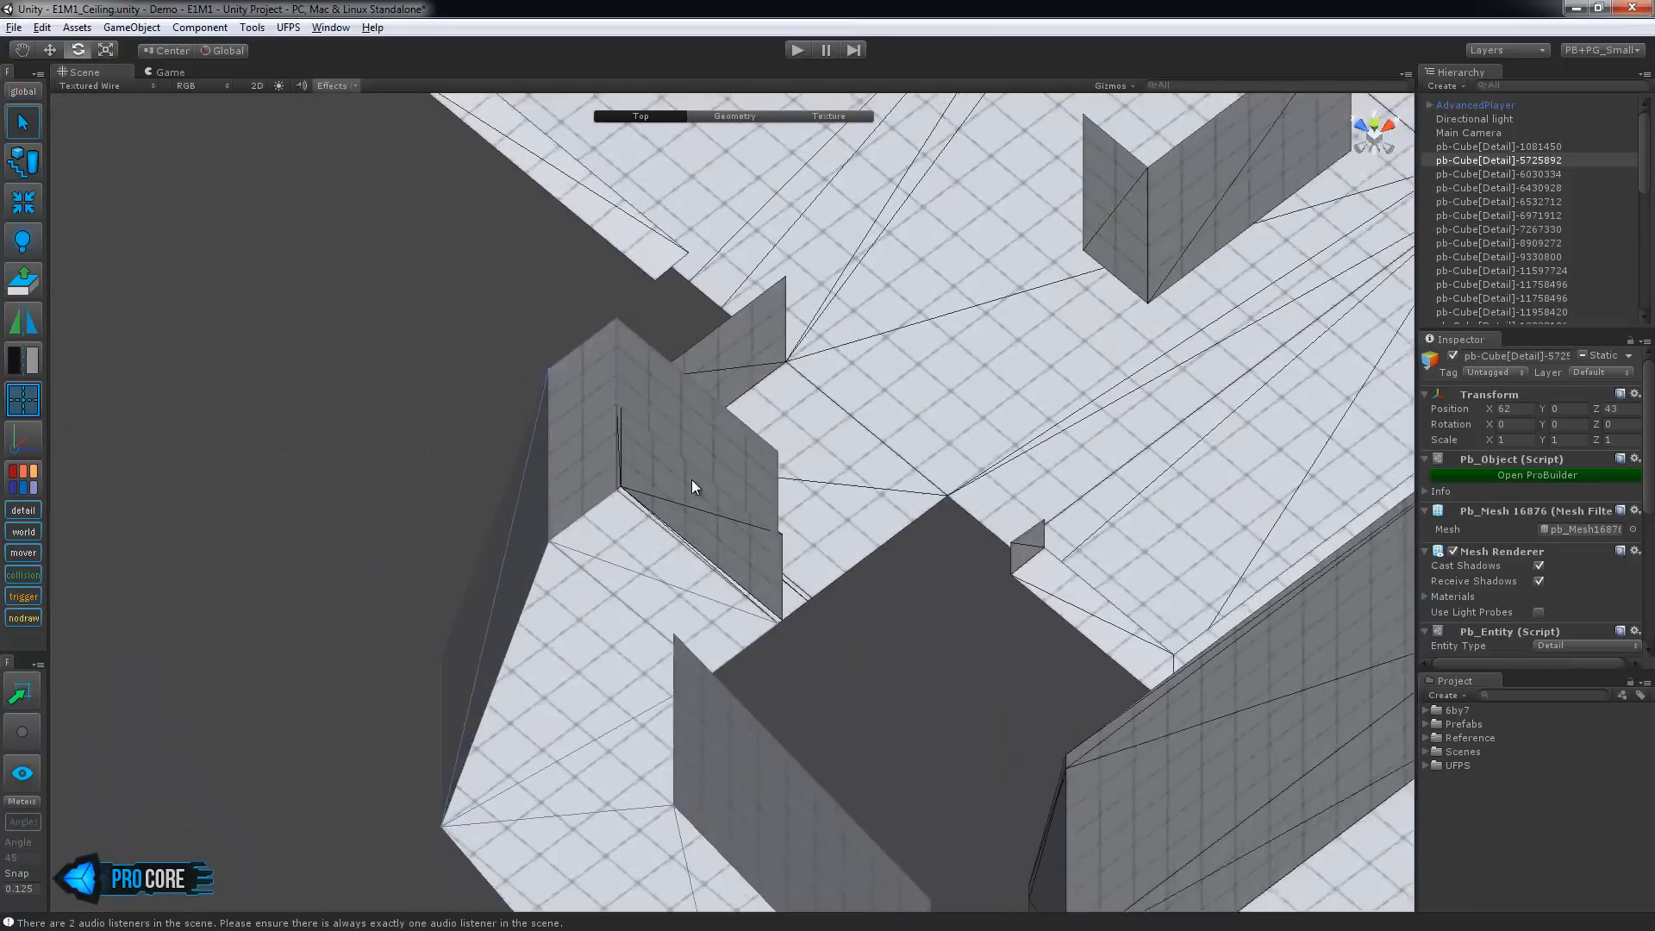
# Bridge the top edges of the two opposing walls in edge editing mode to create a ceiling face
pyautogui.press('g')
pyautogui.click(537, 317)
pyautogui.press('h')
pyautogui.press('h')
pyautogui.click(500, 312)
pyautogui.keyDown('shift'); pyautogui.click(759, 460); pyautogui.keyUp('shift')
pyautogui.keyDown('alt'); pyautogui.moveTo(828, 628); pyautogui.dragTo(432, 325); pyautogui.keyUp('alt')
pyautogui.hotkey('alt', 'b')
# Bridge the next pair of opposing wall-top edges with another ceiling face
pyautogui.click(436, 408)
pyautogui.keyDown('shift'); pyautogui.click(647, 583); pyautogui.keyUp('shift')
pyautogui.hotkey('alt', 'b')
pyautogui.keyDown('alt'); pyautogui.moveTo(491, 517); pyautogui.dragTo(436, 428); pyautogui.keyUp('alt')
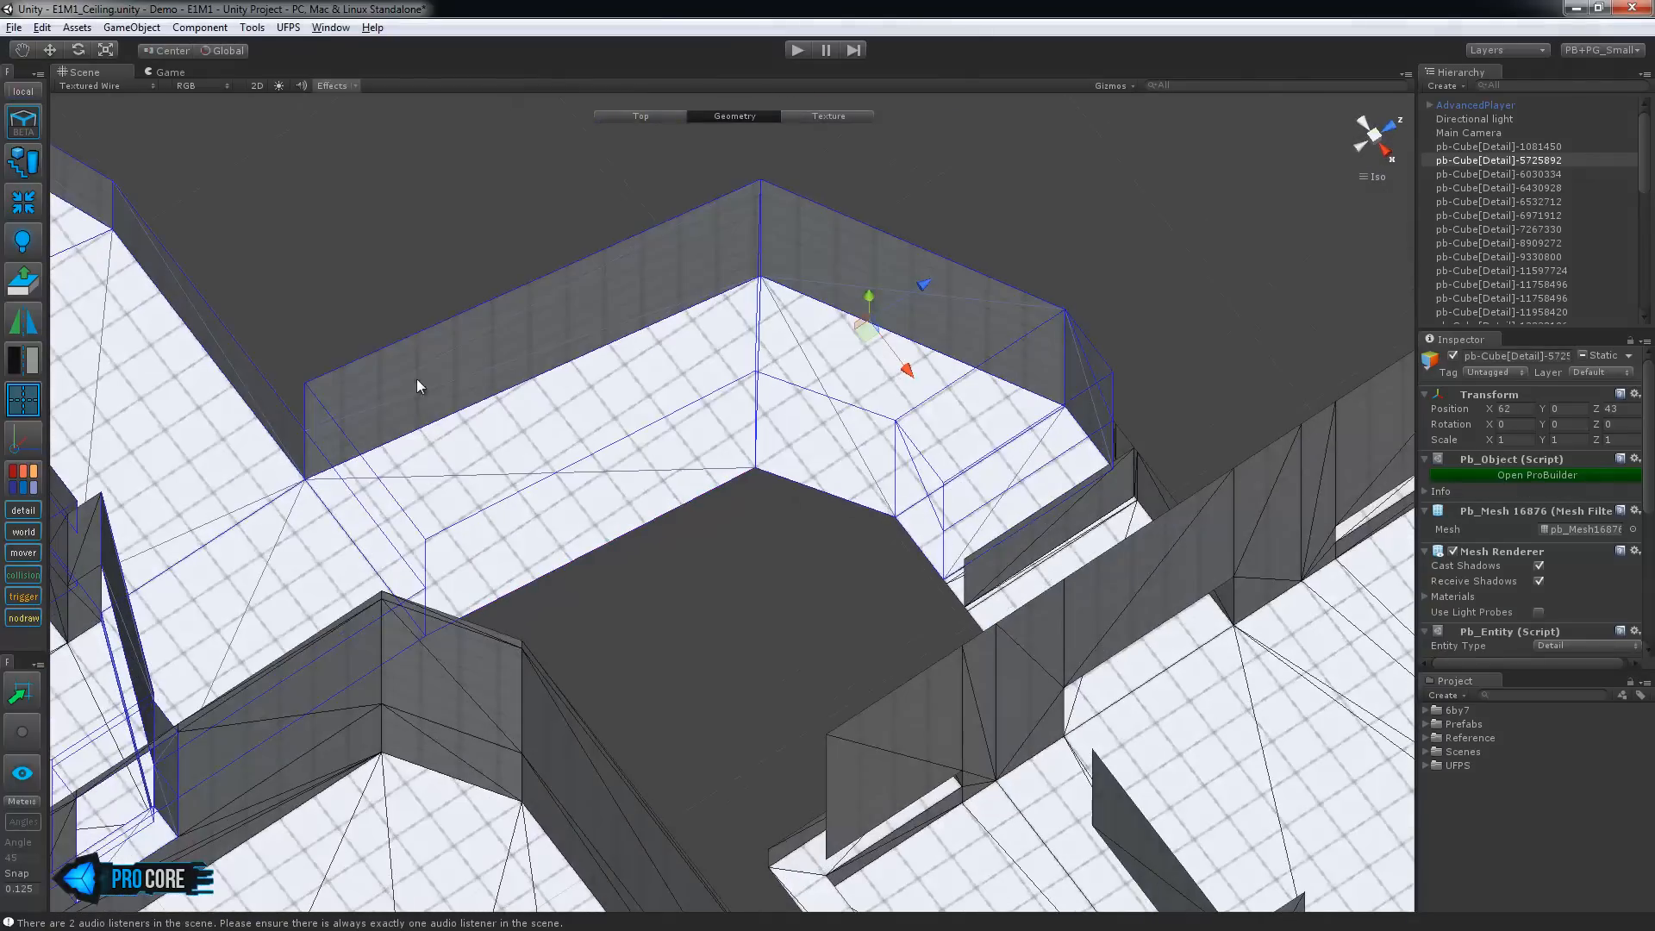
# Insert a vertical edge near the end of both facing walls and bridge the long top edges between them
pyautogui.click(410, 339)
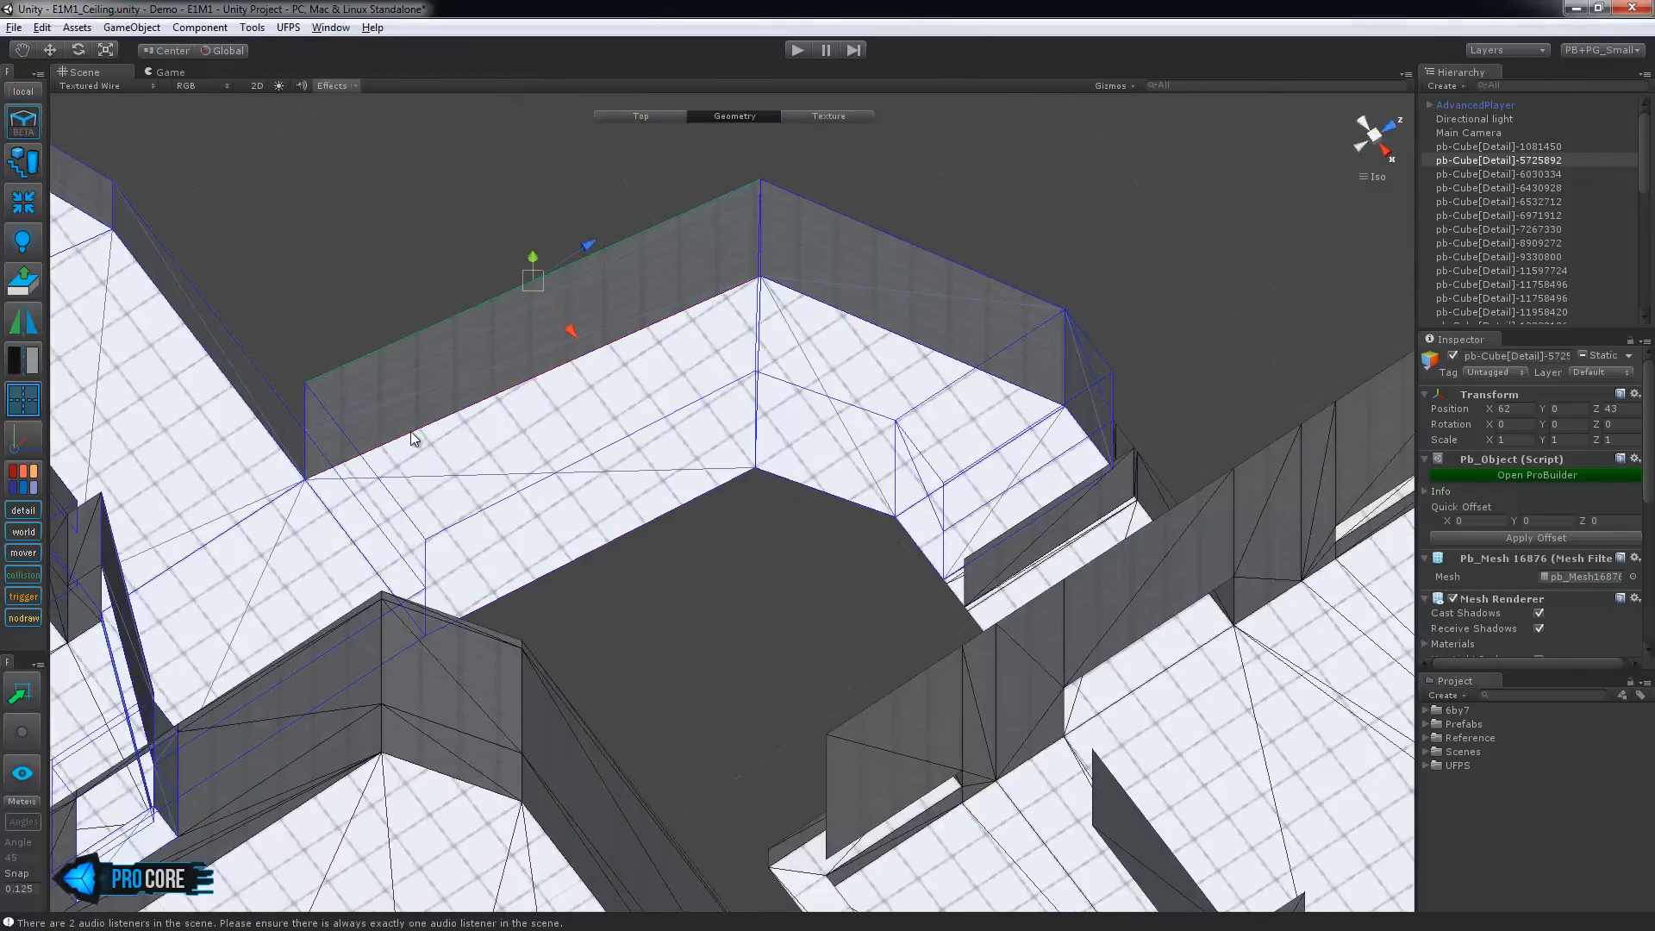
pyautogui.keyDown('alt'); pyautogui.moveTo(595, 570); pyautogui.dragTo(543, 509); pyautogui.keyUp('alt')
pyautogui.hotkey('alt', 'e')
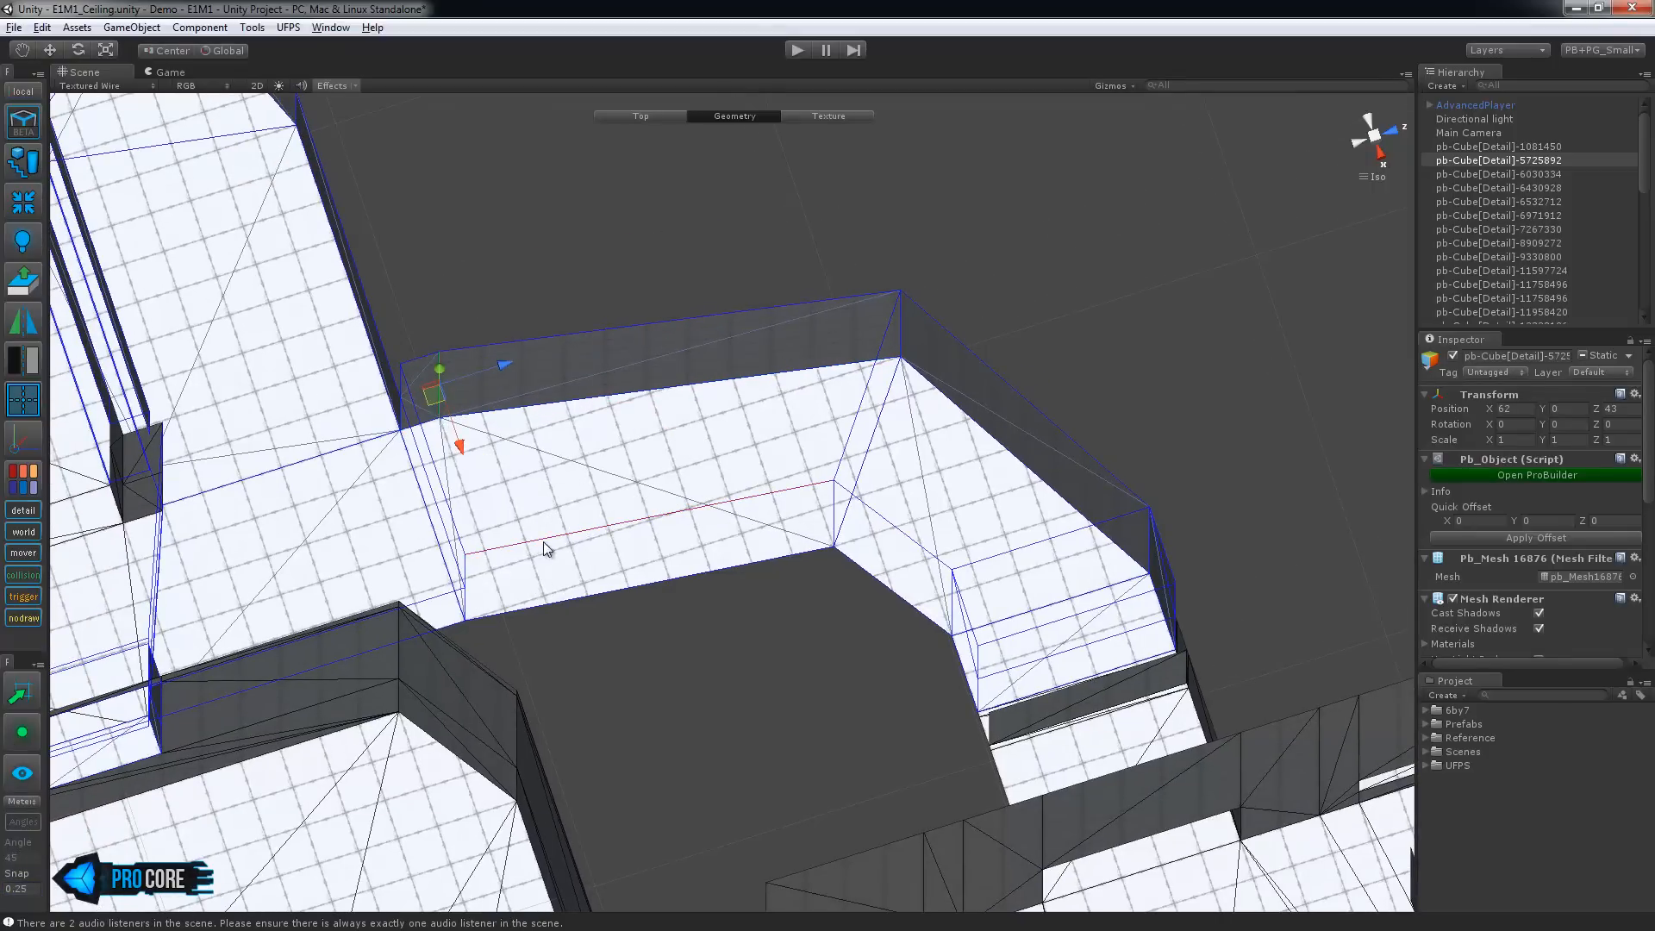
pyautogui.scroll(2, 569, 664)
pyautogui.hotkey('alt', 'e')
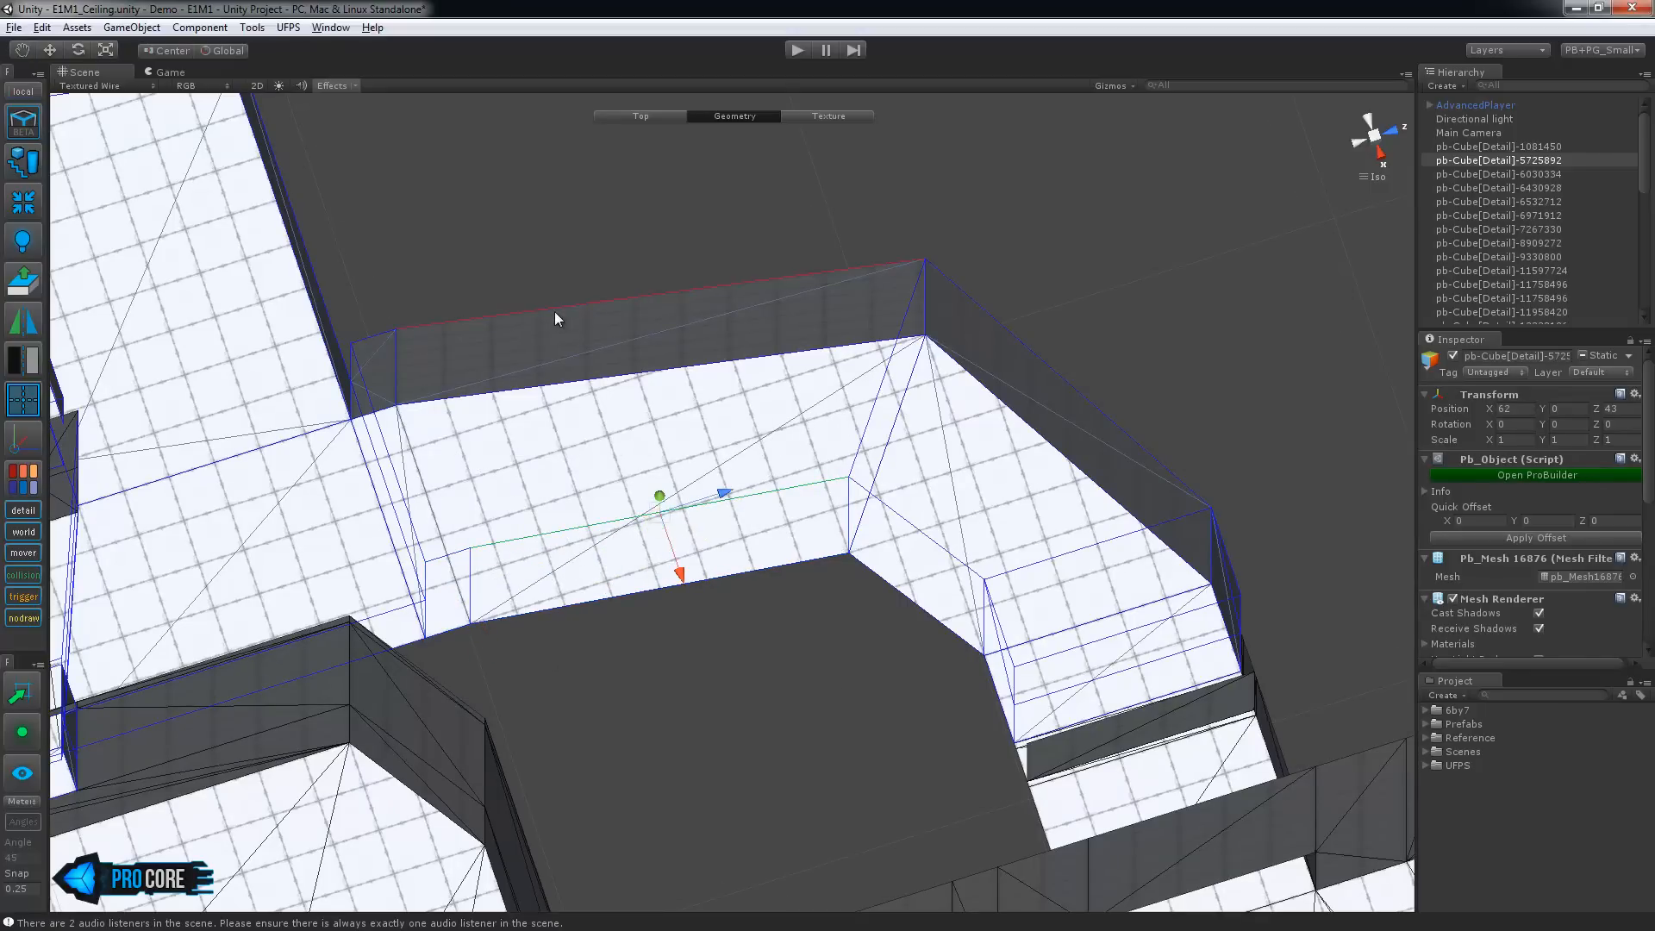
pyautogui.hotkey('alt', 'b')
# Bridge the remaining short pair of top edges beside the new long ceiling section
pyautogui.click(377, 340)
pyautogui.keyDown('alt'); pyautogui.moveTo(461, 379); pyautogui.dragTo(610, 397); pyautogui.keyUp('alt')
pyautogui.keyDown('shift'); pyautogui.click(495, 558); pyautogui.keyUp('shift')
pyautogui.moveTo(644, 591); pyautogui.dragTo(789, 595, button='middle')
pyautogui.scroll(6, 709, 608)
pyautogui.press('f')
pyautogui.keyDown('alt'); pyautogui.moveTo(708, 608); pyautogui.dragTo(931, 509); pyautogui.keyUp('alt')
pyautogui.keyDown('alt'); pyautogui.moveTo(1379, 141); pyautogui.dragTo(827, 621); pyautogui.keyUp('alt')
pyautogui.hotkey('alt', 'b')
pyautogui.moveTo(827, 620); pyautogui.dragTo(814, 588, button='middle')
pyautogui.keyDown('alt'); pyautogui.moveTo(814, 588); pyautogui.dragTo(766, 487); pyautogui.keyUp('alt')
pyautogui.moveTo(767, 487); pyautogui.dragTo(829, 539, button='middle')
pyautogui.click(377, 567)
pyautogui.keyDown('alt'); pyautogui.moveTo(517, 614); pyautogui.dragTo(1007, 565); pyautogui.keyUp('alt')
pyautogui.keyDown('alt'); pyautogui.moveTo(952, 690); pyautogui.dragTo(730, 679); pyautogui.keyUp('alt')
pyautogui.press('h')
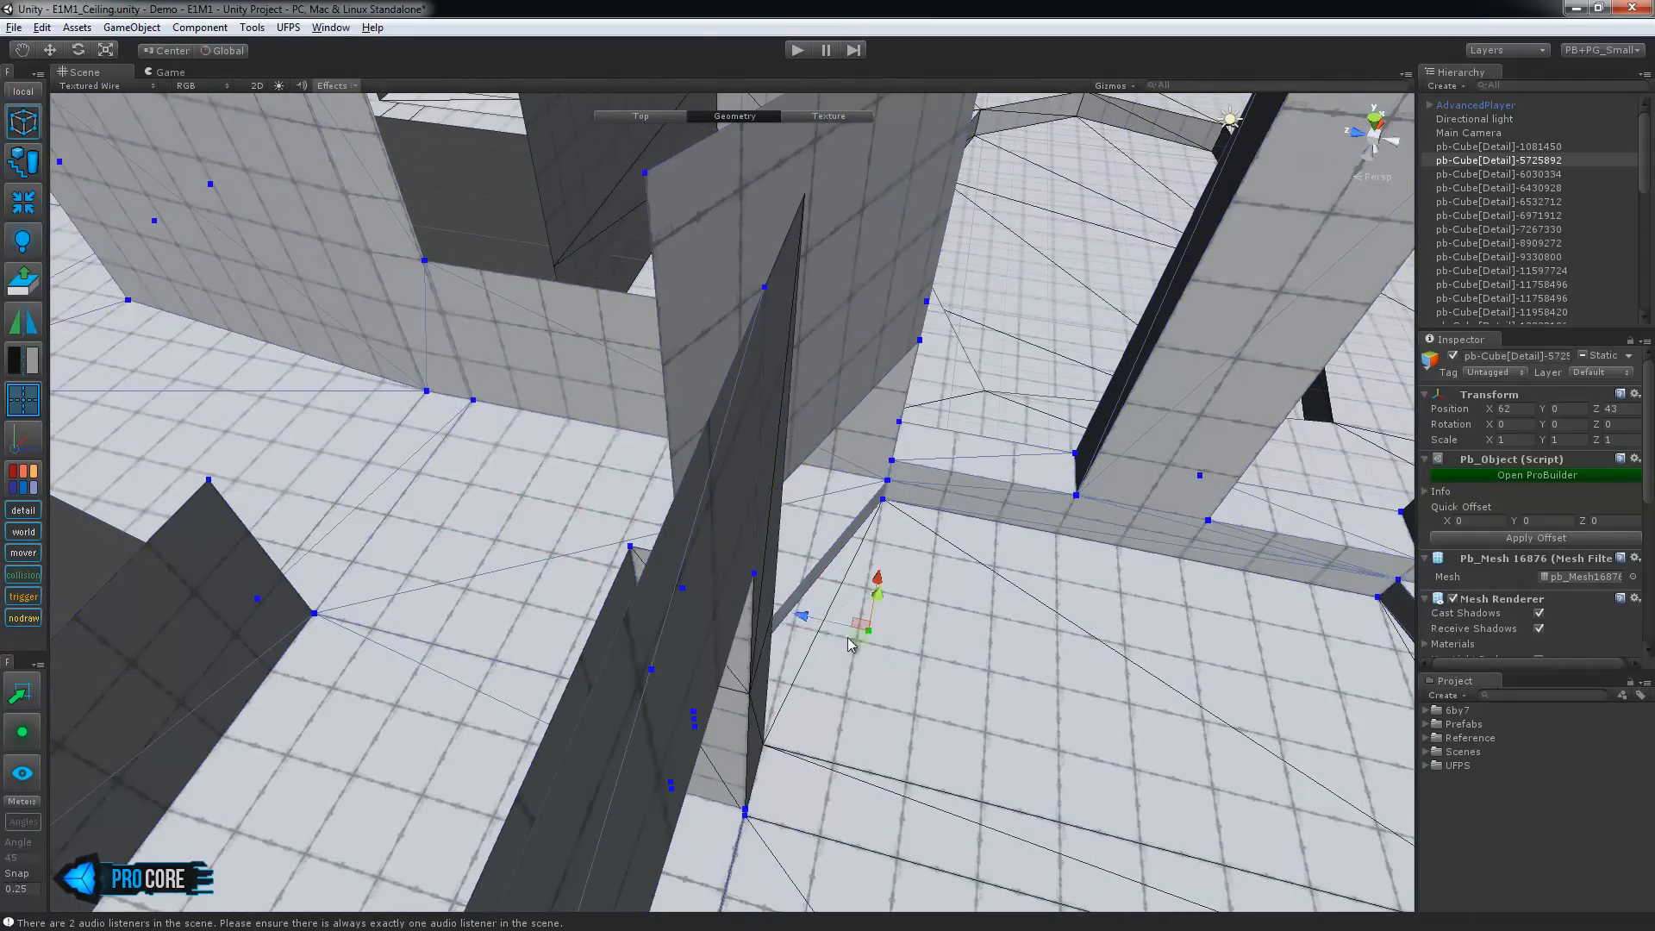
# Select the ceiling's open edge and extrude it in two passes across the open area
pyautogui.keyDown('alt'); pyautogui.moveTo(566, 576); pyautogui.dragTo(849, 622); pyautogui.keyUp('alt')
pyautogui.moveTo(795, 395); pyautogui.dragTo(596, 329, button='middle')
pyautogui.press('h')
pyautogui.click(708, 348)
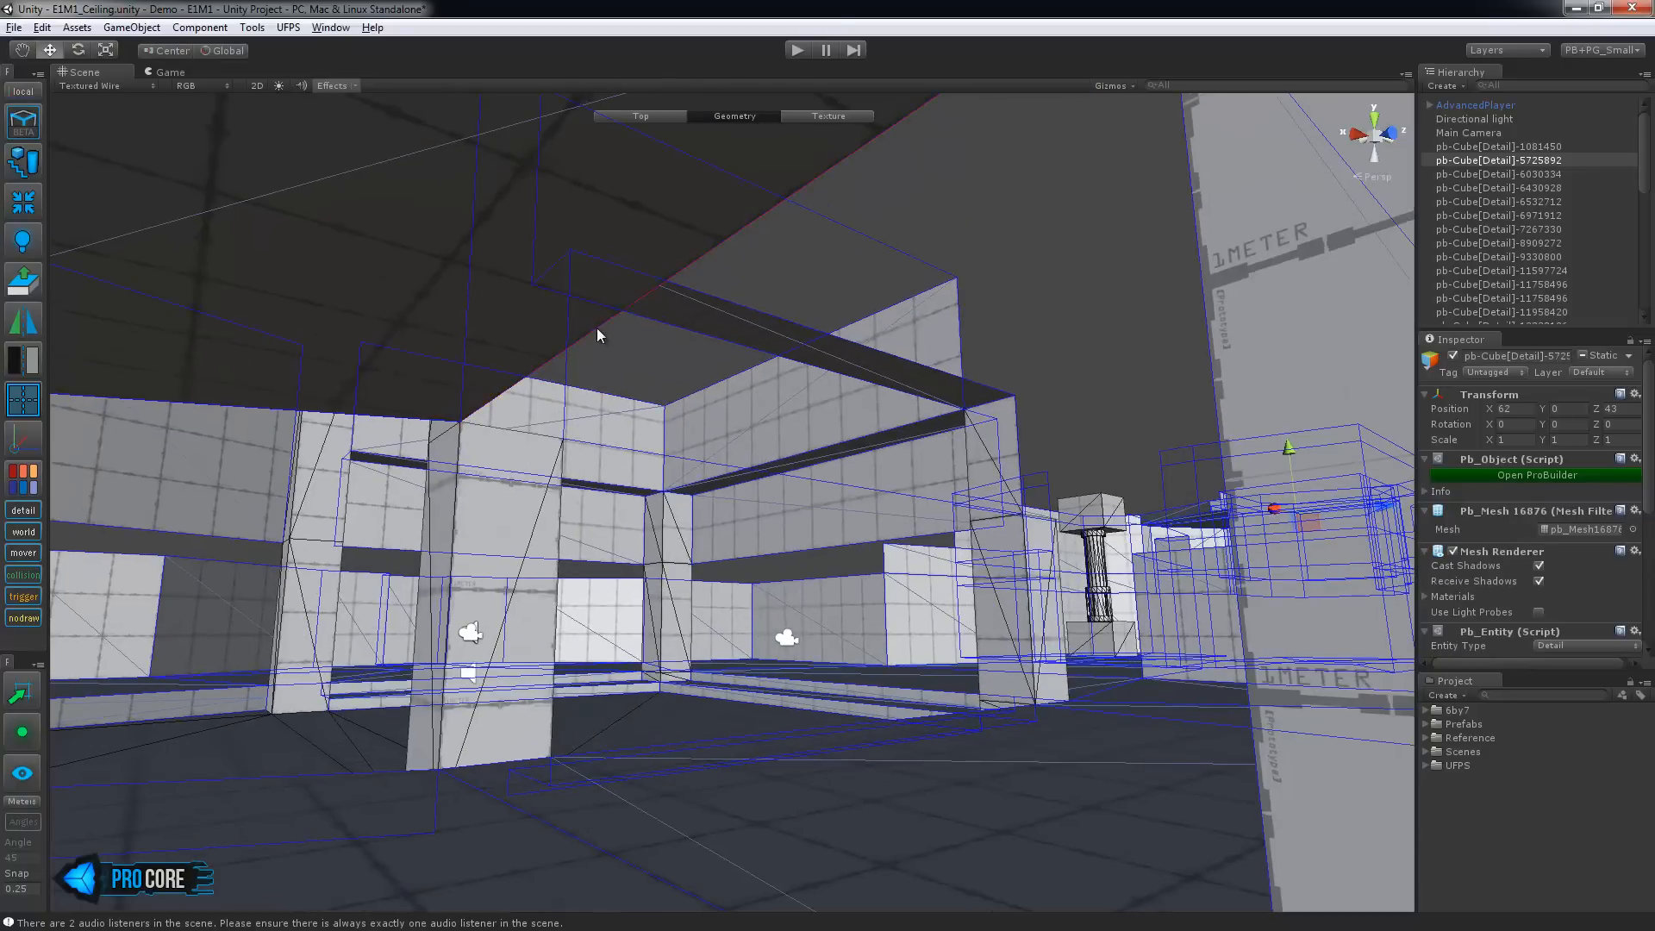
pyautogui.click(596, 329)
pyautogui.keyDown('shift'); pyautogui.moveTo(569, 299); pyautogui.dragTo(703, 336); pyautogui.keyUp('shift')
pyautogui.keyDown('alt'); pyautogui.moveTo(702, 405); pyautogui.dragTo(667, 542); pyautogui.keyUp('alt')
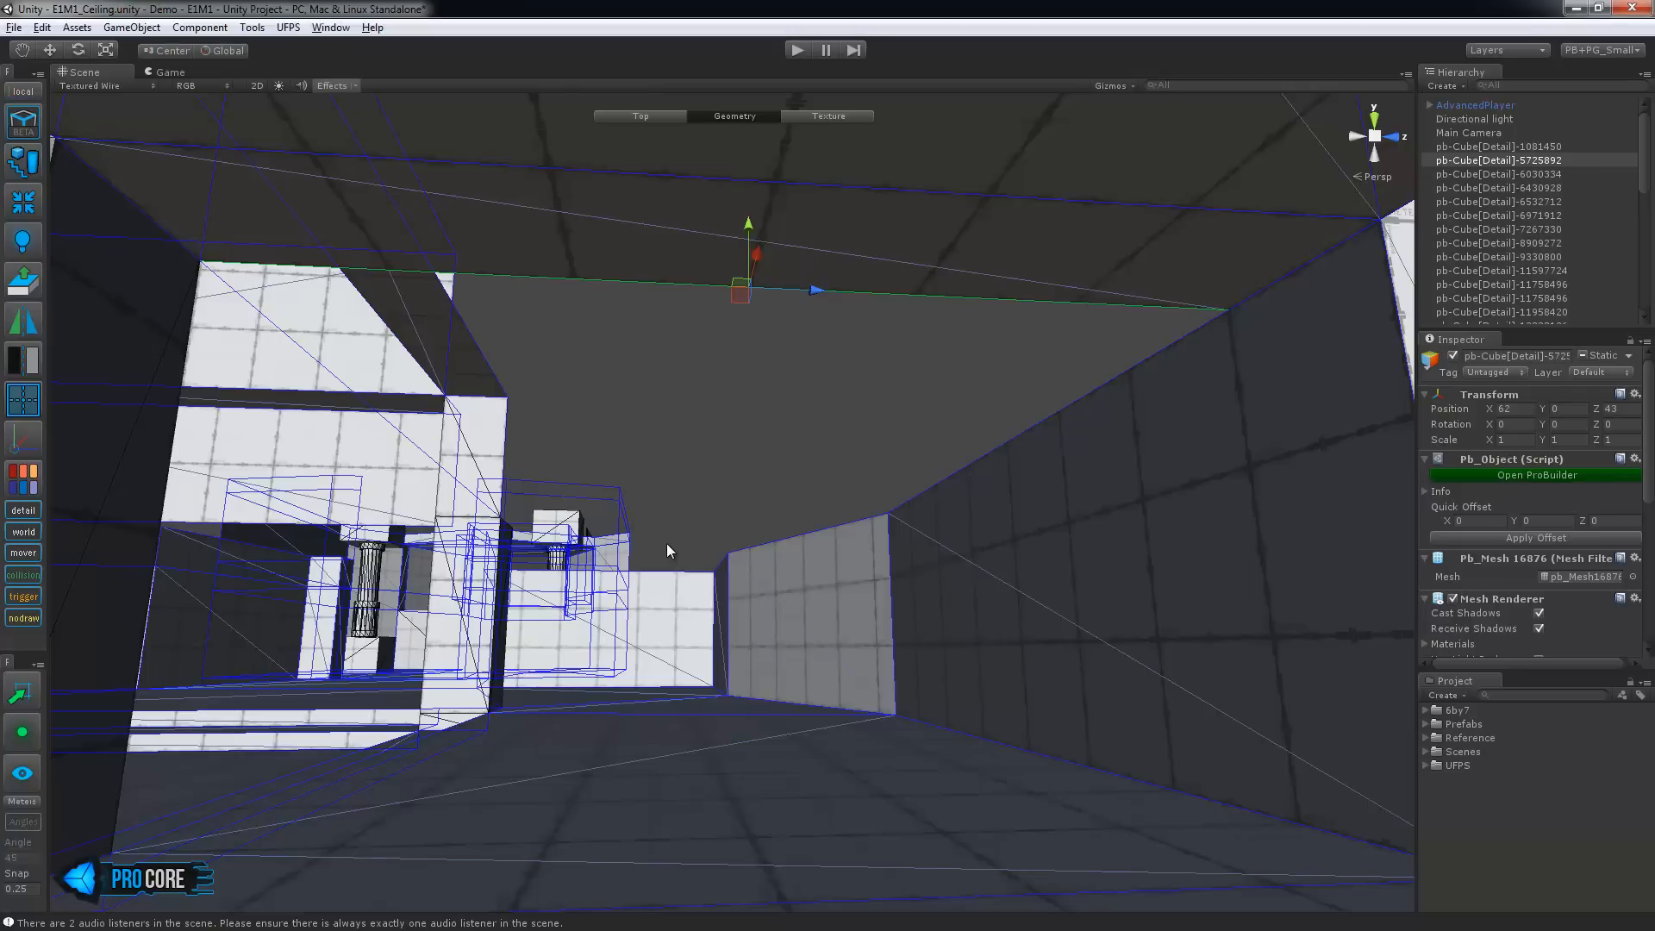
pyautogui.keyDown('alt'); pyautogui.moveTo(665, 543); pyautogui.dragTo(556, 537); pyautogui.keyUp('alt')
pyautogui.keyDown('shift'); pyautogui.moveTo(528, 233); pyautogui.dragTo(1243, 638); pyautogui.keyUp('shift')
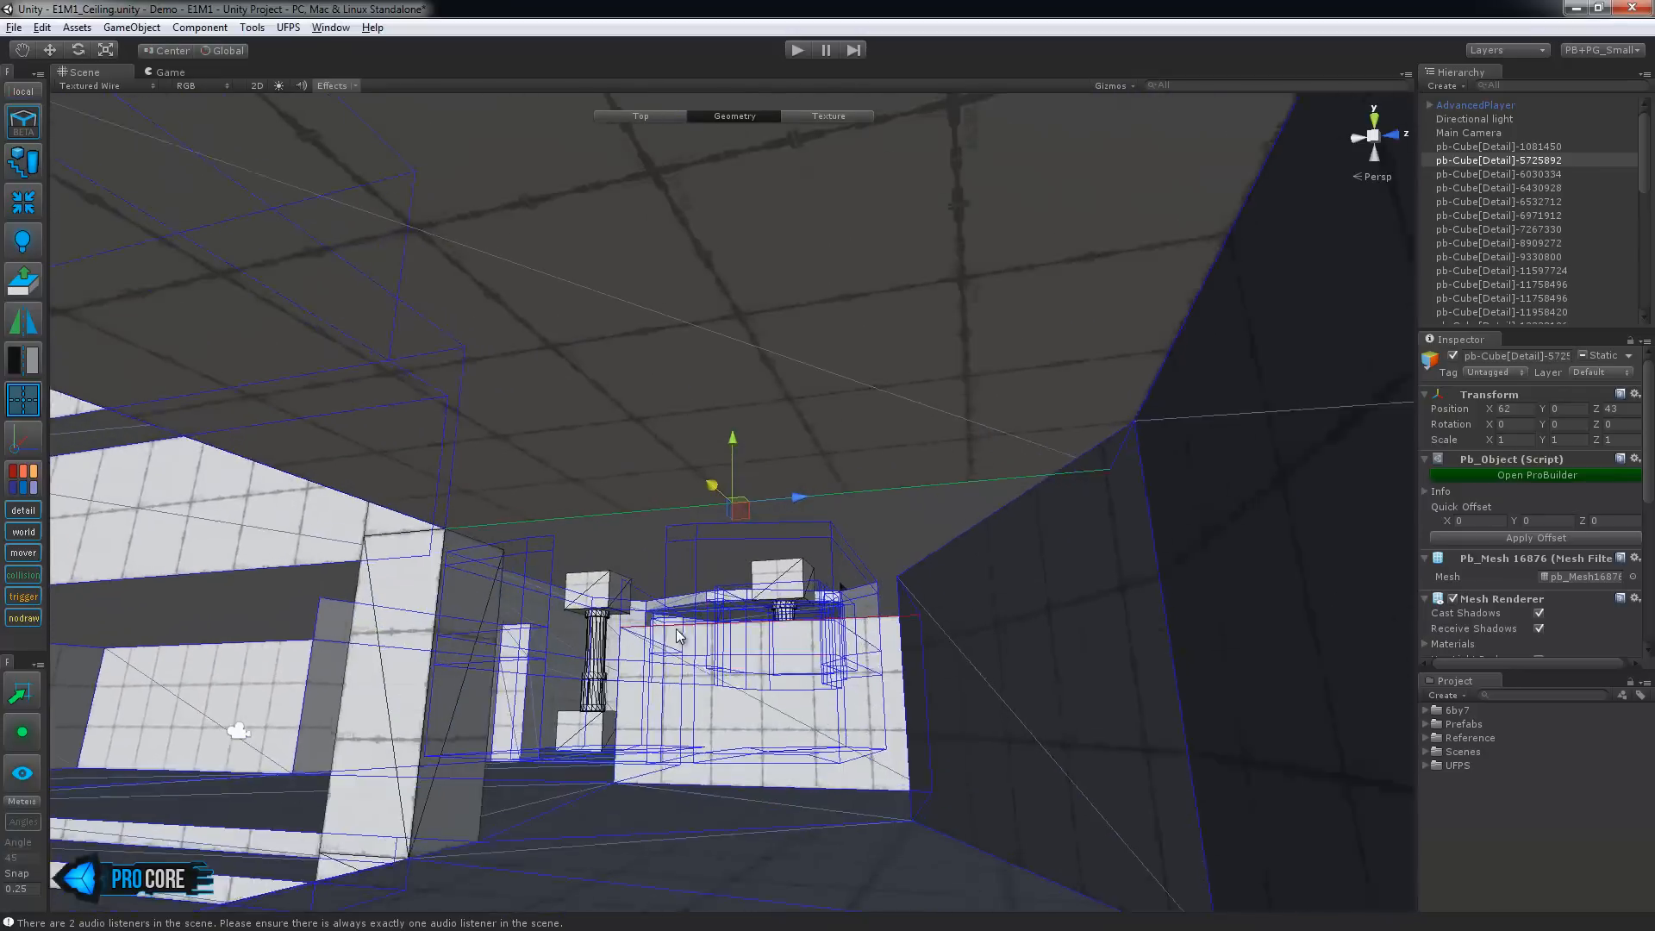
# Shift the end of the extruded ceiling to line up with the adjoining wall corner
pyautogui.keyDown('alt'); pyautogui.moveTo(676, 635); pyautogui.dragTo(888, 594); pyautogui.keyUp('alt')
pyautogui.moveTo(888, 595); pyautogui.dragTo(586, 500, button='middle')
pyautogui.scroll(2, 678, 576)
pyautogui.press('g')
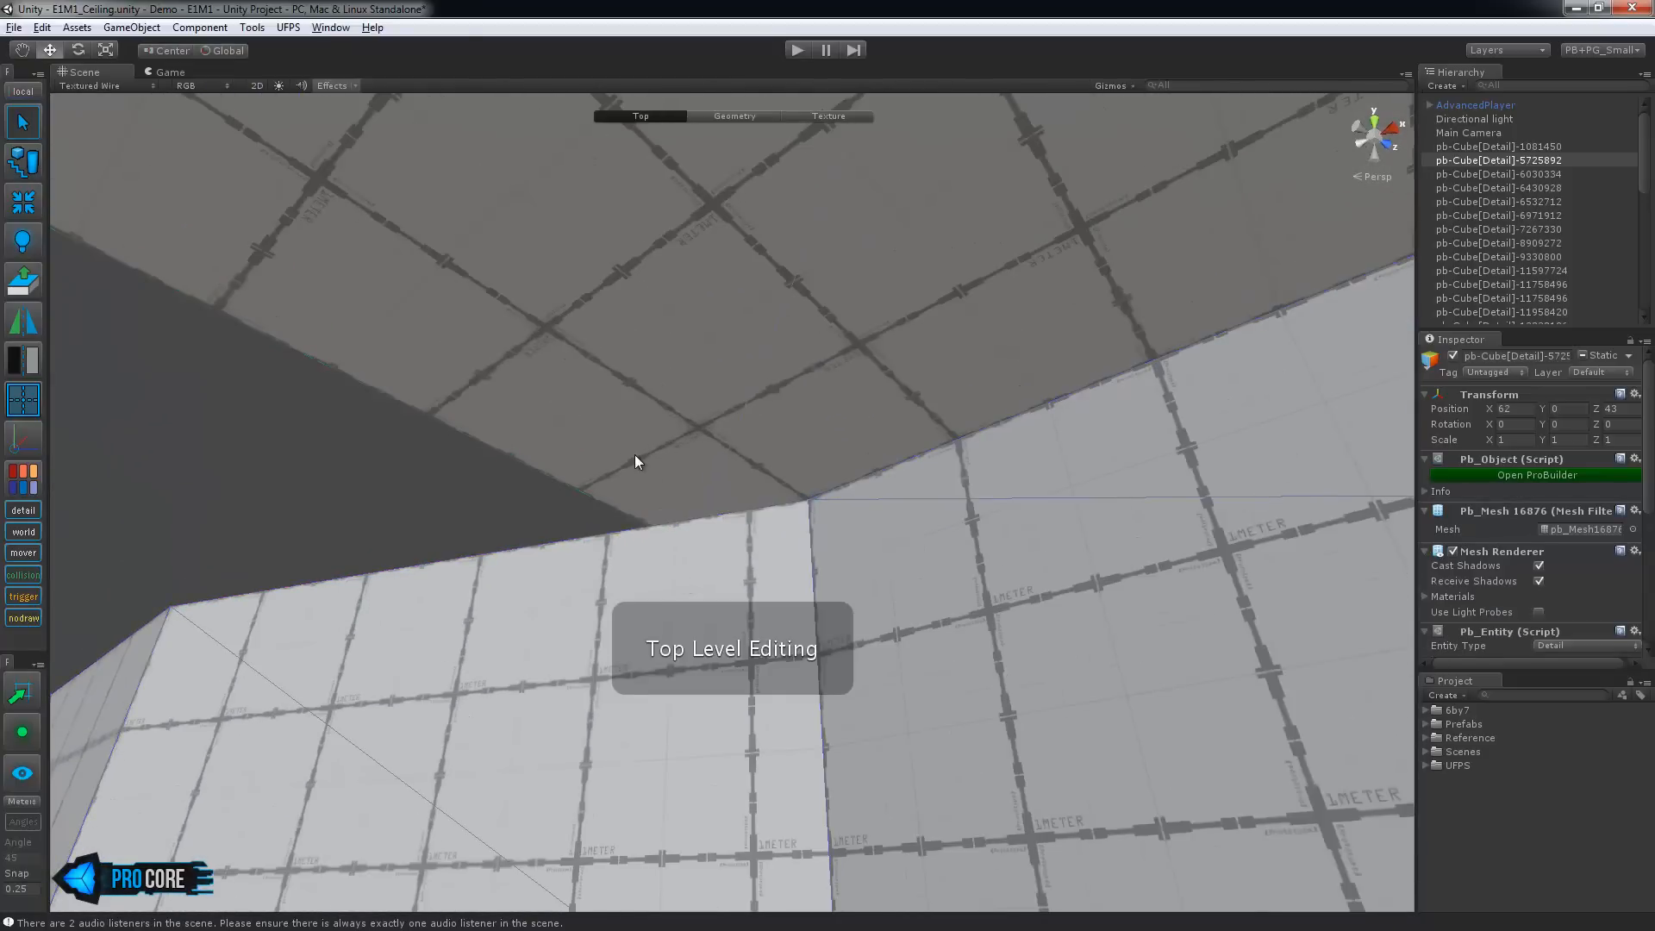
pyautogui.press('g')
pyautogui.press('h')
pyautogui.press('h')
pyautogui.click(689, 549)
pyautogui.moveTo(739, 526); pyautogui.dragTo(842, 506)
# Extrude the ceiling's open edge further out beside the angled wall
pyautogui.press('h')
pyautogui.click(570, 394)
pyautogui.keyDown('alt'); pyautogui.moveTo(565, 405); pyautogui.dragTo(719, 467); pyautogui.keyUp('alt')
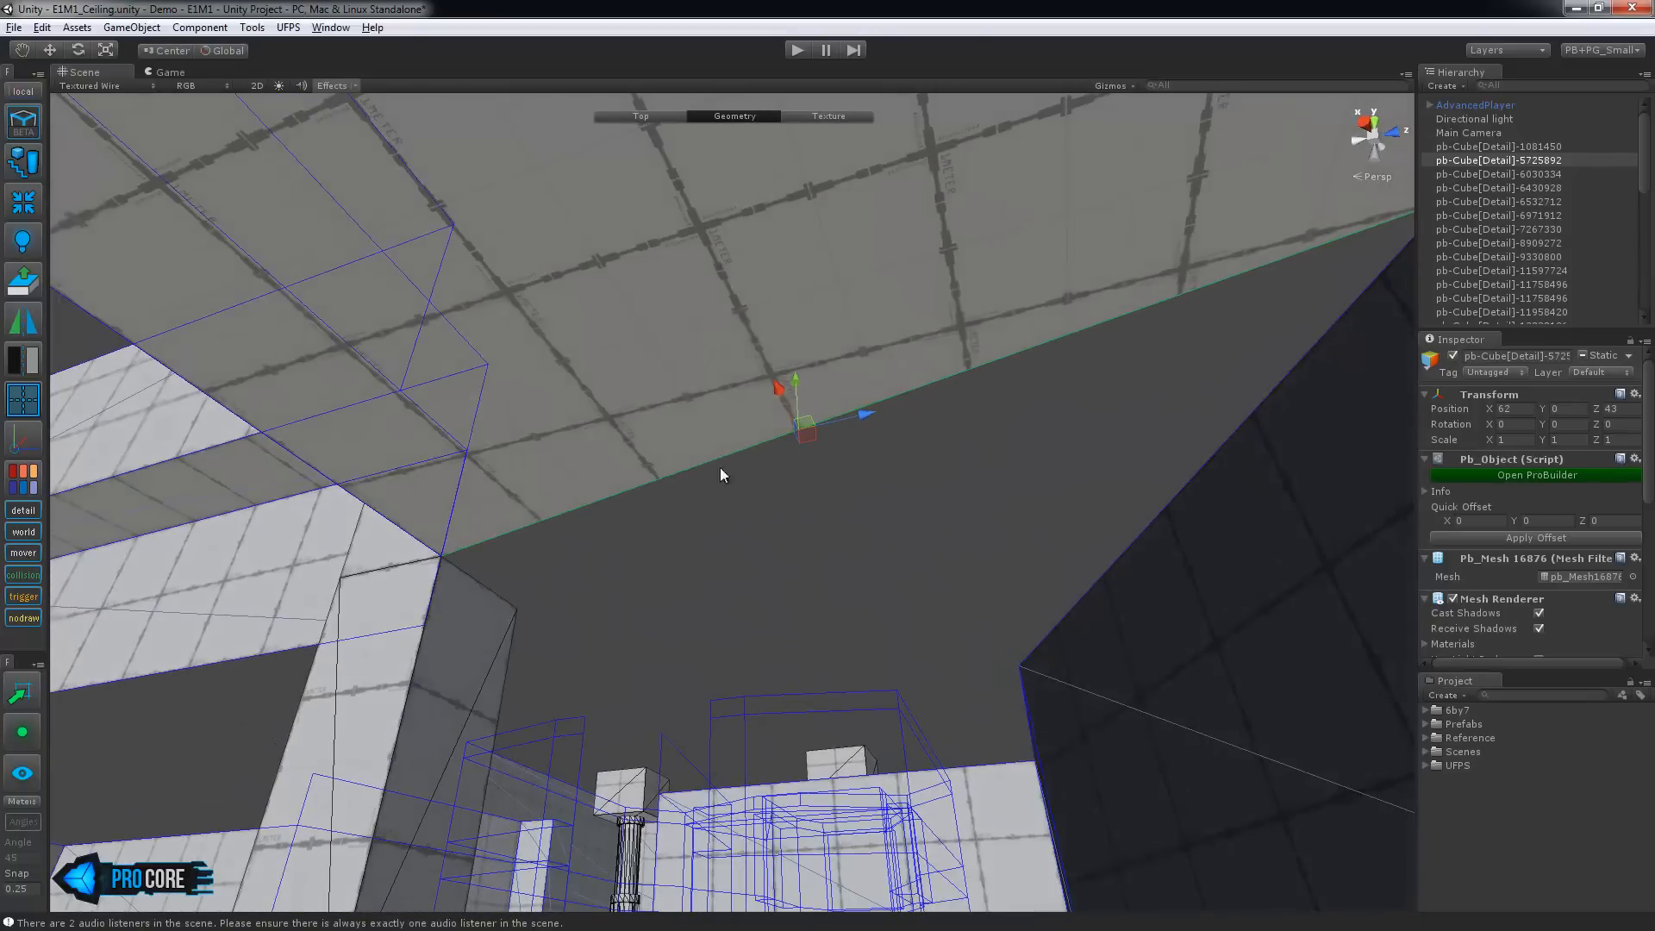
pyautogui.keyDown('shift'); pyautogui.moveTo(778, 385); pyautogui.dragTo(831, 460); pyautogui.keyUp('shift')
pyautogui.keyDown('alt'); pyautogui.moveTo(952, 500); pyautogui.dragTo(1056, 483); pyautogui.keyUp('alt')
# Move the ceiling's outer corner vertex along the angled wall to the wall's end corner
pyautogui.press('h')
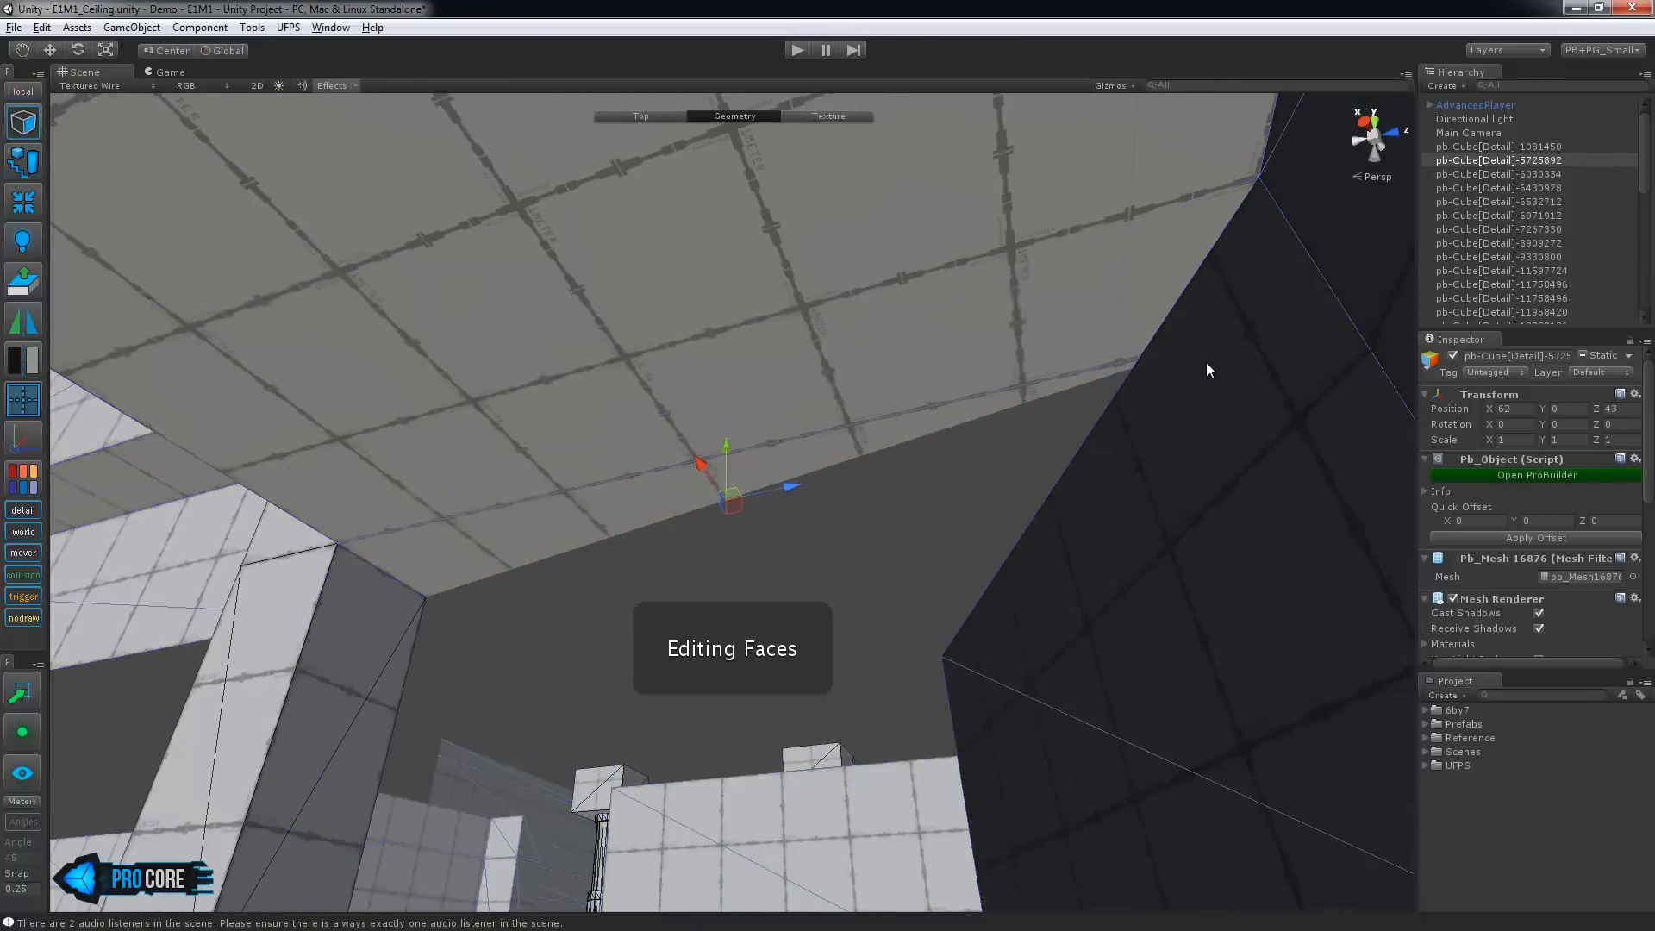
pyautogui.moveTo(1211, 343); pyautogui.dragTo(989, 597)
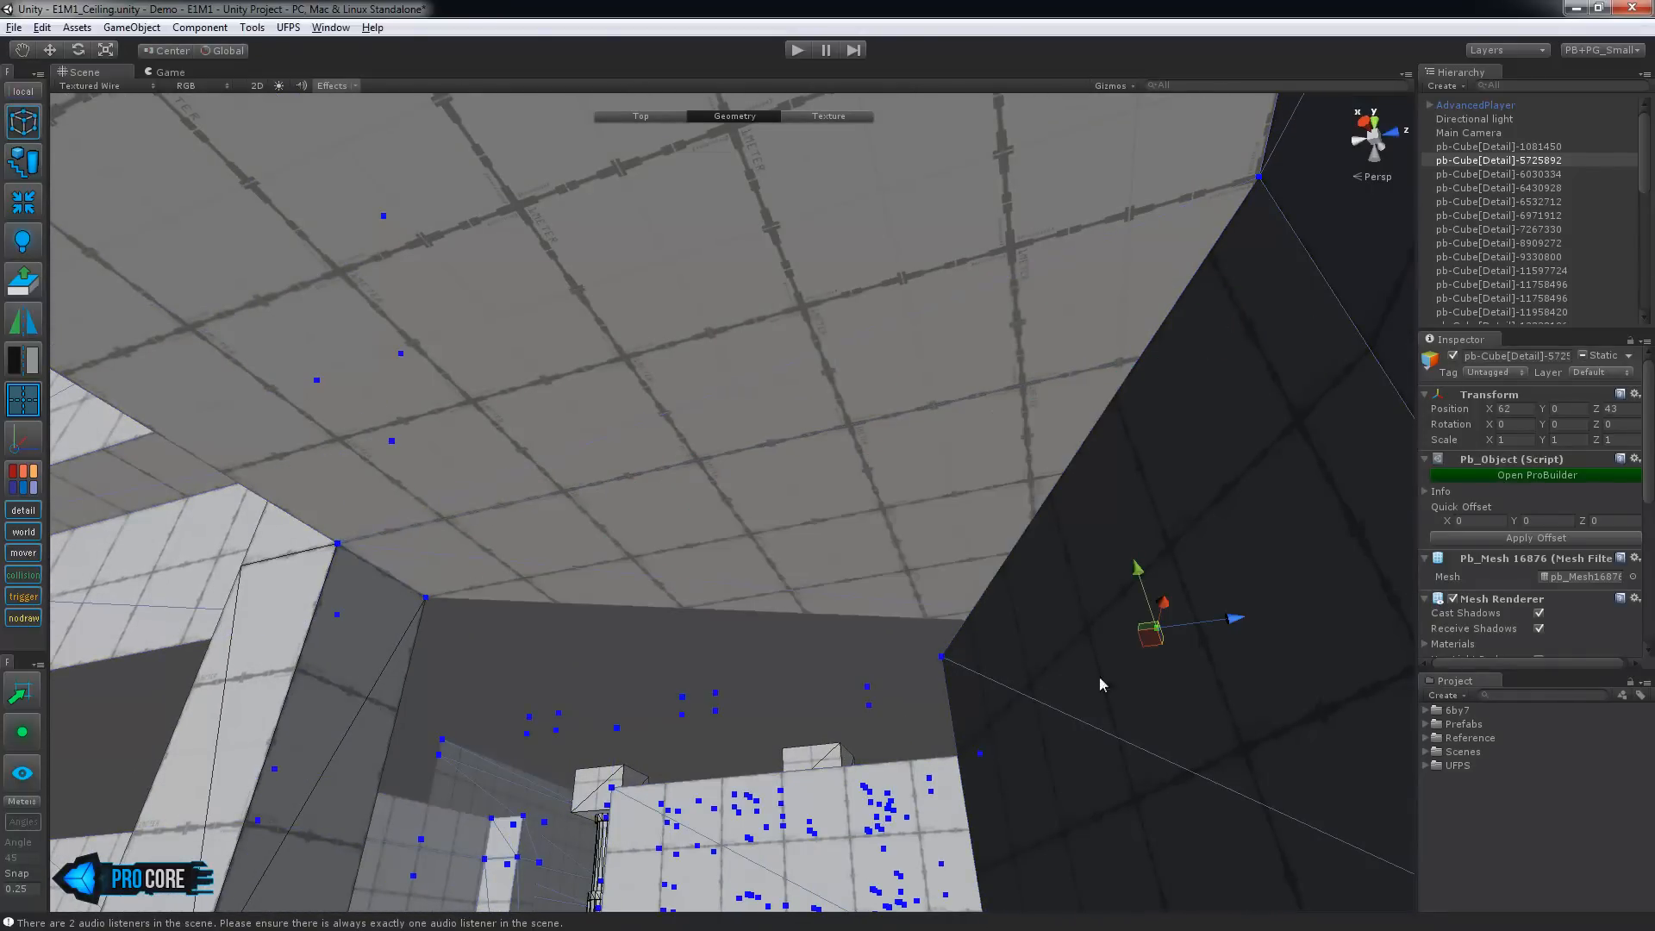
pyautogui.keyDown('alt'); pyautogui.moveTo(755, 694); pyautogui.dragTo(791, 607); pyautogui.keyUp('alt')
pyautogui.moveTo(791, 608); pyautogui.dragTo(871, 561, button='middle')
pyautogui.scroll(-1, 828, 559)
# Select the next open ceiling edge and extrude it toward the outer wall
pyautogui.press('h')
pyautogui.press('h')
pyautogui.click(699, 444)
pyautogui.scroll(-3, 648, 553)
pyautogui.keyDown('alt'); pyautogui.moveTo(649, 551); pyautogui.dragTo(579, 724); pyautogui.keyUp('alt')
pyautogui.moveTo(580, 724); pyautogui.dragTo(702, 569, button='middle')
pyautogui.keyDown('shift'); pyautogui.moveTo(868, 384); pyautogui.dragTo(560, 420); pyautogui.keyUp('shift')
pyautogui.press('h')
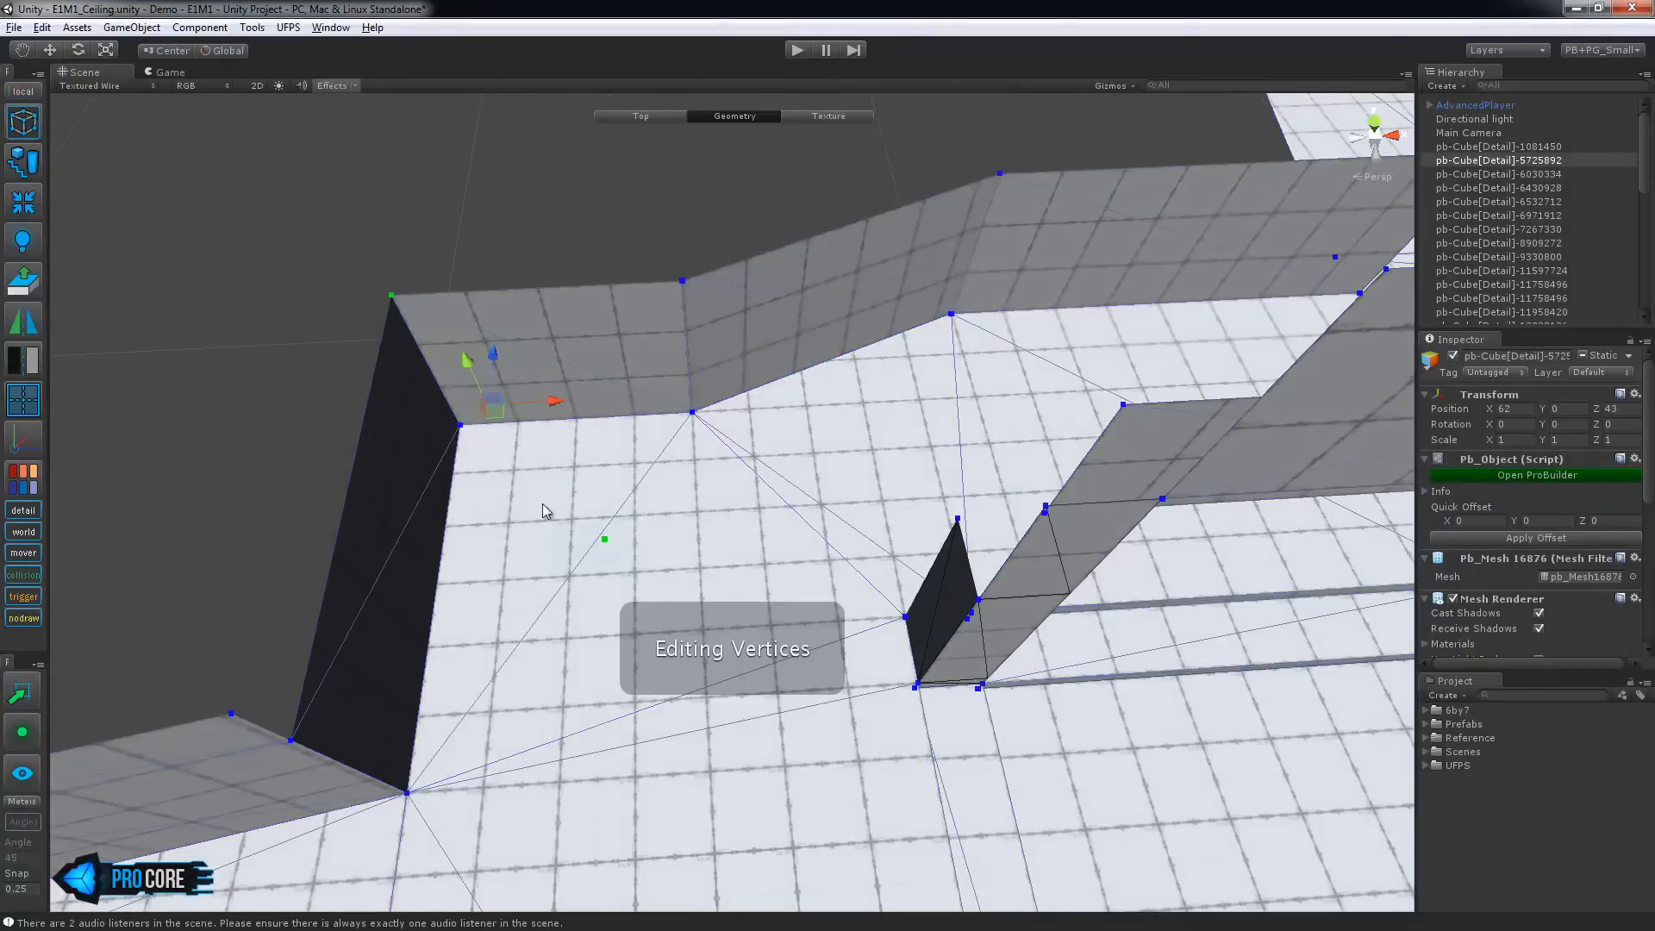
pyautogui.keyDown('alt'); pyautogui.moveTo(595, 655); pyautogui.dragTo(631, 491); pyautogui.keyUp('alt')
pyautogui.moveTo(632, 492); pyautogui.dragTo(798, 587, button='middle')
pyautogui.keyDown('alt'); pyautogui.moveTo(798, 587); pyautogui.dragTo(733, 548); pyautogui.keyUp('alt')
# Try to extrude the ceiling's open edge upward into a vertical wall face
pyautogui.press('h')
pyautogui.press('h')
pyautogui.moveTo(788, 552); pyautogui.dragTo(740, 556, button='middle')
pyautogui.keyDown('alt'); pyautogui.moveTo(740, 556); pyautogui.dragTo(992, 322); pyautogui.keyUp('alt')
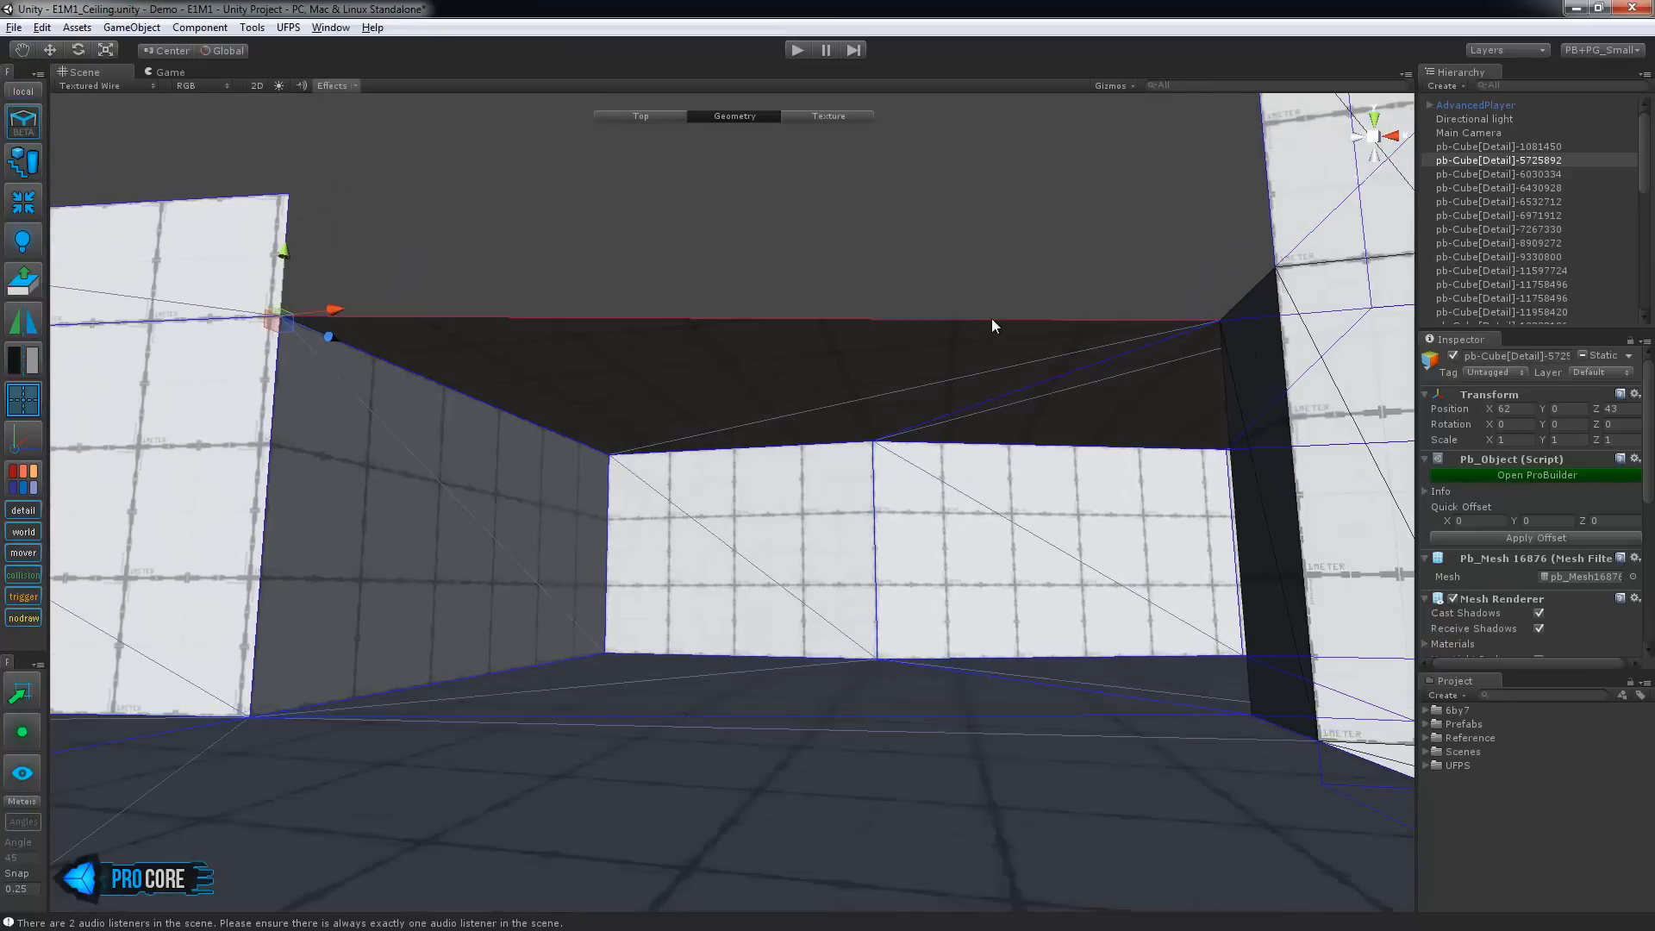
pyautogui.click(991, 321)
pyautogui.moveTo(1119, 545); pyautogui.dragTo(1077, 560, button='middle')
pyautogui.keyDown('shift'); pyautogui.moveTo(681, 291); pyautogui.dragTo(681, 179); pyautogui.keyUp('shift')
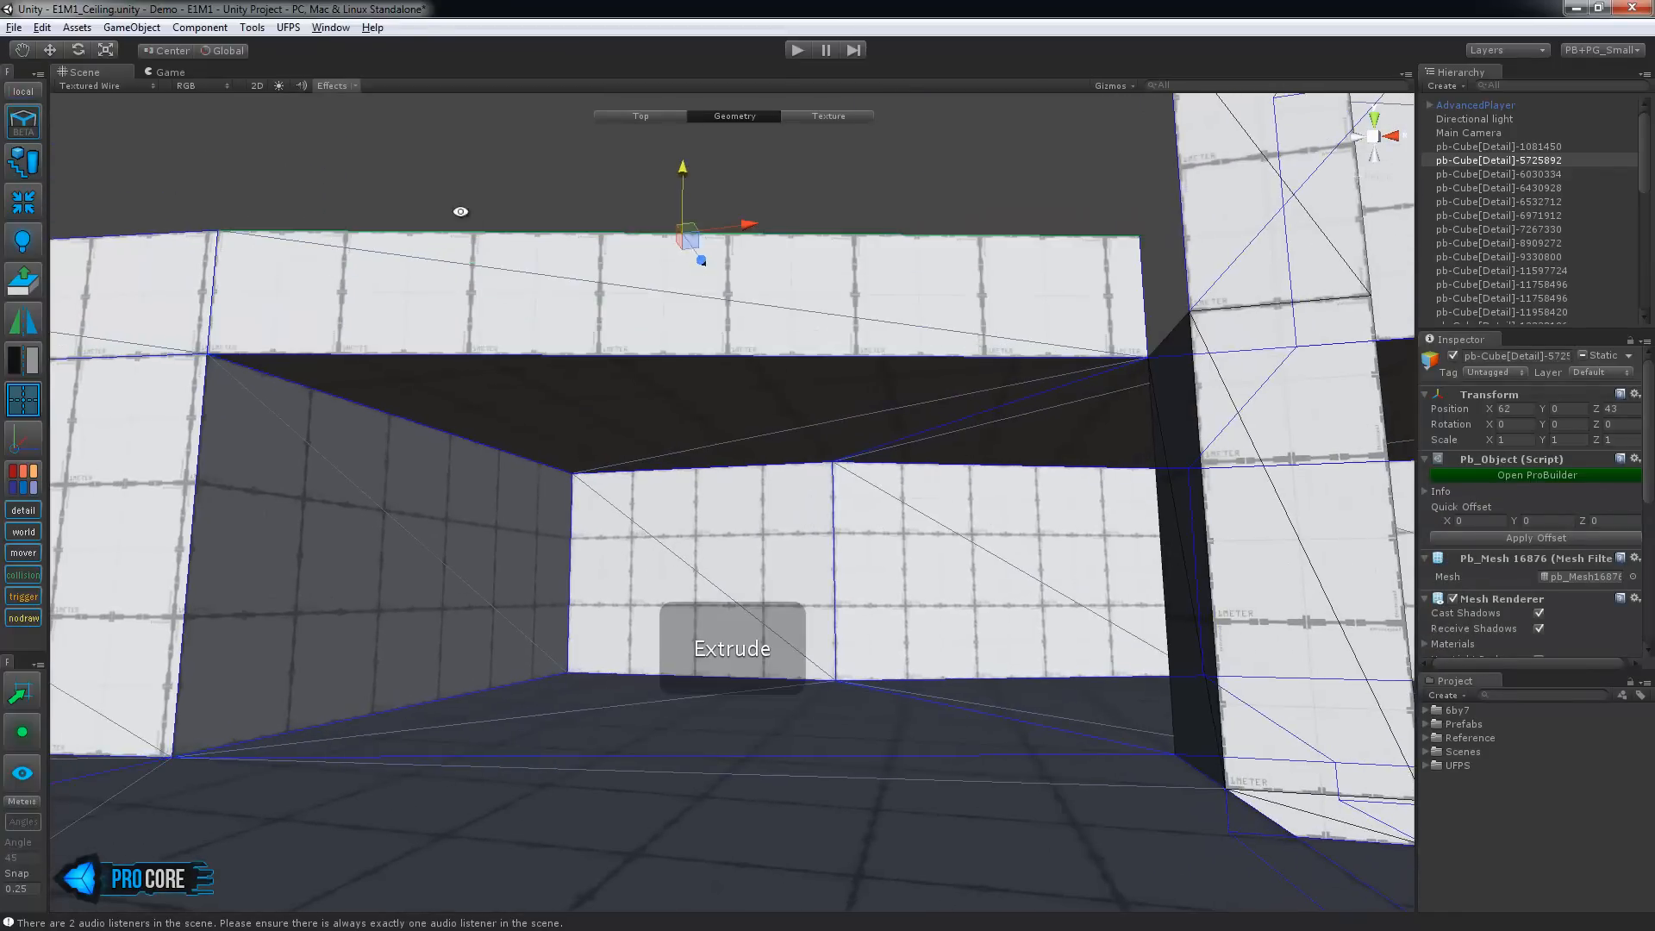
pyautogui.keyDown('alt'); pyautogui.moveTo(569, 215); pyautogui.dragTo(759, 418); pyautogui.keyUp('alt')
pyautogui.moveTo(759, 418); pyautogui.dragTo(816, 440, button='middle')
pyautogui.keyDown('alt'); pyautogui.moveTo(816, 439); pyautogui.dragTo(667, 395); pyautogui.keyUp('alt')
pyautogui.hotkey('ctrl', 'z')
# Bridge the two opposing side edges to fill the wall section above the ceiling opening
pyautogui.moveTo(515, 490); pyautogui.dragTo(761, 582, button='middle')
pyautogui.click(587, 419)
pyautogui.keyDown('alt'); pyautogui.moveTo(613, 576); pyautogui.dragTo(767, 595); pyautogui.keyUp('alt')
pyautogui.moveTo(767, 595); pyautogui.dragTo(879, 576, button='middle')
pyautogui.keyDown('alt'); pyautogui.moveTo(879, 576); pyautogui.dragTo(929, 580); pyautogui.keyUp('alt')
pyautogui.keyDown('shift'); pyautogui.click(191, 262); pyautogui.keyUp('shift')
pyautogui.hotkey('alt', 'b')
# Select the open edge beside the entrance and extrude it across the room as ceiling
pyautogui.keyDown('alt'); pyautogui.moveTo(475, 422); pyautogui.dragTo(845, 571); pyautogui.keyUp('alt')
pyautogui.click(922, 430)
pyautogui.keyDown('alt'); pyautogui.moveTo(990, 611); pyautogui.dragTo(879, 560); pyautogui.keyUp('alt')
pyautogui.scroll(-4, 914, 553)
pyautogui.moveTo(914, 554); pyautogui.dragTo(992, 606, button='middle')
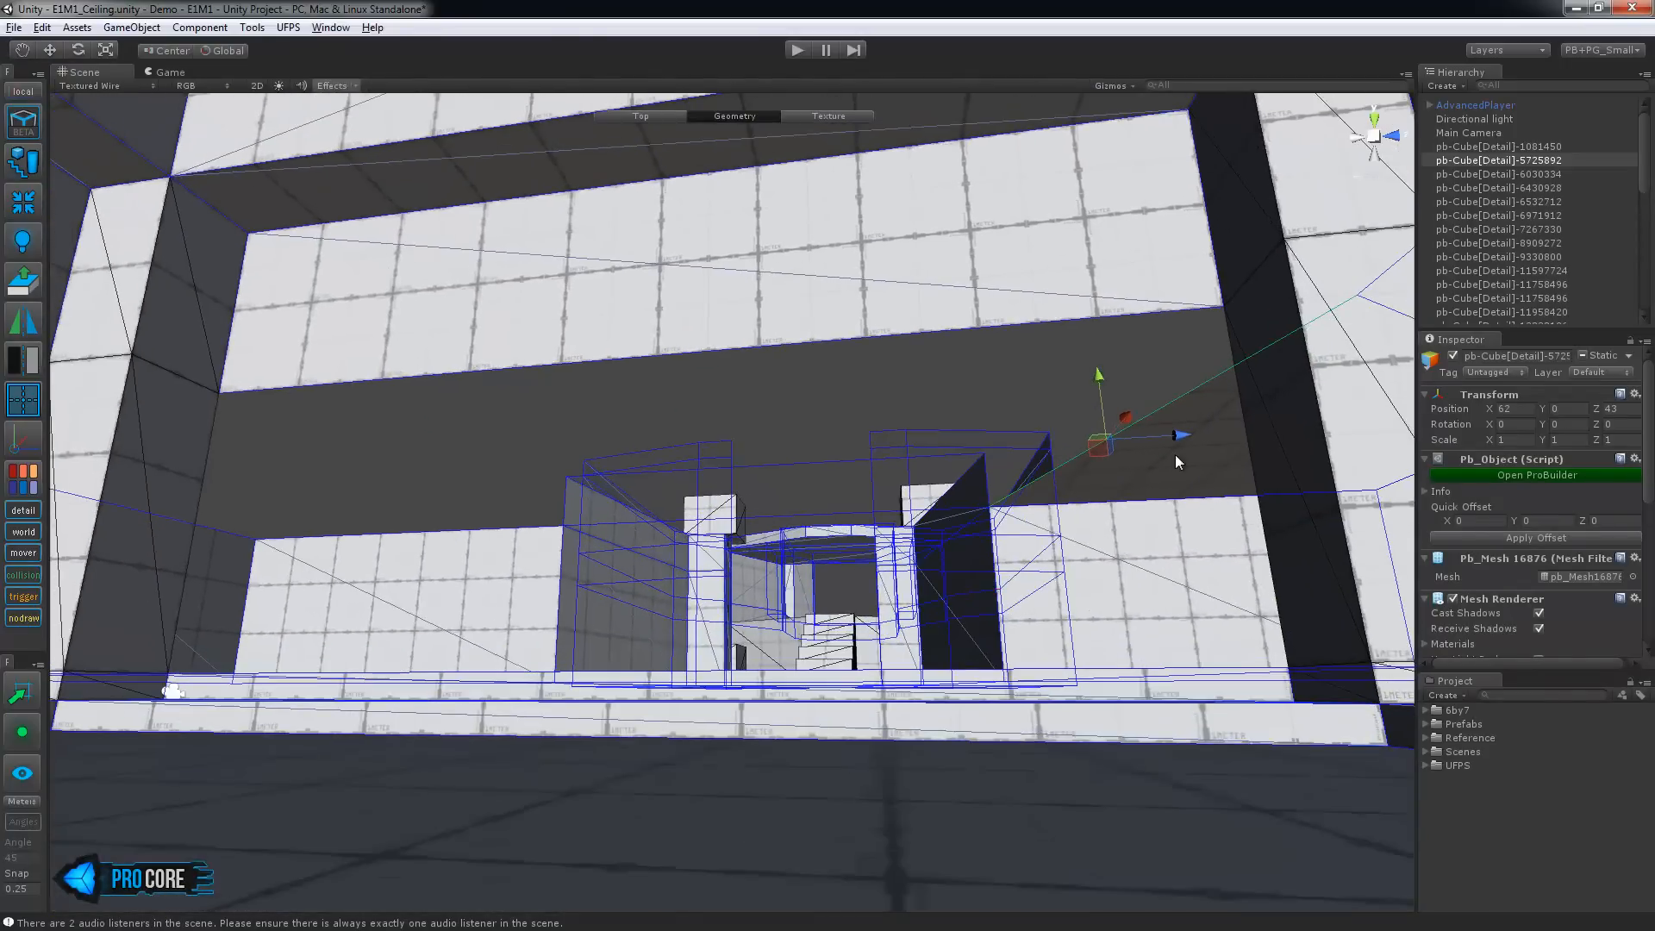
pyautogui.keyDown('alt'); pyautogui.moveTo(1185, 440); pyautogui.dragTo(944, 626); pyautogui.keyUp('alt')
pyautogui.moveTo(1069, 462); pyautogui.dragTo(713, 593)
# Switch to vertex editing, change a gizmo display option and select the new ceiling section's corner vertex
pyautogui.press('h')
pyautogui.click(629, 343)
pyautogui.click(1119, 90)
pyautogui.click(1107, 128)
pyautogui.keyDown('alt'); pyautogui.moveTo(848, 422); pyautogui.dragTo(769, 446); pyautogui.keyUp('alt')
pyautogui.click(661, 356)
pyautogui.moveTo(463, 425); pyautogui.dragTo(460, 426)
# Connect the ceiling's open edge with its adjacent edge to insert a new edge across the ceiling section
pyautogui.keyDown('alt'); pyautogui.moveTo(470, 436); pyautogui.dragTo(570, 572); pyautogui.keyUp('alt')
pyautogui.scroll(4, 571, 573)
pyautogui.press('h')
pyautogui.click(572, 534)
pyautogui.moveTo(572, 534); pyautogui.dragTo(974, 560, button='middle')
pyautogui.keyDown('alt'); pyautogui.moveTo(975, 560); pyautogui.dragTo(1165, 510); pyautogui.keyUp('alt')
pyautogui.press('g')
pyautogui.keyDown('alt'); pyautogui.moveTo(1154, 596); pyautogui.dragTo(939, 420); pyautogui.keyUp('alt')
pyautogui.press('h')
pyautogui.keyDown('alt'); pyautogui.moveTo(1145, 603); pyautogui.dragTo(910, 612); pyautogui.keyUp('alt')
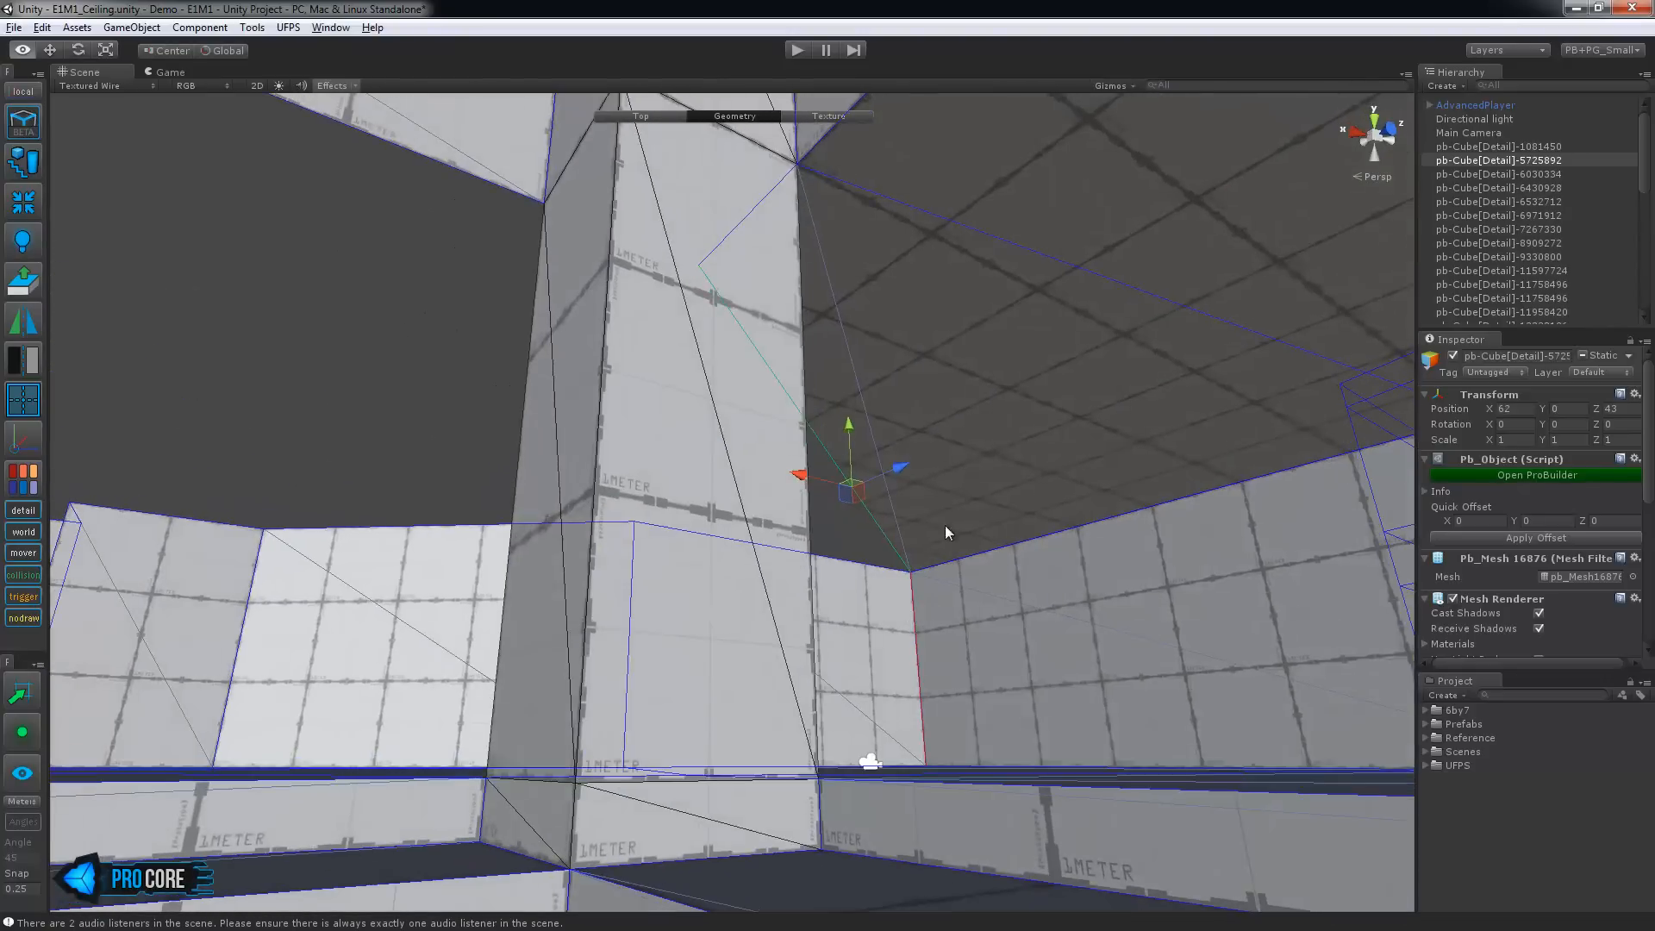
pyautogui.keyDown('shift'); pyautogui.click(1094, 275); pyautogui.keyUp('shift')
pyautogui.keyDown('alt'); pyautogui.moveTo(1111, 576); pyautogui.dragTo(838, 561); pyautogui.keyUp('alt')
pyautogui.hotkey('alt', 'e')
pyautogui.press('h')
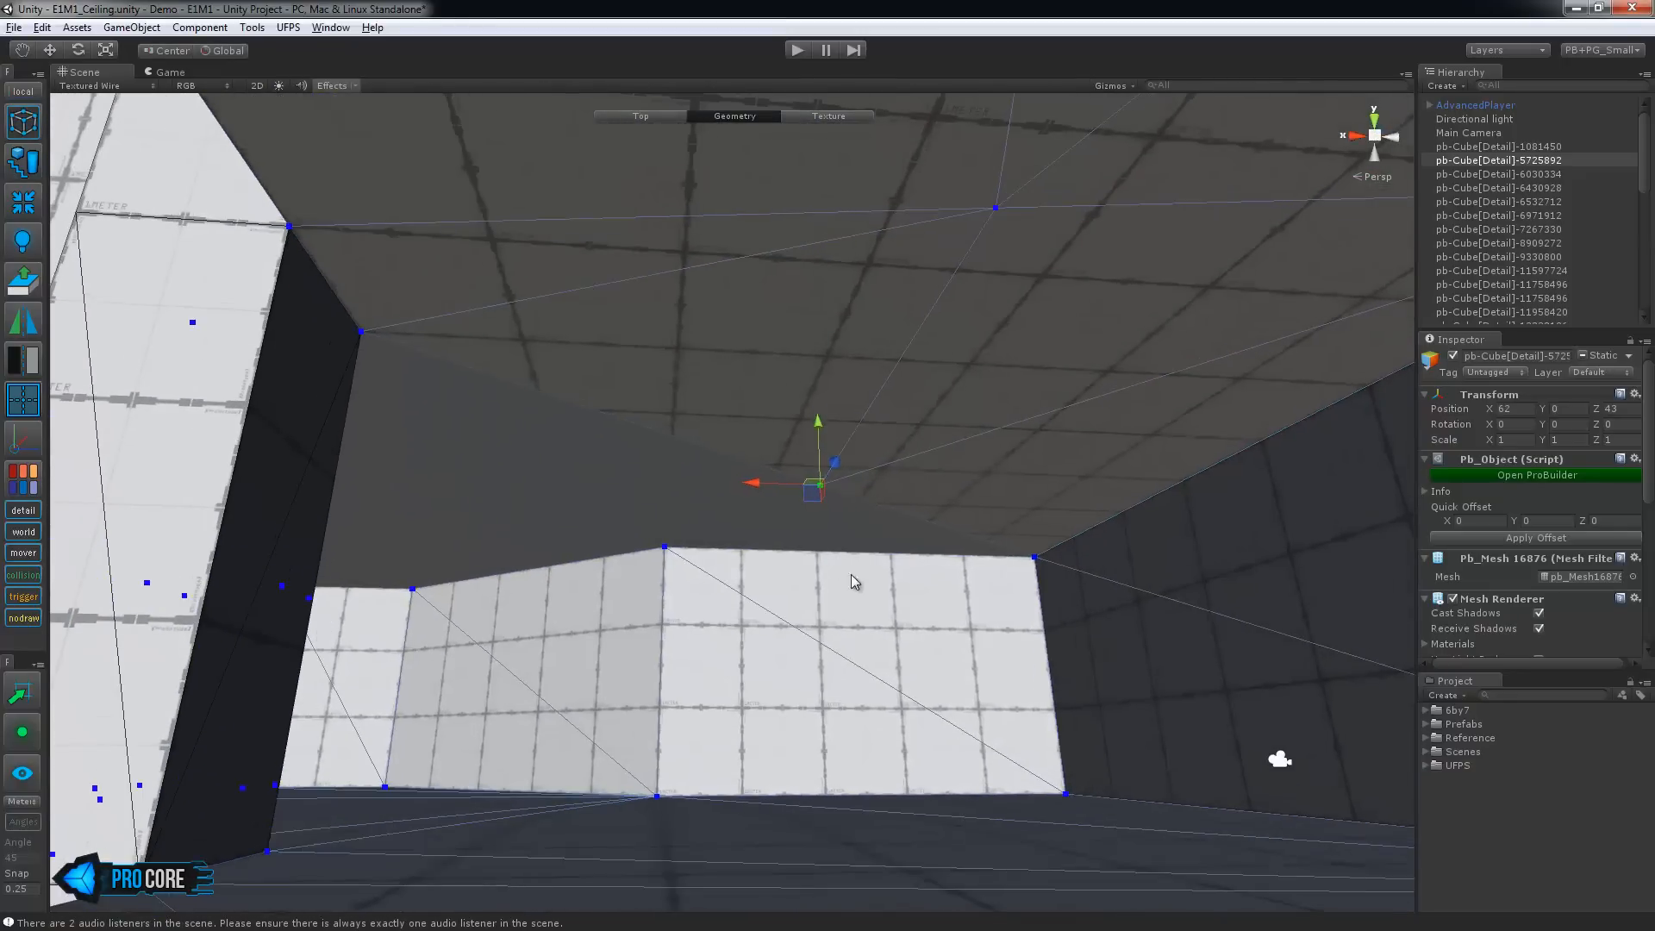
# Add a second Scene view beside the main one and set it to an isometric top view
pyautogui.press('g')
pyautogui.rightClick(104, 72)
pyautogui.moveTo(151, 121)
pyautogui.click(259, 122)
pyautogui.moveTo(257, 73); pyautogui.dragTo(1319, 707)
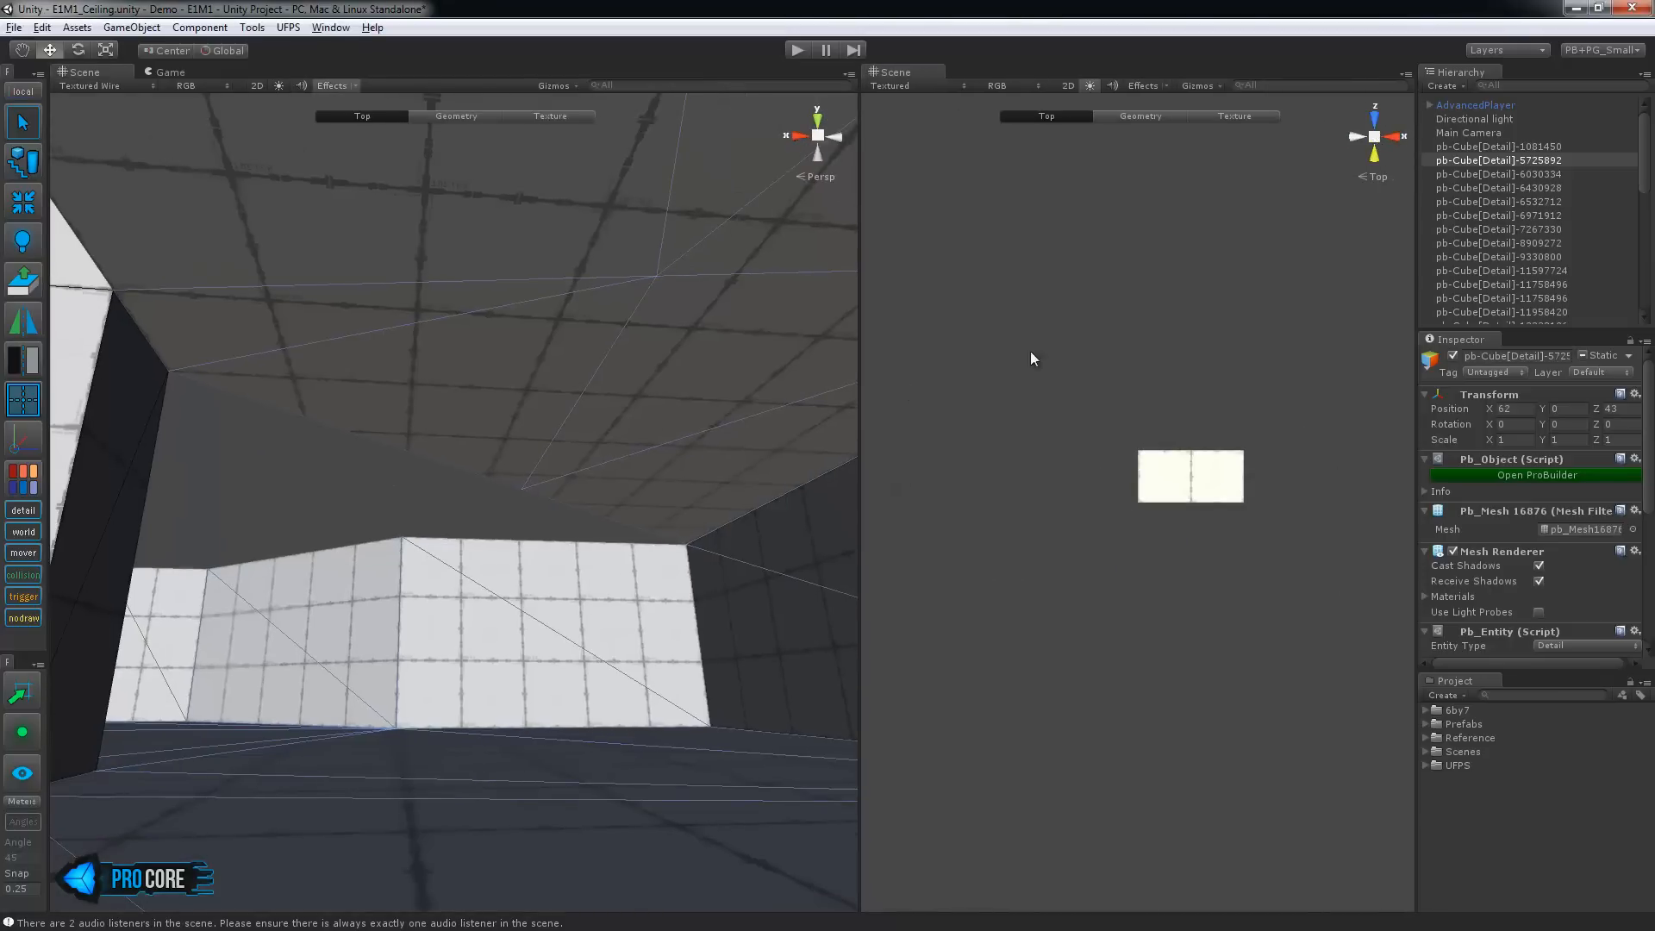
pyautogui.click(1374, 177)
pyautogui.press('g')
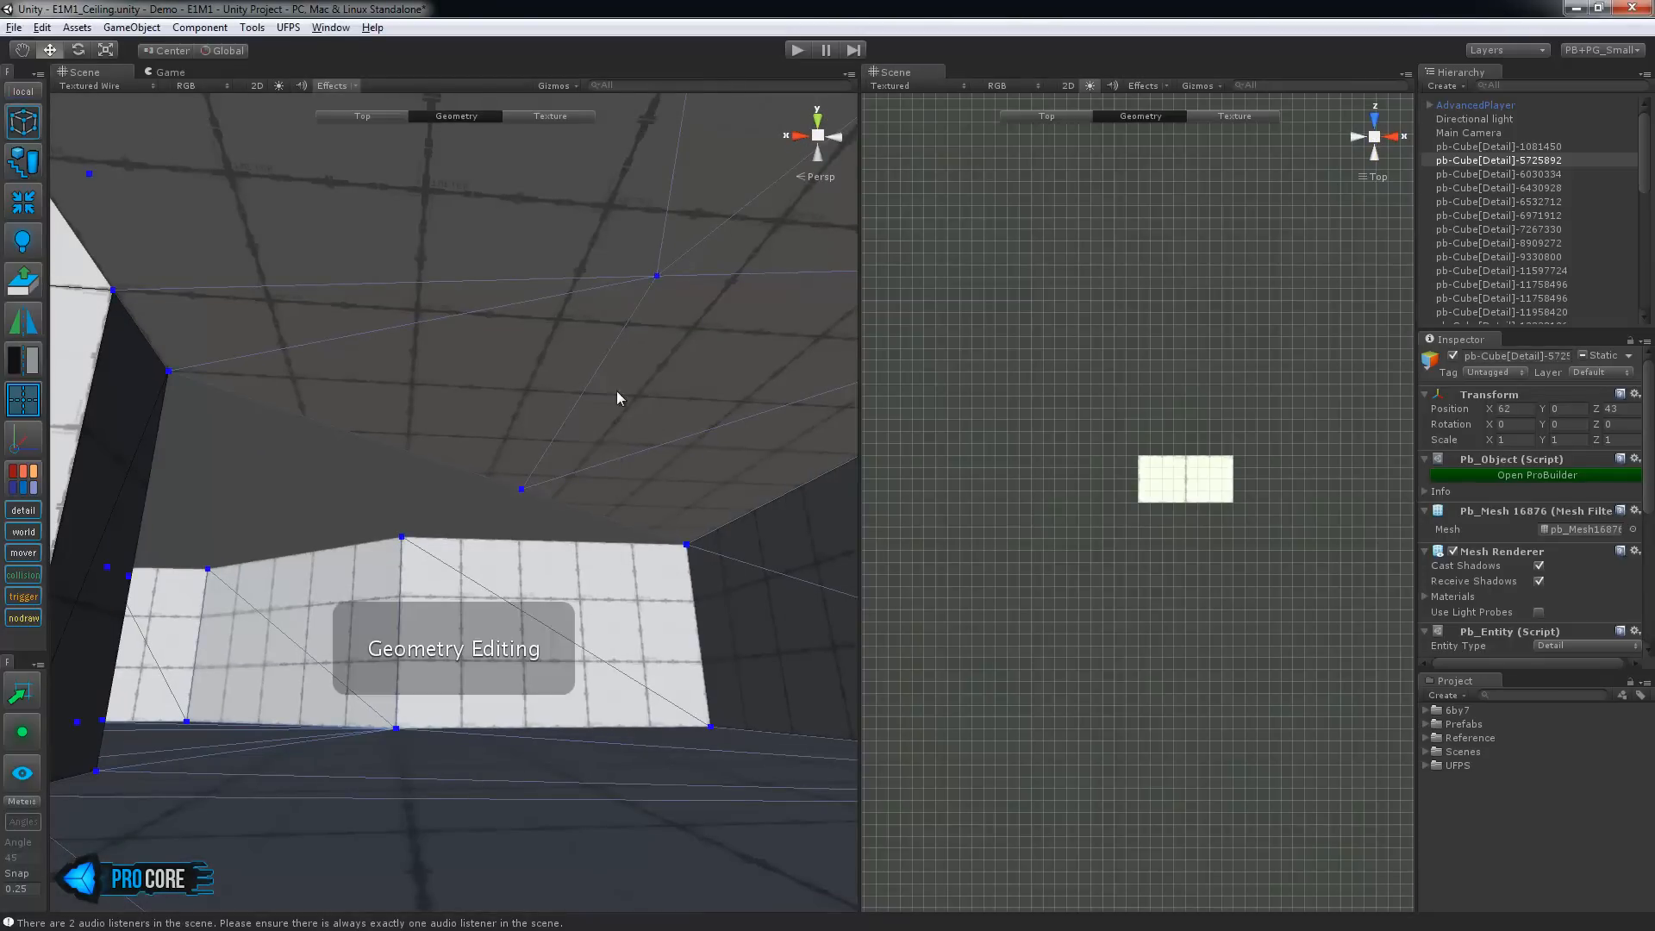
# Frame the ceiling area in the top view and turn off that view's scene lighting
pyautogui.scroll(6, 1121, 500)
pyautogui.scroll(2, 1136, 676)
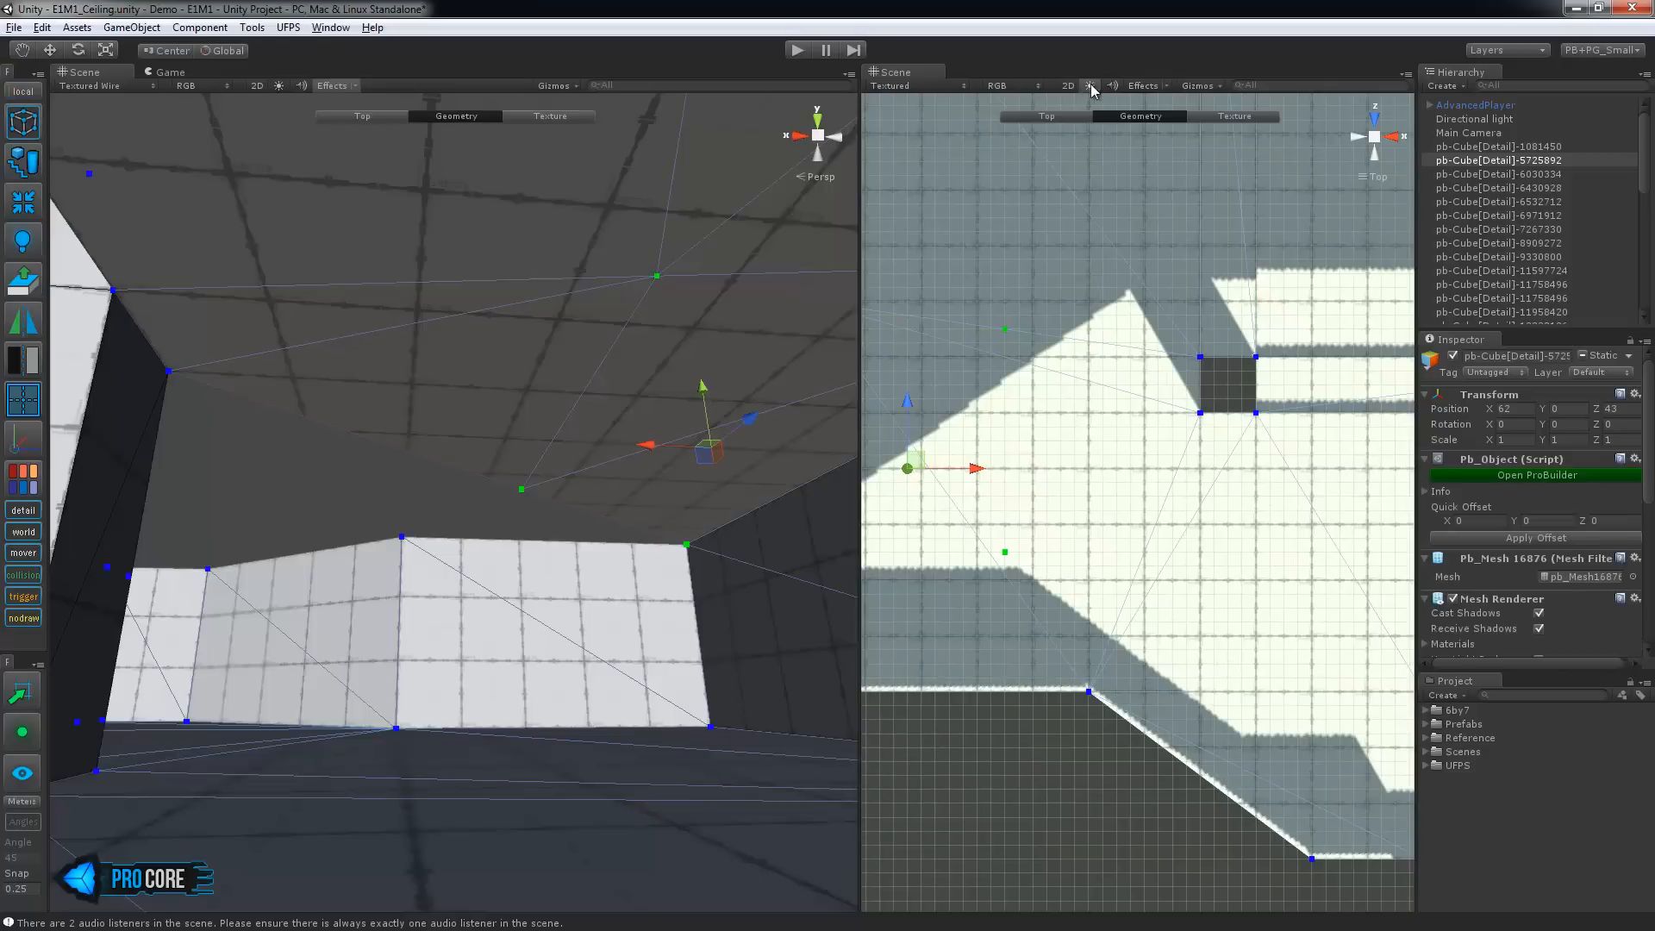
pyautogui.click(1090, 87)
pyautogui.click(1214, 87)
pyautogui.click(1067, 261)
# Move the selected ceiling corner vertices onto the wall corner in the top view
pyautogui.moveTo(1045, 628); pyautogui.dragTo(1233, 665, button='middle')
pyautogui.scroll(1, 1259, 668)
pyautogui.moveTo(1137, 519); pyautogui.dragTo(1198, 583)
pyautogui.moveTo(1260, 685); pyautogui.dragTo(1263, 687)
# Select the ceiling's open edge and extrude it toward the next wall corner using the top view
pyautogui.moveTo(521, 608); pyautogui.dragTo(580, 594, button='middle')
pyautogui.keyDown('alt'); pyautogui.moveTo(580, 595); pyautogui.dragTo(719, 612); pyautogui.keyUp('alt')
pyautogui.press('h')
pyautogui.press('h')
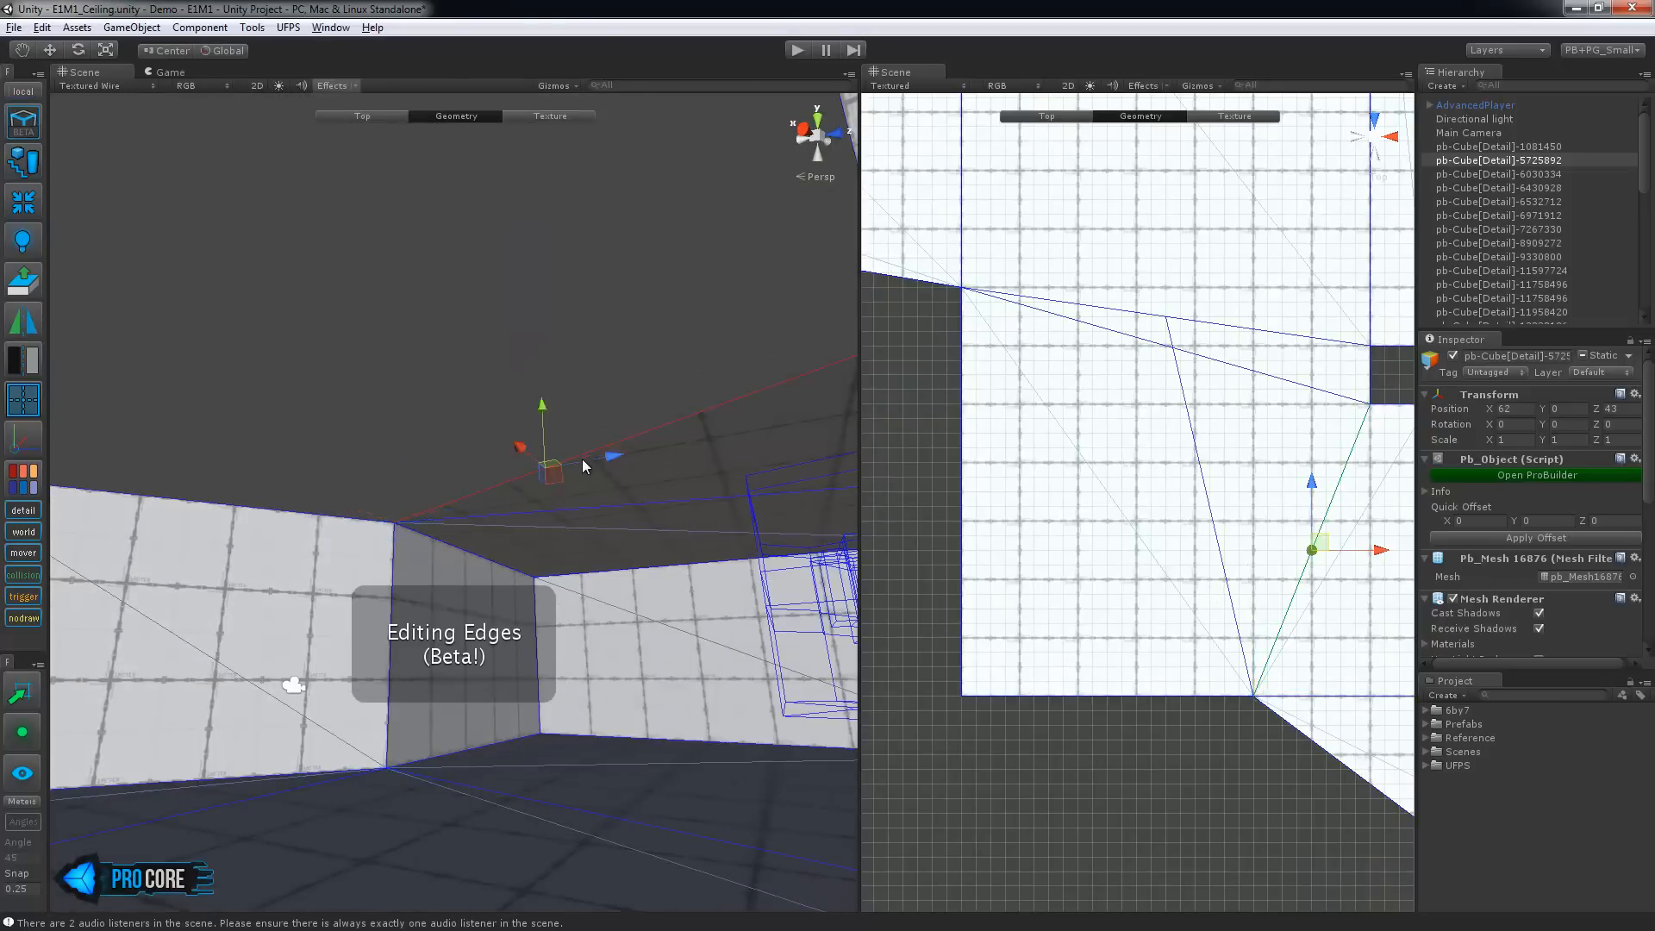
pyautogui.click(581, 457)
pyautogui.scroll(-5, 589, 457)
pyautogui.scroll(-4, 1317, 618)
pyautogui.moveTo(1316, 618); pyautogui.dragTo(956, 560, button='middle')
pyautogui.scroll(-3, 956, 559)
pyautogui.keyDown('shift'); pyautogui.moveTo(1021, 511); pyautogui.dragTo(1109, 530); pyautogui.keyUp('shift')
# Move the newly extruded ceiling section's vertex onto the next corner of the outer wall
pyautogui.press('h')
pyautogui.keyDown('alt'); pyautogui.moveTo(455, 515); pyautogui.dragTo(448, 434); pyautogui.keyUp('alt')
pyautogui.moveTo(1067, 605); pyautogui.dragTo(1093, 665)
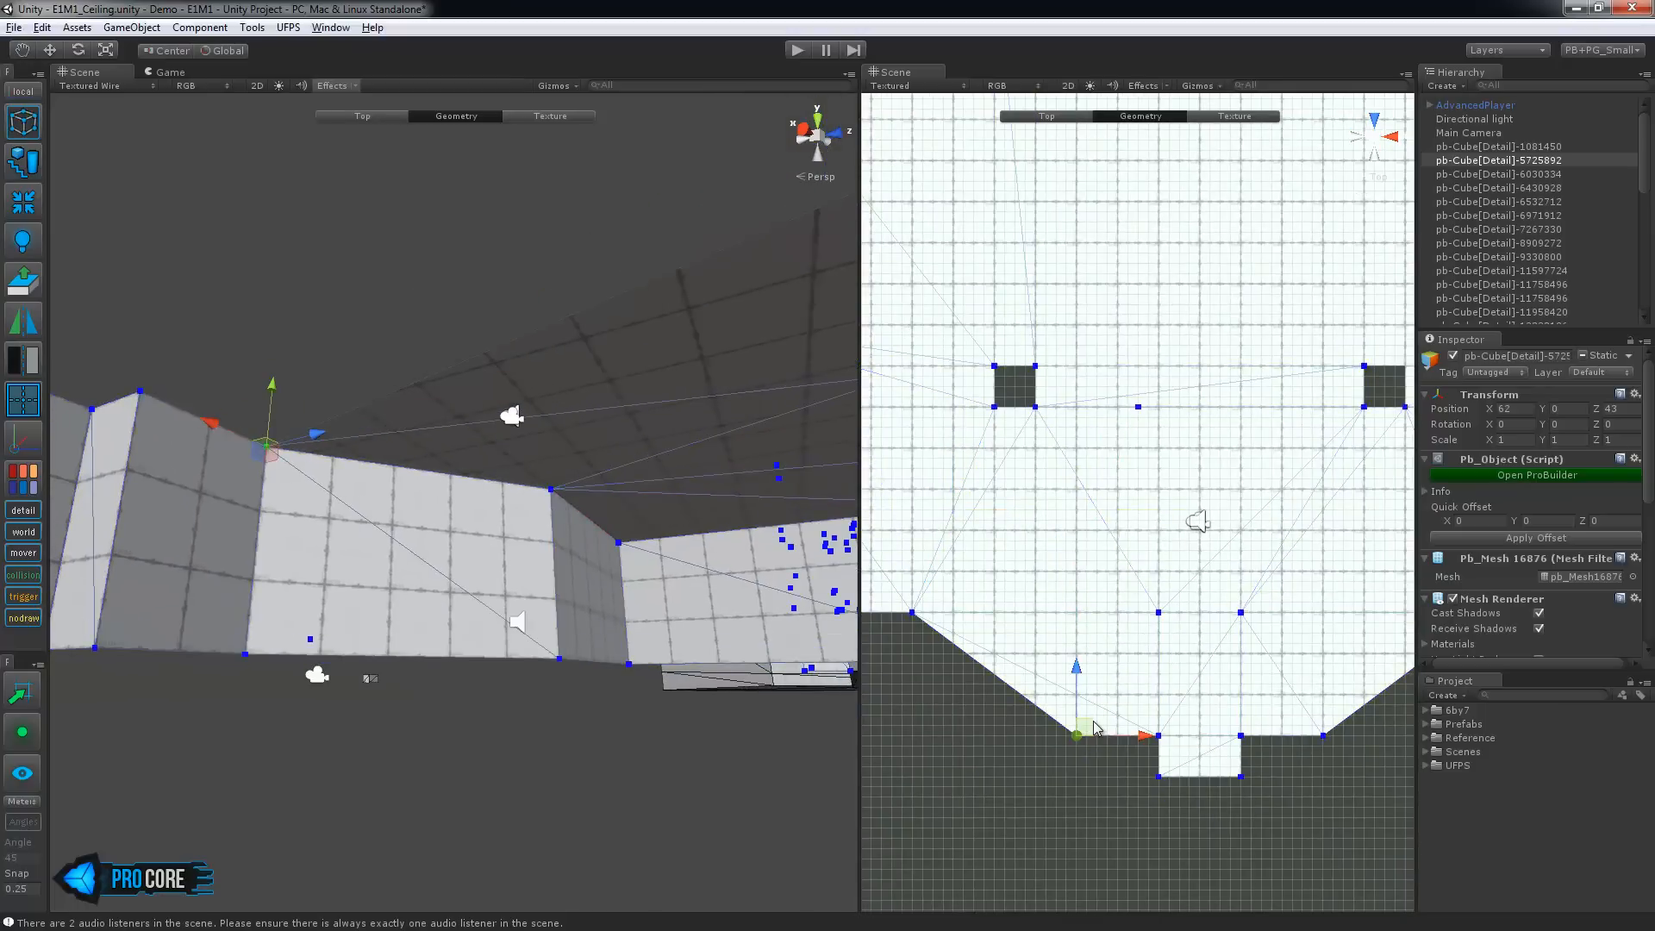
pyautogui.keyDown('alt'); pyautogui.moveTo(660, 523); pyautogui.dragTo(619, 220); pyautogui.keyUp('alt')
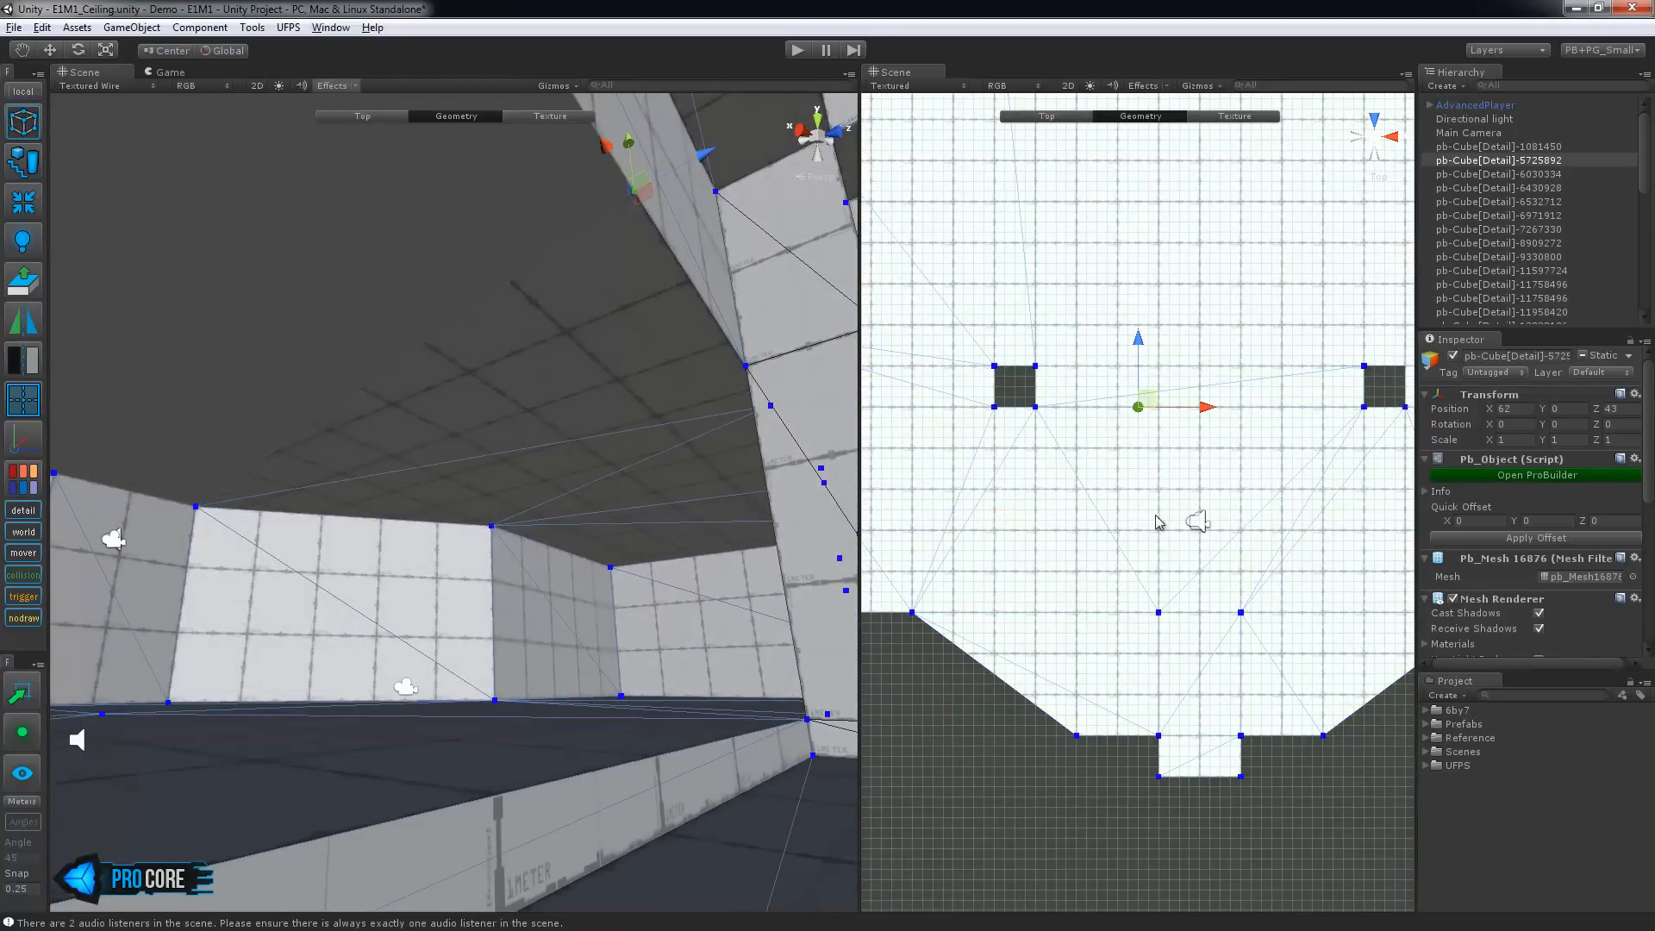
# Extrude the ceiling's open edge sideways across the room toward the opposite pillar and switch to vertex editing
pyautogui.keyDown('alt'); pyautogui.moveTo(634, 538); pyautogui.dragTo(444, 554); pyautogui.keyUp('alt')
pyautogui.moveTo(444, 554); pyautogui.dragTo(473, 563, button='middle')
pyautogui.press('h')
pyautogui.click(712, 371)
pyautogui.keyDown('alt'); pyautogui.moveTo(558, 551); pyautogui.dragTo(658, 580); pyautogui.keyUp('alt')
pyautogui.scroll(-3, 658, 580)
pyautogui.keyDown('shift'); pyautogui.moveTo(701, 456); pyautogui.dragTo(298, 465); pyautogui.keyUp('shift')
pyautogui.press('h')
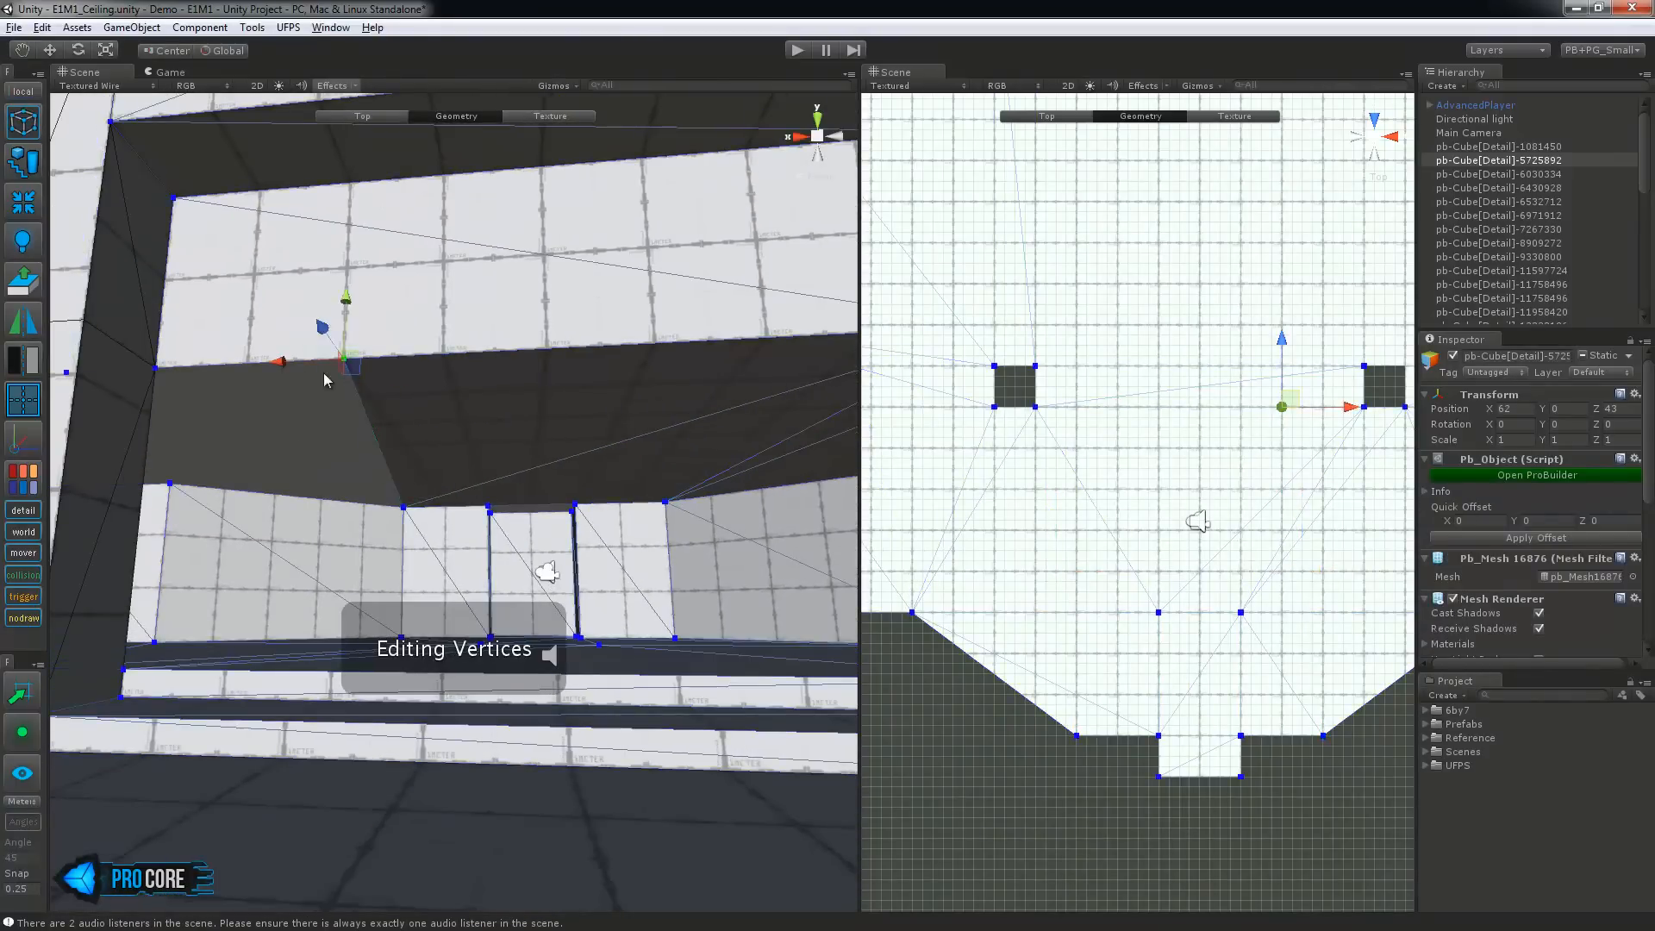
# Move the free vertex of the extruded ceiling section onto the near corner of the opposite pillar
pyautogui.moveTo(280, 362); pyautogui.dragTo(90, 415)
pyautogui.moveTo(397, 483); pyautogui.dragTo(655, 493, button='middle')
pyautogui.keyDown('alt'); pyautogui.moveTo(655, 493); pyautogui.dragTo(296, 523); pyautogui.keyUp('alt')
pyautogui.press('h')
pyautogui.click(549, 448)
pyautogui.scroll(3, 560, 577)
pyautogui.scroll(2, 558, 577)
pyautogui.press('h')
pyautogui.moveTo(1246, 691); pyautogui.dragTo(926, 701, button='middle')
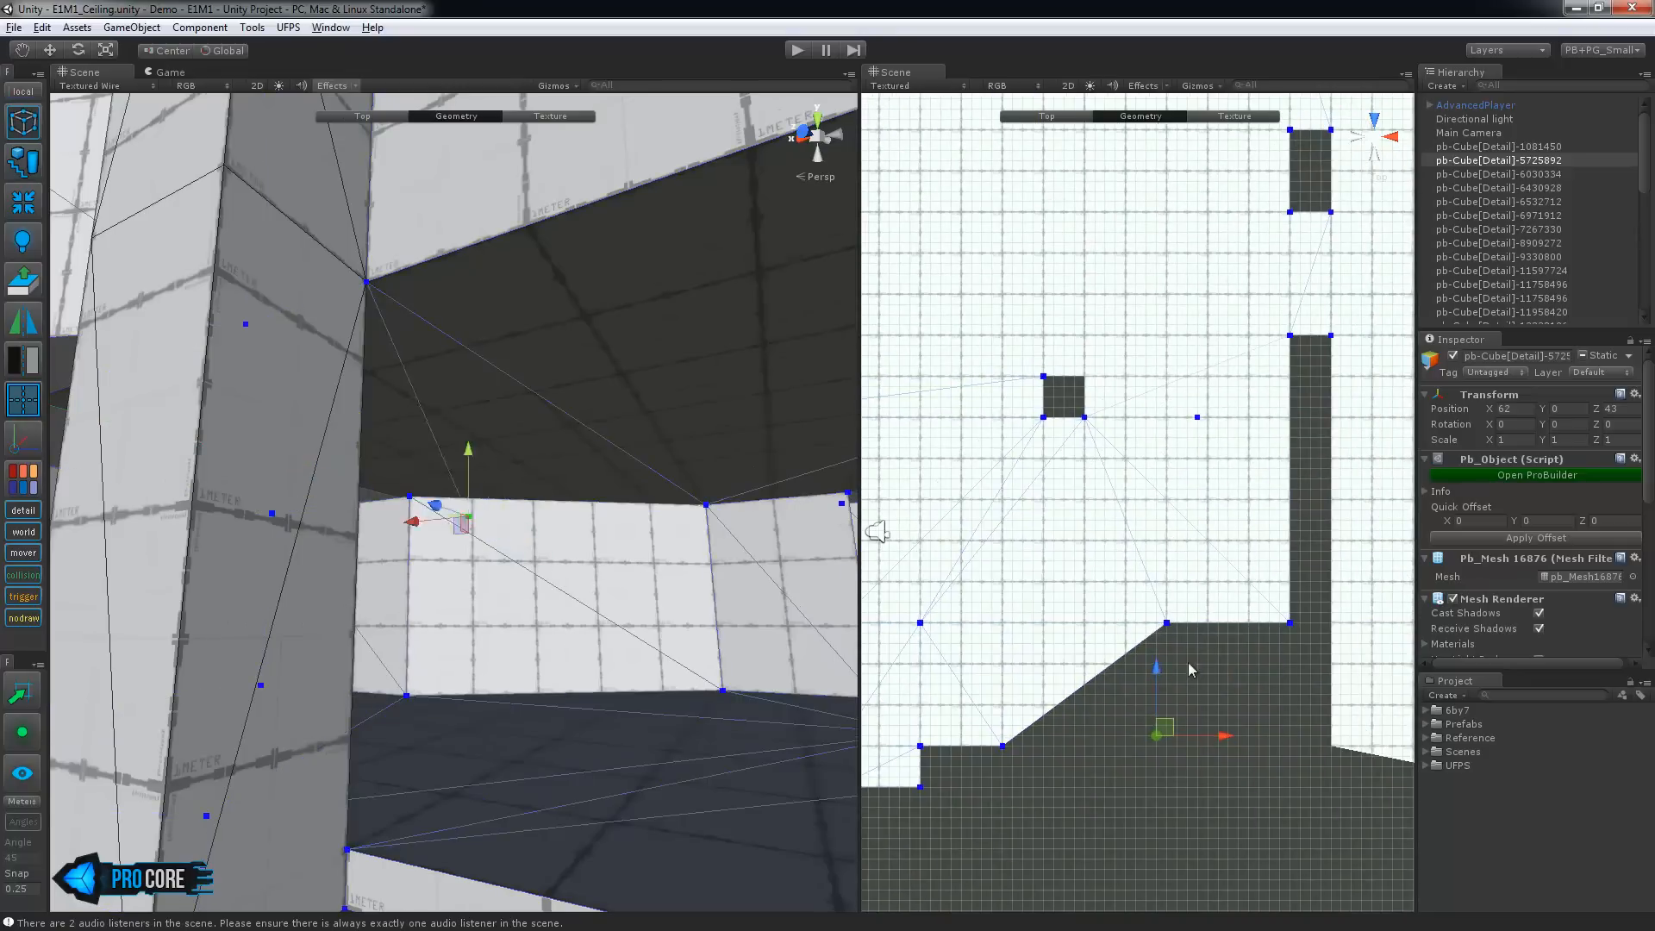
pyautogui.moveTo(447, 560); pyautogui.dragTo(778, 558, button='middle')
pyautogui.moveTo(552, 528); pyautogui.dragTo(680, 558, button='right')
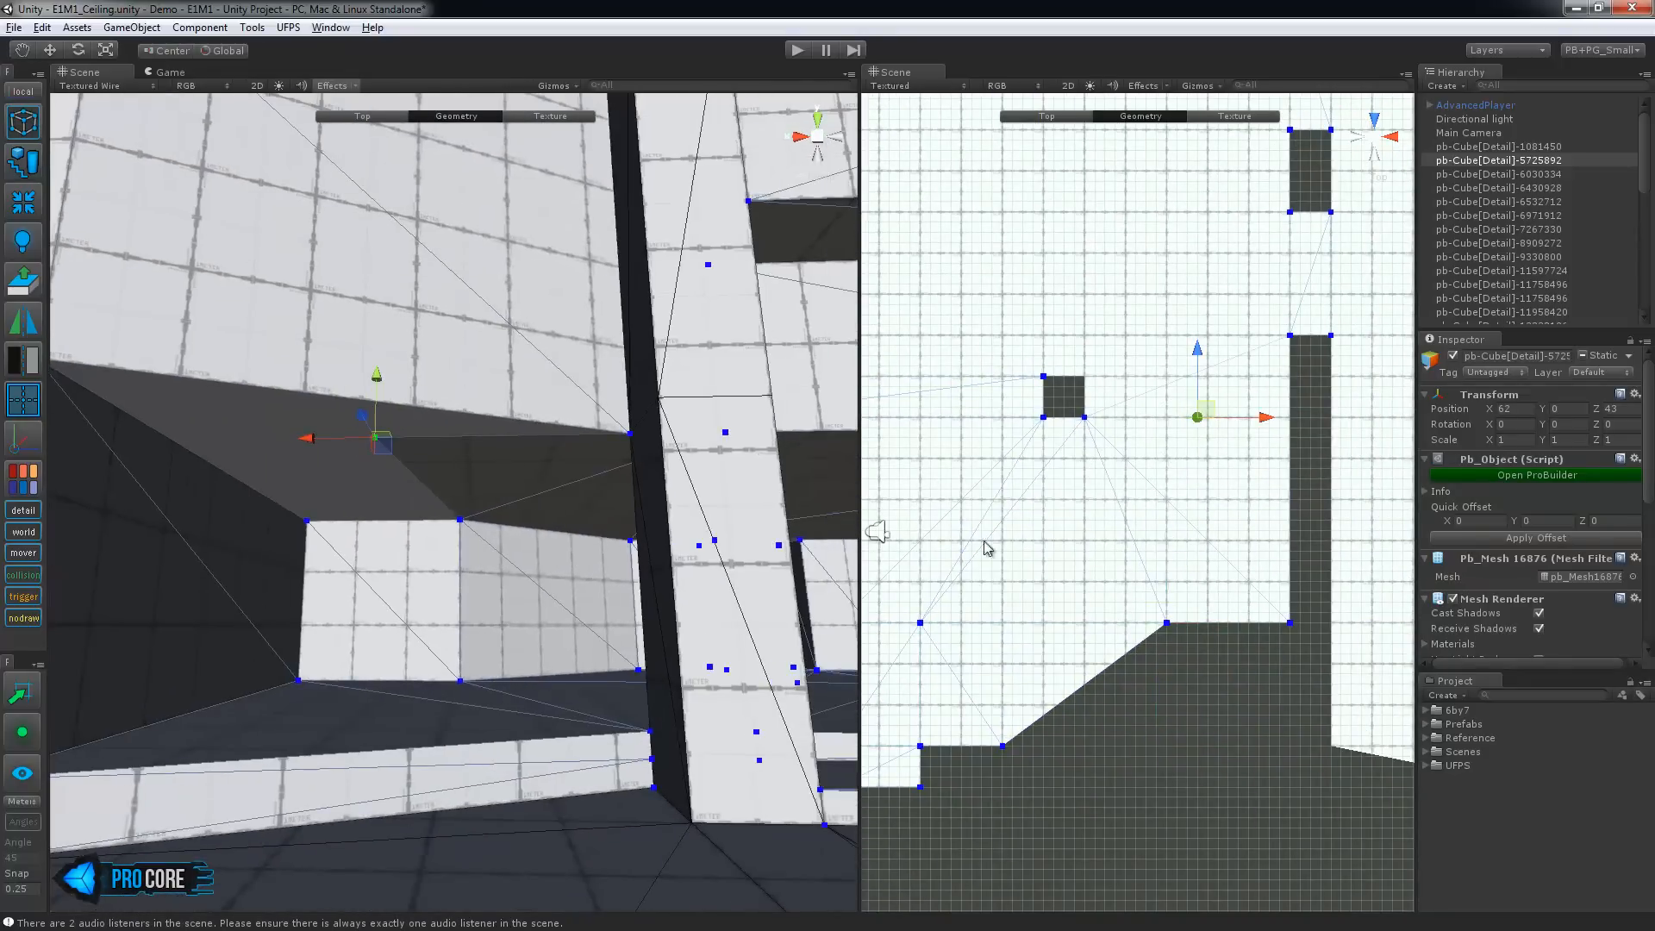
pyautogui.moveTo(861, 445); pyautogui.dragTo(993, 455)
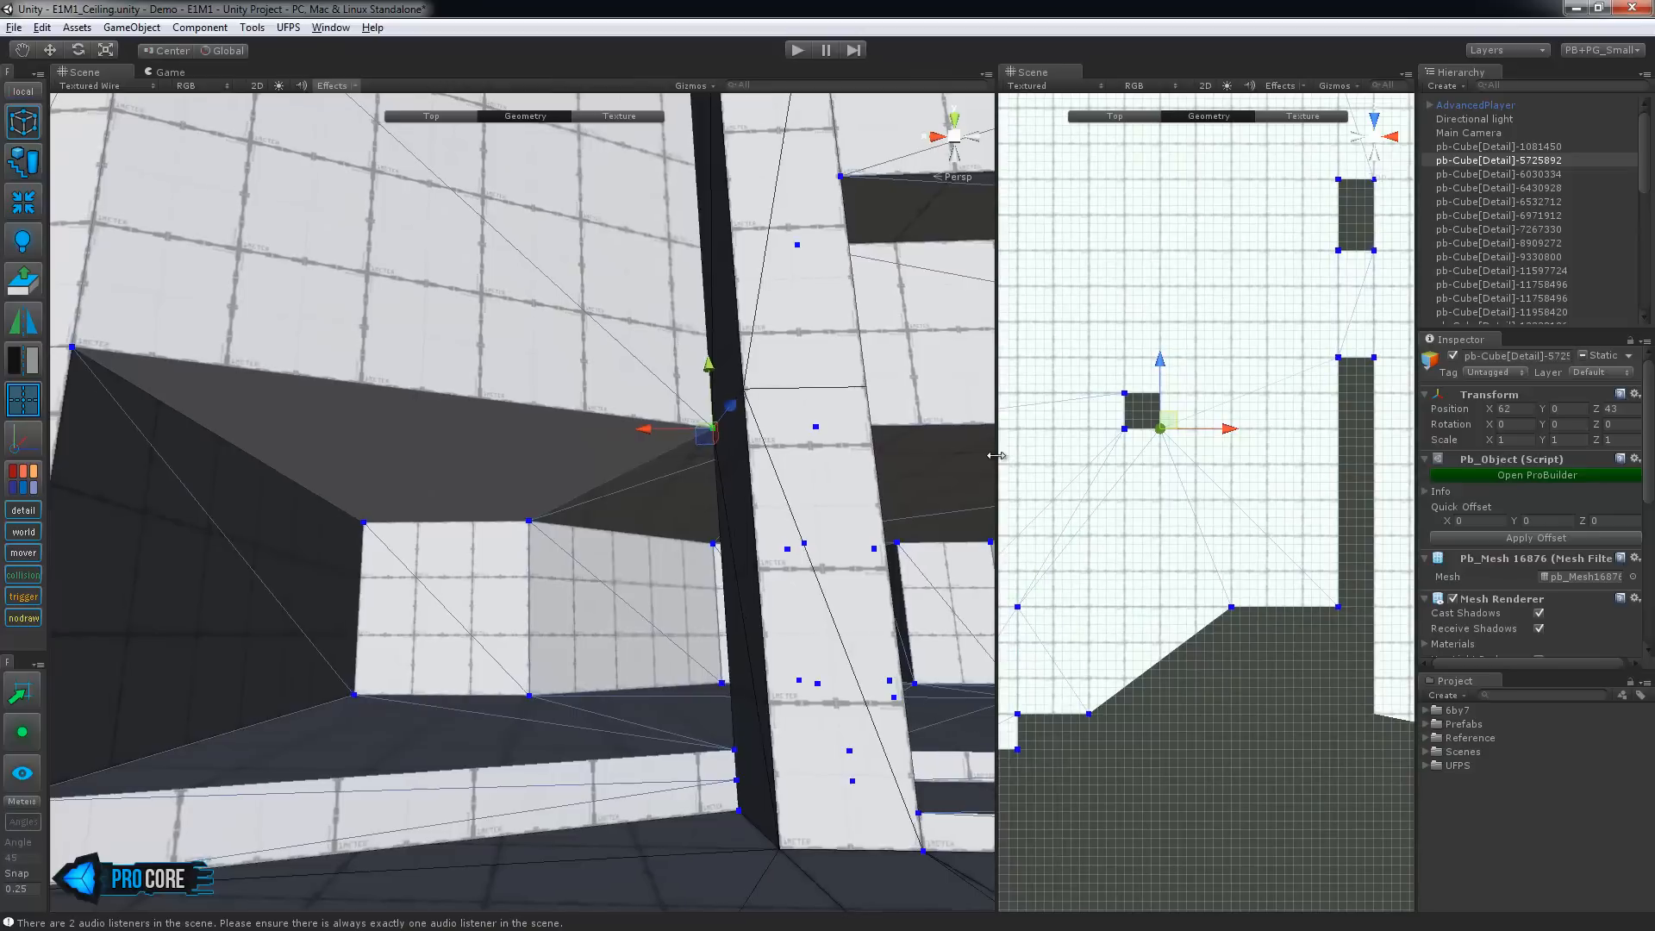
# Bridge the ceiling's open edge at the pillar to the top edge of the adjacent side wall
pyautogui.moveTo(576, 564); pyautogui.dragTo(498, 587, button='middle')
pyautogui.keyDown('alt'); pyautogui.moveTo(498, 595); pyautogui.dragTo(557, 560); pyautogui.keyUp('alt')
pyautogui.press('h')
pyautogui.click(535, 505)
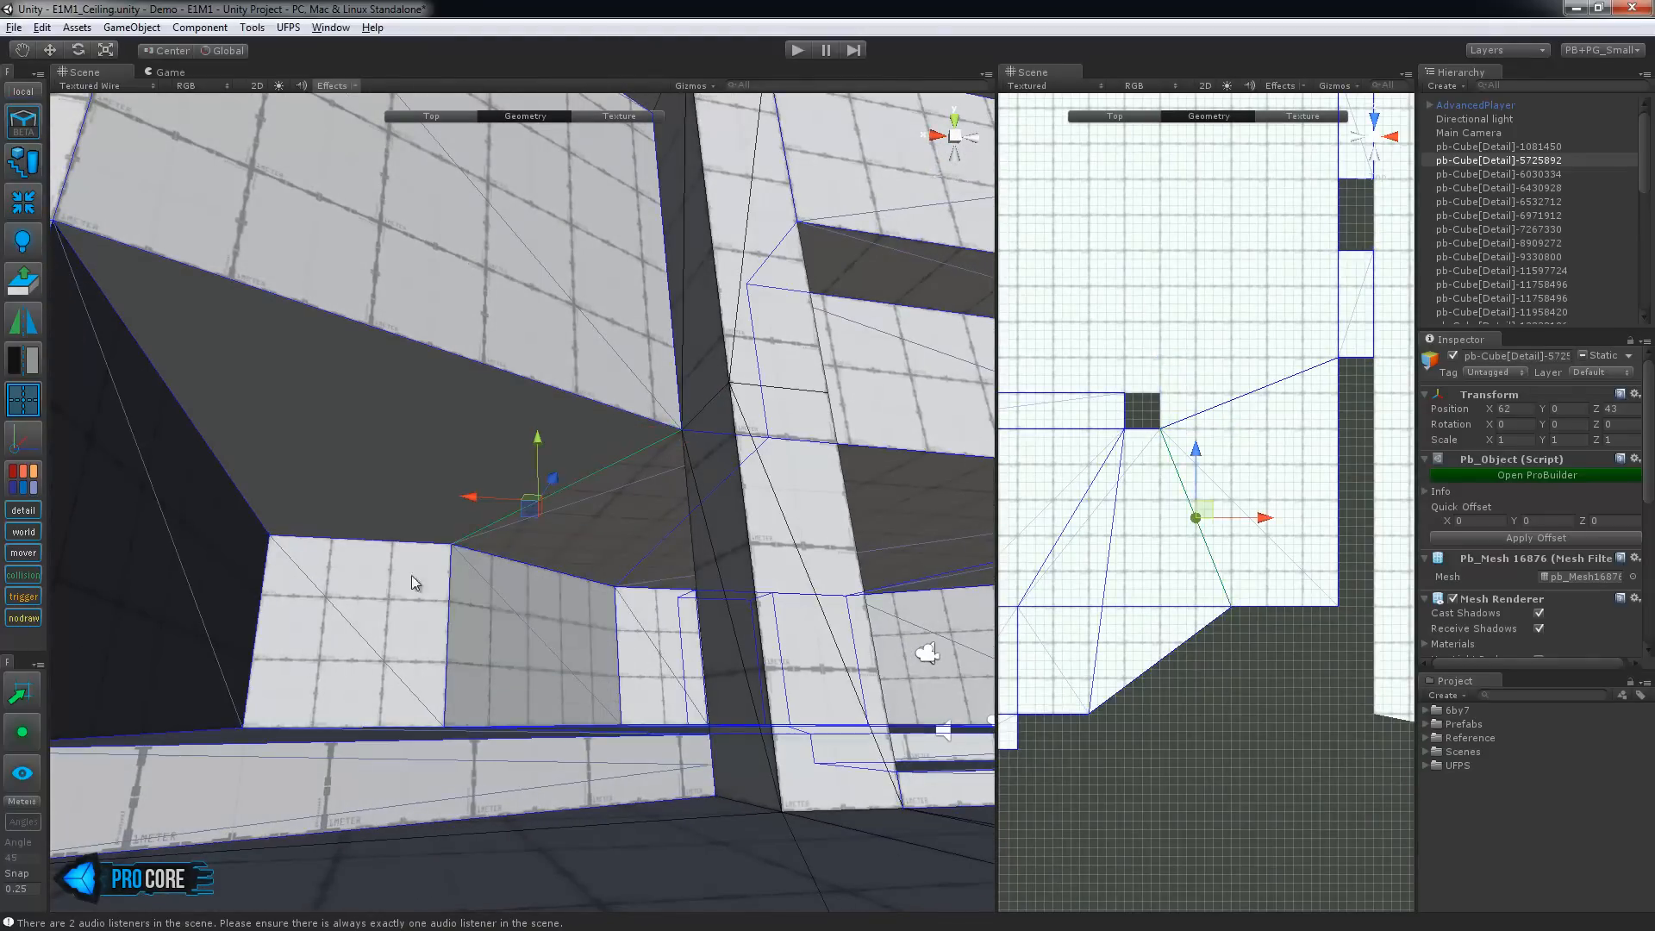
pyautogui.keyDown('shift'); pyautogui.click(231, 473); pyautogui.keyUp('shift')
pyautogui.hotkey('alt', 'b')
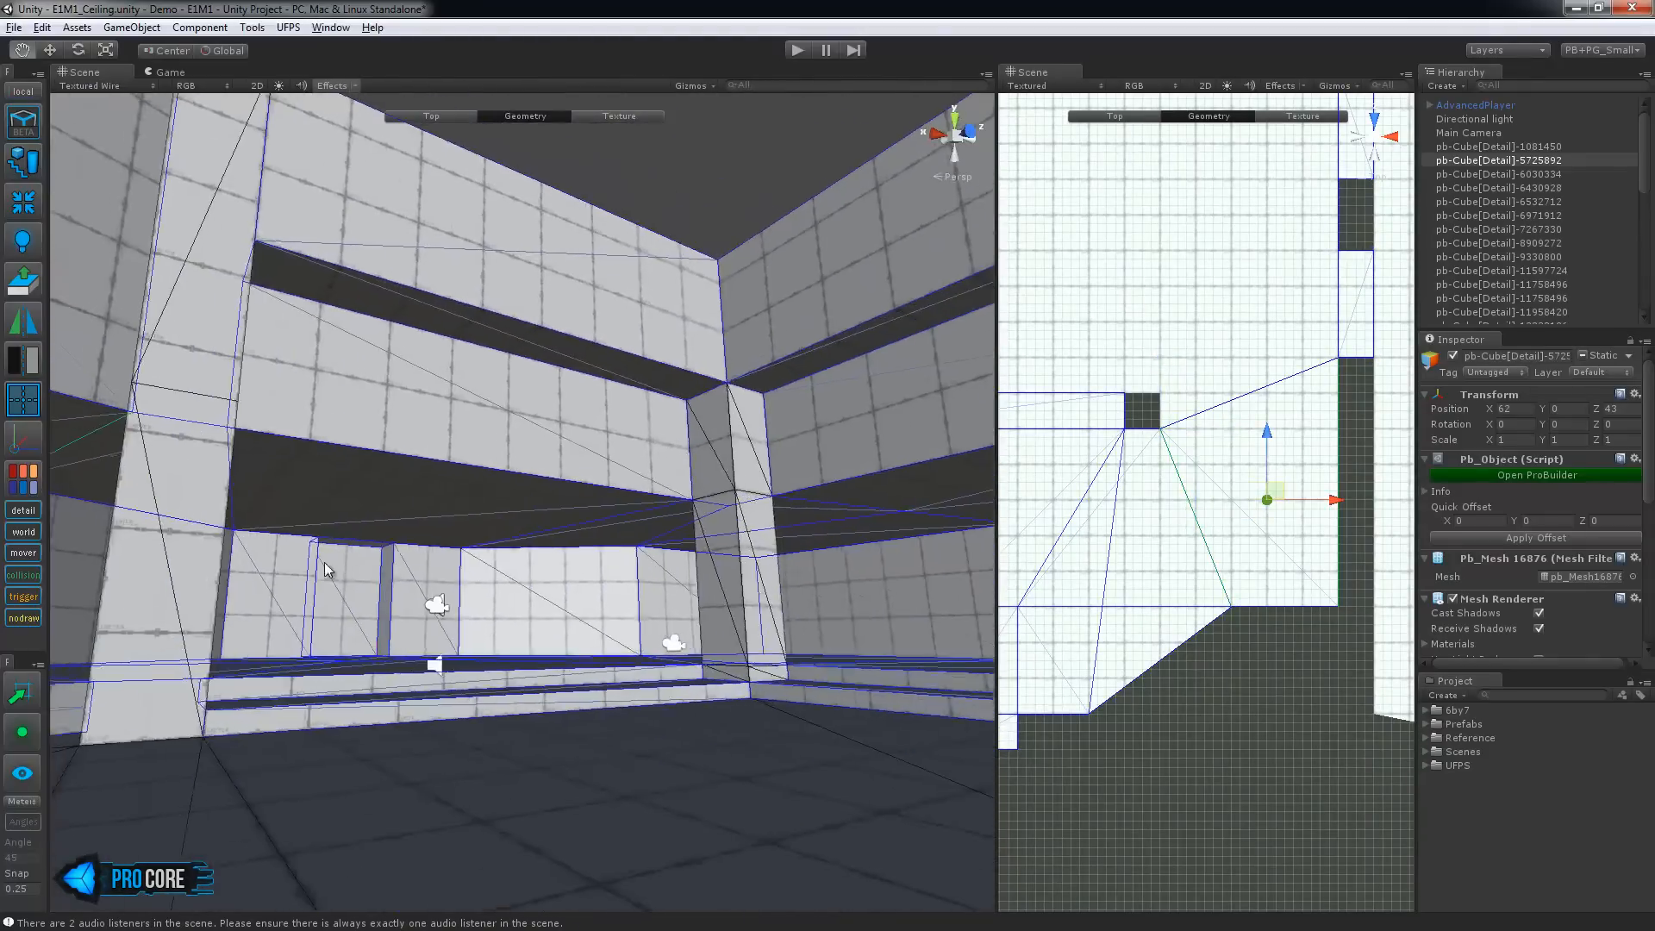
# Bridge the matching ceiling and wall edges on the opposite side of the room
pyautogui.keyDown('alt'); pyautogui.moveTo(324, 569); pyautogui.dragTo(733, 552); pyautogui.keyUp('alt')
pyautogui.click(437, 303)
pyautogui.keyDown('alt'); pyautogui.moveTo(439, 543); pyautogui.dragTo(701, 417); pyautogui.keyUp('alt')
pyautogui.hotkey('alt', 'b')
# Extrude the open ceiling edge between the pillars out to the wall with the openings and switch to vertex editing
pyautogui.keyDown('alt'); pyautogui.moveTo(553, 413); pyautogui.dragTo(438, 459); pyautogui.keyUp('alt')
pyautogui.keyDown('alt'); pyautogui.moveTo(410, 359); pyautogui.dragTo(483, 619); pyautogui.keyUp('alt')
pyautogui.keyDown('shift'); pyautogui.moveTo(591, 390); pyautogui.dragTo(660, 413); pyautogui.keyUp('shift')
pyautogui.moveTo(593, 192); pyautogui.dragTo(856, 213)
pyautogui.moveTo(1278, 313); pyautogui.dragTo(1097, 464, button='middle')
pyautogui.press('h')
pyautogui.press('h')
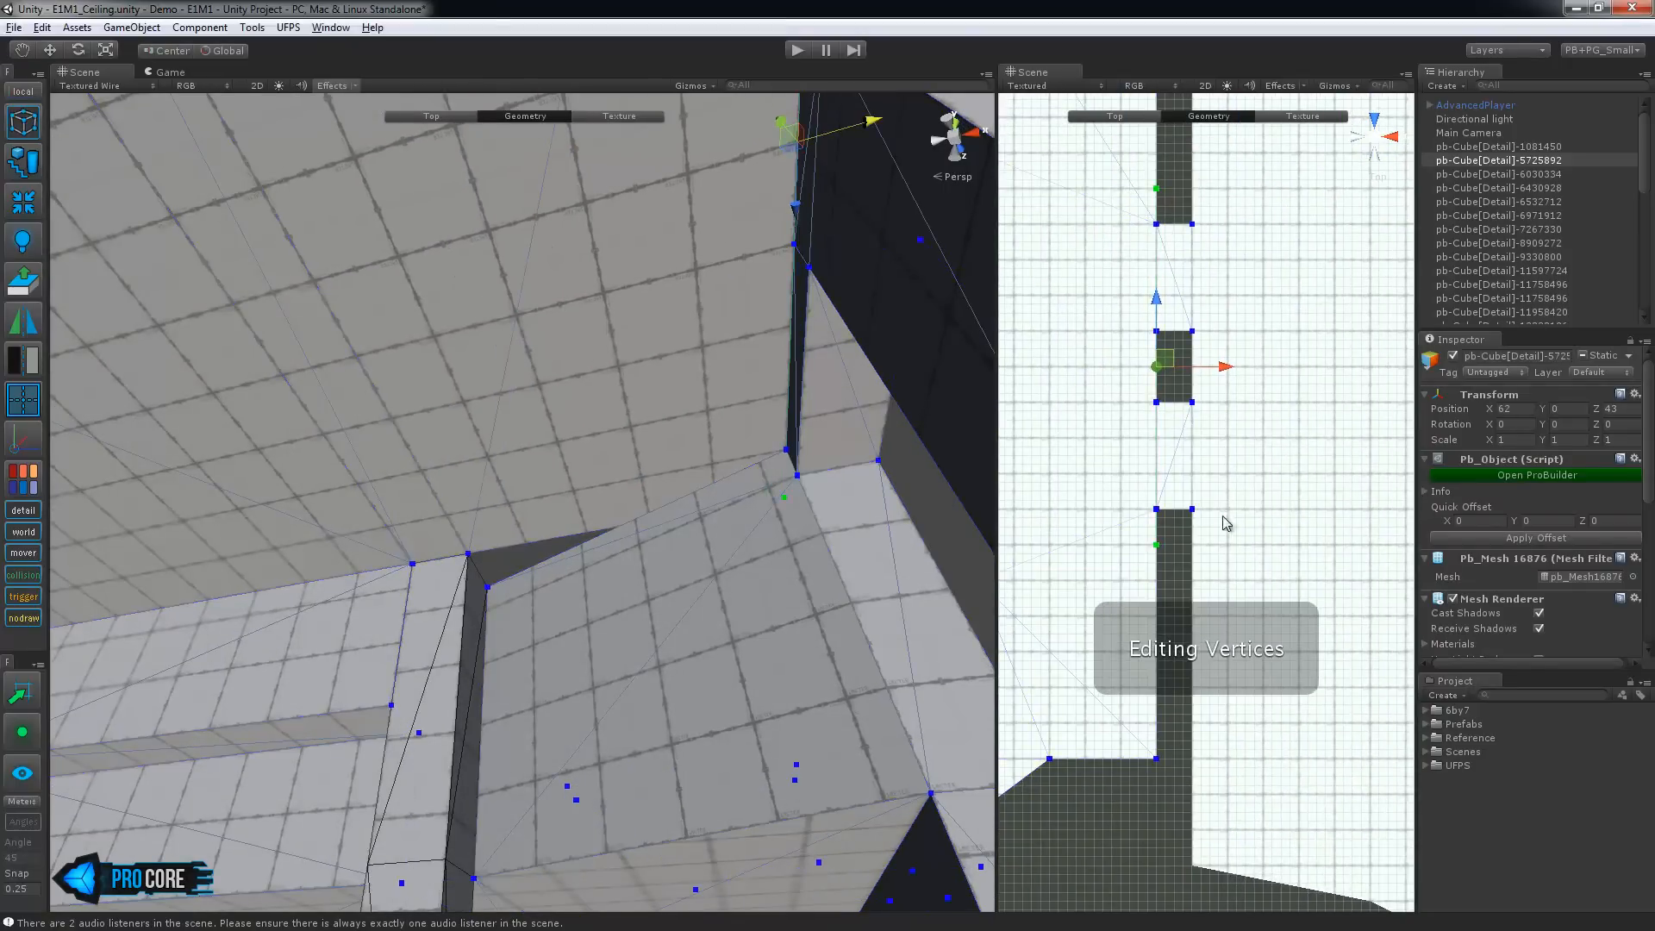
# Move the extruded ceiling edge's end vertices onto the corners of the wall openings
pyautogui.moveTo(1169, 554); pyautogui.dragTo(1179, 722, button='middle')
pyautogui.moveTo(1173, 743); pyautogui.dragTo(1189, 774)
pyautogui.keyDown('alt'); pyautogui.moveTo(578, 463); pyautogui.dragTo(476, 392); pyautogui.keyUp('alt')
pyautogui.click(666, 374)
pyautogui.click(475, 393)
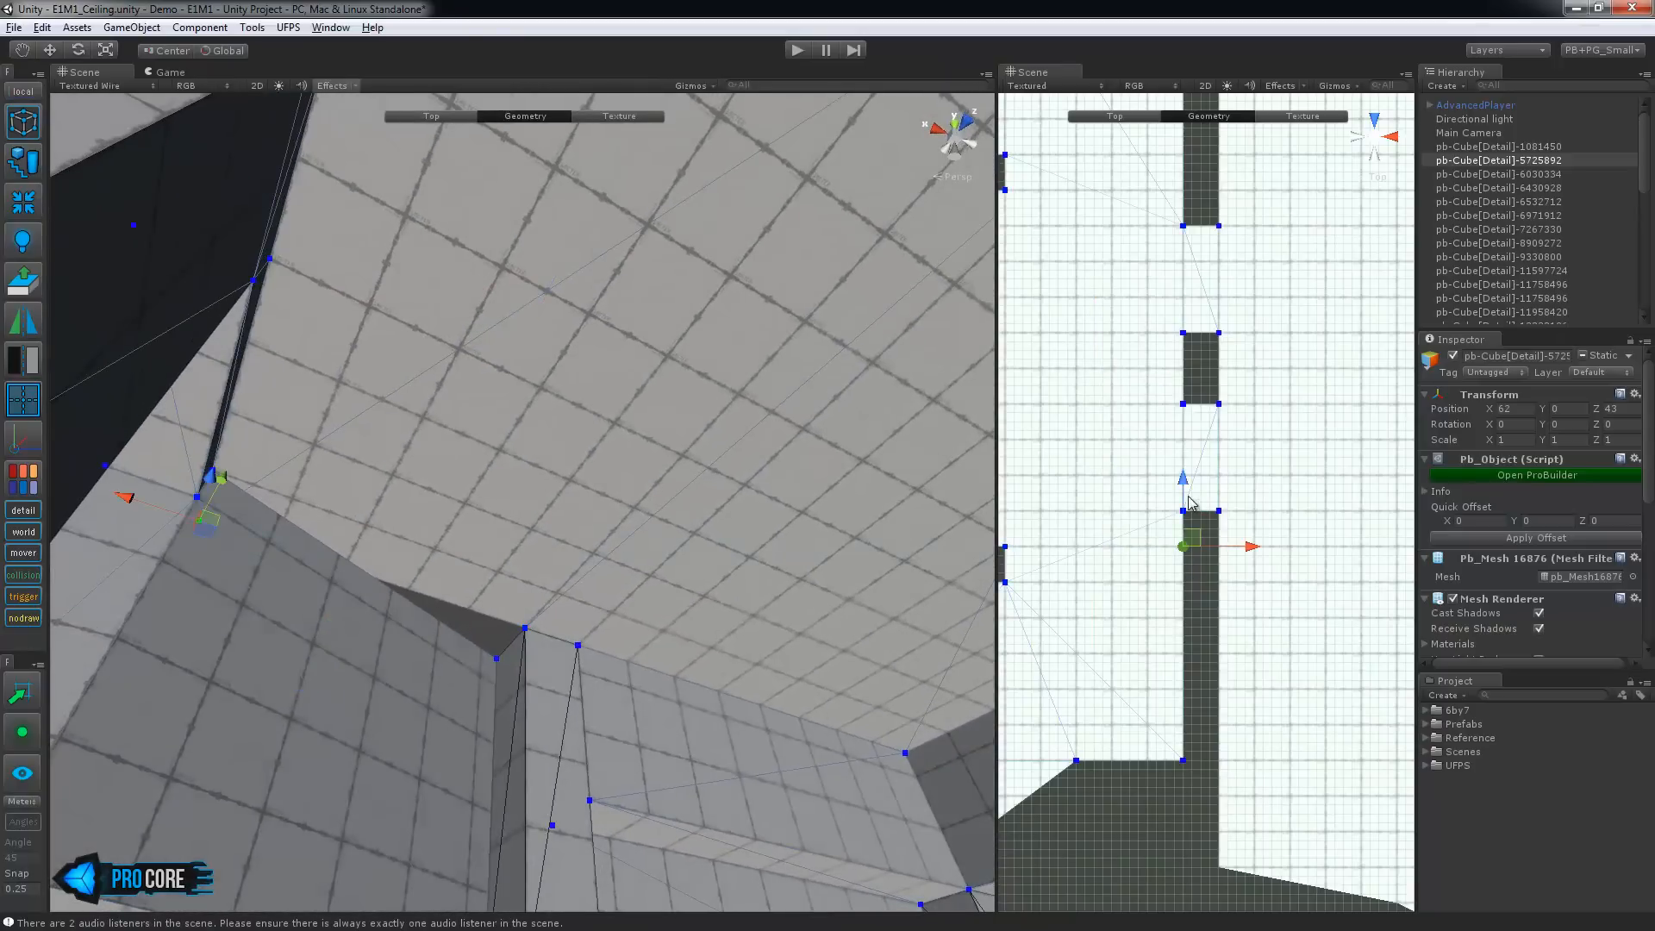
# Select both side edges of the new ceiling section and connect them with an edge across the middle
pyautogui.keyDown('alt'); pyautogui.moveTo(422, 560); pyautogui.dragTo(530, 483); pyautogui.keyUp('alt')
pyautogui.press('h')
pyautogui.click(596, 448)
pyautogui.keyDown('alt'); pyautogui.moveTo(752, 430); pyautogui.dragTo(624, 346); pyautogui.keyUp('alt')
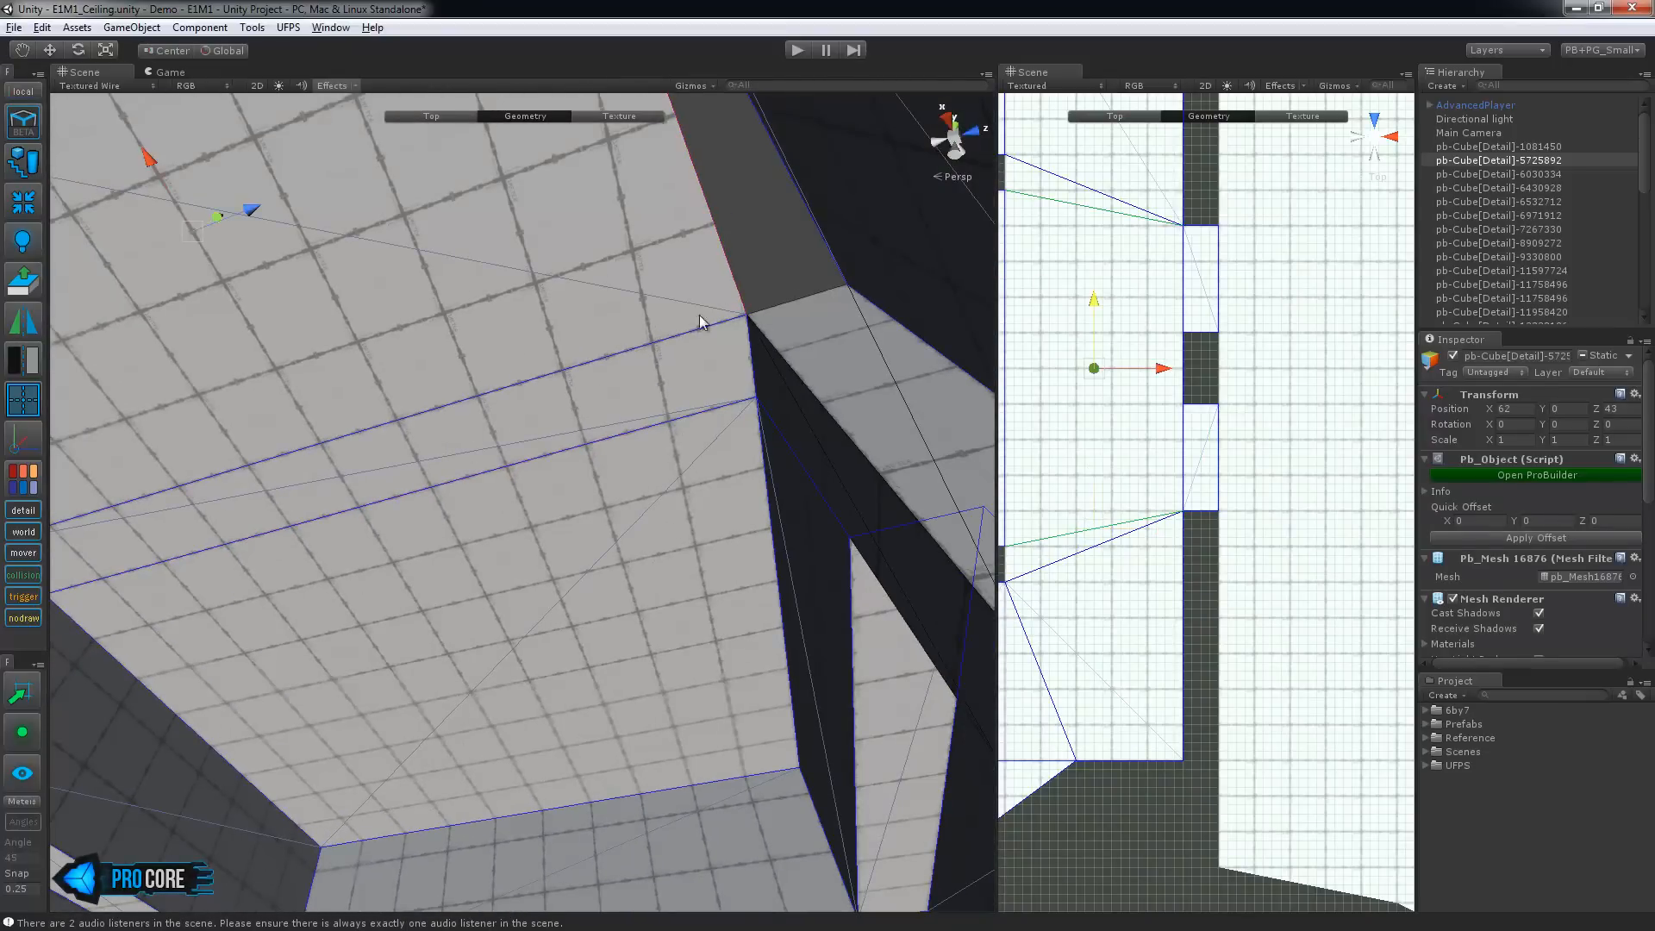
pyautogui.hotkey('alt', 'e')
pyautogui.moveTo(561, 342); pyautogui.dragTo(633, 472, button='middle')
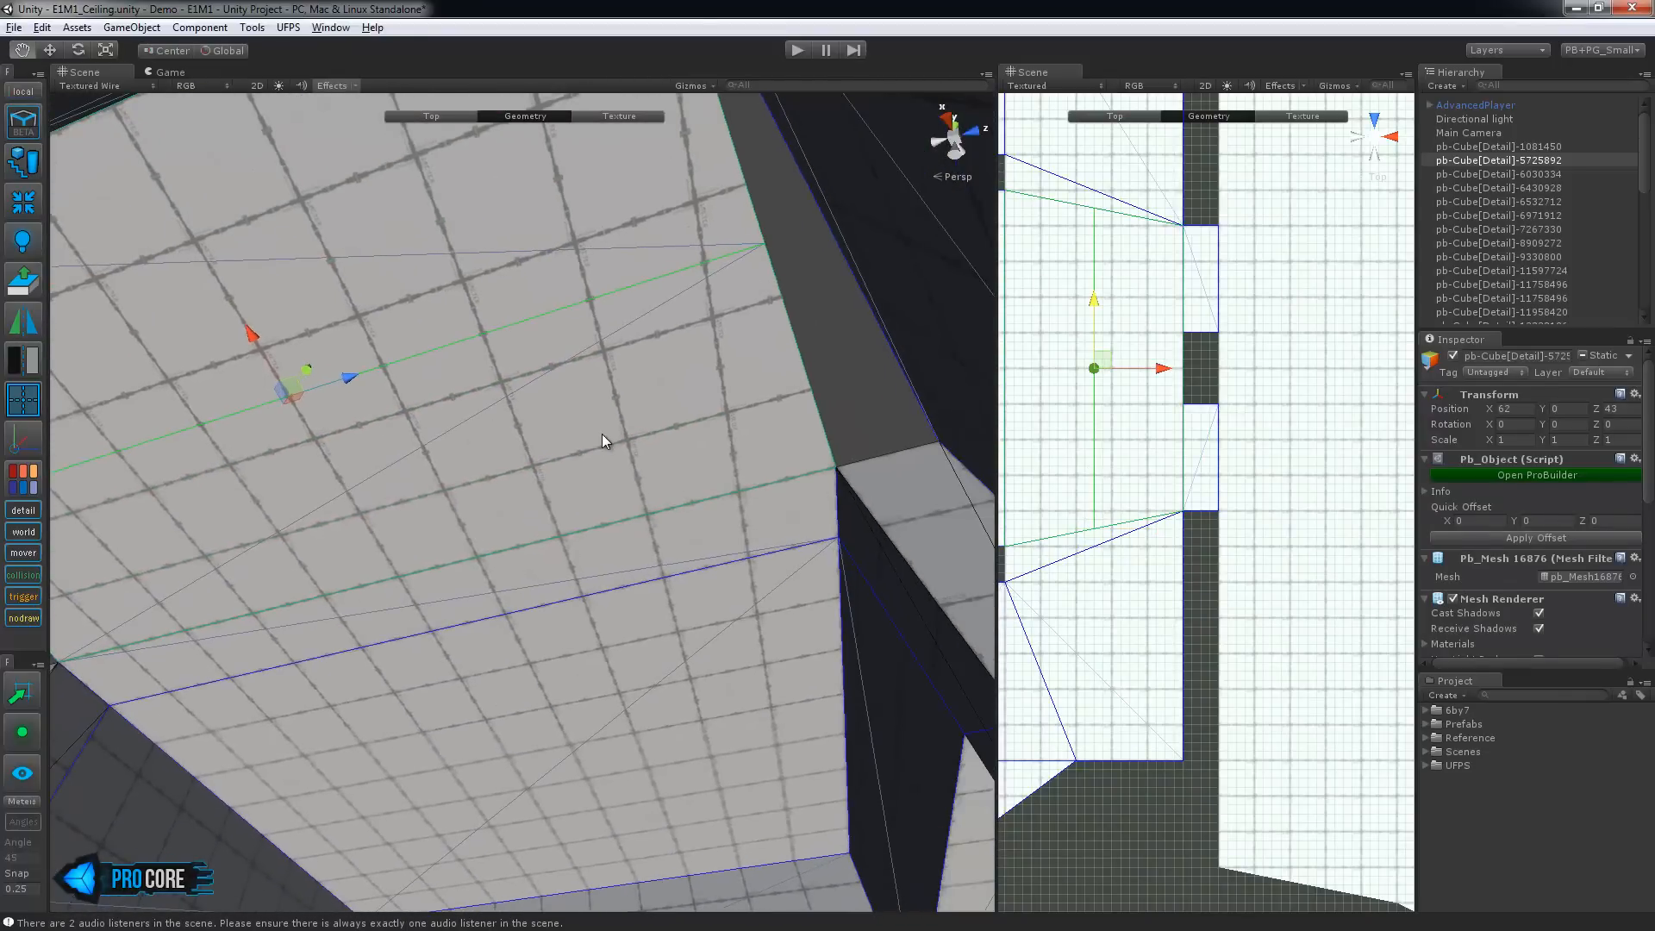
# Try to merge the new midpoint vertices into the adjacent ceiling corners, and undo the attempt
pyautogui.press('h')
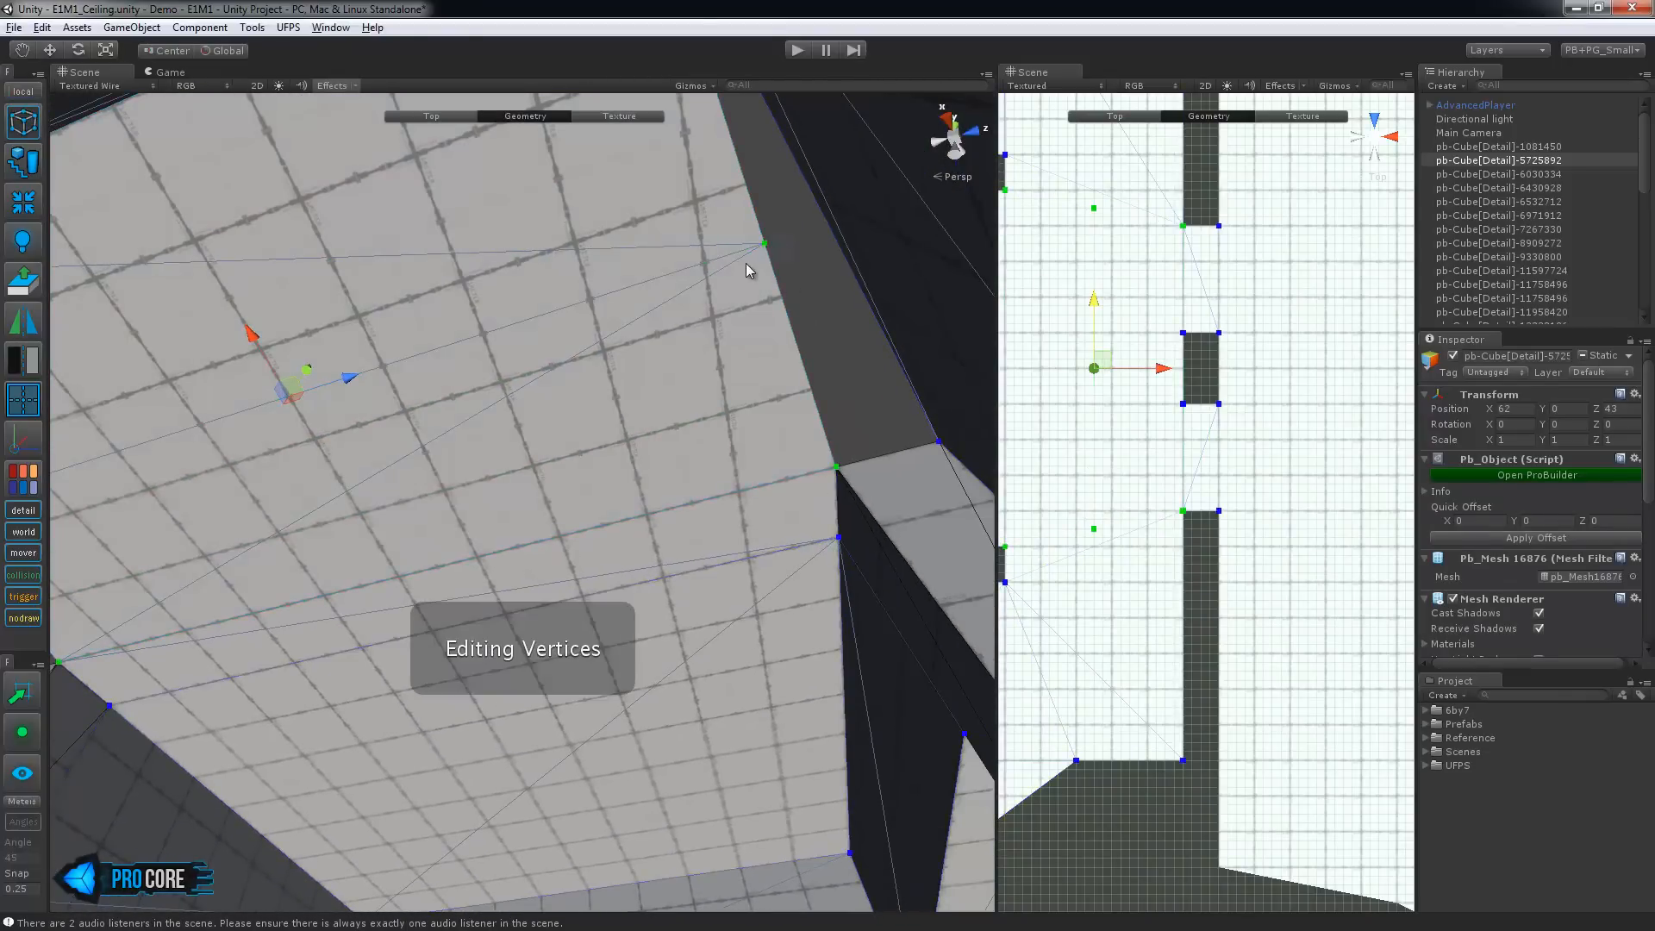
pyautogui.click(757, 251)
pyautogui.keyDown('alt'); pyautogui.moveTo(795, 349); pyautogui.dragTo(529, 323); pyautogui.keyUp('alt')
pyautogui.click(816, 307)
pyautogui.moveTo(207, 591); pyautogui.dragTo(436, 451, button='middle')
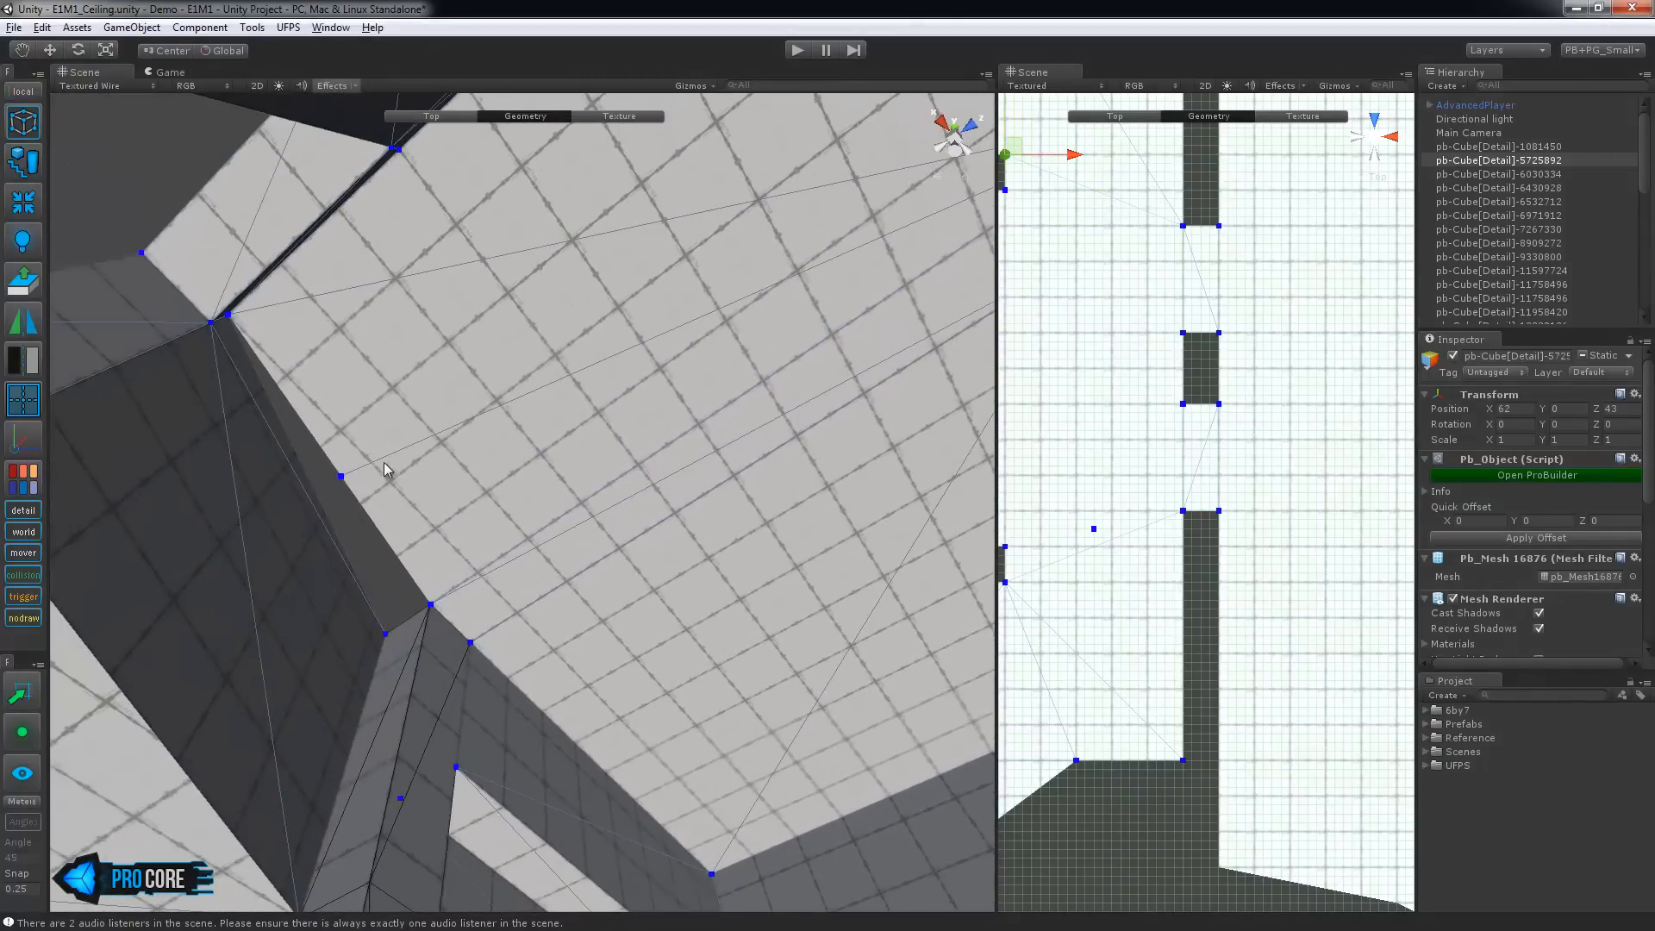
pyautogui.moveTo(356, 476); pyautogui.dragTo(300, 618)
pyautogui.moveTo(425, 571); pyautogui.dragTo(441, 561, button='middle')
pyautogui.hotkey('ctrl', 'z')
pyautogui.hotkey('ctrl', 'z')
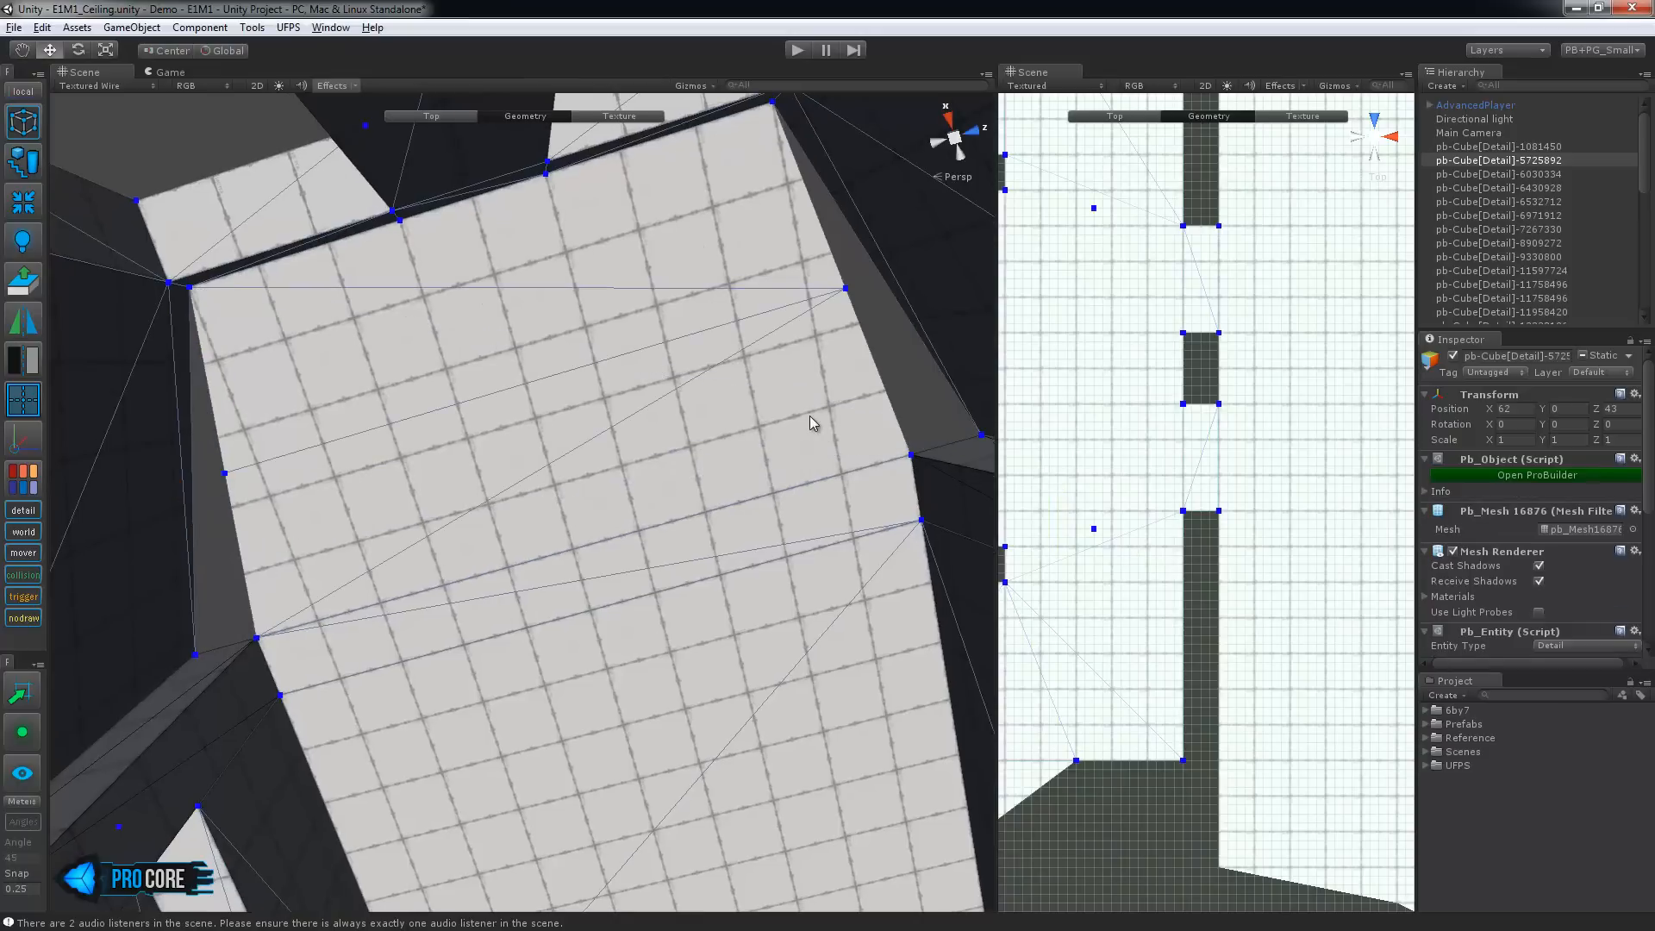
# Extrude one side edge segment of the connected ceiling sideways and collapse its vertices at the wall opening's corner
pyautogui.press('h')
pyautogui.click(876, 364)
pyautogui.moveTo(851, 422); pyautogui.dragTo(761, 459, button='middle')
pyautogui.keyDown('shift'); pyautogui.moveTo(824, 309); pyautogui.dragTo(899, 289); pyautogui.keyUp('shift')
pyautogui.press('h')
pyautogui.moveTo(707, 311); pyautogui.dragTo(662, 358, button='middle')
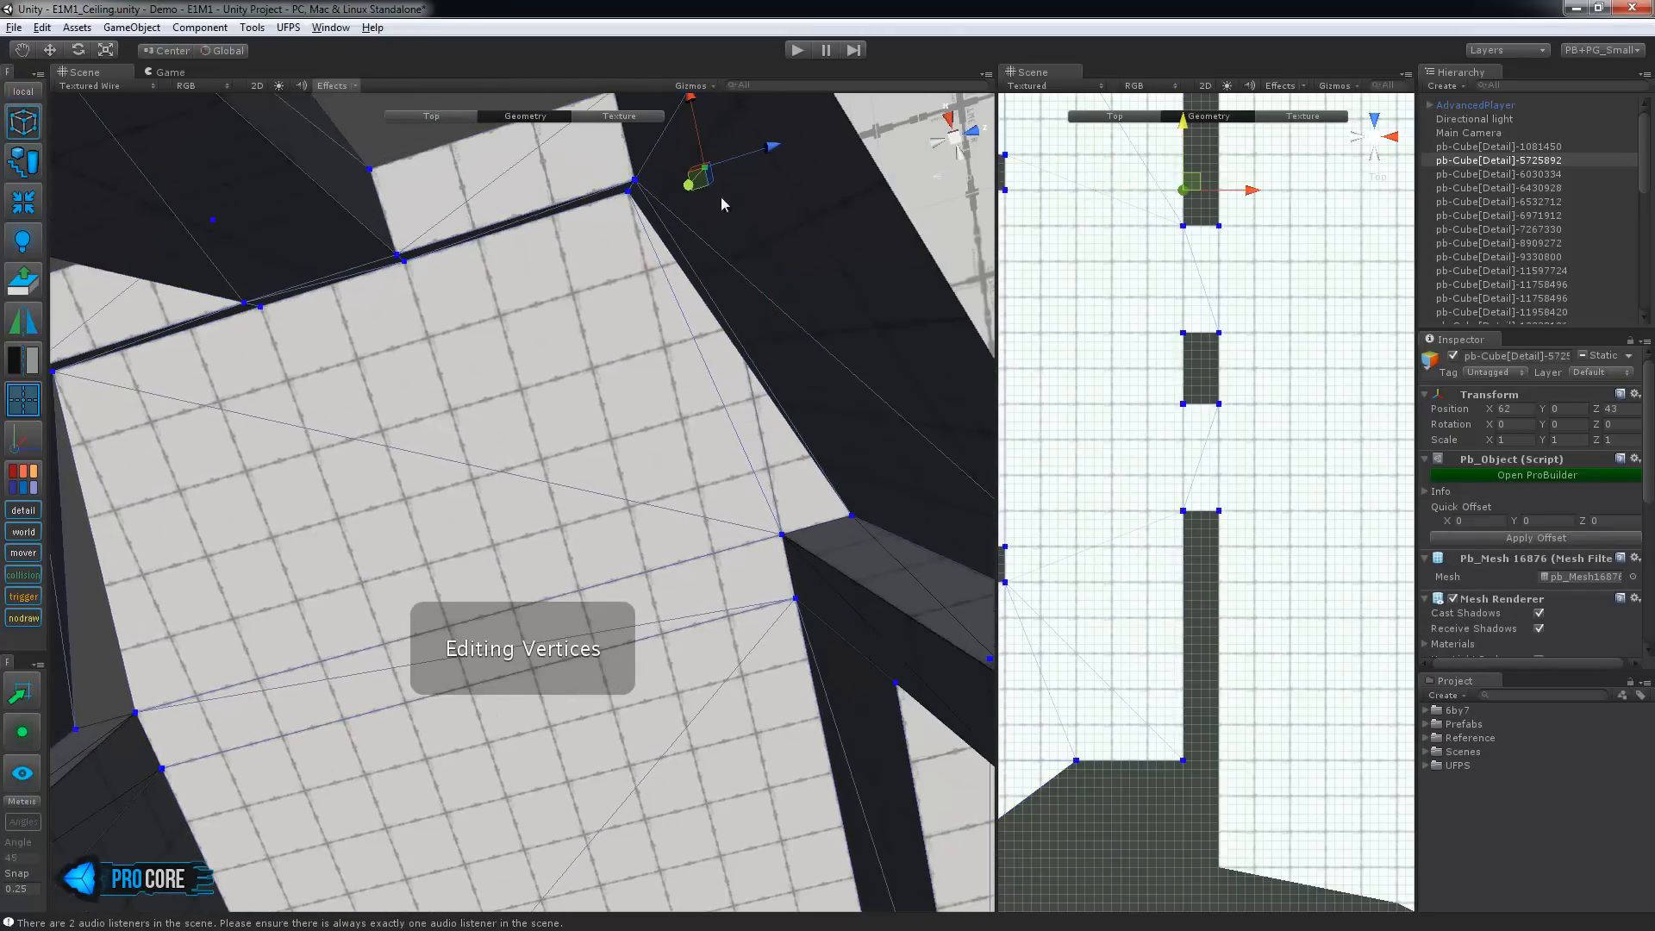
pyautogui.moveTo(775, 151); pyautogui.dragTo(701, 180)
pyautogui.keyDown('alt'); pyautogui.moveTo(617, 277); pyautogui.dragTo(701, 292); pyautogui.keyUp('alt')
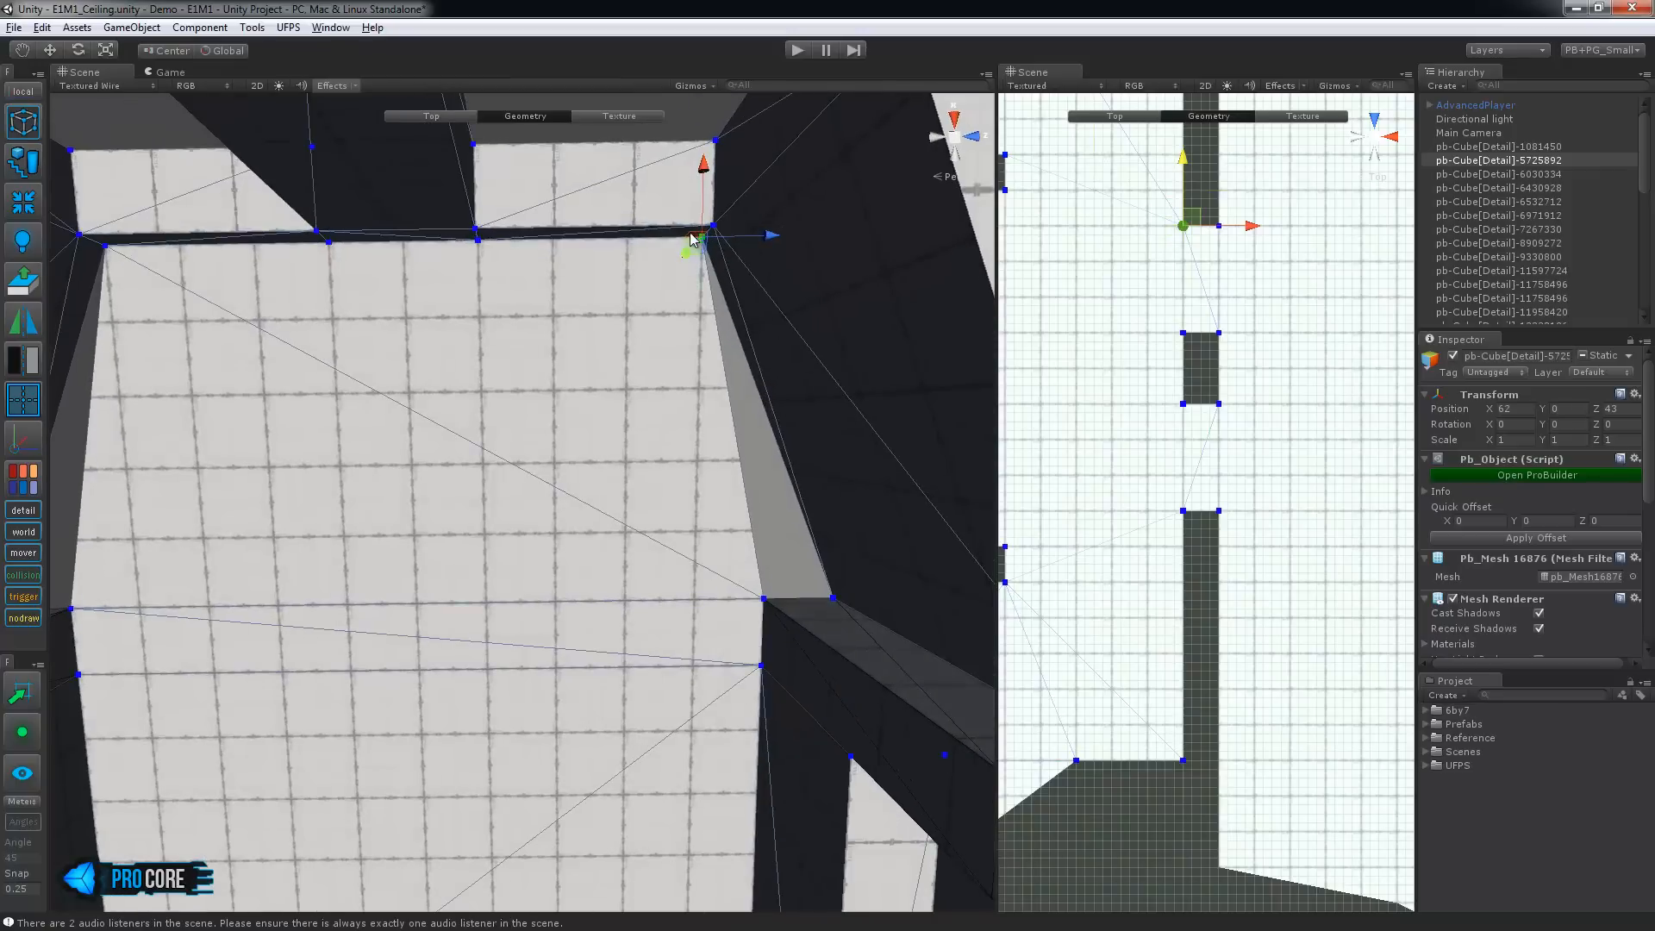
pyautogui.hotkey('alt', 'c')
# Extrude the side edge segment at the ceiling's other end outward and collapse its vertices at the opposite wall corner
pyautogui.moveTo(456, 357); pyautogui.dragTo(731, 358, button='middle')
pyautogui.press('h')
pyautogui.click(350, 496)
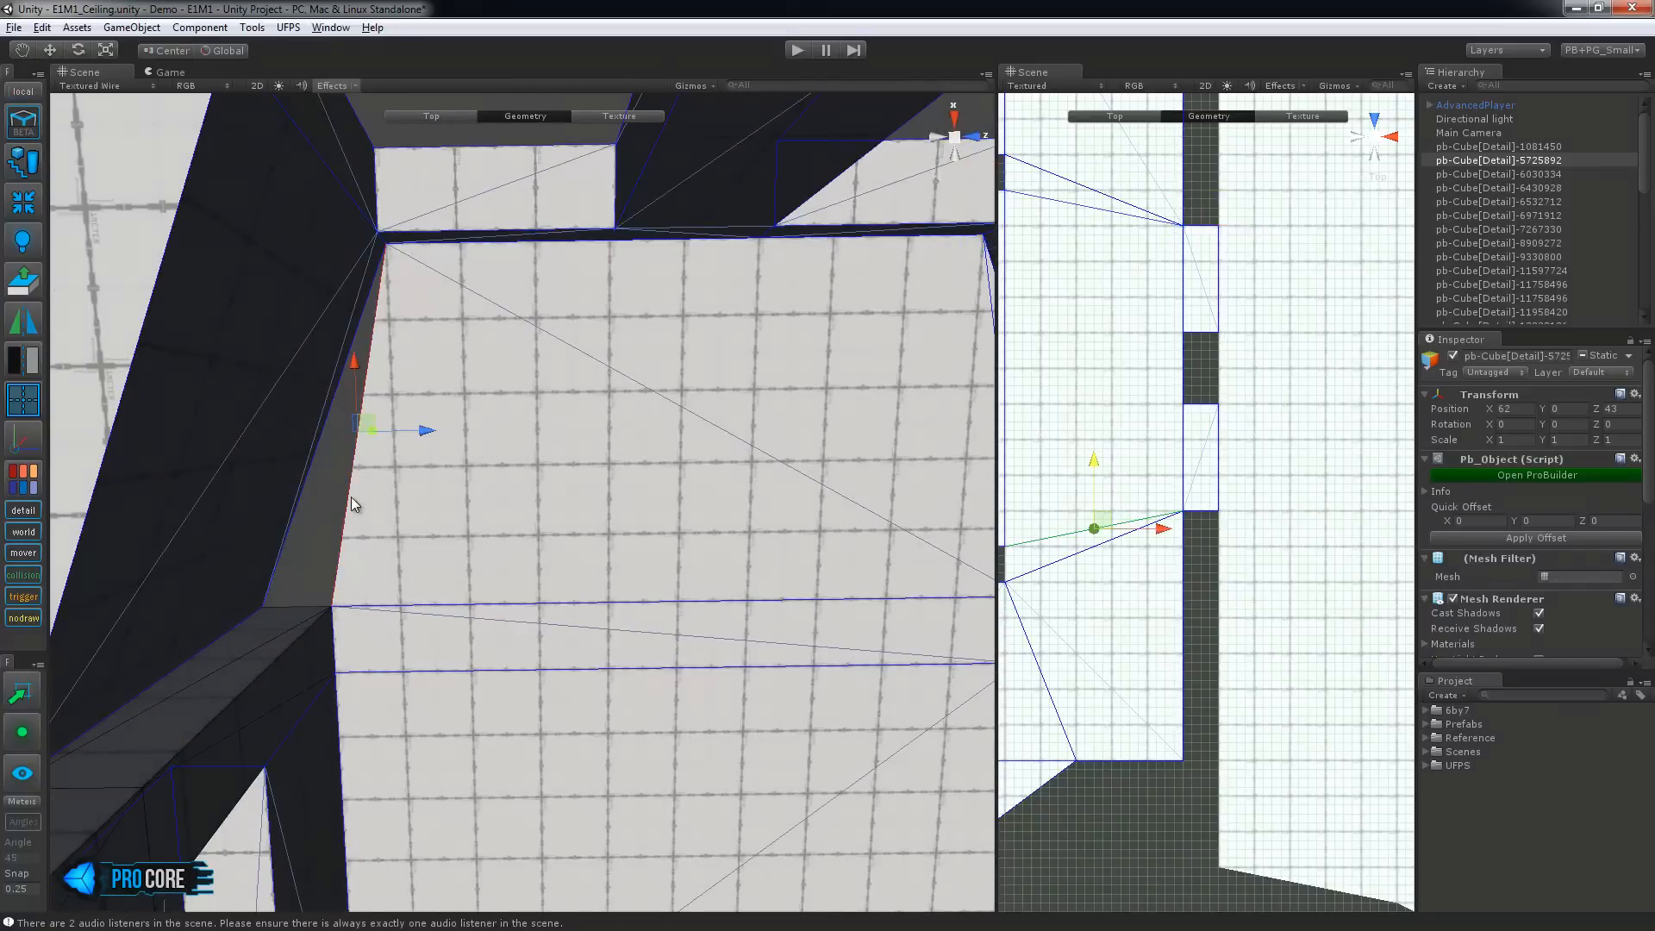
pyautogui.keyDown('shift'); pyautogui.moveTo(422, 435); pyautogui.dragTo(360, 446); pyautogui.keyUp('shift')
pyautogui.press('h')
pyautogui.click(380, 233)
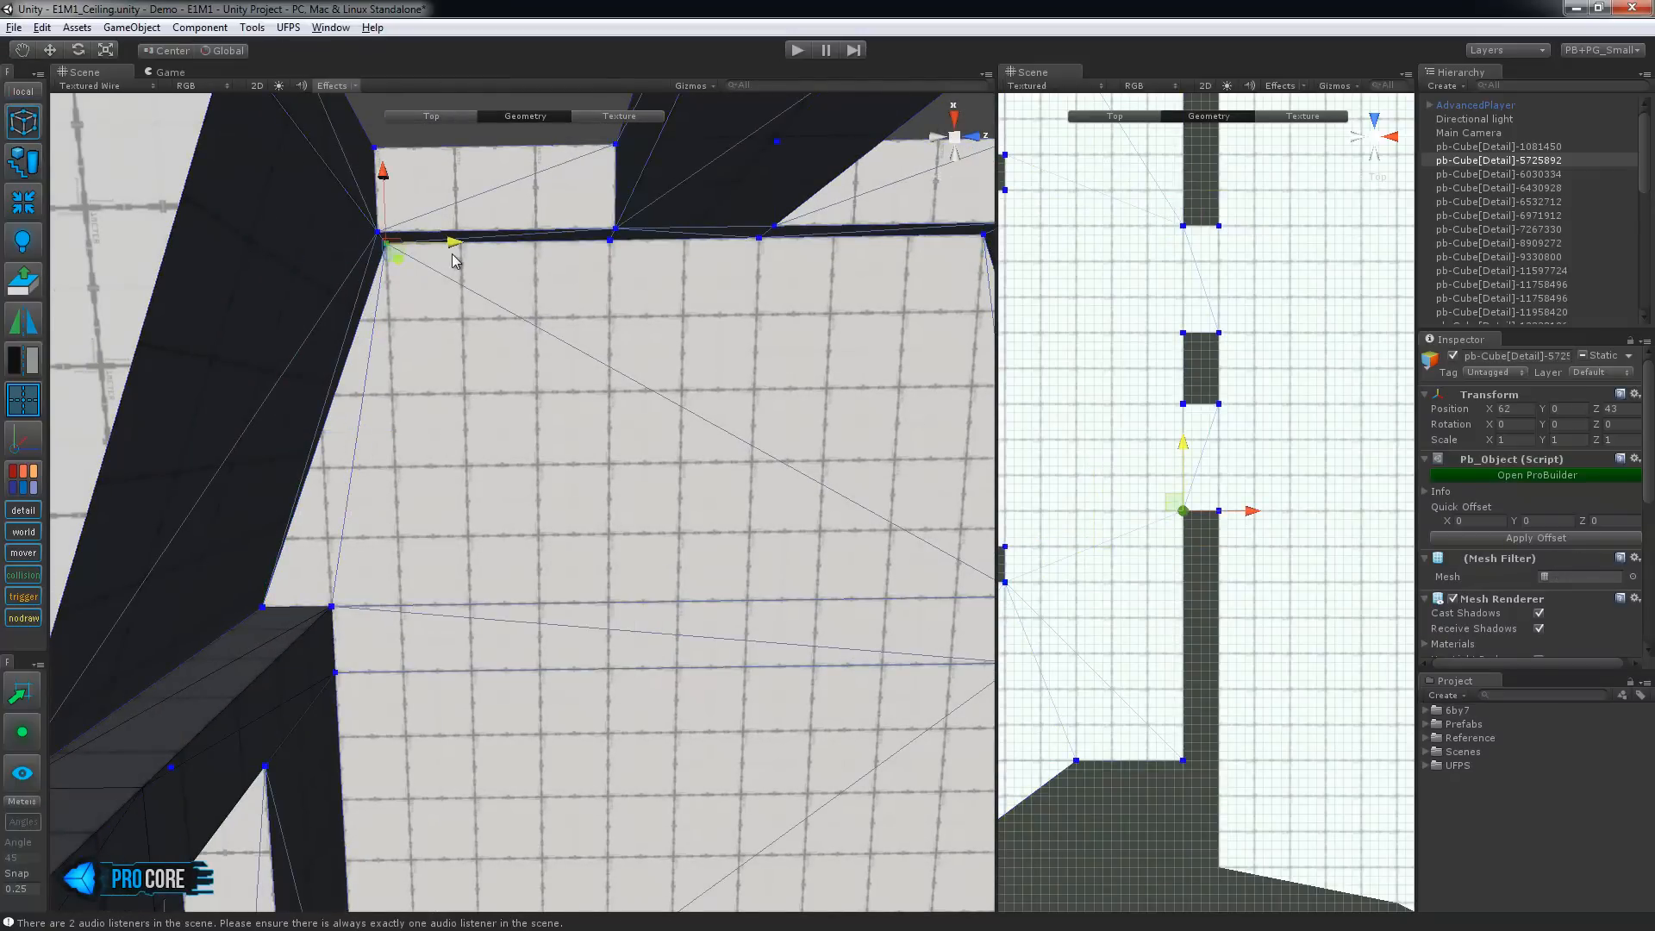
pyautogui.hotkey('alt', 'c')
# Select the top edge of the side wall in the adjoining tapered passage and extrude it across as ceiling
pyautogui.moveTo(664, 457); pyautogui.dragTo(447, 344, button='middle')
pyautogui.keyDown('alt'); pyautogui.moveTo(446, 344); pyautogui.dragTo(814, 640); pyautogui.keyUp('alt')
pyautogui.moveTo(814, 640); pyautogui.dragTo(701, 513, button='middle')
pyautogui.press('Escape')
pyautogui.keyDown('alt'); pyautogui.moveTo(701, 513); pyautogui.dragTo(956, 429); pyautogui.keyUp('alt')
pyautogui.moveTo(956, 429); pyautogui.dragTo(715, 465, button='middle')
pyautogui.keyDown('alt'); pyautogui.moveTo(716, 464); pyautogui.dragTo(410, 468); pyautogui.keyUp('alt')
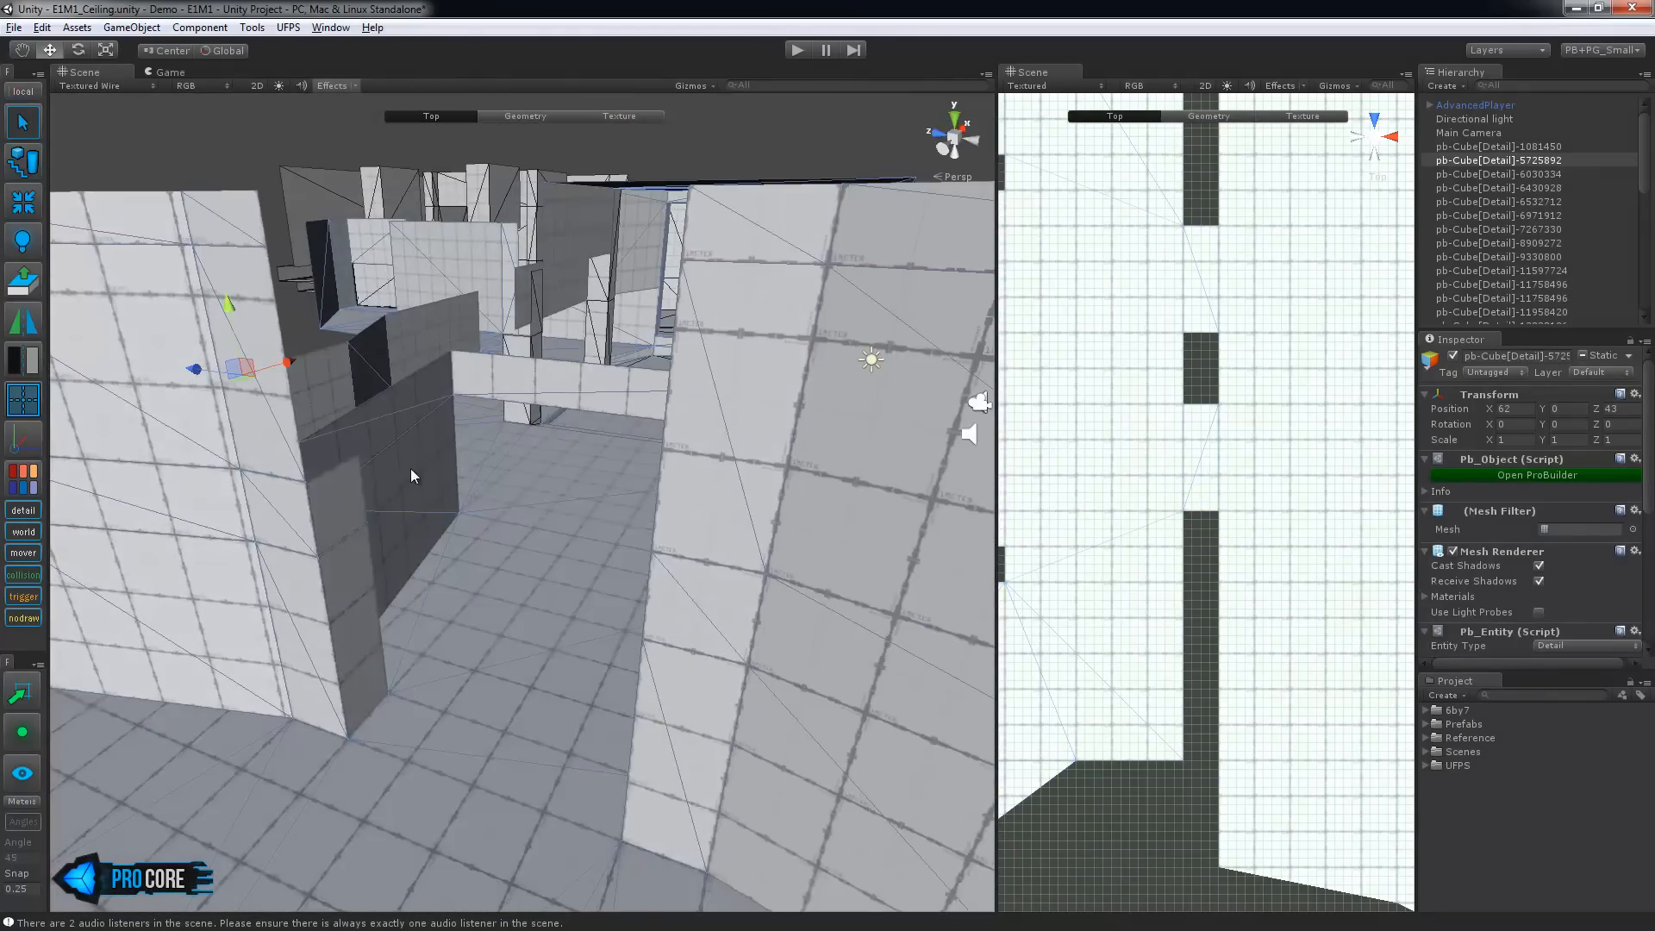
pyautogui.press('g')
pyautogui.press('h')
pyautogui.keyDown('alt'); pyautogui.moveTo(349, 398); pyautogui.dragTo(831, 469); pyautogui.keyUp('alt')
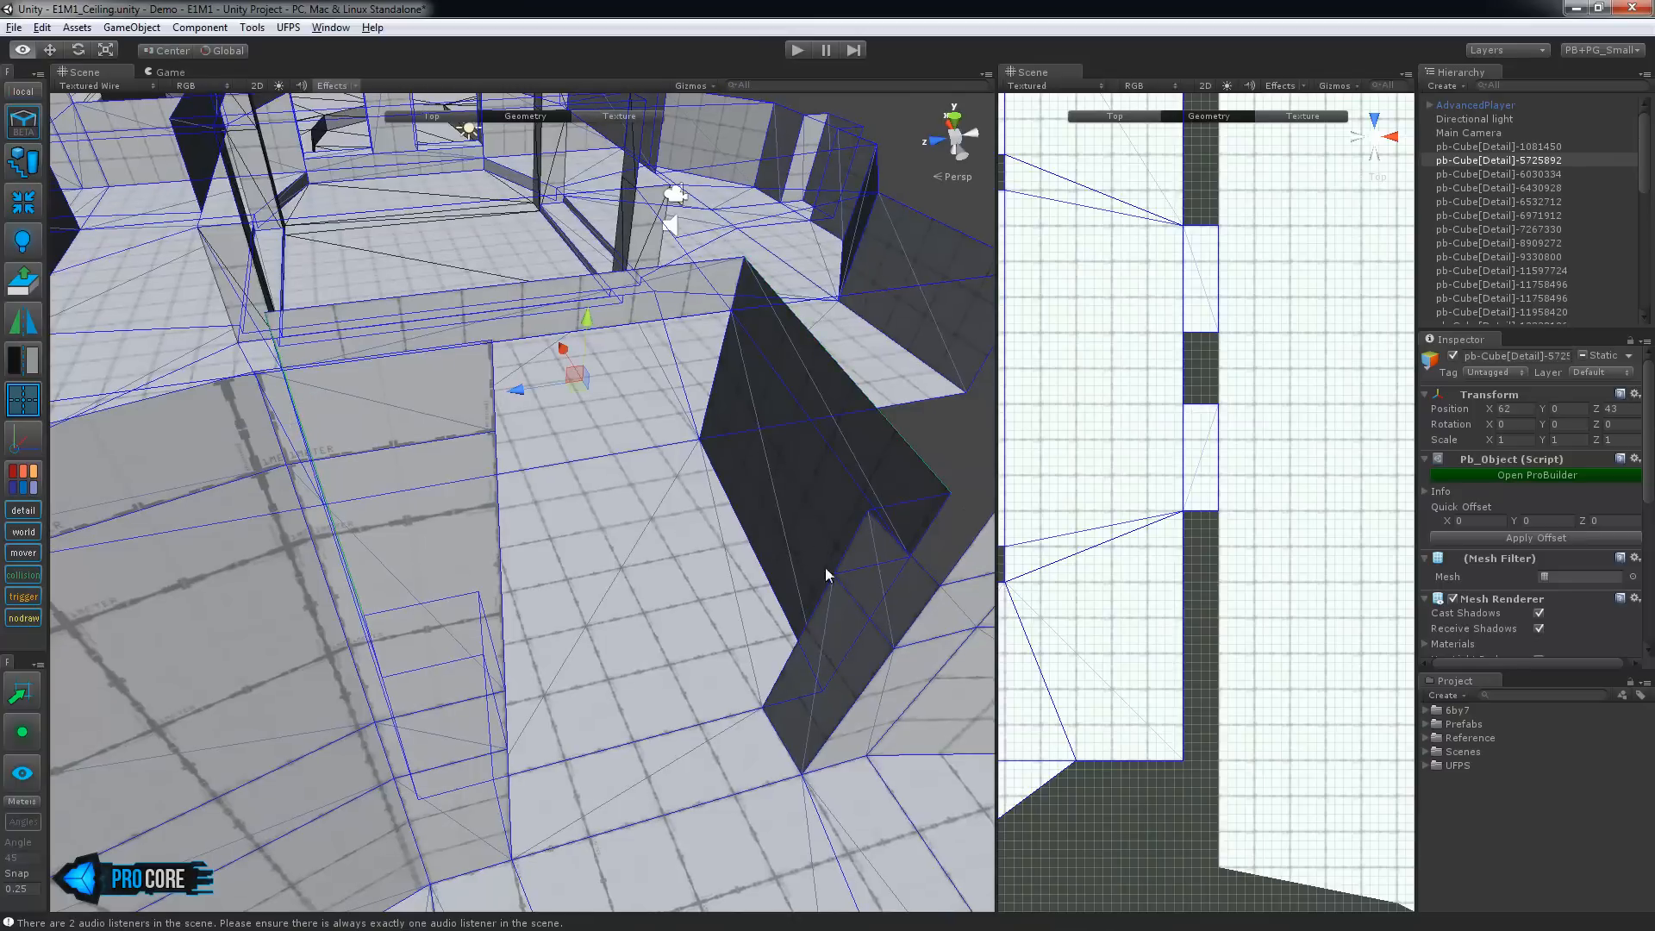
pyautogui.click(923, 464)
pyautogui.keyDown('alt'); pyautogui.moveTo(830, 457); pyautogui.dragTo(745, 475); pyautogui.keyUp('alt')
pyautogui.keyDown('shift'); pyautogui.moveTo(786, 365); pyautogui.dragTo(392, 434); pyautogui.keyUp('shift')
pyautogui.keyDown('alt'); pyautogui.moveTo(405, 543); pyautogui.dragTo(599, 605); pyautogui.keyUp('alt')
pyautogui.press('f')
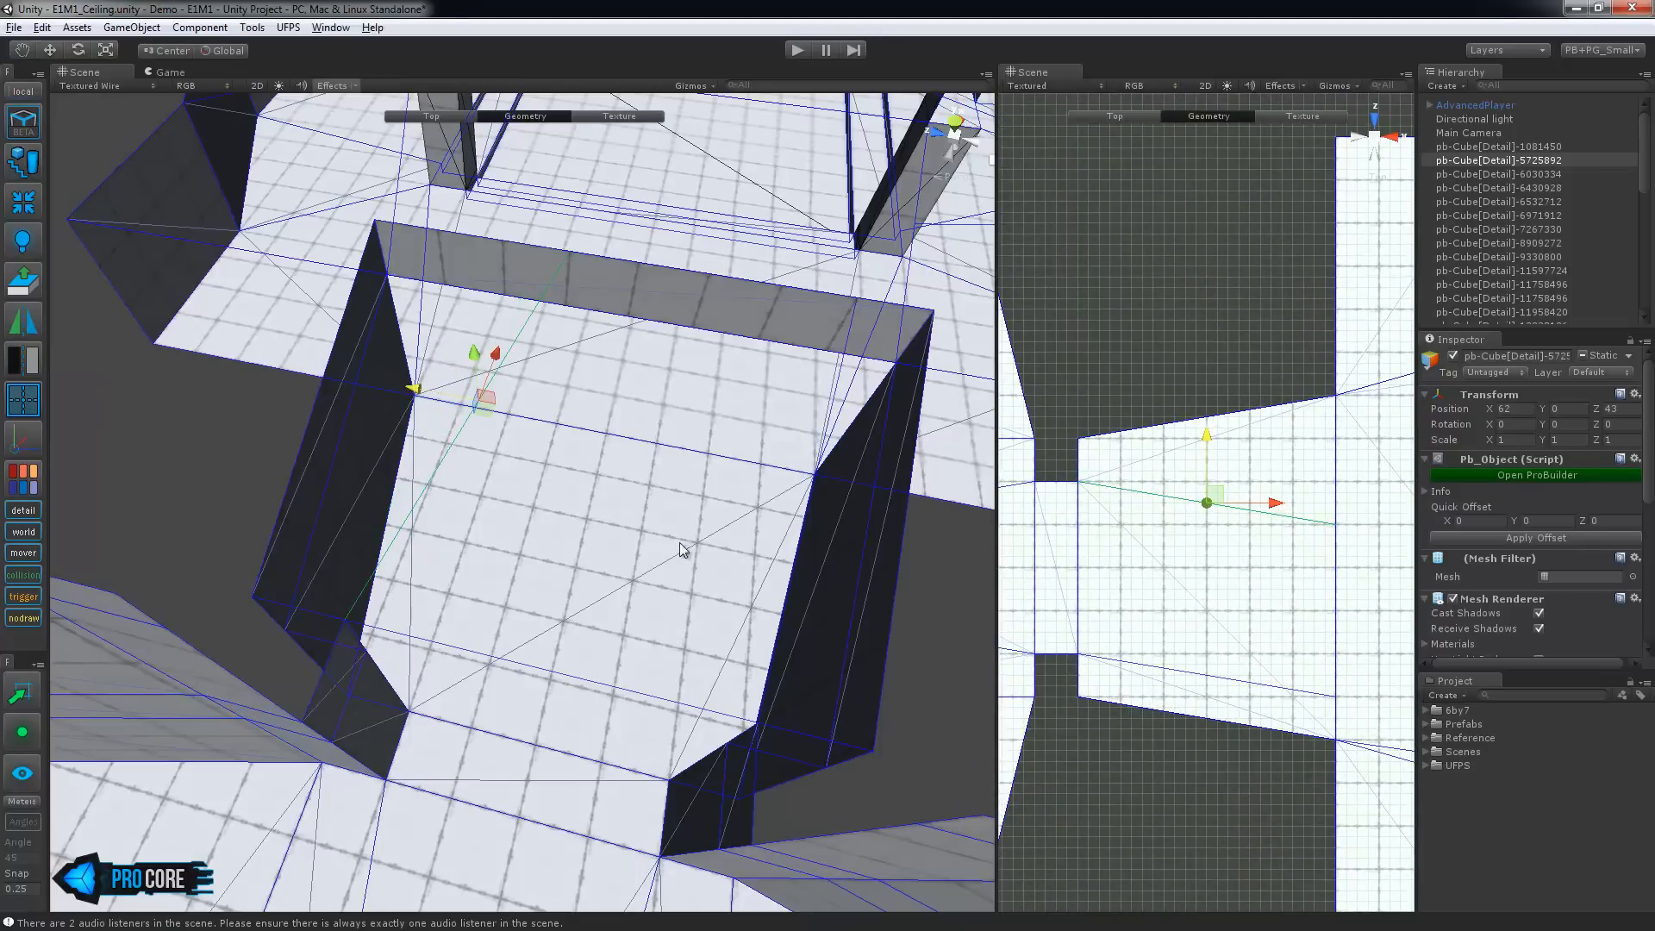
# Try to align the passage ceiling's end vertices with the wall corners and collapse the overlapping ones
pyautogui.moveTo(546, 246); pyautogui.dragTo(533, 328, button='middle')
pyautogui.press('h')
pyautogui.press('h')
pyautogui.click(556, 333)
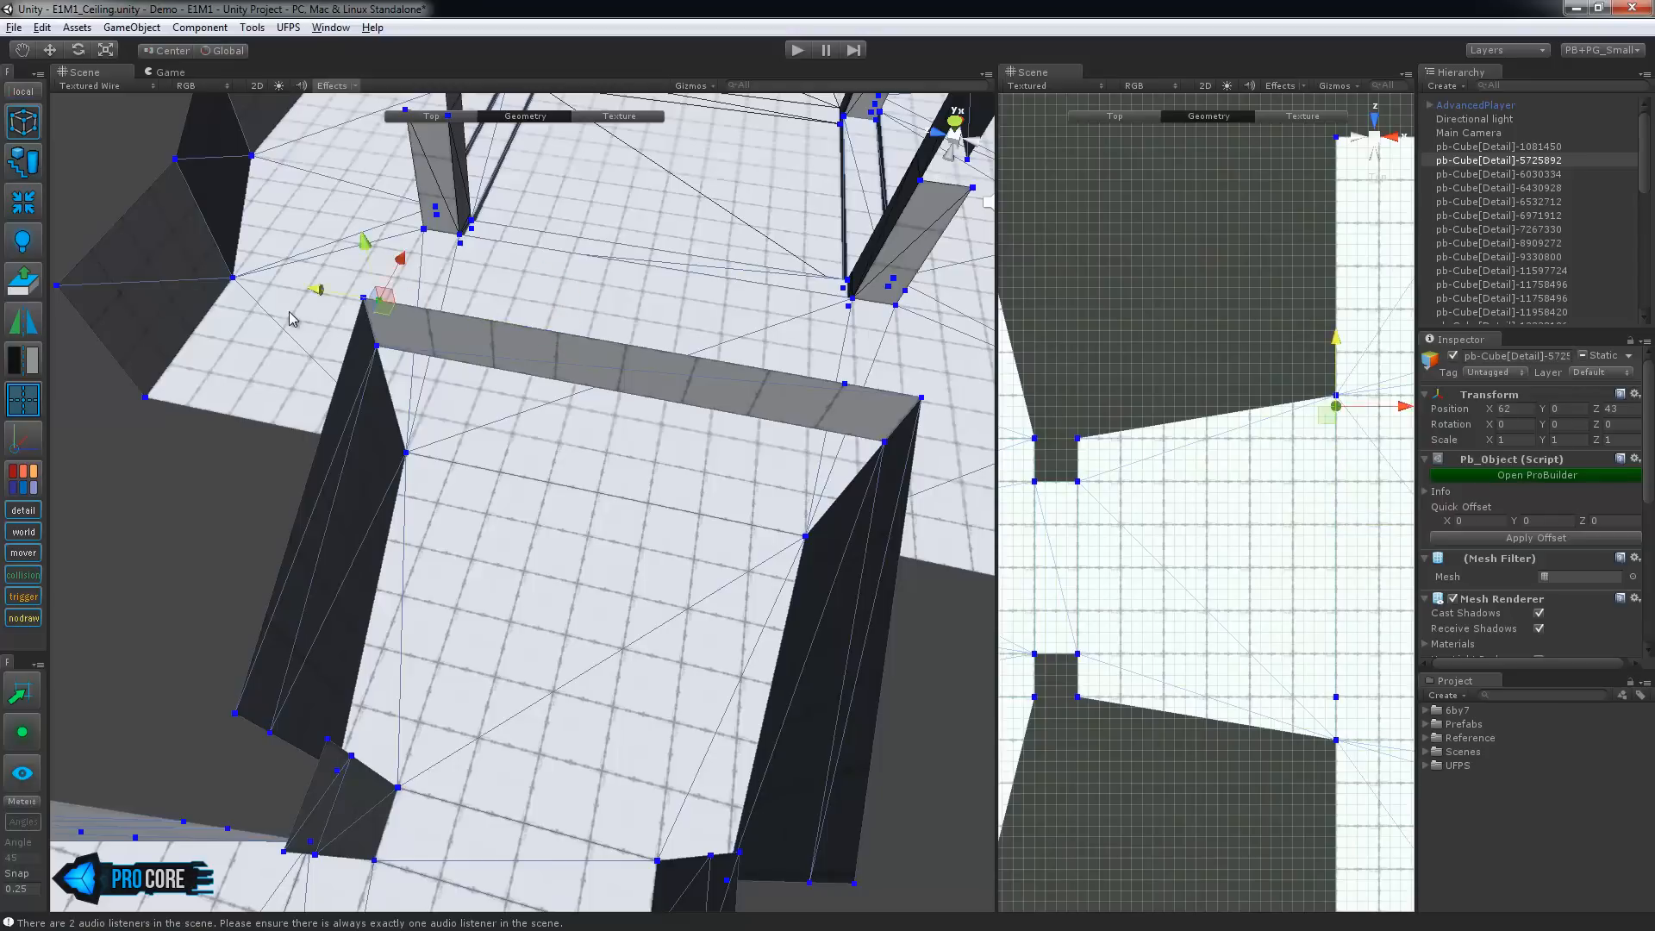
pyautogui.click(916, 398)
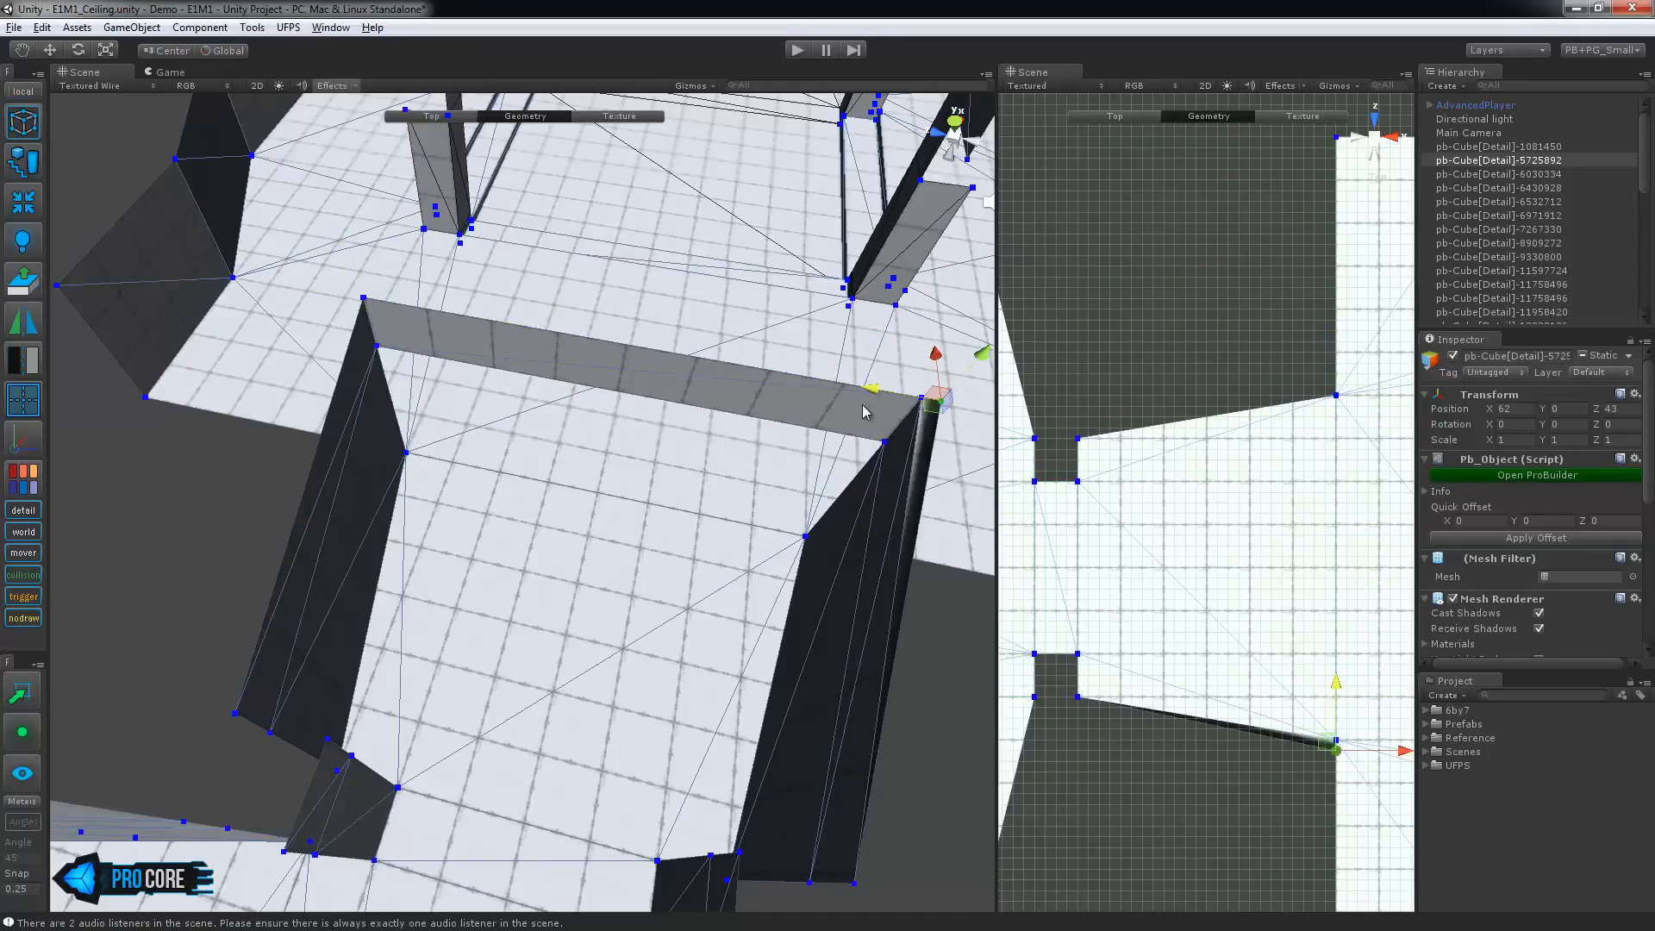
pyautogui.keyDown('alt'); pyautogui.moveTo(931, 410); pyautogui.dragTo(914, 340); pyautogui.keyUp('alt')
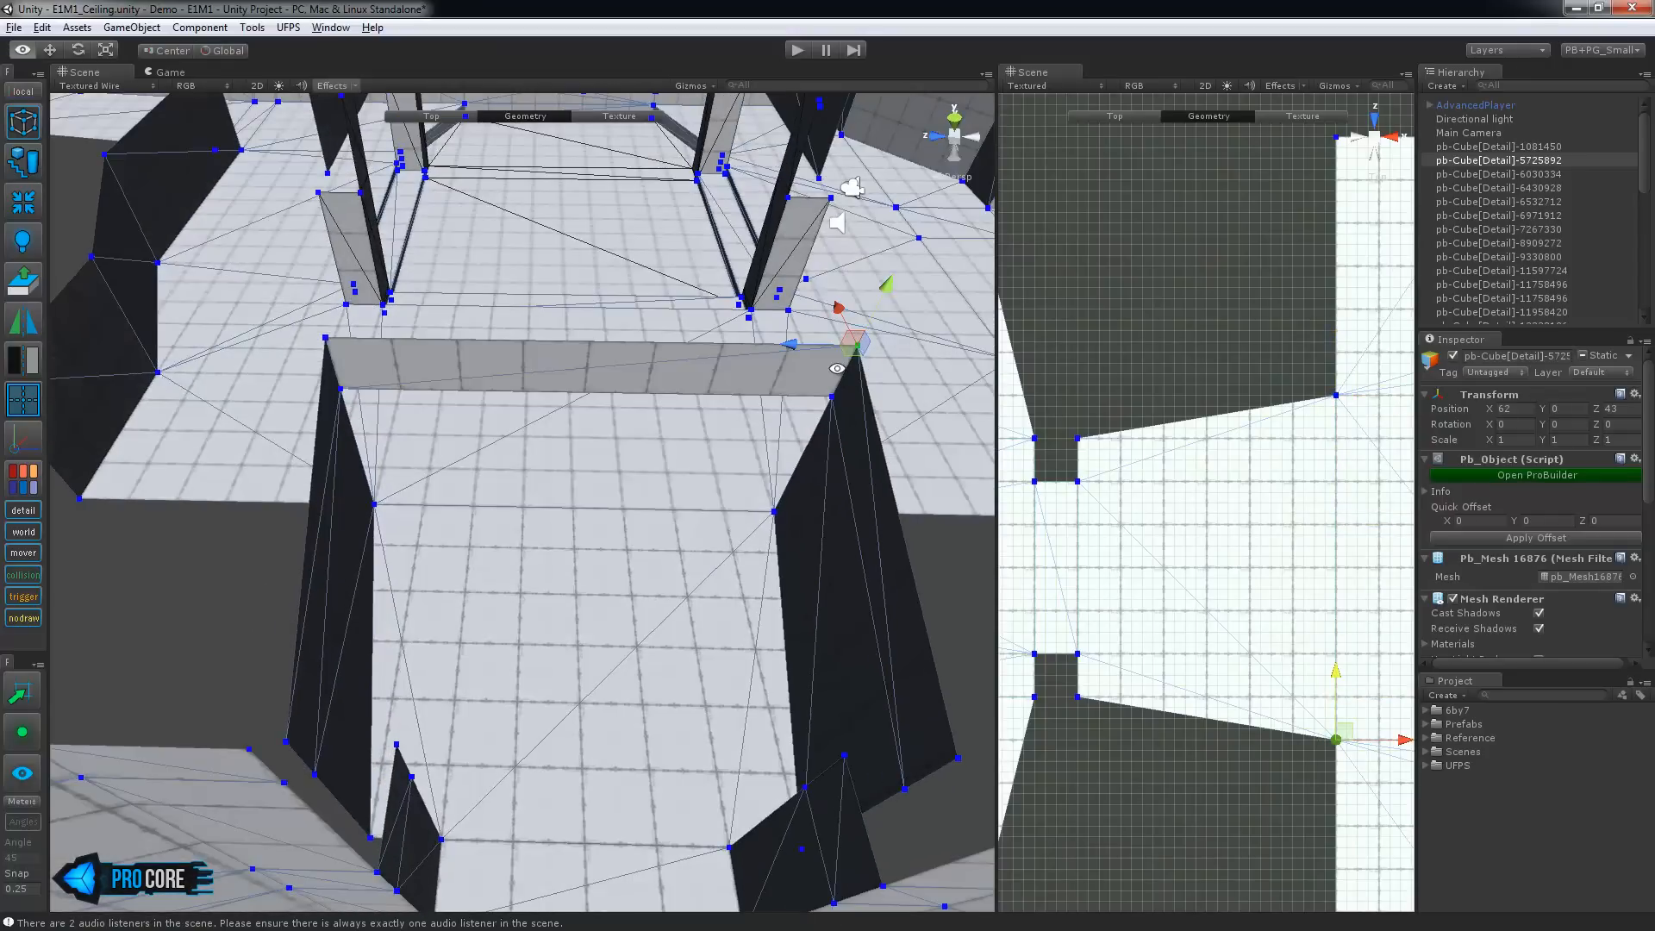
pyautogui.hotkey('alt', 'c')
# Undo the vertex moves and the collapse on the passage ceiling
pyautogui.keyDown('alt'); pyautogui.moveTo(636, 552); pyautogui.dragTo(516, 217); pyautogui.keyUp('alt')
pyautogui.scroll(3, 512, 429)
pyautogui.keyDown('alt'); pyautogui.moveTo(510, 429); pyautogui.dragTo(480, 446); pyautogui.keyUp('alt')
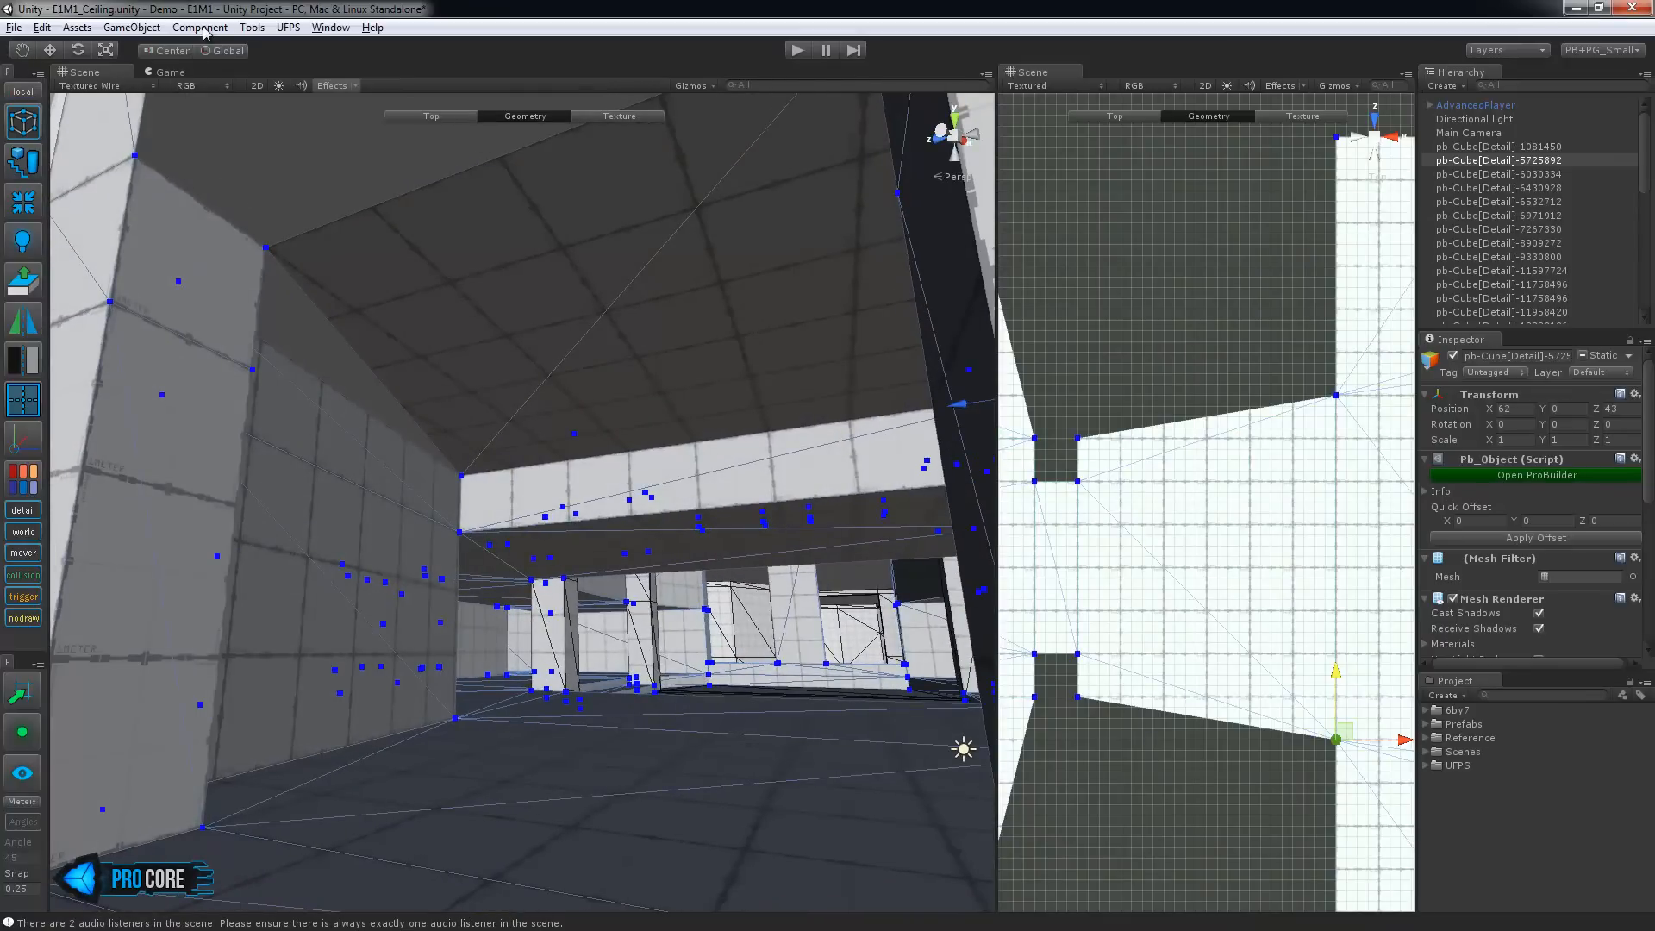
pyautogui.keyDown('alt'); pyautogui.moveTo(602, 534); pyautogui.dragTo(677, 530); pyautogui.keyUp('alt')
pyautogui.hotkey('ctrl', 'z')
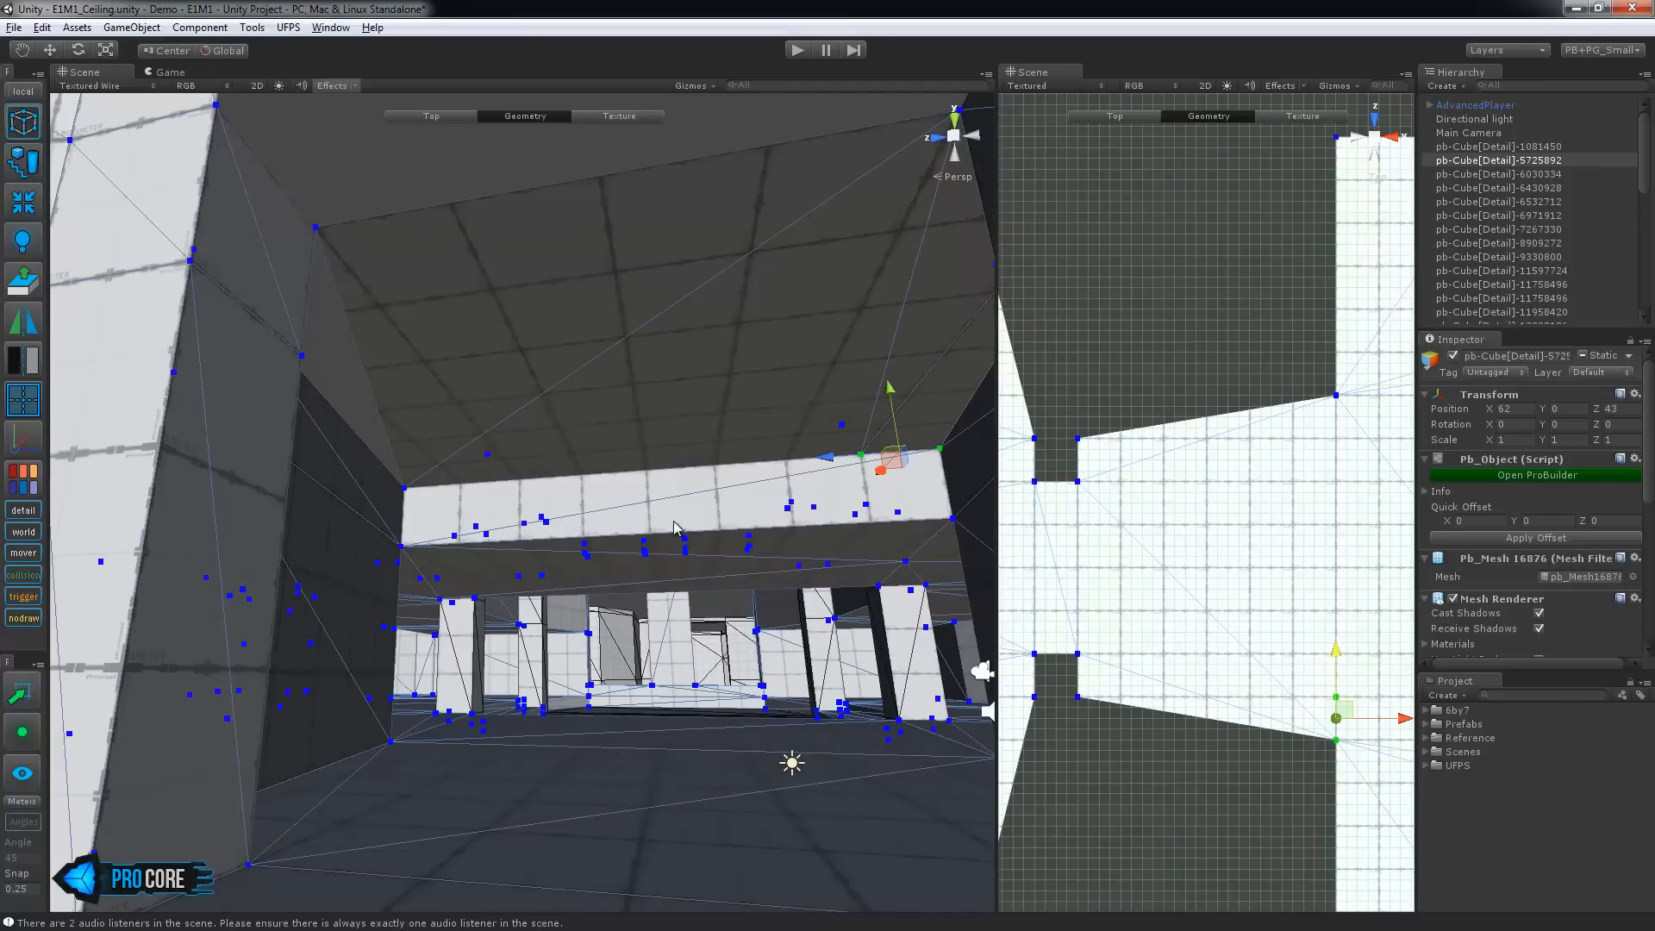
pyautogui.hotkey('ctrl', 'z')
pyautogui.press('z')
pyautogui.keyDown('alt'); pyautogui.moveTo(703, 548); pyautogui.dragTo(646, 558); pyautogui.keyUp('alt')
pyautogui.click(50, 29)
pyautogui.click(56, 47)
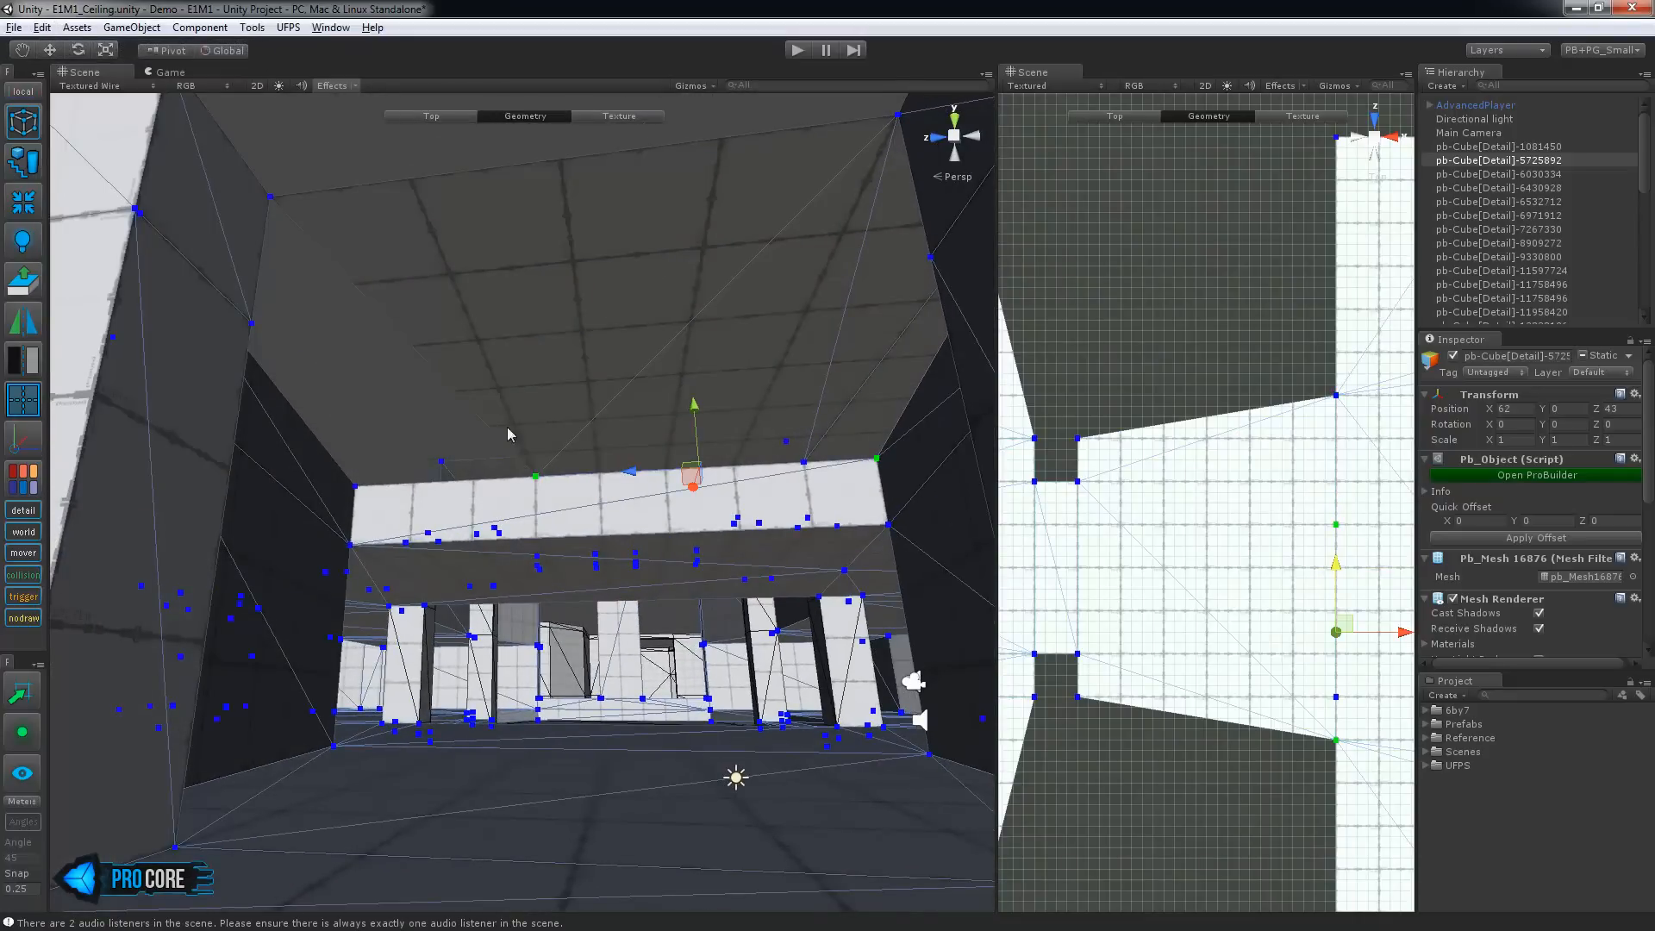
# Extrude the passage ceiling's open edge farther across to the opposite side wall
pyautogui.press('h')
pyautogui.click(444, 381)
pyautogui.click(165, 429)
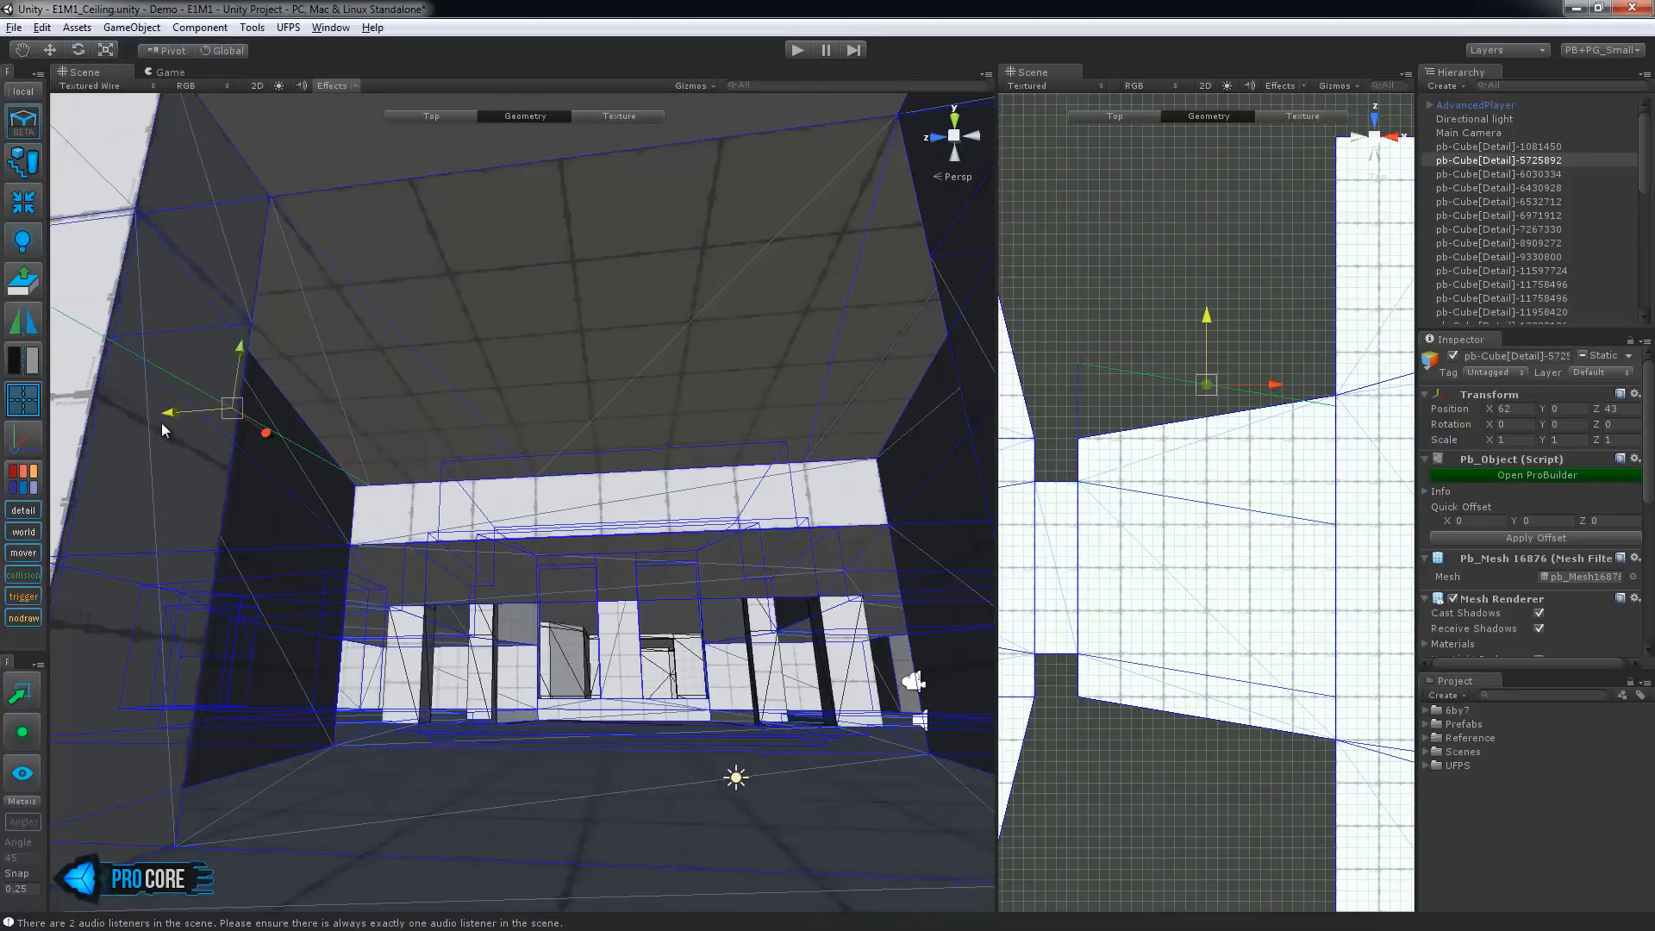
pyautogui.keyDown('alt'); pyautogui.moveTo(431, 541); pyautogui.dragTo(151, 469); pyautogui.keyUp('alt')
# Align the extruded passage ceiling's vertices with the side wall corners and collapse the overlapping corner vertices
pyautogui.press('h')
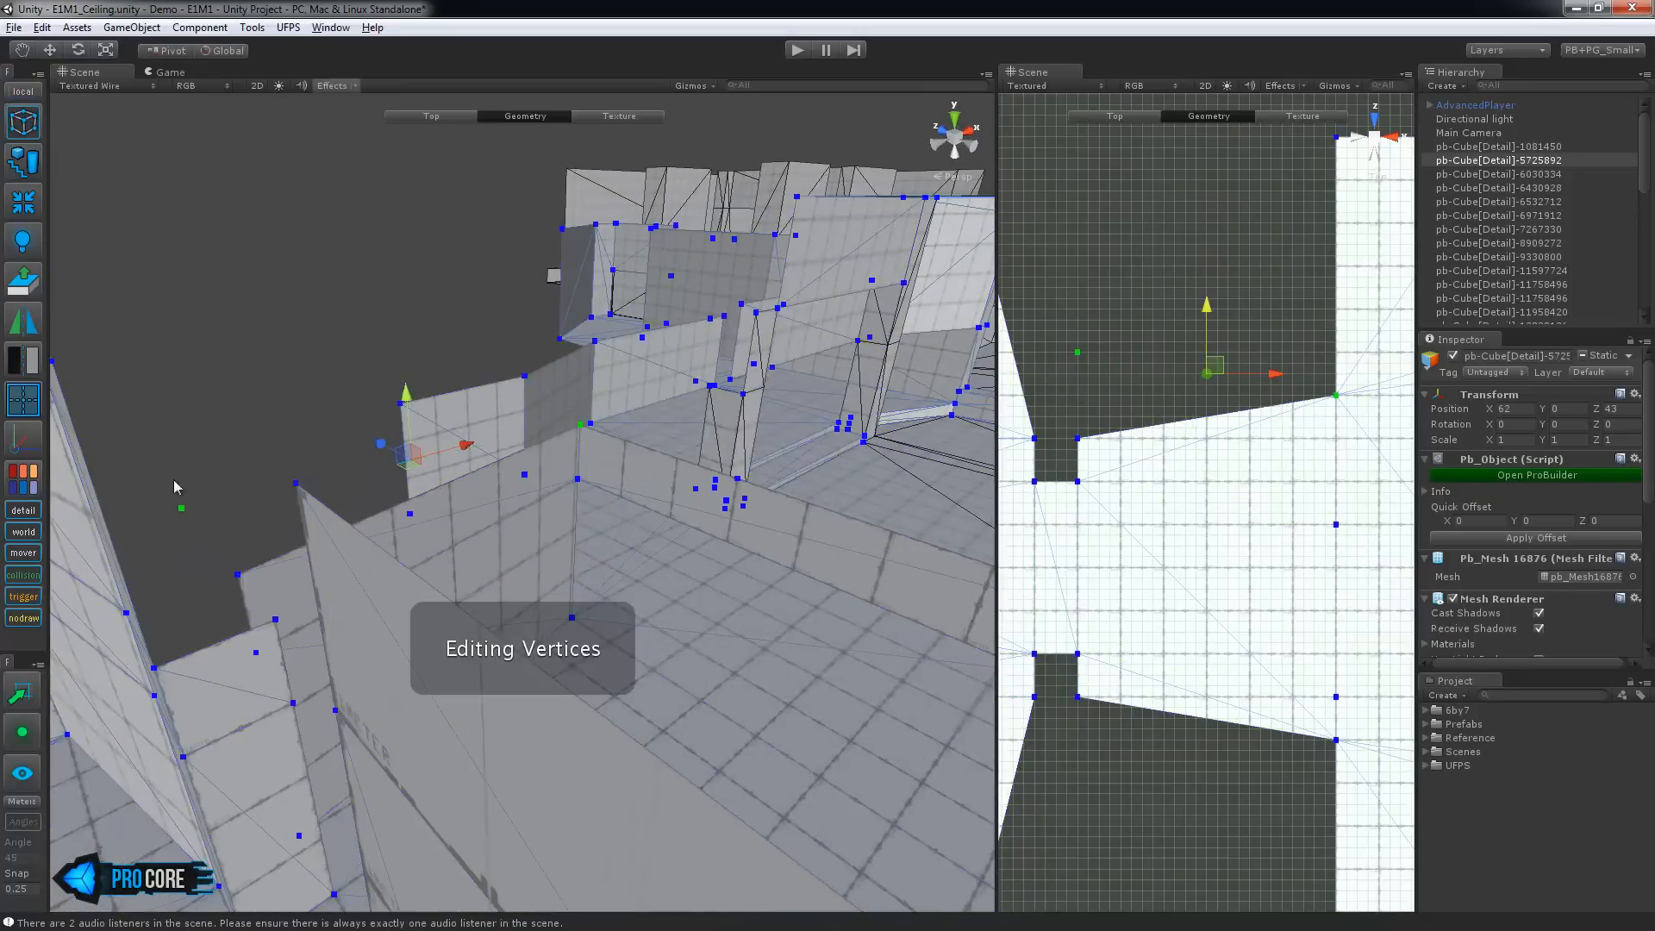
pyautogui.moveTo(1123, 438); pyautogui.dragTo(1154, 469, button='middle')
pyautogui.keyDown('alt'); pyautogui.moveTo(465, 642); pyautogui.dragTo(358, 556); pyautogui.keyUp('alt')
pyautogui.click(612, 484)
pyautogui.keyDown('alt'); pyautogui.moveTo(434, 515); pyautogui.dragTo(552, 519); pyautogui.keyUp('alt')
pyautogui.click(817, 515)
pyautogui.moveTo(786, 510); pyautogui.dragTo(731, 668)
pyautogui.hotkey('alt', 'c')
# Bridge the facing edges around the doorway at the passage's end, filling the wall above the opening
pyautogui.press('h')
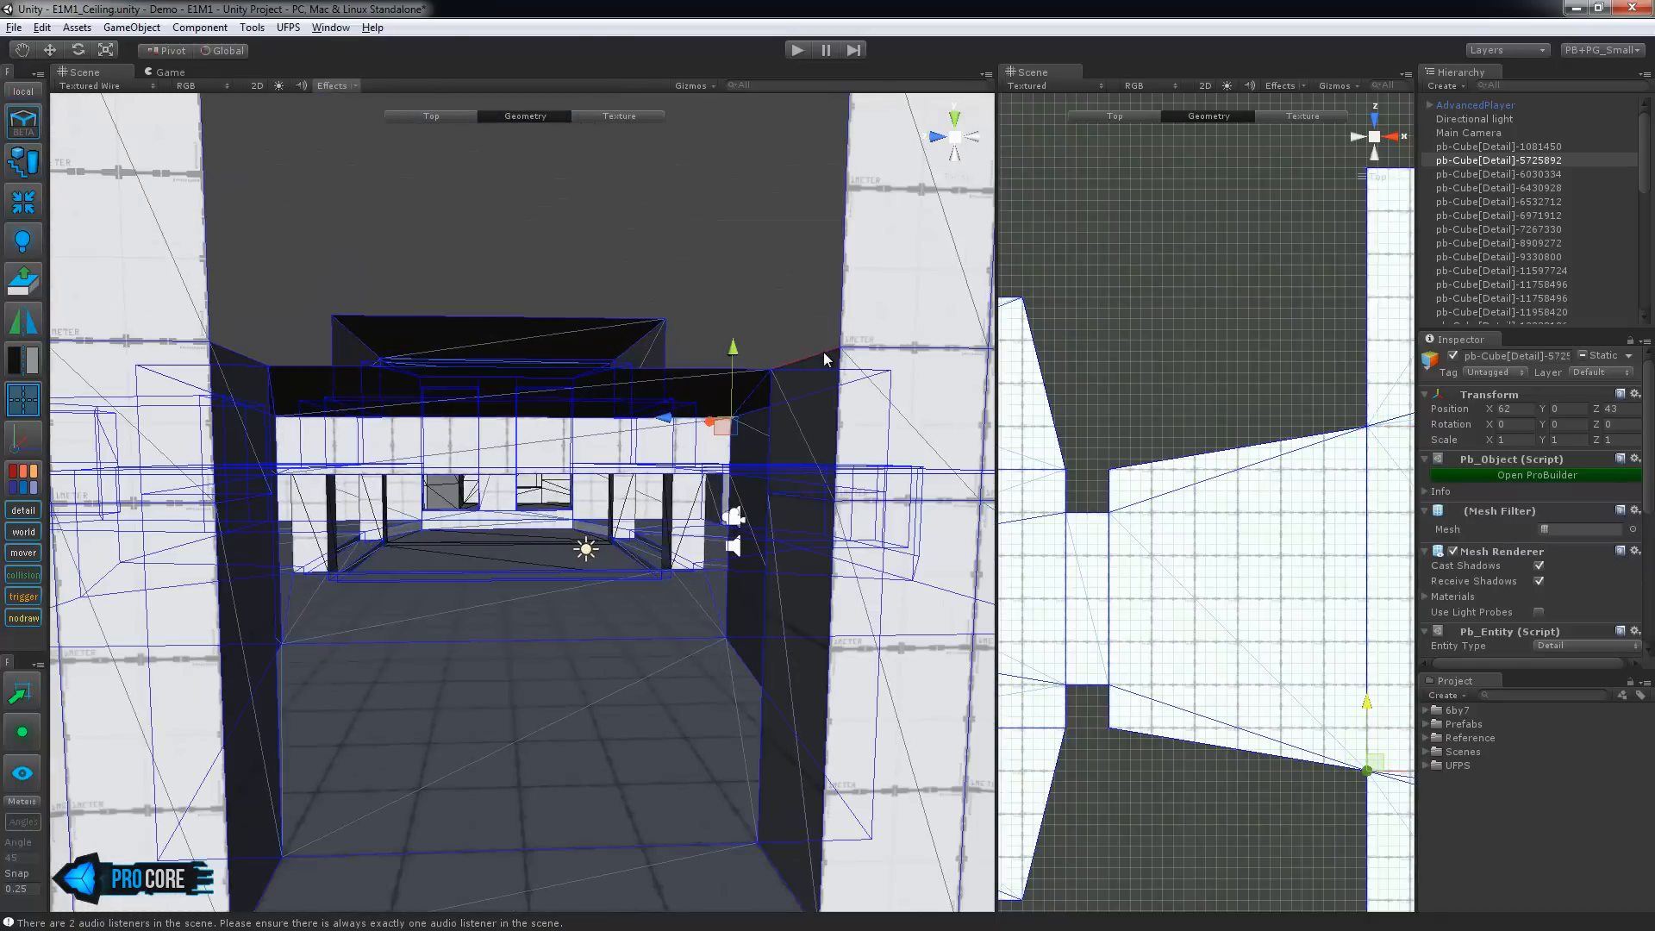
pyautogui.click(812, 360)
pyautogui.keyDown('alt'); pyautogui.moveTo(812, 360); pyautogui.dragTo(388, 397); pyautogui.keyUp('alt')
pyautogui.hotkey('alt', 'b')
pyautogui.keyDown('alt'); pyautogui.moveTo(369, 307); pyautogui.dragTo(652, 503); pyautogui.keyUp('alt')
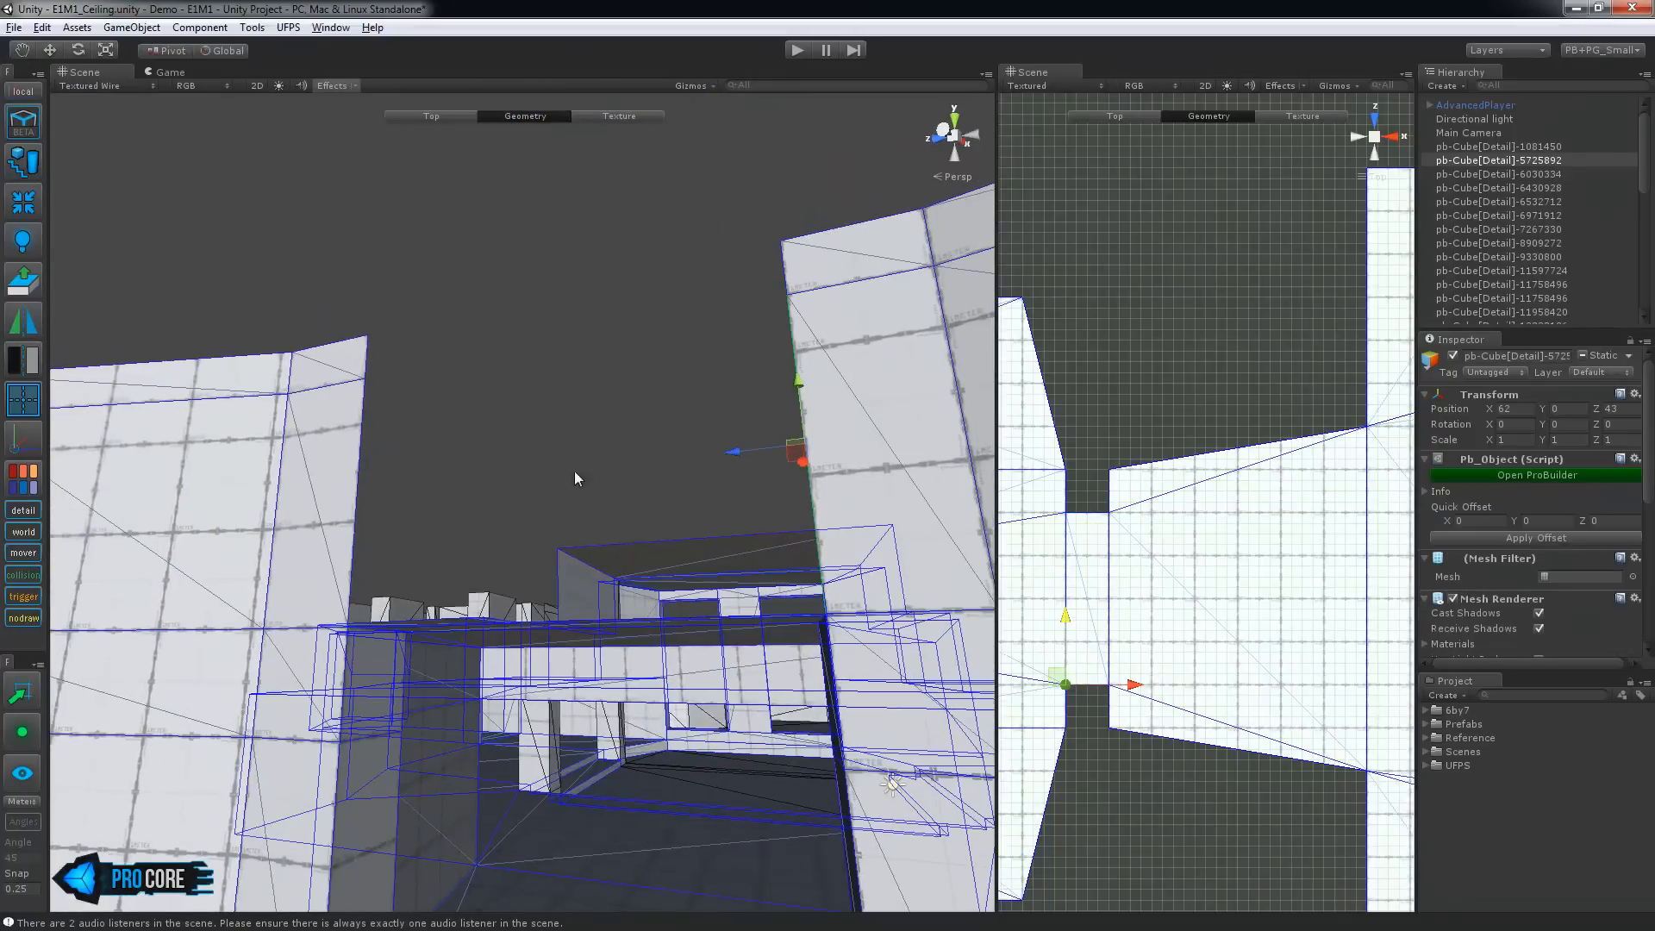
pyautogui.keyDown('shift'); pyautogui.click(354, 455); pyautogui.keyUp('shift')
pyautogui.hotkey('alt', 'b')
# Select the top edges of the large pillar room's wall above the doorway and extrude them across as ceiling
pyautogui.click(367, 363)
pyautogui.keyDown('alt'); pyautogui.moveTo(782, 433); pyautogui.dragTo(743, 648); pyautogui.keyUp('alt')
pyautogui.moveTo(800, 700); pyautogui.dragTo(646, 554, button='middle')
pyautogui.keyDown('alt'); pyautogui.moveTo(647, 554); pyautogui.dragTo(533, 397); pyautogui.keyUp('alt')
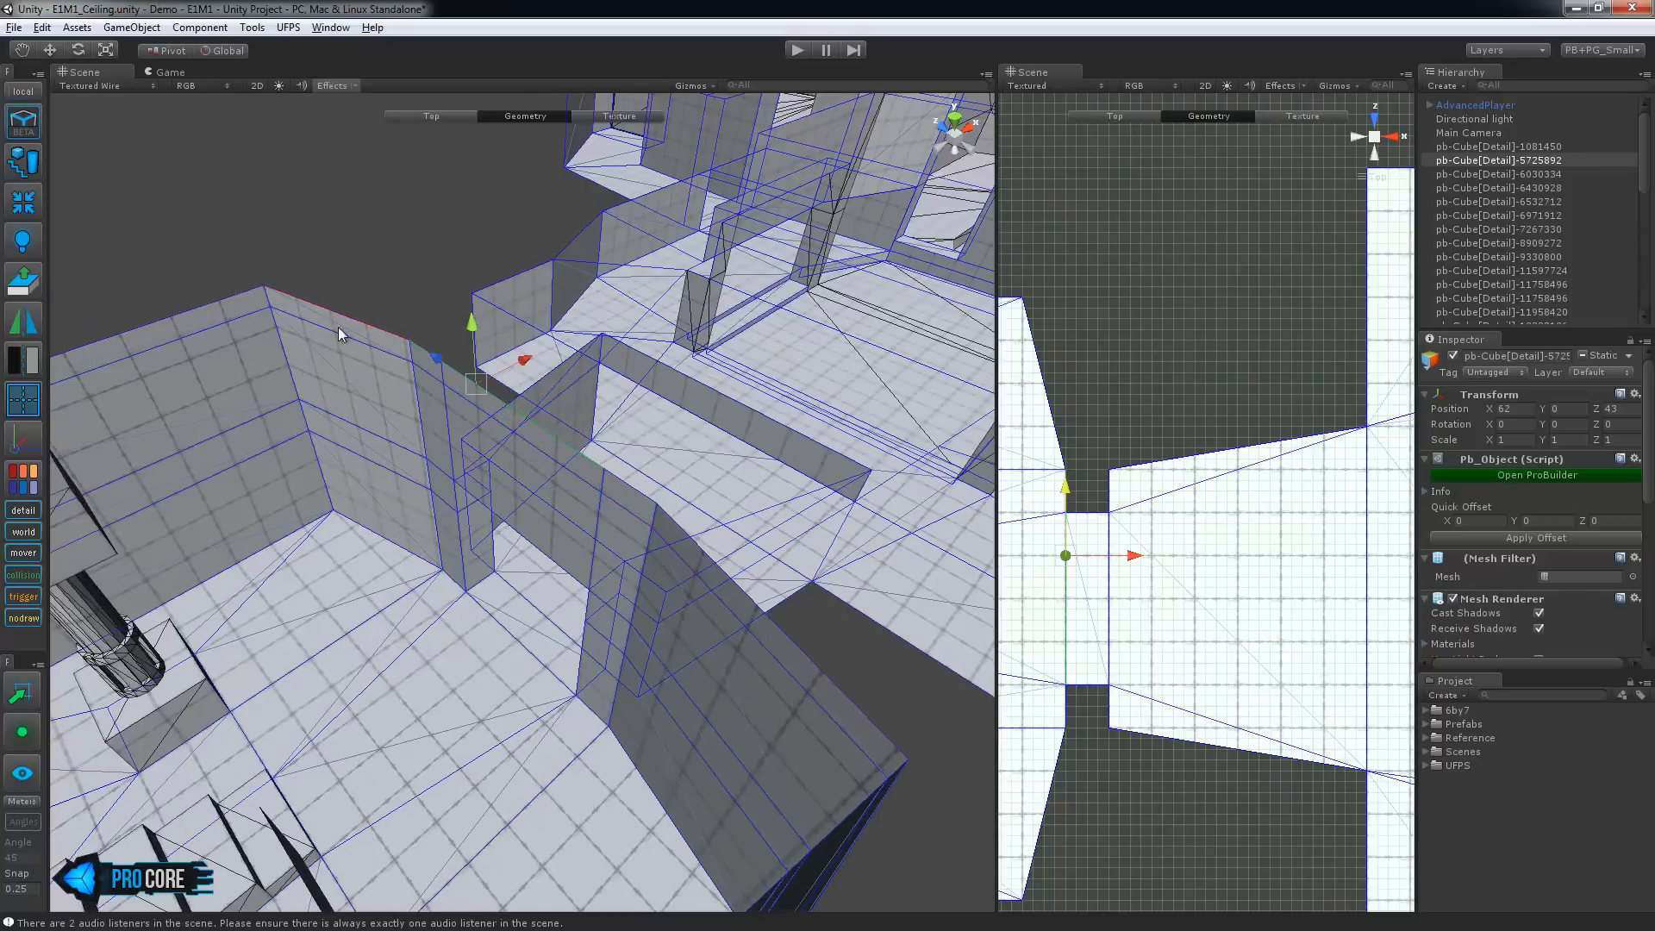
pyautogui.keyDown('alt'); pyautogui.moveTo(665, 662); pyautogui.dragTo(698, 500); pyautogui.keyUp('alt')
pyautogui.keyDown('shift'); pyautogui.click(739, 609); pyautogui.keyUp('shift')
pyautogui.keyDown('alt'); pyautogui.moveTo(760, 659); pyautogui.dragTo(653, 599); pyautogui.keyUp('alt')
pyautogui.keyDown('shift'); pyautogui.moveTo(372, 386); pyautogui.dragTo(580, 472); pyautogui.keyUp('shift')
pyautogui.keyDown('alt'); pyautogui.moveTo(722, 526); pyautogui.dragTo(728, 575); pyautogui.keyUp('alt')
pyautogui.keyDown('alt'); pyautogui.moveTo(406, 469); pyautogui.dragTo(578, 409); pyautogui.keyUp('alt')
# Move the extruded ceiling's first free vertex onto the wall corner beside the stairs
pyautogui.press('h')
pyautogui.press('h')
pyautogui.moveTo(577, 416); pyautogui.dragTo(547, 587, button='middle')
pyautogui.keyDown('alt'); pyautogui.moveTo(547, 587); pyautogui.dragTo(555, 440); pyautogui.keyUp('alt')
pyautogui.click(535, 330)
pyautogui.press('f')
pyautogui.scroll(-6, 1194, 681)
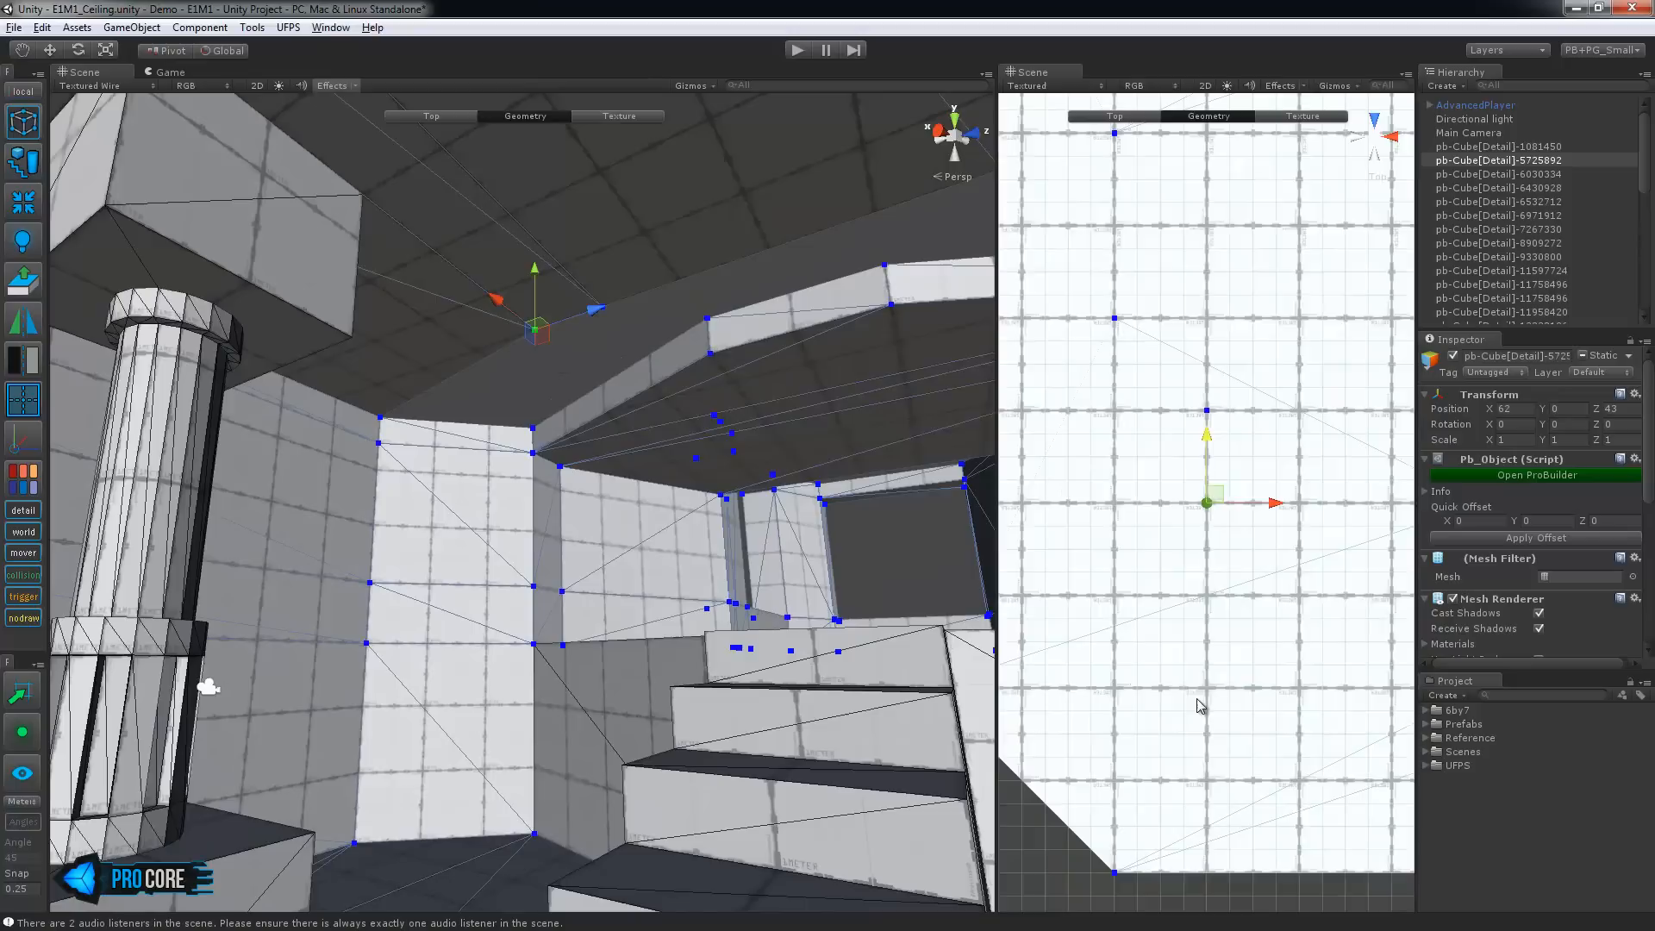
pyautogui.moveTo(1277, 606); pyautogui.dragTo(1218, 520)
pyautogui.moveTo(714, 312); pyautogui.dragTo(545, 422)
pyautogui.moveTo(1123, 756); pyautogui.dragTo(1240, 678, button='middle')
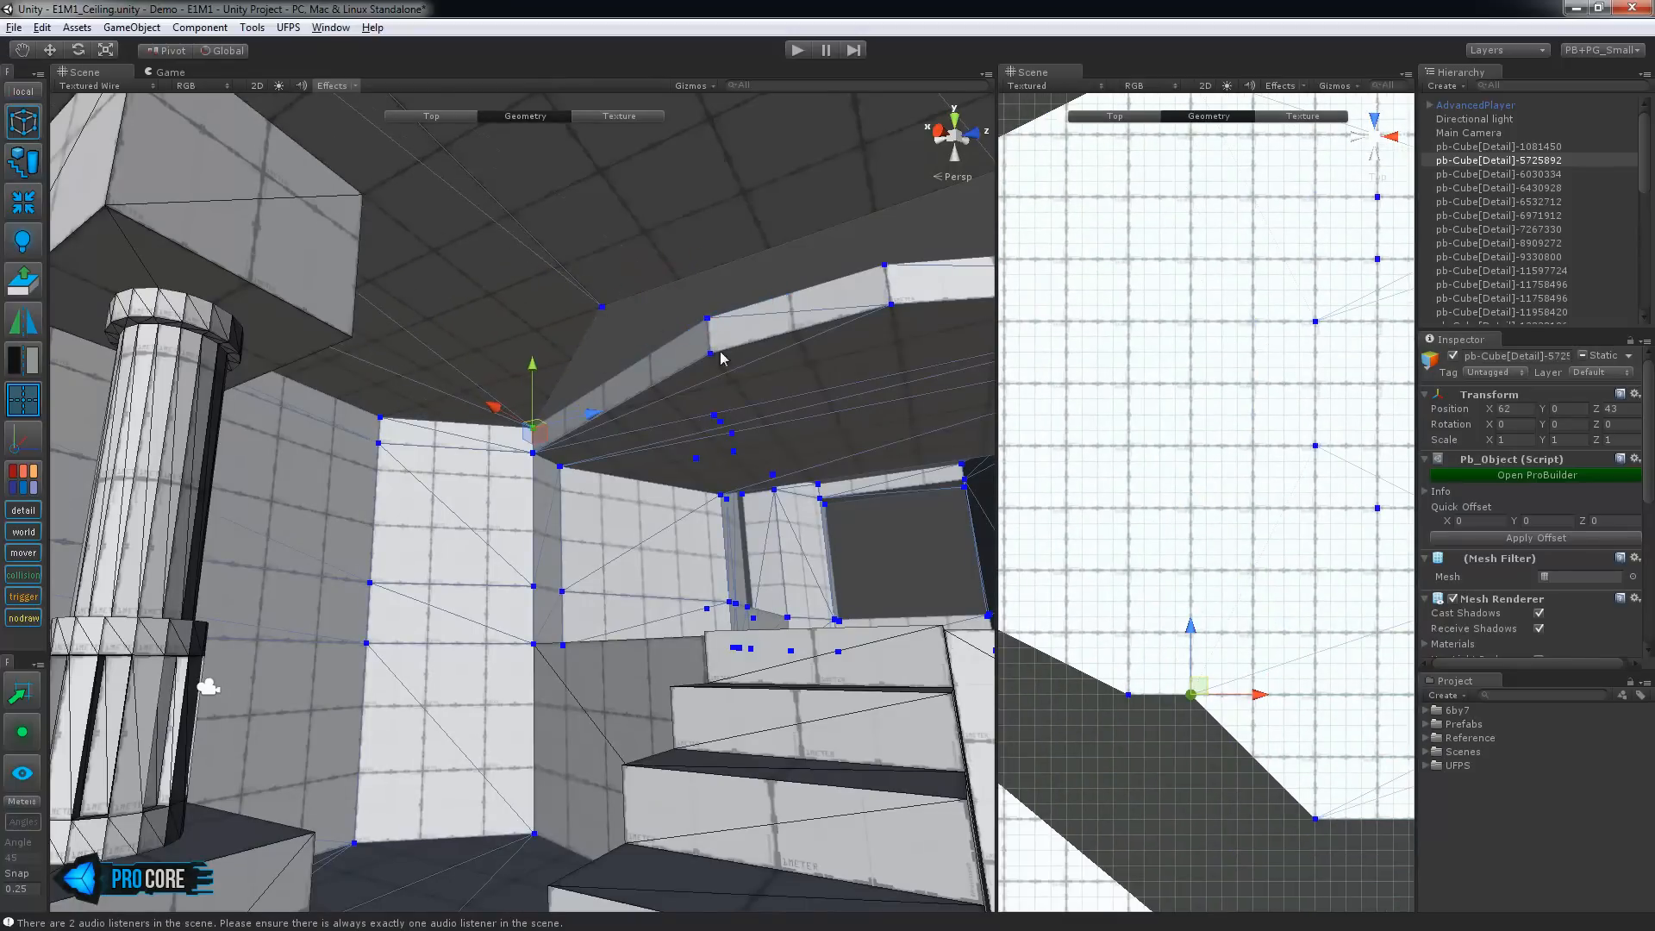
# Move the remaining ceiling vertices above the stairs onto the corners of the angled wall
pyautogui.moveTo(1382, 506); pyautogui.dragTo(1268, 567, button='middle')
pyautogui.moveTo(1273, 560); pyautogui.dragTo(1208, 496)
pyautogui.keyDown('alt'); pyautogui.moveTo(595, 522); pyautogui.dragTo(760, 466); pyautogui.keyUp('alt')
pyautogui.click(673, 278)
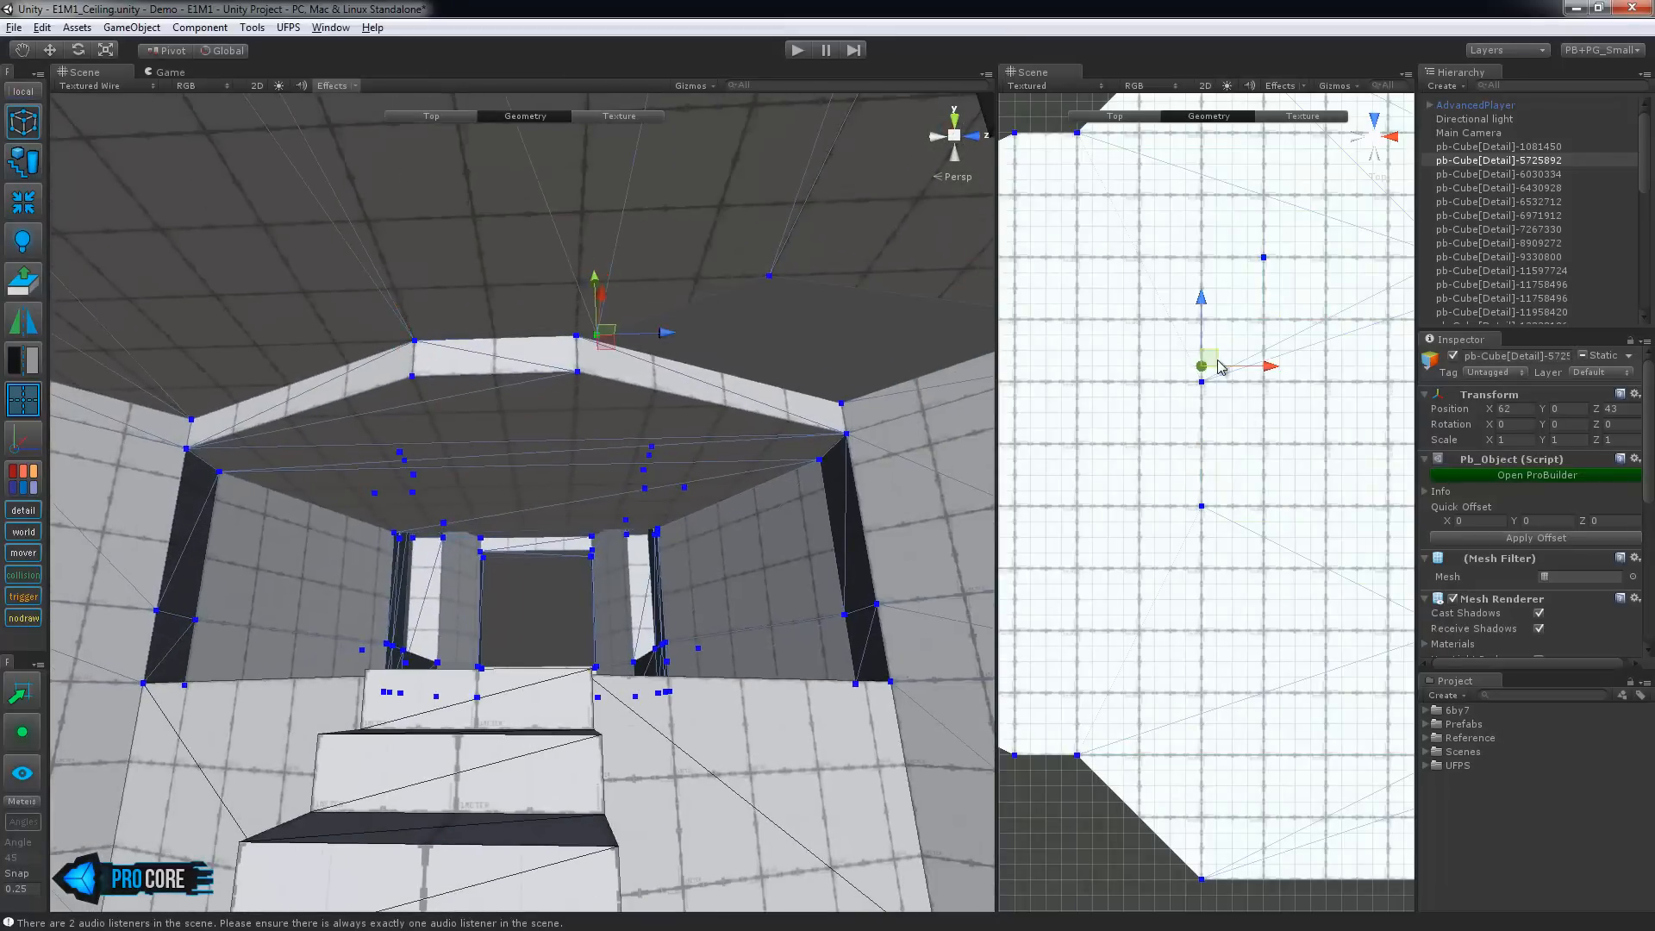
pyautogui.click(767, 276)
pyautogui.moveTo(862, 358); pyautogui.dragTo(726, 406, button='middle')
pyautogui.moveTo(1252, 300); pyautogui.dragTo(1275, 394, button='middle')
# Select the open edges around the large room's ceiling and extrude them across the room
pyautogui.keyDown('alt'); pyautogui.moveTo(552, 573); pyautogui.dragTo(974, 690); pyautogui.keyUp('alt')
pyautogui.press('h')
pyautogui.keyDown('alt'); pyautogui.moveTo(604, 461); pyautogui.dragTo(624, 401); pyautogui.keyUp('alt')
pyautogui.click(698, 438)
pyautogui.click(742, 480)
pyautogui.click(820, 437)
pyautogui.keyDown('alt'); pyautogui.moveTo(820, 437); pyautogui.dragTo(791, 572); pyautogui.keyUp('alt')
pyautogui.scroll(5, 694, 645)
pyautogui.keyDown('shift'); pyautogui.moveTo(597, 587); pyautogui.dragTo(412, 401); pyautogui.keyUp('shift')
# Extrude the selected edge again at the far wall and switch to vertex editing
pyautogui.keyDown('alt'); pyautogui.moveTo(457, 290); pyautogui.dragTo(534, 302); pyautogui.keyUp('alt')
pyautogui.keyDown('shift'); pyautogui.moveTo(360, 343); pyautogui.dragTo(317, 338); pyautogui.keyUp('shift')
pyautogui.press('h')
pyautogui.press('h')
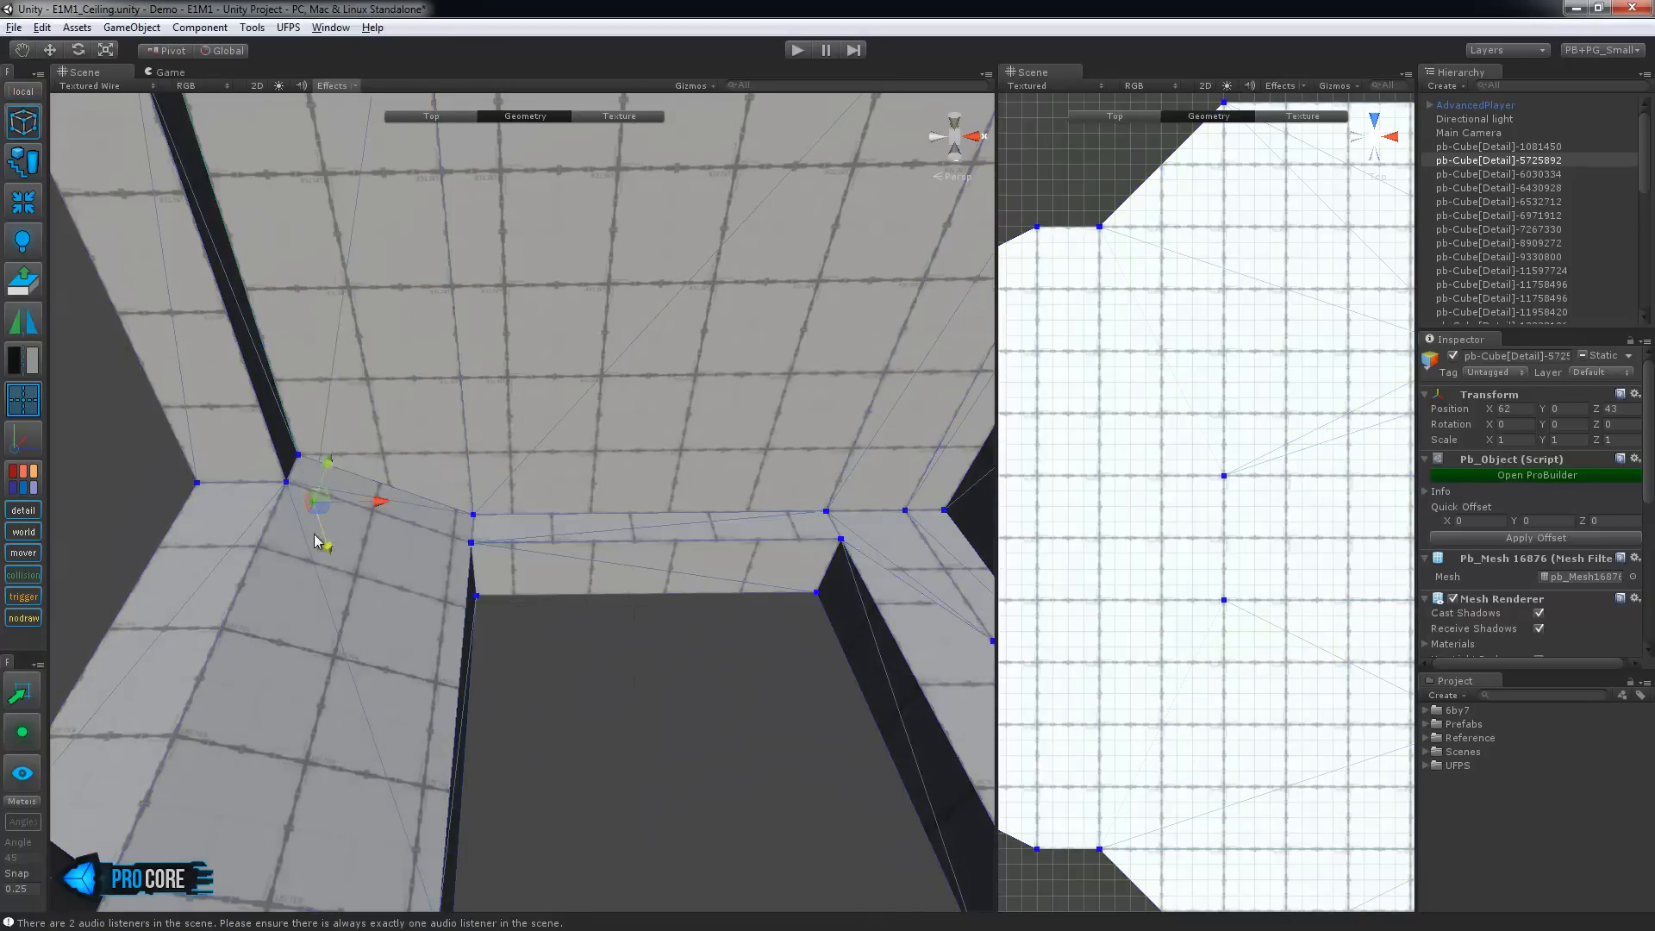
pyautogui.keyDown('alt'); pyautogui.moveTo(391, 540); pyautogui.dragTo(329, 529); pyautogui.keyUp('alt')
pyautogui.keyDown('alt'); pyautogui.moveTo(431, 523); pyautogui.dragTo(586, 543); pyautogui.keyUp('alt')
pyautogui.scroll(-4, 583, 532)
pyautogui.scroll(-3, 586, 543)
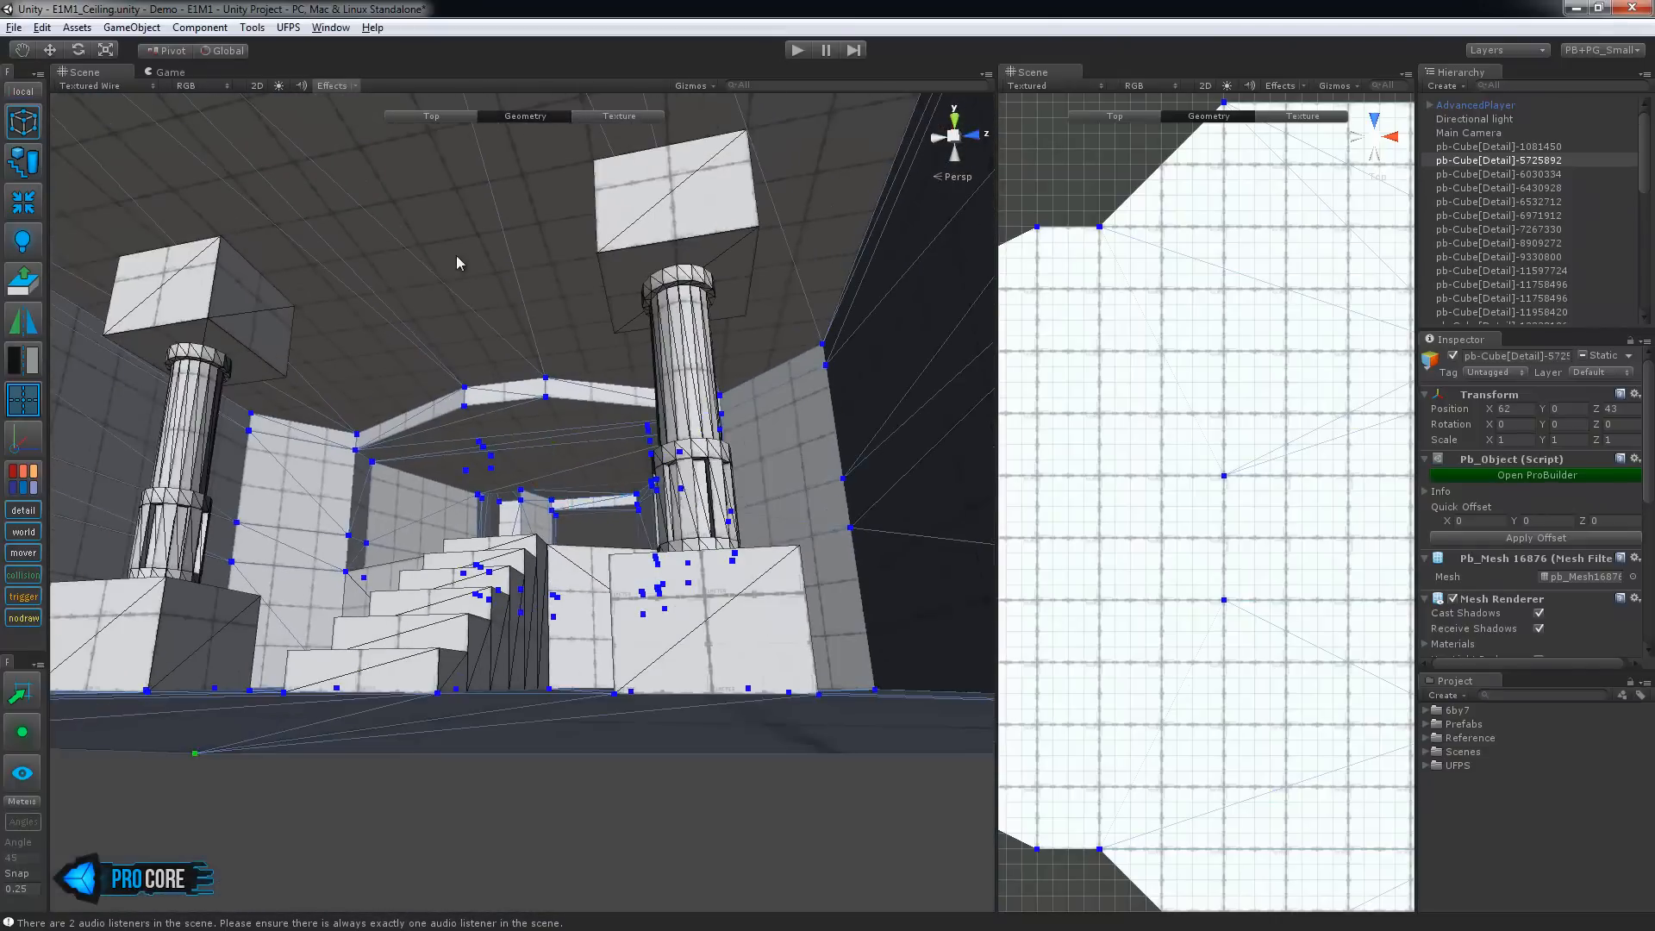
# Connect two pairs of opposite ceiling edges above the nearer pillar beside the stairs to outline a small four-sided ceiling face
pyautogui.keyDown('alt'); pyautogui.moveTo(457, 256); pyautogui.dragTo(551, 301); pyautogui.keyUp('alt')
pyautogui.scroll(3, 462, 446)
pyautogui.click(462, 446)
pyautogui.scroll(-1, 462, 446)
pyautogui.keyDown('alt'); pyautogui.moveTo(462, 445); pyautogui.dragTo(566, 462); pyautogui.keyUp('alt')
pyautogui.press('h')
pyautogui.keyDown('alt'); pyautogui.moveTo(269, 338); pyautogui.dragTo(476, 487); pyautogui.keyUp('alt')
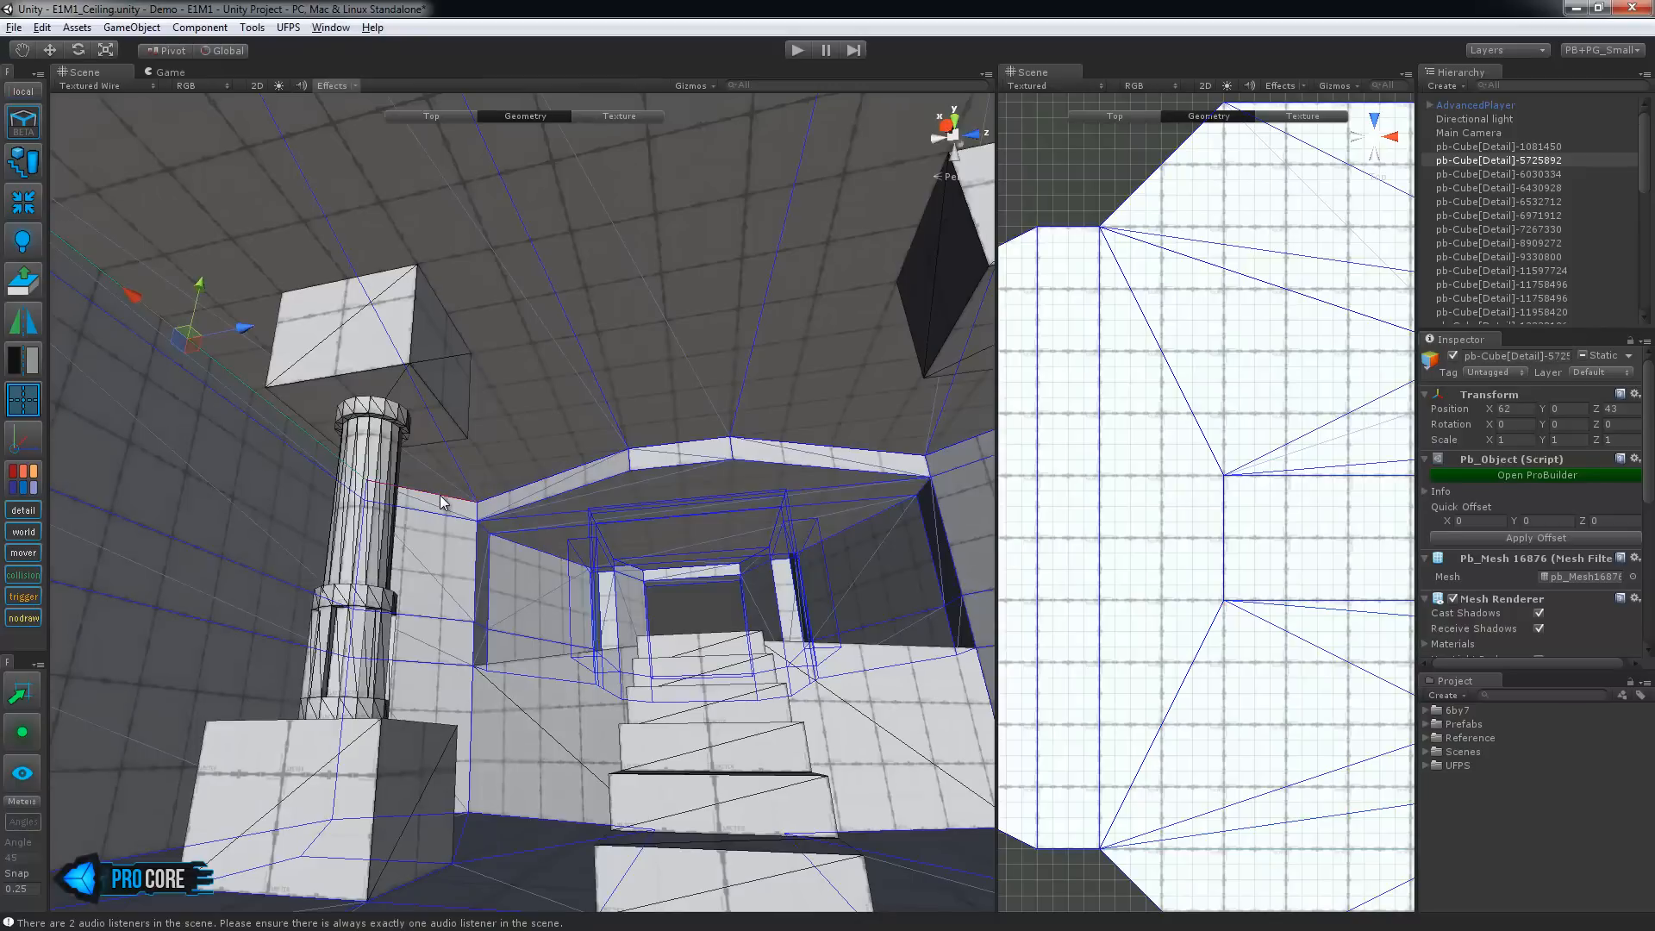
pyautogui.click(342, 252)
pyautogui.keyDown('shift'); pyautogui.click(530, 240); pyautogui.keyUp('shift')
pyautogui.hotkey('alt', 'e')
pyautogui.click(493, 161)
pyautogui.keyDown('shift'); pyautogui.click(313, 199); pyautogui.keyUp('shift')
pyautogui.hotkey('alt', 'e')
# Select the small ceiling face, switch to vertex editing and align its first vertices with the corners of the pillar's top block
pyautogui.moveTo(643, 388); pyautogui.dragTo(620, 438, button='right')
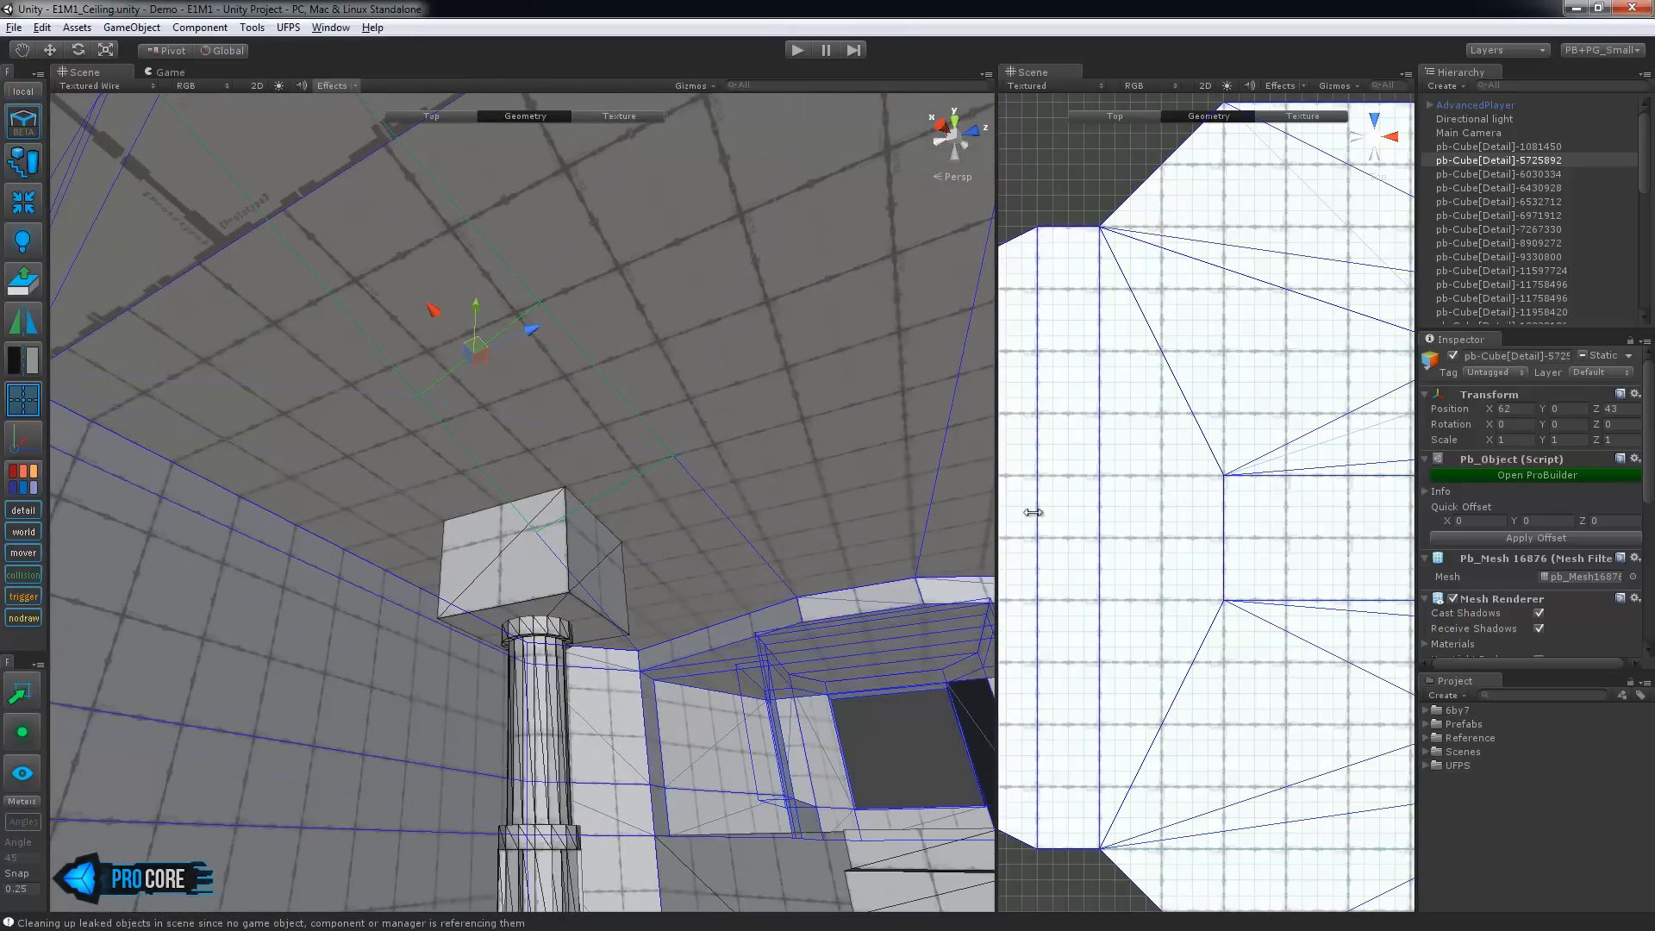
pyautogui.moveTo(553, 388); pyautogui.dragTo(541, 336, button='middle')
pyautogui.click(541, 336)
pyautogui.scroll(-3, 1063, 464)
pyautogui.press('f')
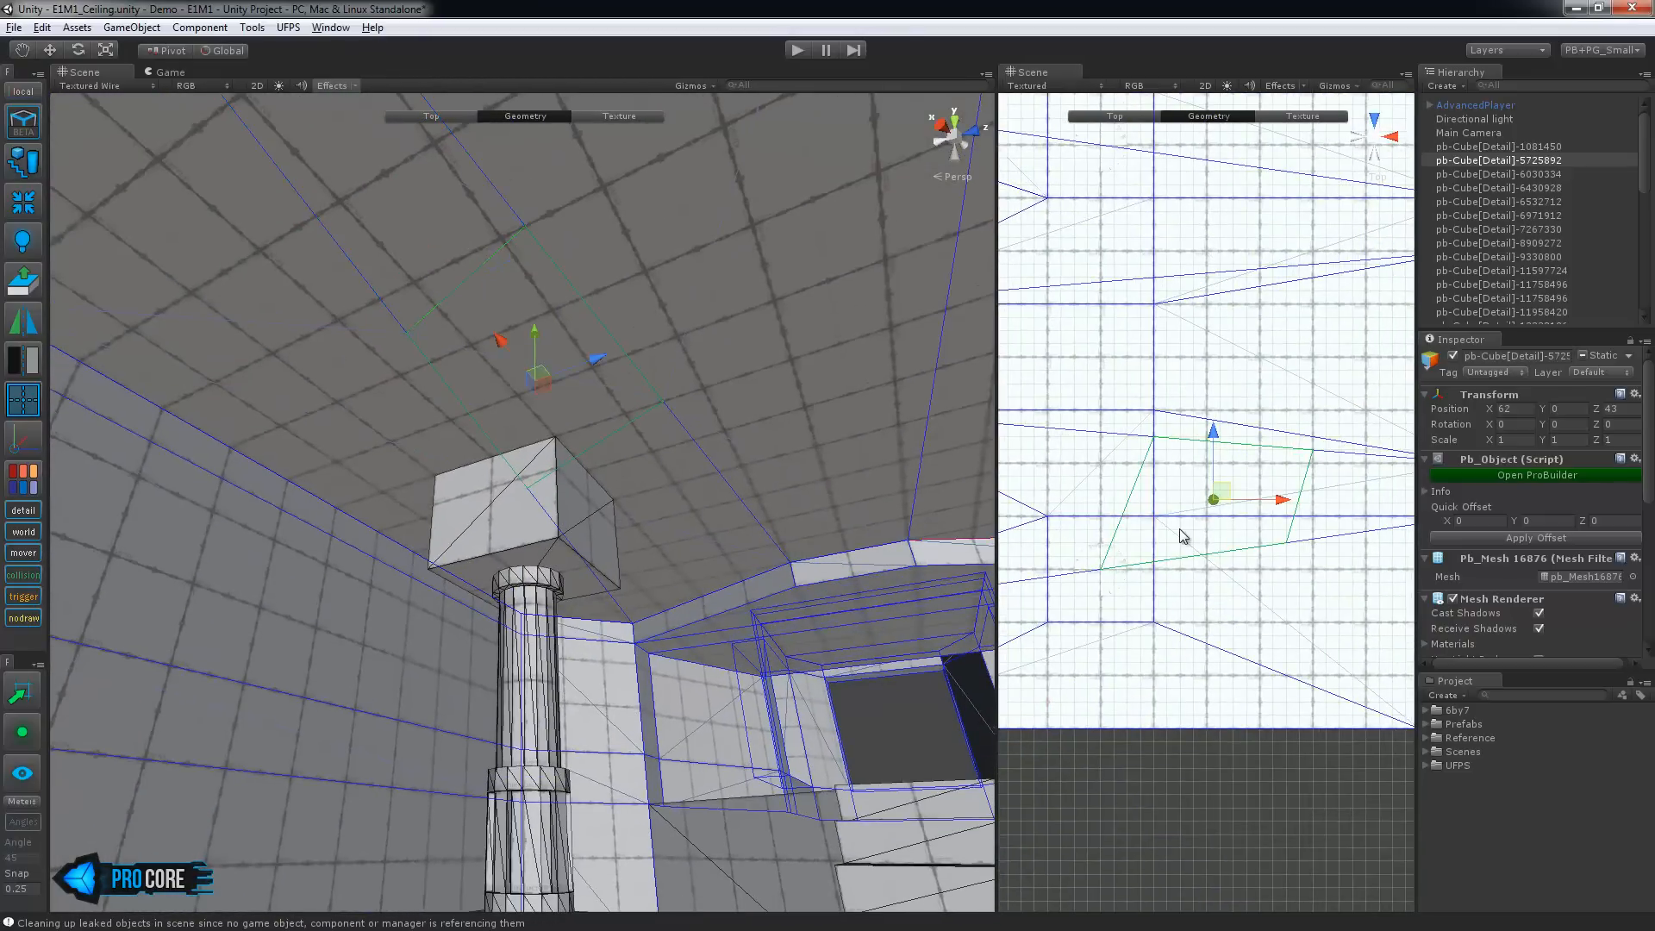
pyautogui.press('h')
pyautogui.press('h')
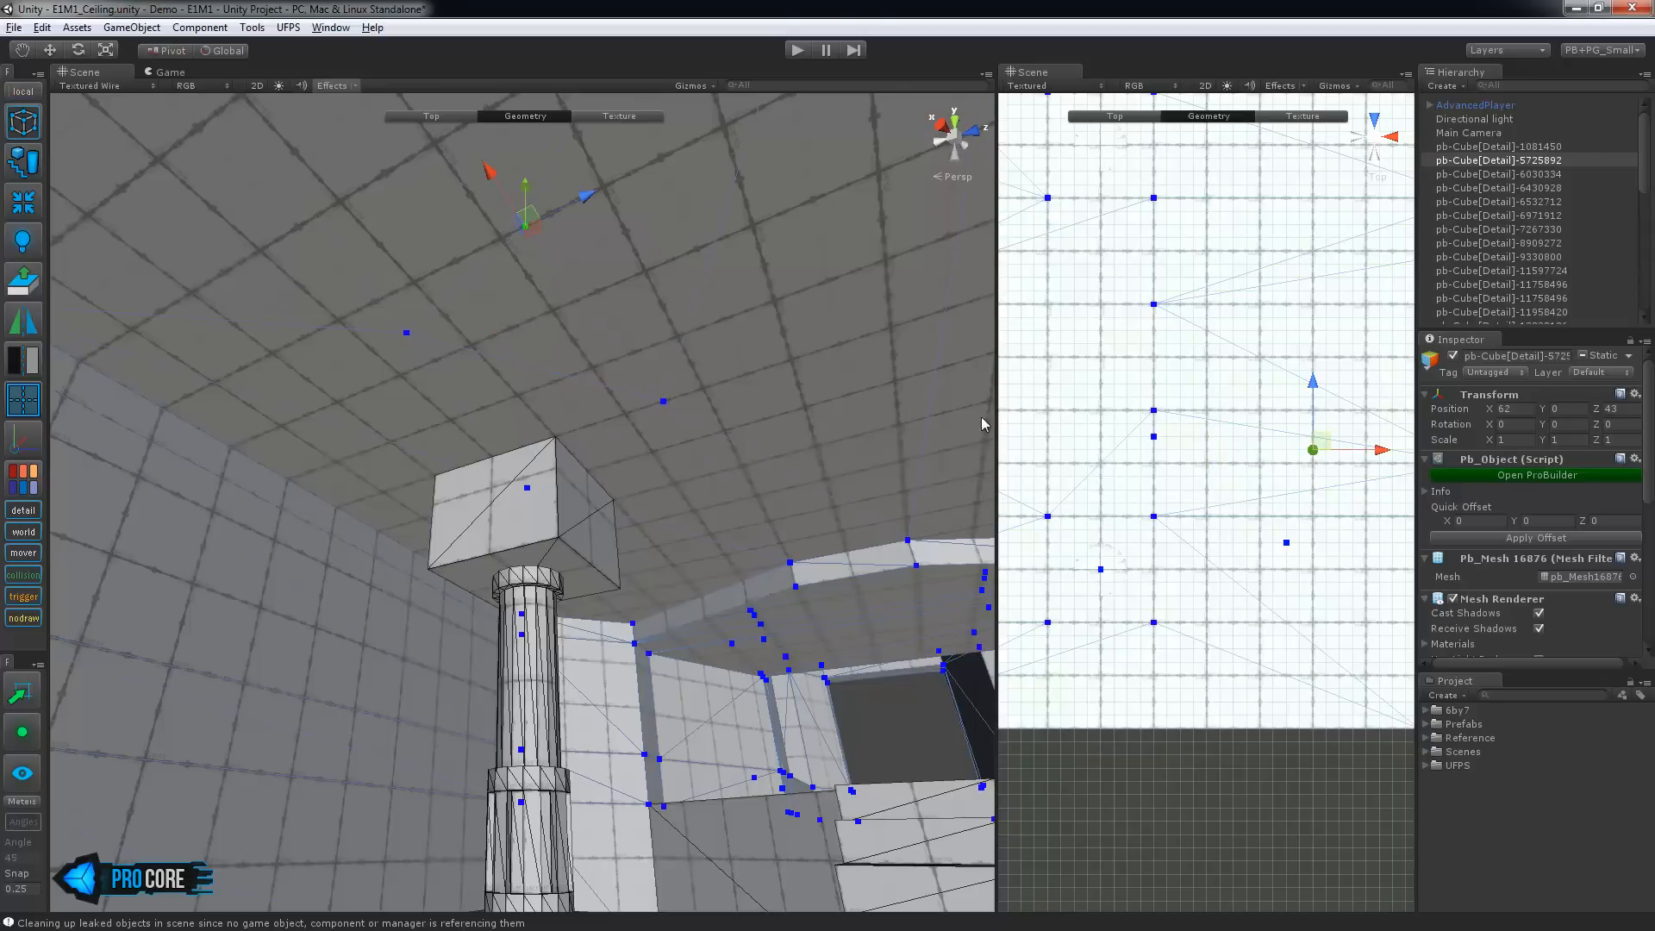
pyautogui.click(500, 523)
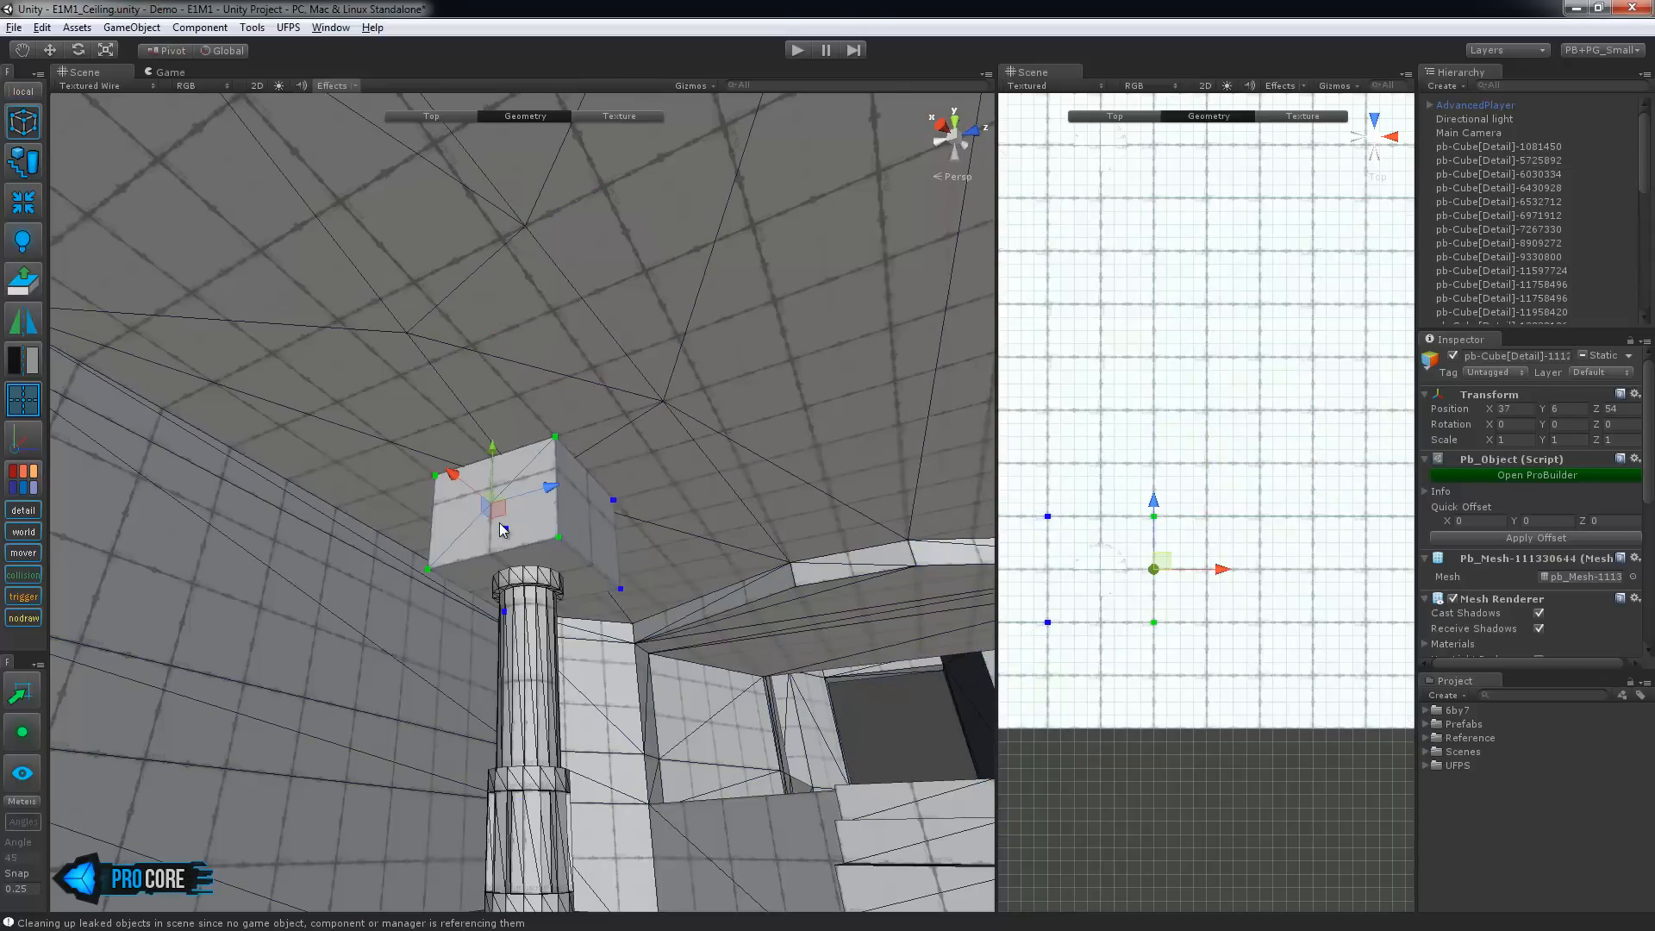
pyautogui.click(523, 318)
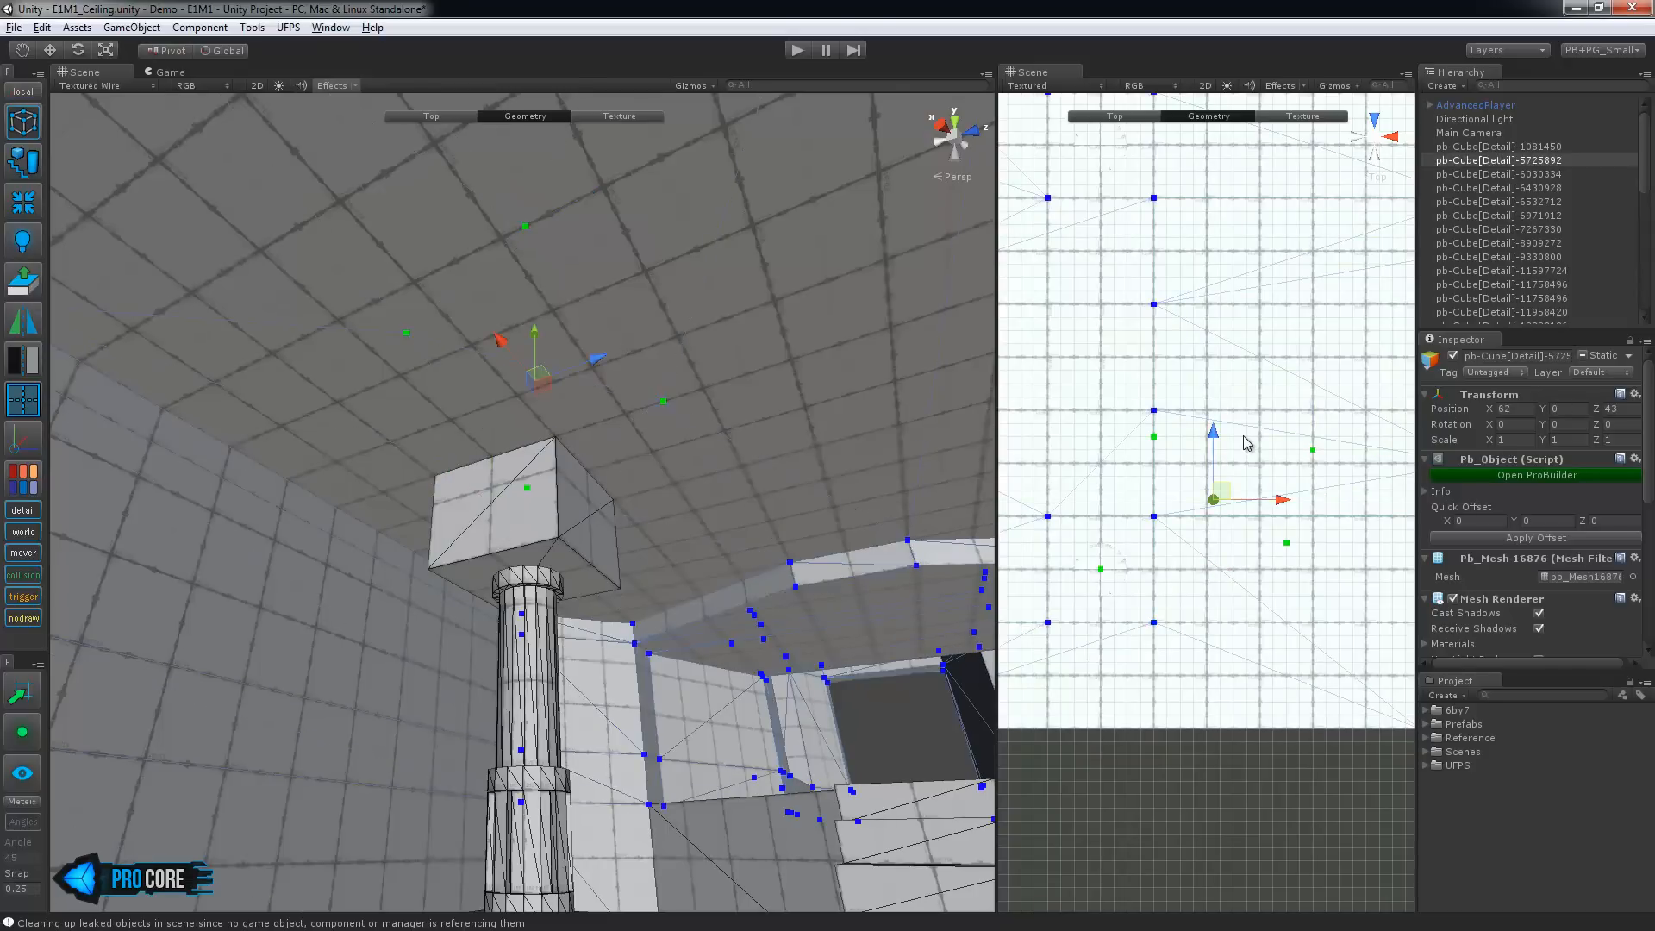
pyautogui.moveTo(1170, 433); pyautogui.dragTo(1169, 510)
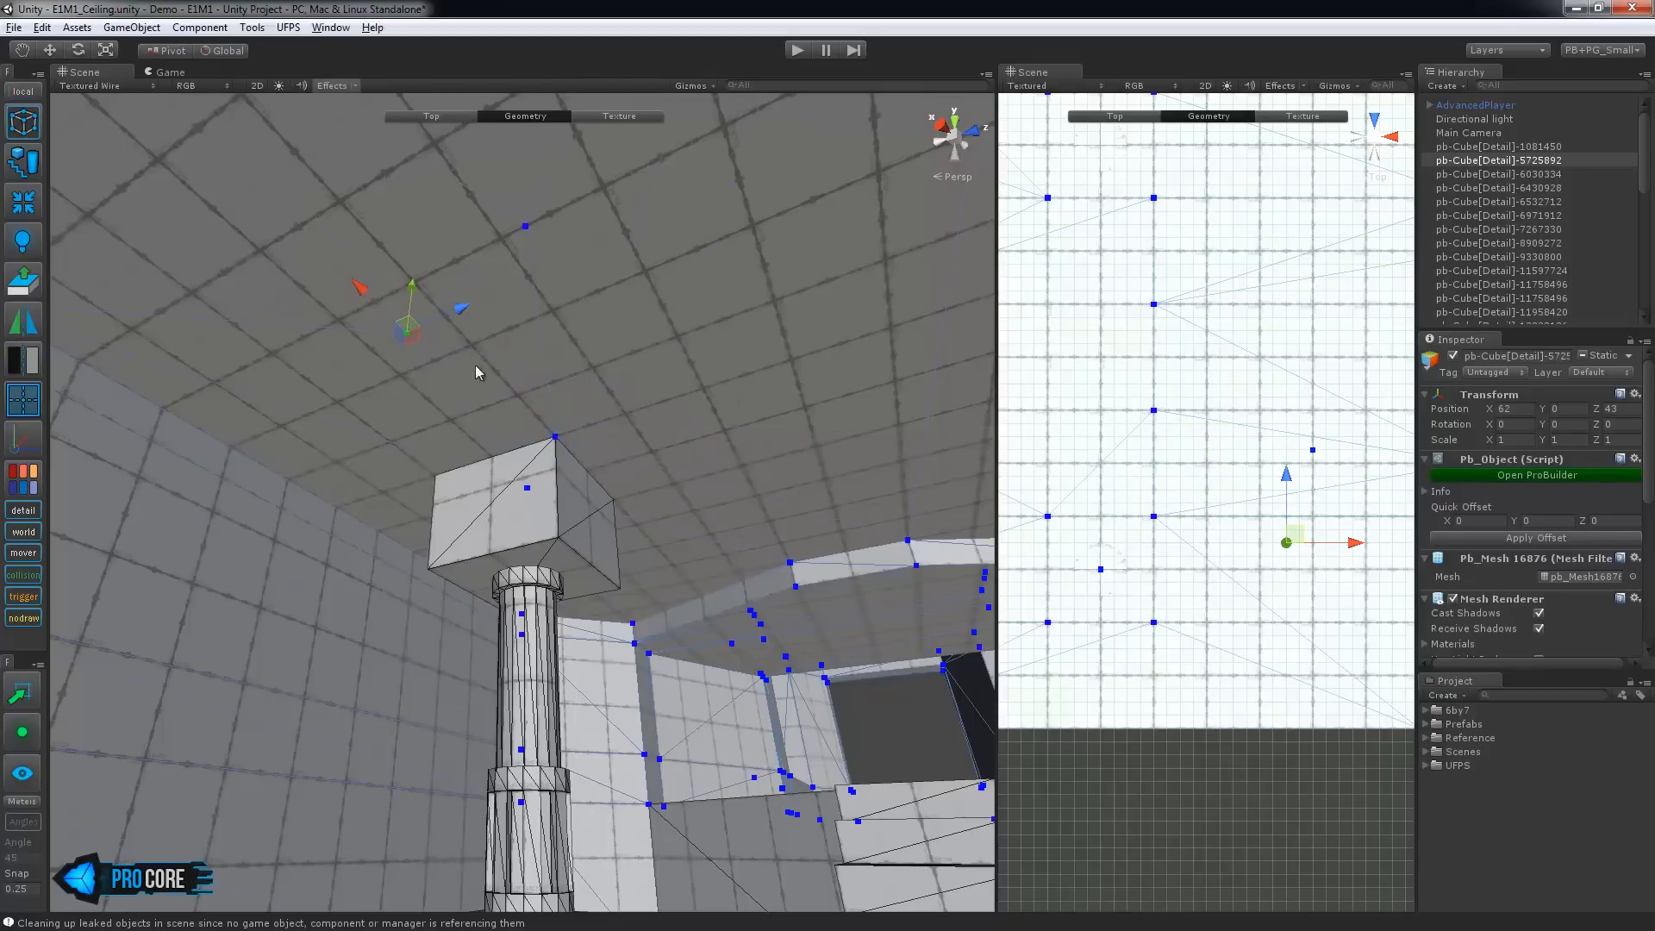
pyautogui.moveTo(1211, 585)
pyautogui.mouseDown()
pyautogui.moveTo(1179, 610)
pyautogui.moveTo(1238, 587)
pyautogui.mouseUp()
pyautogui.moveTo(587, 375); pyautogui.dragTo(609, 453, button='right')
pyautogui.moveTo(476, 283); pyautogui.dragTo(551, 523)
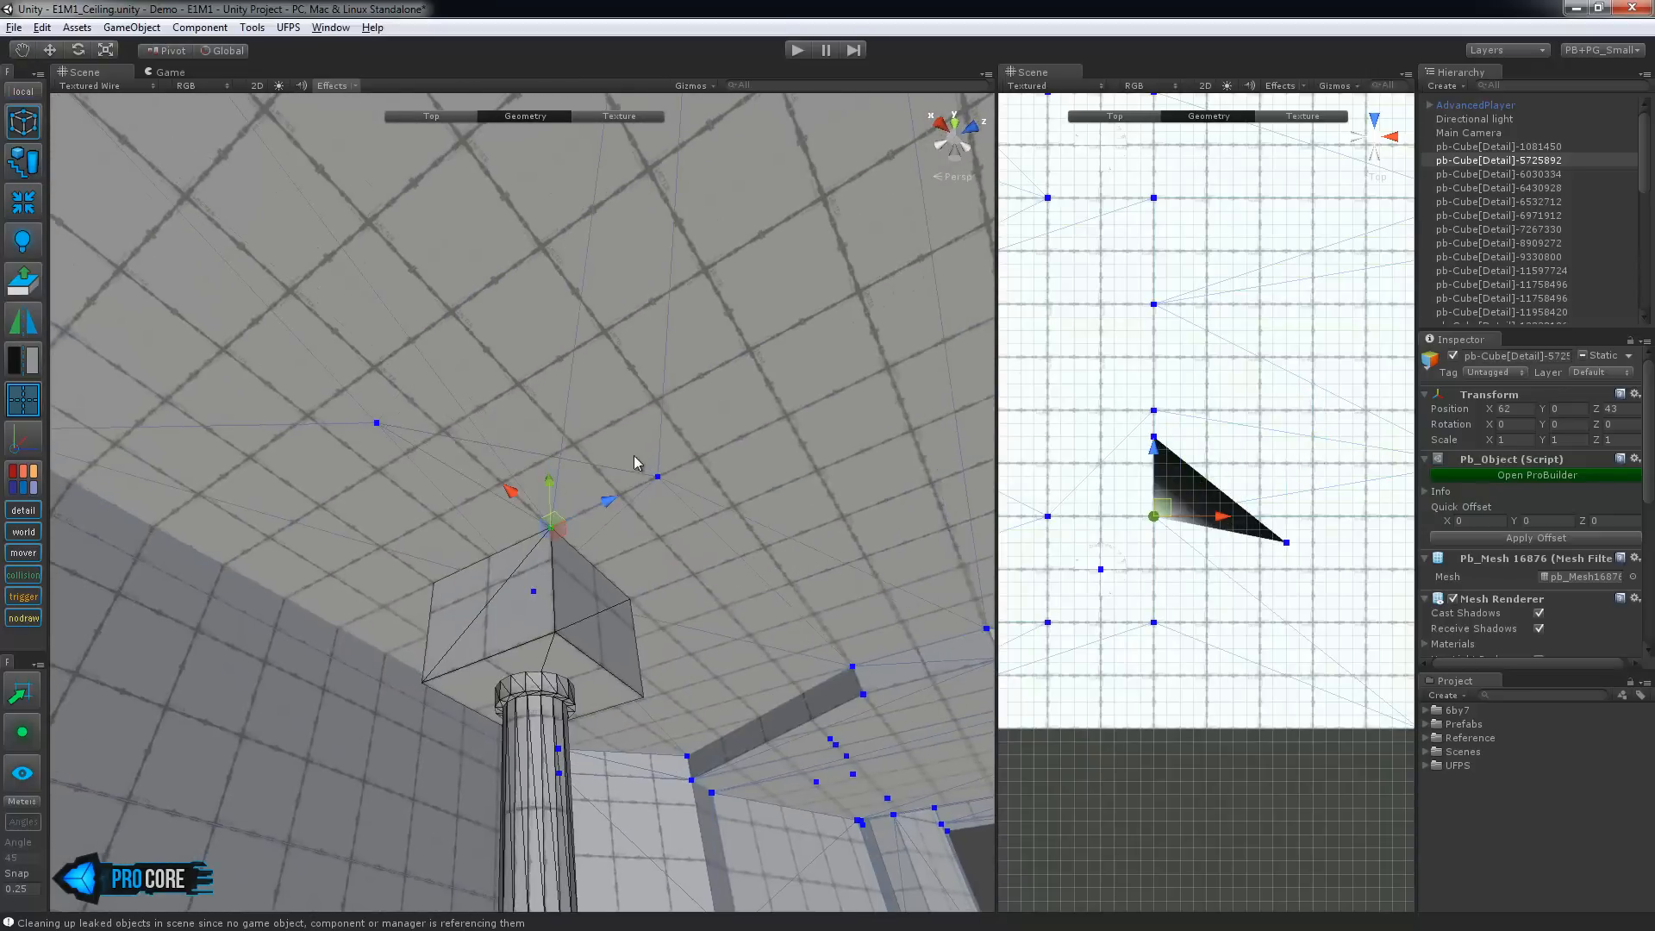
# Move the small ceiling face's remaining vertices onto the other corners of the pillar's top block
pyautogui.moveTo(665, 478); pyautogui.dragTo(640, 595)
pyautogui.moveTo(535, 653); pyautogui.dragTo(594, 642, button='right')
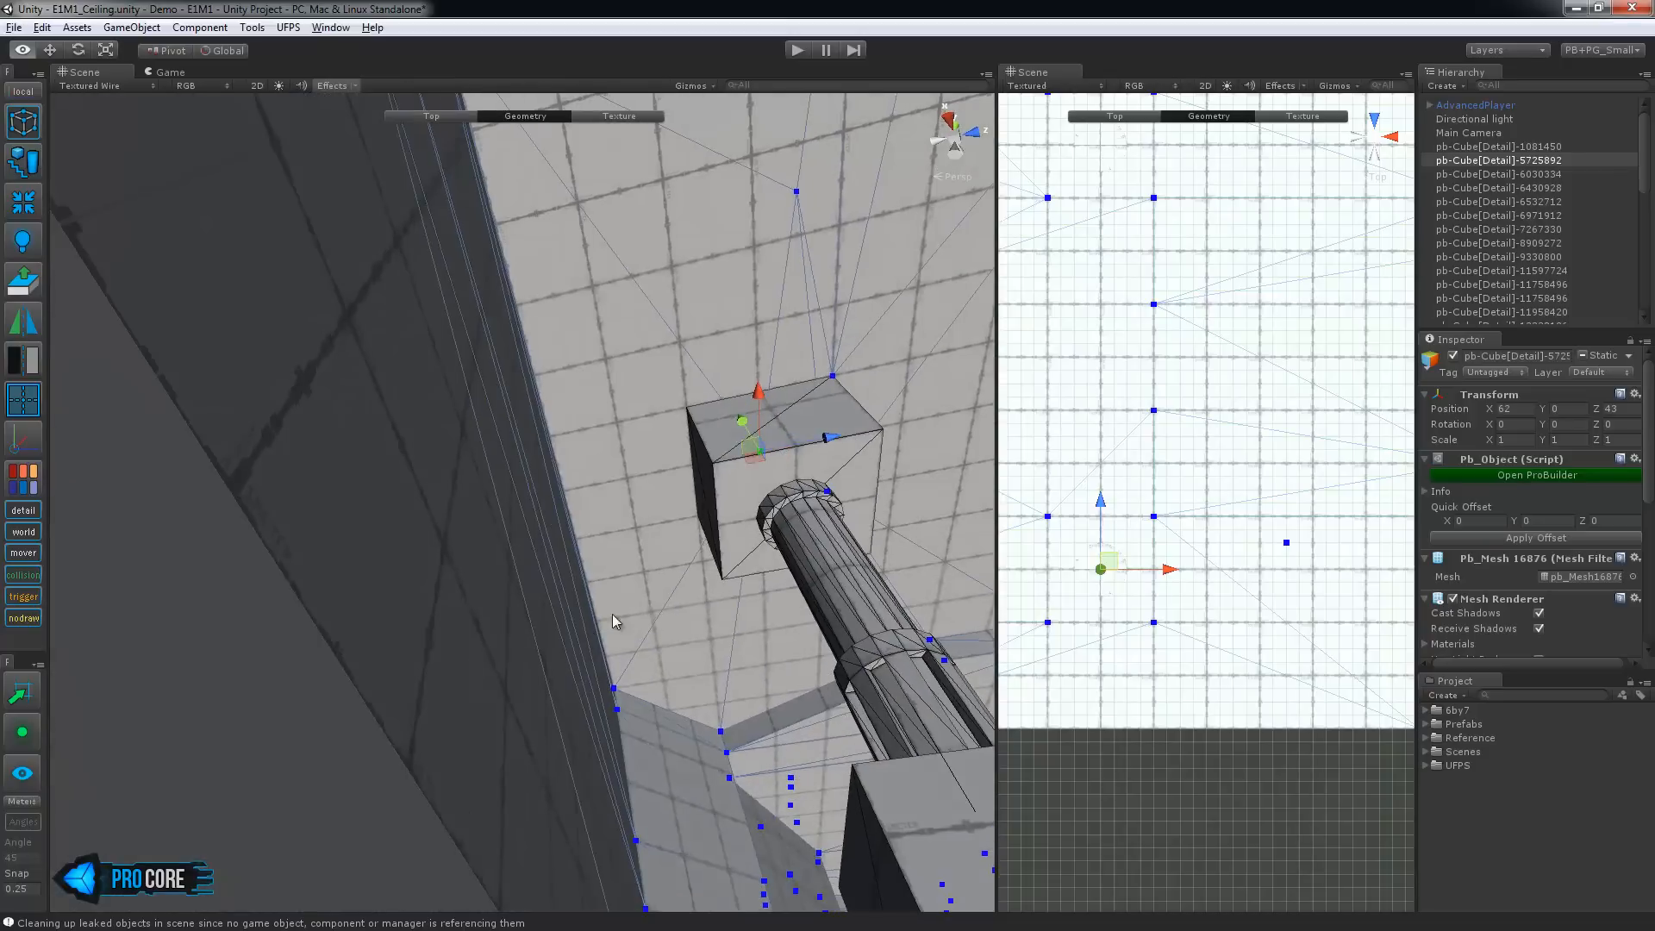
pyautogui.moveTo(707, 510); pyautogui.dragTo(689, 504)
pyautogui.moveTo(796, 476); pyautogui.dragTo(798, 453, button='right')
pyautogui.moveTo(753, 545); pyautogui.dragTo(733, 546)
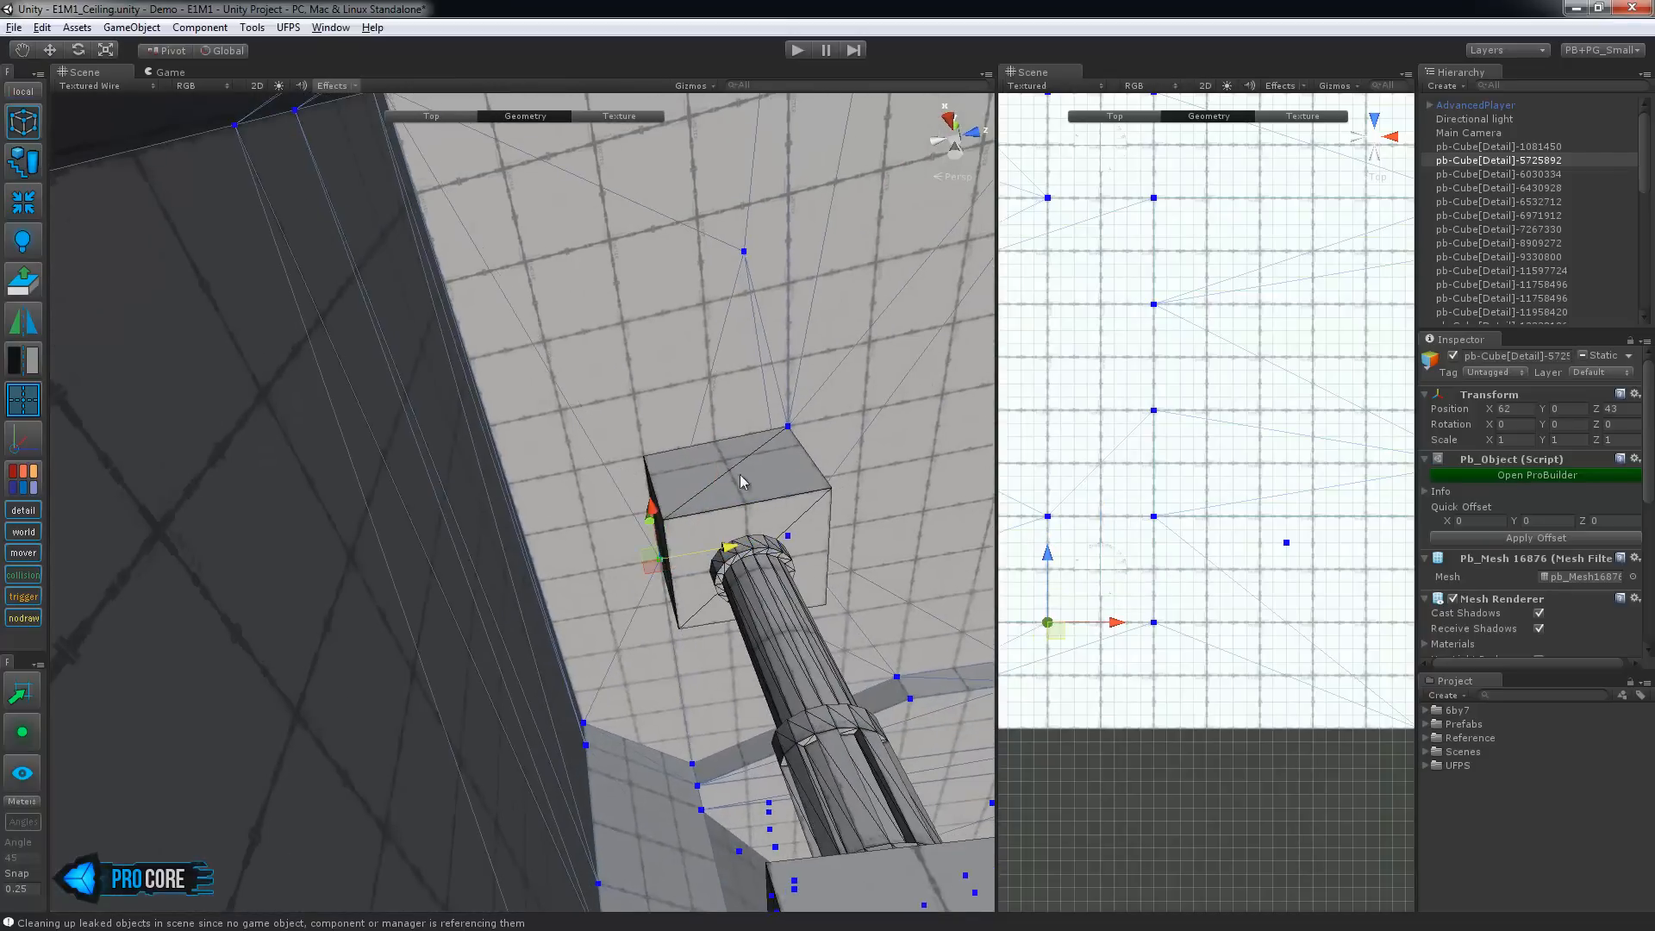
pyautogui.moveTo(740, 252); pyautogui.dragTo(635, 451)
# Delete the ceiling face directly above the first pillar's top block
pyautogui.keyDown('alt'); pyautogui.moveTo(810, 489); pyautogui.dragTo(695, 671); pyautogui.keyUp('alt')
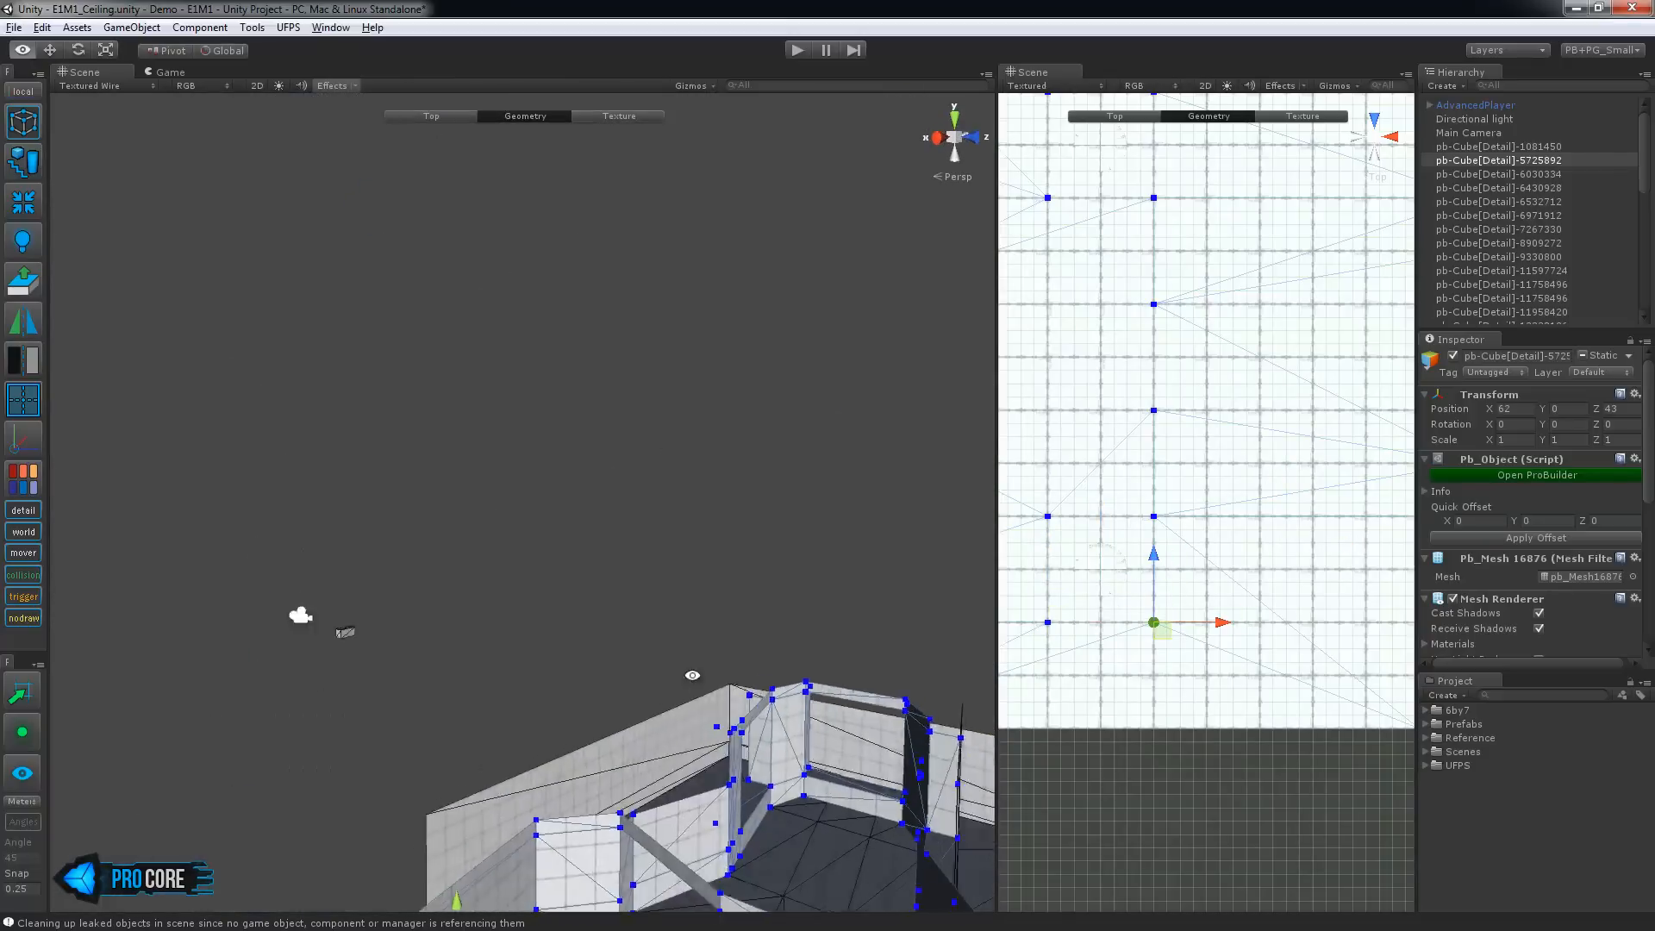
pyautogui.moveTo(694, 671); pyautogui.dragTo(745, 414, button='middle')
pyautogui.scroll(2, 745, 413)
pyautogui.keyDown('alt'); pyautogui.moveTo(639, 636); pyautogui.dragTo(586, 423); pyautogui.keyUp('alt')
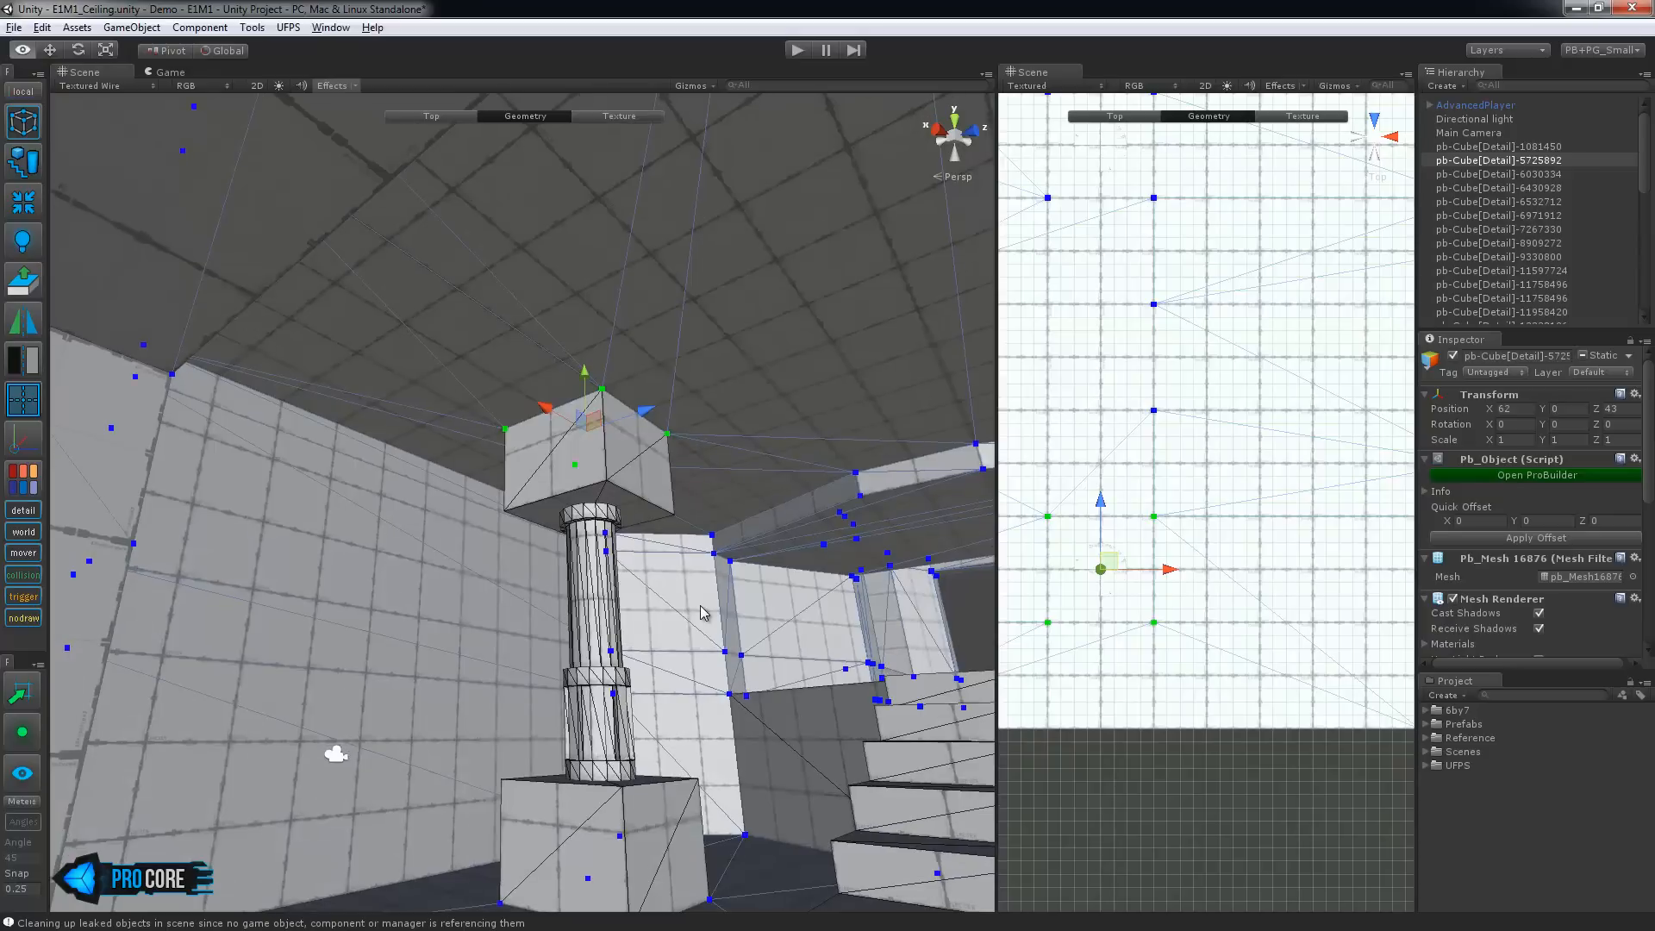
pyautogui.press('BackSpace')
# Connect opposite ceiling edges above the second pillar to outline another small four-sided ceiling face
pyautogui.keyDown('alt'); pyautogui.moveTo(839, 485); pyautogui.dragTo(552, 410); pyautogui.keyUp('alt')
pyautogui.moveTo(551, 409); pyautogui.dragTo(737, 476, button='middle')
pyautogui.press('h')
pyautogui.click(694, 289)
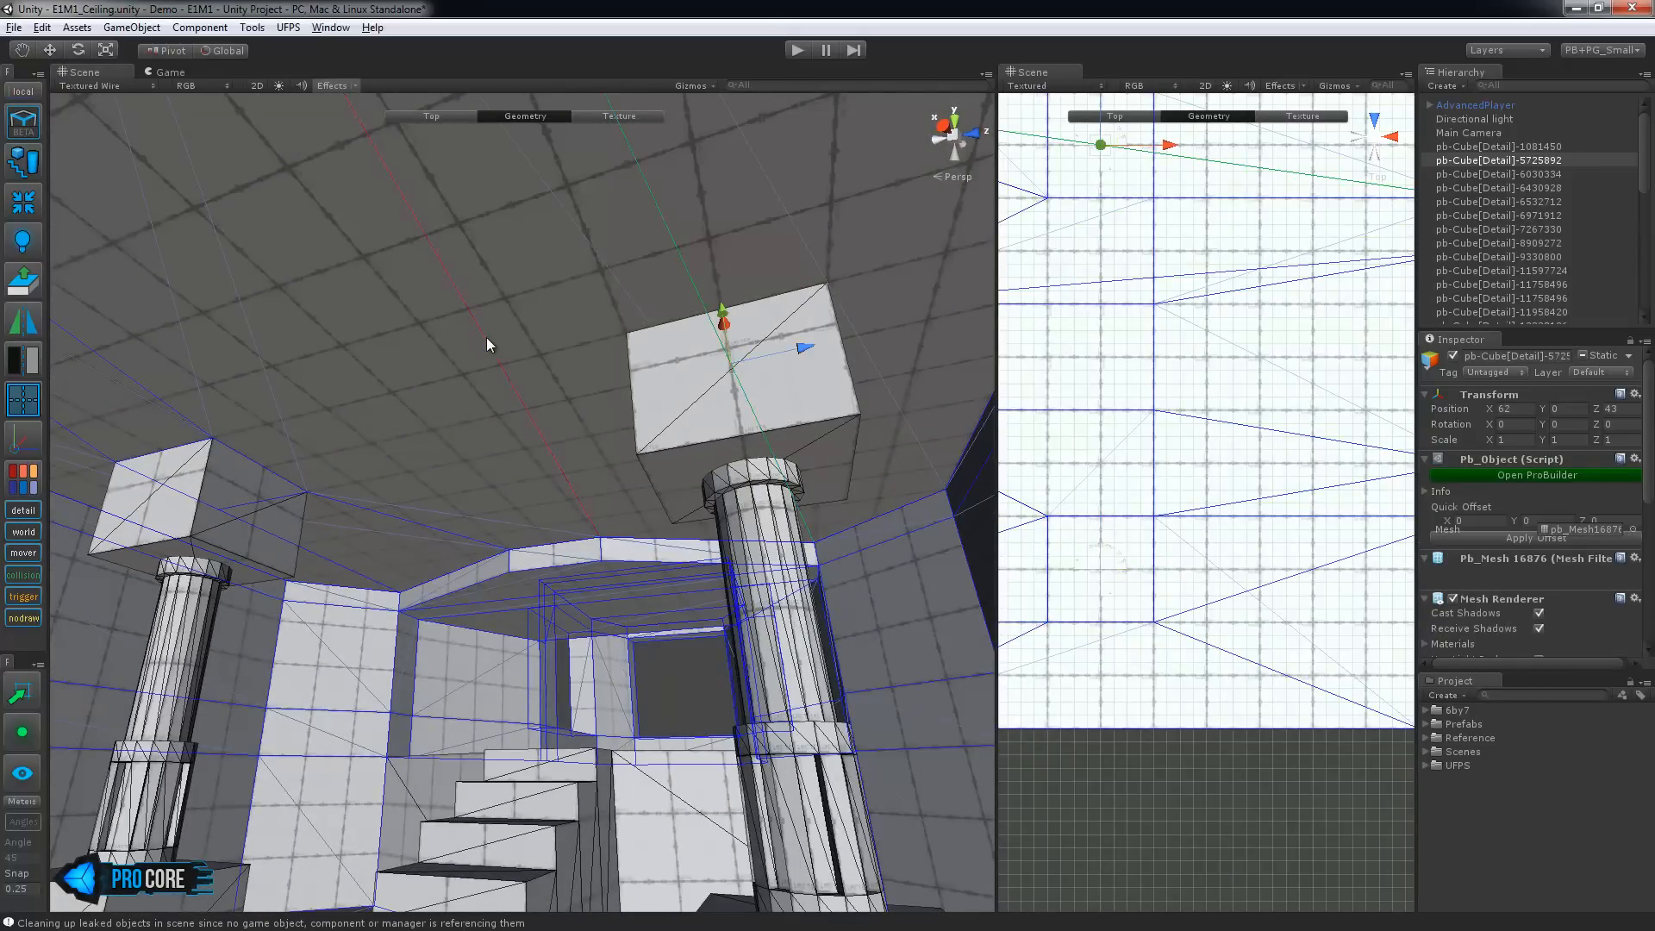
pyautogui.keyDown('shift'); pyautogui.click(486, 338); pyautogui.keyUp('shift')
pyautogui.keyDown('alt'); pyautogui.moveTo(486, 338); pyautogui.dragTo(629, 484); pyautogui.keyUp('alt')
pyautogui.moveTo(629, 484); pyautogui.dragTo(648, 505, button='middle')
pyautogui.hotkey('alt', 'e')
pyautogui.click(720, 219)
pyautogui.moveTo(756, 335); pyautogui.dragTo(732, 425, button='middle')
pyautogui.press('h')
pyautogui.press('h')
# Align the new ceiling face's vertices with the second pillar's top block and delete the face covering it
pyautogui.click(728, 434)
pyautogui.keyDown('alt'); pyautogui.moveTo(727, 543); pyautogui.dragTo(726, 427); pyautogui.keyUp('alt')
pyautogui.moveTo(726, 428); pyautogui.dragTo(740, 449, button='middle')
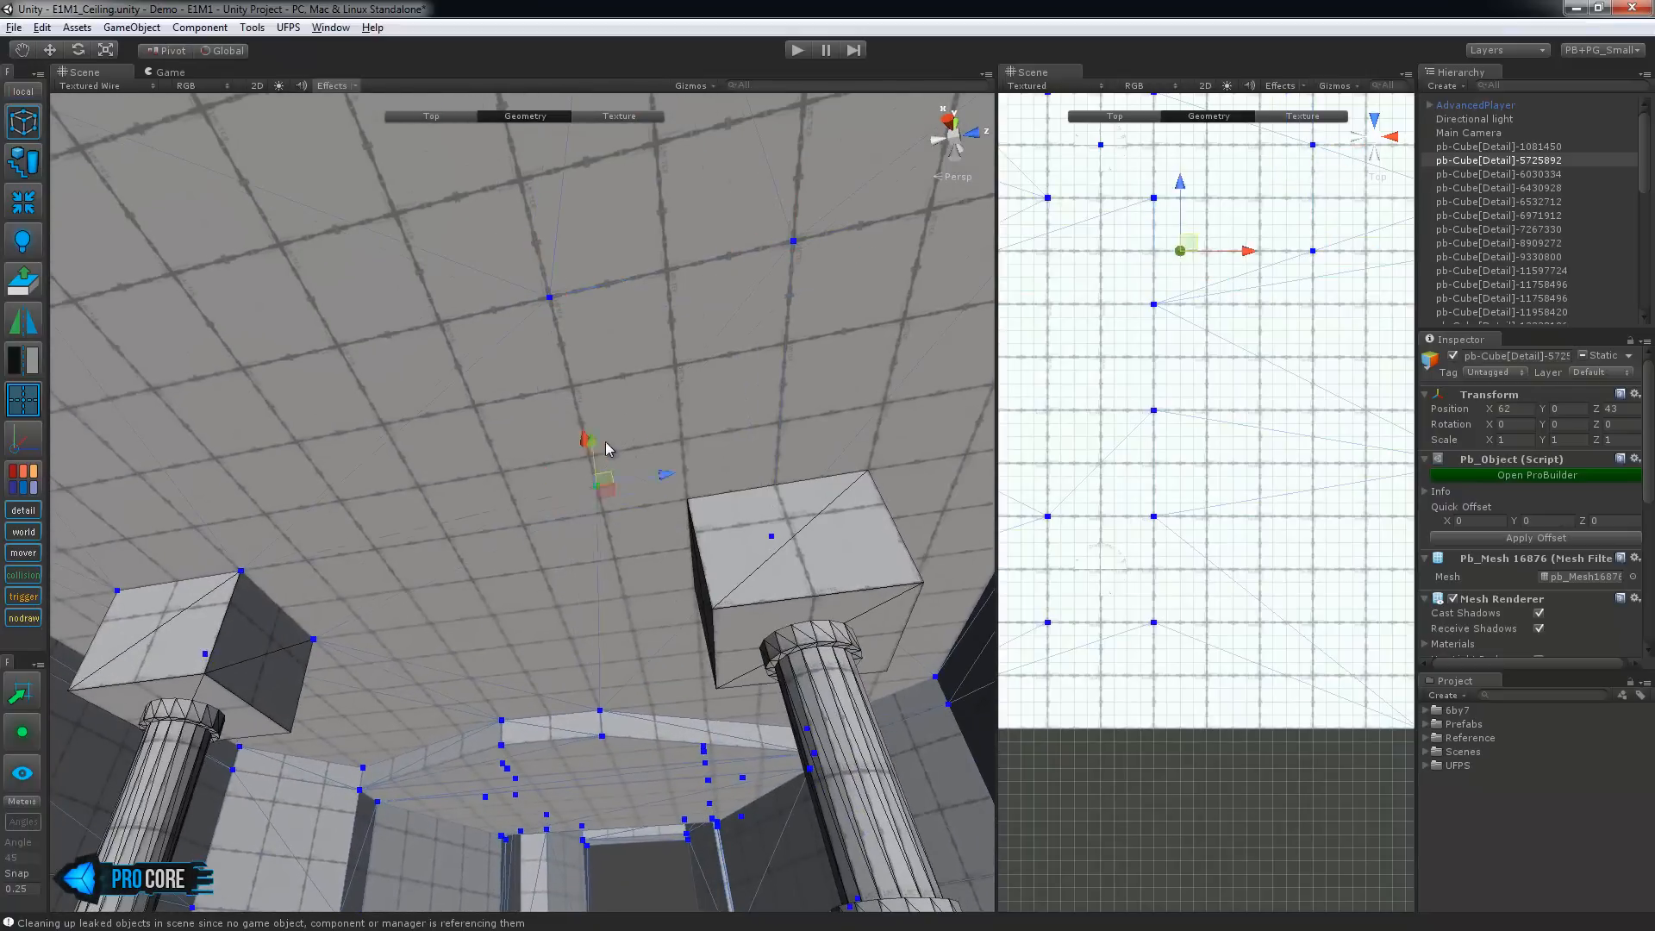
pyautogui.moveTo(1219, 351); pyautogui.dragTo(1223, 553, button='middle')
pyautogui.keyDown('alt'); pyautogui.moveTo(689, 526); pyautogui.dragTo(897, 596); pyautogui.keyUp('alt')
pyautogui.press('BackSpace')
# Leave element editing and examine the level's ceiling from outside and around the hallway opening
pyautogui.press('Escape')
pyautogui.click(853, 690)
pyautogui.press('f')
pyautogui.click(896, 595)
pyautogui.press('f')
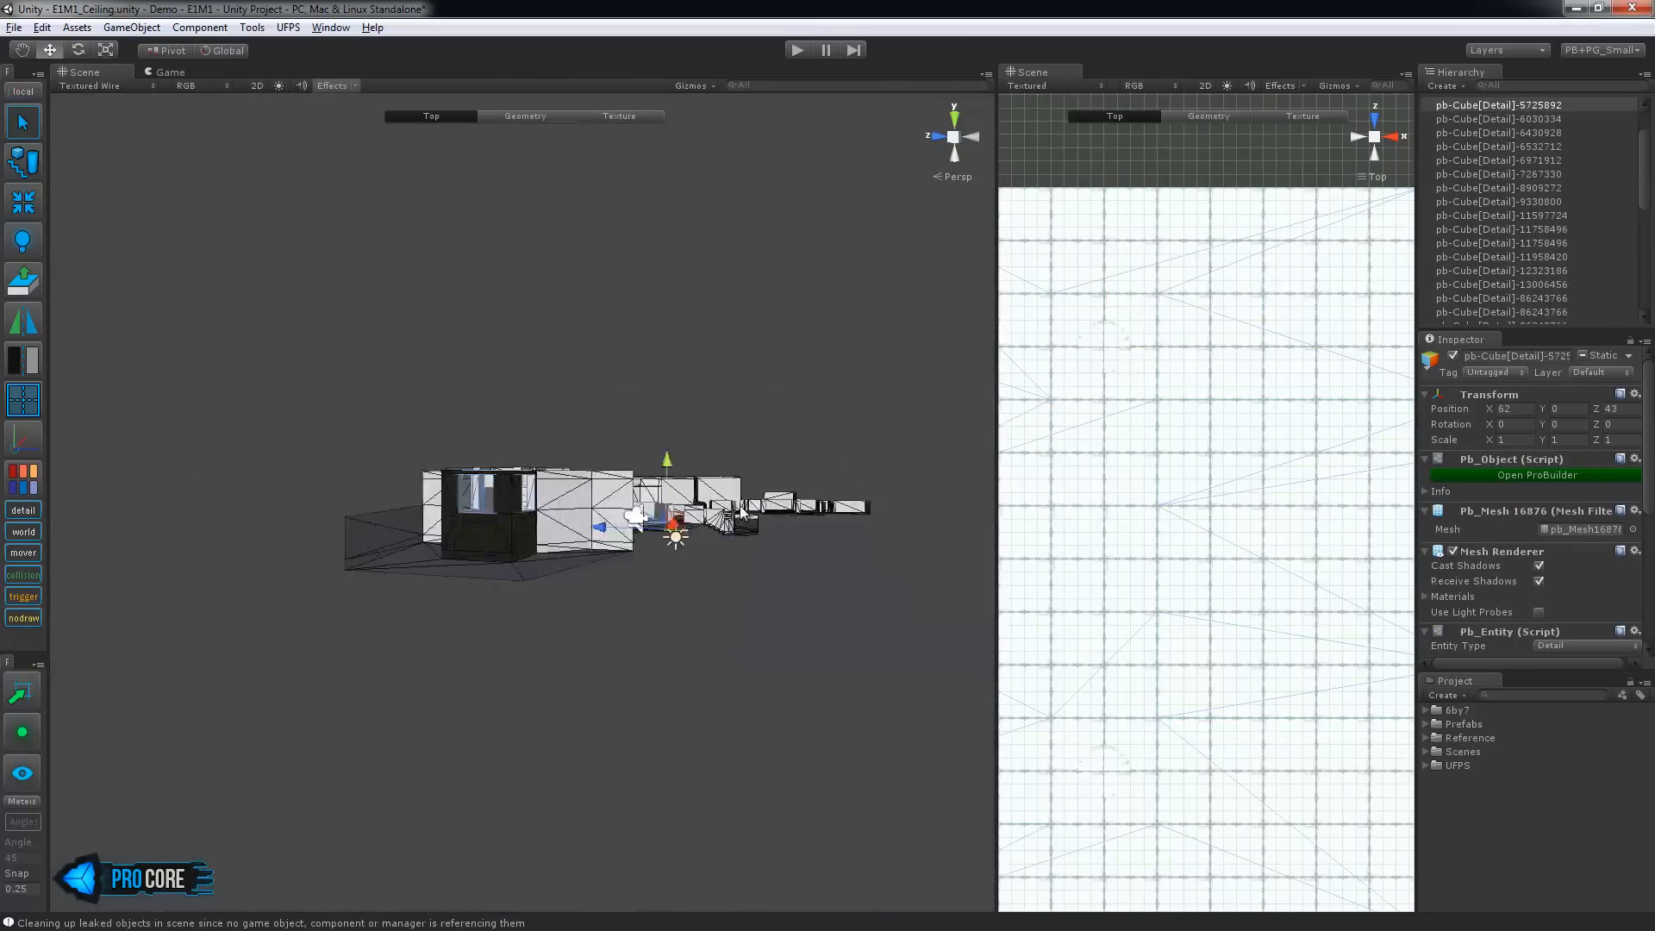
pyautogui.scroll(10, 776, 606)
pyautogui.keyDown('alt'); pyautogui.moveTo(703, 562); pyautogui.dragTo(715, 379); pyautogui.keyUp('alt')
pyautogui.press('f')
pyautogui.scroll(3, 715, 431)
pyautogui.keyDown('alt'); pyautogui.moveTo(690, 552); pyautogui.dragTo(502, 386); pyautogui.keyUp('alt')
pyautogui.click(498, 439)
pyautogui.press('f')
# Move the loose ceiling vertex along the wall's top edge onto the wall corner at the hallway opening
pyautogui.press('Escape')
pyautogui.press('g')
pyautogui.click(464, 304)
pyautogui.keyDown('alt'); pyautogui.moveTo(463, 307); pyautogui.dragTo(437, 445); pyautogui.keyUp('alt')
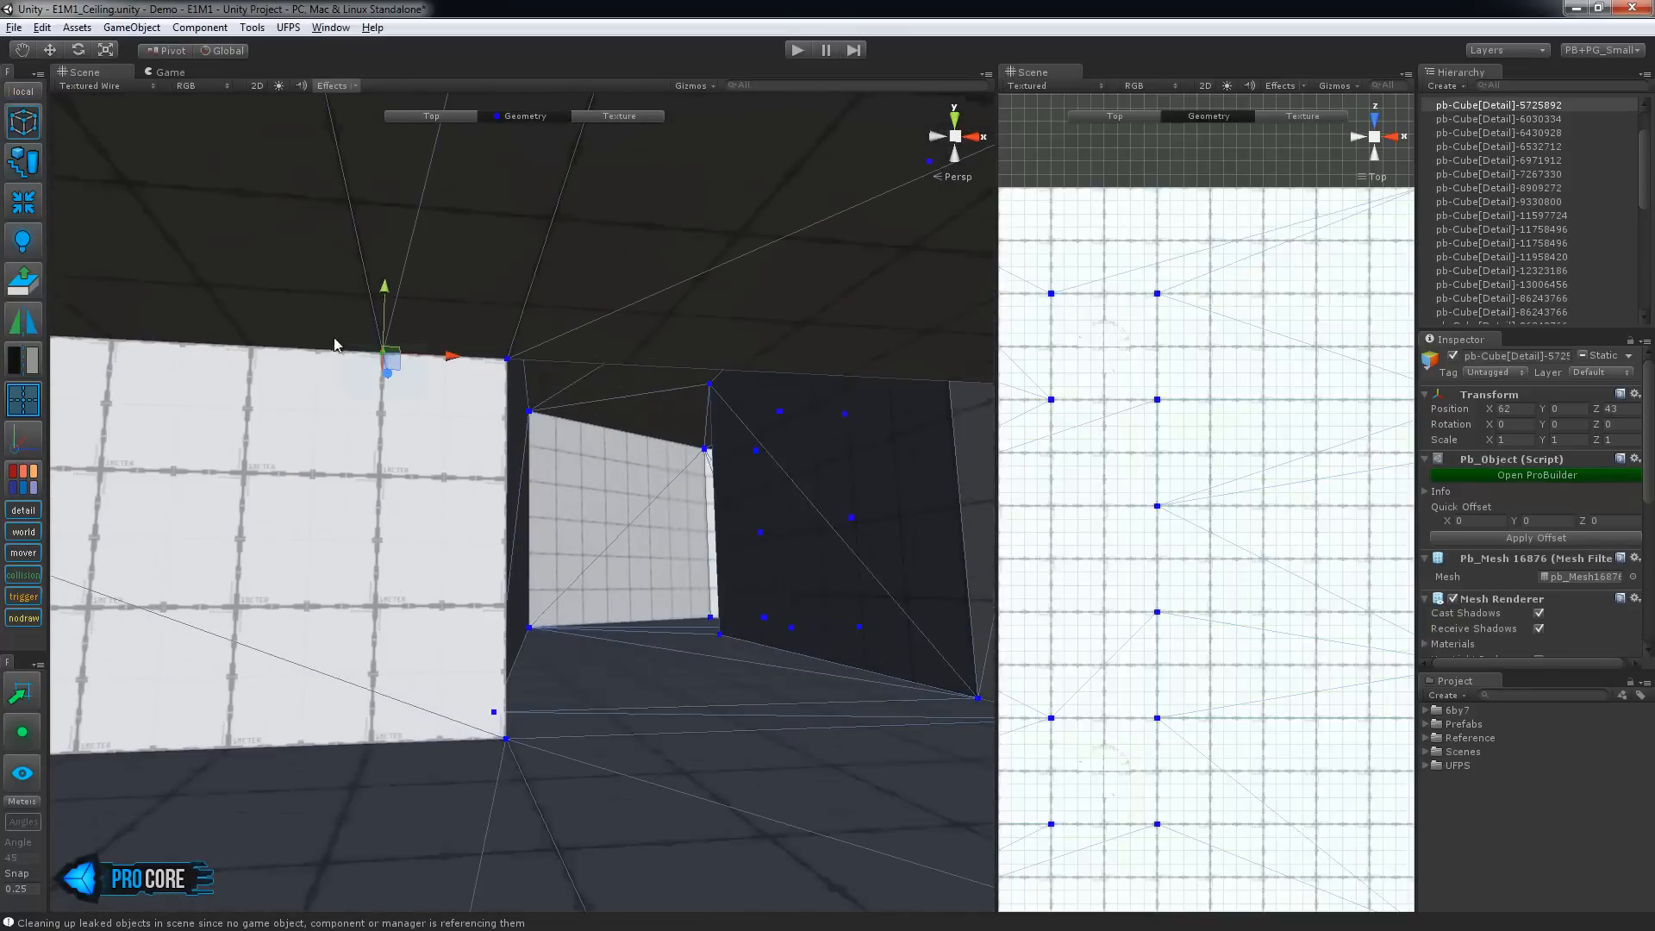
pyautogui.keyDown('alt'); pyautogui.moveTo(515, 406); pyautogui.dragTo(498, 435); pyautogui.keyUp('alt')
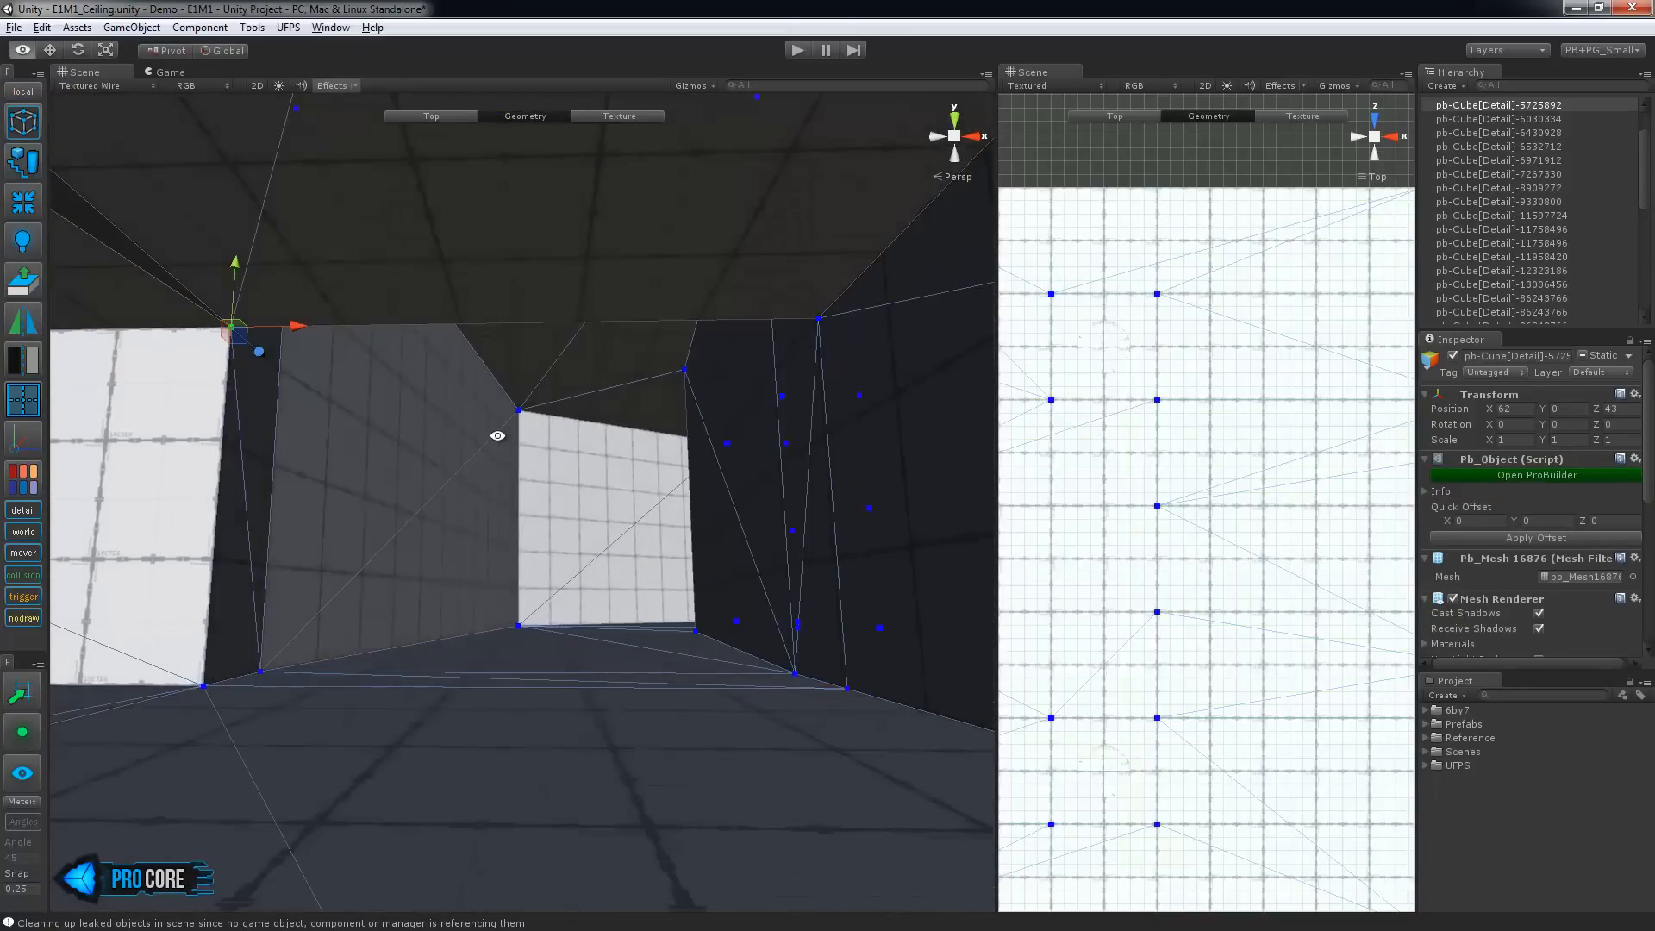
pyautogui.moveTo(350, 414); pyautogui.dragTo(504, 560, button='middle')
pyautogui.keyDown('alt'); pyautogui.moveTo(504, 560); pyautogui.dragTo(473, 583); pyautogui.keyUp('alt')
pyautogui.scroll(-3, 473, 584)
# Leave vertex editing and save the scene
pyautogui.press('Escape')
pyautogui.click(411, 380)
pyautogui.hotkey('ctrl', 's')
# Examine the large room with the free-standing partitions and select its wall mesh
pyautogui.moveTo(286, 502); pyautogui.dragTo(510, 402, button='middle')
pyautogui.keyDown('alt'); pyautogui.moveTo(510, 476); pyautogui.dragTo(591, 451); pyautogui.keyUp('alt')
pyautogui.scroll(3, 592, 451)
pyautogui.moveTo(591, 451); pyautogui.dragTo(543, 577, button='middle')
pyautogui.keyDown('alt'); pyautogui.moveTo(543, 577); pyautogui.dragTo(643, 432); pyautogui.keyUp('alt')
pyautogui.scroll(3, 567, 468)
pyautogui.click(813, 486)
pyautogui.keyDown('alt'); pyautogui.moveTo(813, 486); pyautogui.dragTo(650, 492); pyautogui.keyUp('alt')
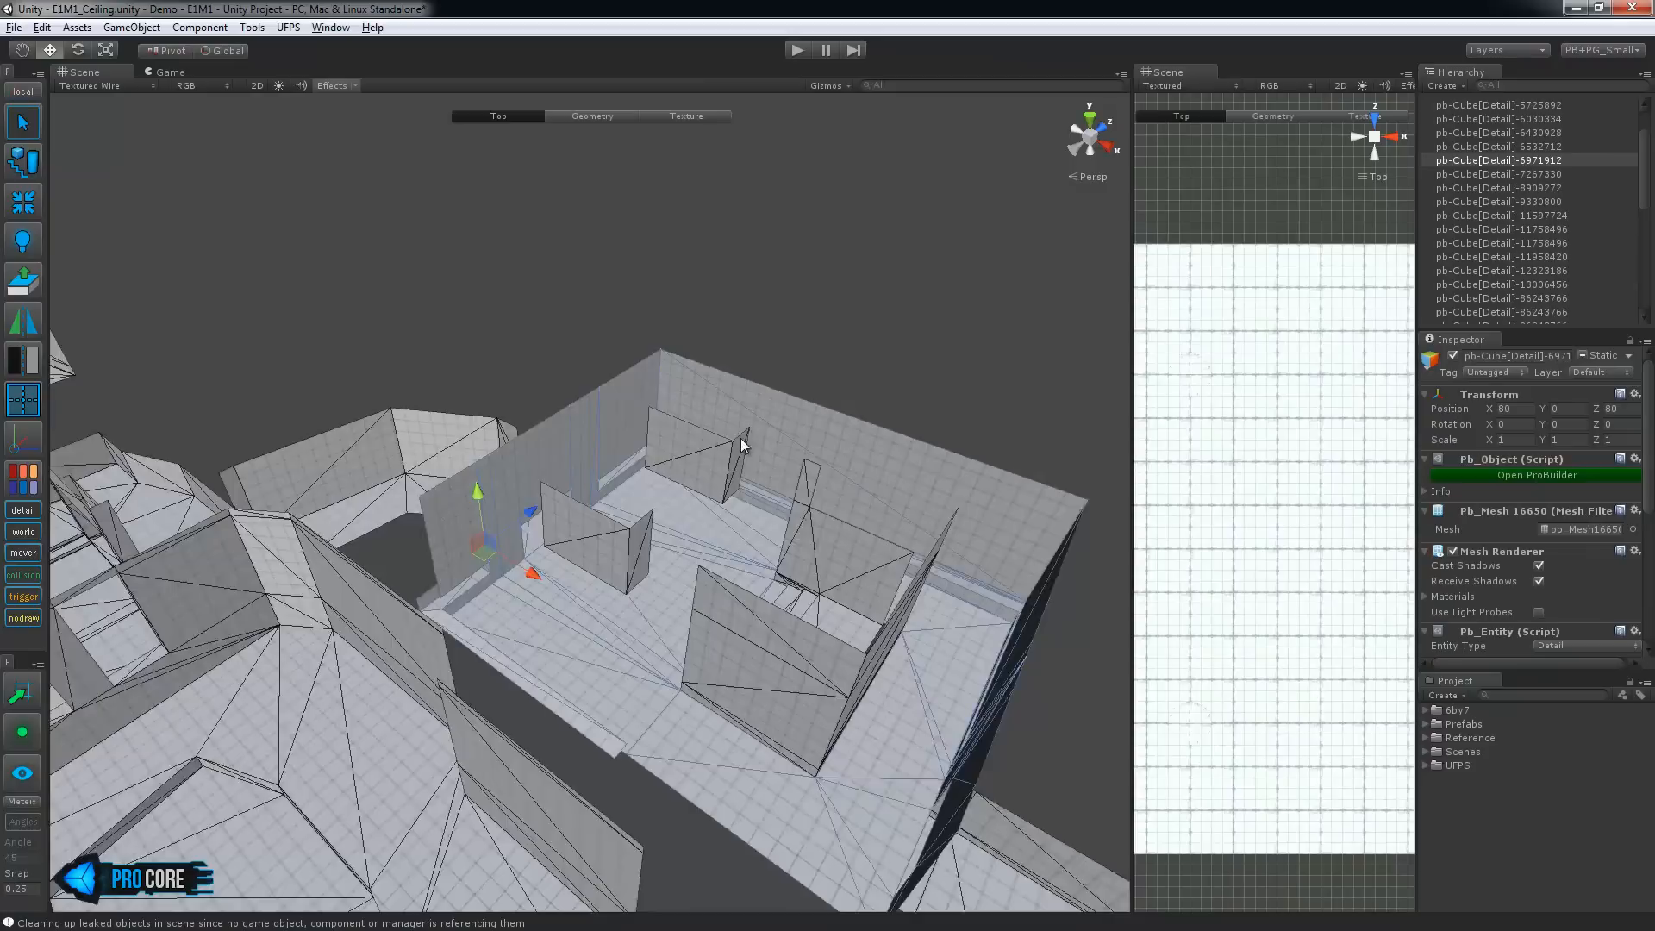
pyautogui.press('g')
pyautogui.press('h')
pyautogui.click(790, 303)
pyautogui.keyDown('alt'); pyautogui.moveTo(792, 310); pyautogui.dragTo(711, 510); pyautogui.keyUp('alt')
pyautogui.scroll(-2, 711, 510)
pyautogui.moveTo(711, 510); pyautogui.dragTo(466, 267, button='middle')
pyautogui.scroll(-3, 481, 505)
pyautogui.keyDown('alt'); pyautogui.moveTo(405, 328); pyautogui.dragTo(509, 422); pyautogui.keyUp('alt')
pyautogui.moveTo(508, 423); pyautogui.dragTo(630, 607, button='middle')
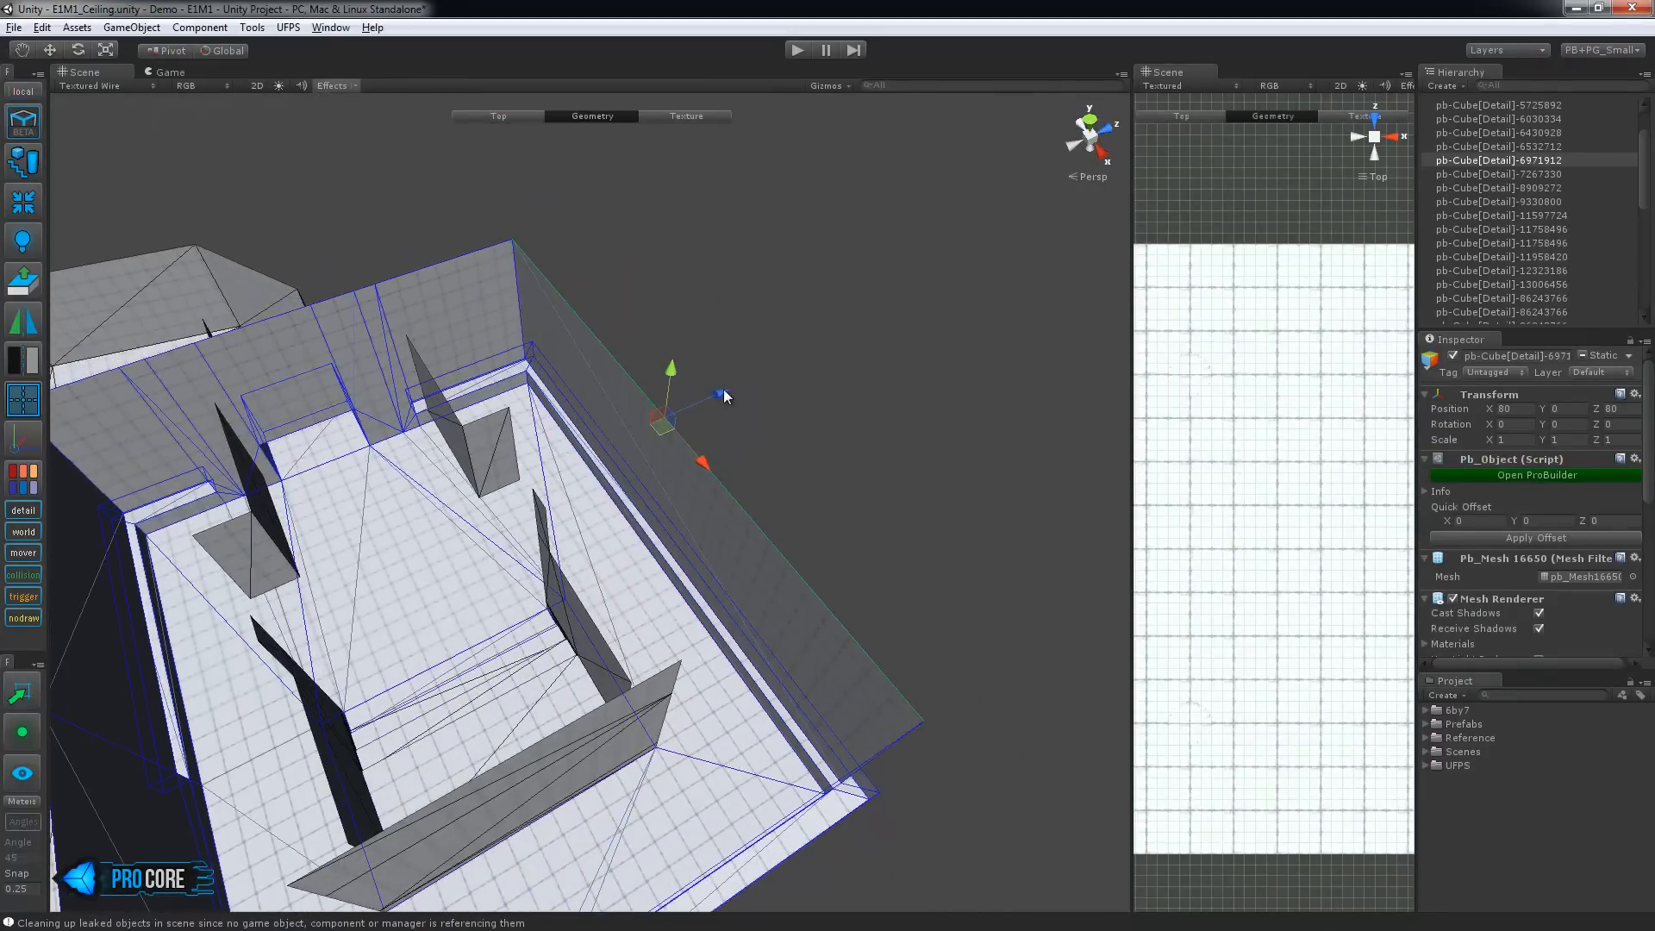
pyautogui.keyDown('alt'); pyautogui.moveTo(660, 431); pyautogui.dragTo(576, 417); pyautogui.keyUp('alt')
pyautogui.keyDown('alt'); pyautogui.moveTo(481, 359); pyautogui.dragTo(725, 364); pyautogui.keyUp('alt')
pyautogui.press('Escape')
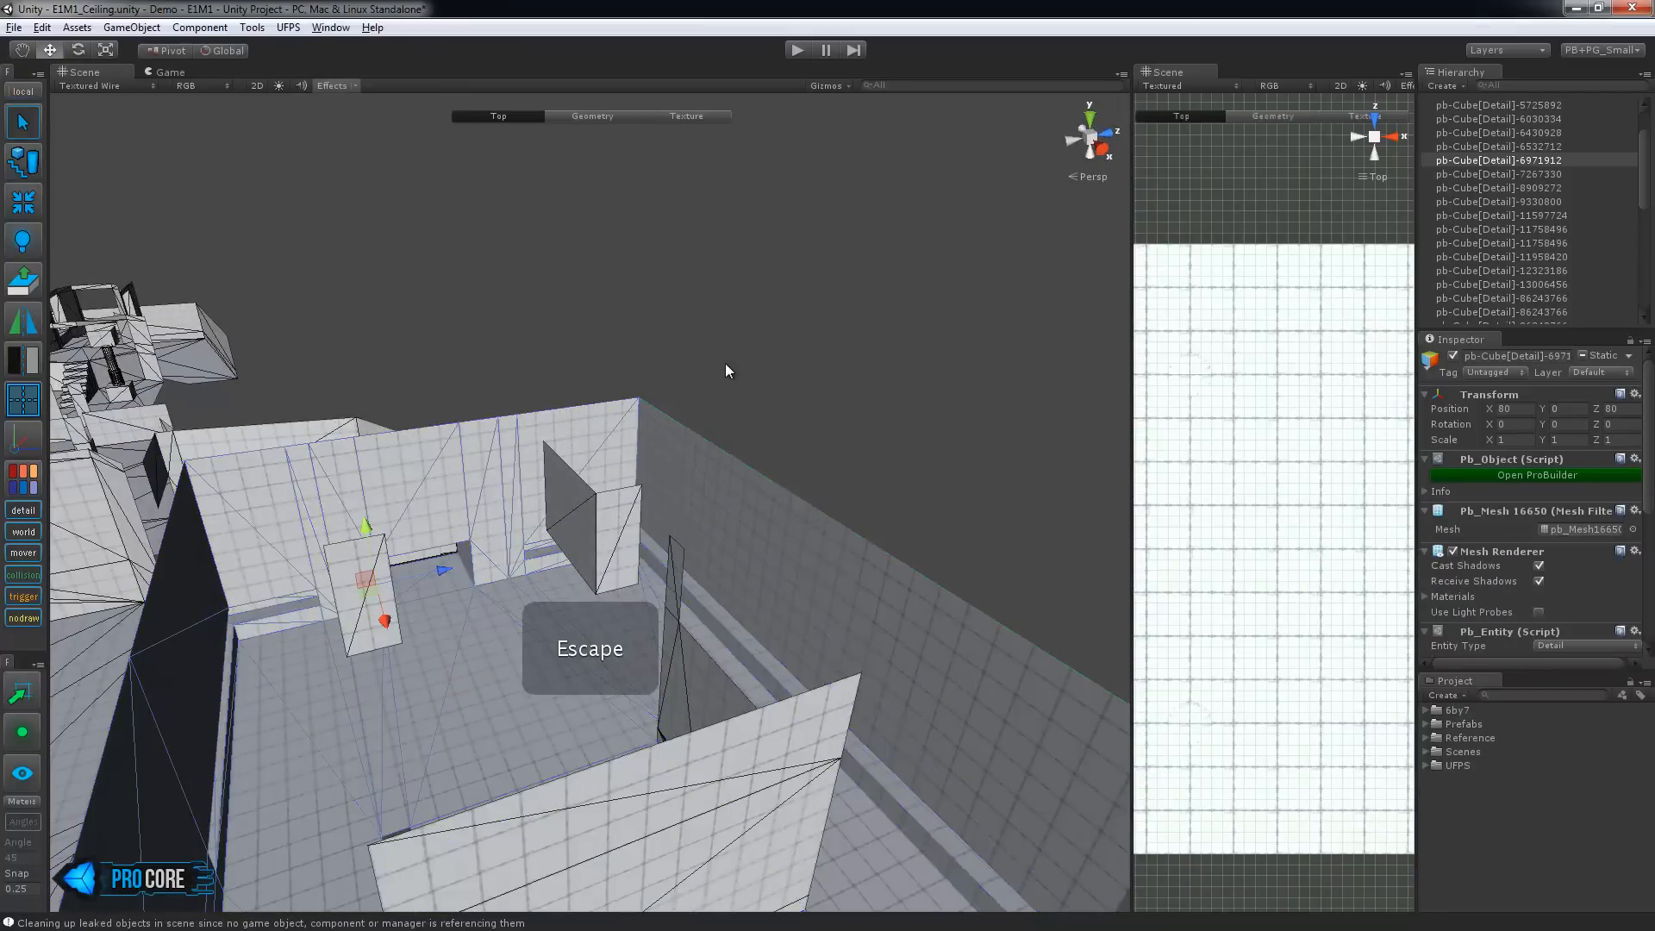
# Create a new cube and raise it above the floor of the partitioned room
pyautogui.hotkey('ctrl', 'k')
pyautogui.moveTo(590, 462); pyautogui.dragTo(612, 364)
pyautogui.keyDown('alt'); pyautogui.moveTo(727, 540); pyautogui.dragTo(1082, 559); pyautogui.keyUp('alt')
# Stretch the new cube's faces into a flat ceiling slab at the height of the room's outer walls
pyautogui.press('g')
pyautogui.press('h')
pyautogui.scroll(2, 604, 302)
pyautogui.moveTo(597, 312); pyautogui.dragTo(636, 431, button='middle')
pyautogui.click(649, 320)
pyautogui.keyDown('alt'); pyautogui.moveTo(649, 321); pyautogui.dragTo(750, 397); pyautogui.keyUp('alt')
pyautogui.keyDown('alt'); pyautogui.moveTo(729, 467); pyautogui.dragTo(748, 457); pyautogui.keyUp('alt')
pyautogui.moveTo(790, 395); pyautogui.dragTo(875, 493)
pyautogui.keyDown('alt'); pyautogui.moveTo(866, 508); pyautogui.dragTo(596, 508); pyautogui.keyUp('alt')
pyautogui.scroll(3, 591, 510)
# Fit the slab's end to the wall corner and extrude its end face along the outer wall
pyautogui.press('h')
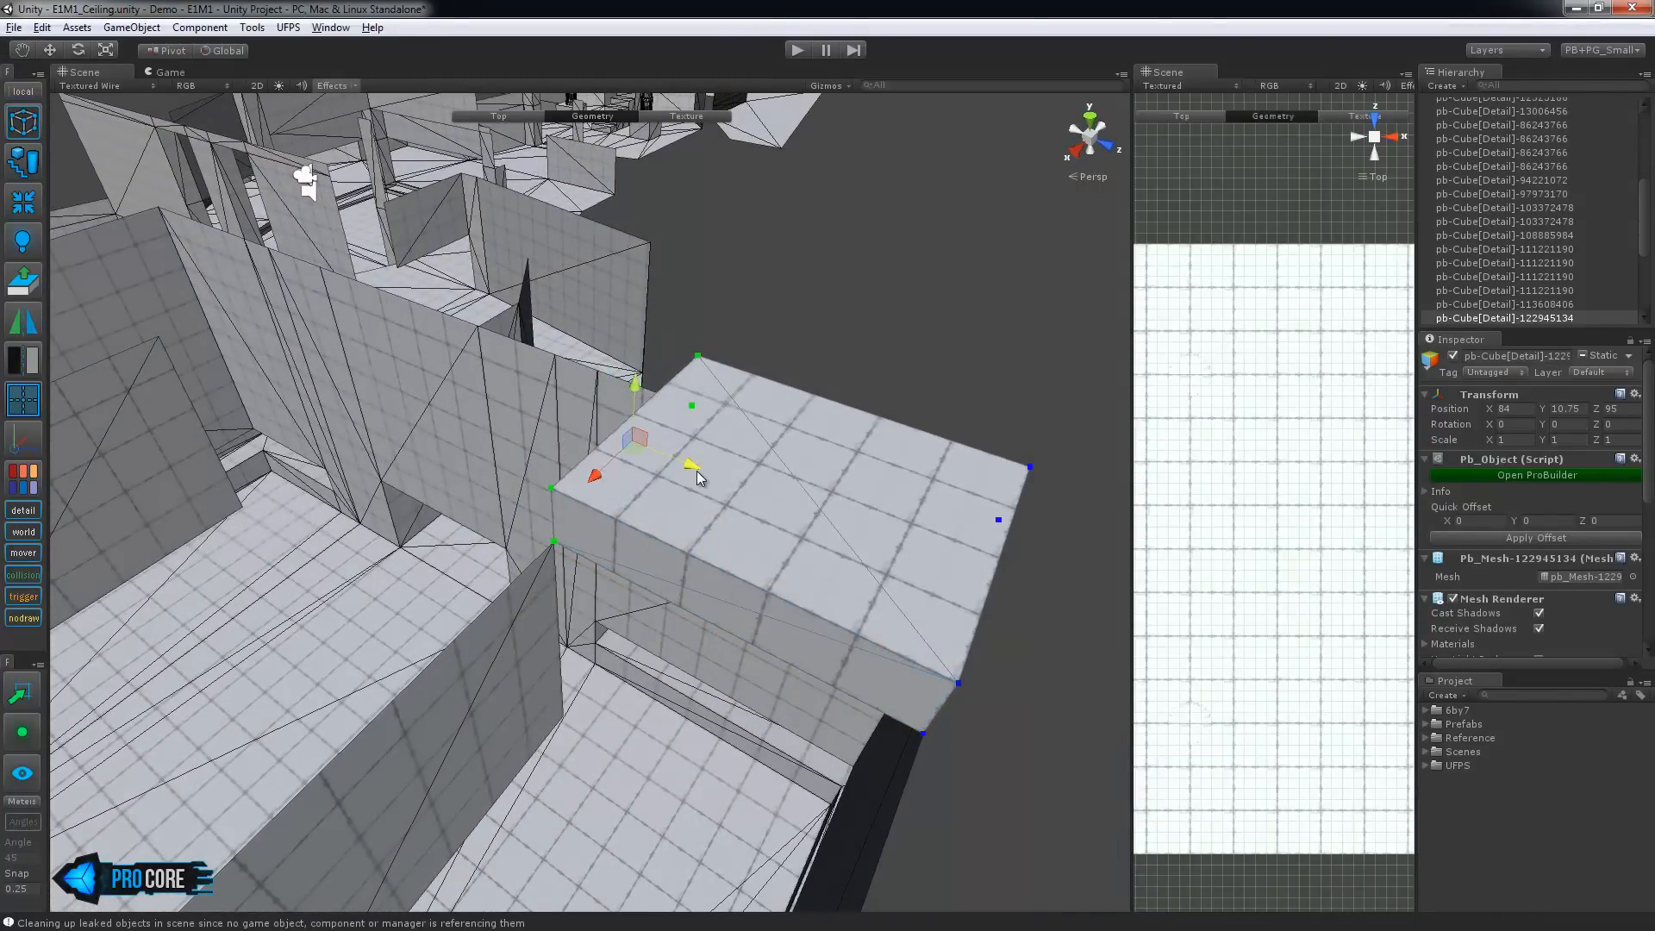
pyautogui.moveTo(849, 657); pyautogui.dragTo(816, 499, button='middle')
pyautogui.scroll(-3, 691, 635)
pyautogui.keyDown('alt'); pyautogui.moveTo(705, 580); pyautogui.dragTo(907, 571); pyautogui.keyUp('alt')
pyautogui.moveTo(906, 571); pyautogui.dragTo(658, 580, button='middle')
pyautogui.keyDown('alt'); pyautogui.moveTo(657, 580); pyautogui.dragTo(666, 483); pyautogui.keyUp('alt')
pyautogui.keyDown('shift'); pyautogui.moveTo(592, 413); pyautogui.dragTo(794, 472); pyautogui.keyUp('shift')
pyautogui.moveTo(795, 475); pyautogui.dragTo(624, 458, button='middle')
# Extrude the ceiling slab further along the outer walls and around the room's next corner
pyautogui.keyDown('shift'); pyautogui.moveTo(581, 437); pyautogui.dragTo(968, 583); pyautogui.keyUp('shift')
pyautogui.moveTo(968, 584); pyautogui.dragTo(757, 595, button='middle')
pyautogui.keyDown('alt'); pyautogui.moveTo(757, 595); pyautogui.dragTo(805, 603); pyautogui.keyUp('alt')
pyautogui.keyDown('shift'); pyautogui.moveTo(646, 427); pyautogui.dragTo(841, 353); pyautogui.keyUp('shift')
pyautogui.keyDown('alt'); pyautogui.moveTo(913, 474); pyautogui.dragTo(920, 831); pyautogui.keyUp('alt')
pyautogui.moveTo(921, 831); pyautogui.dragTo(888, 681, button='middle')
pyautogui.keyDown('alt'); pyautogui.moveTo(888, 681); pyautogui.dragTo(1052, 552); pyautogui.keyUp('alt')
pyautogui.moveTo(1051, 552); pyautogui.dragTo(755, 554, button='middle')
pyautogui.keyDown('alt'); pyautogui.moveTo(754, 555); pyautogui.dragTo(896, 638); pyautogui.keyUp('alt')
pyautogui.moveTo(897, 638); pyautogui.dragTo(795, 345, button='middle')
# Select the slab's next end face and extrude it along the remaining walls towards the start of the ceiling ring
pyautogui.click(795, 351)
pyautogui.moveTo(983, 582); pyautogui.dragTo(613, 523, button='middle')
pyautogui.keyDown('alt'); pyautogui.moveTo(612, 523); pyautogui.dragTo(818, 526); pyautogui.keyUp('alt')
pyautogui.keyDown('shift'); pyautogui.moveTo(393, 394); pyautogui.dragTo(668, 477); pyautogui.keyUp('shift')
pyautogui.moveTo(802, 617); pyautogui.dragTo(643, 556, button='middle')
pyautogui.keyDown('alt'); pyautogui.moveTo(642, 556); pyautogui.dragTo(593, 527); pyautogui.keyUp('alt')
pyautogui.moveTo(471, 363); pyautogui.dragTo(503, 582)
pyautogui.keyDown('shift'); pyautogui.moveTo(248, 319); pyautogui.dragTo(729, 445); pyautogui.keyUp('shift')
# Delete the two facing end faces at the gap in the ceiling ring
pyautogui.keyDown('alt'); pyautogui.moveTo(697, 563); pyautogui.dragTo(967, 436); pyautogui.keyUp('alt')
pyautogui.moveTo(969, 434); pyautogui.dragTo(757, 446, button='middle')
pyautogui.scroll(4, 780, 448)
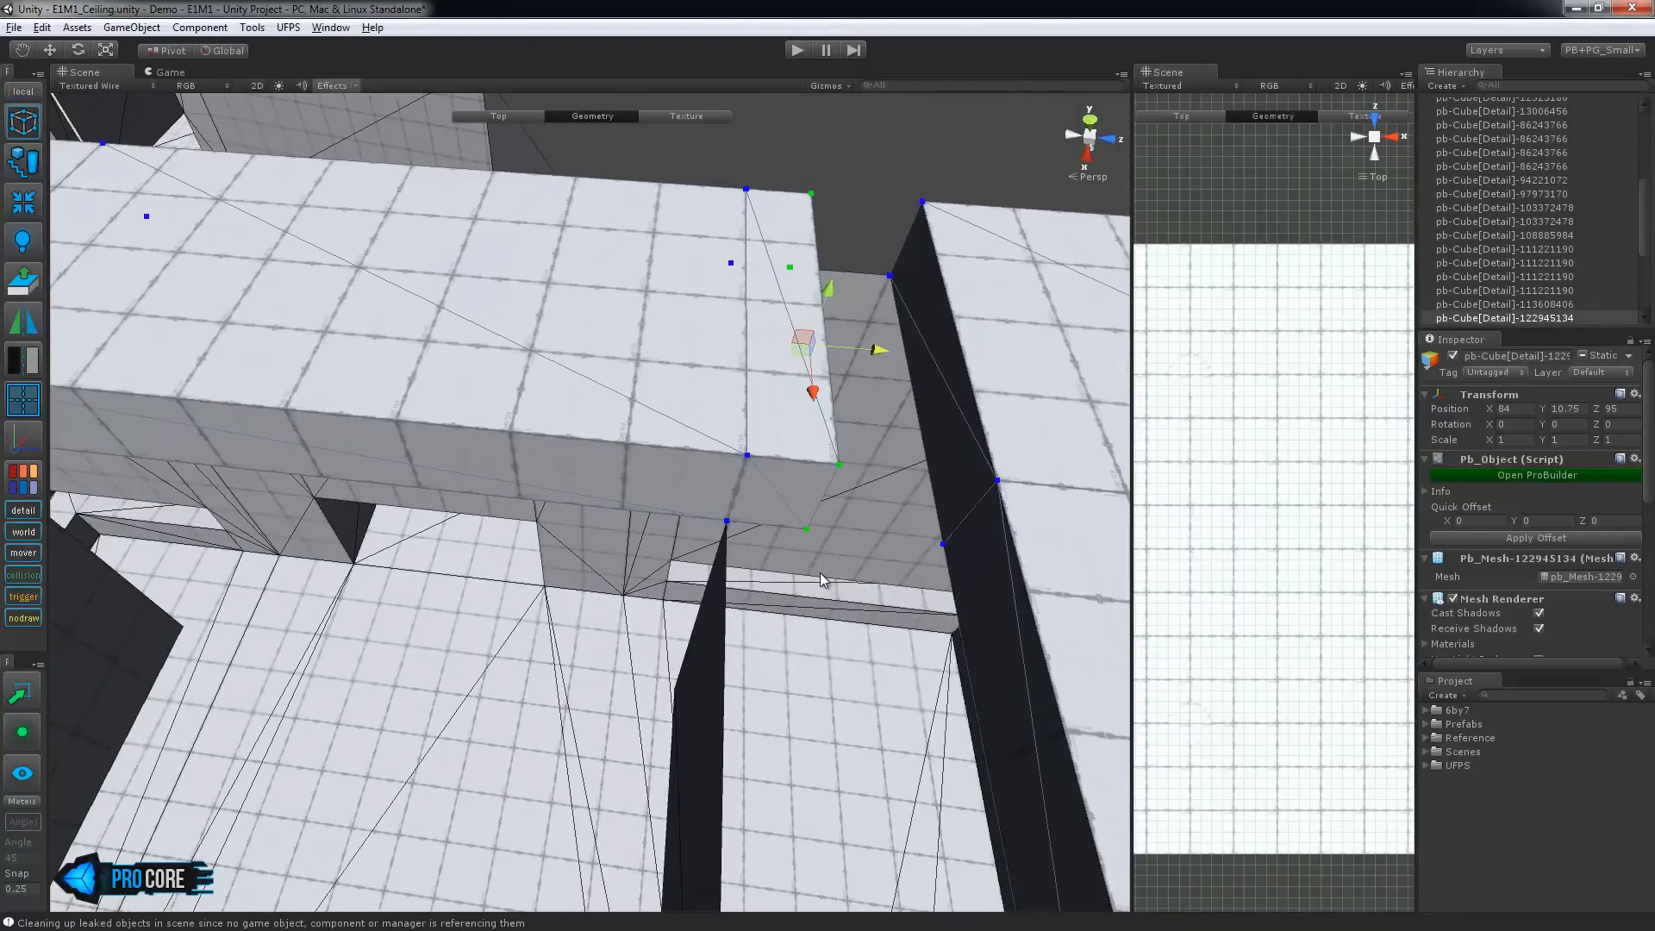
pyautogui.press('BackSpace')
pyautogui.click(950, 437)
pyautogui.press('BackSpace')
# Move the open slab end's vertices across the gap onto the opposite slab end and weld them
pyautogui.click(806, 266)
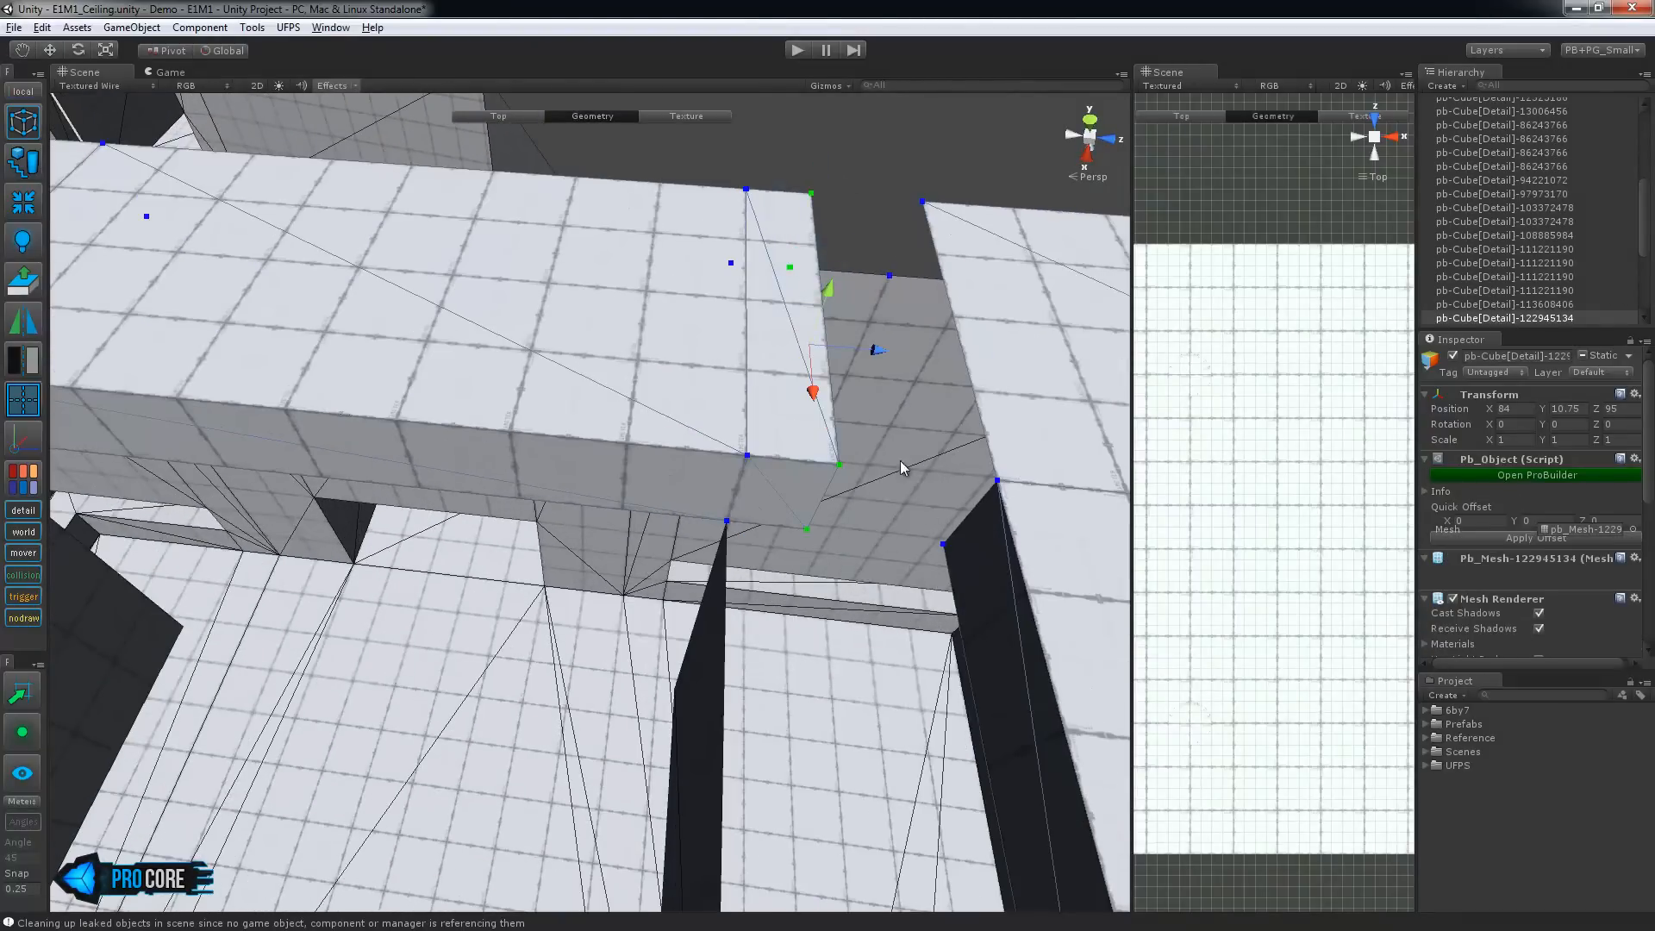
pyautogui.moveTo(883, 356); pyautogui.dragTo(999, 378)
pyautogui.scroll(-4, 845, 563)
pyautogui.hotkey('alt', 'v')
pyautogui.moveTo(341, 478); pyautogui.dragTo(647, 460, button='middle')
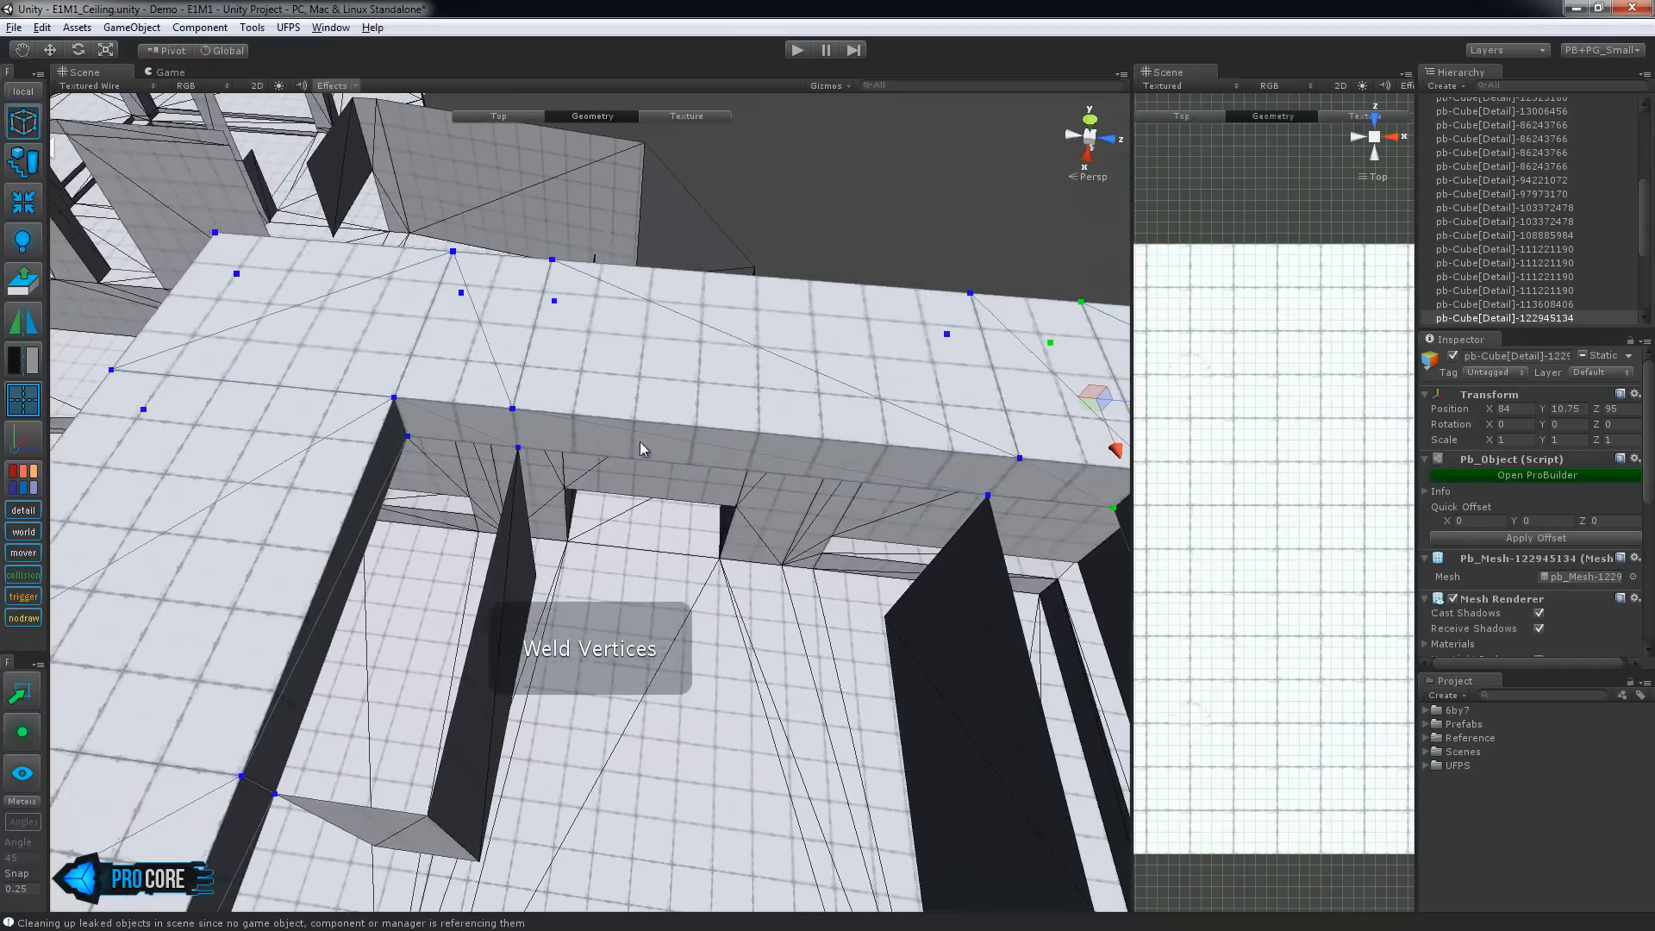
# Select the inner side faces of the ceiling ring and try to extrude them across the room
pyautogui.keyDown('alt'); pyautogui.moveTo(783, 669); pyautogui.dragTo(717, 483); pyautogui.keyUp('alt')
pyautogui.keyDown('shift'); pyautogui.click(826, 460); pyautogui.keyUp('shift')
pyautogui.keyDown('shift'); pyautogui.moveTo(852, 391); pyautogui.dragTo(609, 472); pyautogui.keyUp('shift')
pyautogui.hotkey('ctrl', 'z')
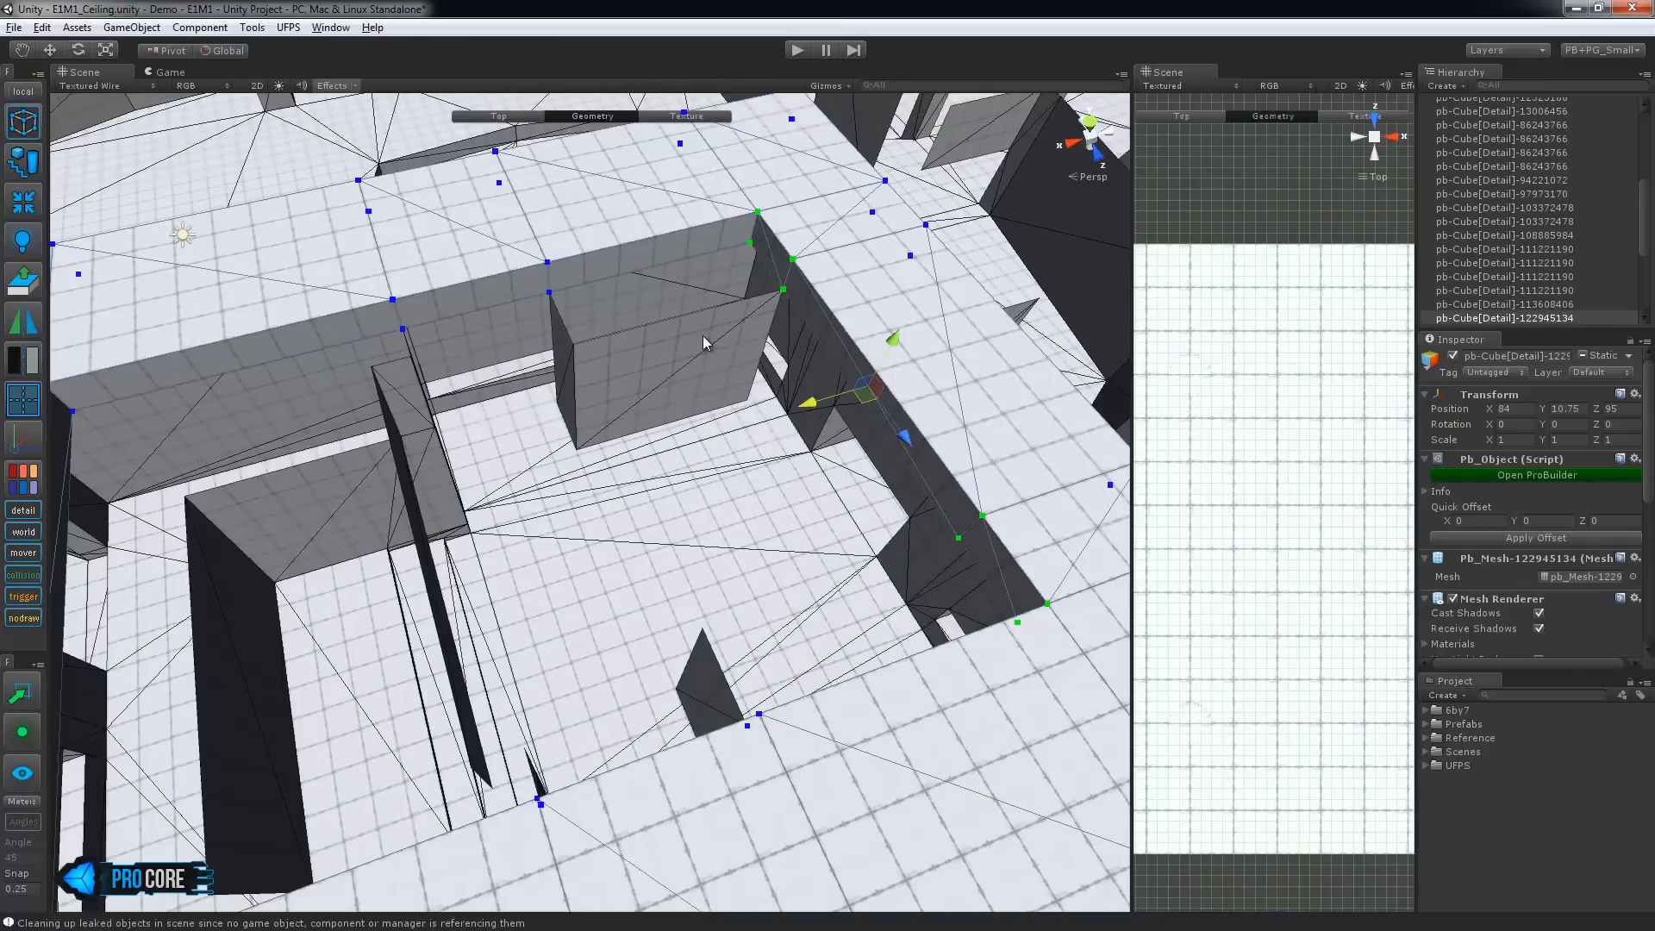
# Select the inner side faces around the ceiling ring's opening in face mode and delete them
pyautogui.press('h')
pyautogui.press('h')
pyautogui.click(679, 243)
pyautogui.keyDown('shift'); pyautogui.click(496, 289); pyautogui.keyUp('shift')
pyautogui.moveTo(469, 383); pyautogui.dragTo(806, 341, button='middle')
pyautogui.keyDown('shift'); pyautogui.click(741, 278); pyautogui.keyUp('shift')
pyautogui.keyDown('alt'); pyautogui.moveTo(759, 280); pyautogui.dragTo(146, 293); pyautogui.keyUp('alt')
pyautogui.keyDown('shift'); pyautogui.click(431, 250); pyautogui.keyUp('shift')
pyautogui.keyDown('shift'); pyautogui.click(207, 180); pyautogui.keyUp('shift')
pyautogui.keyDown('alt'); pyautogui.moveTo(827, 310); pyautogui.dragTo(215, 392); pyautogui.keyUp('alt')
pyautogui.keyDown('shift'); pyautogui.click(288, 387); pyautogui.keyUp('shift')
pyautogui.keyDown('alt'); pyautogui.moveTo(586, 387); pyautogui.dragTo(354, 410); pyautogui.keyUp('alt')
pyautogui.press('BackSpace')
# Select the inner side faces along one side of the ceiling opening and extrude them over the room
pyautogui.moveTo(455, 375); pyautogui.dragTo(605, 358, button='middle')
pyautogui.click(602, 295)
pyautogui.keyDown('shift'); pyautogui.click(479, 402); pyautogui.keyUp('shift')
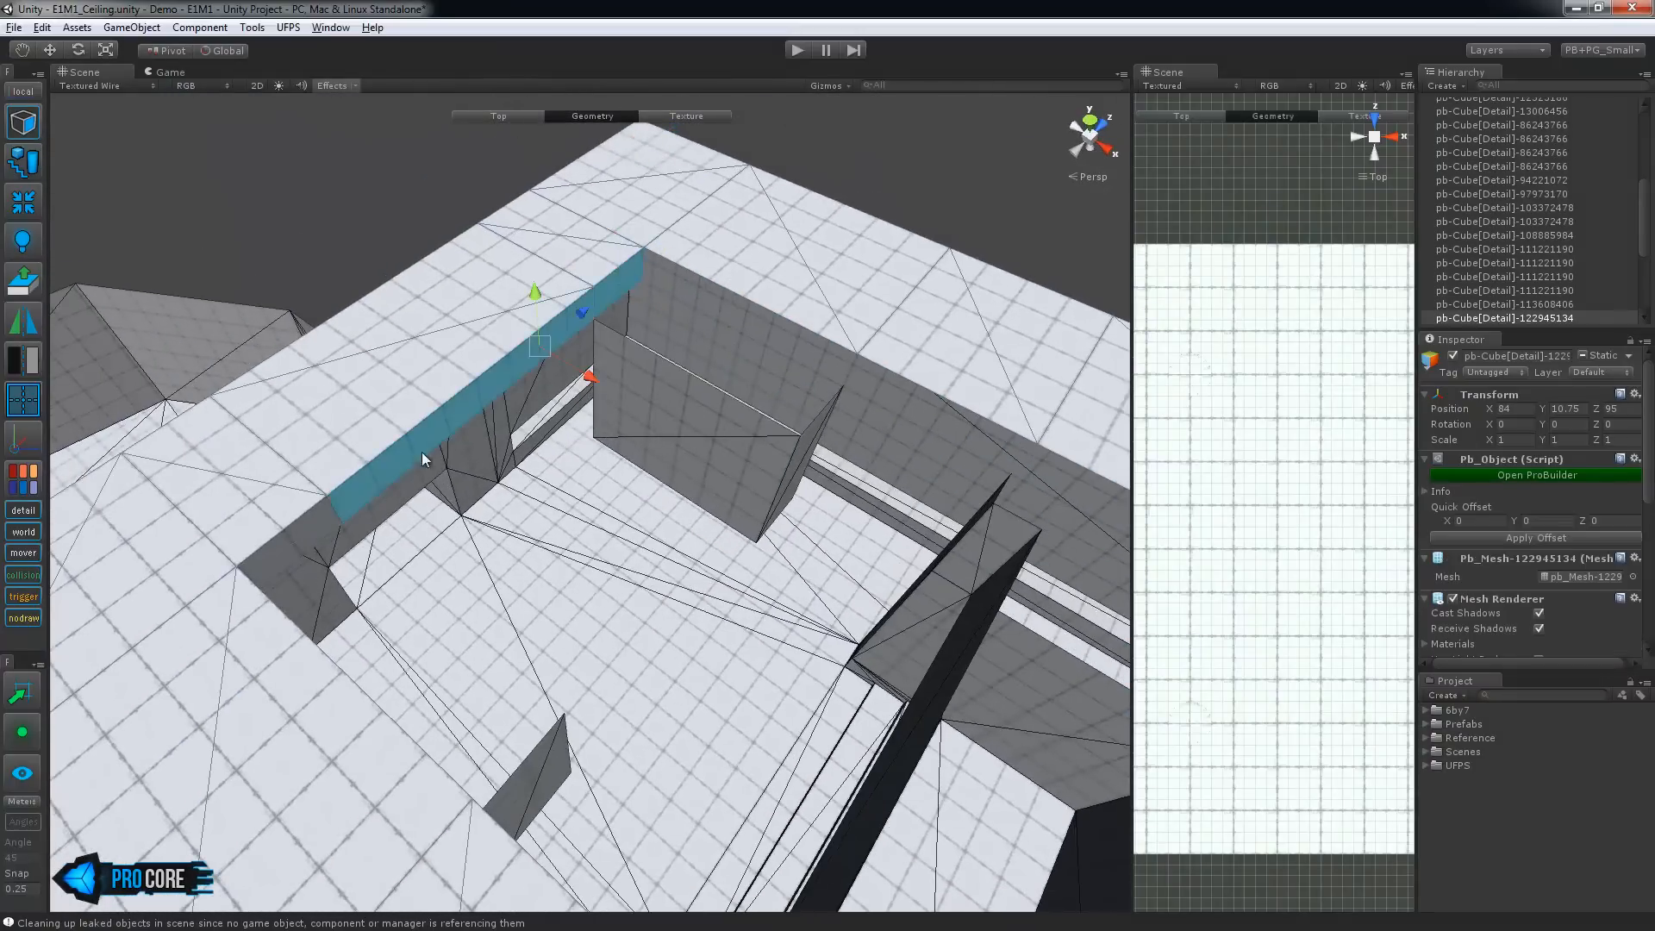
pyautogui.keyDown('alt'); pyautogui.moveTo(431, 534); pyautogui.dragTo(887, 409); pyautogui.keyUp('alt')
pyautogui.keyDown('shift'); pyautogui.moveTo(671, 375); pyautogui.dragTo(931, 512); pyautogui.keyUp('shift')
pyautogui.keyDown('shift'); pyautogui.moveTo(797, 420); pyautogui.dragTo(815, 514); pyautogui.keyUp('shift')
# Select the ceiling slab's outward-facing top and side faces and delete them
pyautogui.moveTo(815, 514); pyautogui.dragTo(783, 546, button='middle')
pyautogui.scroll(8, 784, 545)
pyautogui.keyDown('alt'); pyautogui.moveTo(784, 546); pyautogui.dragTo(740, 373); pyautogui.keyUp('alt')
pyautogui.moveTo(739, 374); pyautogui.dragTo(713, 409, button='middle')
pyautogui.press('h')
pyautogui.keyDown('alt'); pyautogui.moveTo(713, 408); pyautogui.dragTo(770, 478); pyautogui.keyUp('alt')
pyautogui.press('h')
pyautogui.click(708, 494)
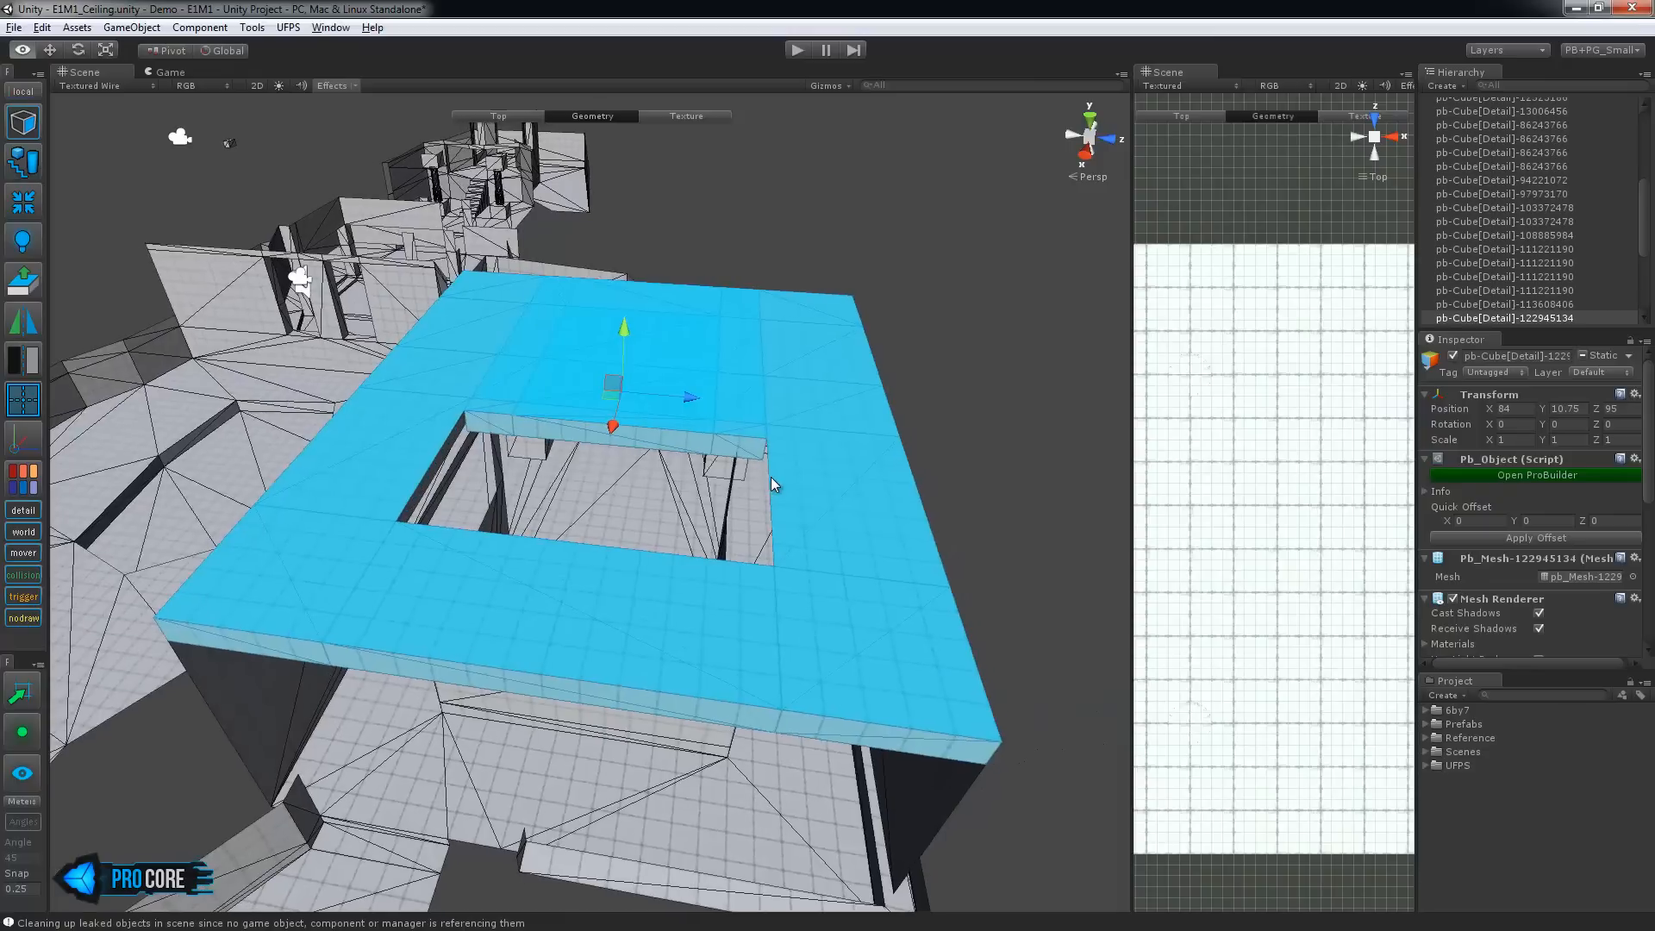
pyautogui.click(728, 355)
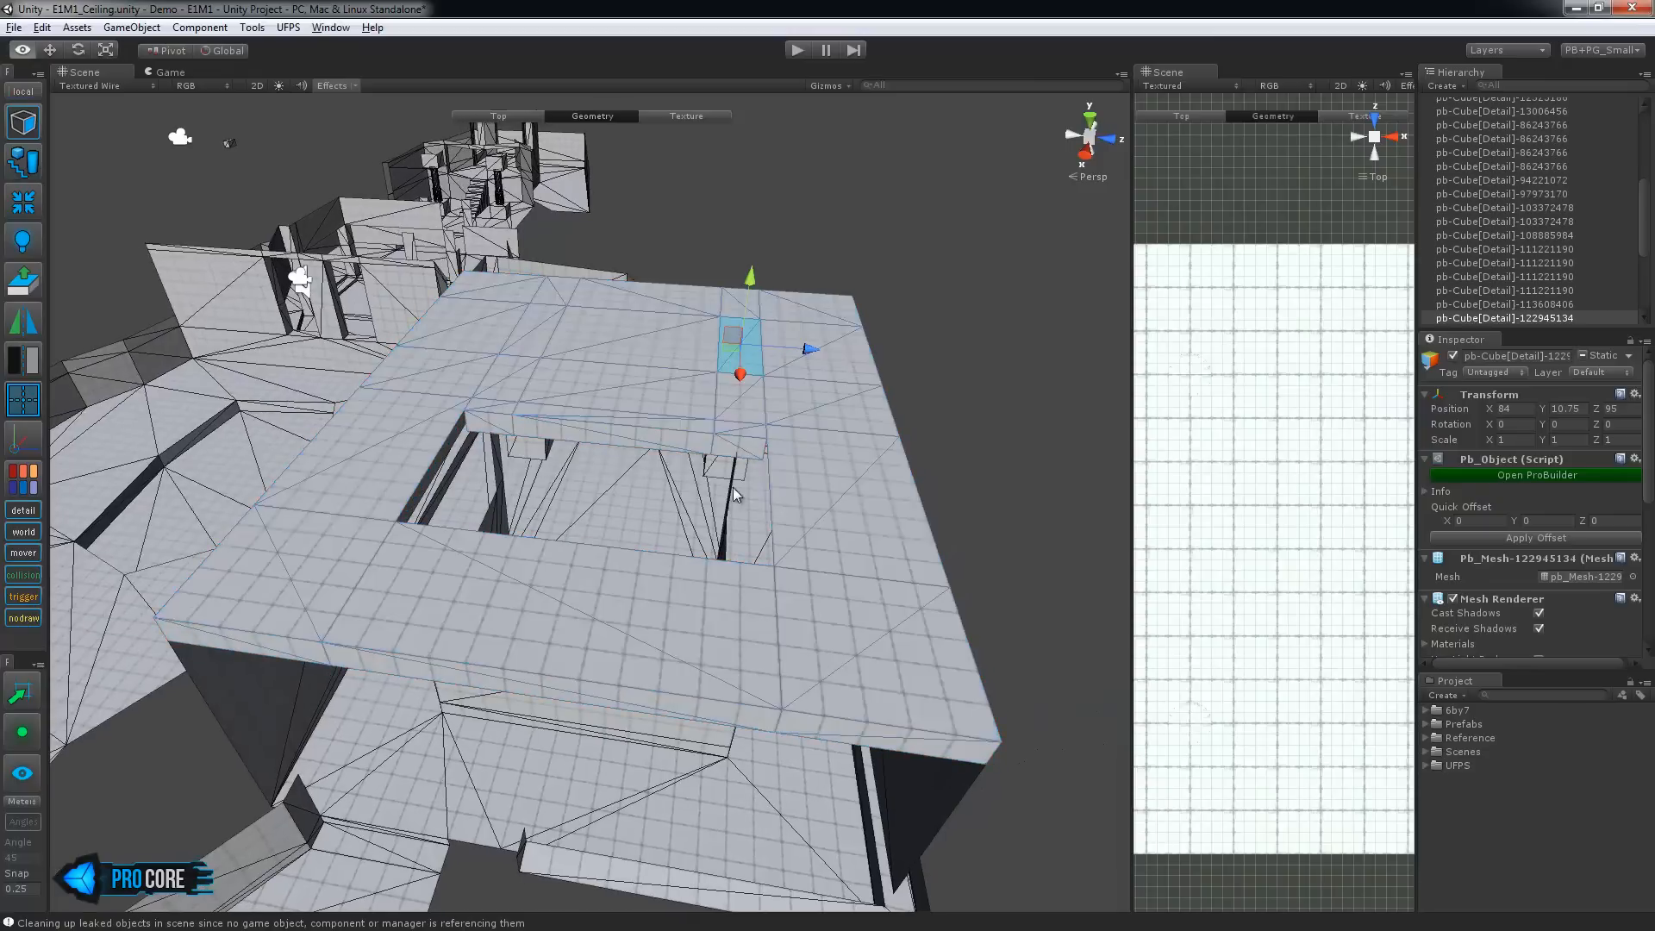
pyautogui.keyDown('alt'); pyautogui.moveTo(734, 486); pyautogui.dragTo(761, 380); pyautogui.keyUp('alt')
pyautogui.keyDown('alt'); pyautogui.moveTo(916, 228); pyautogui.dragTo(758, 341); pyautogui.keyUp('alt')
pyautogui.click(1074, 145)
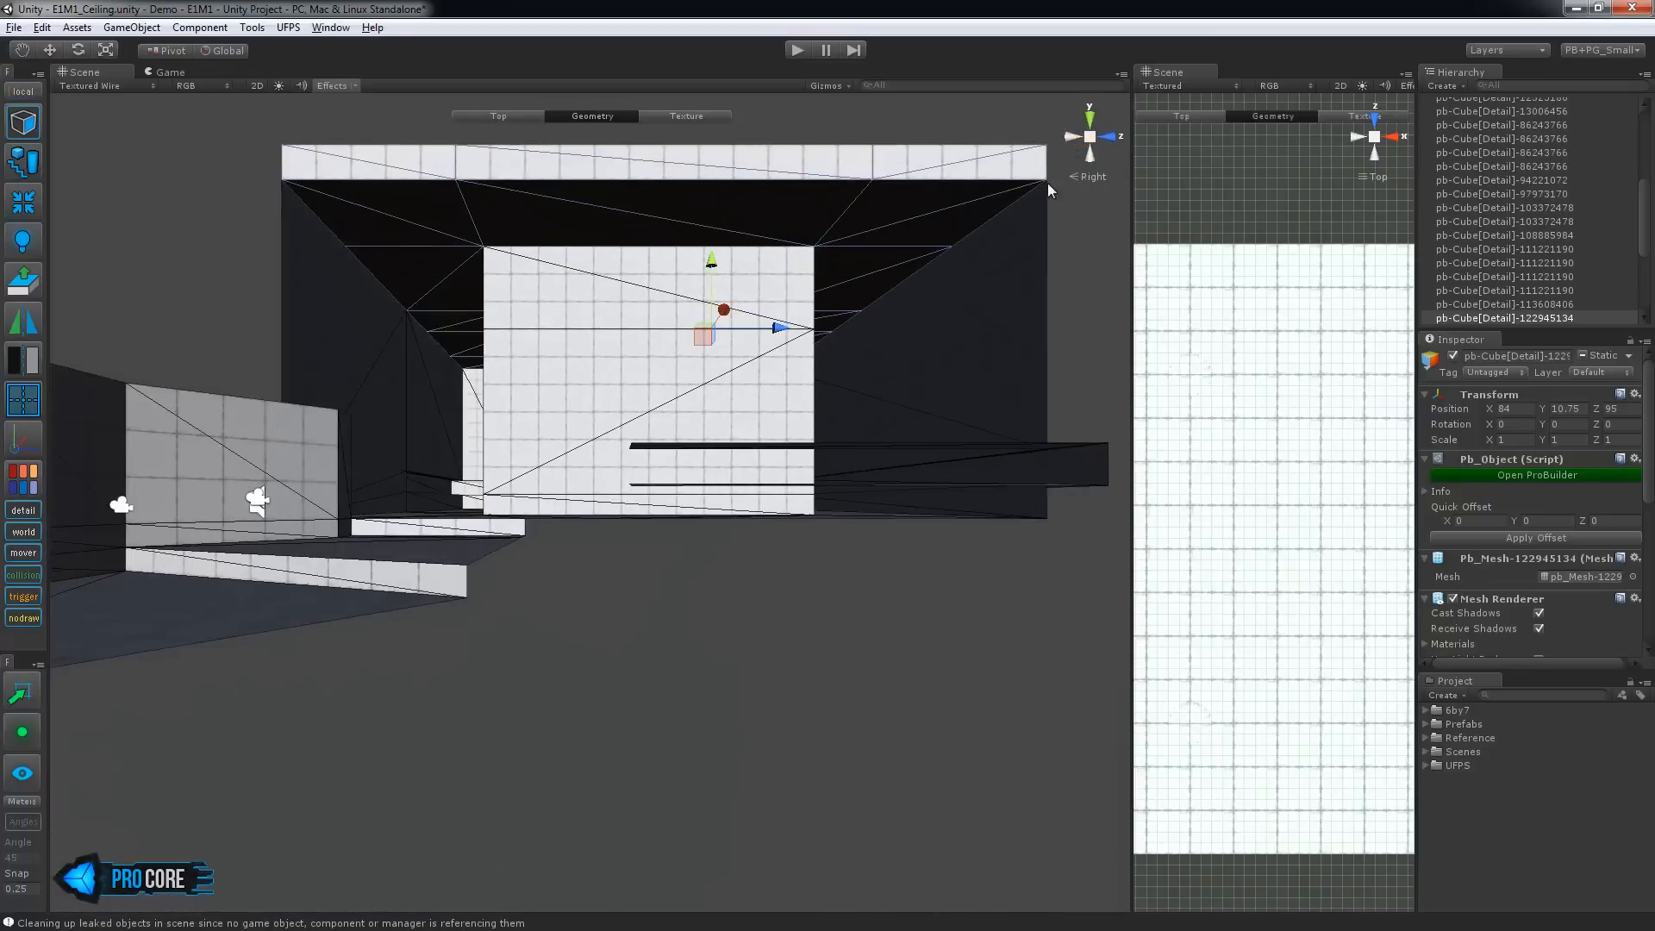
pyautogui.click(1074, 176)
pyautogui.keyDown('alt'); pyautogui.moveTo(428, 339); pyautogui.dragTo(815, 458); pyautogui.keyUp('alt')
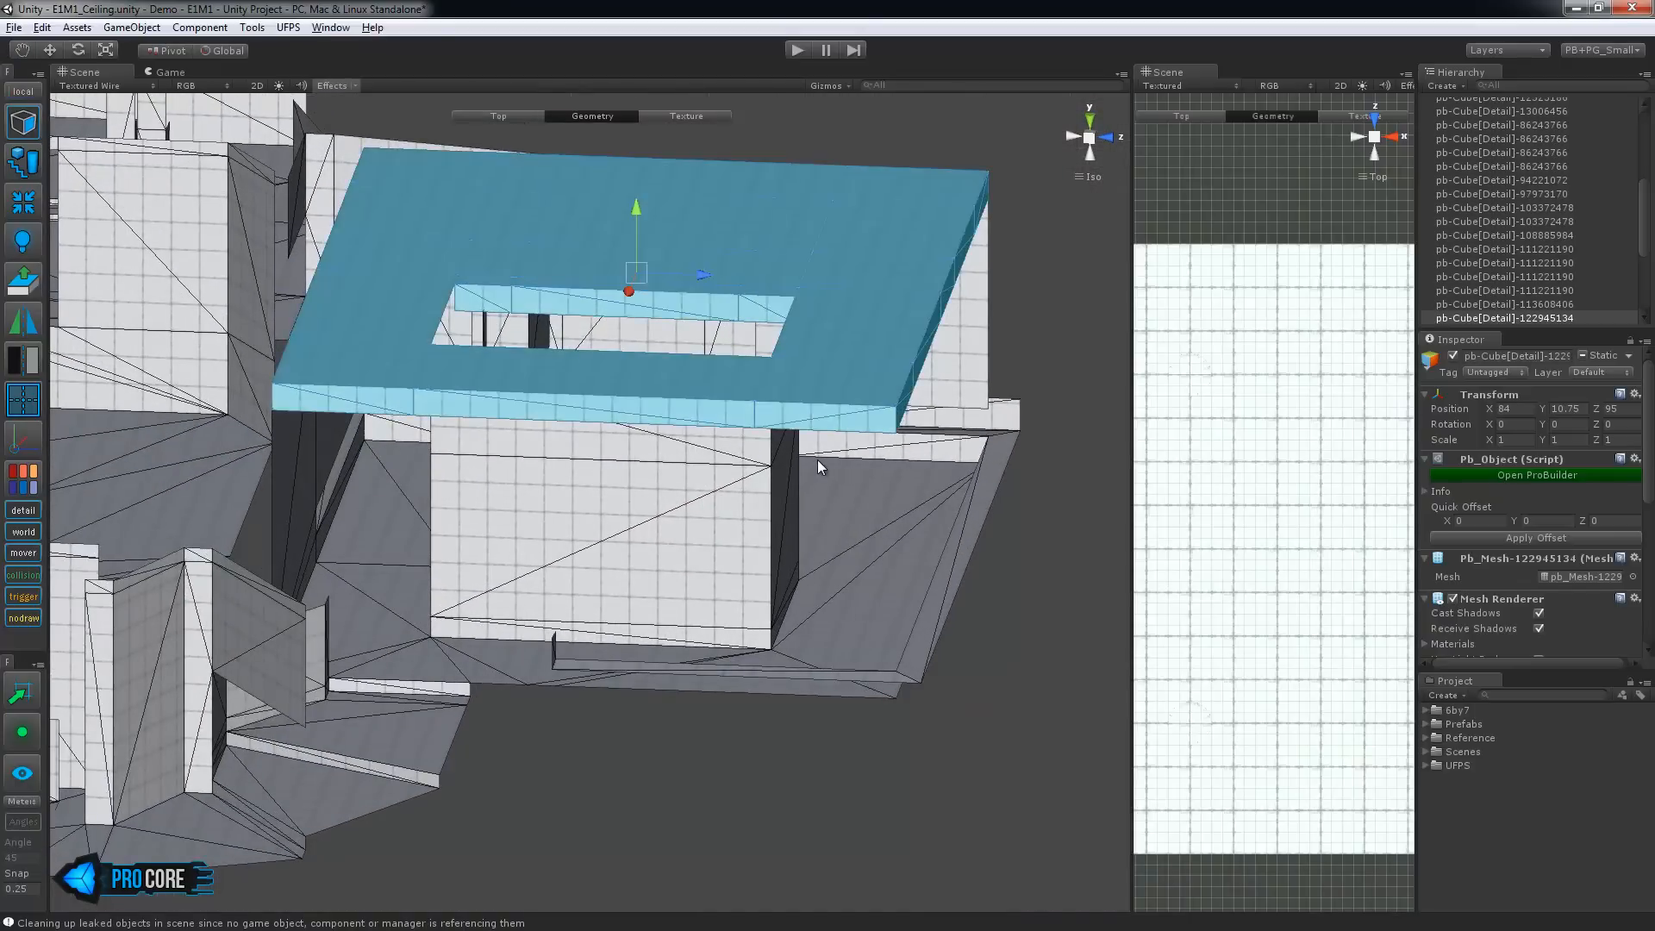
pyautogui.keyDown('alt'); pyautogui.moveTo(942, 407); pyautogui.dragTo(759, 379); pyautogui.keyUp('alt')
pyautogui.press('BackSpace')
# Box-select the ceiling underside's vertices near the partition and align them with the partition corners
pyautogui.scroll(5, 753, 545)
pyautogui.click(1086, 143)
pyautogui.click(1087, 141)
pyautogui.keyDown('alt'); pyautogui.moveTo(483, 551); pyautogui.dragTo(671, 408); pyautogui.keyUp('alt')
pyautogui.press('g')
pyautogui.press('g')
pyautogui.press('g')
pyautogui.press('g')
pyautogui.press('h')
pyautogui.moveTo(512, 355); pyautogui.dragTo(556, 385)
pyautogui.keyDown('alt'); pyautogui.moveTo(557, 385); pyautogui.dragTo(521, 419); pyautogui.keyUp('alt')
pyautogui.moveTo(586, 428); pyautogui.dragTo(888, 510)
pyautogui.keyDown('alt'); pyautogui.moveTo(888, 511); pyautogui.dragTo(869, 505); pyautogui.keyUp('alt')
pyautogui.moveTo(805, 441); pyautogui.dragTo(535, 587)
pyautogui.keyDown('alt'); pyautogui.moveTo(668, 617); pyautogui.dragTo(542, 488); pyautogui.keyUp('alt')
# Connect the two facing ceiling edges between the partition corners and collapse the new vertex into the adjacent one
pyautogui.press('h')
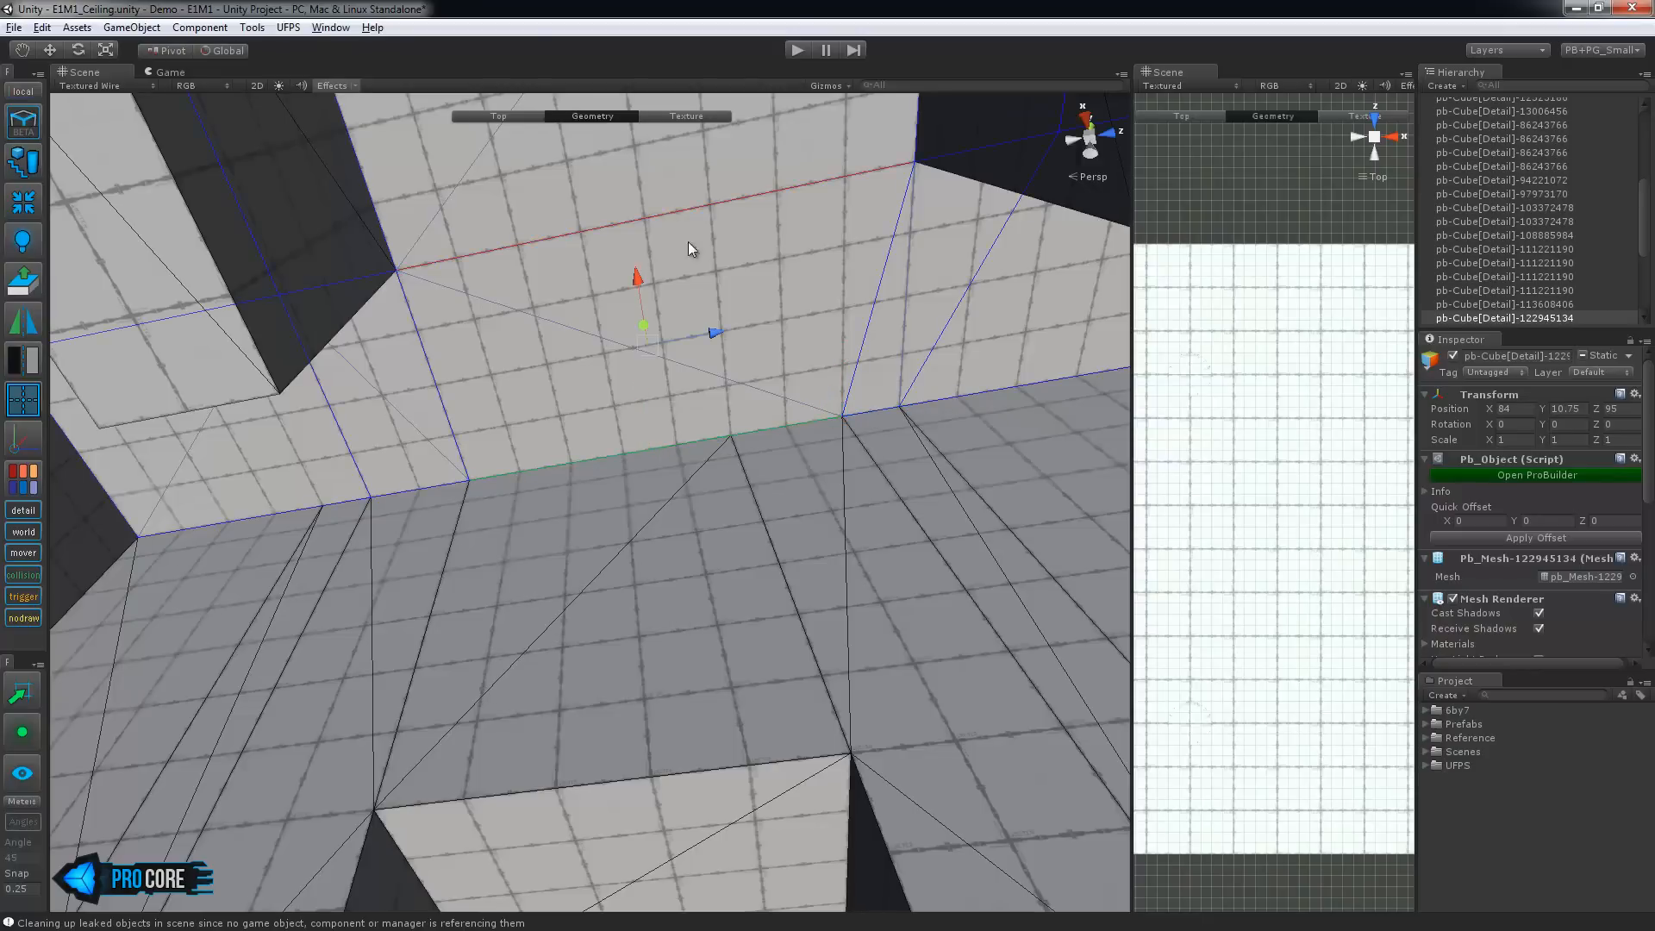
pyautogui.keyDown('alt'); pyautogui.moveTo(655, 468); pyautogui.dragTo(676, 494); pyautogui.keyUp('alt')
pyautogui.press('h')
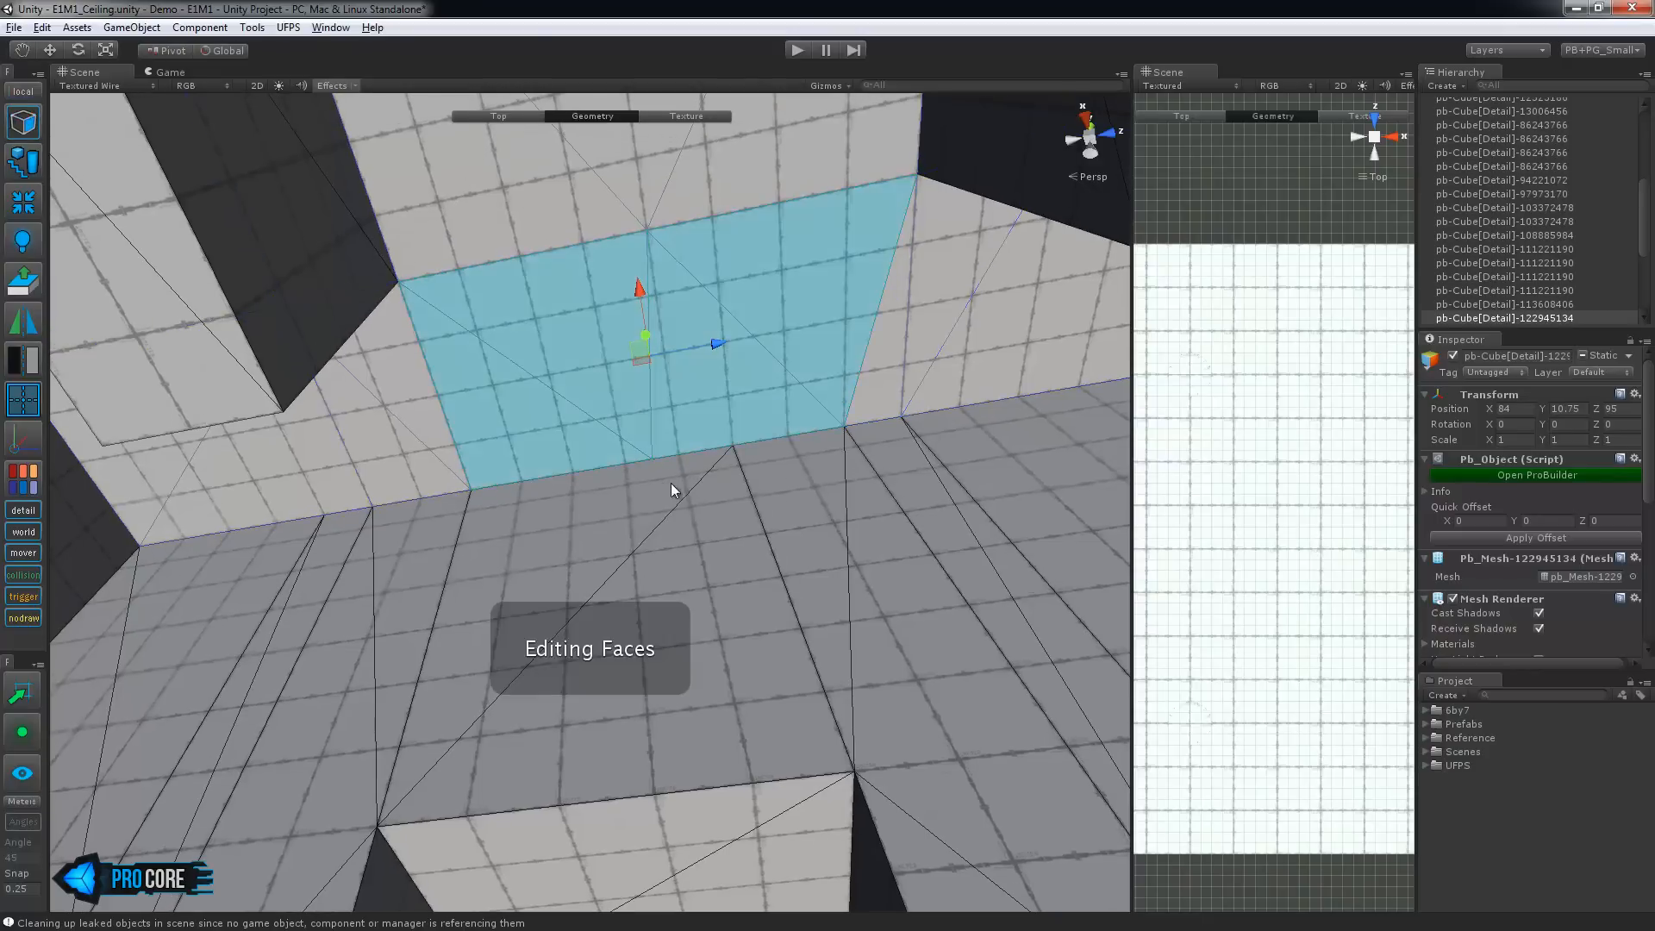
pyautogui.keyDown('alt'); pyautogui.moveTo(705, 277); pyautogui.dragTo(755, 385); pyautogui.keyUp('alt')
pyautogui.moveTo(688, 306); pyautogui.dragTo(731, 443)
pyautogui.hotkey('alt', 'c')
# Connect the opposite edges of the next ceiling face and collapse the new inner vertex into the pillar corner
pyautogui.press('h')
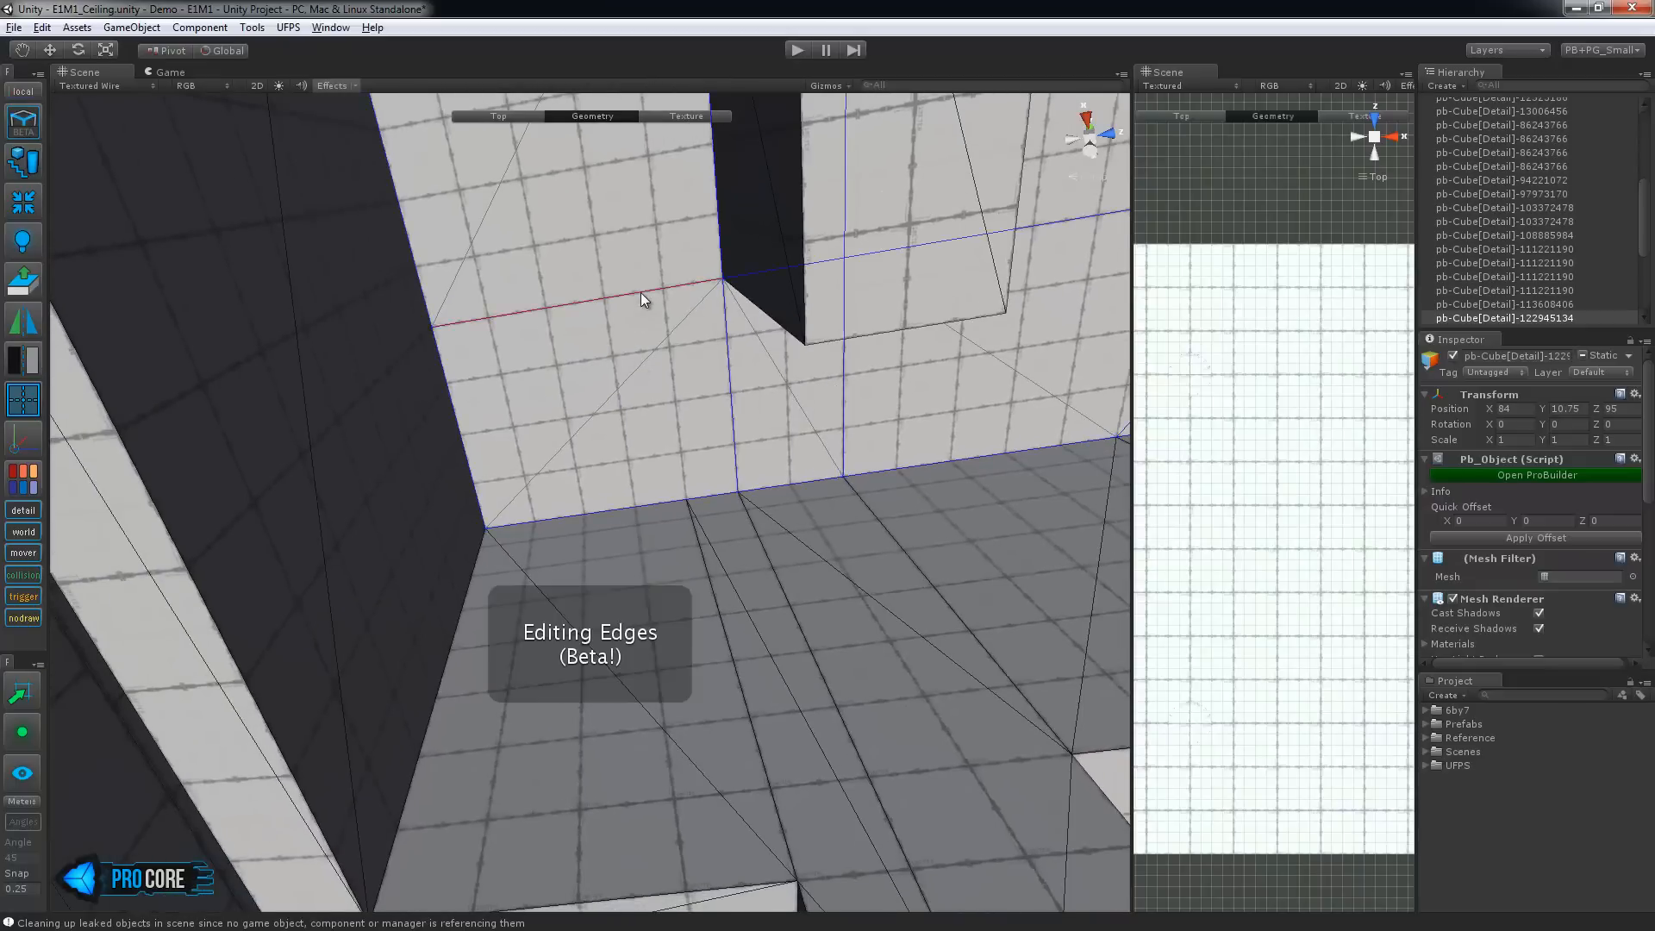
pyautogui.click(606, 502)
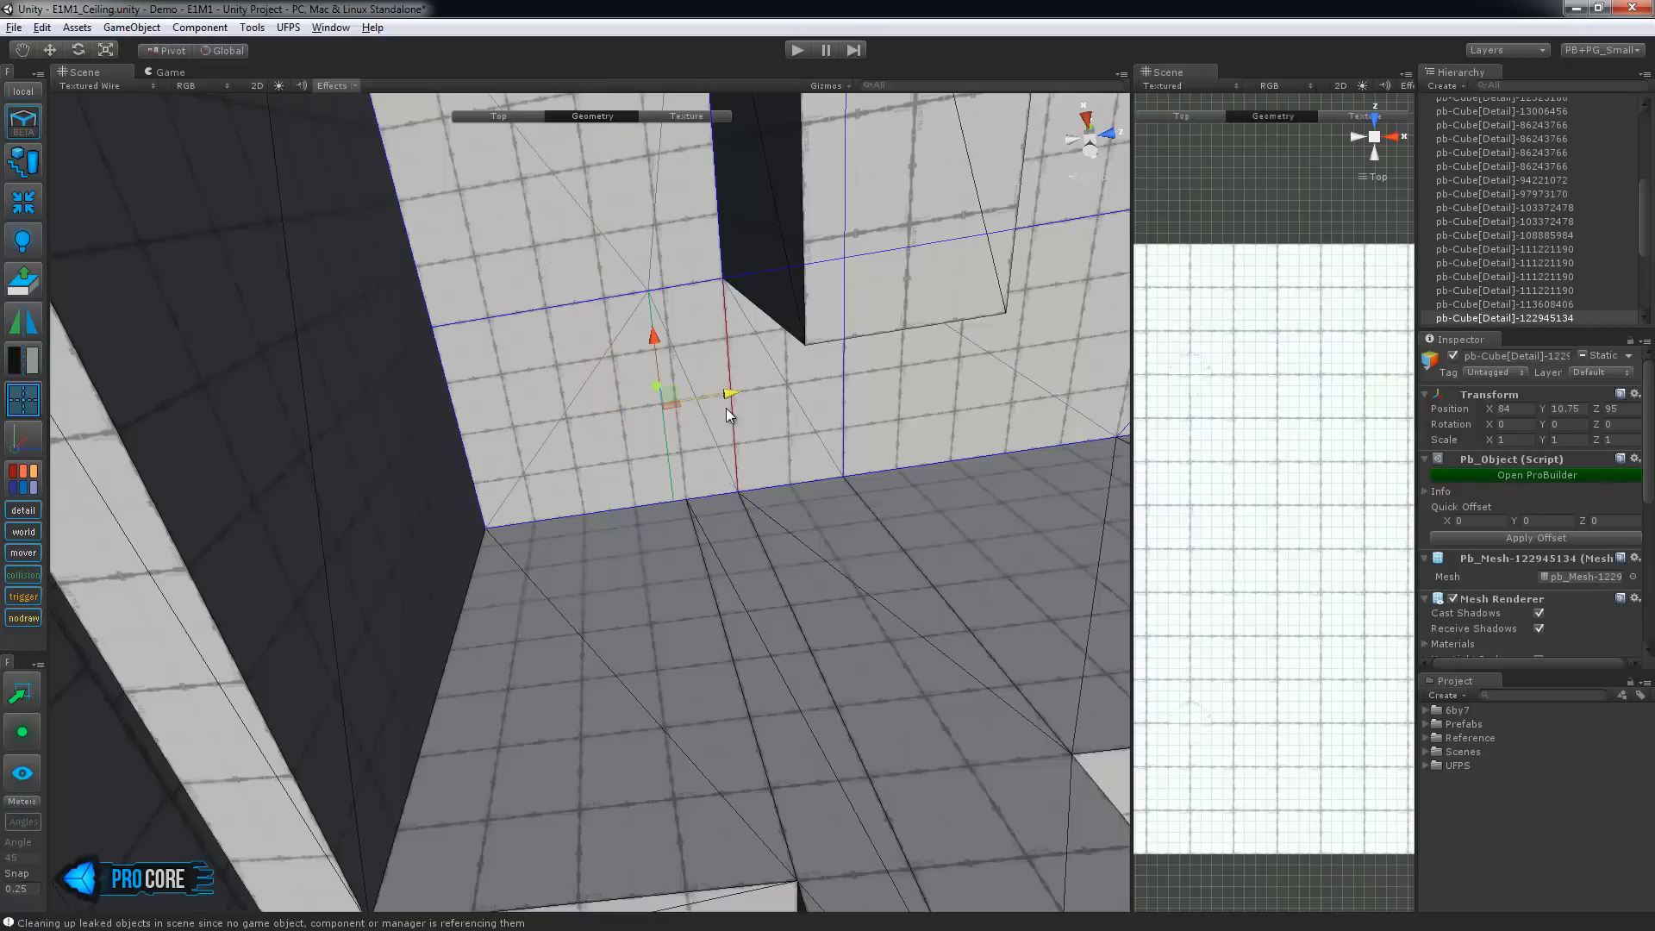
pyautogui.click(662, 288)
pyautogui.moveTo(738, 285); pyautogui.dragTo(769, 280)
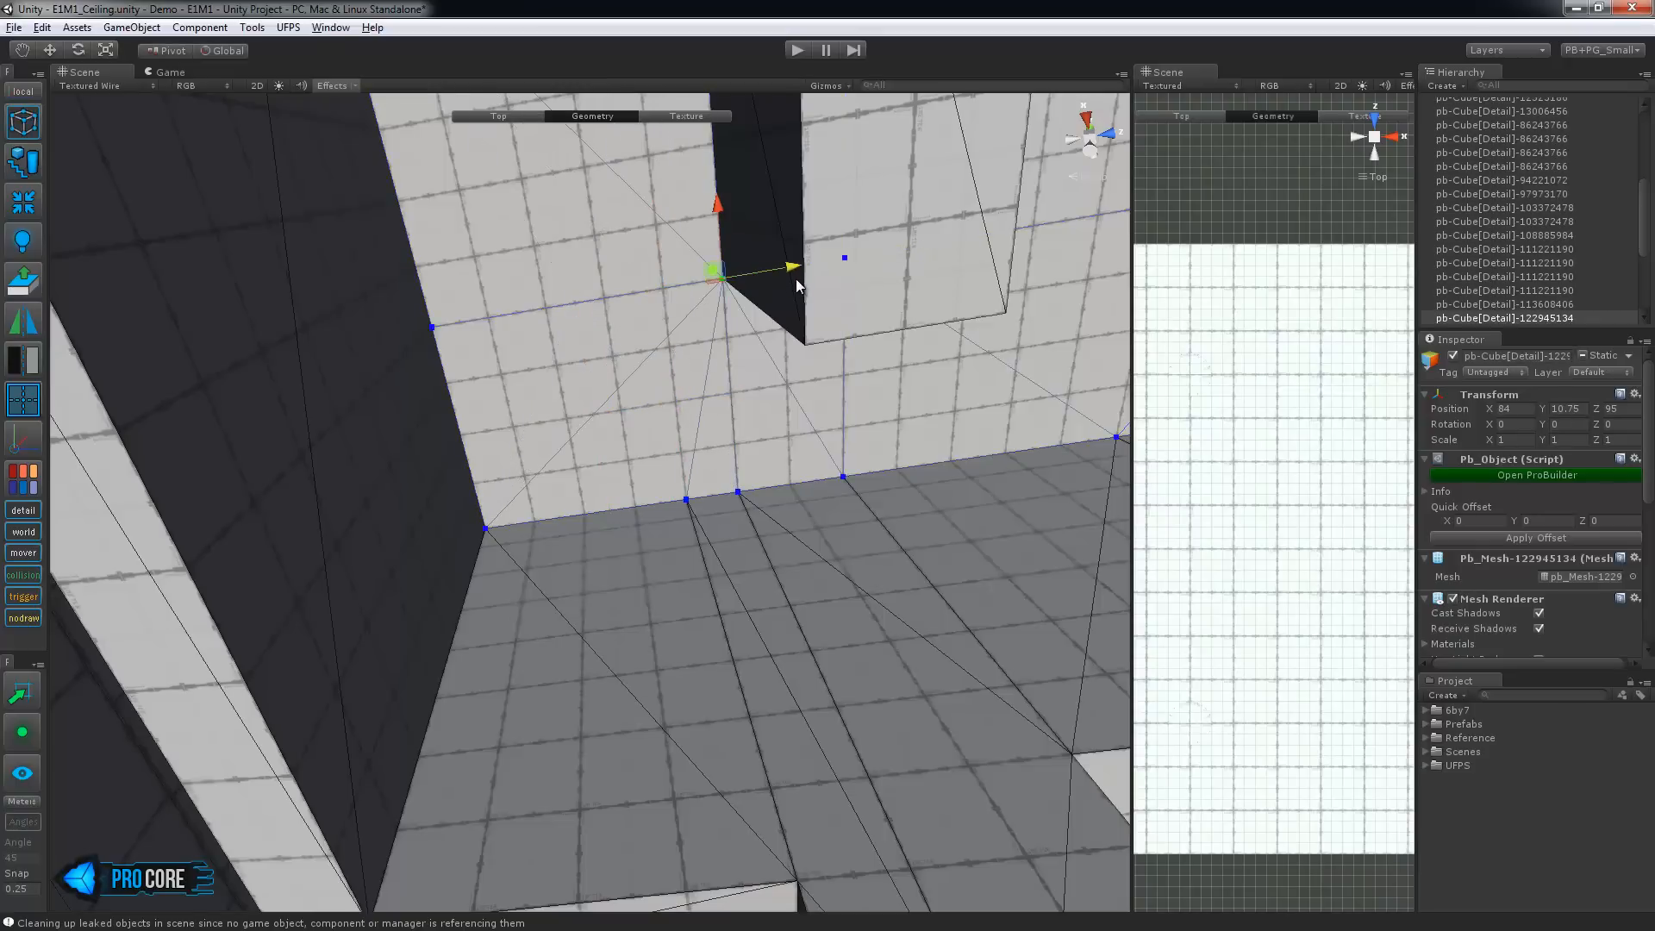
pyautogui.hotkey('alt', 'c')
# Collapse the extra vertices on the following ceiling sections into the existing corner vertices
pyautogui.keyDown('alt'); pyautogui.moveTo(839, 410); pyautogui.dragTo(635, 556); pyautogui.keyUp('alt')
pyautogui.hotkey('alt', 'c')
pyautogui.moveTo(762, 484); pyautogui.dragTo(851, 544)
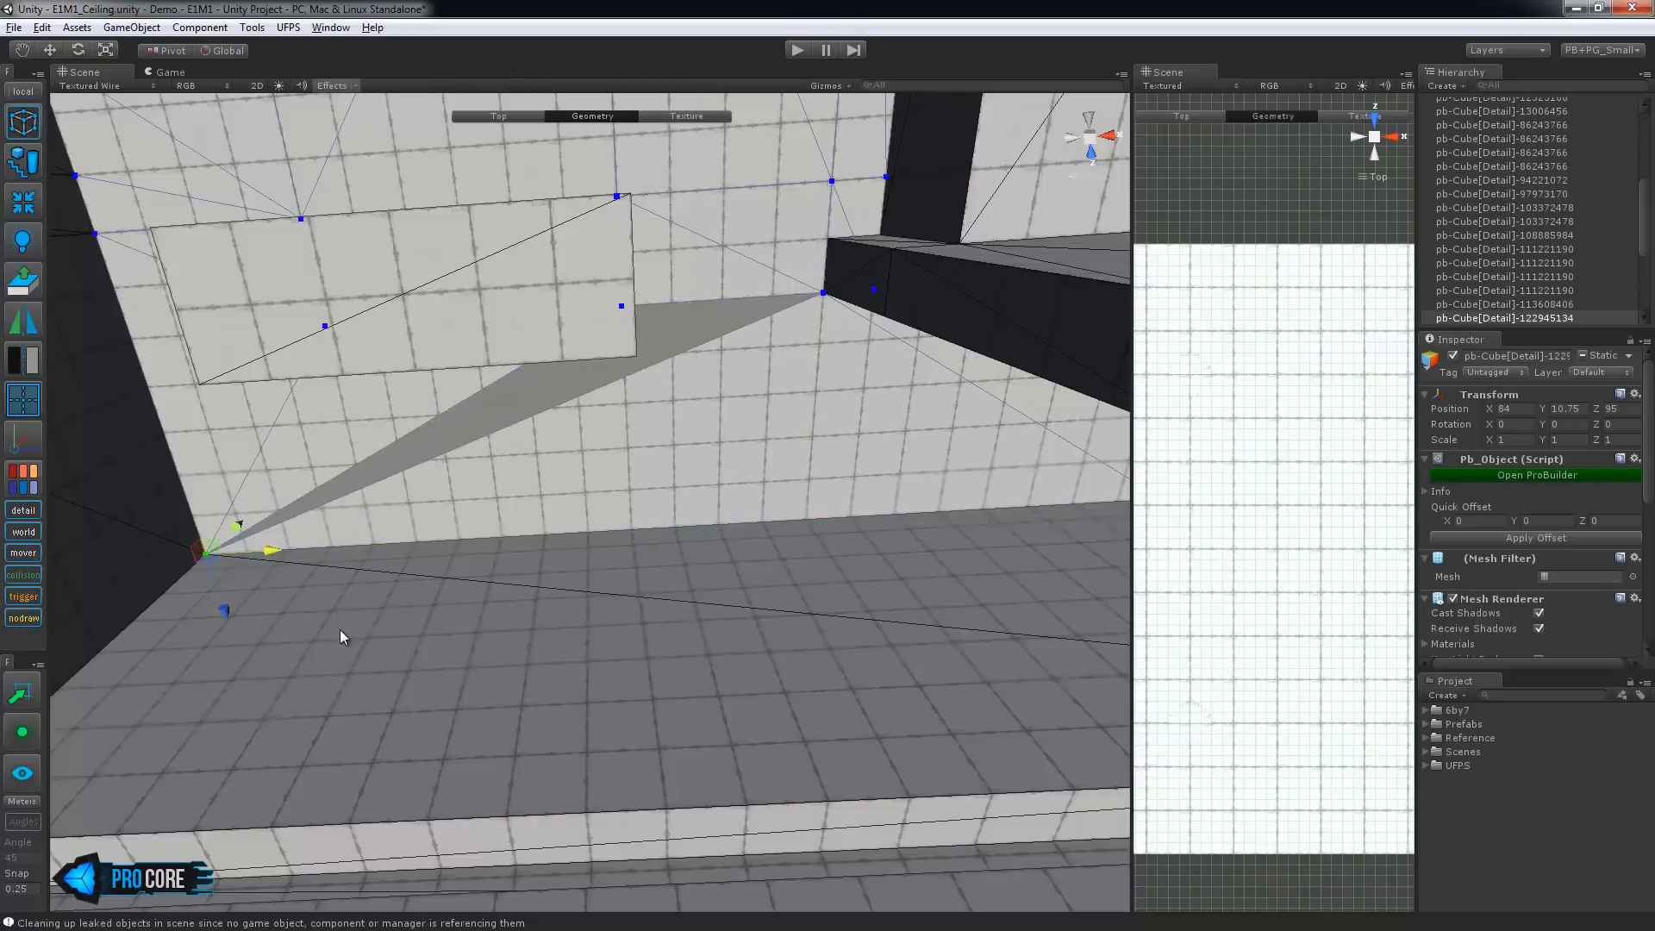
pyautogui.hotkey('alt', 'c')
pyautogui.keyDown('alt'); pyautogui.moveTo(532, 579); pyautogui.dragTo(942, 465); pyautogui.keyUp('alt')
pyautogui.hotkey('alt', 'c')
pyautogui.keyDown('alt'); pyautogui.moveTo(610, 450); pyautogui.dragTo(706, 465); pyautogui.keyUp('alt')
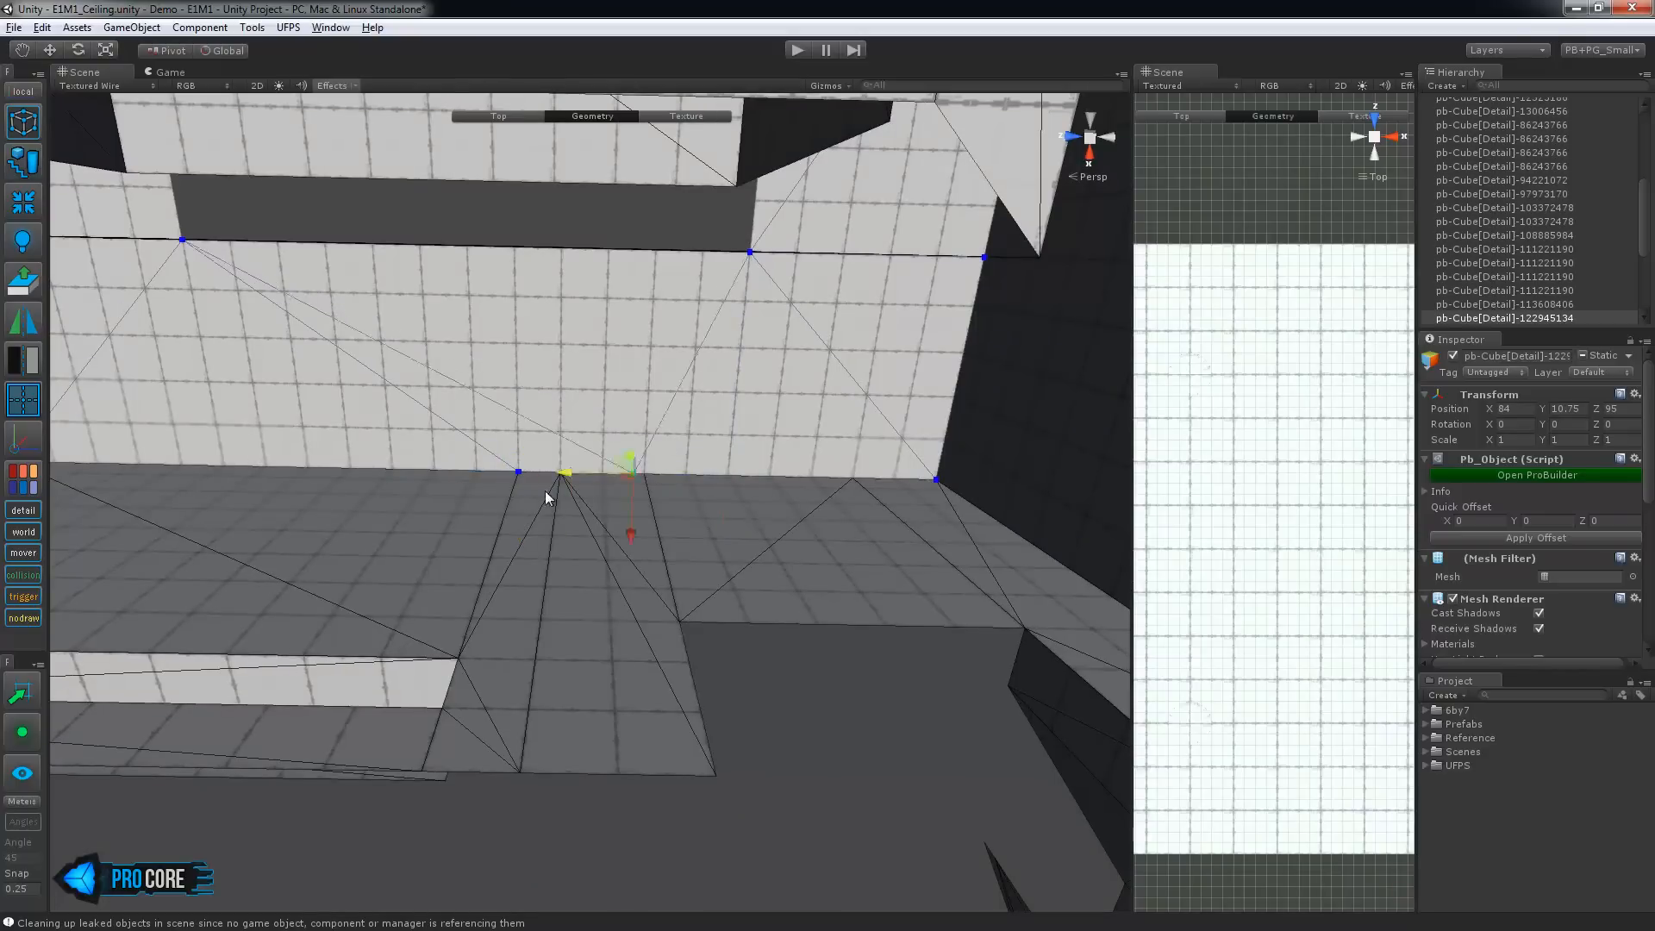
# Connect the ceiling edges near the room's end corner and slide the new wall-side vertex to the wall opening's edge
pyautogui.press('g')
pyautogui.click(707, 473)
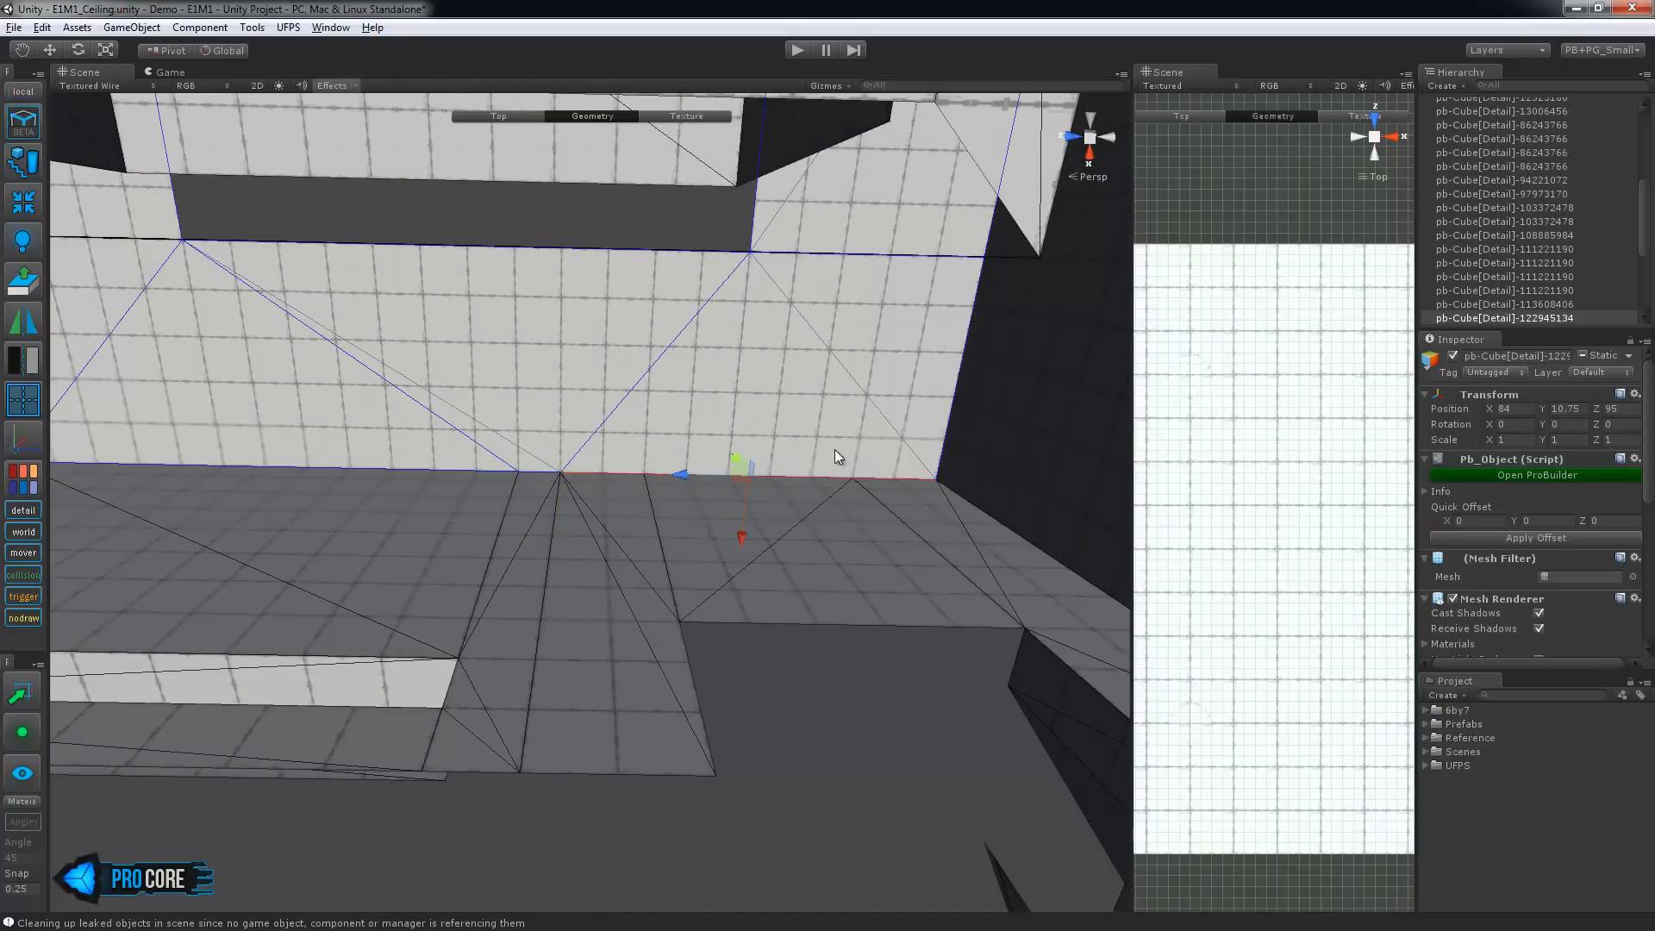
pyautogui.keyDown('shift'); pyautogui.click(628, 254); pyautogui.keyUp('shift')
pyautogui.keyDown('alt'); pyautogui.moveTo(750, 345); pyautogui.dragTo(583, 386); pyautogui.keyUp('alt')
pyautogui.keyDown('alt'); pyautogui.moveTo(923, 436); pyautogui.dragTo(872, 359); pyautogui.keyUp('alt')
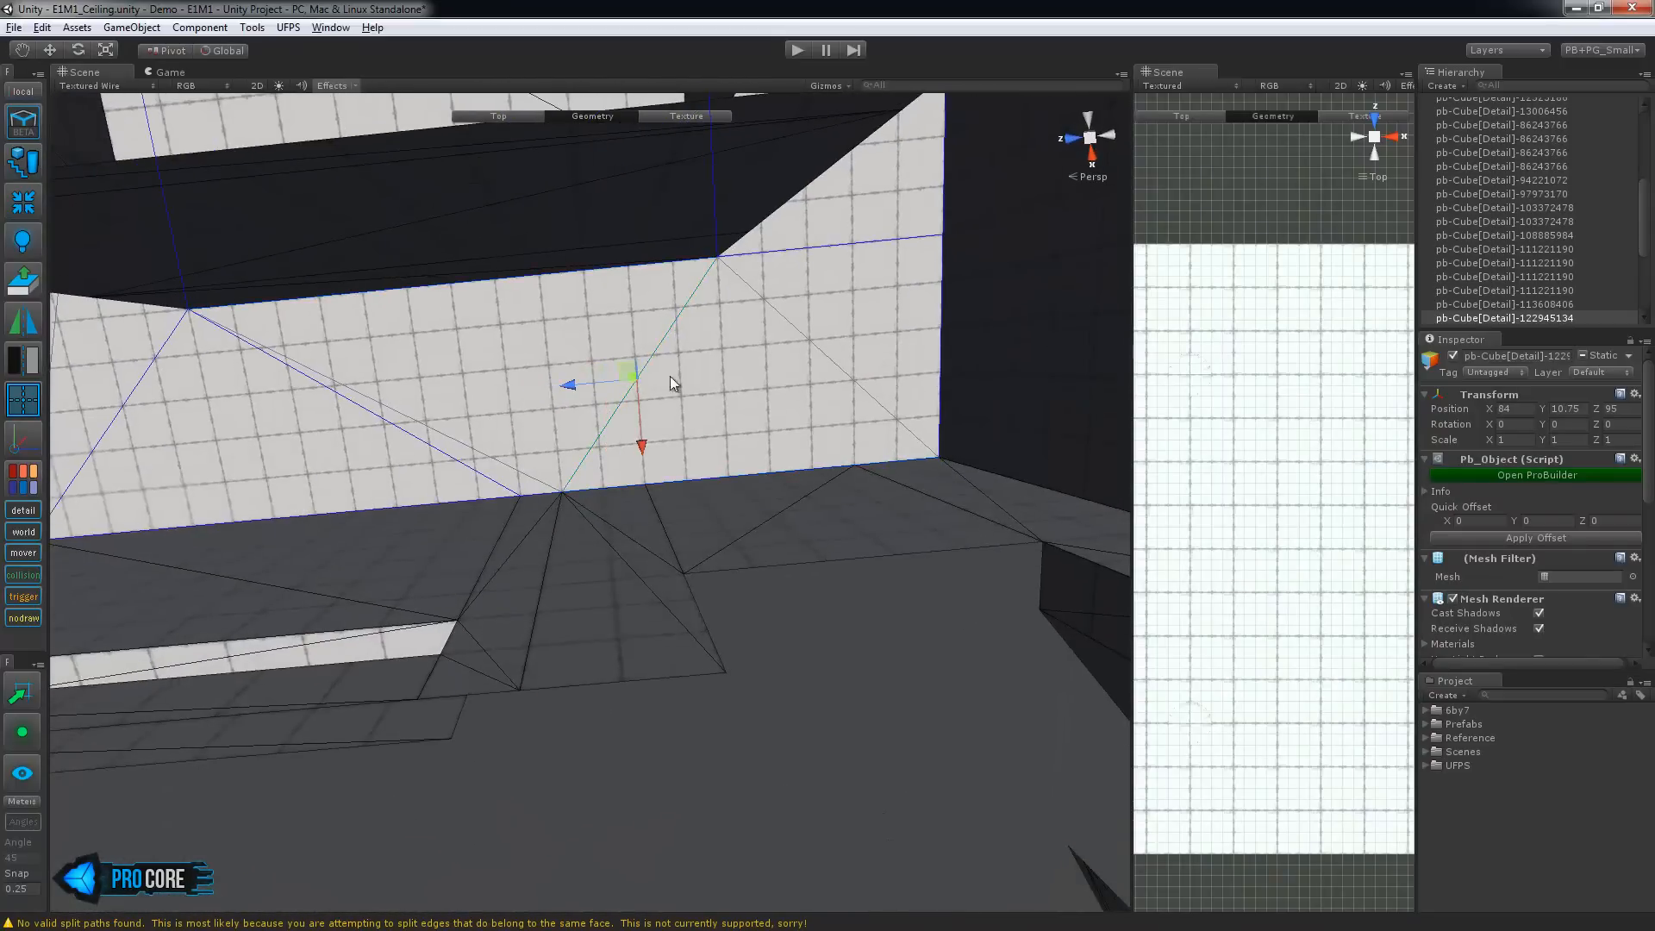
pyautogui.hotkey('alt', 'e')
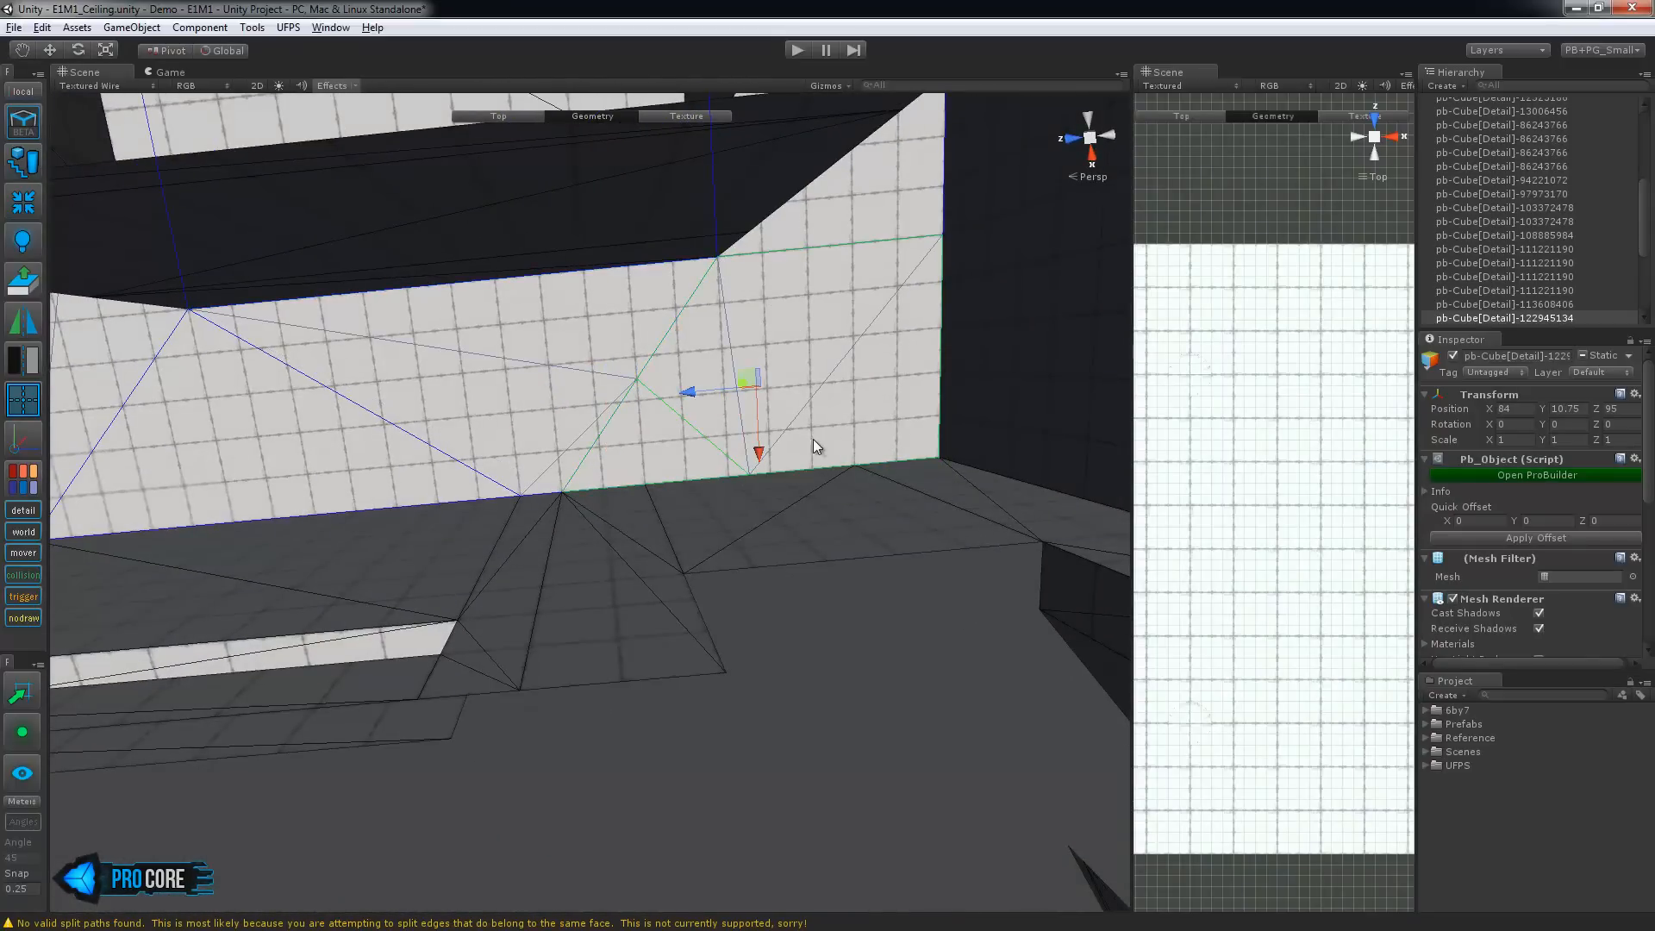
pyautogui.moveTo(815, 438); pyautogui.dragTo(845, 467, button='middle')
pyautogui.press('h')
pyautogui.press('h')
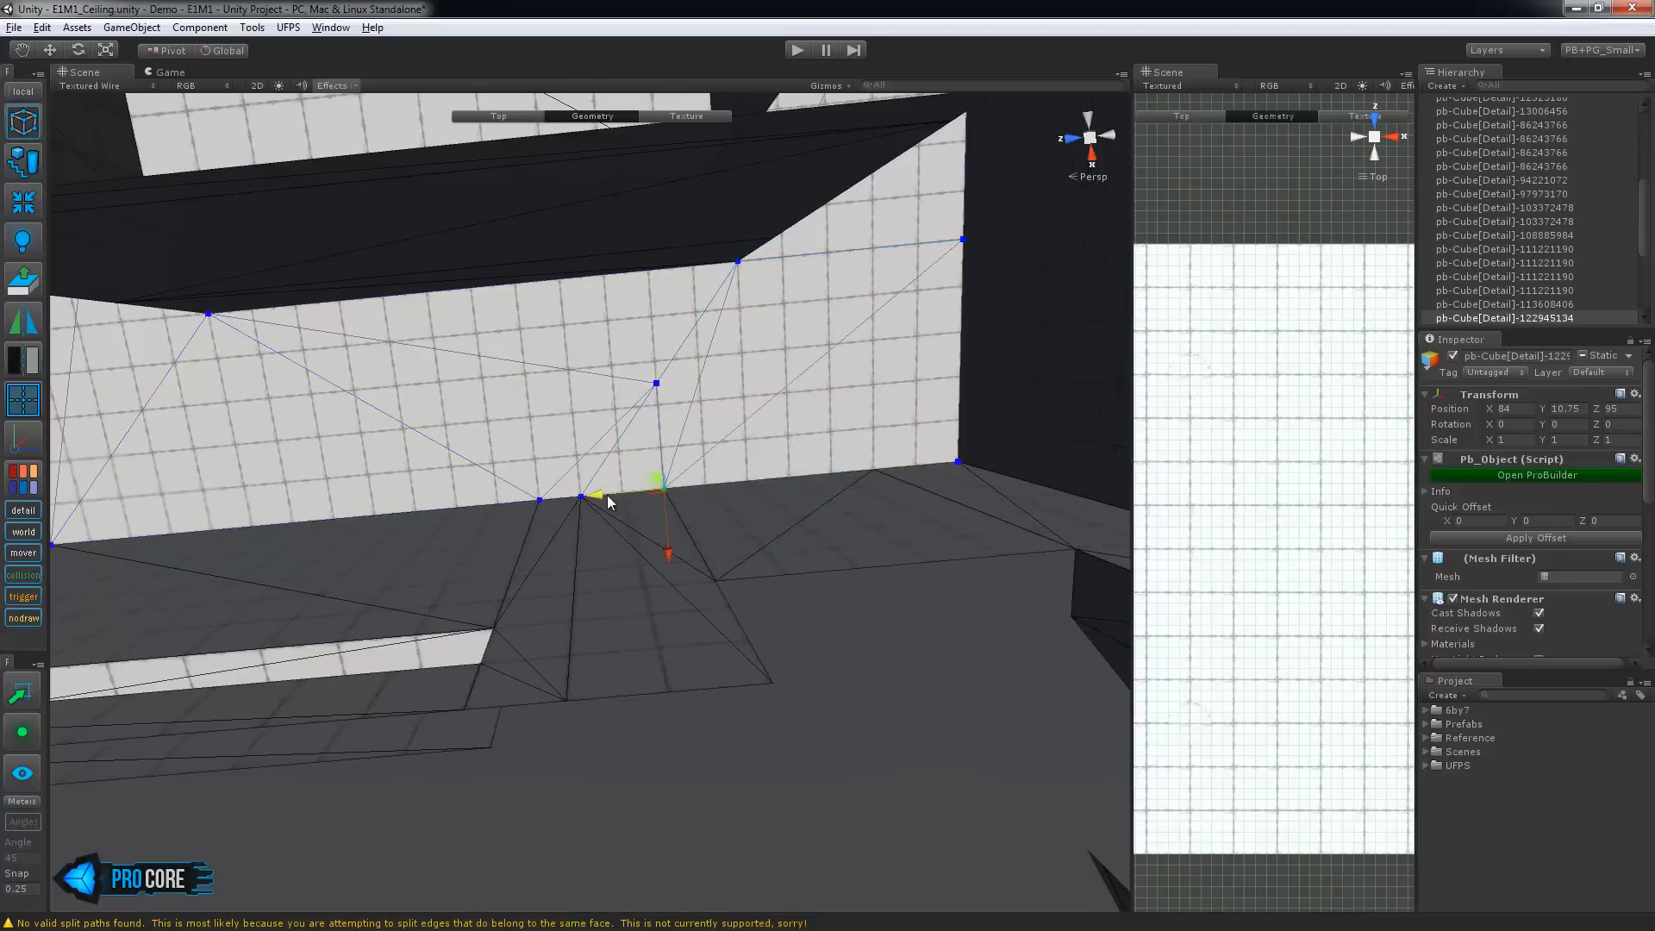
# Connect the corner ceiling face's edges, slide the new wall-side vertex along the wall and merge its partner into the partition corner
pyautogui.keyDown('alt'); pyautogui.moveTo(690, 253); pyautogui.dragTo(629, 364); pyautogui.keyUp('alt')
pyautogui.press('h')
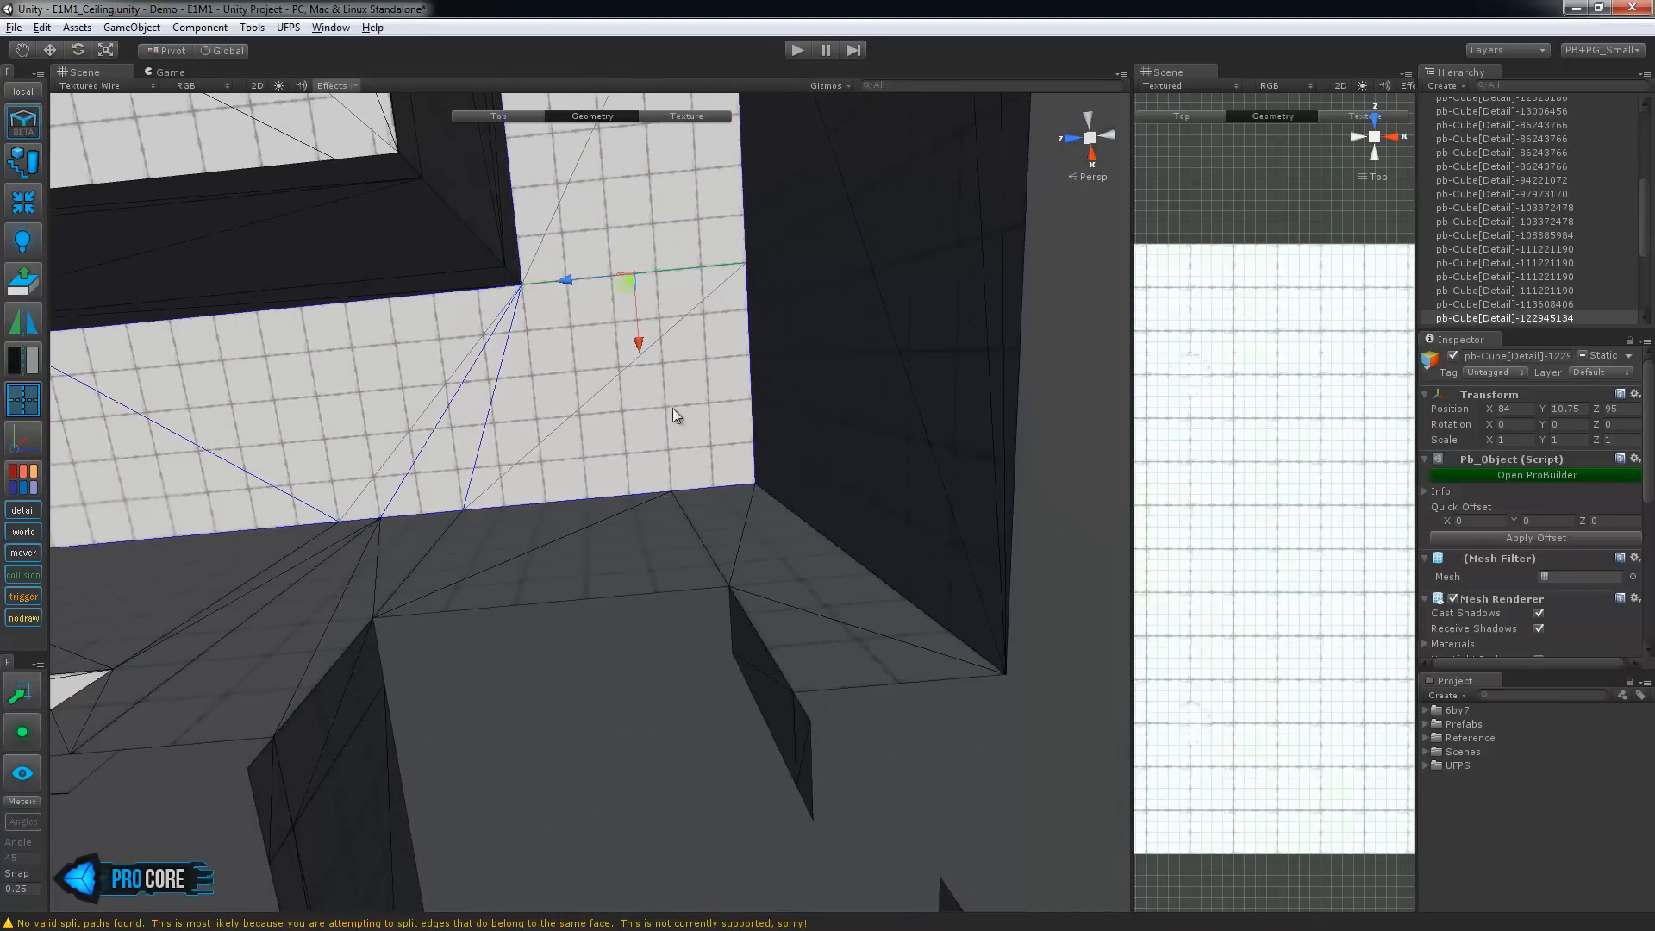
pyautogui.hotkey('alt', 'e')
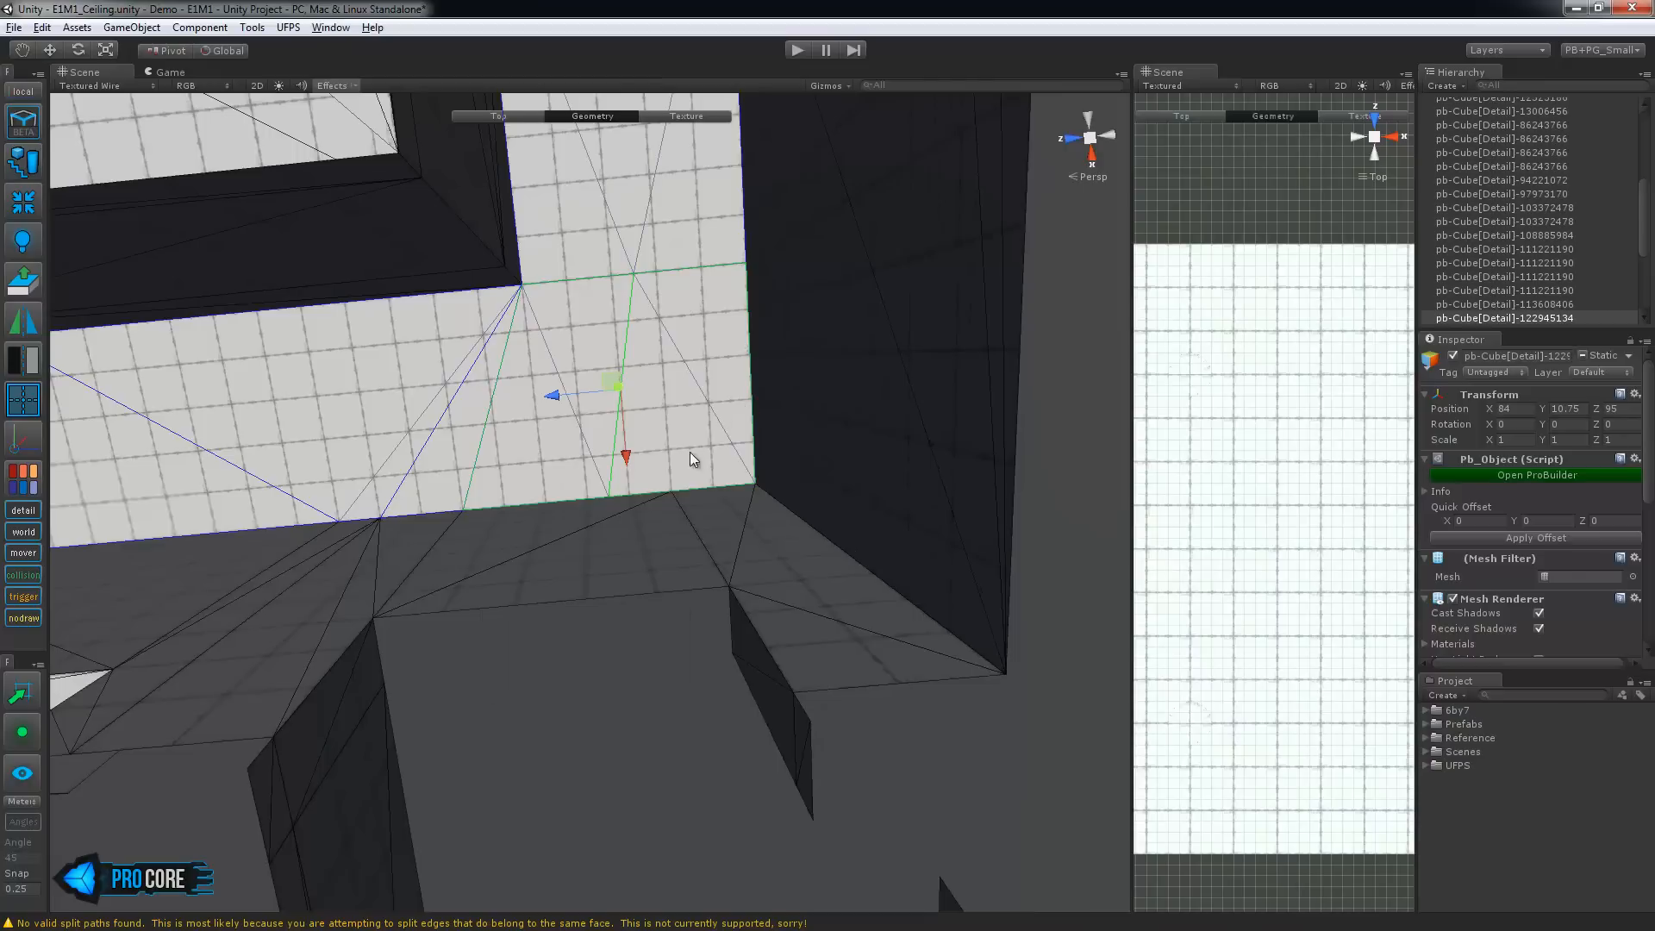
pyautogui.moveTo(715, 417); pyautogui.dragTo(734, 426, button='middle')
pyautogui.press('h')
pyautogui.press('h')
pyautogui.moveTo(650, 488); pyautogui.dragTo(595, 514)
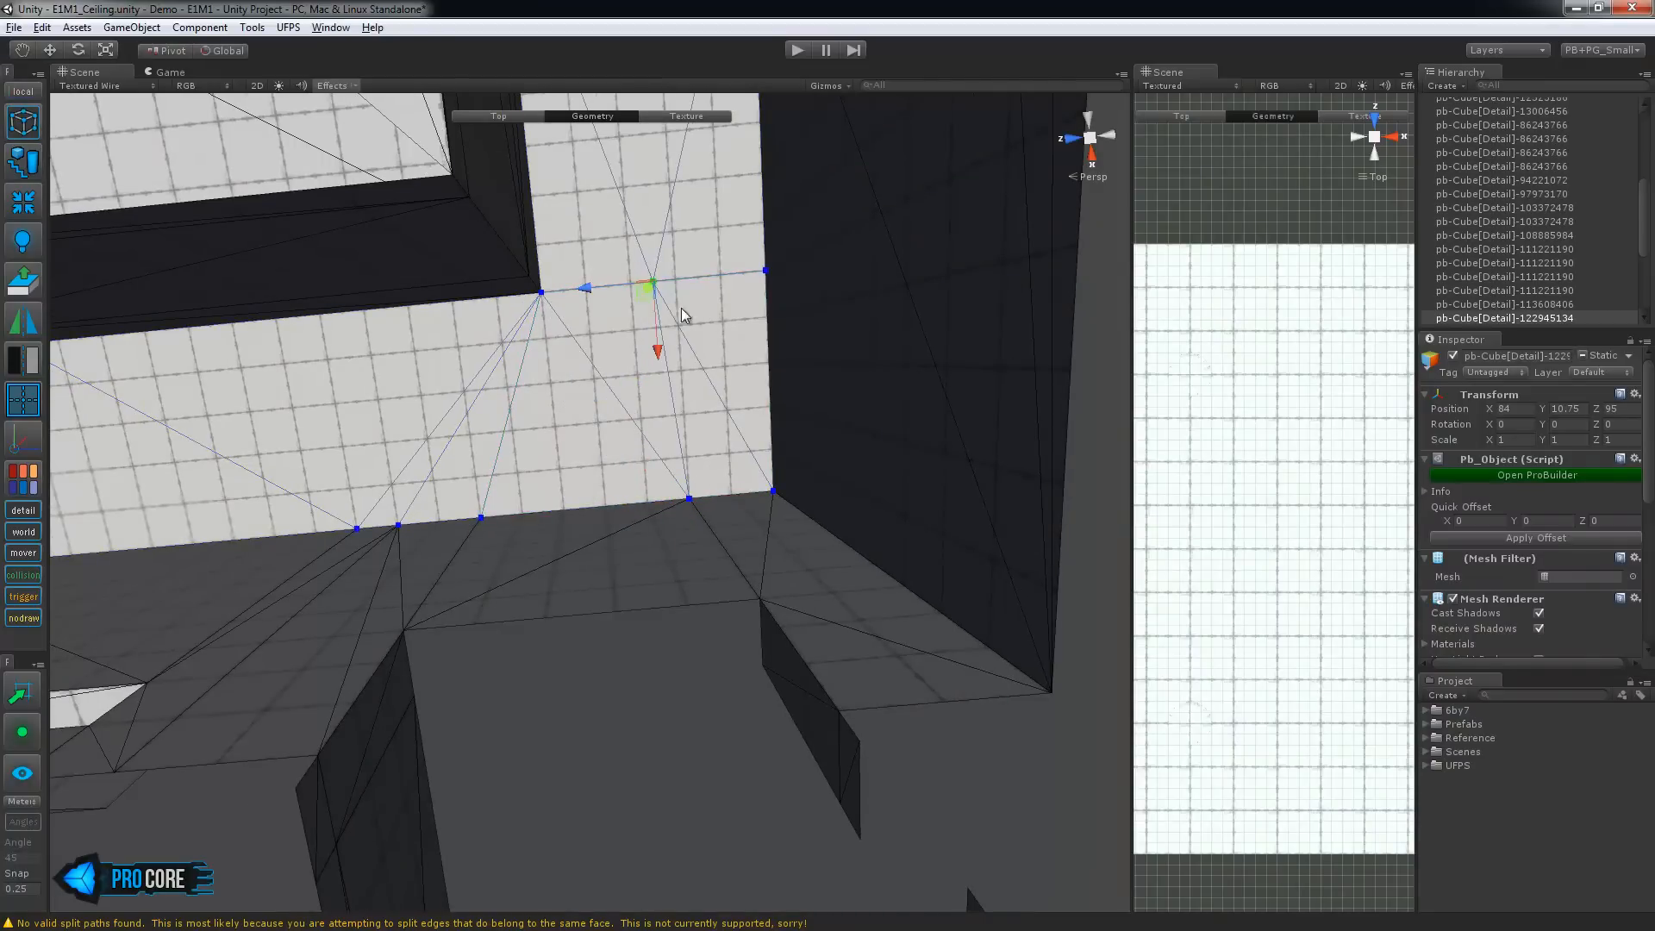
pyautogui.moveTo(781, 345); pyautogui.dragTo(778, 538)
# Collapse the extra ceiling vertices along the side wall into the adjacent wall vertices
pyautogui.scroll(-3, 712, 365)
pyautogui.moveTo(696, 297); pyautogui.dragTo(682, 548, button='middle')
pyautogui.moveTo(700, 461); pyautogui.dragTo(719, 535, button='middle')
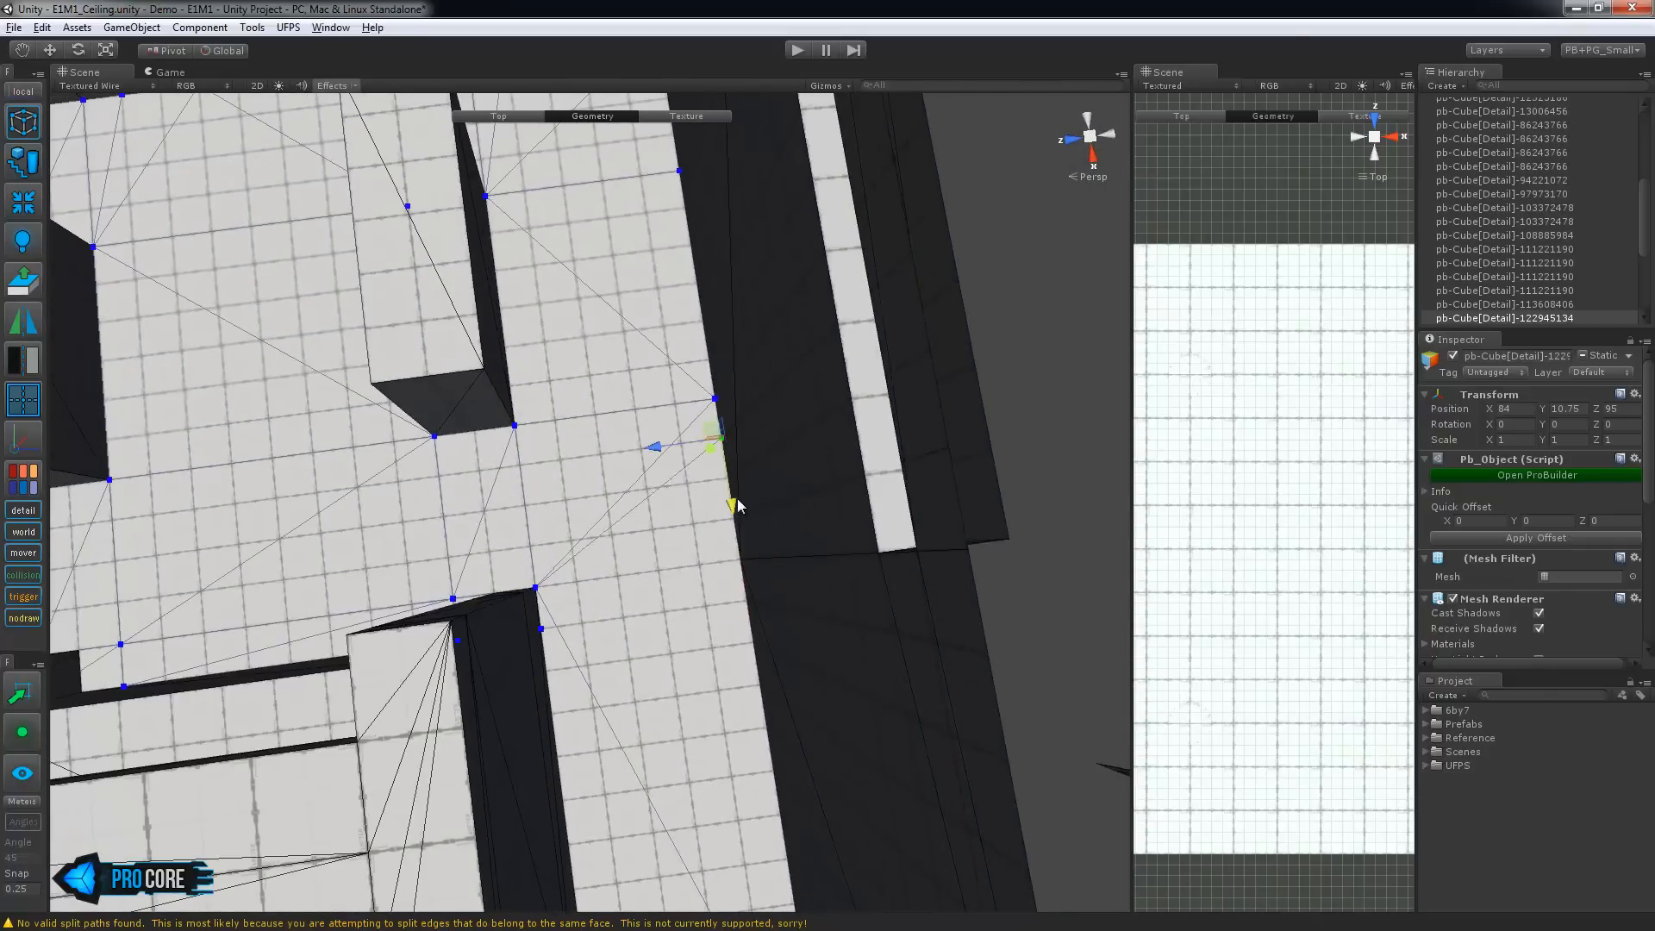
pyautogui.moveTo(759, 610); pyautogui.dragTo(689, 617)
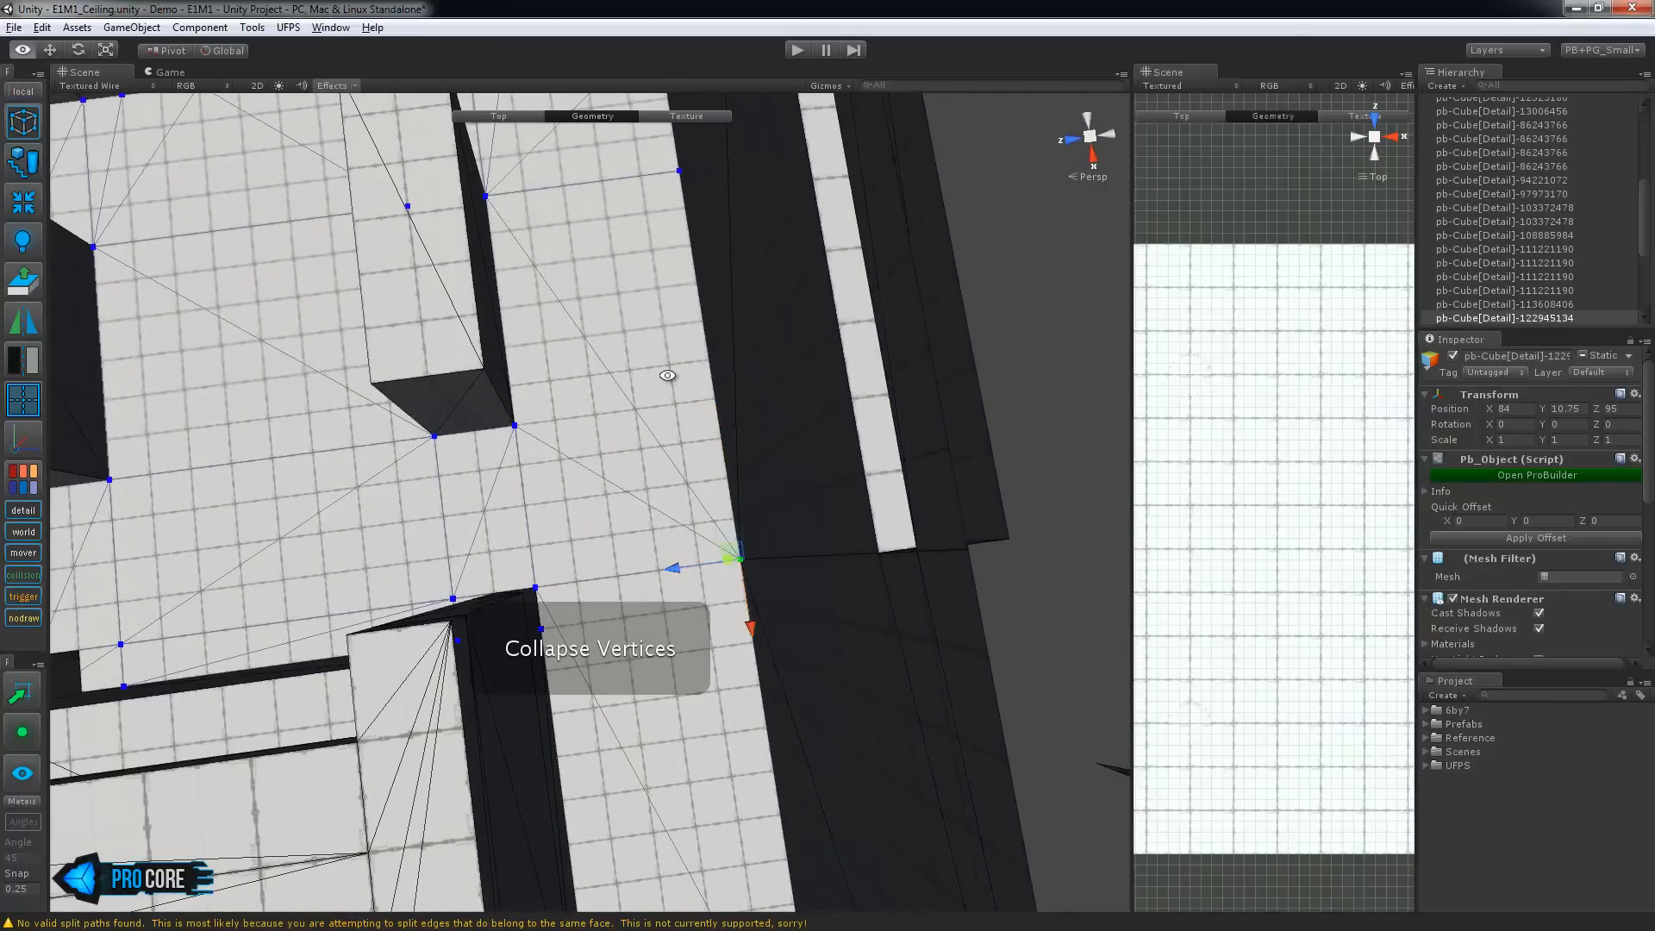
pyautogui.moveTo(668, 375); pyautogui.dragTo(711, 636, button='middle')
pyautogui.moveTo(728, 481); pyautogui.dragTo(713, 349)
pyautogui.hotkey('alt', 'c')
# Box-select the ceiling vertices beside the partition's end and shift them along the wall towards the partition corner
pyautogui.moveTo(609, 376); pyautogui.dragTo(683, 437, button='middle')
pyautogui.moveTo(797, 795); pyautogui.dragTo(718, 532, button='middle')
pyautogui.moveTo(745, 355); pyautogui.dragTo(712, 176)
pyautogui.moveTo(701, 259); pyautogui.dragTo(989, 412, button='middle')
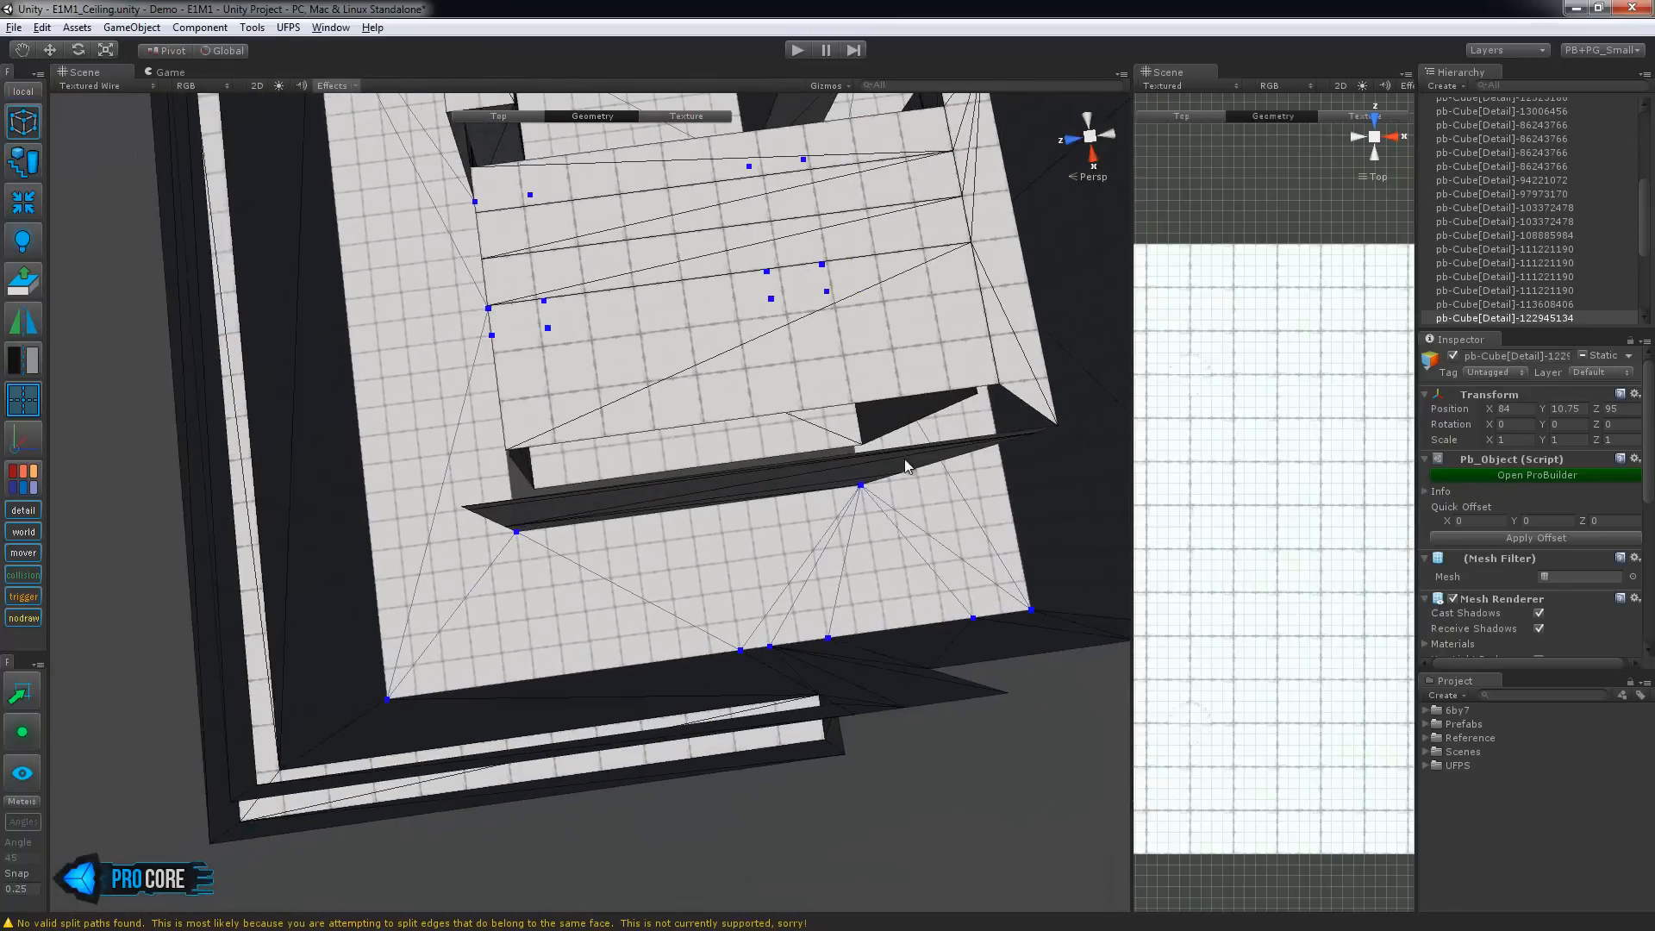
pyautogui.moveTo(740, 463); pyautogui.dragTo(668, 560, button='middle')
pyautogui.keyDown('alt'); pyautogui.moveTo(345, 483); pyautogui.dragTo(327, 552); pyautogui.keyUp('alt')
pyautogui.moveTo(362, 517); pyautogui.dragTo(551, 482, button='middle')
pyautogui.keyDown('alt'); pyautogui.moveTo(552, 483); pyautogui.dragTo(689, 392); pyautogui.keyUp('alt')
pyautogui.keyDown('alt'); pyautogui.moveTo(689, 393); pyautogui.dragTo(730, 370); pyautogui.keyUp('alt')
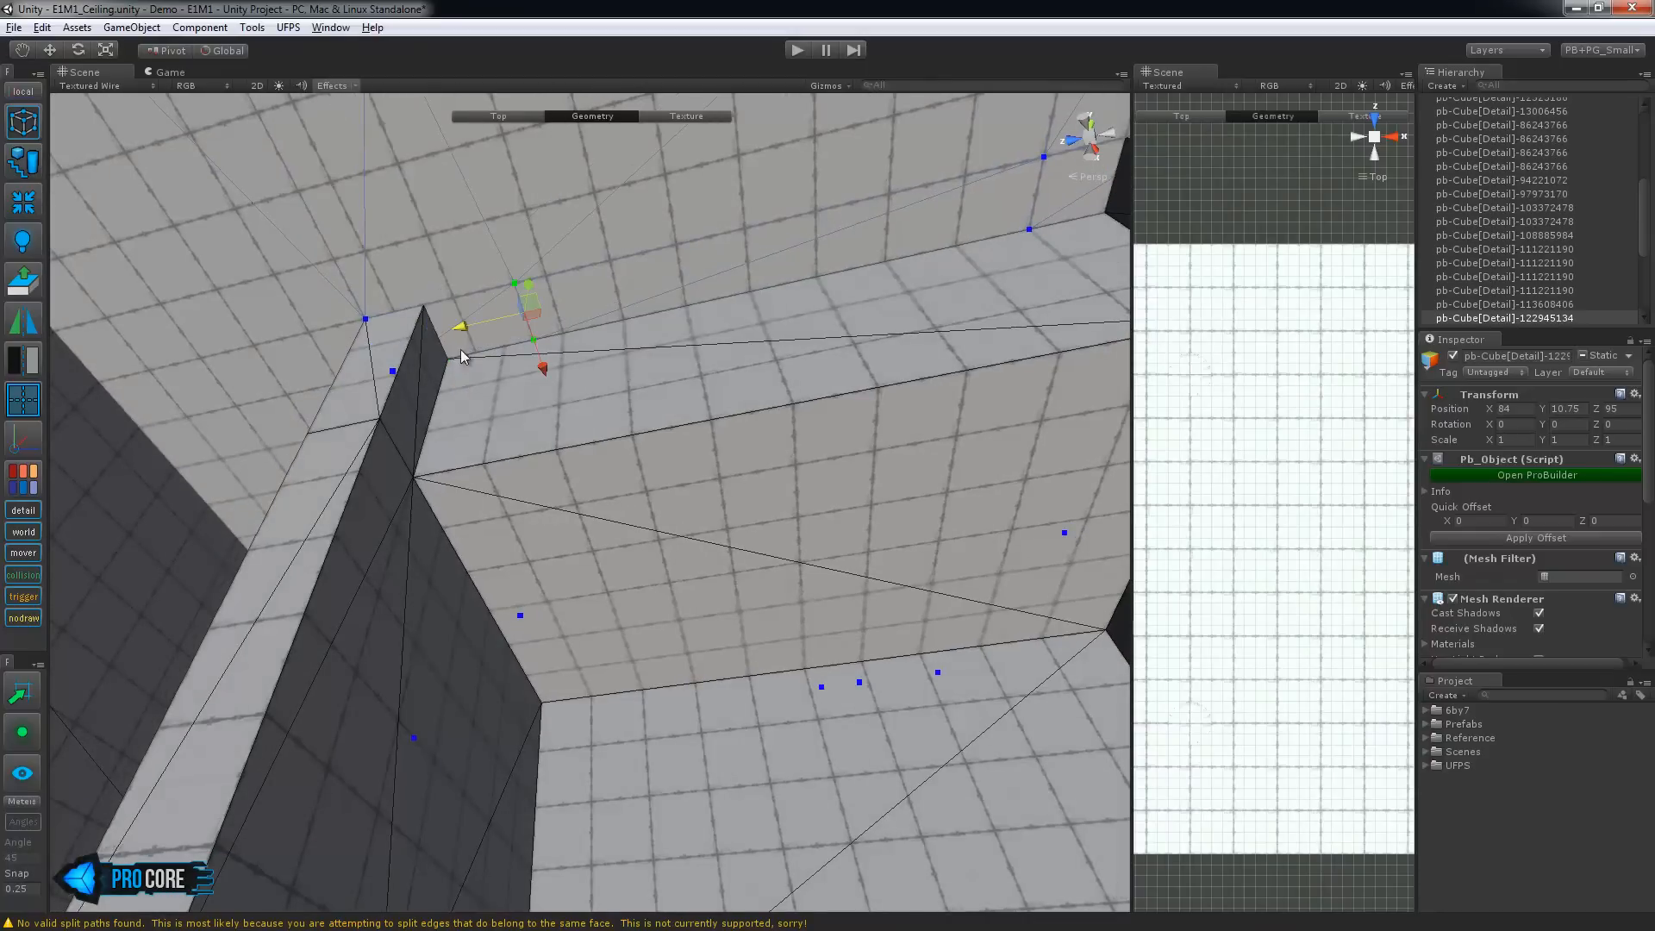
pyautogui.keyDown('alt'); pyautogui.moveTo(527, 414); pyautogui.dragTo(437, 503); pyautogui.keyUp('alt')
pyautogui.keyDown('alt'); pyautogui.moveTo(972, 664); pyautogui.dragTo(562, 510); pyautogui.keyUp('alt')
# Select the unneeded faces of the separate partition block in face mode and delete them
pyautogui.click(562, 510)
pyautogui.keyDown('alt'); pyautogui.moveTo(540, 568); pyautogui.dragTo(705, 530); pyautogui.keyUp('alt')
pyautogui.press('h')
pyautogui.press('h')
pyautogui.keyDown('shift'); pyautogui.click(472, 476); pyautogui.keyUp('shift')
pyautogui.keyDown('shift'); pyautogui.click(426, 519); pyautogui.keyUp('shift')
pyautogui.keyDown('shift'); pyautogui.click(421, 581); pyautogui.keyUp('shift')
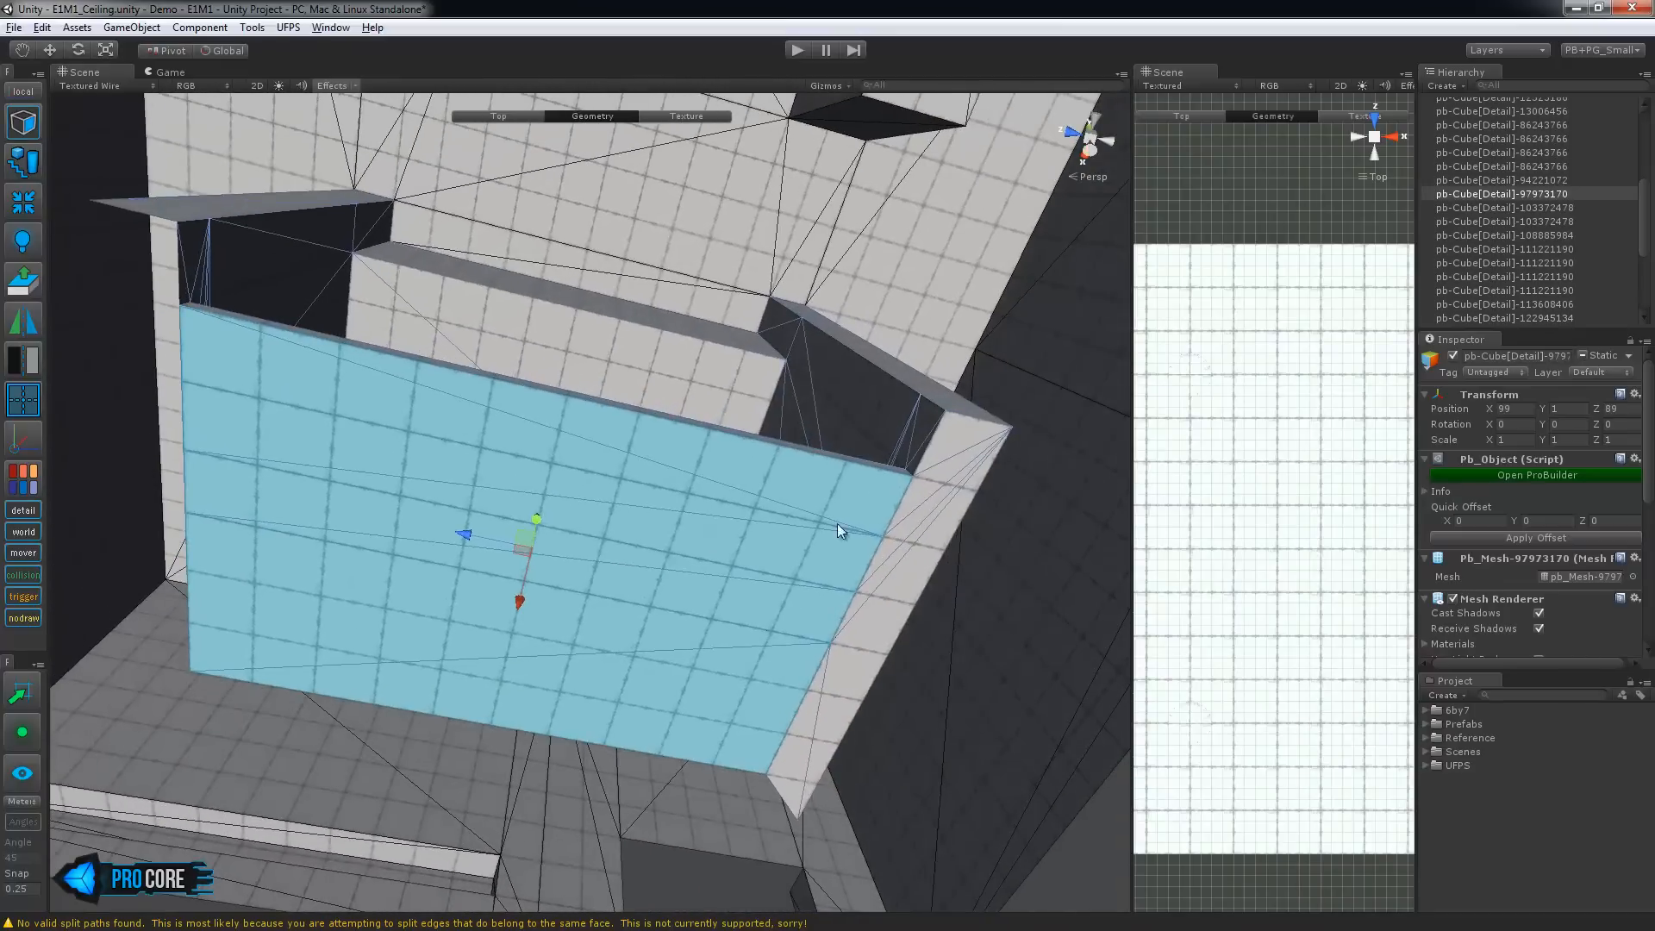
pyautogui.keyDown('alt'); pyautogui.moveTo(914, 538); pyautogui.dragTo(676, 610); pyautogui.keyUp('alt')
pyautogui.press('Delete')
# Select the room mesh together with the ceiling mesh and merge them, deleting the originals
pyautogui.keyDown('alt'); pyautogui.moveTo(786, 499); pyautogui.dragTo(713, 687); pyautogui.keyUp('alt')
pyautogui.click(687, 303)
pyautogui.keyDown('alt'); pyautogui.moveTo(810, 470); pyautogui.dragTo(686, 484); pyautogui.keyUp('alt')
pyautogui.press('h')
pyautogui.keyDown('alt'); pyautogui.moveTo(607, 552); pyautogui.dragTo(626, 375); pyautogui.keyUp('alt')
pyautogui.scroll(3, 617, 507)
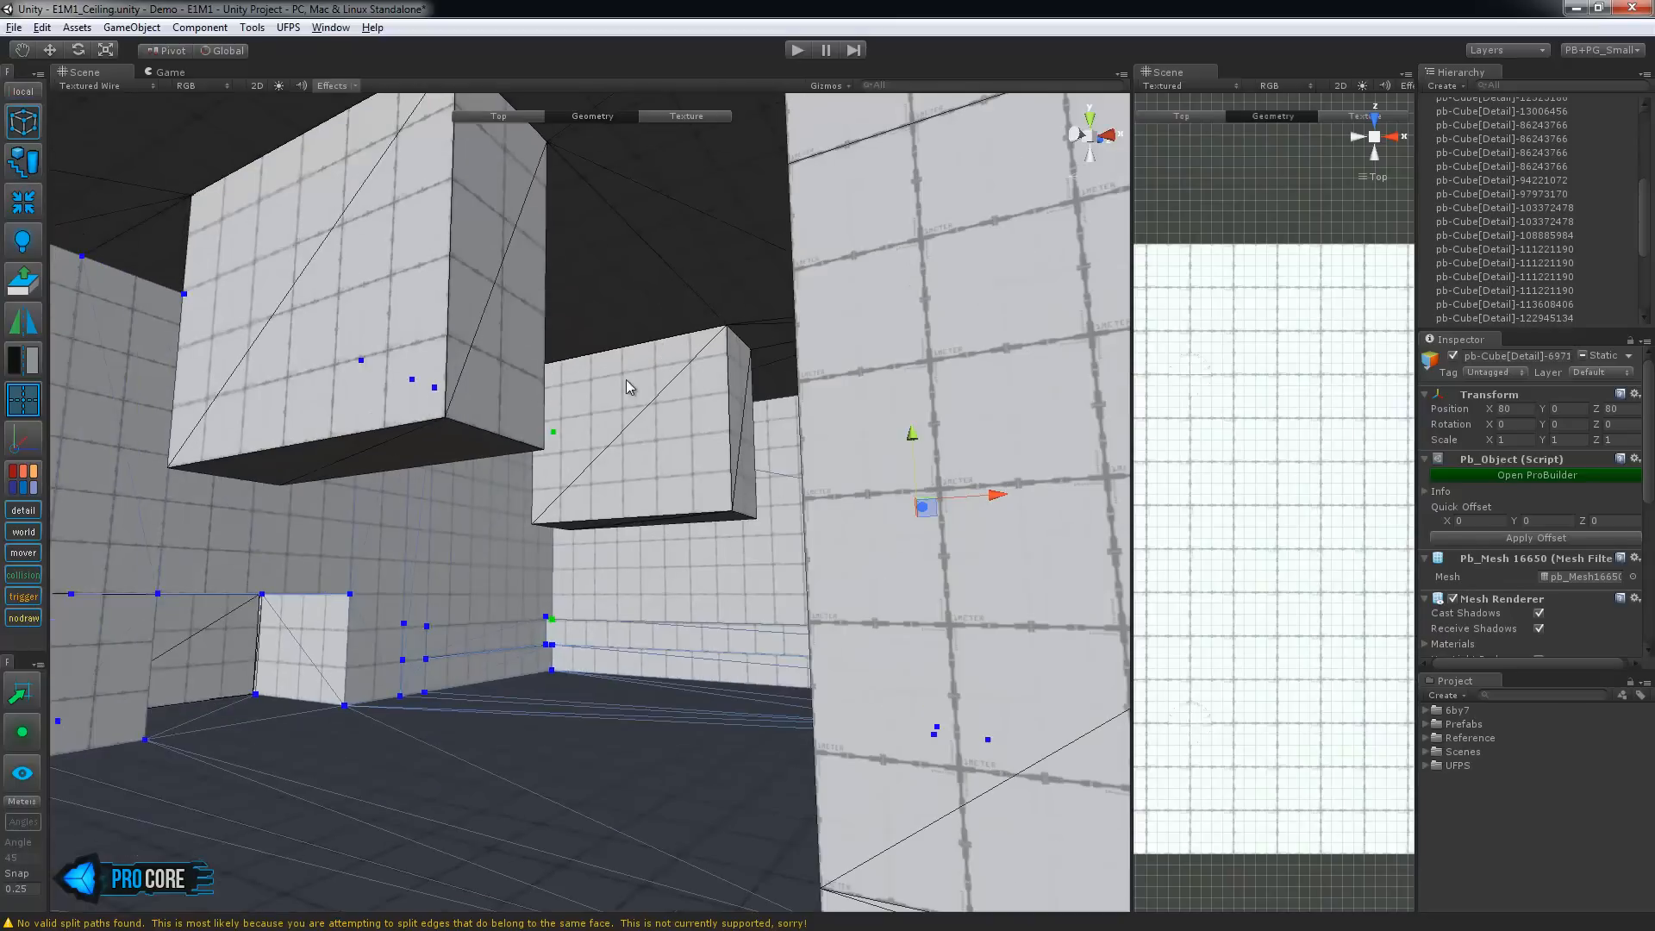
pyautogui.scroll(2, 627, 366)
pyautogui.press('Escape')
pyautogui.keyDown('alt'); pyautogui.moveTo(648, 243); pyautogui.dragTo(741, 207); pyautogui.keyUp('alt')
pyautogui.keyDown('shift'); pyautogui.click(666, 507); pyautogui.keyUp('shift')
pyautogui.scroll(3, 665, 509)
pyautogui.click(26, 205)
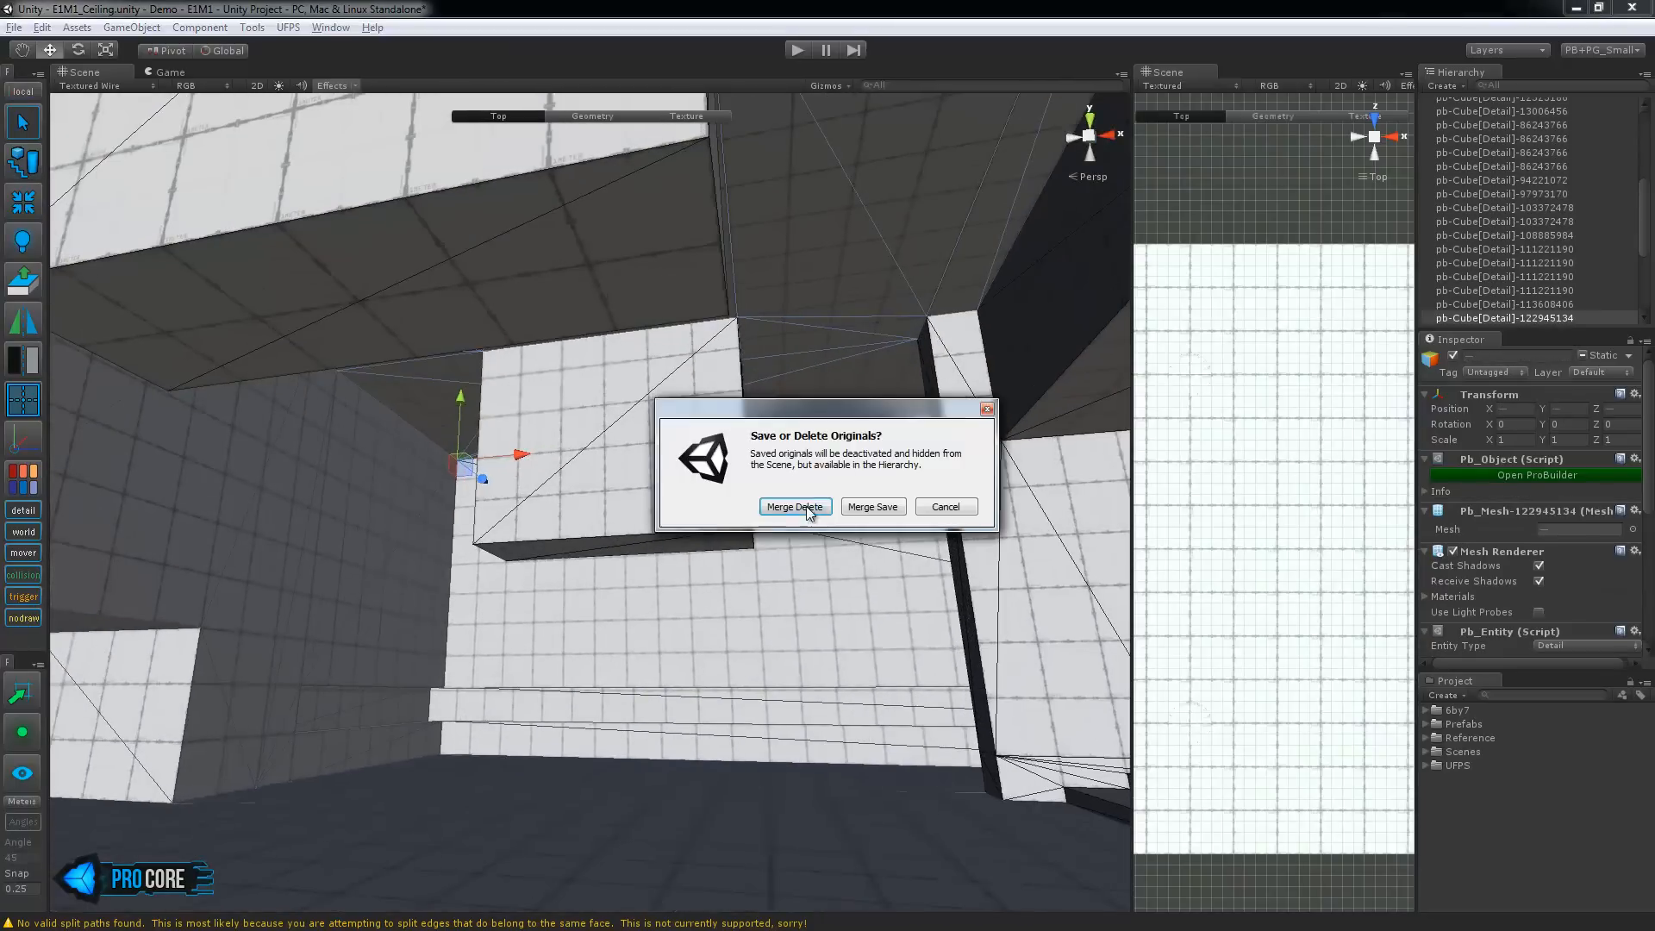
pyautogui.click(804, 508)
# Box-select all vertices of the merged room object and weld them
pyautogui.keyDown('alt'); pyautogui.moveTo(751, 565); pyautogui.dragTo(811, 582); pyautogui.keyUp('alt')
pyautogui.scroll(2, 811, 582)
pyautogui.scroll(-10, 481, 603)
pyautogui.keyDown('alt'); pyautogui.moveTo(661, 664); pyautogui.dragTo(716, 810); pyautogui.keyUp('alt')
pyautogui.moveTo(403, 302); pyautogui.dragTo(849, 720)
pyautogui.scroll(3, 850, 721)
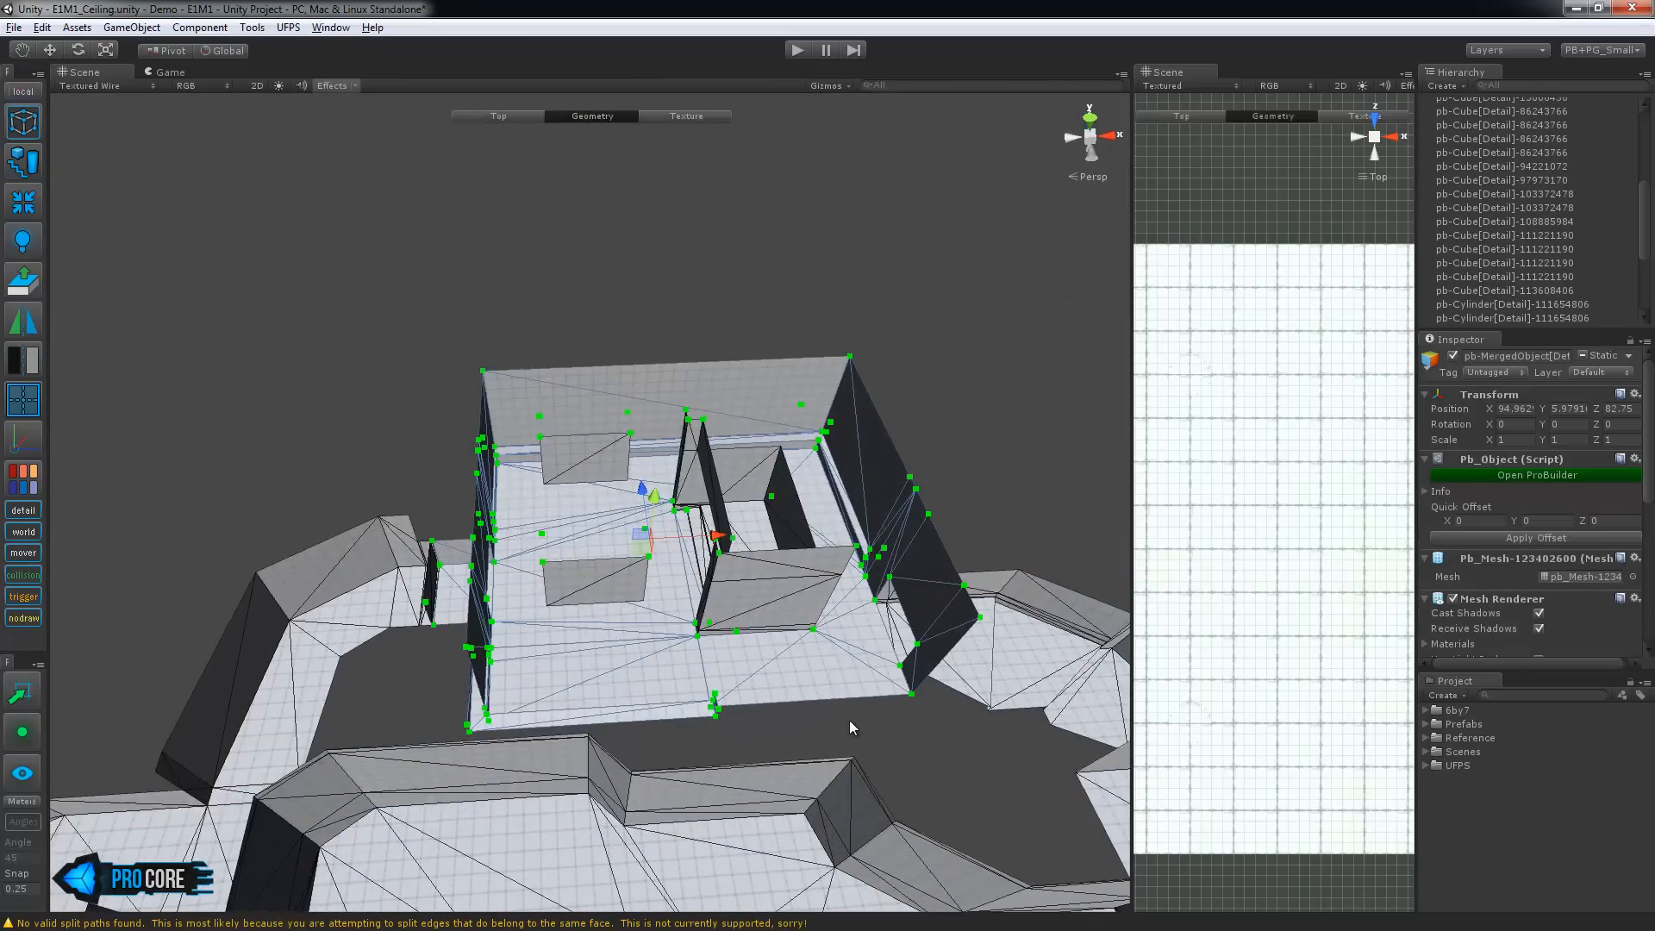
pyautogui.hotkey('alt', 'v')
# Adjust the stray vertex beside the merged room's wall corner towards its neighbour and save the scene
pyautogui.click(401, 431)
pyautogui.scroll(6, 401, 431)
pyautogui.moveTo(336, 625); pyautogui.dragTo(692, 567, button='middle')
pyautogui.click(691, 566)
pyautogui.keyDown('alt'); pyautogui.moveTo(691, 566); pyautogui.dragTo(558, 354); pyautogui.keyUp('alt')
pyautogui.moveTo(557, 354); pyautogui.dragTo(281, 452, button='middle')
pyautogui.keyDown('alt'); pyautogui.moveTo(281, 453); pyautogui.dragTo(711, 472); pyautogui.keyUp('alt')
pyautogui.moveTo(711, 471); pyautogui.dragTo(740, 493, button='middle')
pyautogui.keyDown('alt'); pyautogui.moveTo(739, 493); pyautogui.dragTo(758, 448); pyautogui.keyUp('alt')
pyautogui.click(474, 220)
pyautogui.keyDown('alt'); pyautogui.moveTo(482, 227); pyautogui.dragTo(599, 440); pyautogui.keyUp('alt')
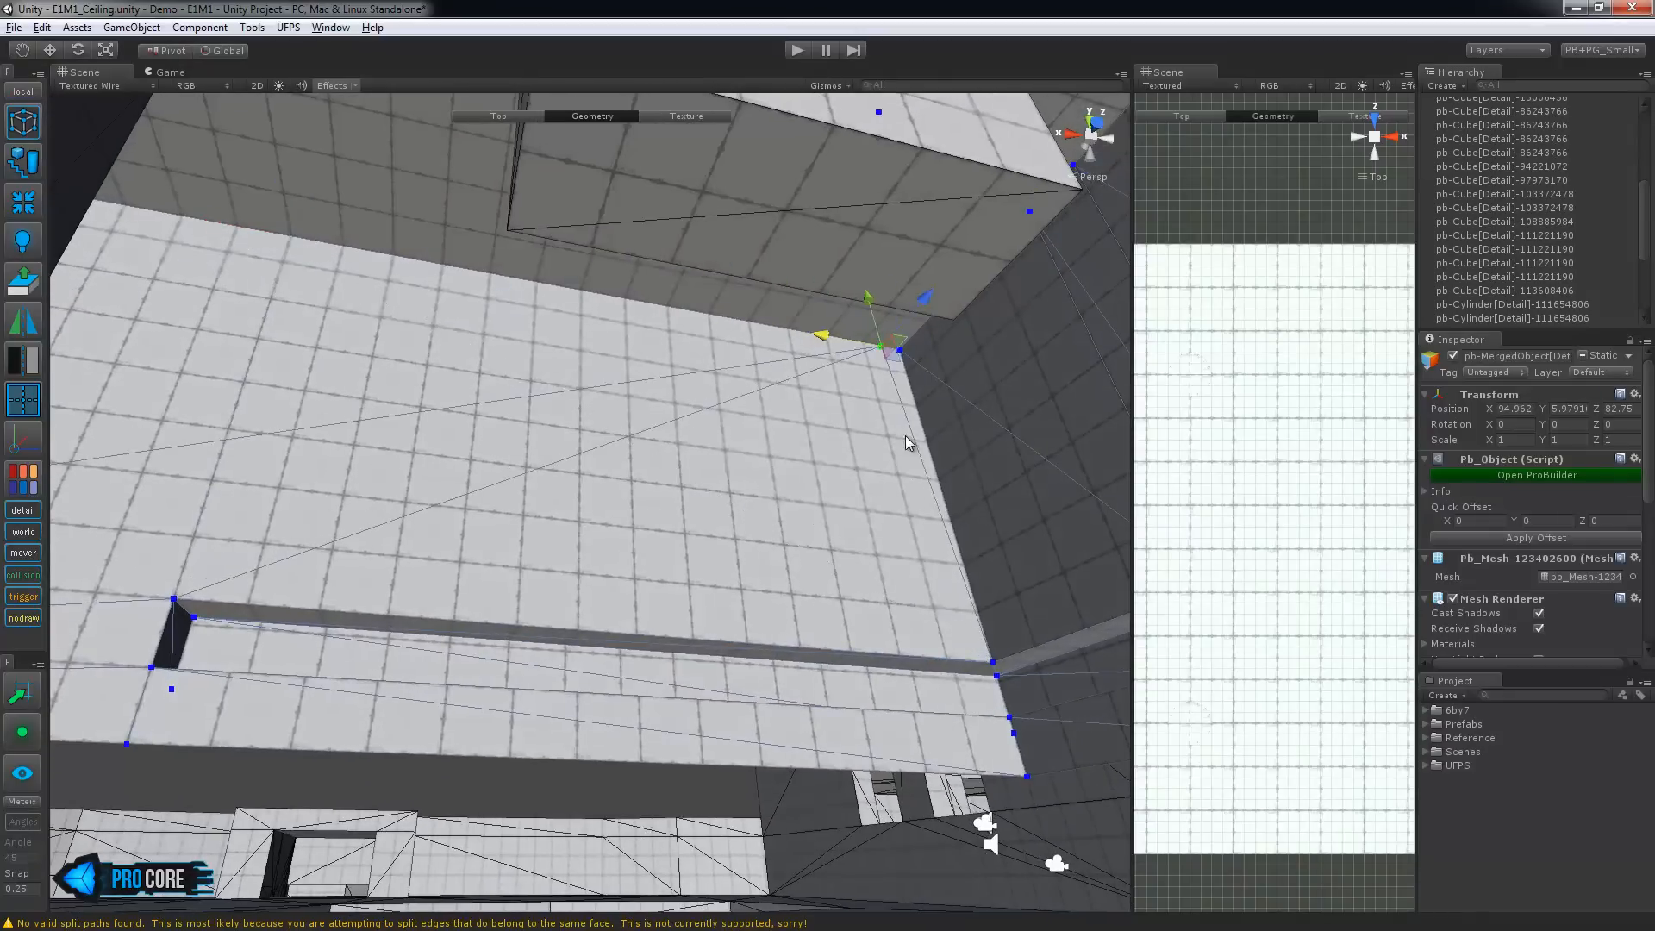
pyautogui.keyDown('alt'); pyautogui.moveTo(879, 526); pyautogui.dragTo(601, 554); pyautogui.keyUp('alt')
pyautogui.moveTo(601, 554); pyautogui.dragTo(742, 494, button='middle')
pyautogui.keyDown('alt'); pyautogui.moveTo(742, 495); pyautogui.dragTo(416, 488); pyautogui.keyUp('alt')
pyautogui.press('Escape')
pyautogui.hotkey('ctrl', 's')
# In edge mode, bridge the top edge of the low wall segment beside the tall pillar with a second edge of the merged object
pyautogui.keyDown('alt'); pyautogui.moveTo(237, 400); pyautogui.dragTo(788, 650); pyautogui.keyUp('alt')
pyautogui.scroll(-5, 788, 650)
pyautogui.keyDown('alt'); pyautogui.moveTo(705, 722); pyautogui.dragTo(881, 552); pyautogui.keyUp('alt')
pyautogui.click(560, 612)
pyautogui.press('f')
pyautogui.keyDown('alt'); pyautogui.moveTo(560, 612); pyautogui.dragTo(946, 613); pyautogui.keyUp('alt')
pyautogui.scroll(4, 664, 572)
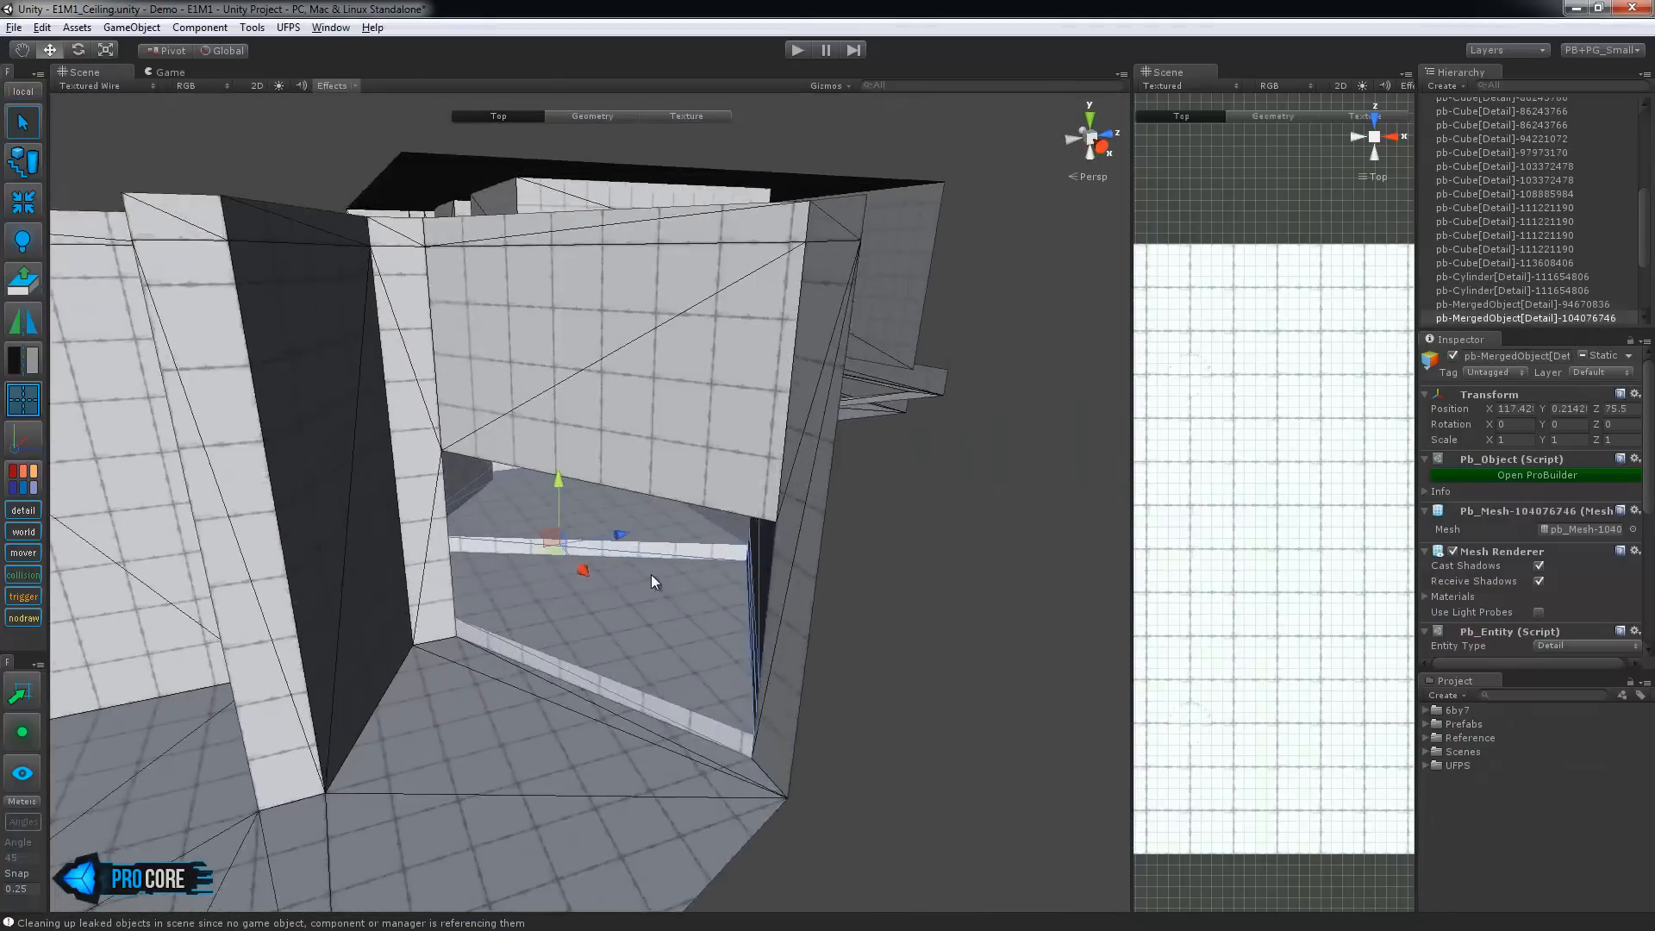
pyautogui.keyDown('alt'); pyautogui.moveTo(664, 572); pyautogui.dragTo(659, 535); pyautogui.keyUp('alt')
pyautogui.scroll(4, 654, 536)
pyautogui.press('g')
pyautogui.press('h')
pyautogui.keyDown('alt'); pyautogui.moveTo(673, 407); pyautogui.dragTo(643, 436); pyautogui.keyUp('alt')
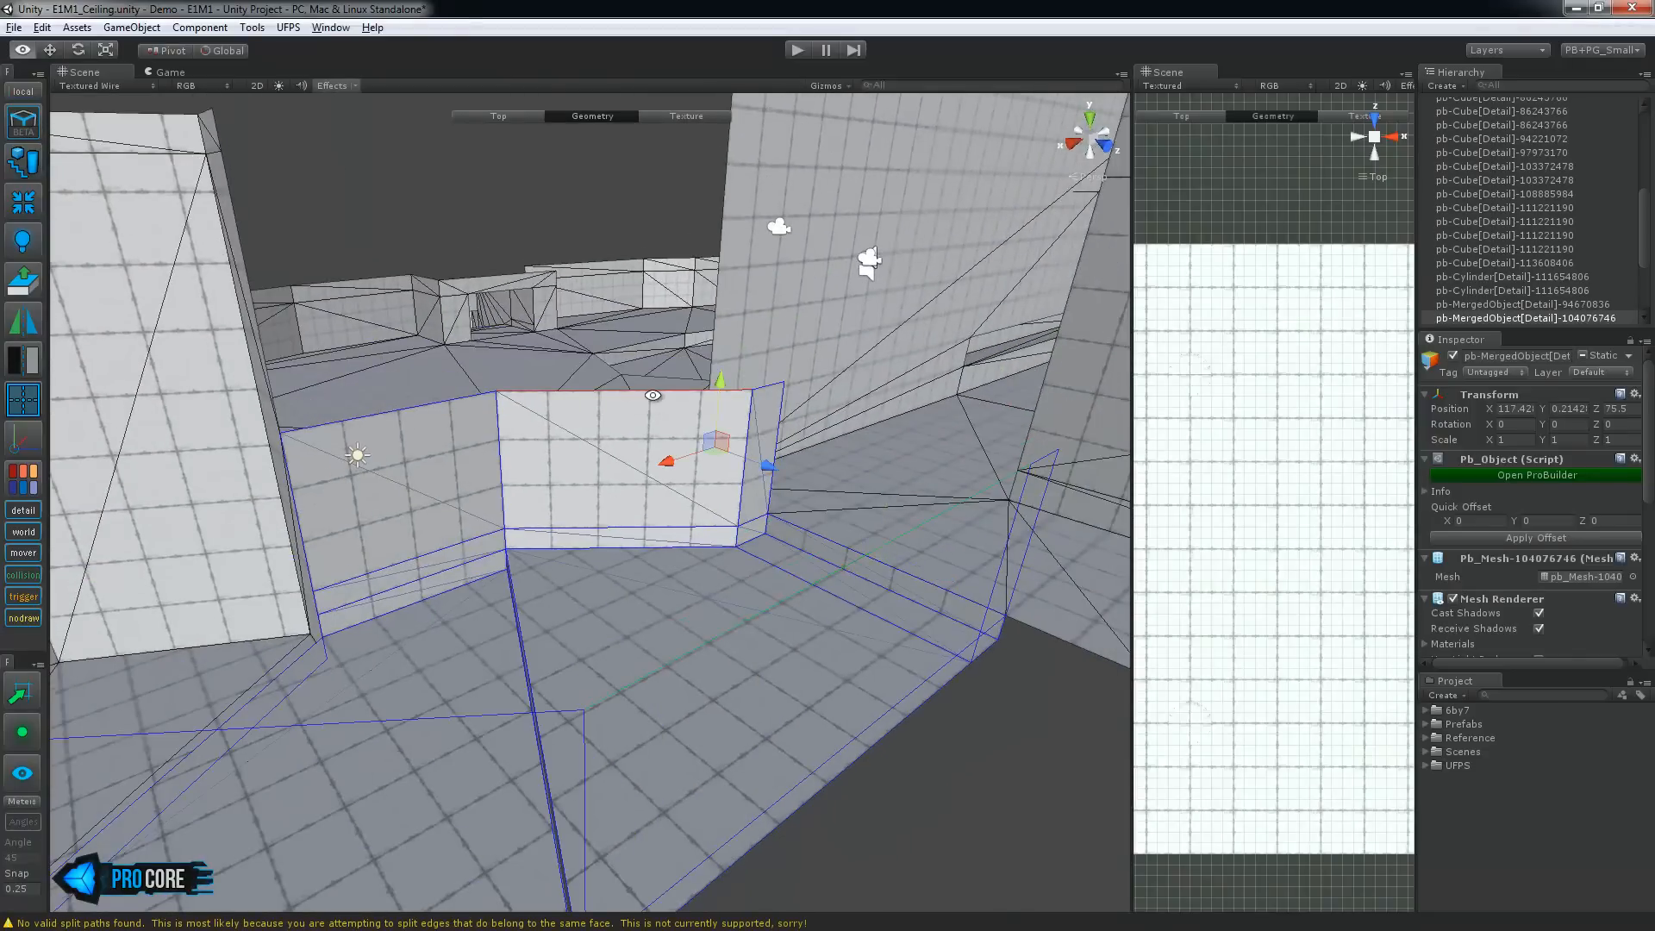
pyautogui.keyDown('alt'); pyautogui.moveTo(925, 456); pyautogui.dragTo(676, 461); pyautogui.keyUp('alt')
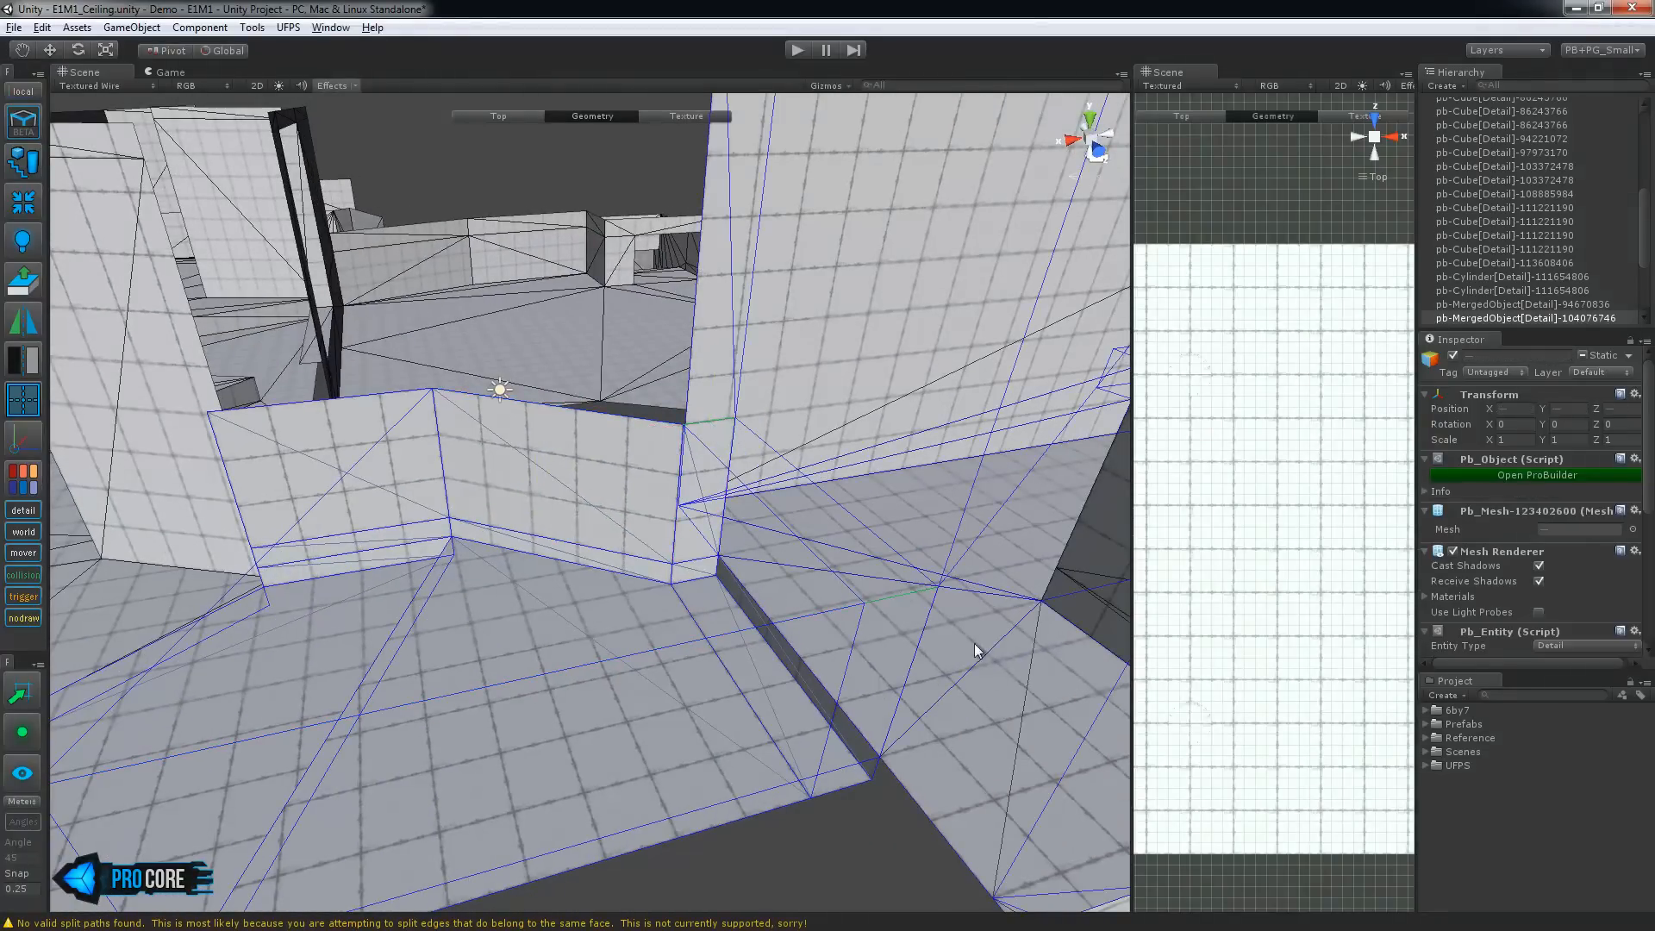
pyautogui.click(667, 527)
pyautogui.keyDown('alt'); pyautogui.moveTo(669, 529); pyautogui.dragTo(560, 371); pyautogui.keyUp('alt')
pyautogui.scroll(2, 712, 566)
pyautogui.keyDown('alt'); pyautogui.moveTo(712, 565); pyautogui.dragTo(743, 468); pyautogui.keyUp('alt')
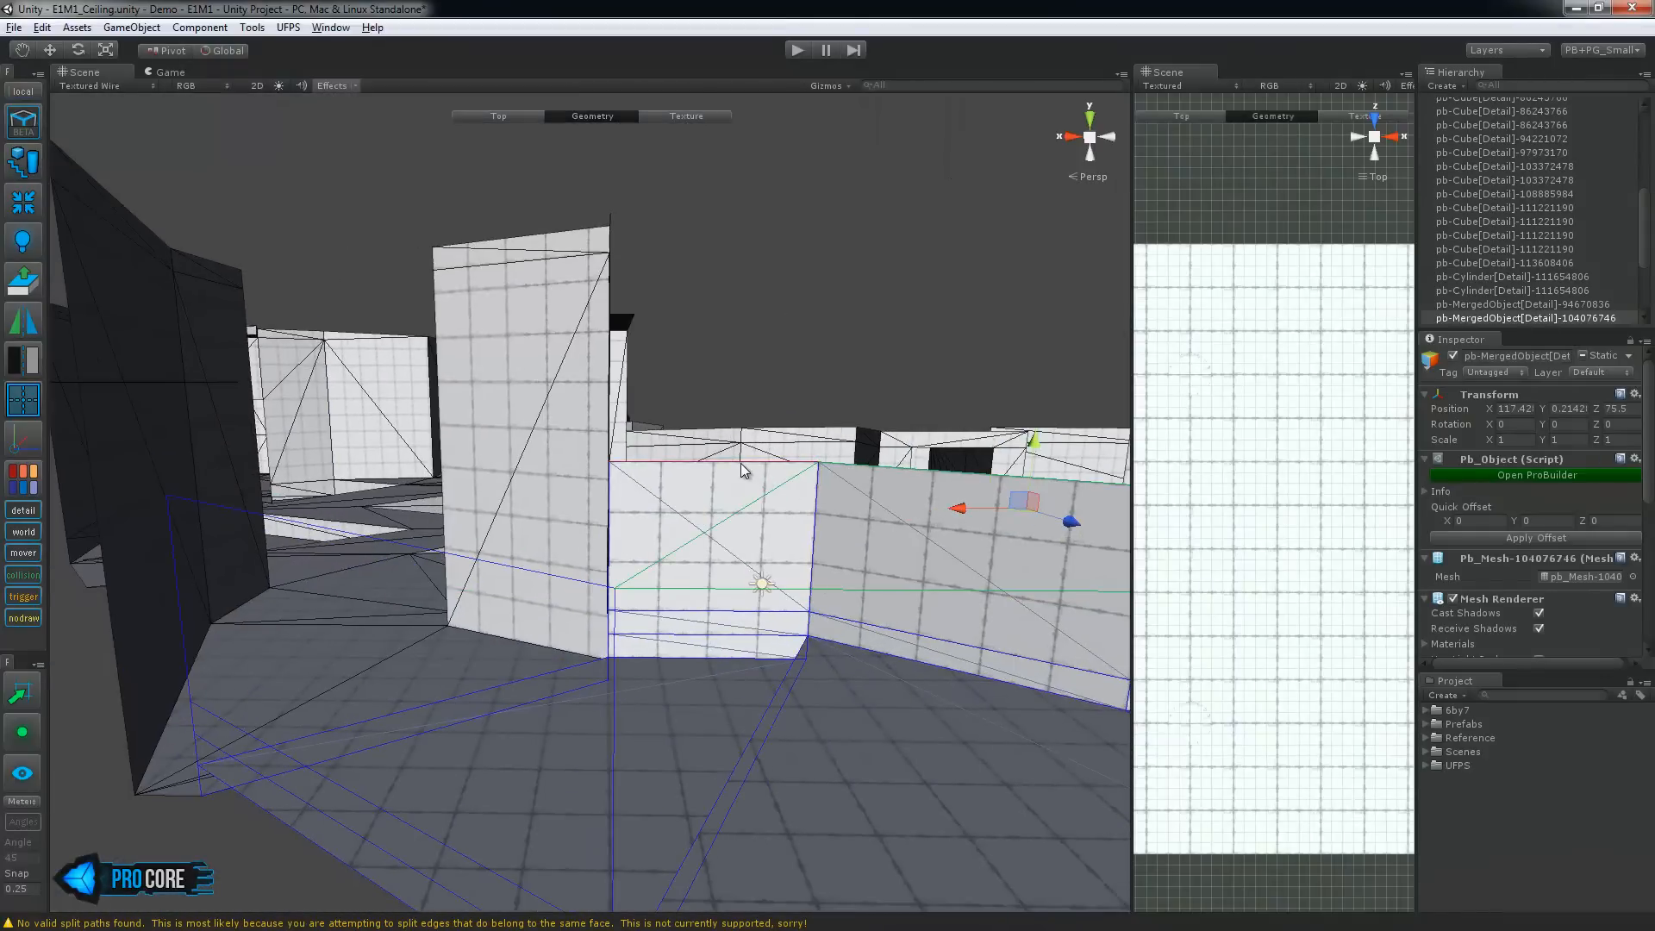
pyautogui.keyDown('shift'); pyautogui.click(551, 582); pyautogui.keyUp('shift')
pyautogui.keyDown('alt'); pyautogui.moveTo(758, 589); pyautogui.dragTo(892, 668); pyautogui.keyUp('alt')
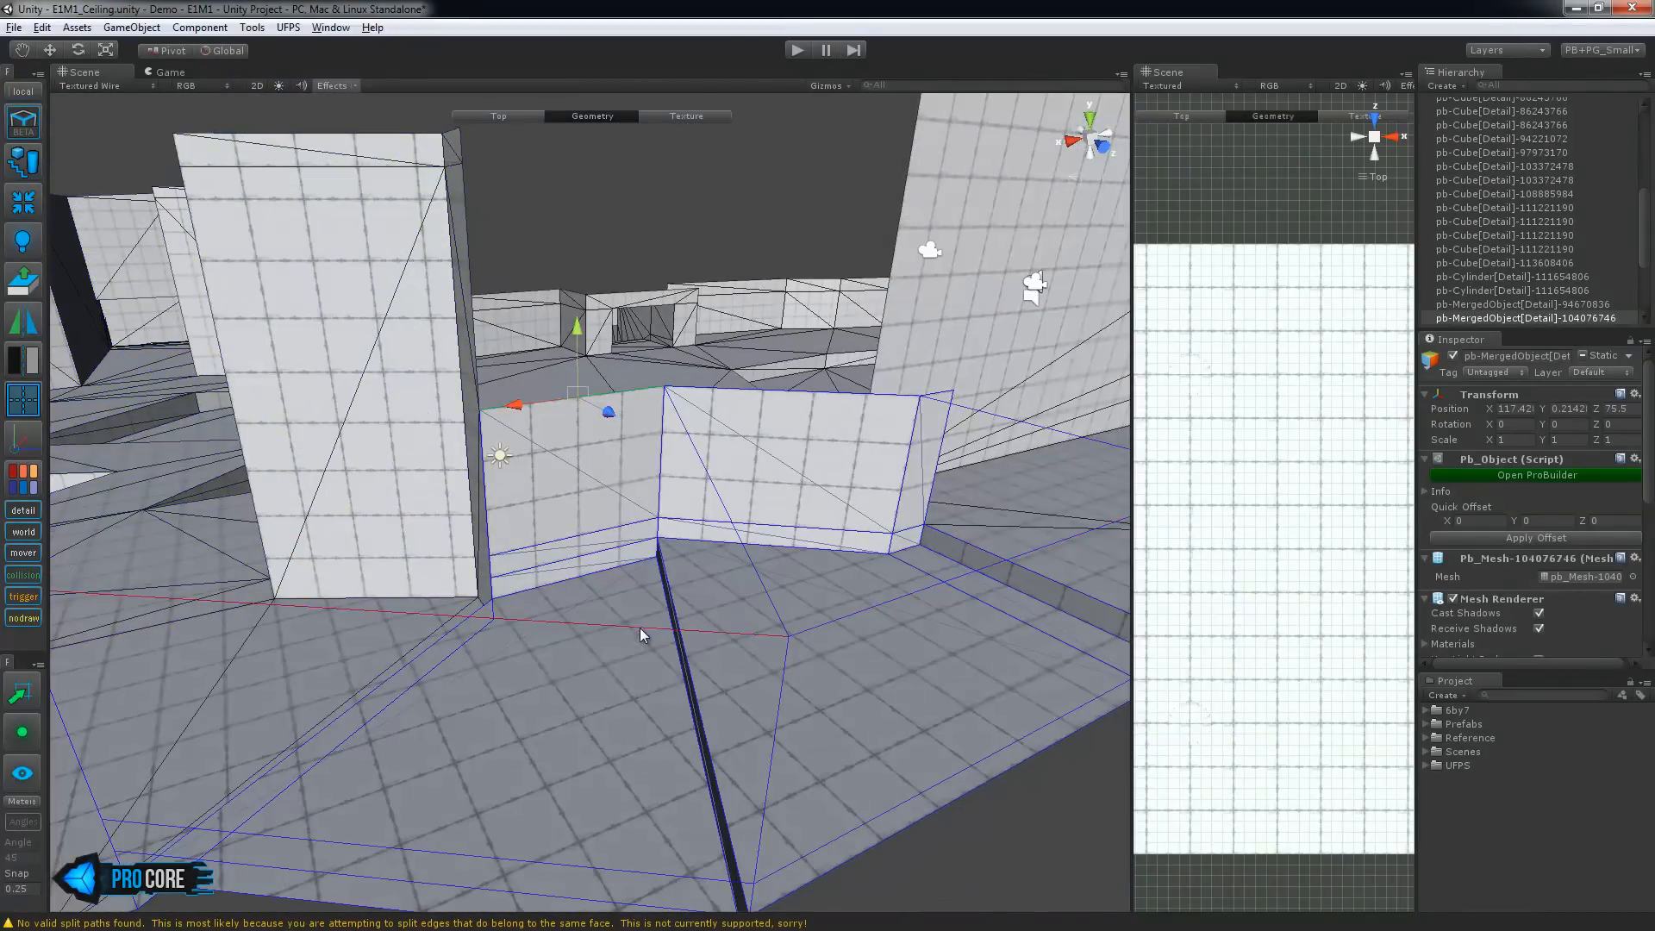
pyautogui.hotkey('alt', 'b')
# Bridge the remaining open edges on the other side of the low wall and leave geometry editing
pyautogui.keyDown('alt'); pyautogui.moveTo(942, 603); pyautogui.dragTo(374, 546); pyautogui.keyUp('alt')
pyautogui.click(671, 450)
pyautogui.hotkey('alt', 'b')
pyautogui.keyDown('alt'); pyautogui.moveTo(408, 439); pyautogui.dragTo(882, 482); pyautogui.keyUp('alt')
pyautogui.press('Escape')
# Add a new cube, place it on the doorway wall's corner at X 120, Y 7.5, Z 72, and open it for geometry editing
pyautogui.click(882, 482)
pyautogui.click(461, 580)
pyautogui.scroll(6, 609, 556)
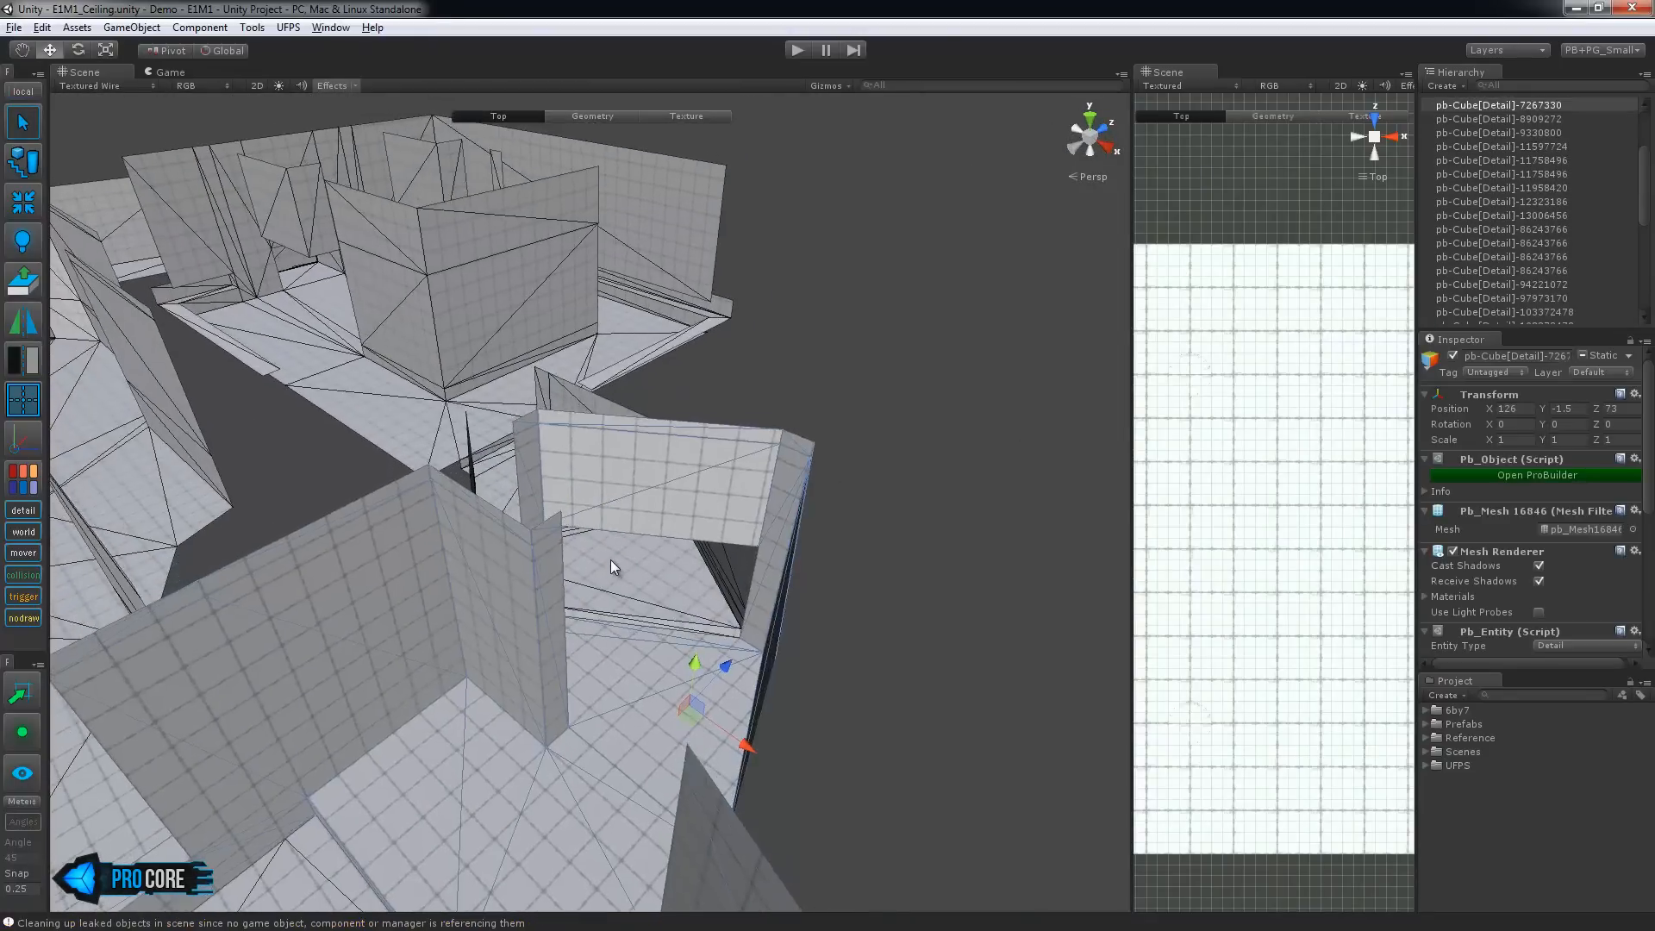
pyautogui.press('g')
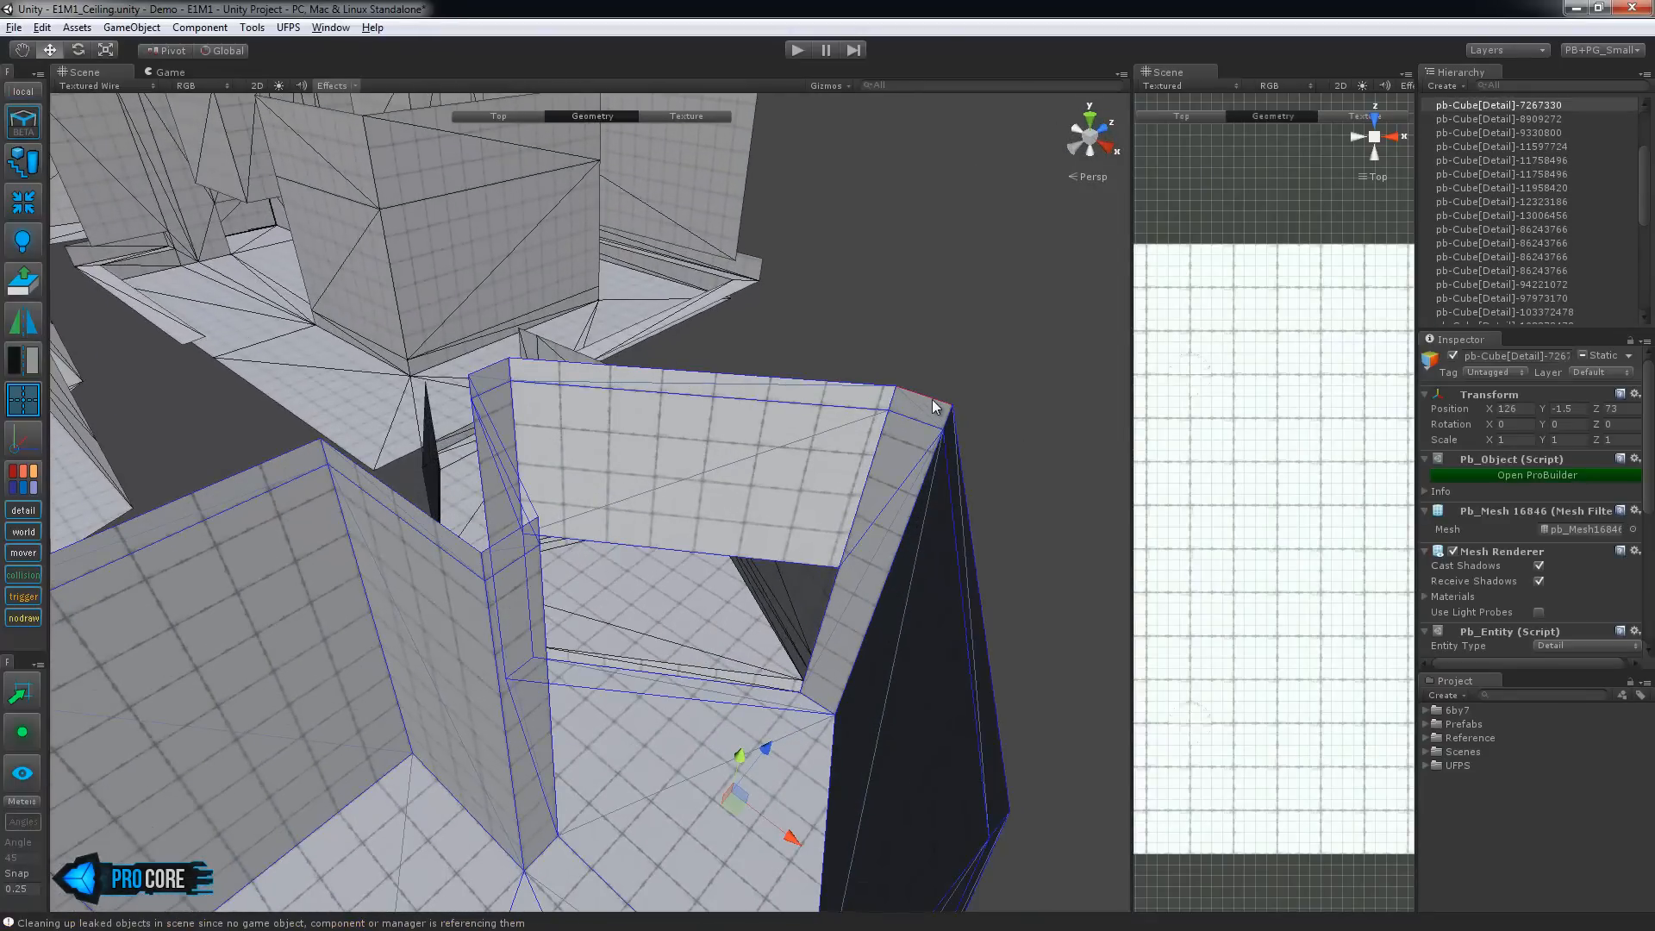
pyautogui.keyDown('alt'); pyautogui.moveTo(955, 561); pyautogui.dragTo(871, 644); pyautogui.keyUp('alt')
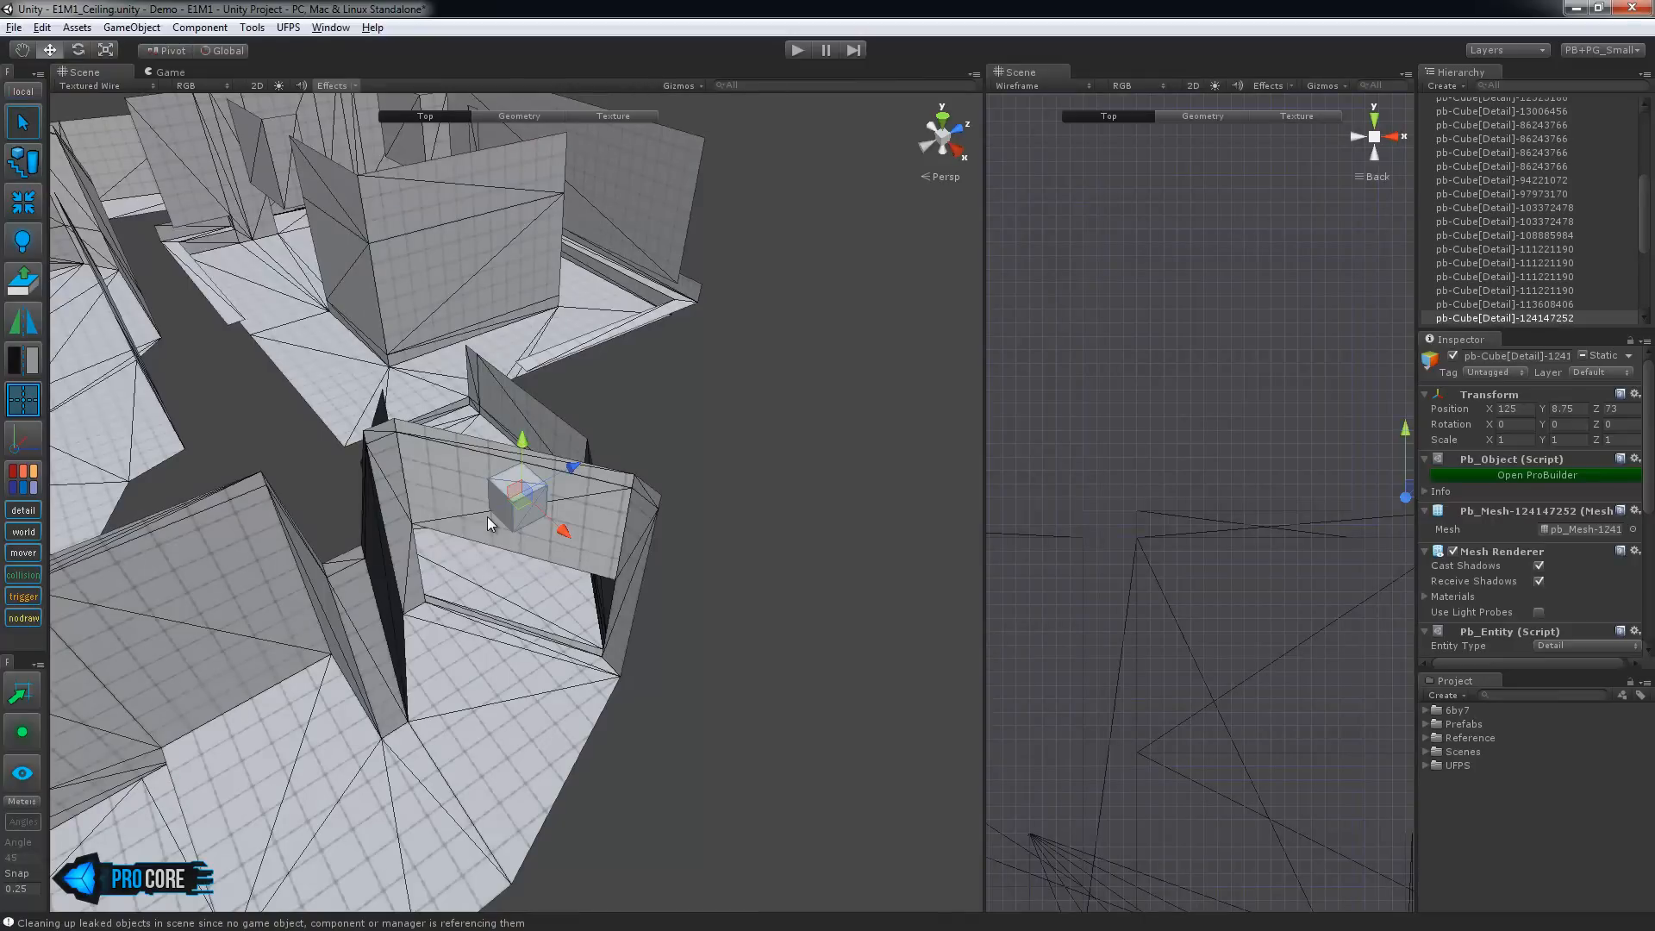
pyautogui.scroll(4, 426, 503)
pyautogui.press('g')
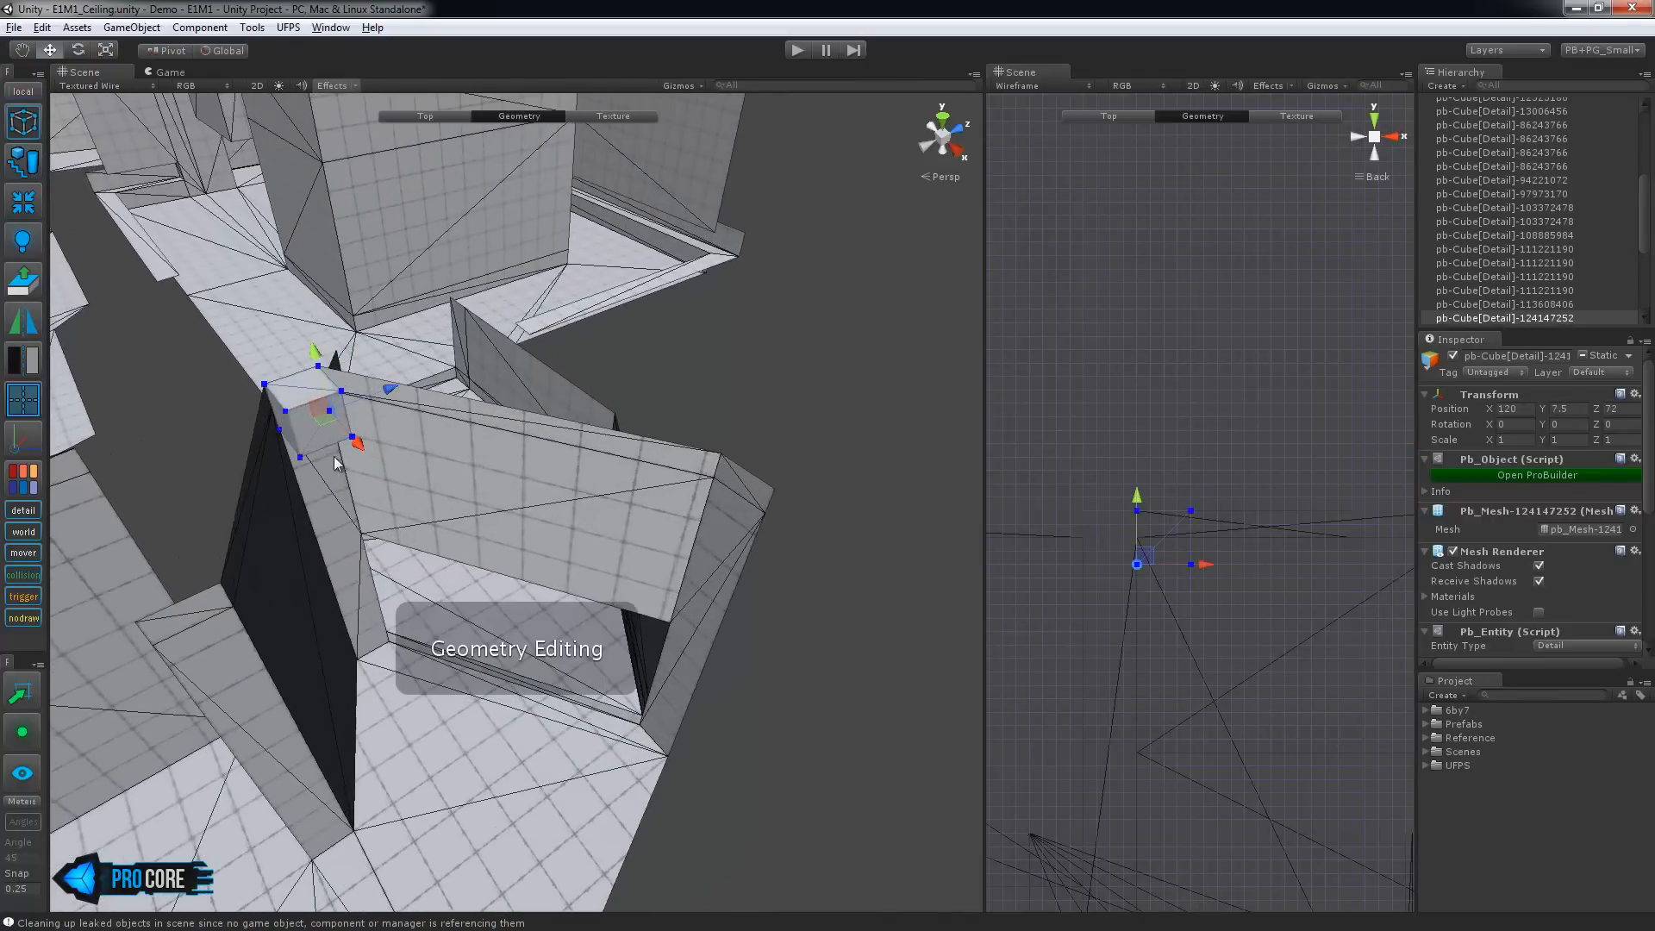
# Stretch the cube's end vertices across to the opposite corner so it spans the wall above the doorway
pyautogui.moveTo(687, 549); pyautogui.dragTo(753, 530)
pyautogui.click(669, 511)
pyautogui.press('f')
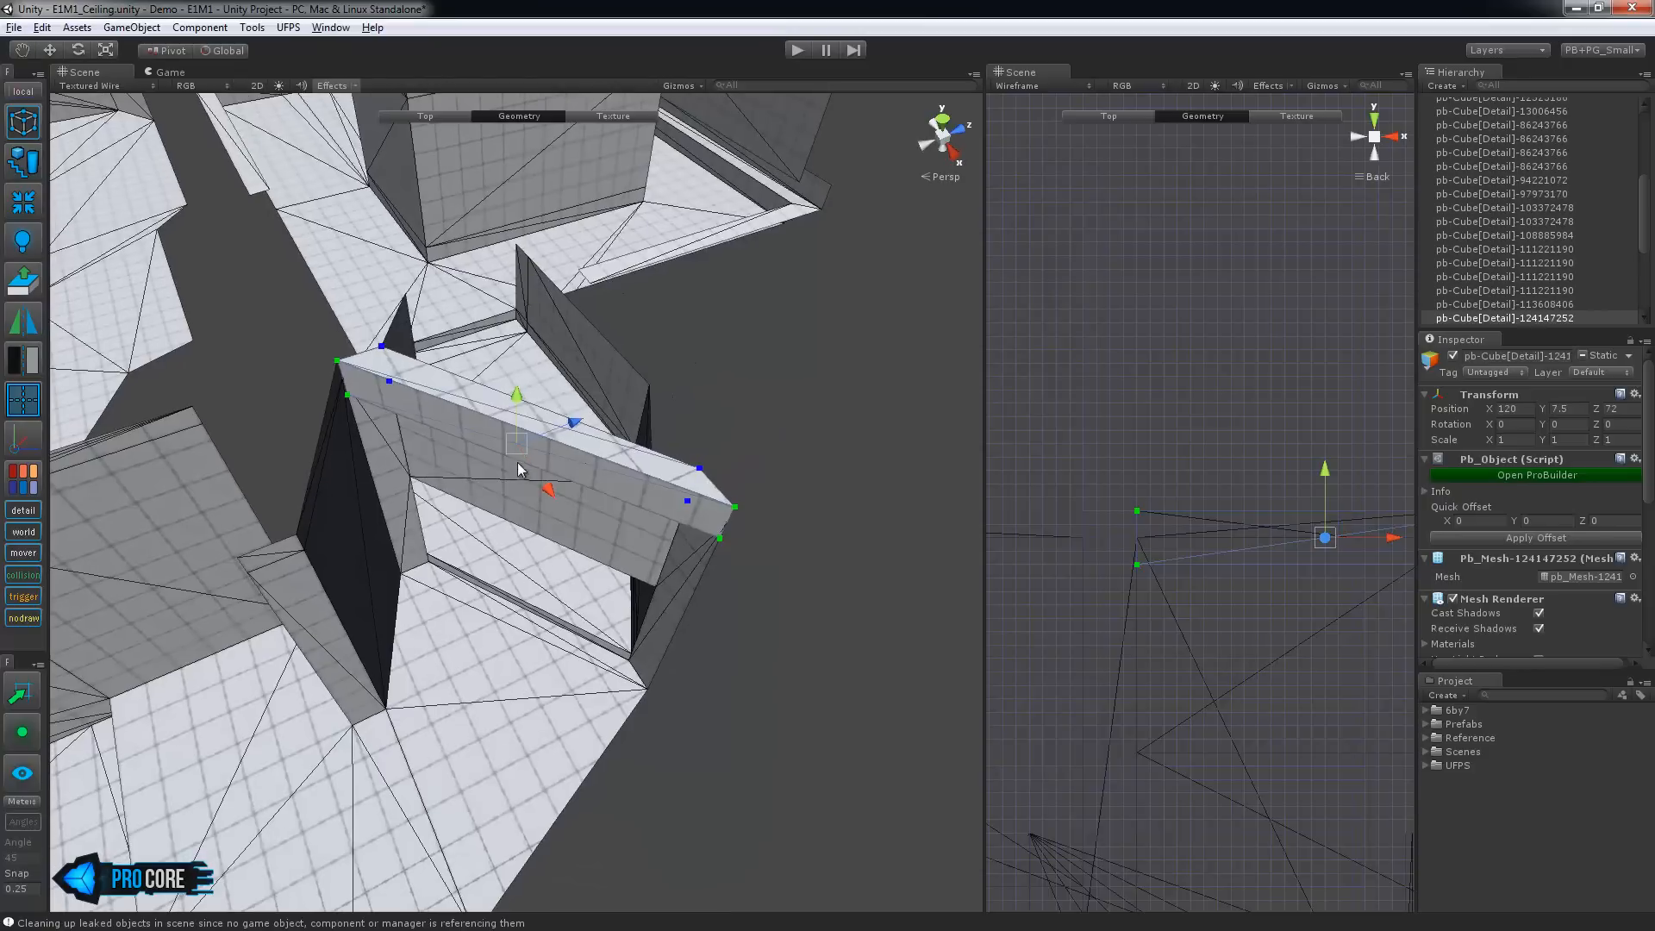
# Extend the doorway ceiling outward and fit its outer vertices to the surrounding wall corners of the passage
pyautogui.keyDown('shift'); pyautogui.moveTo(569, 552); pyautogui.dragTo(522, 666); pyautogui.keyUp('shift')
pyautogui.moveTo(817, 784); pyautogui.dragTo(760, 743)
pyautogui.keyDown('alt'); pyautogui.moveTo(741, 802); pyautogui.dragTo(905, 741); pyautogui.keyUp('alt')
pyautogui.moveTo(776, 488); pyautogui.dragTo(833, 709)
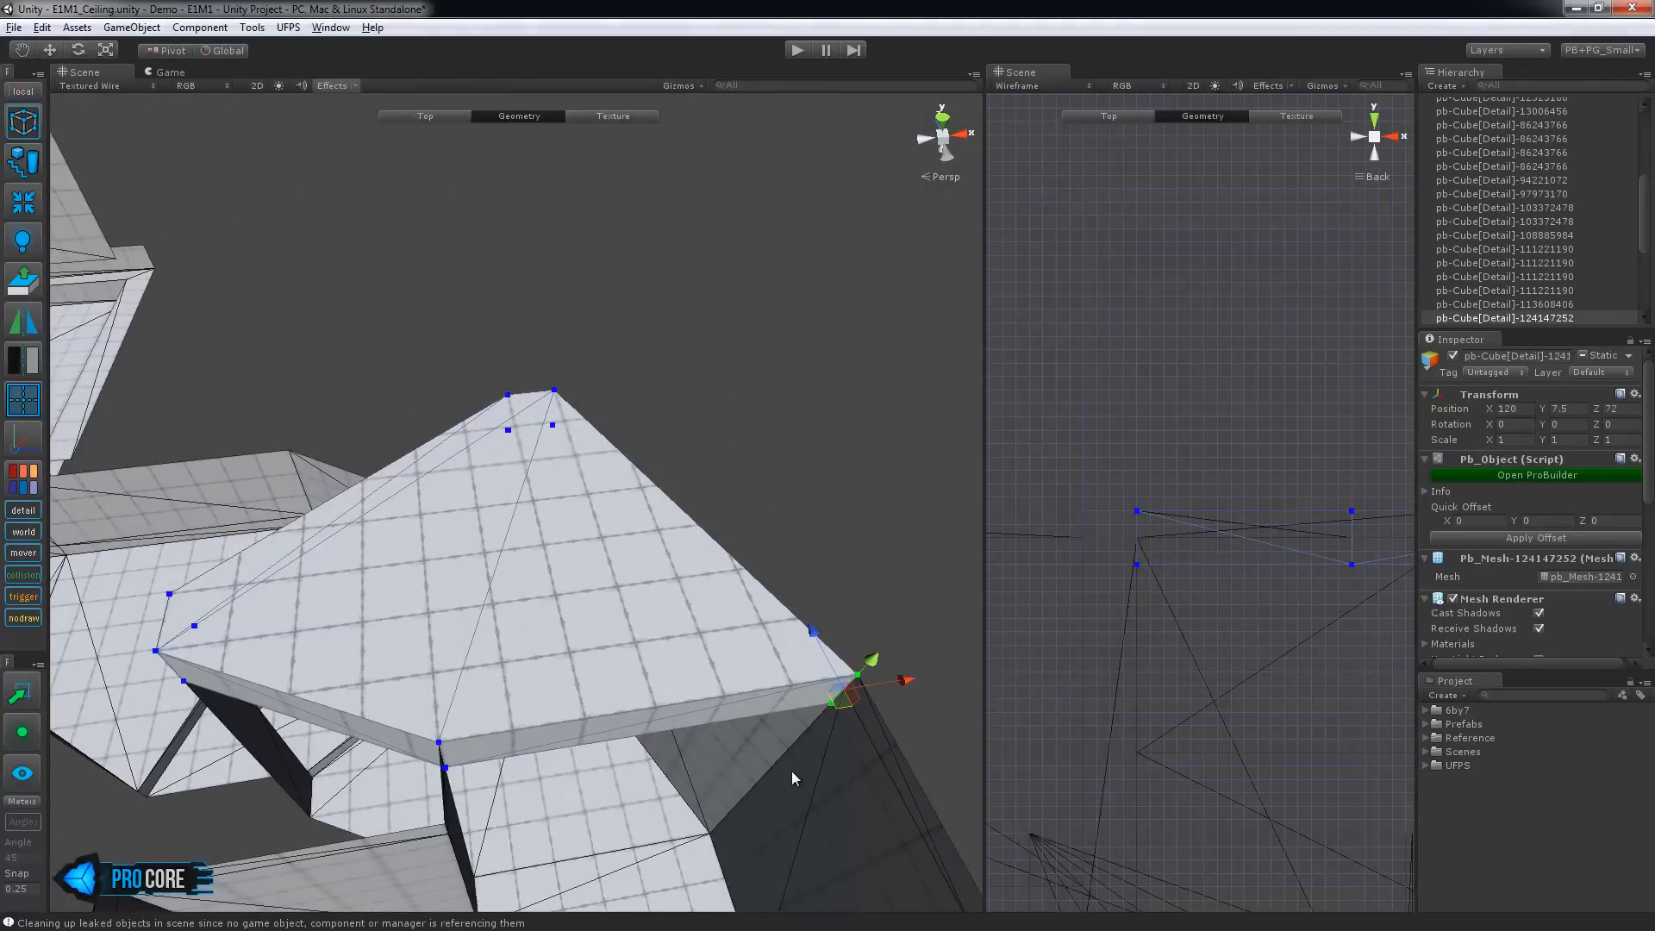
pyautogui.keyDown('alt'); pyautogui.moveTo(824, 767); pyautogui.dragTo(605, 705); pyautogui.keyUp('alt')
pyautogui.click(576, 750)
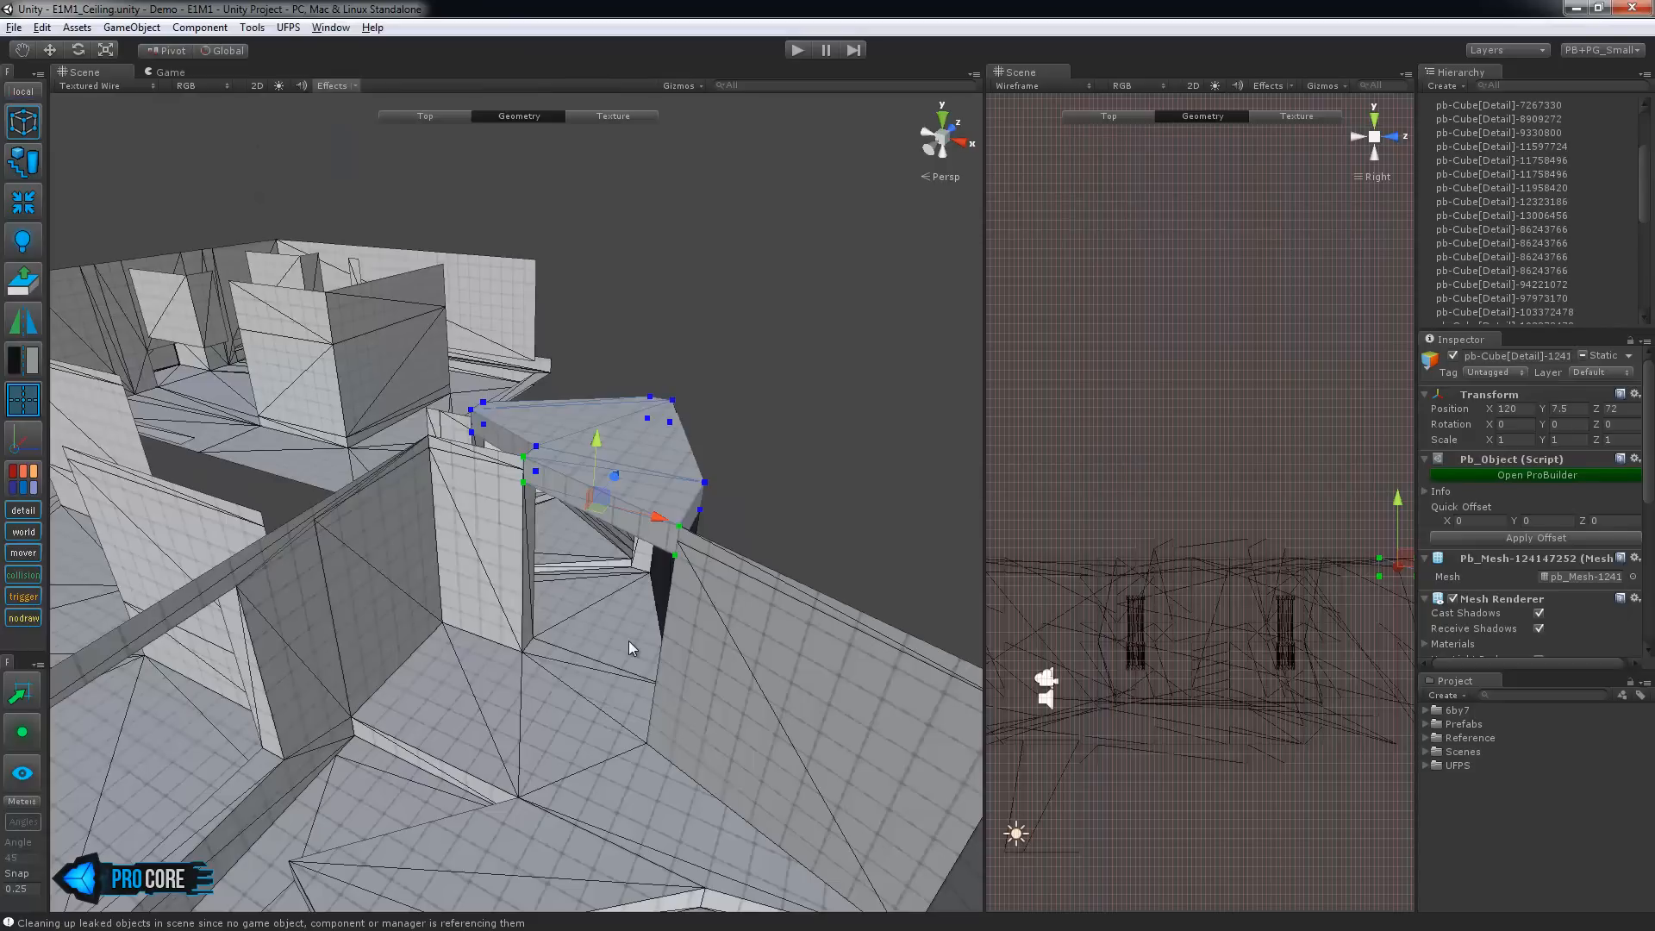
# Raise the whole ceiling object to Y 8.5 and reopen it for geometry editing
pyautogui.press('Escape')
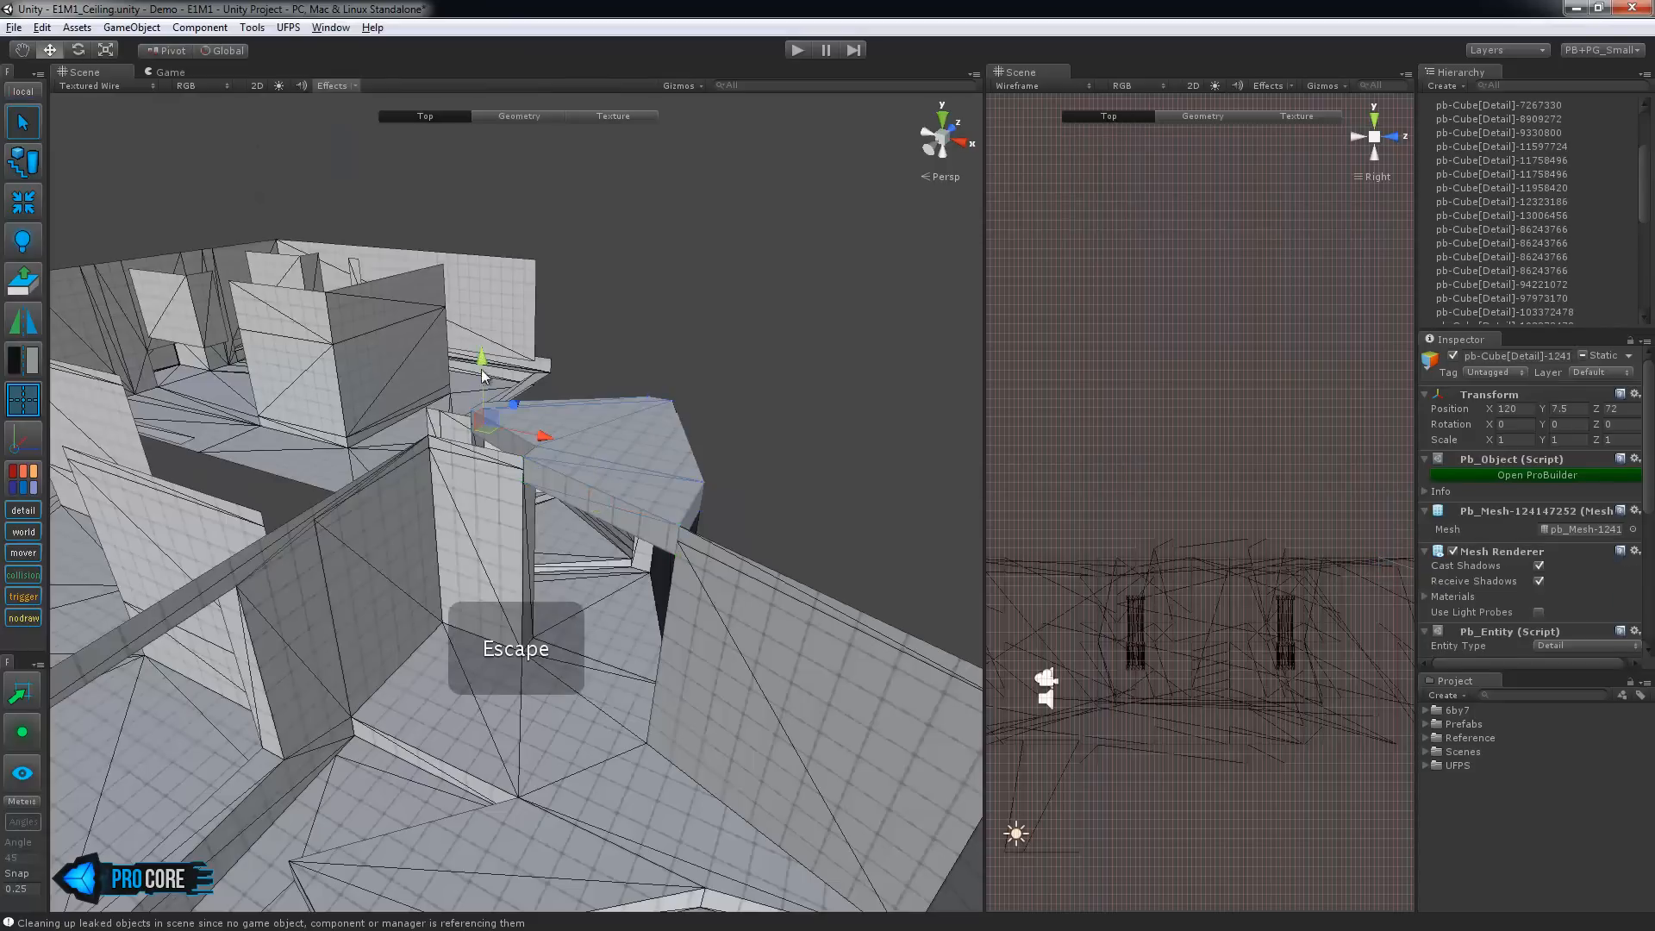
pyautogui.keyDown('alt'); pyautogui.moveTo(495, 351); pyautogui.dragTo(737, 504); pyautogui.keyUp('alt')
pyautogui.press('g')
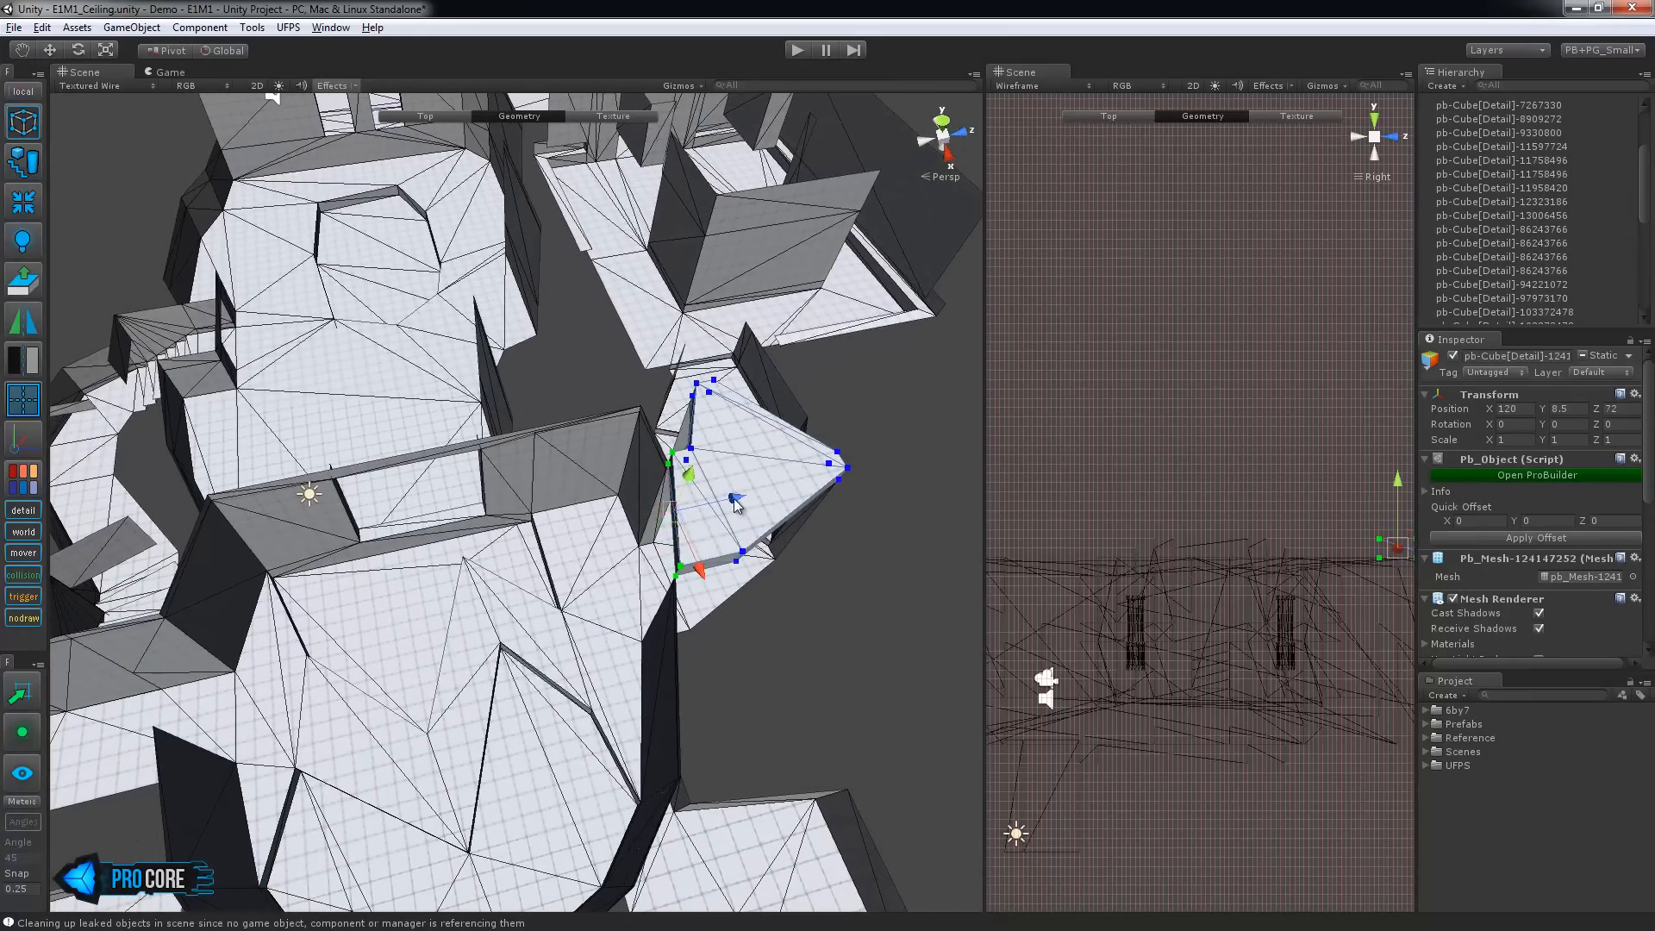
# Extend the ceiling's open end as a long strip across the adjoining large room to its far wall
pyautogui.keyDown('alt'); pyautogui.moveTo(153, 676); pyautogui.dragTo(718, 472); pyautogui.keyUp('alt')
pyautogui.moveTo(718, 471); pyautogui.dragTo(668, 690, button='middle')
pyautogui.scroll(6, 668, 690)
pyautogui.moveTo(1111, 471); pyautogui.dragTo(1158, 463, button='middle')
pyautogui.scroll(-2, 1254, 593)
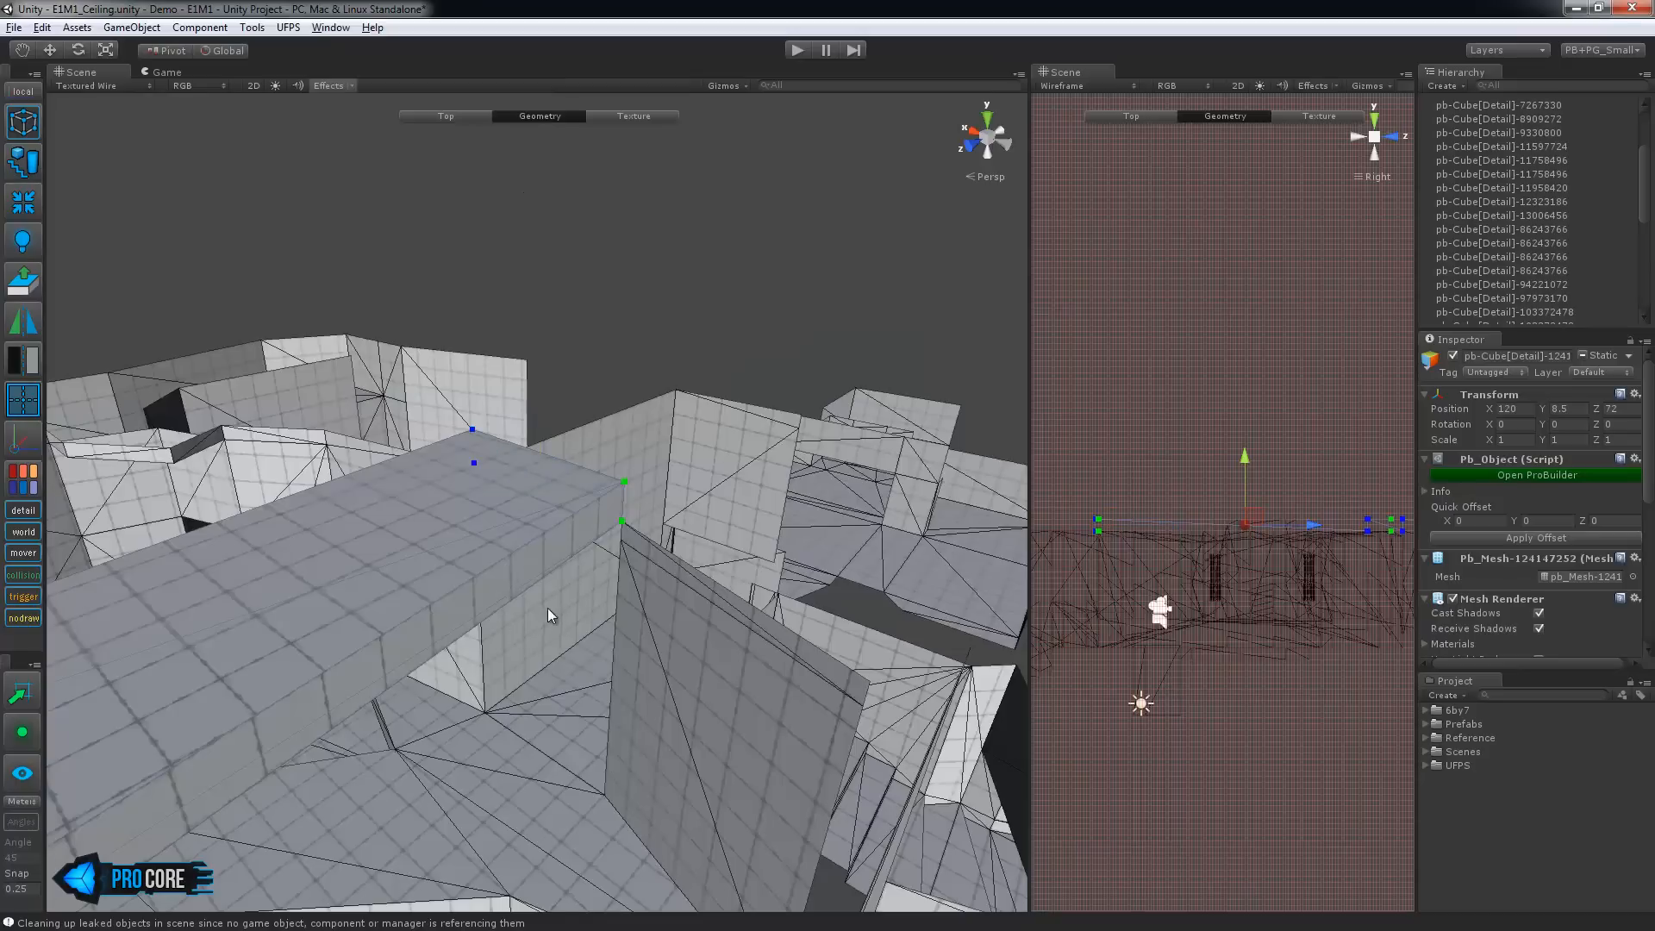
# Select the long edges of the ceiling strip and insert edge loops across it
pyautogui.keyDown('alt'); pyautogui.moveTo(547, 607); pyautogui.dragTo(581, 481); pyautogui.keyUp('alt')
pyautogui.keyDown('alt'); pyautogui.moveTo(545, 387); pyautogui.dragTo(481, 476); pyautogui.keyUp('alt')
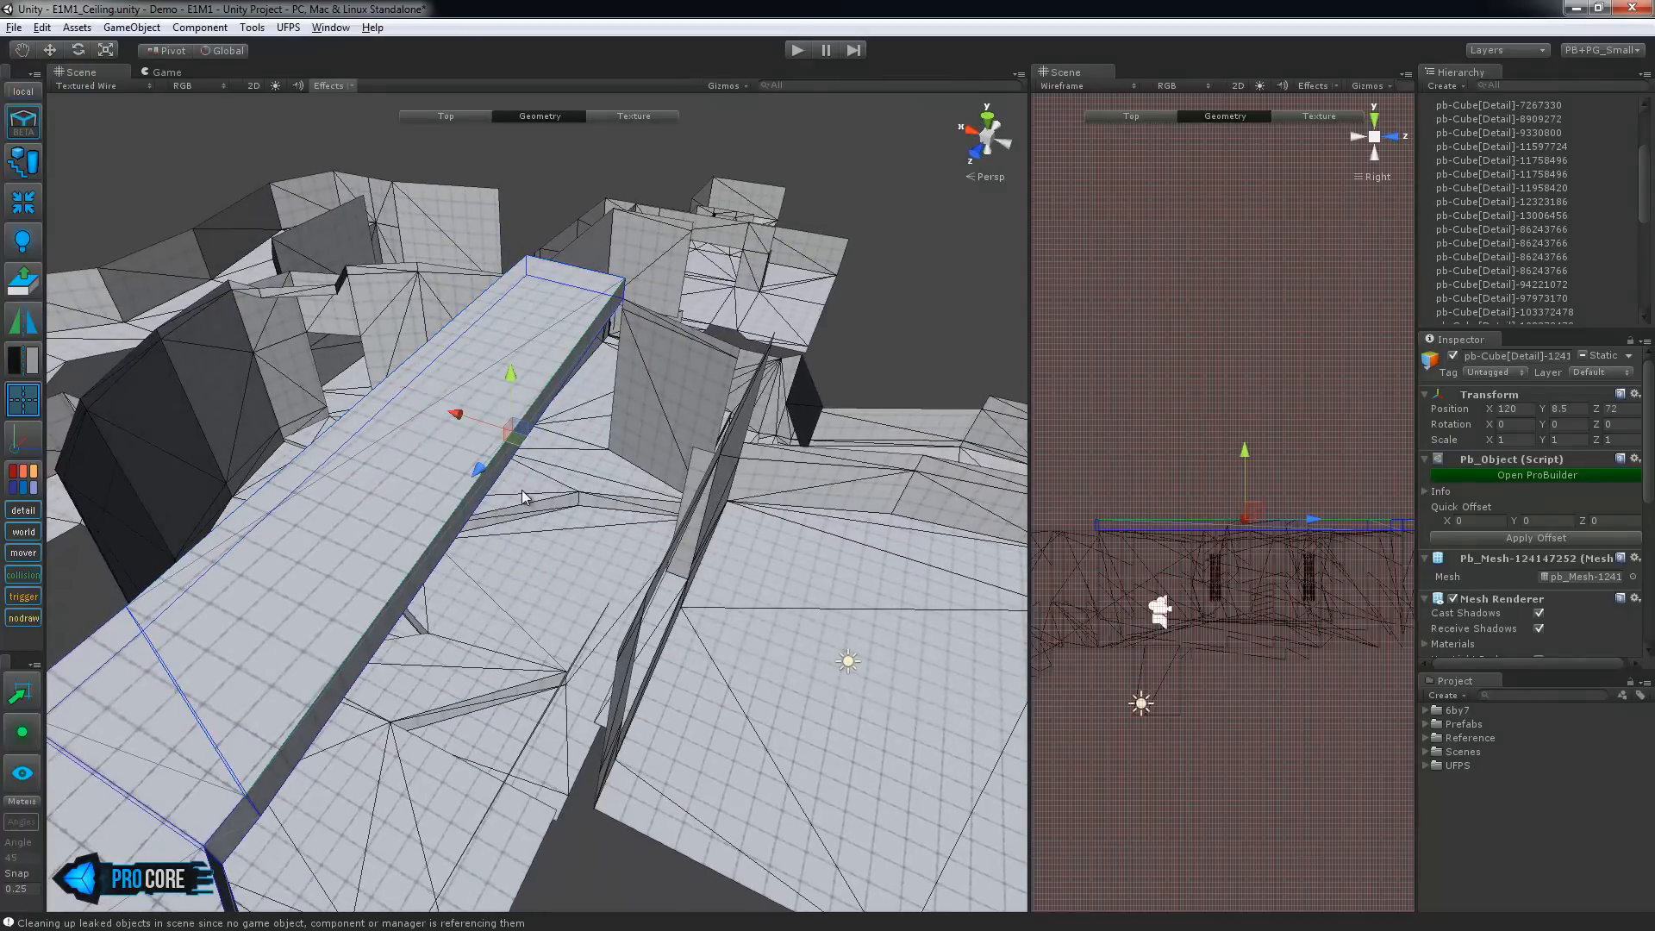
pyautogui.hotkey('alt', 'u')
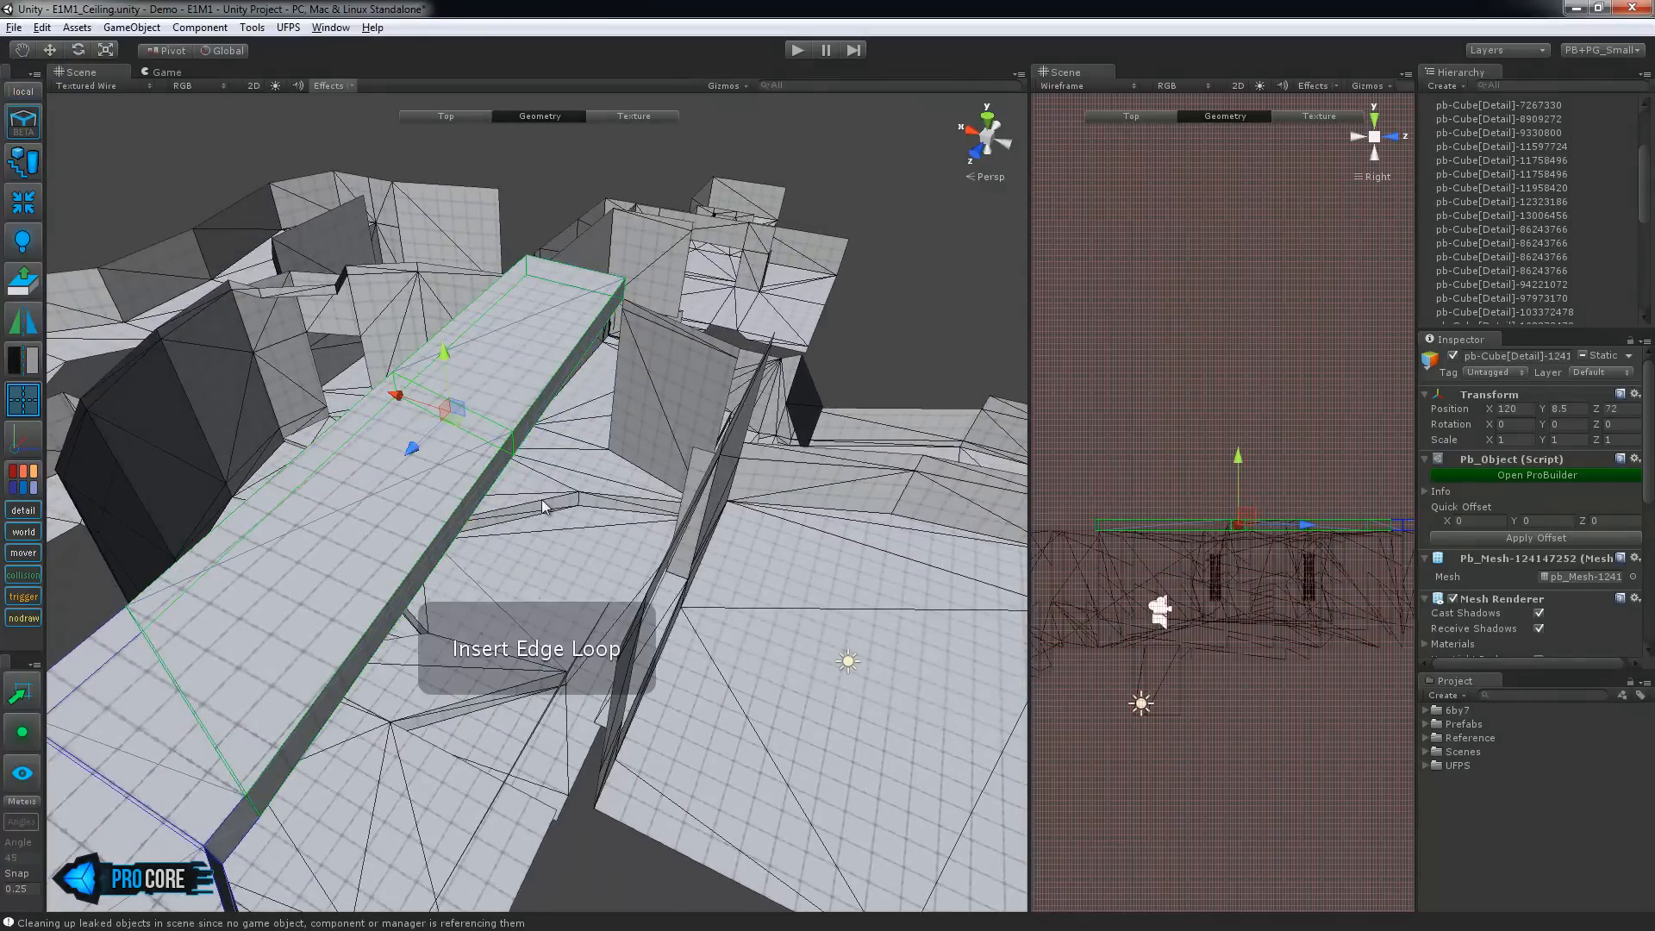
pyautogui.keyDown('alt'); pyautogui.moveTo(514, 447); pyautogui.dragTo(552, 528); pyautogui.keyUp('alt')
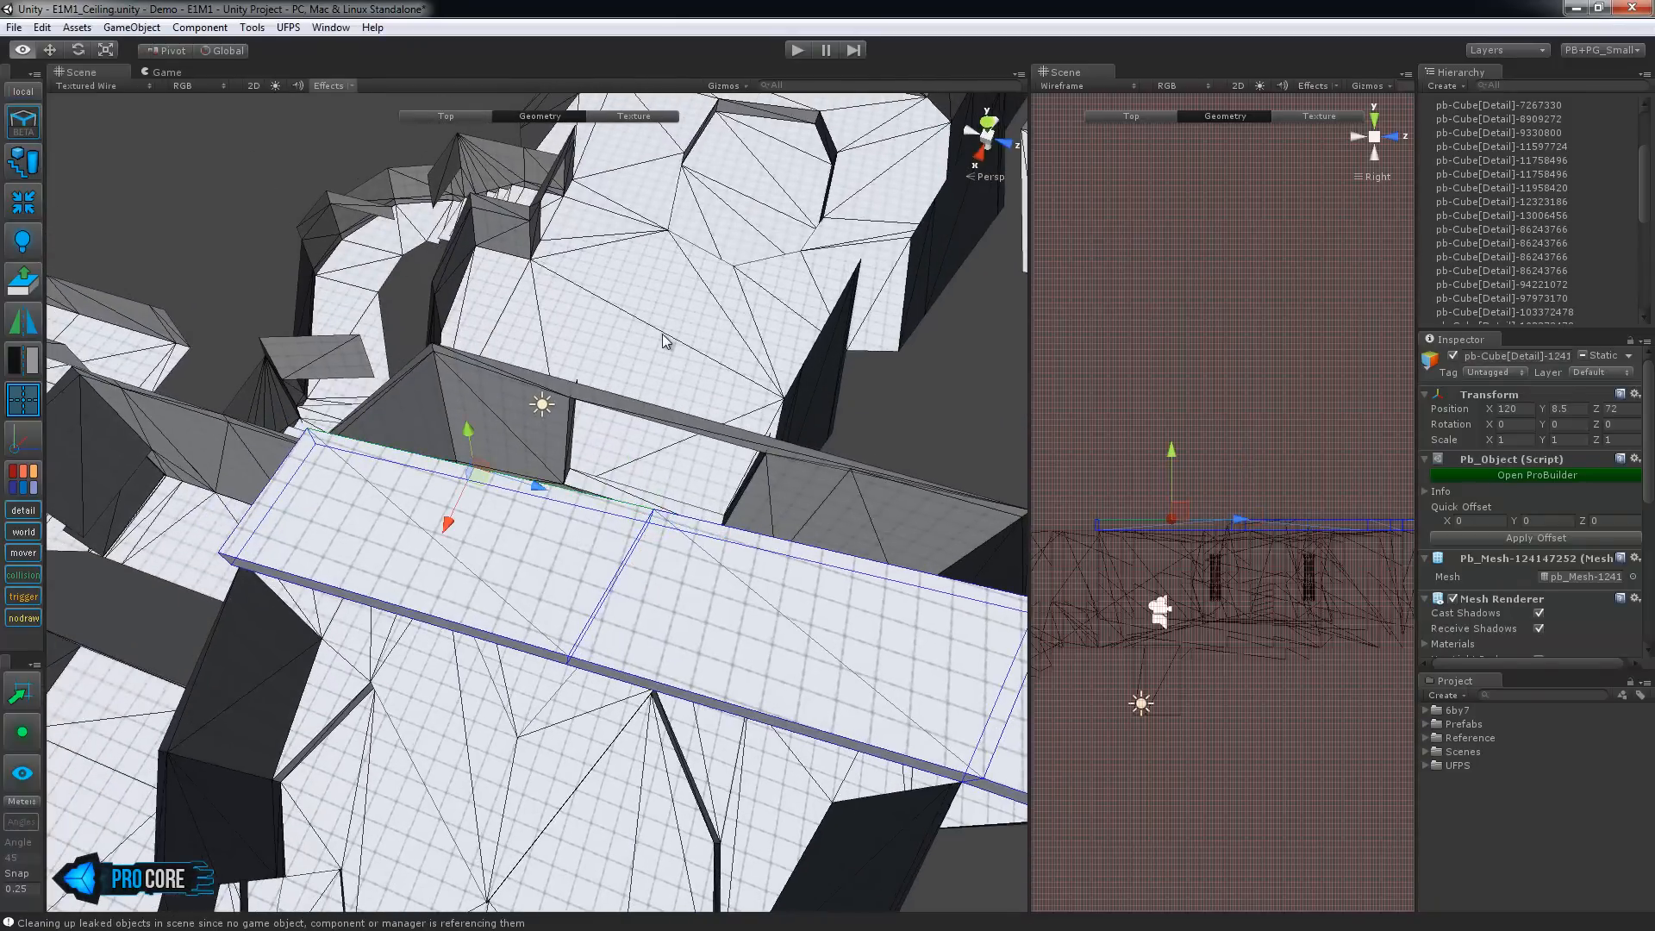
pyautogui.keyDown('alt'); pyautogui.moveTo(849, 562); pyautogui.dragTo(785, 654); pyautogui.keyUp('alt')
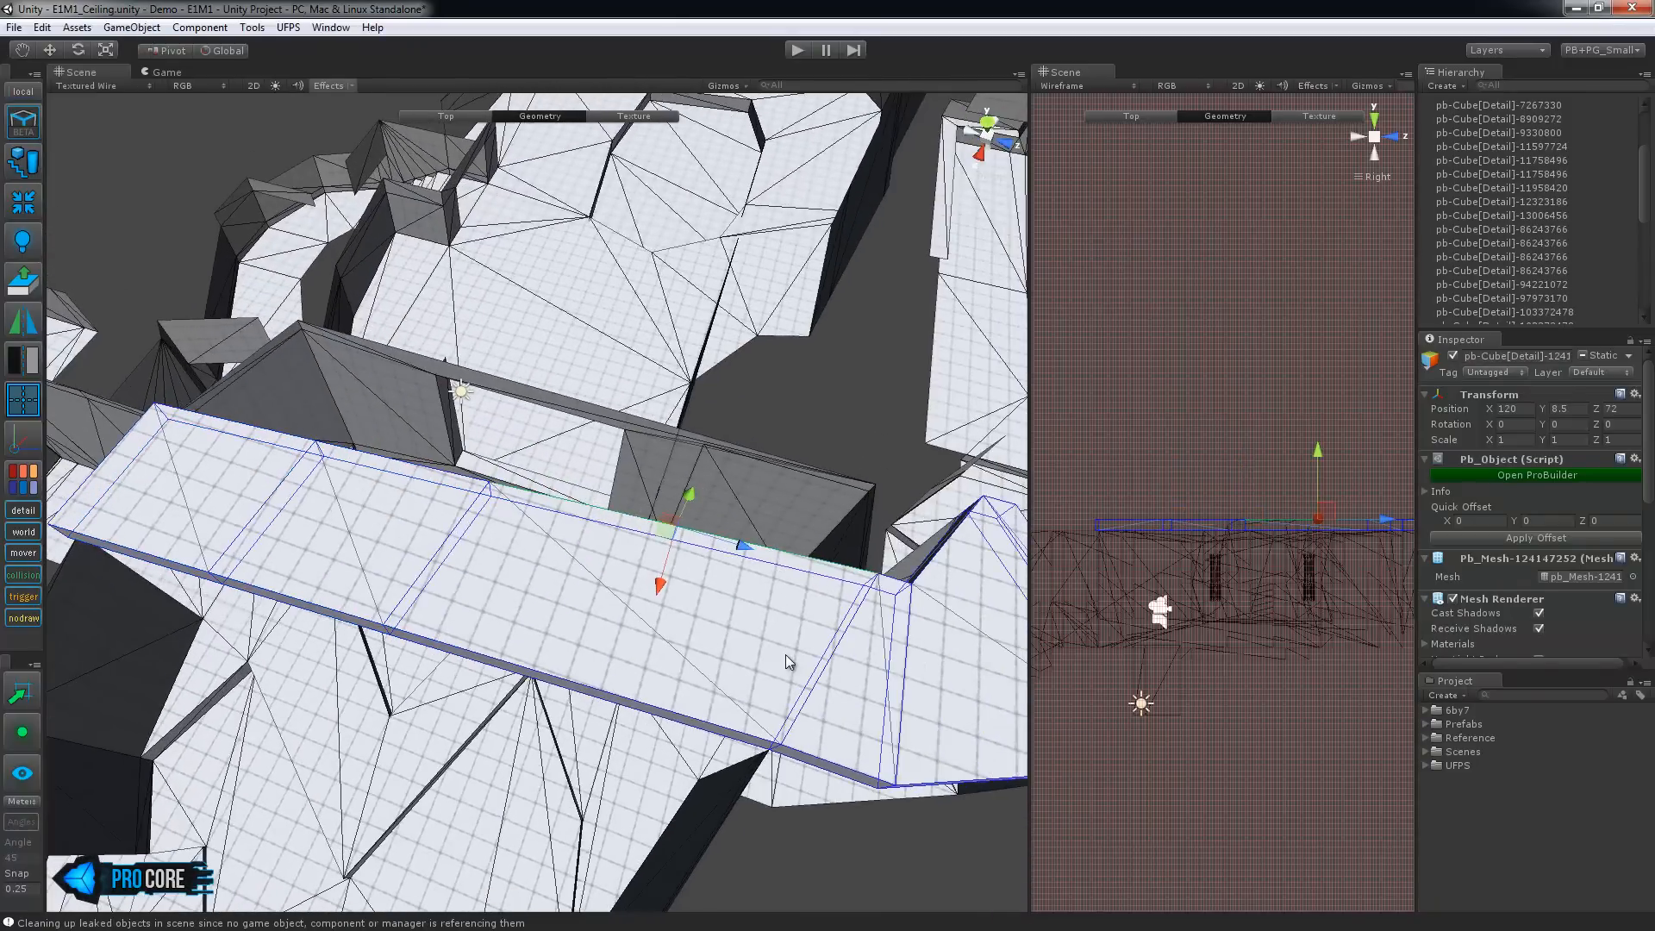
pyautogui.hotkey('alt', 'u')
# Move the first vertex pair on the strip's long side out to the room's wall corner, aligning it in the top view
pyautogui.moveTo(332, 427); pyautogui.dragTo(582, 565, button='middle')
pyautogui.scroll(2, 582, 551)
pyautogui.press('h')
pyautogui.press('h')
pyautogui.keyDown('alt'); pyautogui.moveTo(583, 549); pyautogui.dragTo(586, 579); pyautogui.keyUp('alt')
pyautogui.moveTo(530, 509); pyautogui.dragTo(504, 385)
pyautogui.click(1374, 120)
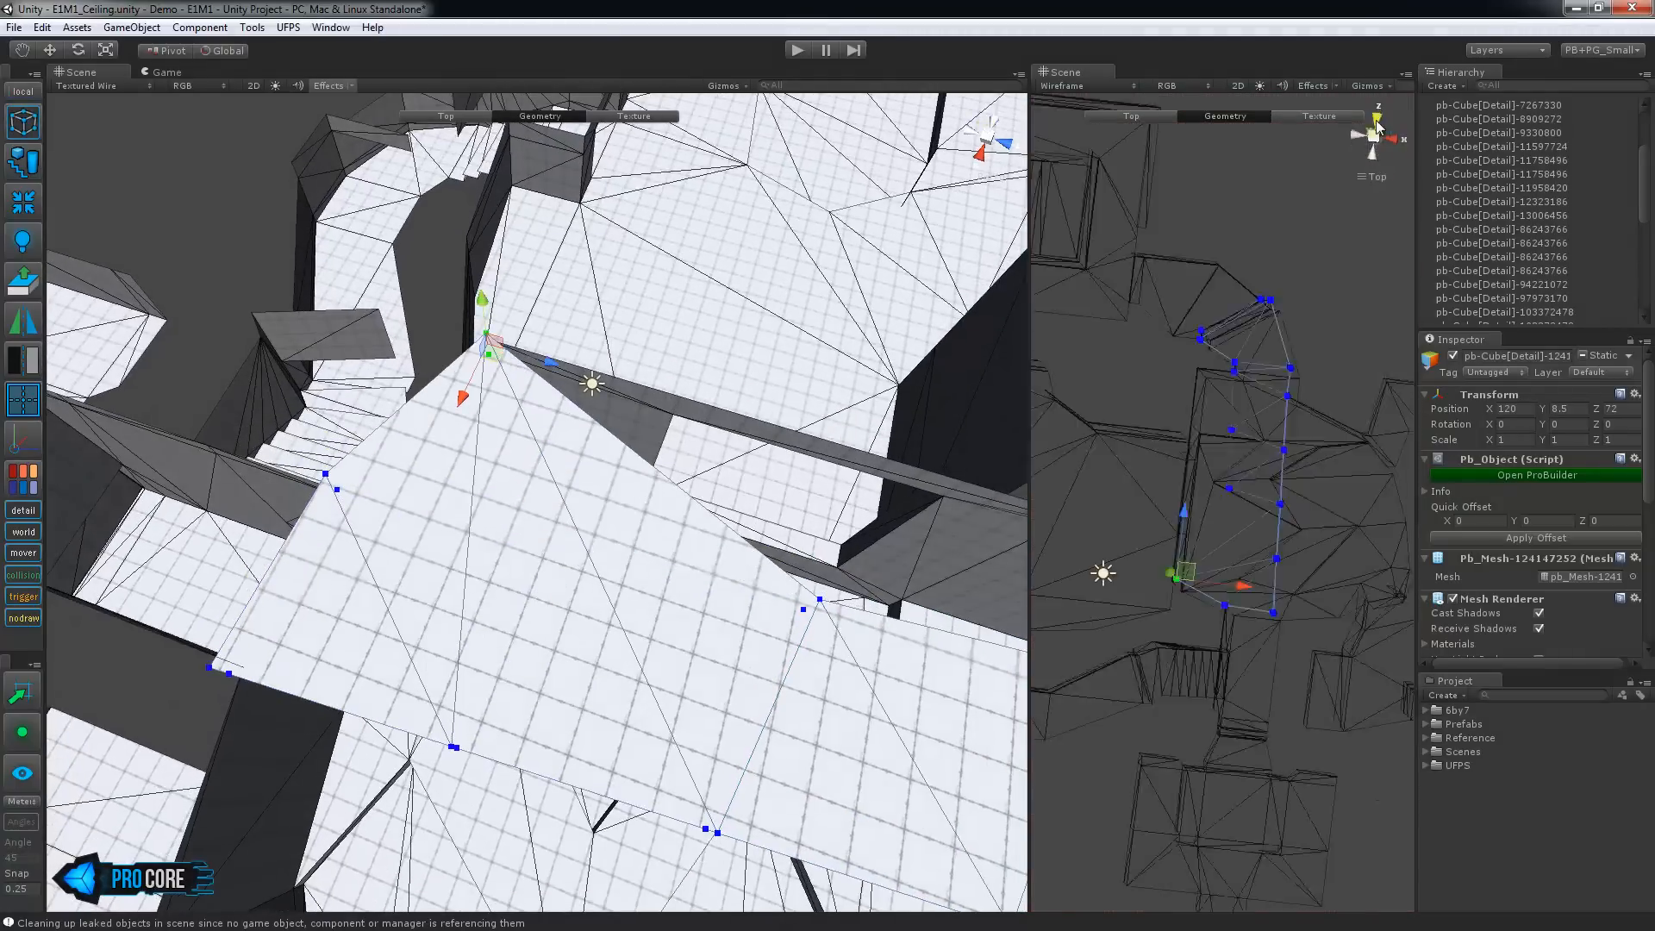
pyautogui.moveTo(1208, 646); pyautogui.dragTo(1269, 576, button='middle')
pyautogui.scroll(10, 1275, 584)
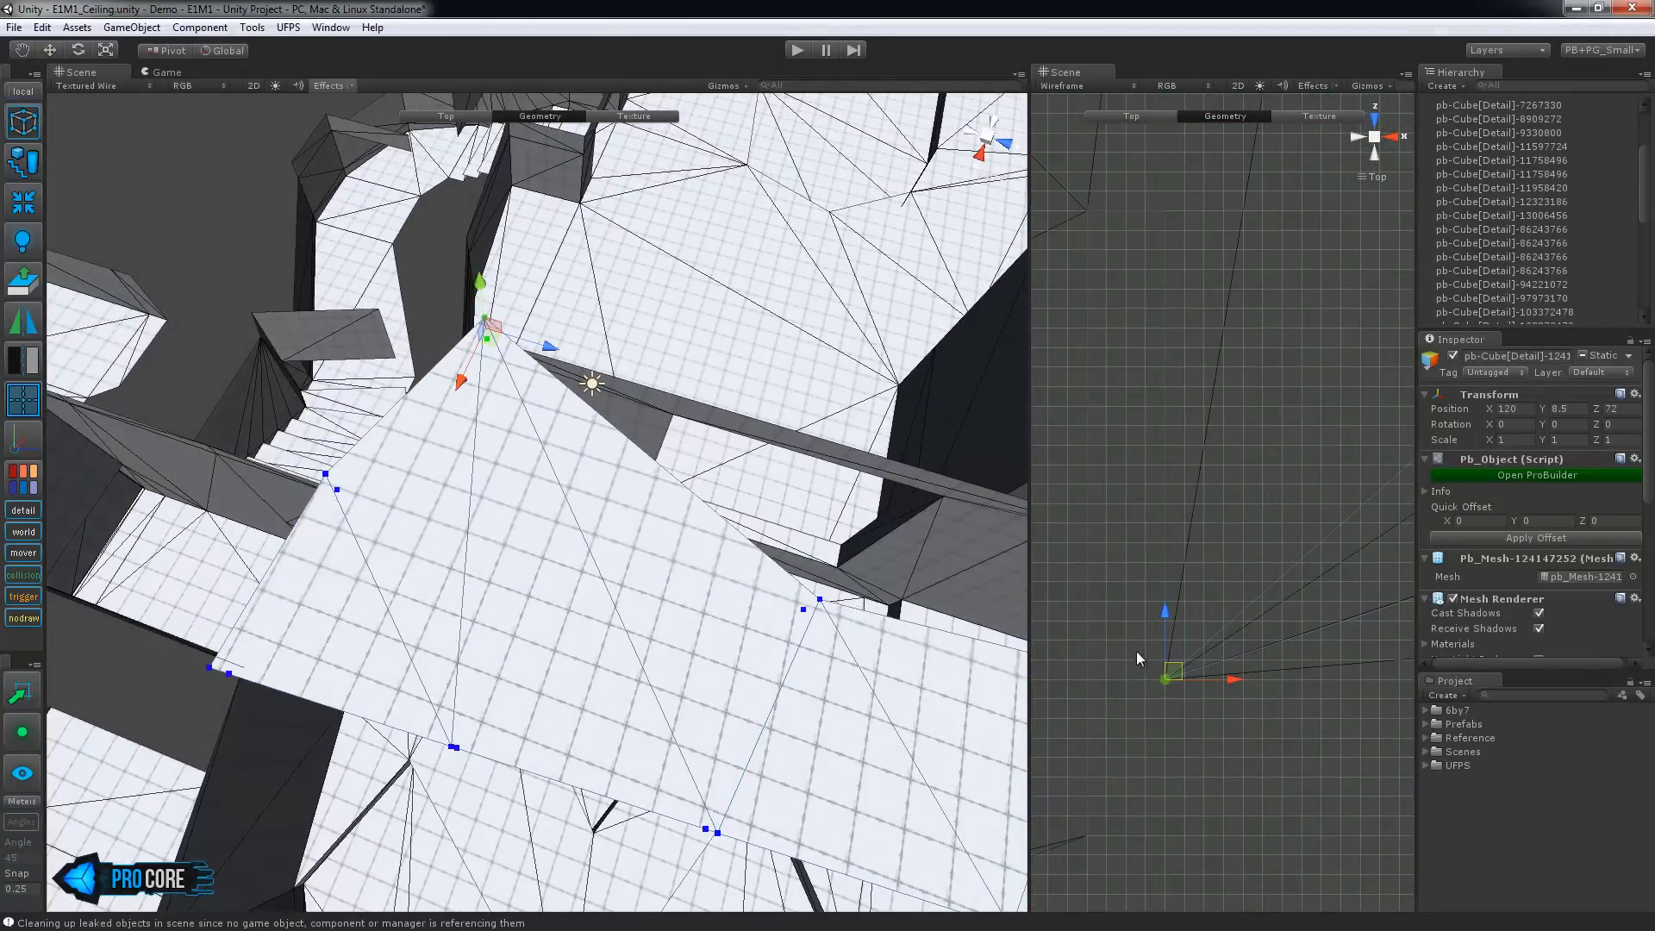
# Move the next vertex pair along the same side outward until it meets the wall above the window opening
pyautogui.moveTo(715, 559); pyautogui.dragTo(510, 537, button='middle')
pyautogui.moveTo(559, 646)
pyautogui.keyDown('alt'); pyautogui.mouseDown()
pyautogui.moveTo(573, 624)
pyautogui.moveTo(575, 666)
pyautogui.mouseUp(); pyautogui.keyUp('alt')
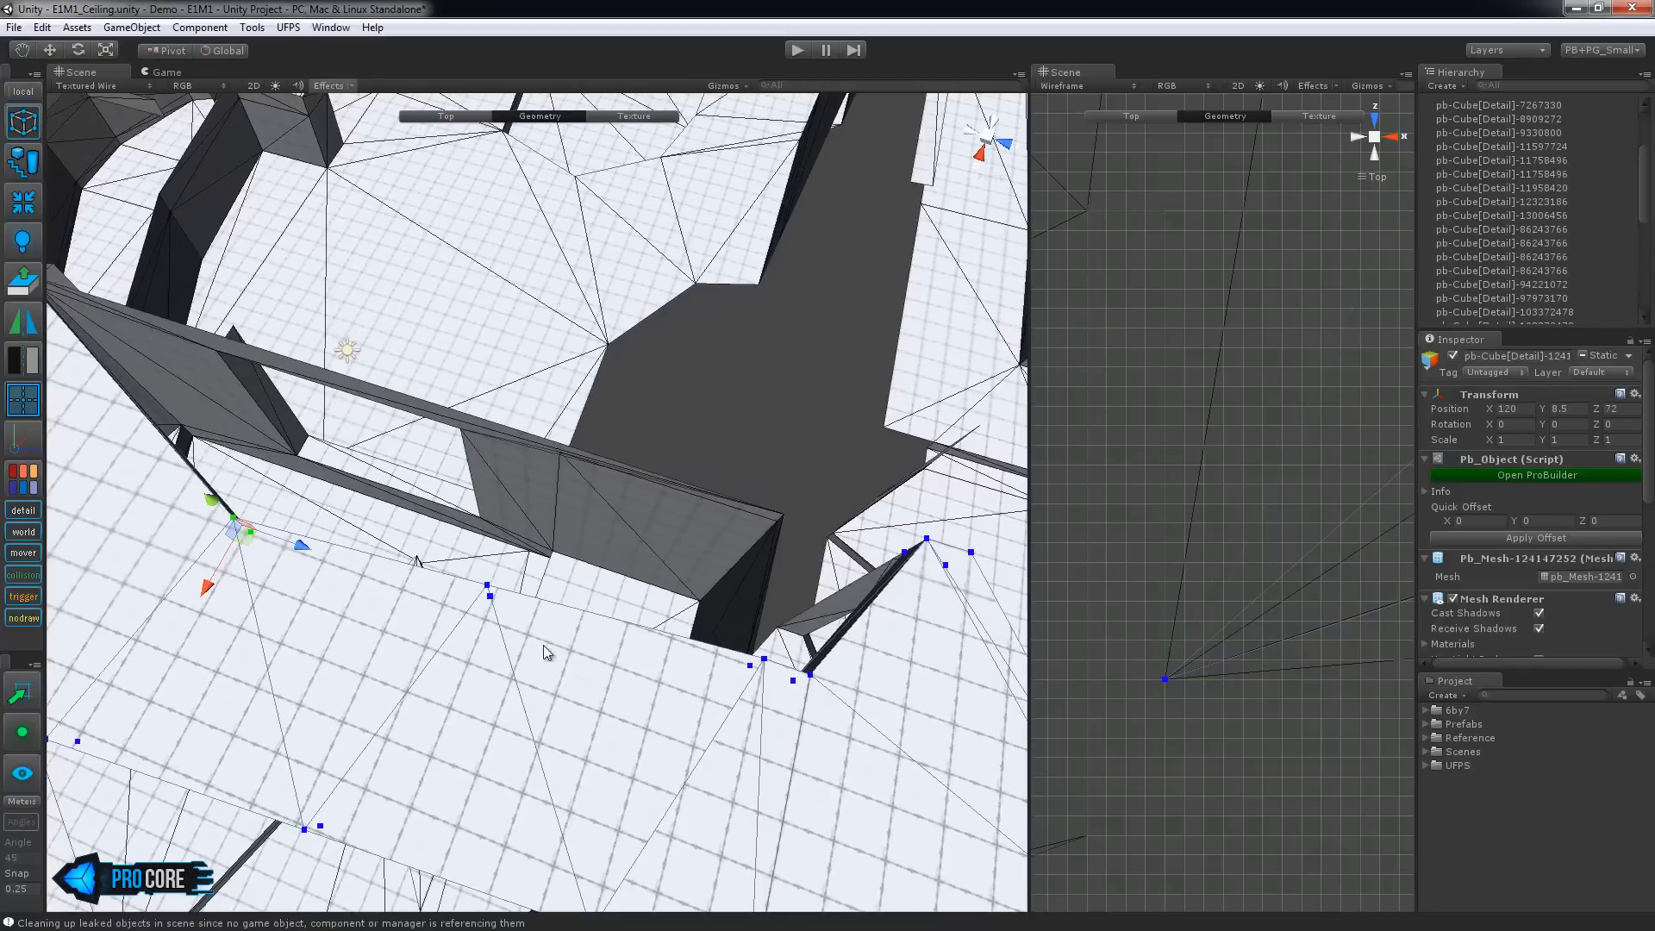
pyautogui.scroll(-10, 1256, 672)
pyautogui.moveTo(502, 628); pyautogui.dragTo(450, 690, button='middle')
pyautogui.moveTo(1181, 312); pyautogui.dragTo(1125, 465, button='middle')
pyautogui.moveTo(301, 555); pyautogui.dragTo(580, 617, button='middle')
pyautogui.moveTo(580, 613); pyautogui.dragTo(527, 727)
pyautogui.moveTo(1190, 877); pyautogui.dragTo(1293, 608, button='middle')
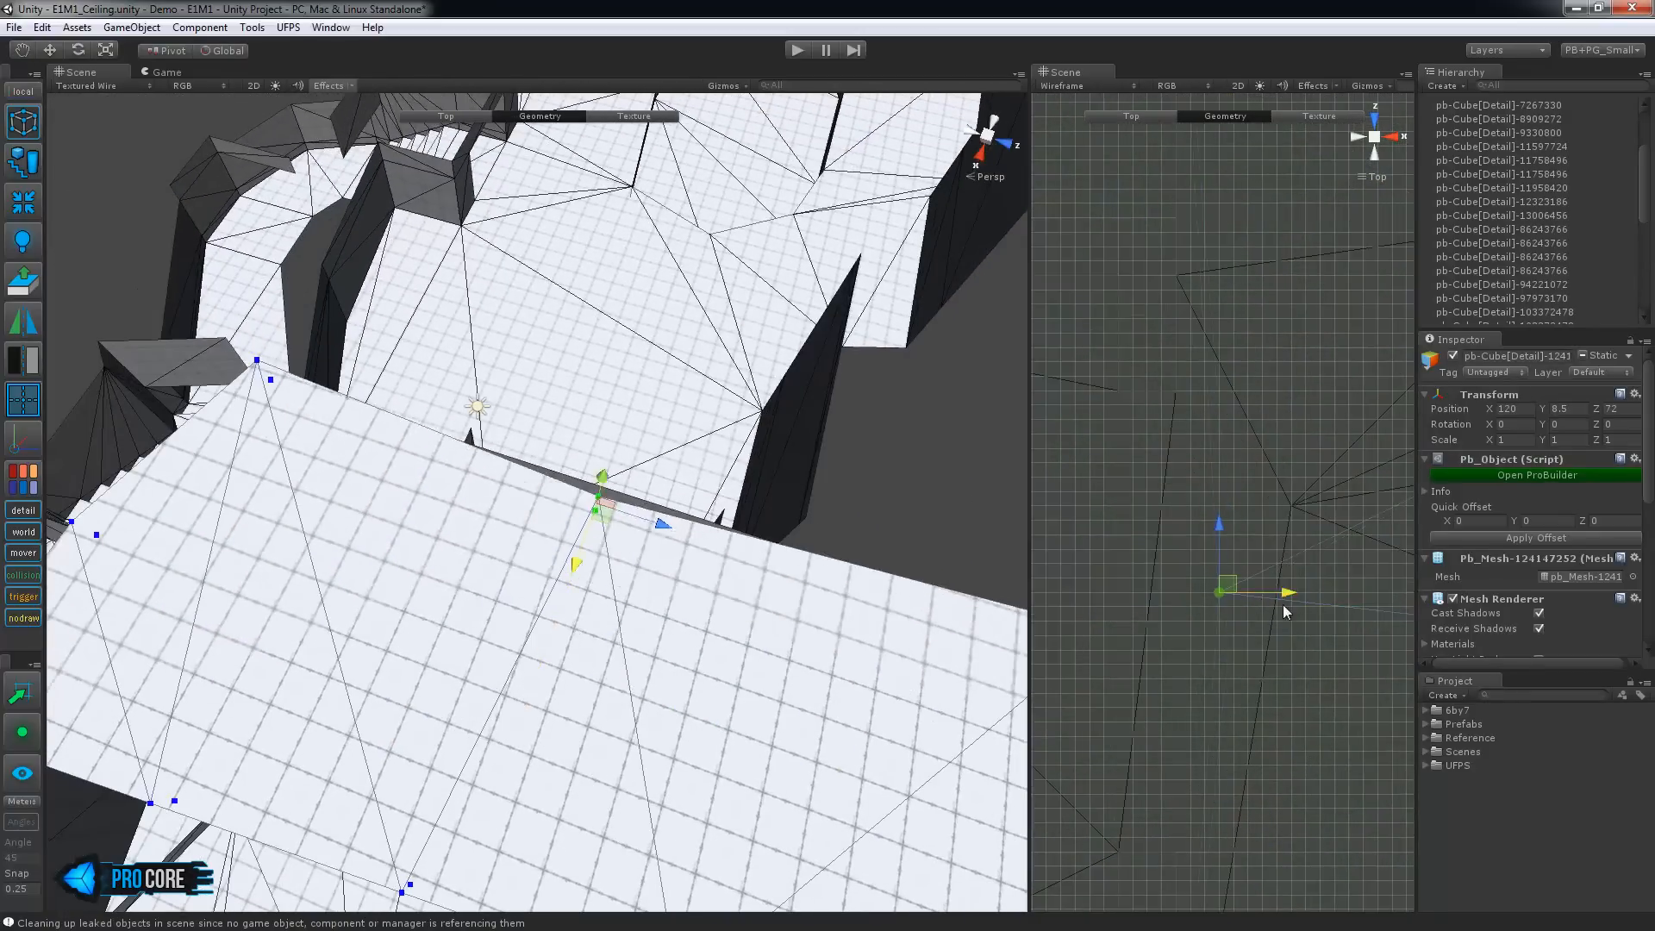
pyautogui.keyDown('alt'); pyautogui.moveTo(828, 560); pyautogui.dragTo(532, 337); pyautogui.keyUp('alt')
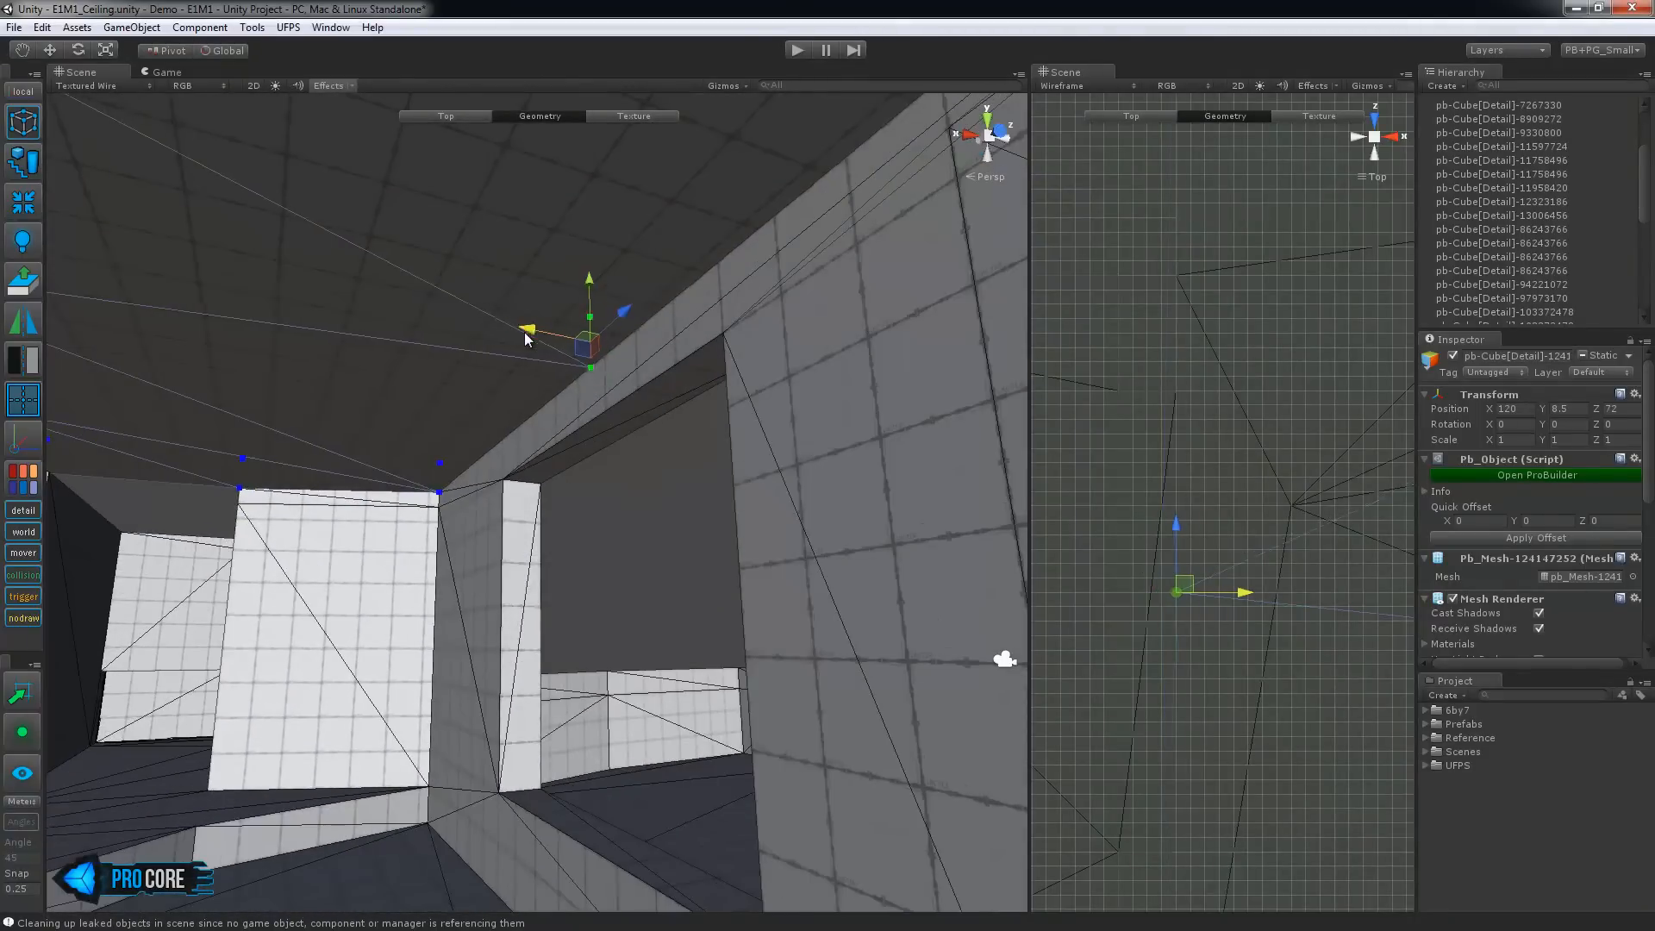
# Move a vertex pair on the ceiling's opposite long side outward onto the end of the dark wall, using the top view
pyautogui.keyDown('alt'); pyautogui.moveTo(628, 501); pyautogui.dragTo(568, 721); pyautogui.keyUp('alt')
pyautogui.scroll(-6, 571, 719)
pyautogui.keyDown('alt'); pyautogui.moveTo(629, 632); pyautogui.dragTo(743, 669); pyautogui.keyUp('alt')
pyautogui.moveTo(743, 669); pyautogui.dragTo(849, 547, button='middle')
pyautogui.scroll(4, 849, 546)
pyautogui.keyDown('alt'); pyautogui.moveTo(627, 534); pyautogui.dragTo(398, 703); pyautogui.keyUp('alt')
pyautogui.moveTo(398, 703); pyautogui.dragTo(508, 702, button='middle')
pyautogui.scroll(-9, 1196, 577)
pyautogui.scroll(-6, 1196, 577)
pyautogui.moveTo(1237, 566); pyautogui.dragTo(1065, 552, button='middle')
pyautogui.scroll(4, 1068, 665)
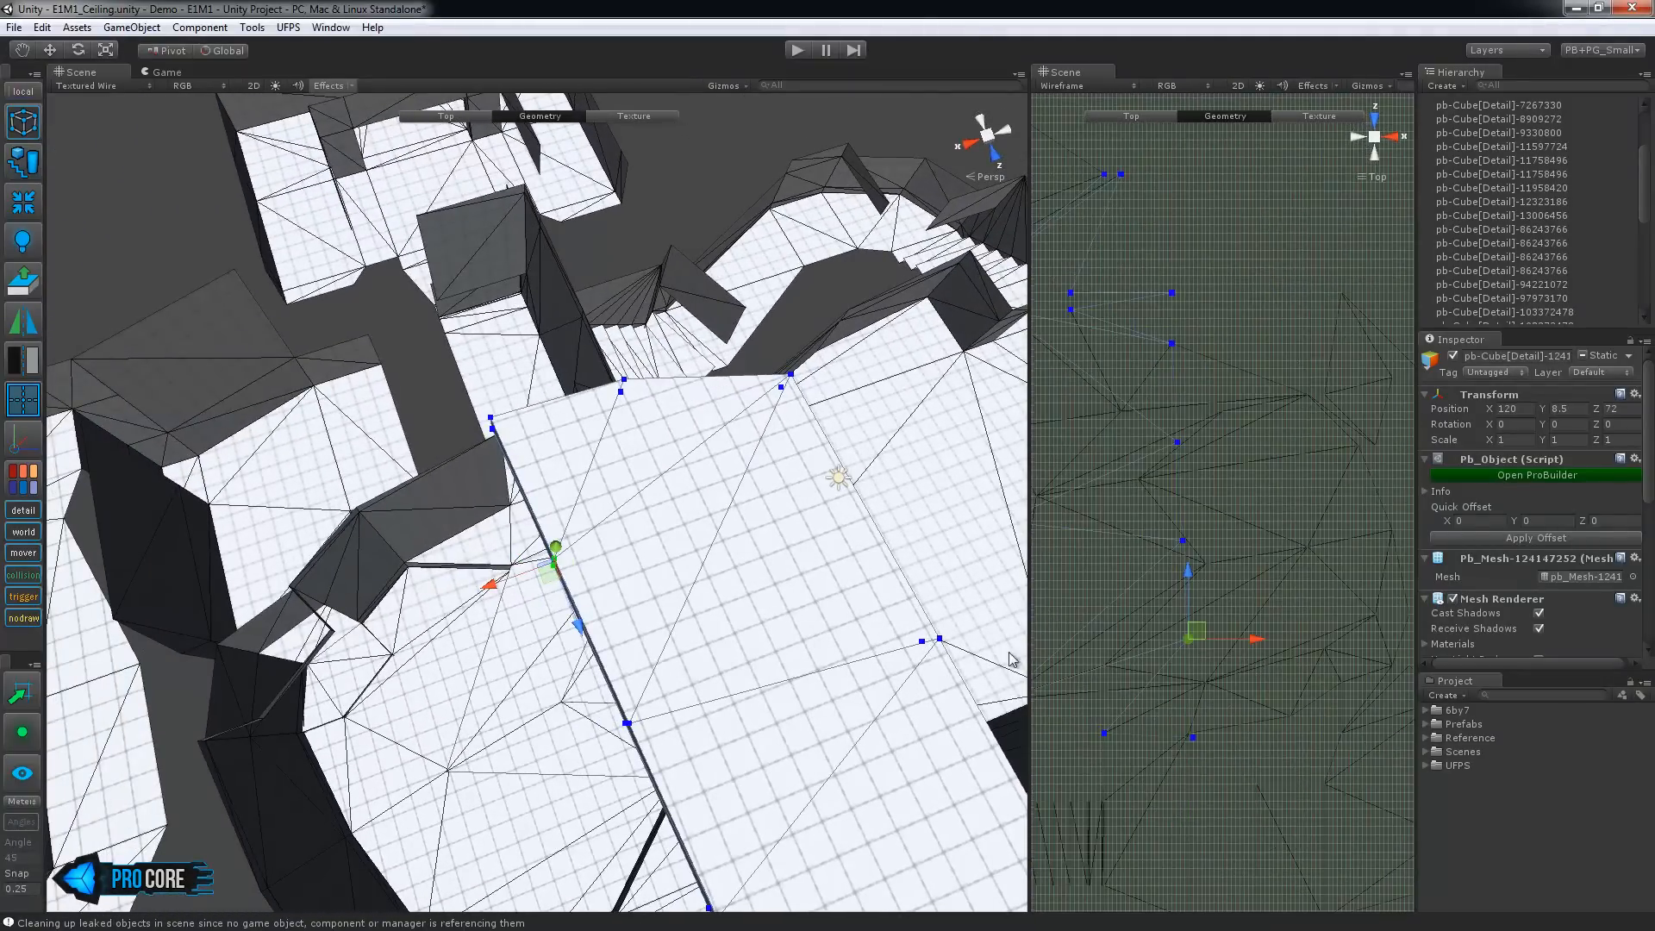
pyautogui.scroll(4, 551, 616)
pyautogui.moveTo(526, 625); pyautogui.dragTo(750, 552, button='middle')
pyautogui.scroll(4, 554, 510)
pyautogui.keyDown('alt'); pyautogui.moveTo(554, 510); pyautogui.dragTo(698, 491); pyautogui.keyUp('alt')
pyautogui.scroll(7, 1184, 703)
pyautogui.moveTo(1286, 668)
pyautogui.mouseDown(button='middle')
pyautogui.moveTo(1185, 703)
pyautogui.moveTo(1259, 652)
pyautogui.mouseUp(button='middle')
pyautogui.scroll(2, 1259, 651)
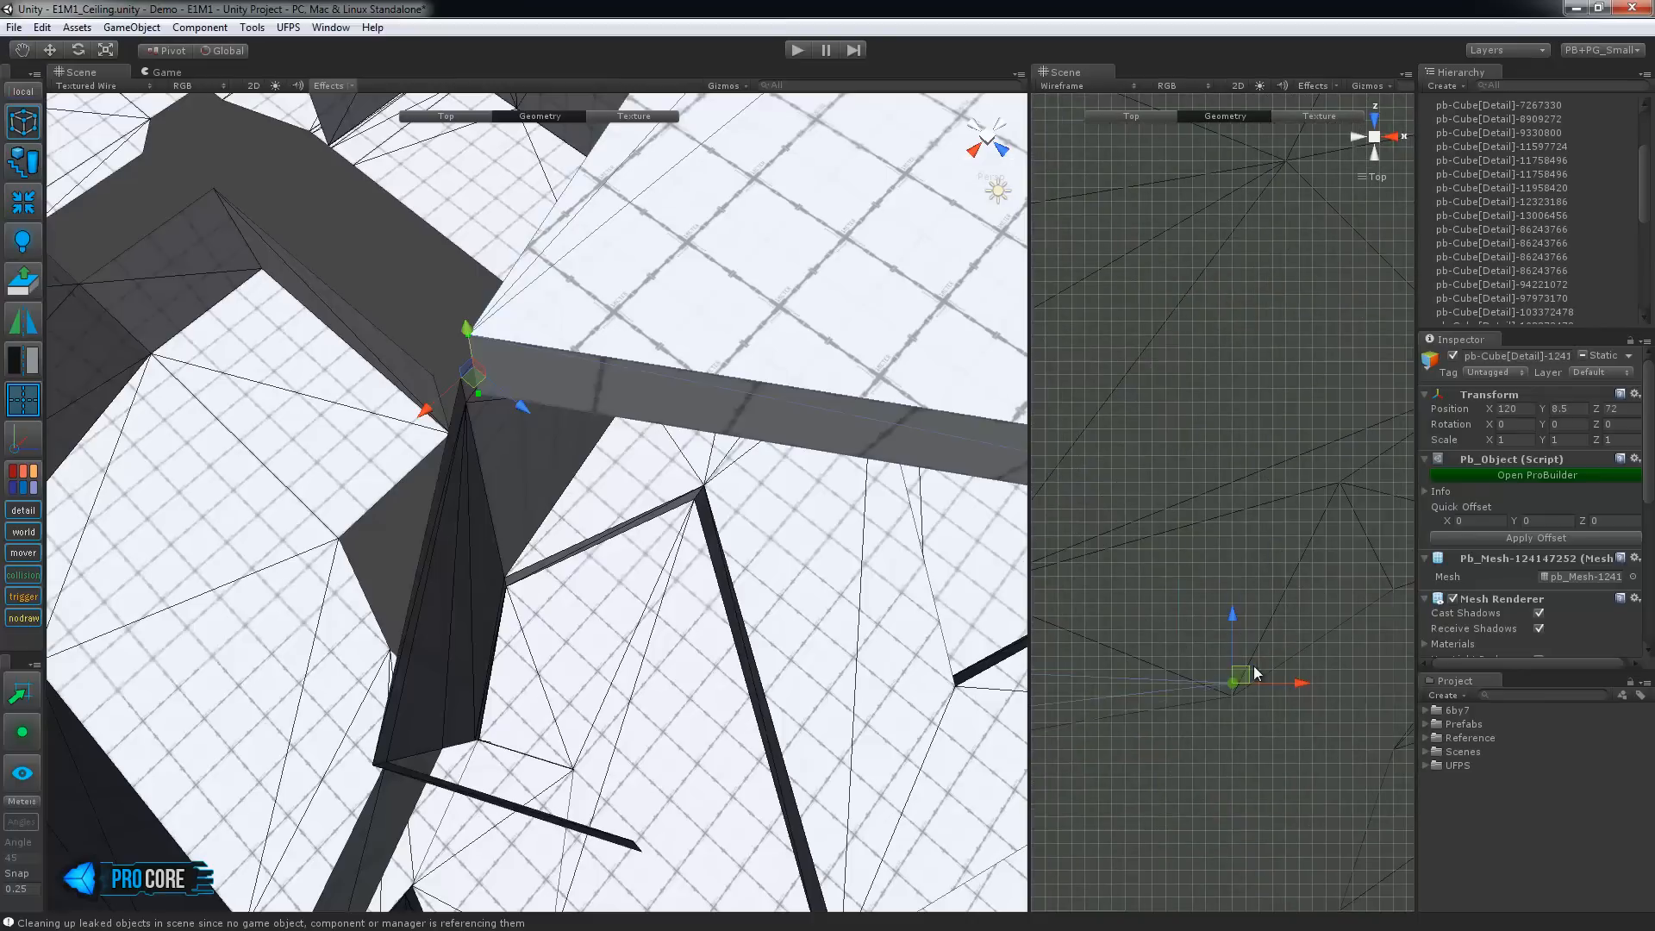
# Select the neighbouring vertex pairs along the curved wall side and move them out to the wall corners
pyautogui.scroll(-4, 1010, 518)
pyautogui.moveTo(1008, 503); pyautogui.dragTo(701, 469, button='middle')
pyautogui.moveTo(779, 473); pyautogui.dragTo(700, 565)
pyautogui.moveTo(678, 508); pyautogui.dragTo(828, 327, button='middle')
pyautogui.moveTo(903, 328); pyautogui.dragTo(542, 568)
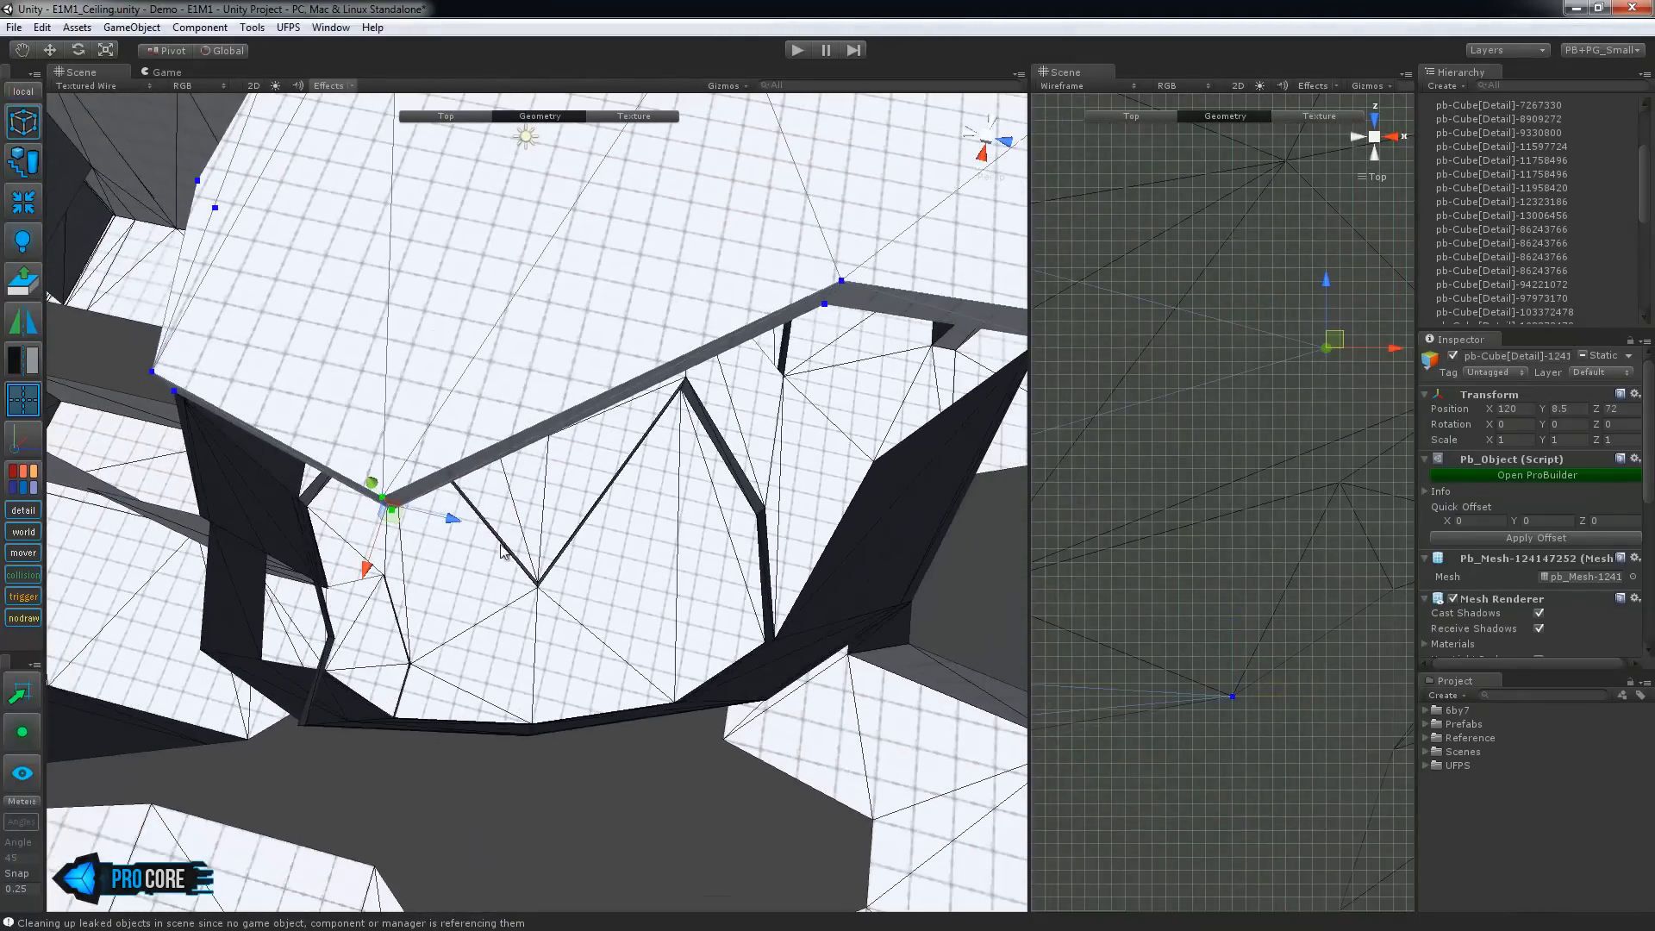
pyautogui.keyDown('alt'); pyautogui.moveTo(540, 748); pyautogui.dragTo(601, 491); pyautogui.keyUp('alt')
pyautogui.press('f')
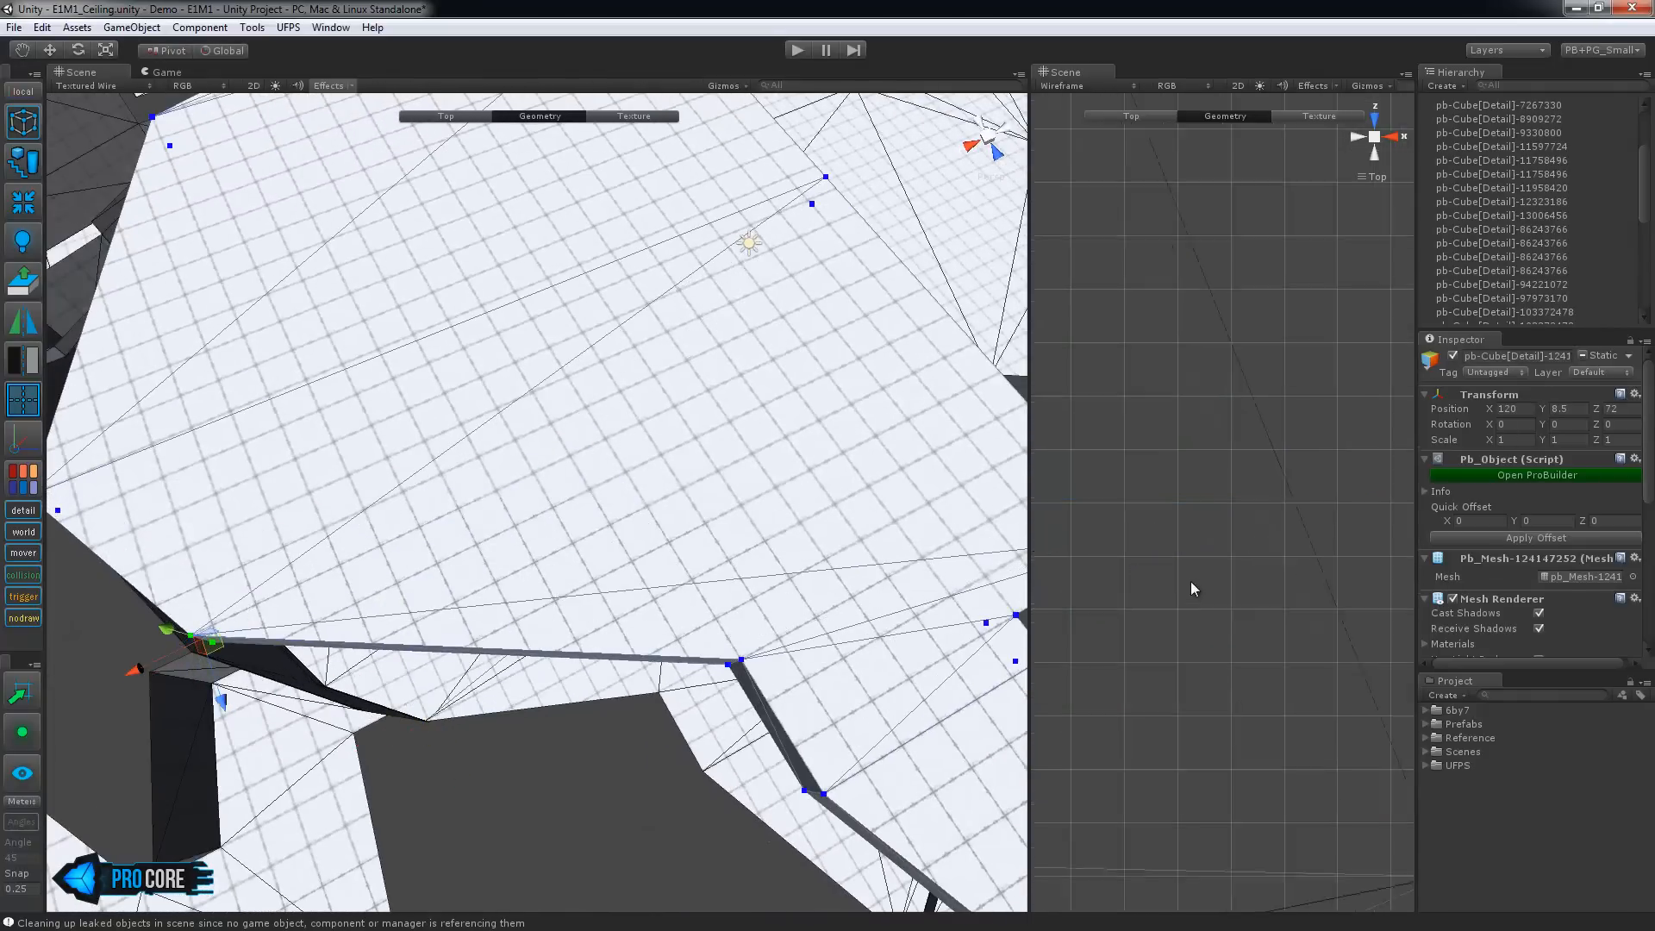
# Select the upper and lower edges of the ceiling's long side in edge mode and connect them
pyautogui.keyDown('alt'); pyautogui.moveTo(826, 644); pyautogui.dragTo(731, 593); pyautogui.keyUp('alt')
pyautogui.press('h')
pyautogui.keyDown('alt'); pyautogui.moveTo(681, 539); pyautogui.dragTo(545, 423); pyautogui.keyUp('alt')
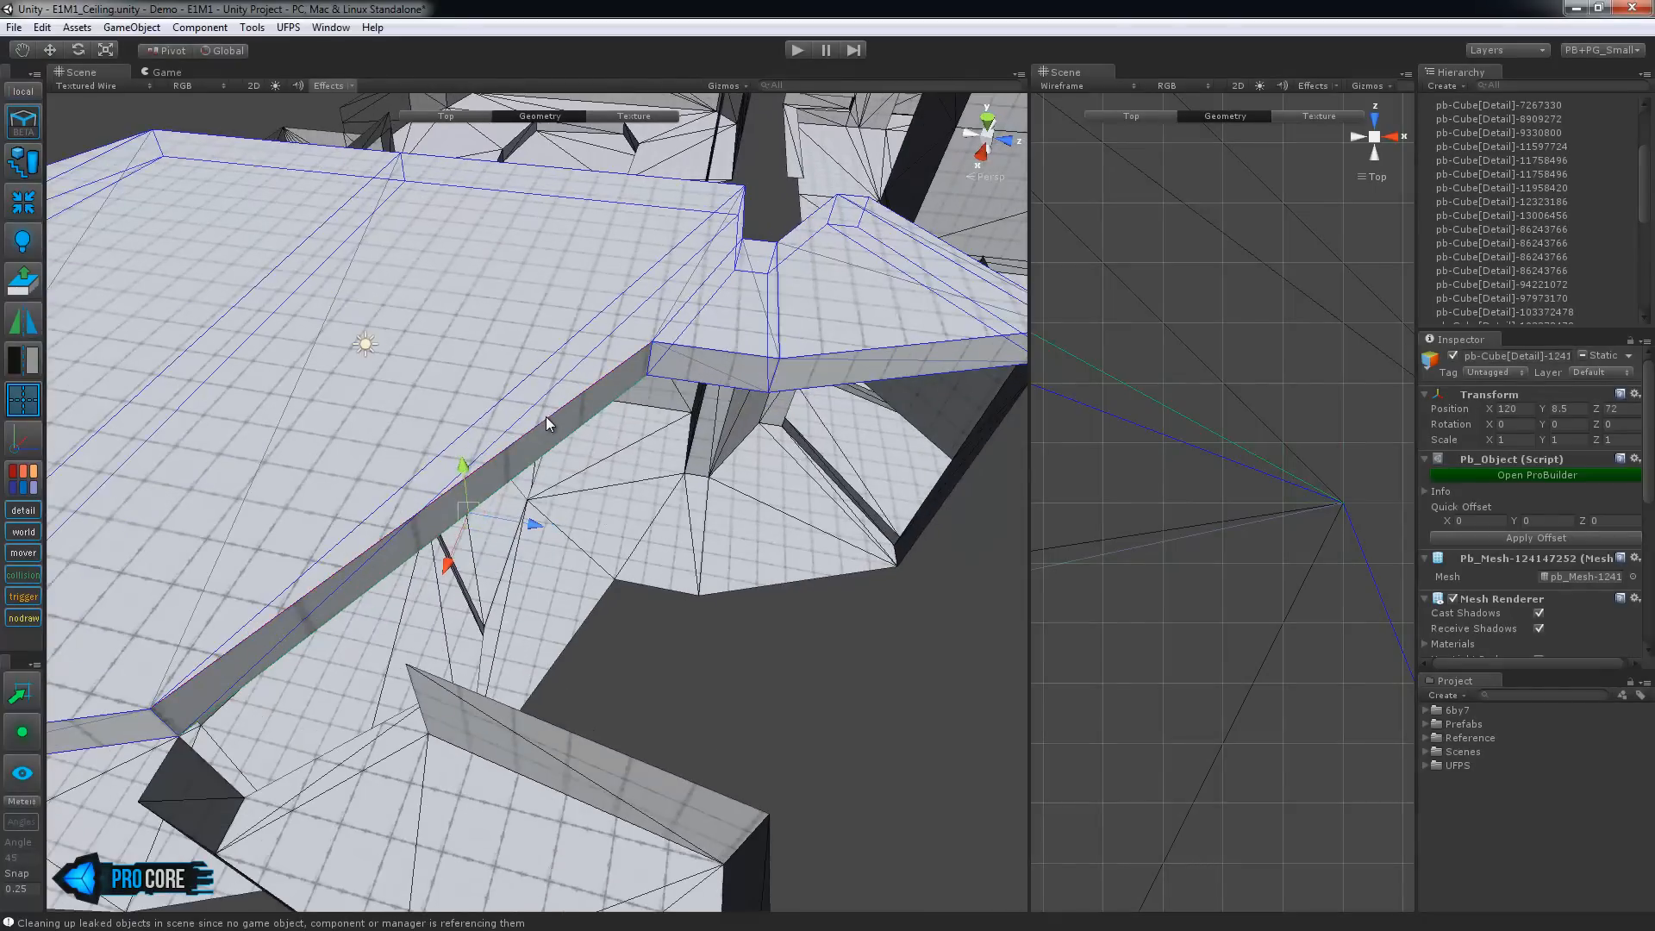
pyautogui.keyDown('alt'); pyautogui.moveTo(676, 504); pyautogui.dragTo(1093, 569); pyautogui.keyUp('alt')
pyautogui.keyDown('alt'); pyautogui.moveTo(907, 552); pyautogui.dragTo(692, 648); pyautogui.keyUp('alt')
pyautogui.hotkey('alt', 'e')
# Move the vertices added on the ceiling's long side outward onto the curved wall's corner
pyautogui.moveTo(762, 720); pyautogui.dragTo(793, 658, button='middle')
pyautogui.press('h')
pyautogui.press('h')
pyautogui.scroll(-6, 1243, 613)
pyautogui.keyDown('alt'); pyautogui.moveTo(835, 623); pyautogui.dragTo(591, 697); pyautogui.keyUp('alt')
pyautogui.moveTo(453, 561); pyautogui.dragTo(431, 730)
pyautogui.moveTo(669, 748); pyautogui.dragTo(600, 505, button='middle')
pyautogui.scroll(-3, 599, 505)
pyautogui.press('f')
pyautogui.moveTo(1231, 494); pyautogui.dragTo(1232, 553)
# Connect the upper and lower edges of the next ceiling side segment along the curved wall
pyautogui.keyDown('alt'); pyautogui.moveTo(163, 539); pyautogui.dragTo(394, 555); pyautogui.keyUp('alt')
pyautogui.moveTo(395, 555); pyautogui.dragTo(548, 562, button='middle')
pyautogui.press('h')
pyautogui.click(549, 561)
pyautogui.keyDown('alt'); pyautogui.moveTo(559, 598); pyautogui.dragTo(503, 563); pyautogui.keyUp('alt')
pyautogui.hotkey('alt', 'e')
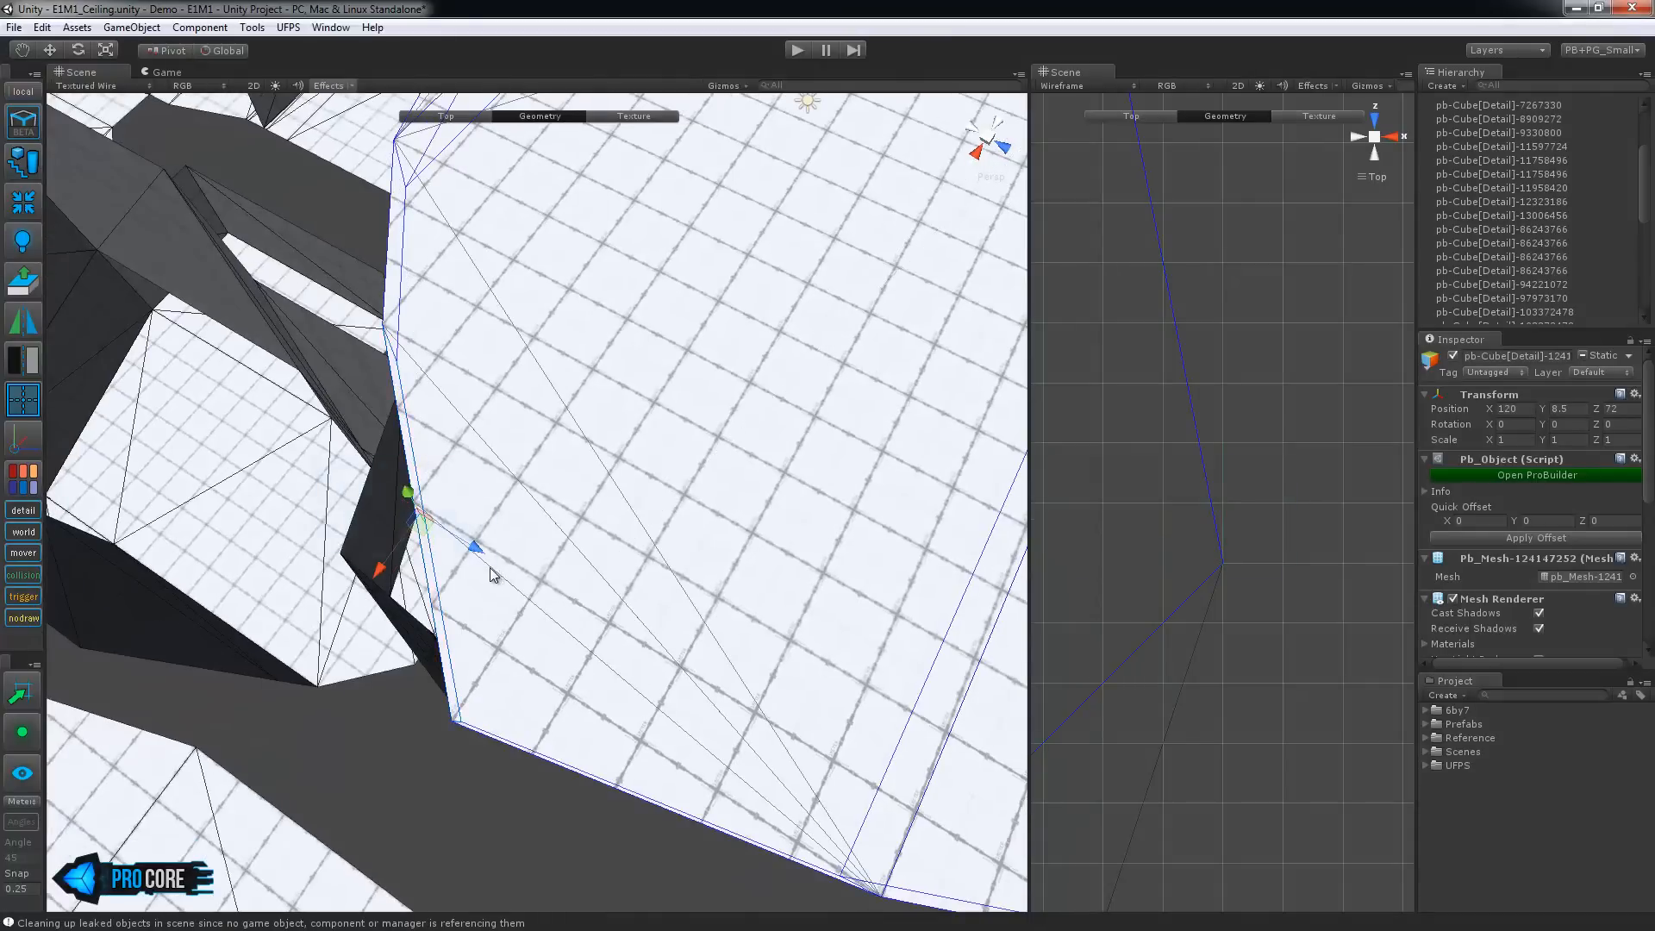
# Move the newly connected edge in the top view onto the curved wall's next corner
pyautogui.moveTo(491, 568); pyautogui.dragTo(580, 588, button='middle')
pyautogui.press('f')
pyautogui.moveTo(1310, 665); pyautogui.dragTo(1221, 661, button='middle')
pyautogui.moveTo(1148, 487); pyautogui.dragTo(1304, 641)
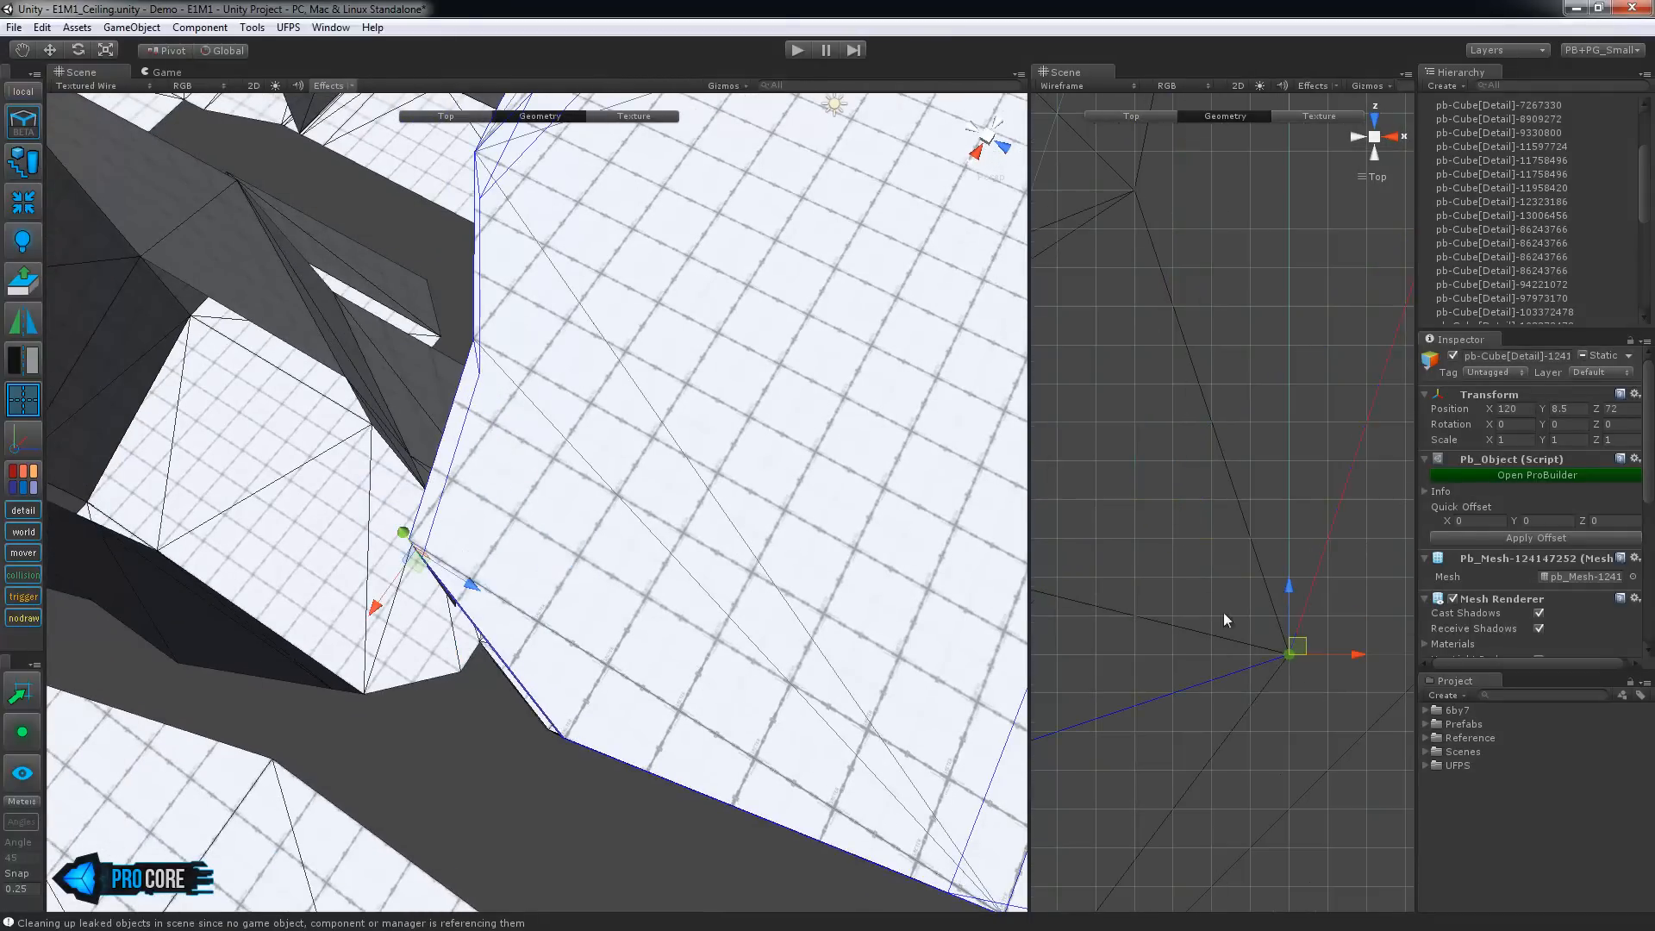
pyautogui.keyDown('alt'); pyautogui.moveTo(607, 586); pyautogui.dragTo(1062, 438); pyautogui.keyUp('alt')
pyautogui.moveTo(764, 438); pyautogui.dragTo(738, 554, button='middle')
pyautogui.keyDown('alt'); pyautogui.moveTo(991, 560); pyautogui.dragTo(628, 549); pyautogui.keyUp('alt')
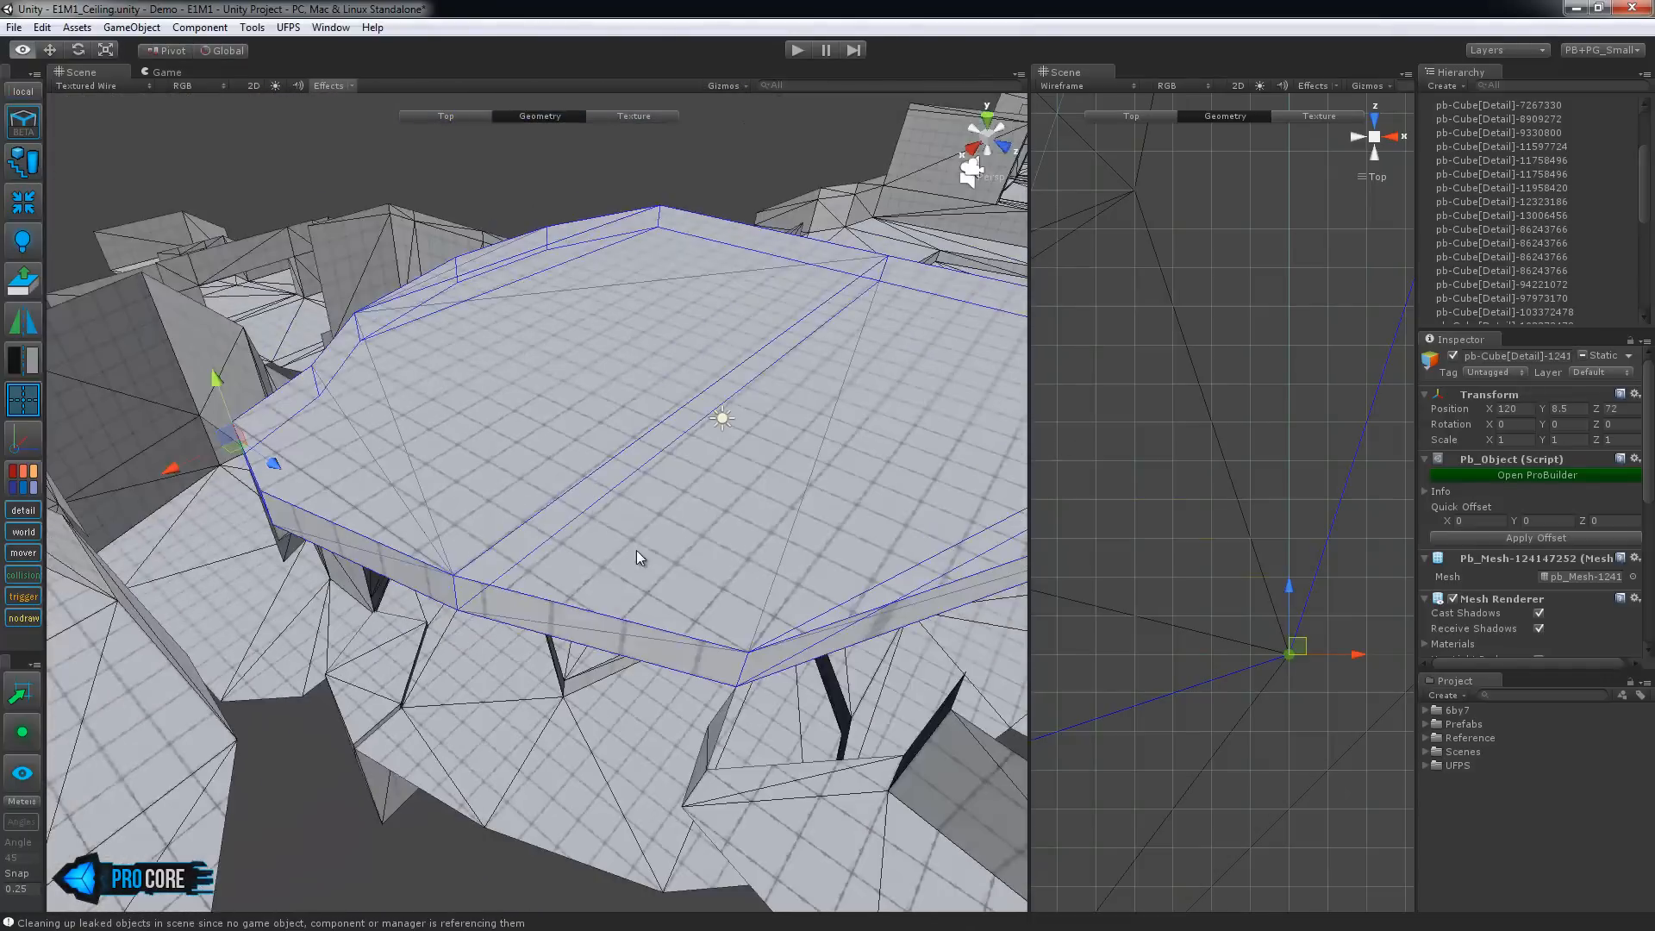
pyautogui.moveTo(628, 550); pyautogui.dragTo(362, 582, button='middle')
# Save the scene, connect the edges of another ceiling side segment and move the new vertices onto the wall corner
pyautogui.click(776, 548)
pyautogui.hotkey('ctrl', 's')
pyautogui.hotkey('alt', 'e')
pyautogui.keyDown('alt'); pyautogui.moveTo(795, 587); pyautogui.dragTo(529, 519); pyautogui.keyUp('alt')
pyautogui.moveTo(528, 519); pyautogui.dragTo(591, 499, button='middle')
pyautogui.press('h')
pyautogui.press('h')
pyautogui.moveTo(414, 579); pyautogui.dragTo(372, 508)
pyautogui.scroll(-2, 1196, 616)
pyautogui.press('f')
pyautogui.scroll(-5, 1250, 647)
pyautogui.moveTo(1233, 490); pyautogui.dragTo(1342, 520)
# Select the three underside faces of the ceiling in face mode from inside the room
pyautogui.keyDown('alt'); pyautogui.moveTo(655, 345); pyautogui.dragTo(579, 475); pyautogui.keyUp('alt')
pyautogui.press('h')
pyautogui.press('h')
pyautogui.click(598, 375)
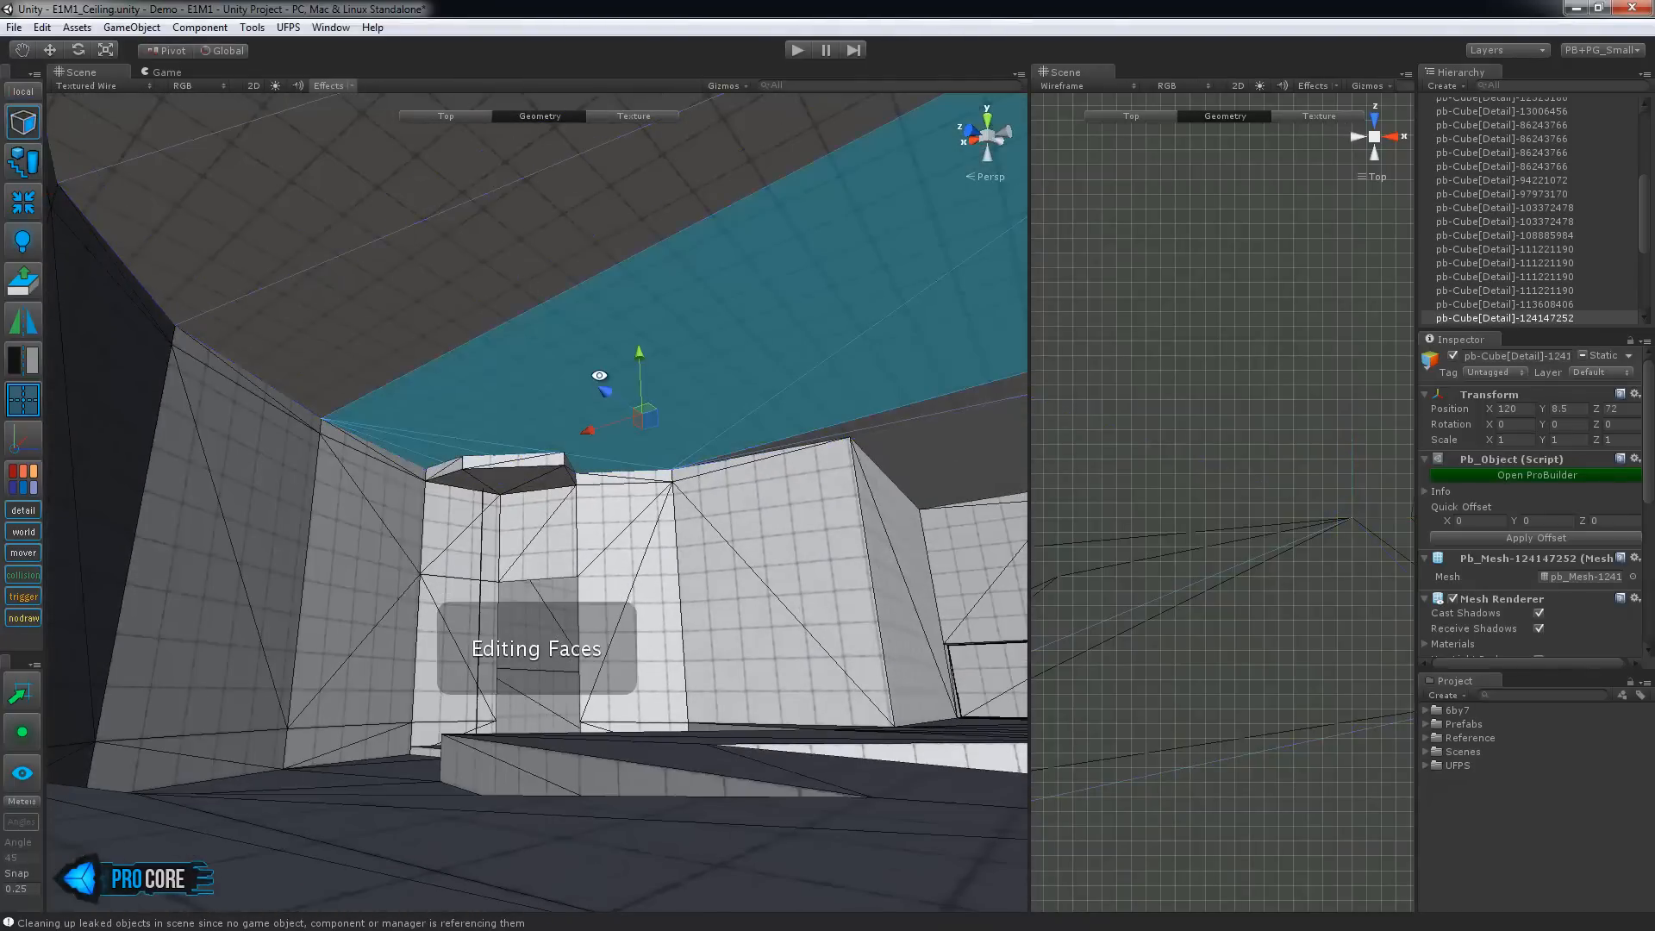
pyautogui.keyDown('shift'); pyautogui.click(560, 241); pyautogui.keyUp('shift')
pyautogui.keyDown('shift'); pyautogui.click(474, 164); pyautogui.keyUp('shift')
pyautogui.keyDown('alt'); pyautogui.moveTo(448, 422); pyautogui.dragTo(493, 429); pyautogui.keyUp('alt')
# Move the ceiling vertices onto the wall corner beside the narrow passage in the top view and switch to edge editing
pyautogui.press('h')
pyautogui.press('f')
pyautogui.moveTo(1241, 493); pyautogui.dragTo(1200, 451)
pyautogui.press('h')
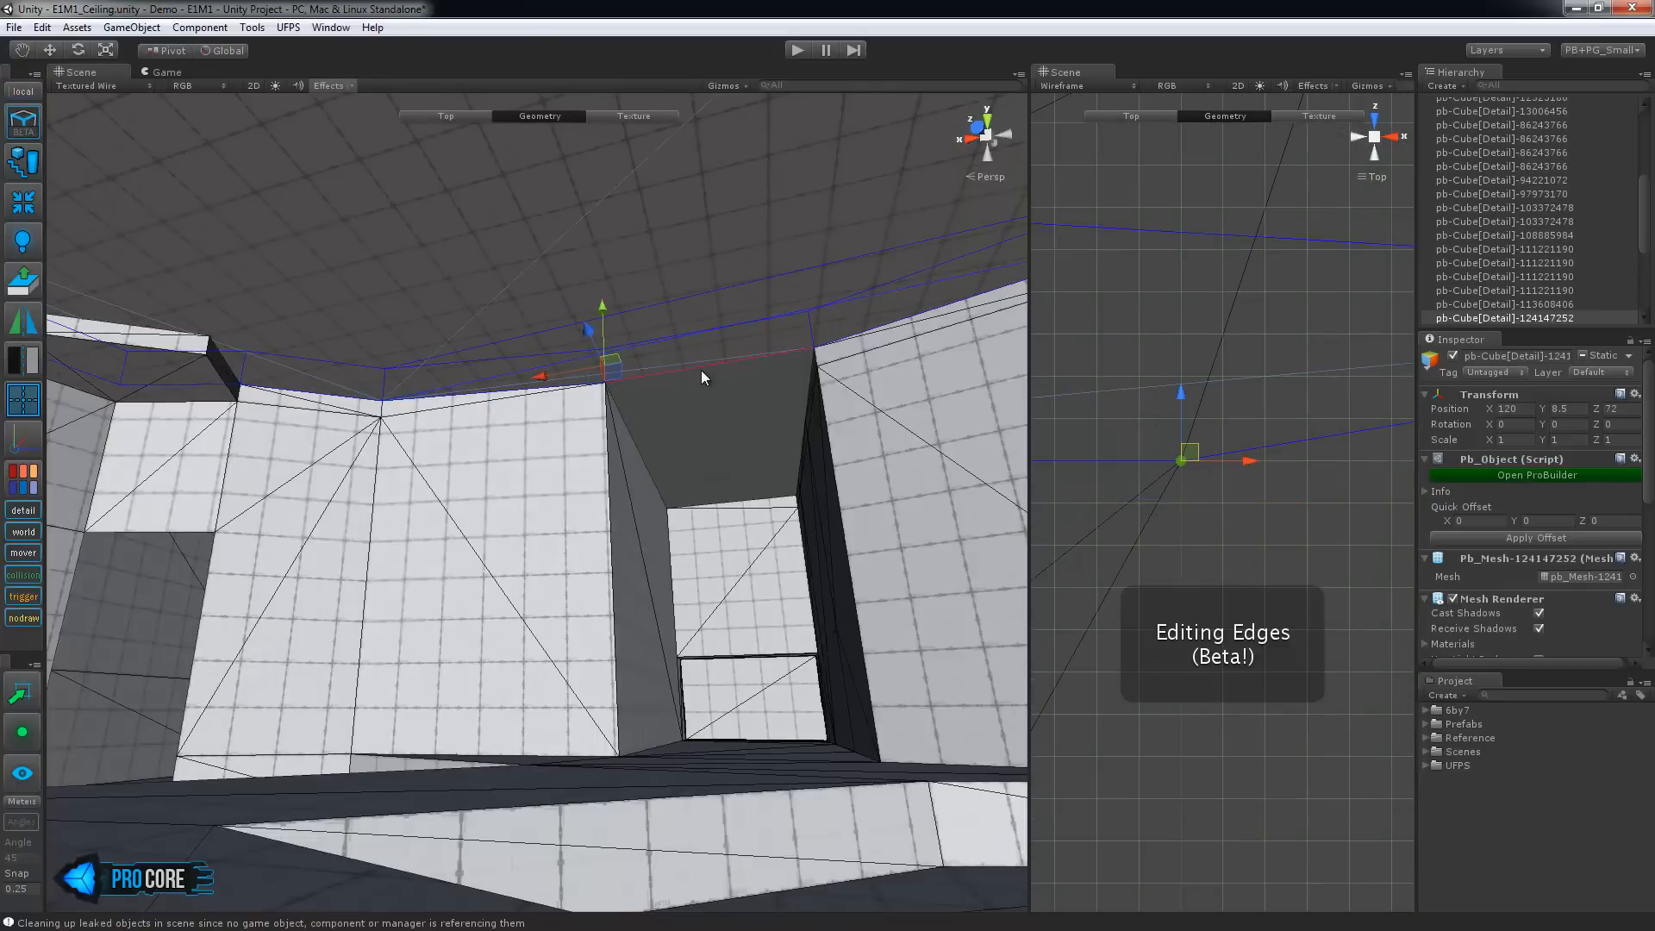
# Switch the ceiling mesh to face editing and examine its sides from outside the level
pyautogui.scroll(-5, 1243, 498)
pyautogui.keyDown('alt'); pyautogui.moveTo(341, 443); pyautogui.dragTo(509, 517); pyautogui.keyUp('alt')
pyautogui.press('h')
pyautogui.click(787, 476)
pyautogui.keyDown('alt'); pyautogui.moveTo(632, 534); pyautogui.dragTo(379, 556); pyautogui.keyUp('alt')
pyautogui.keyDown('alt'); pyautogui.moveTo(789, 540); pyautogui.dragTo(795, 729); pyautogui.keyUp('alt')
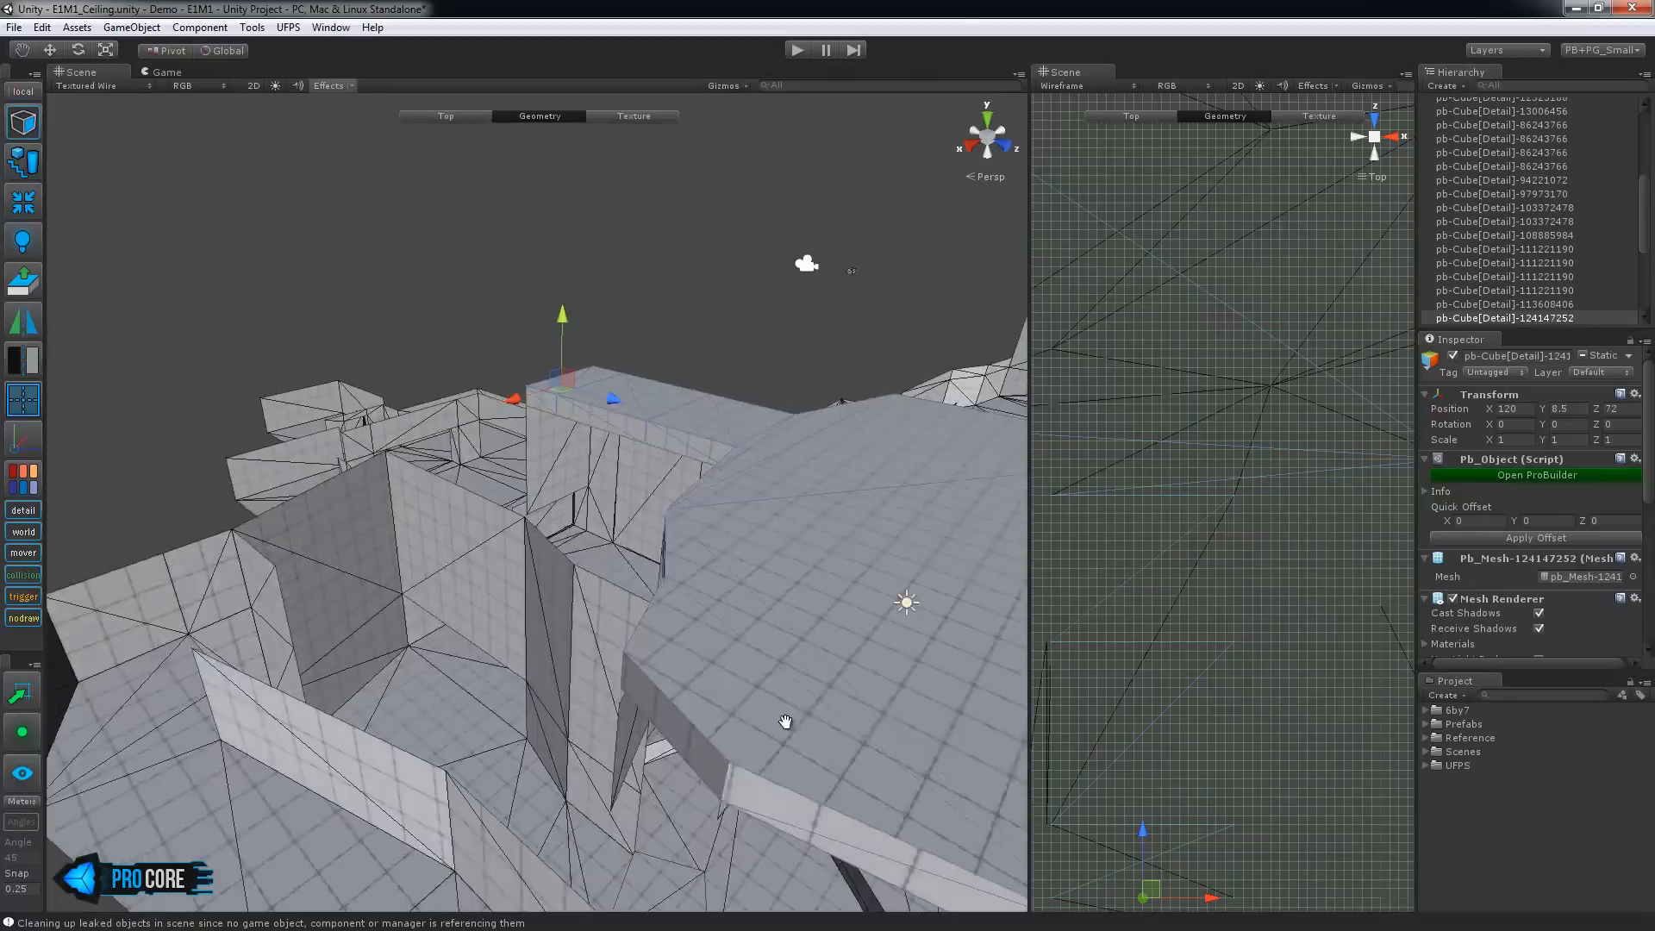
pyautogui.moveTo(794, 729); pyautogui.dragTo(672, 639, button='middle')
pyautogui.scroll(-3, 672, 639)
pyautogui.keyDown('alt'); pyautogui.moveTo(672, 639); pyautogui.dragTo(675, 687); pyautogui.keyUp('alt')
pyautogui.moveTo(676, 687); pyautogui.dragTo(519, 683, button='middle')
# Select the ceiling's side faces from inside the room by growing the selection, and delete them
pyautogui.click(554, 645)
pyautogui.keyDown('alt'); pyautogui.moveTo(552, 636); pyautogui.dragTo(457, 517); pyautogui.keyUp('alt')
pyautogui.click(455, 519)
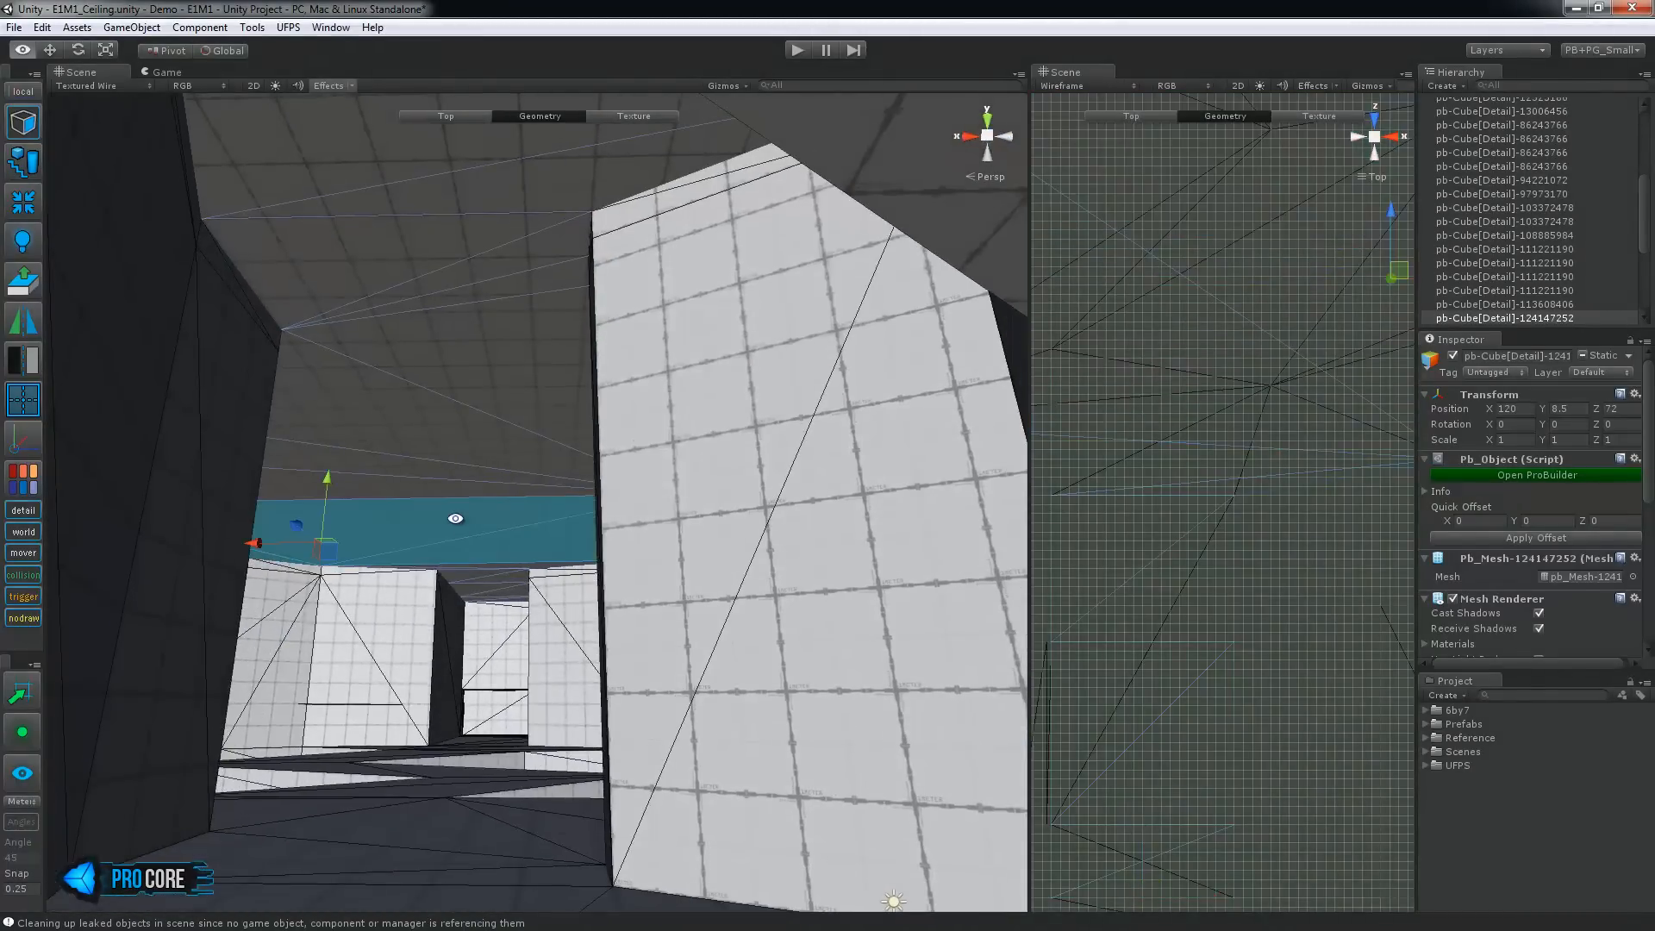
pyautogui.hotkey('alt', 'g')
pyautogui.keyDown('alt'); pyautogui.moveTo(622, 535); pyautogui.dragTo(422, 579); pyautogui.keyUp('alt')
pyautogui.hotkey('alt', 'g')
pyautogui.press('BackSpace')
# Reselect the ceiling mesh for vertex editing and move its wall-side vertex onto the wall seam beside the large opening
pyautogui.click(426, 583)
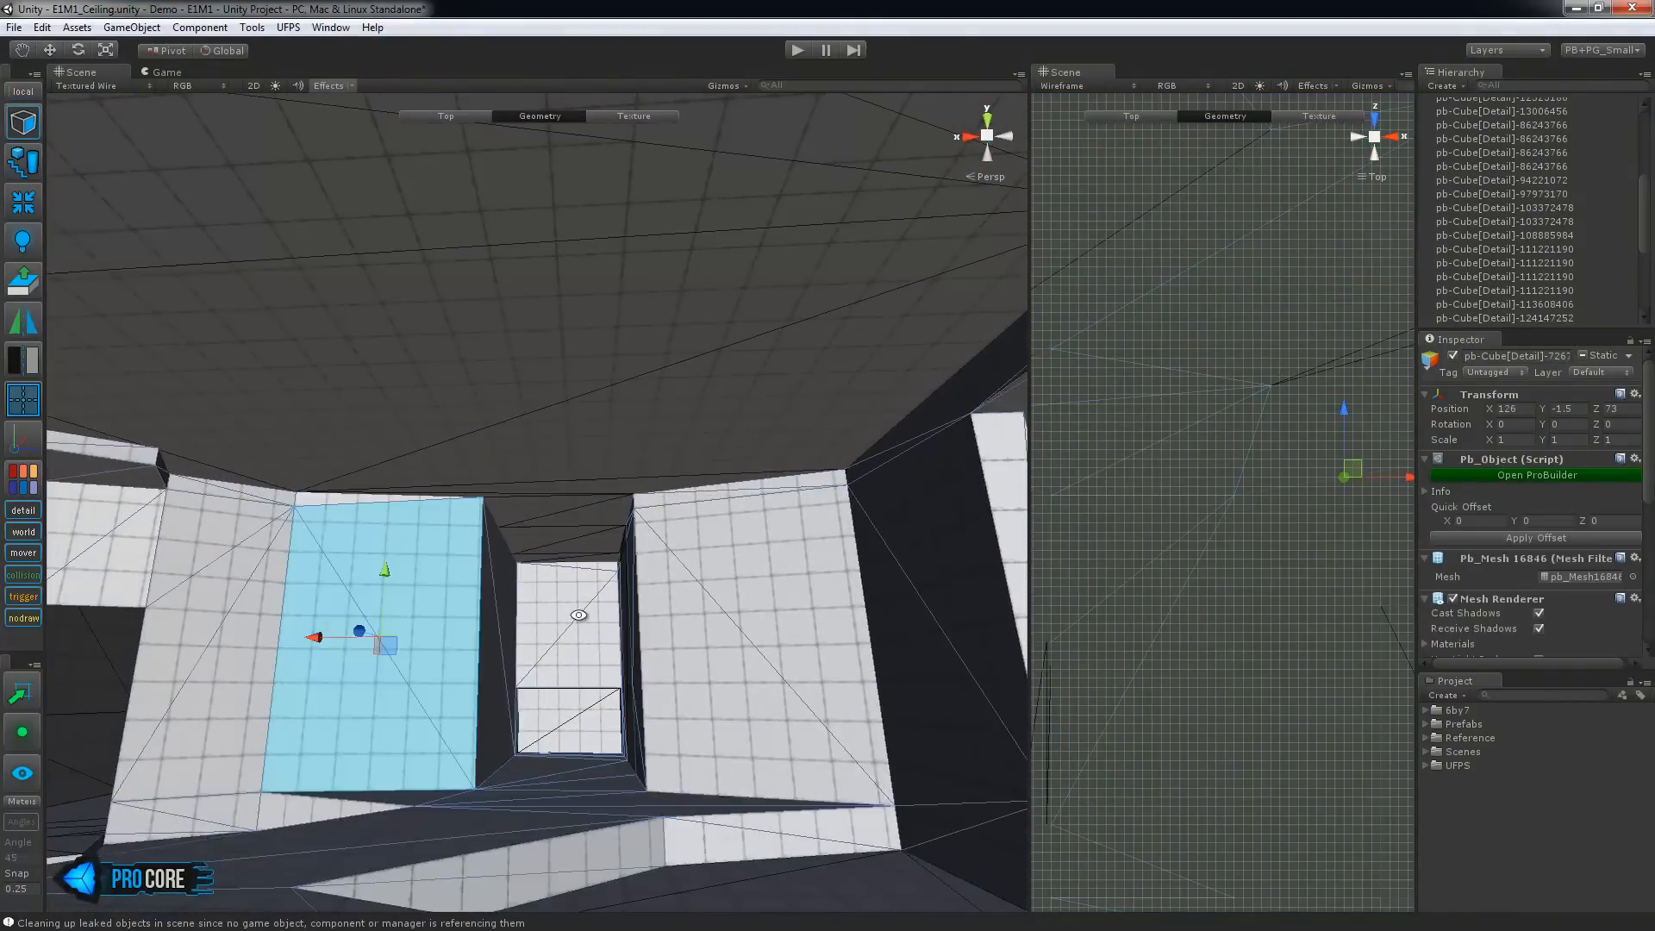
pyautogui.press('Escape')
pyautogui.keyDown('alt'); pyautogui.moveTo(538, 612); pyautogui.dragTo(669, 545); pyautogui.keyUp('alt')
pyautogui.press('g')
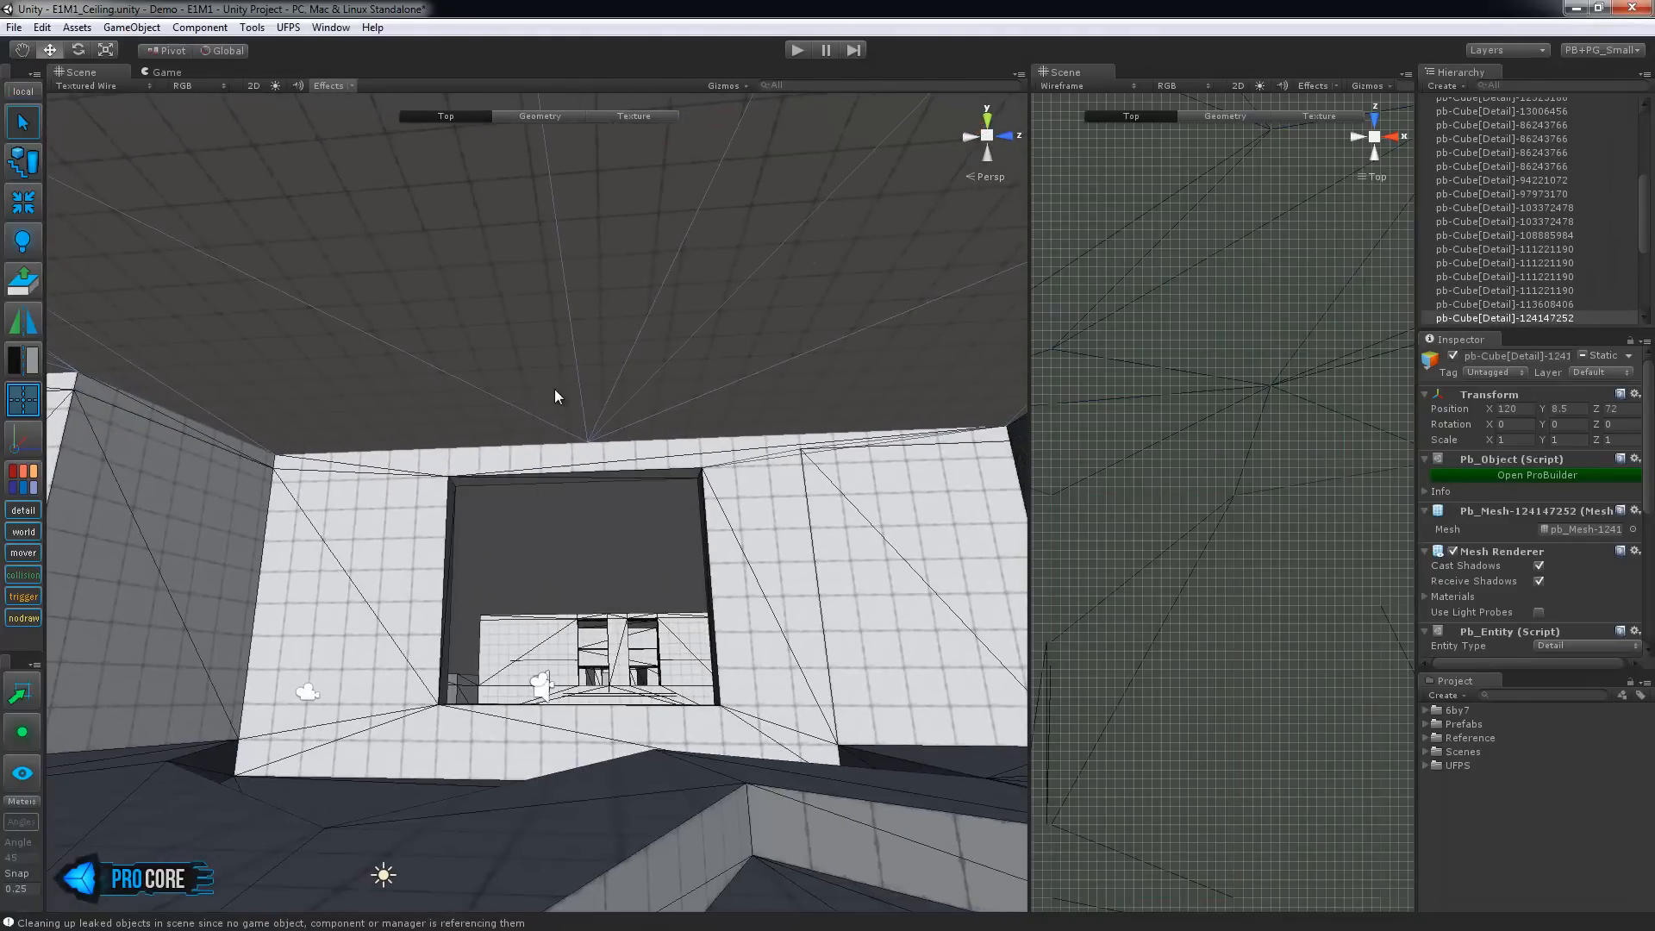
pyautogui.press('h')
pyautogui.click(589, 442)
pyautogui.keyDown('alt'); pyautogui.moveTo(591, 444); pyautogui.dragTo(653, 493); pyautogui.keyUp('alt')
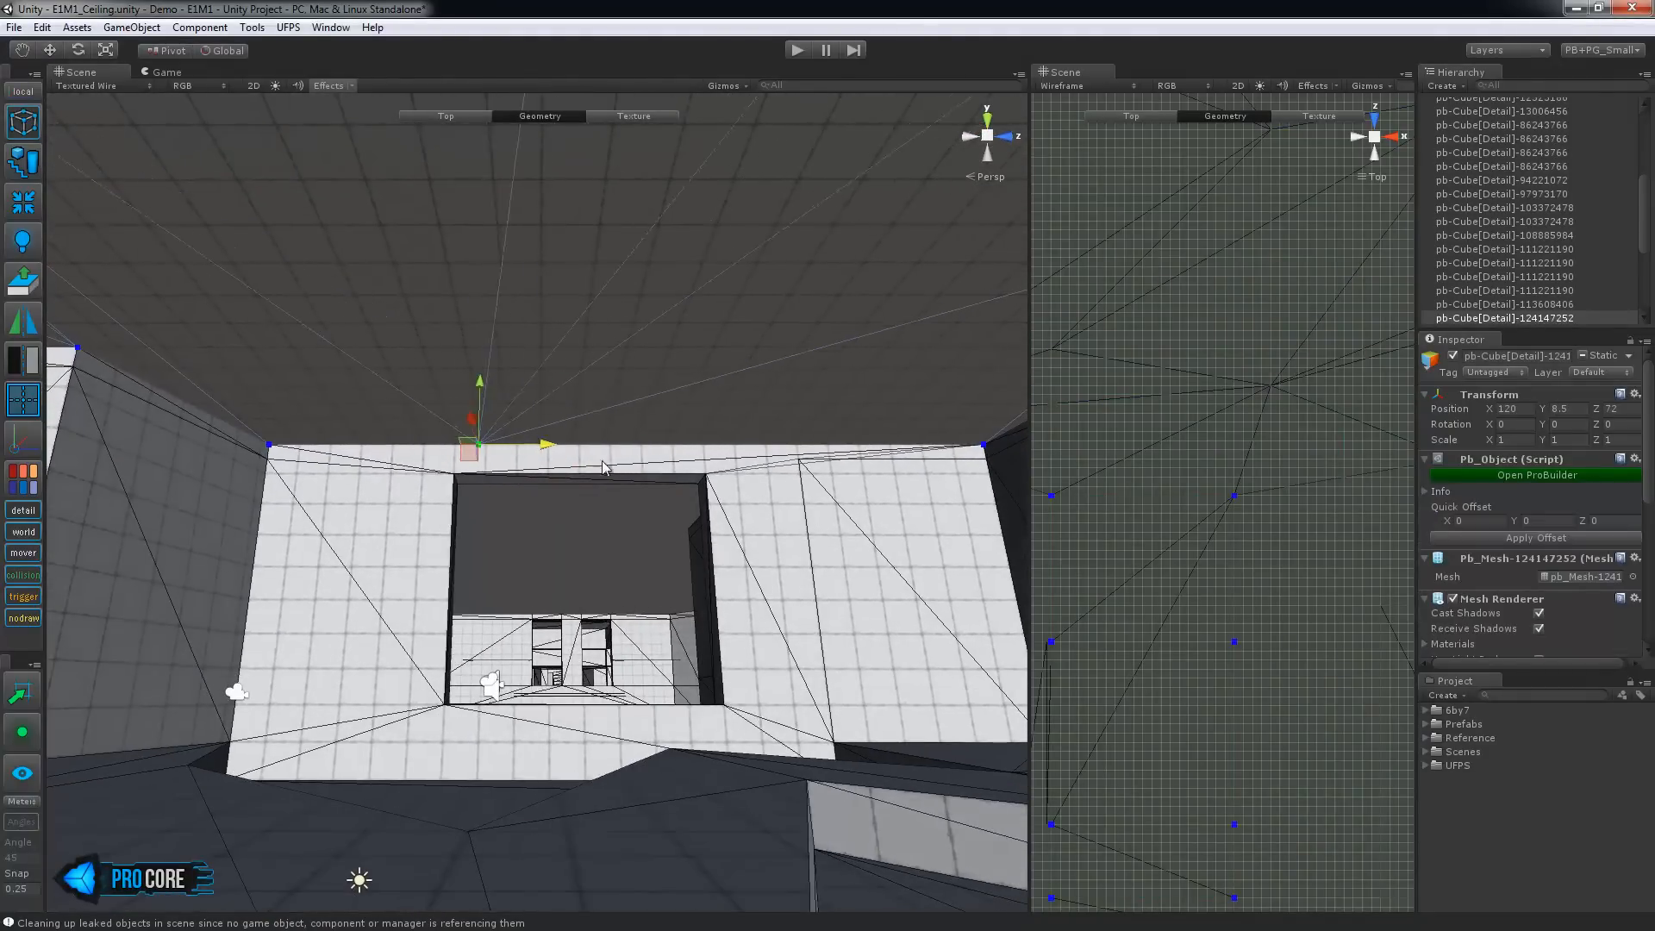
pyautogui.moveTo(853, 517); pyautogui.dragTo(688, 523, button='middle')
pyautogui.scroll(3, 724, 524)
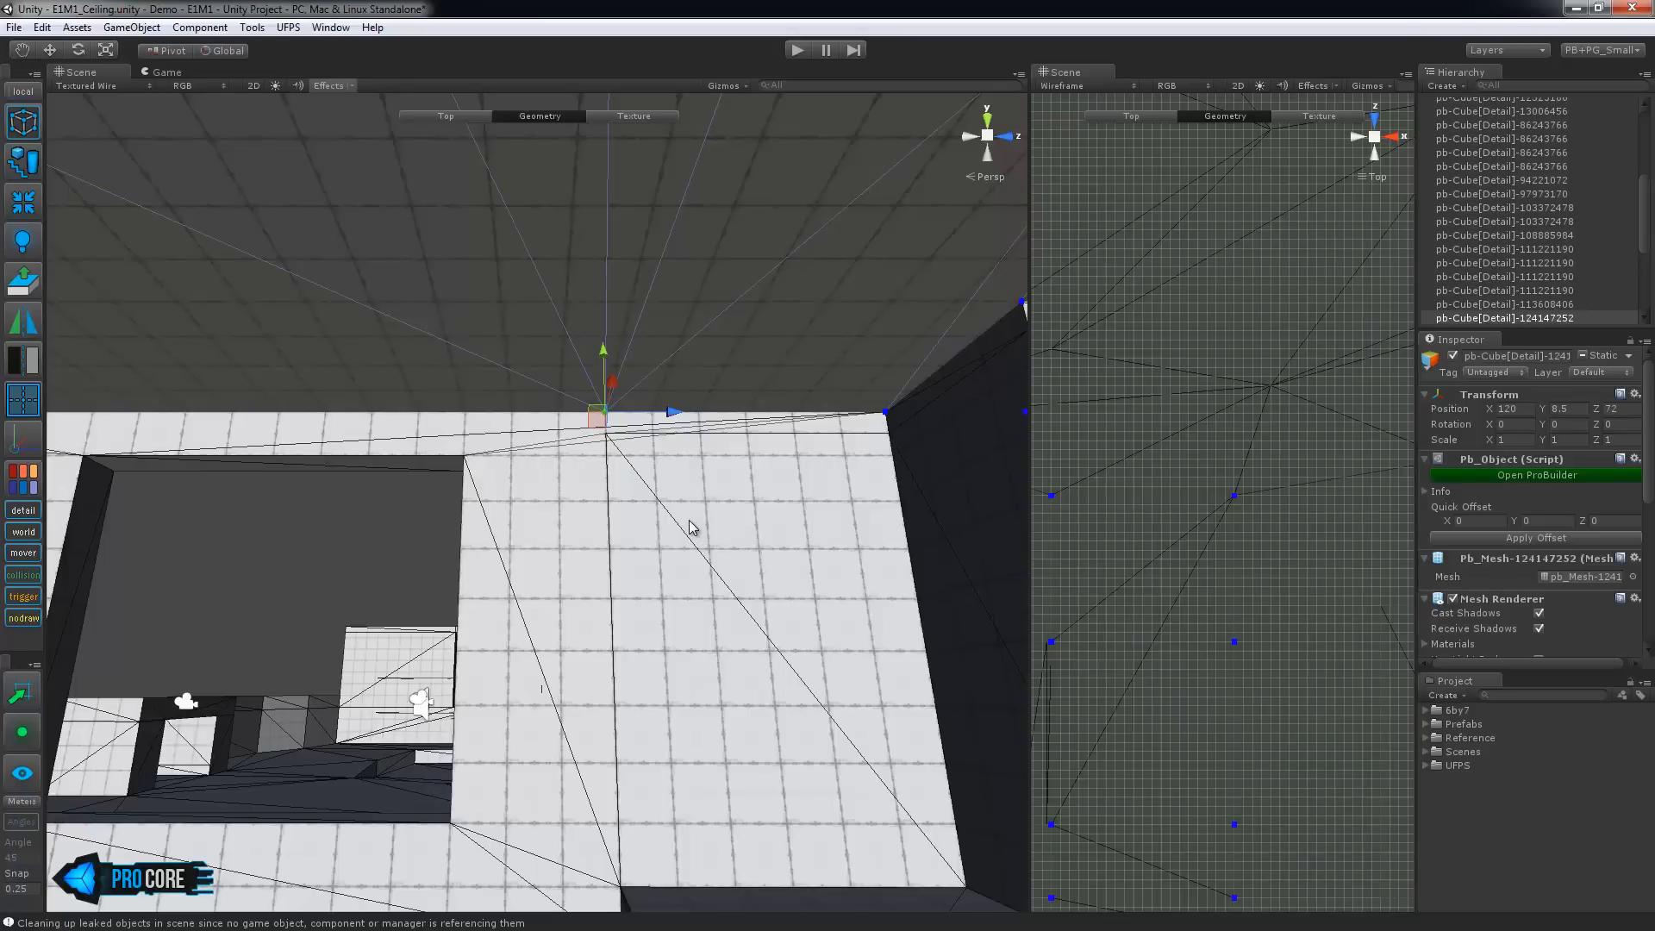
# Delete the thin wall face above the large opening and extrude the opening's top edge up to the ceiling
pyautogui.click(527, 424)
pyautogui.moveTo(543, 485); pyautogui.dragTo(867, 509, button='middle')
pyautogui.press('BackSpace')
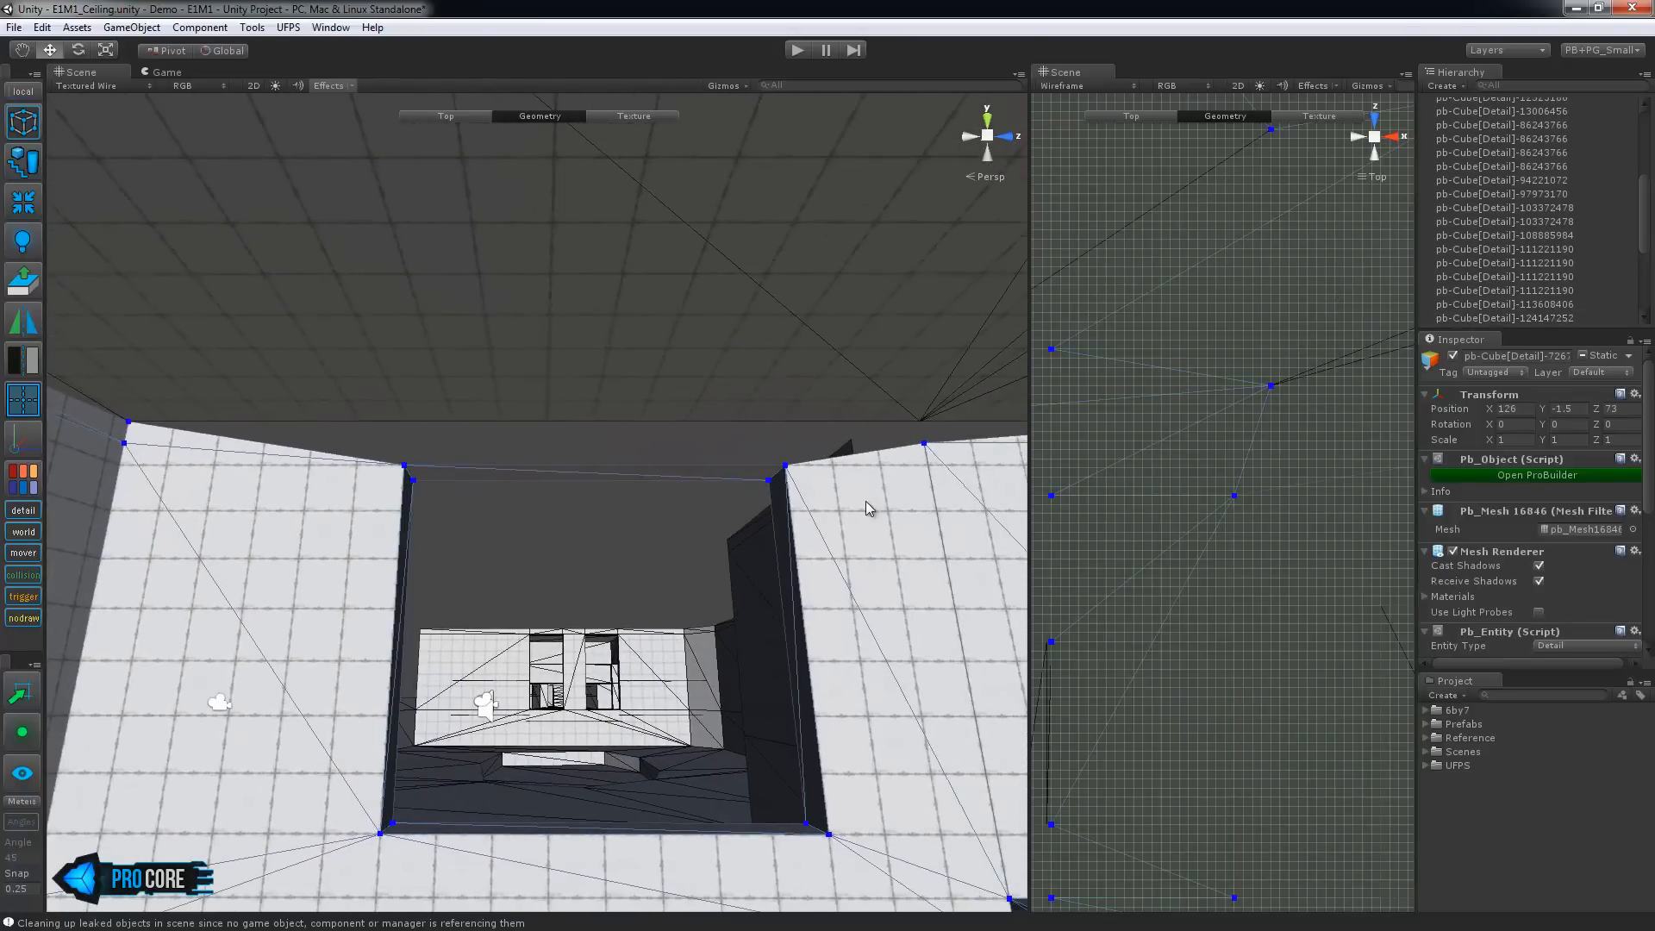
pyautogui.press('h')
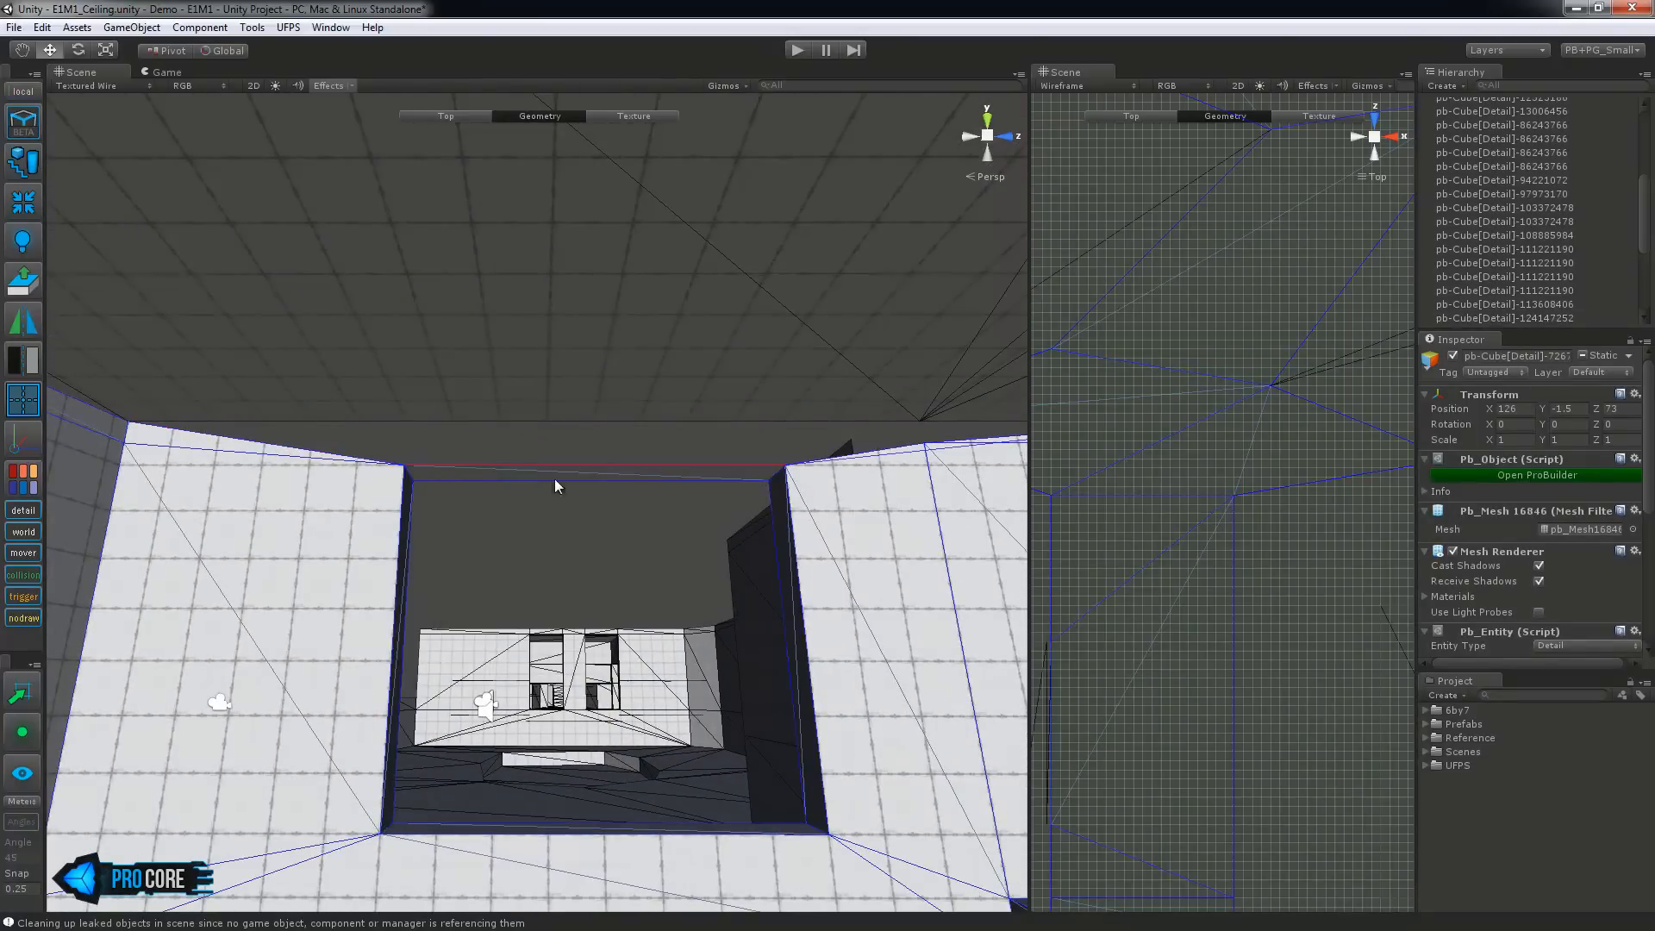
pyautogui.keyDown('alt'); pyautogui.moveTo(669, 469); pyautogui.dragTo(563, 361); pyautogui.keyUp('alt')
pyautogui.click(620, 433)
pyautogui.keyDown('alt'); pyautogui.moveTo(705, 541); pyautogui.dragTo(517, 591); pyautogui.keyUp('alt')
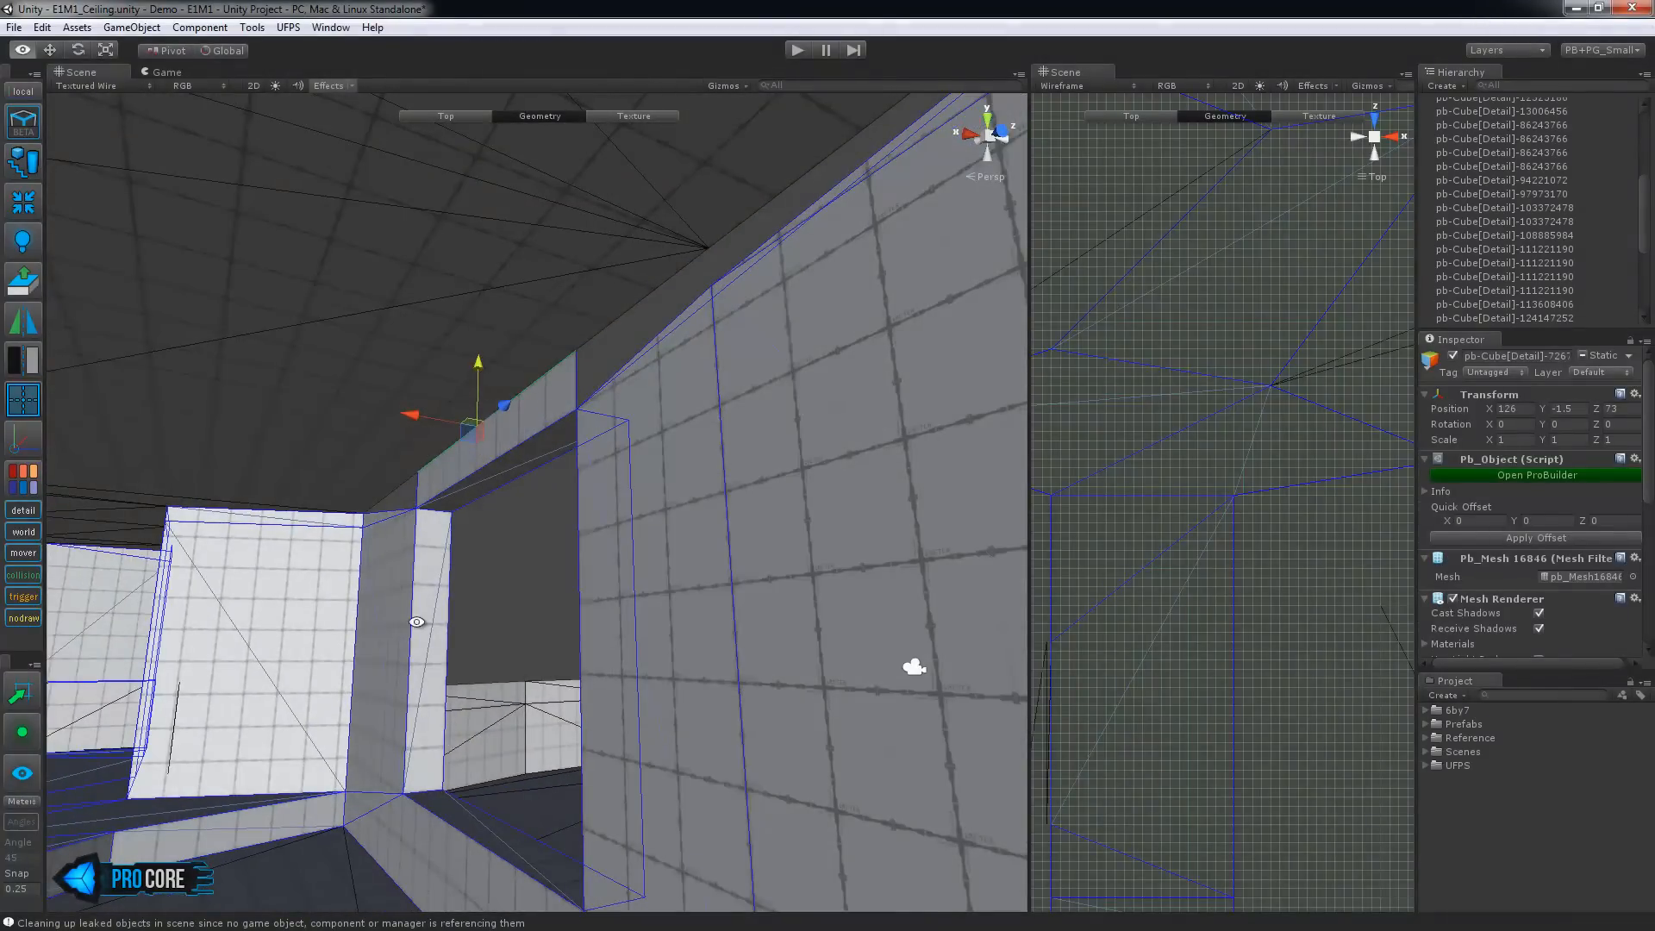
# Collapse the strip's end vertices into the wall's upper corner and the paired vertices at the seam beside the opening
pyautogui.keyDown('alt'); pyautogui.moveTo(440, 530); pyautogui.dragTo(459, 439); pyautogui.keyUp('alt')
pyautogui.press('h')
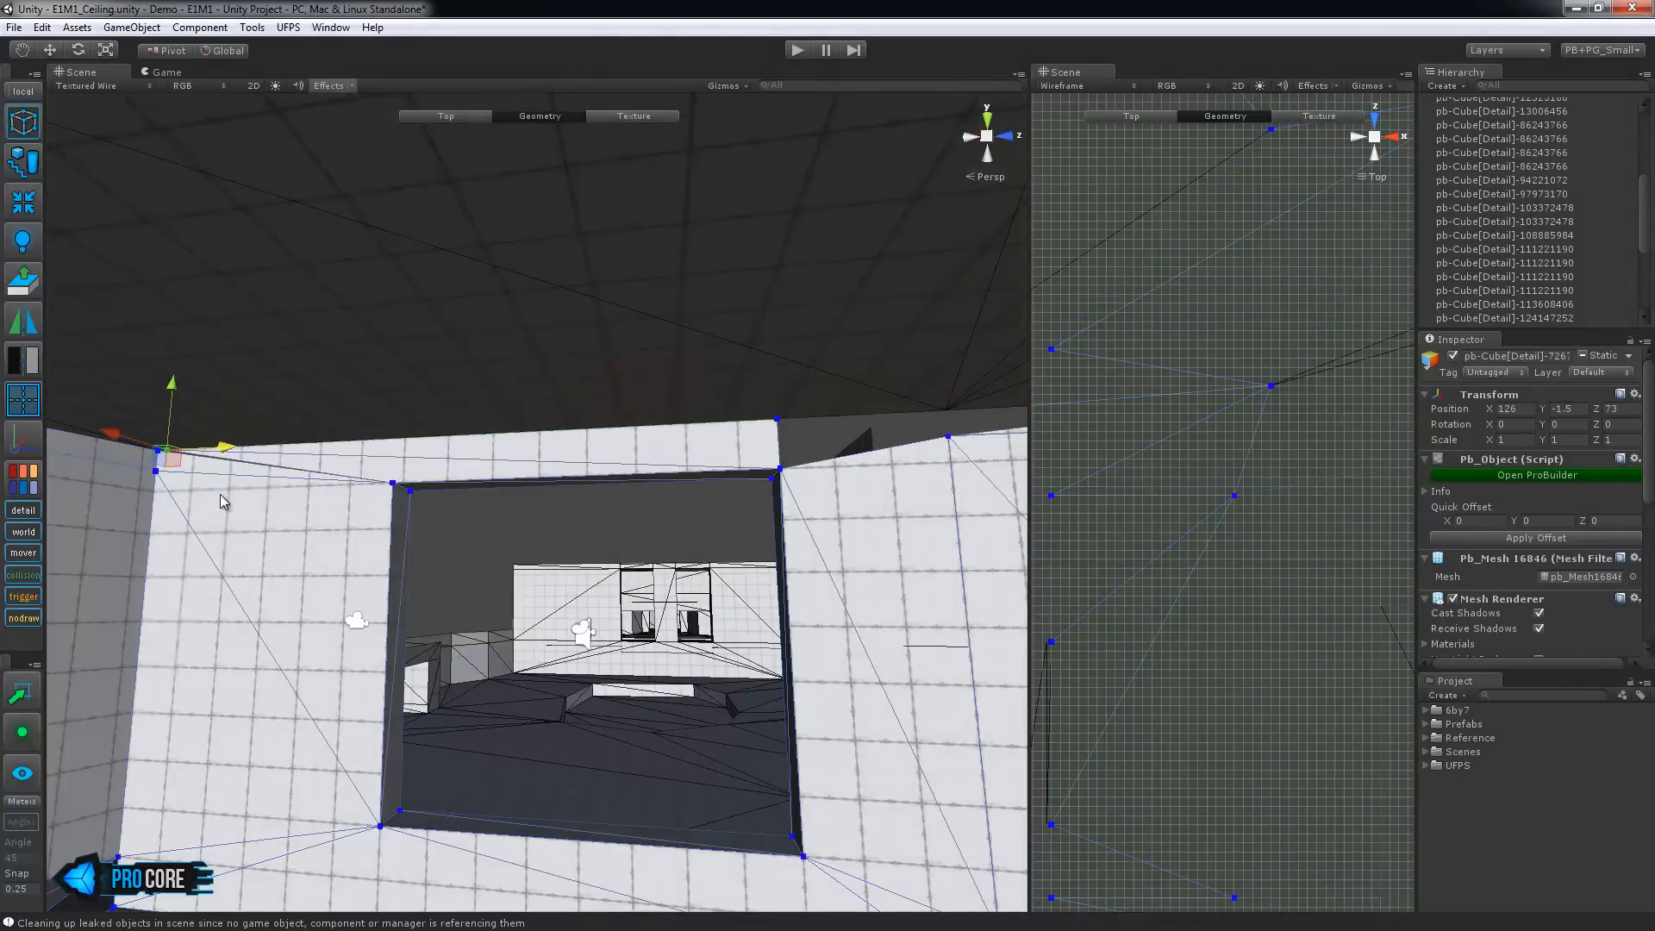
pyautogui.hotkey('alt', 'c')
pyautogui.keyDown('alt'); pyautogui.moveTo(608, 547); pyautogui.dragTo(660, 556); pyautogui.keyUp('alt')
pyautogui.moveTo(660, 556); pyautogui.dragTo(370, 564, button='middle')
pyautogui.moveTo(402, 430); pyautogui.dragTo(595, 509)
pyautogui.scroll(2, 495, 457)
pyautogui.keyDown('alt'); pyautogui.moveTo(554, 596); pyautogui.dragTo(419, 609); pyautogui.keyUp('alt')
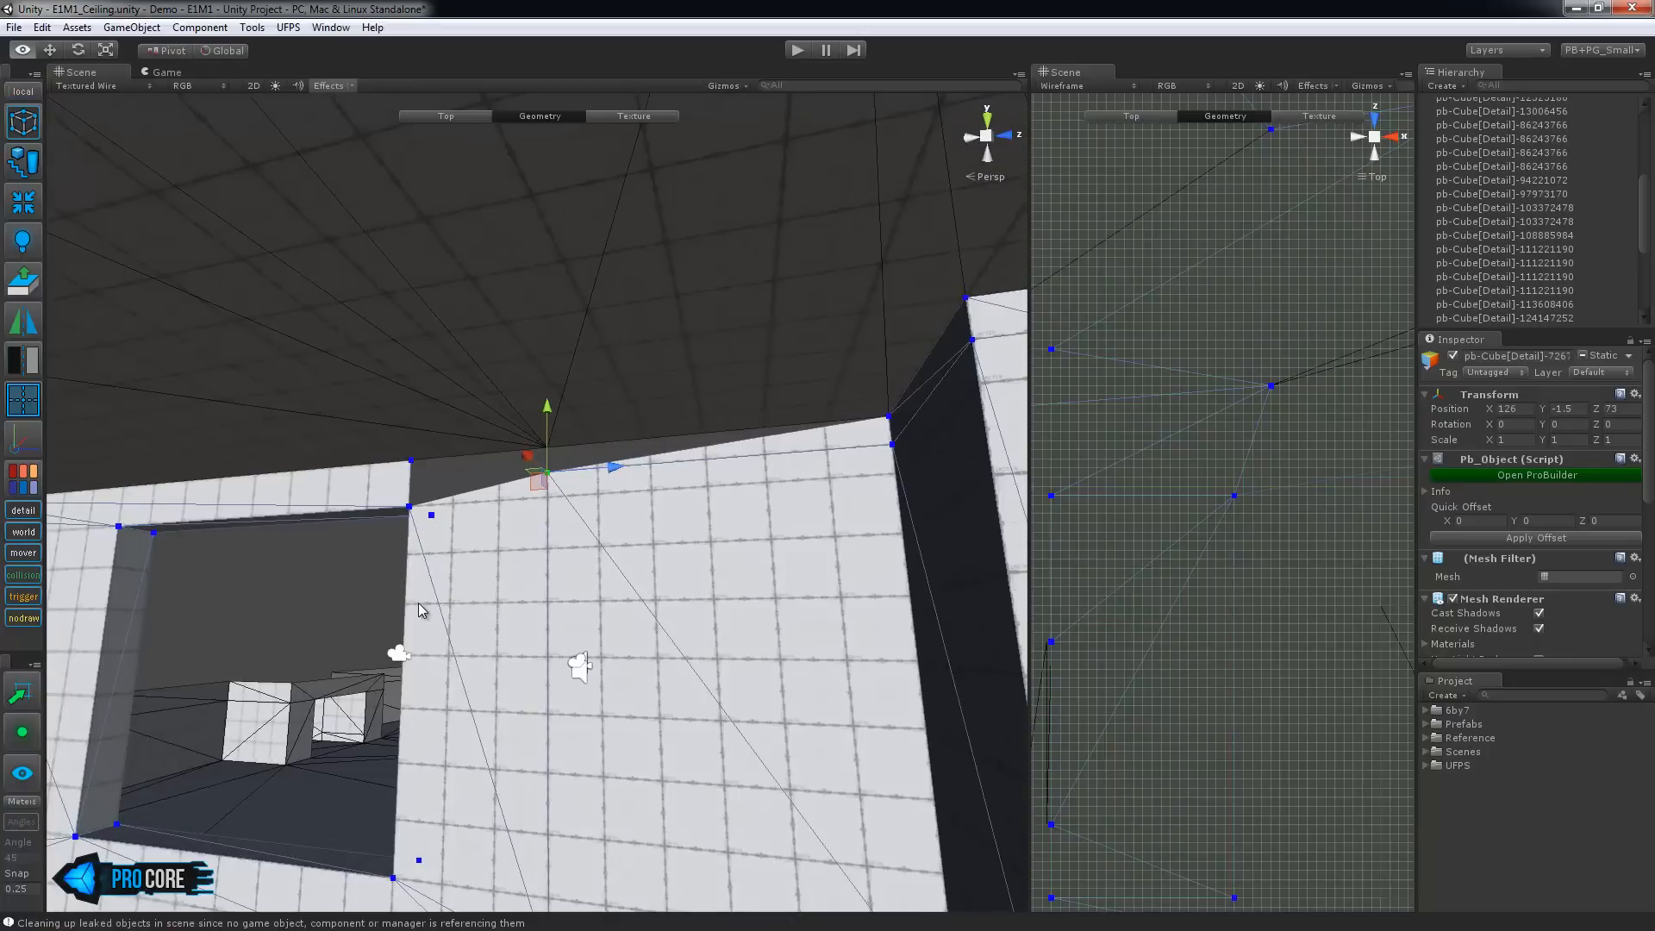
pyautogui.click(545, 468)
pyautogui.scroll(4, 557, 556)
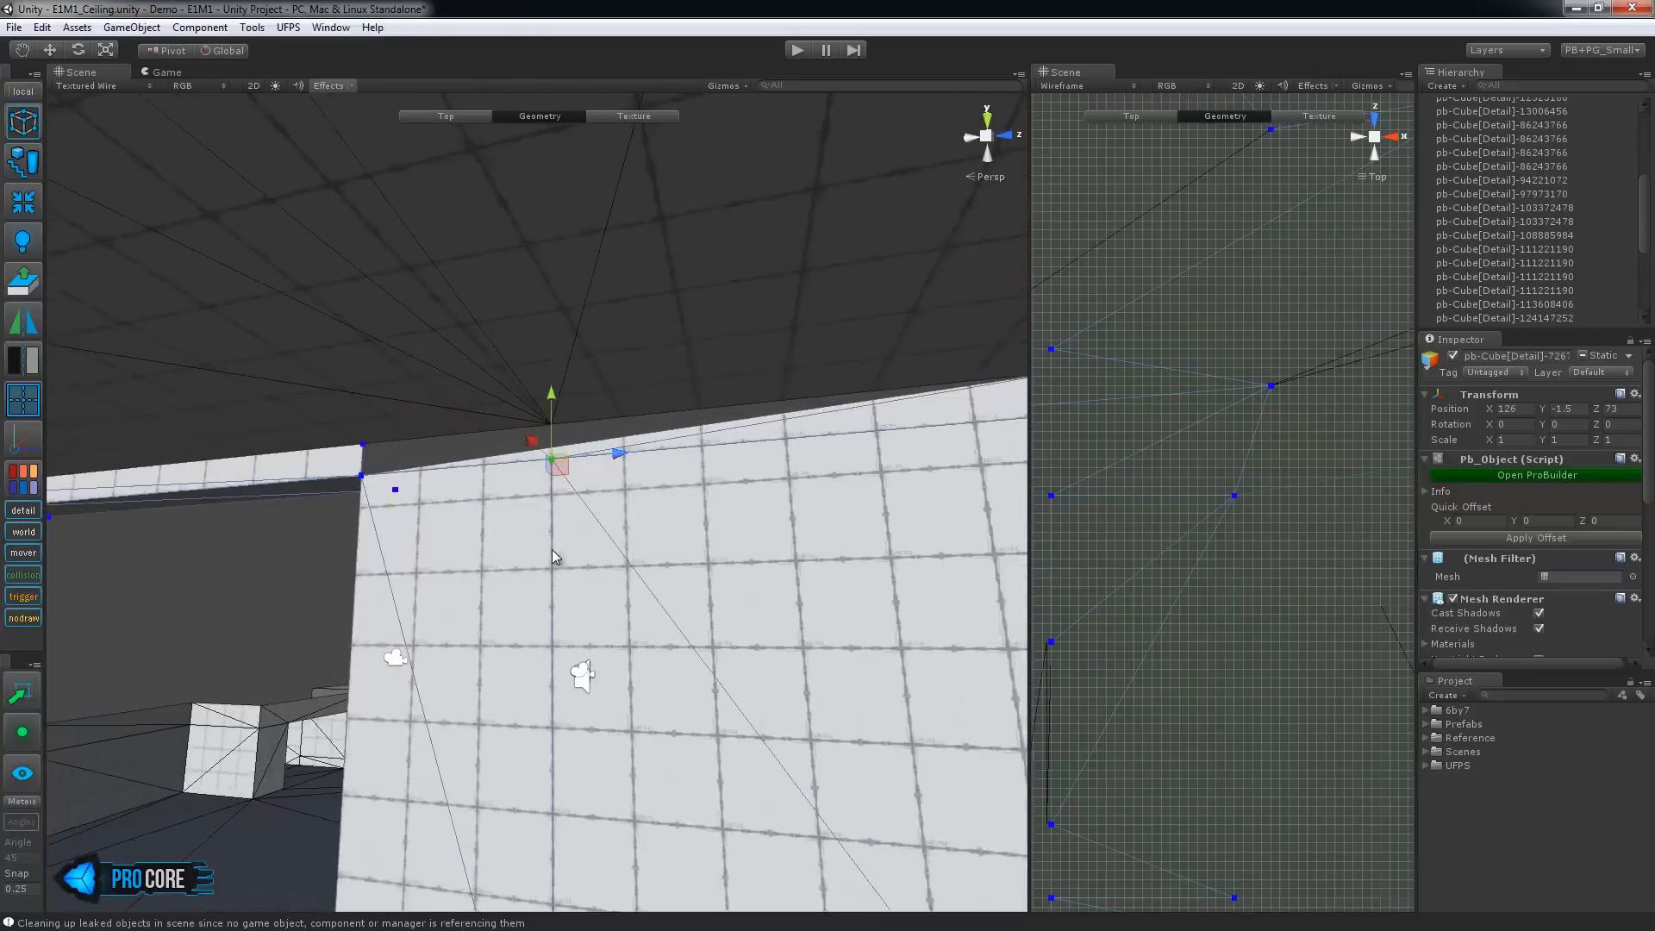
# Delete the thin wall faces beside the opening and extrude the wall's top edge up to the ceiling
pyautogui.click(502, 441)
pyautogui.scroll(-4, 613, 611)
pyautogui.press('BackSpace')
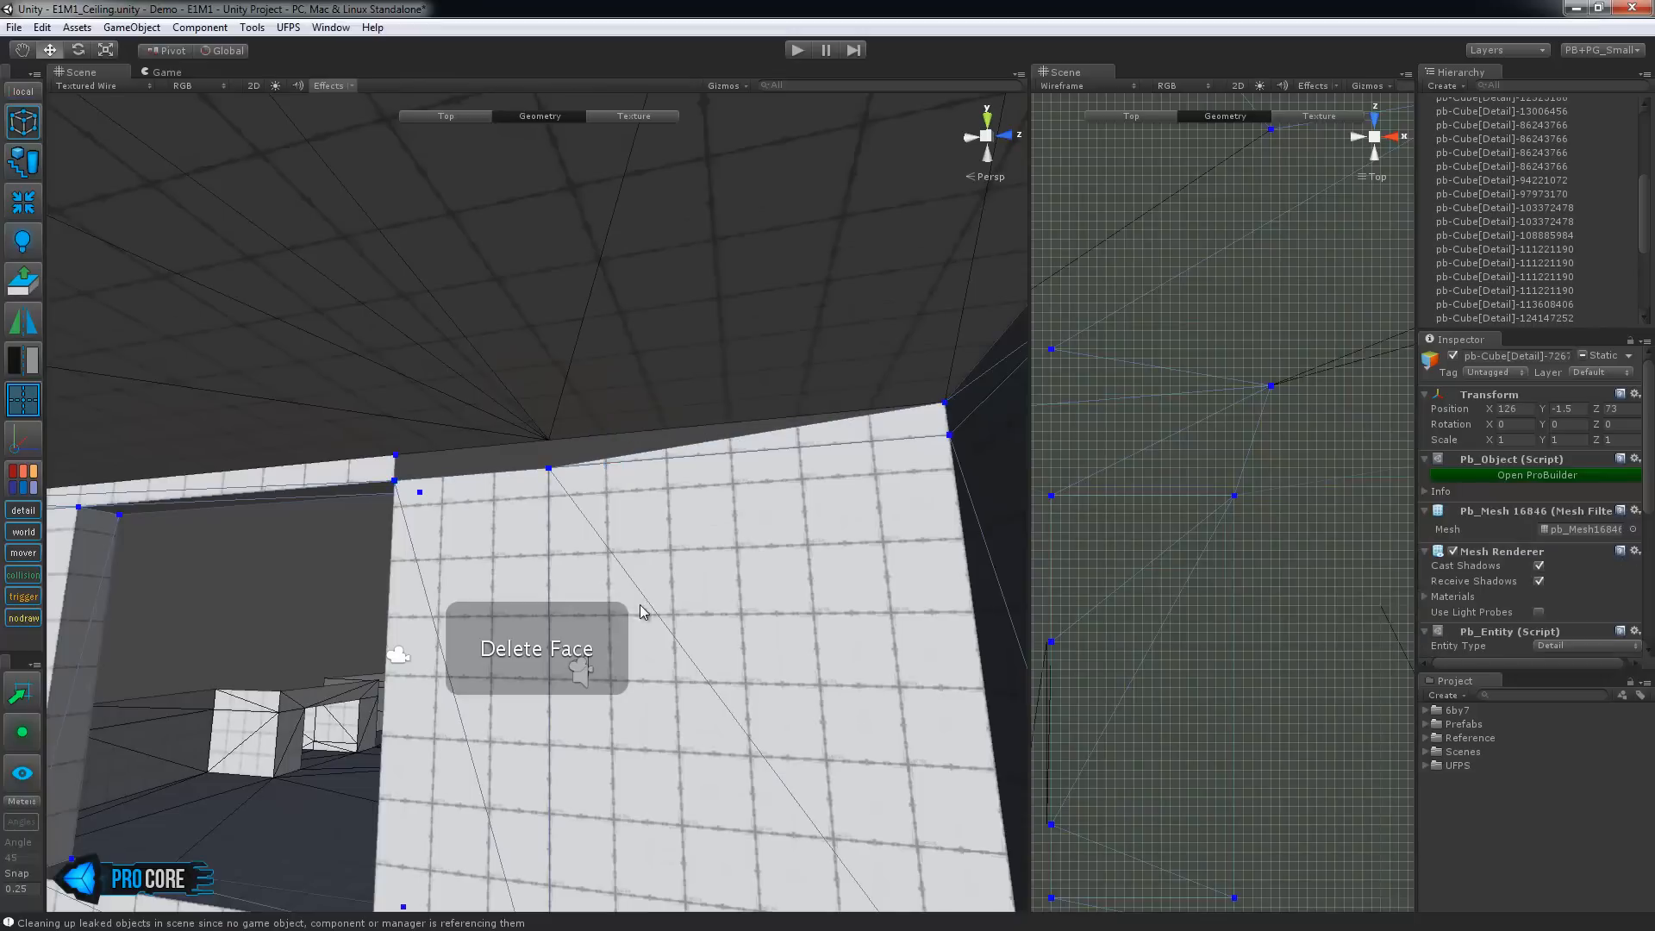
pyautogui.click(912, 430)
pyautogui.press('BackSpace')
pyautogui.press('g')
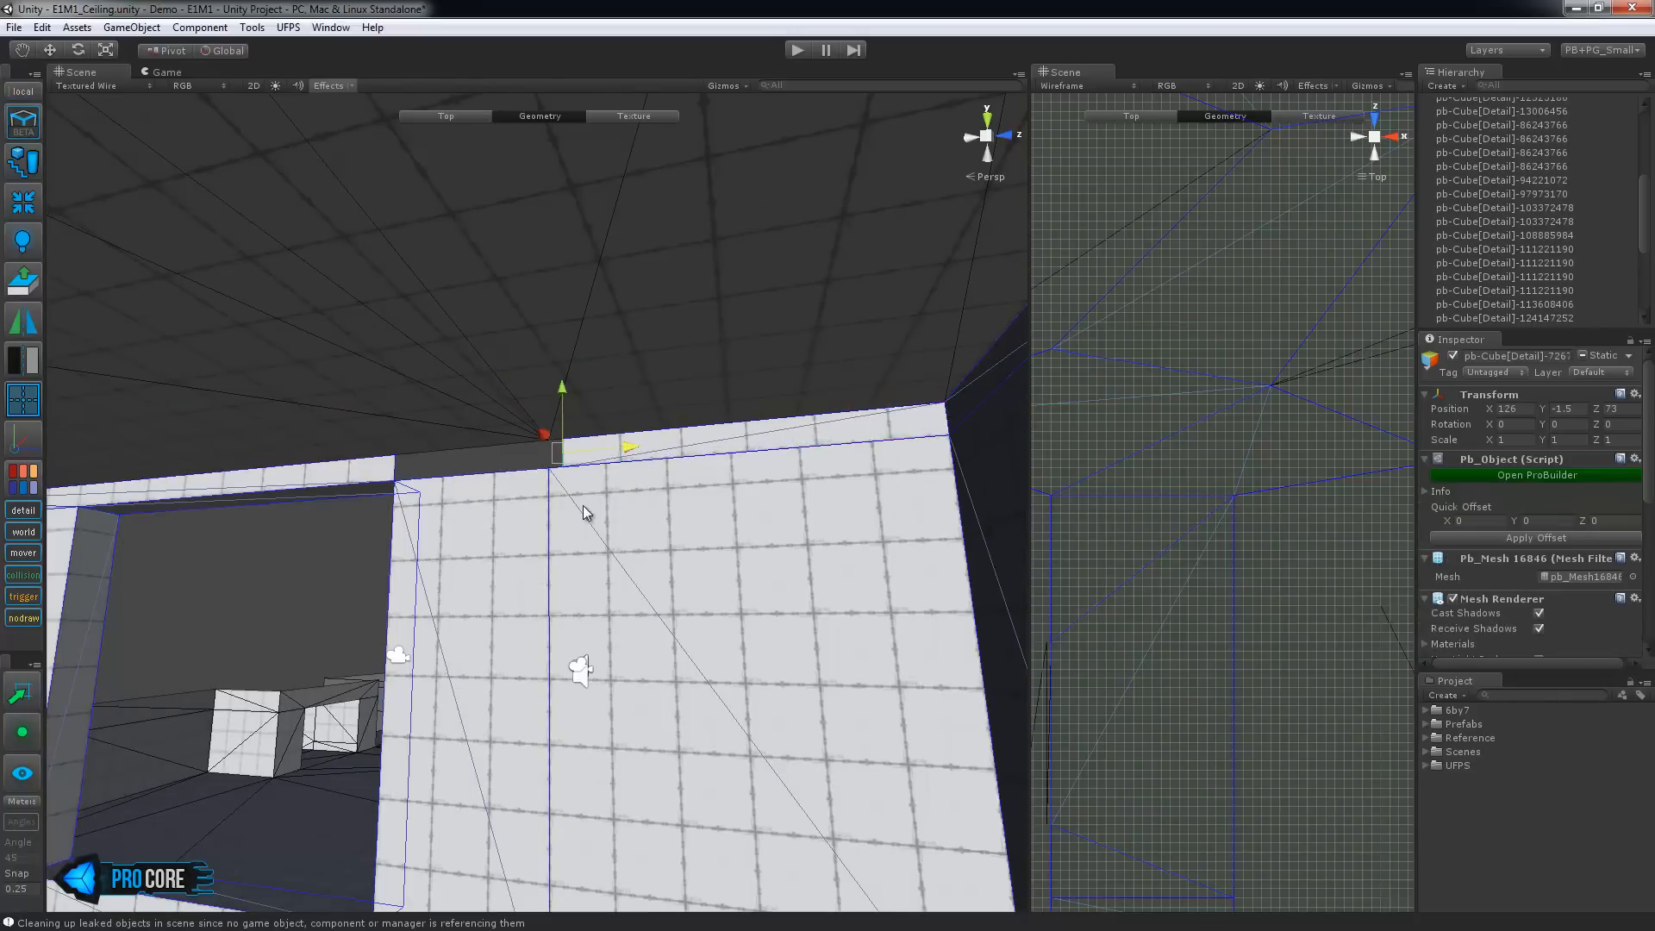
# Collapse the paired vertices of the extruded wall strip at the opening's corner and at the wall seam
pyautogui.moveTo(484, 576); pyautogui.dragTo(693, 525, button='right')
pyautogui.press('h')
pyautogui.click(455, 432)
pyautogui.click(442, 421)
pyautogui.hotkey('alt', 'c')
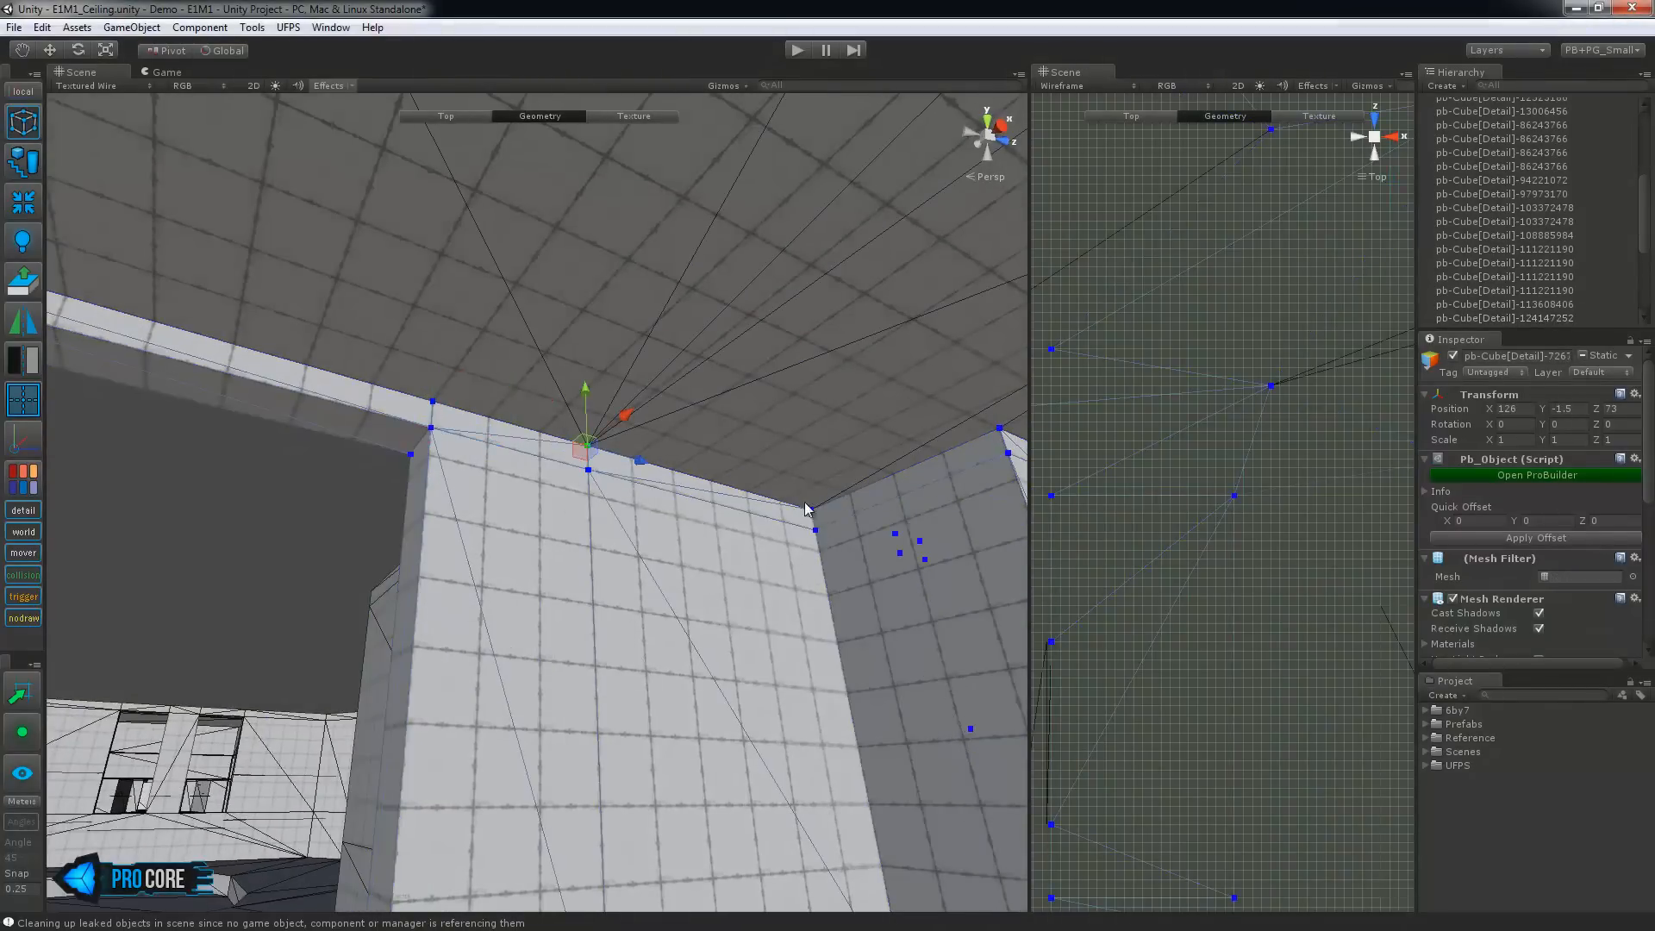
pyautogui.moveTo(666, 607); pyautogui.dragTo(499, 567, button='right')
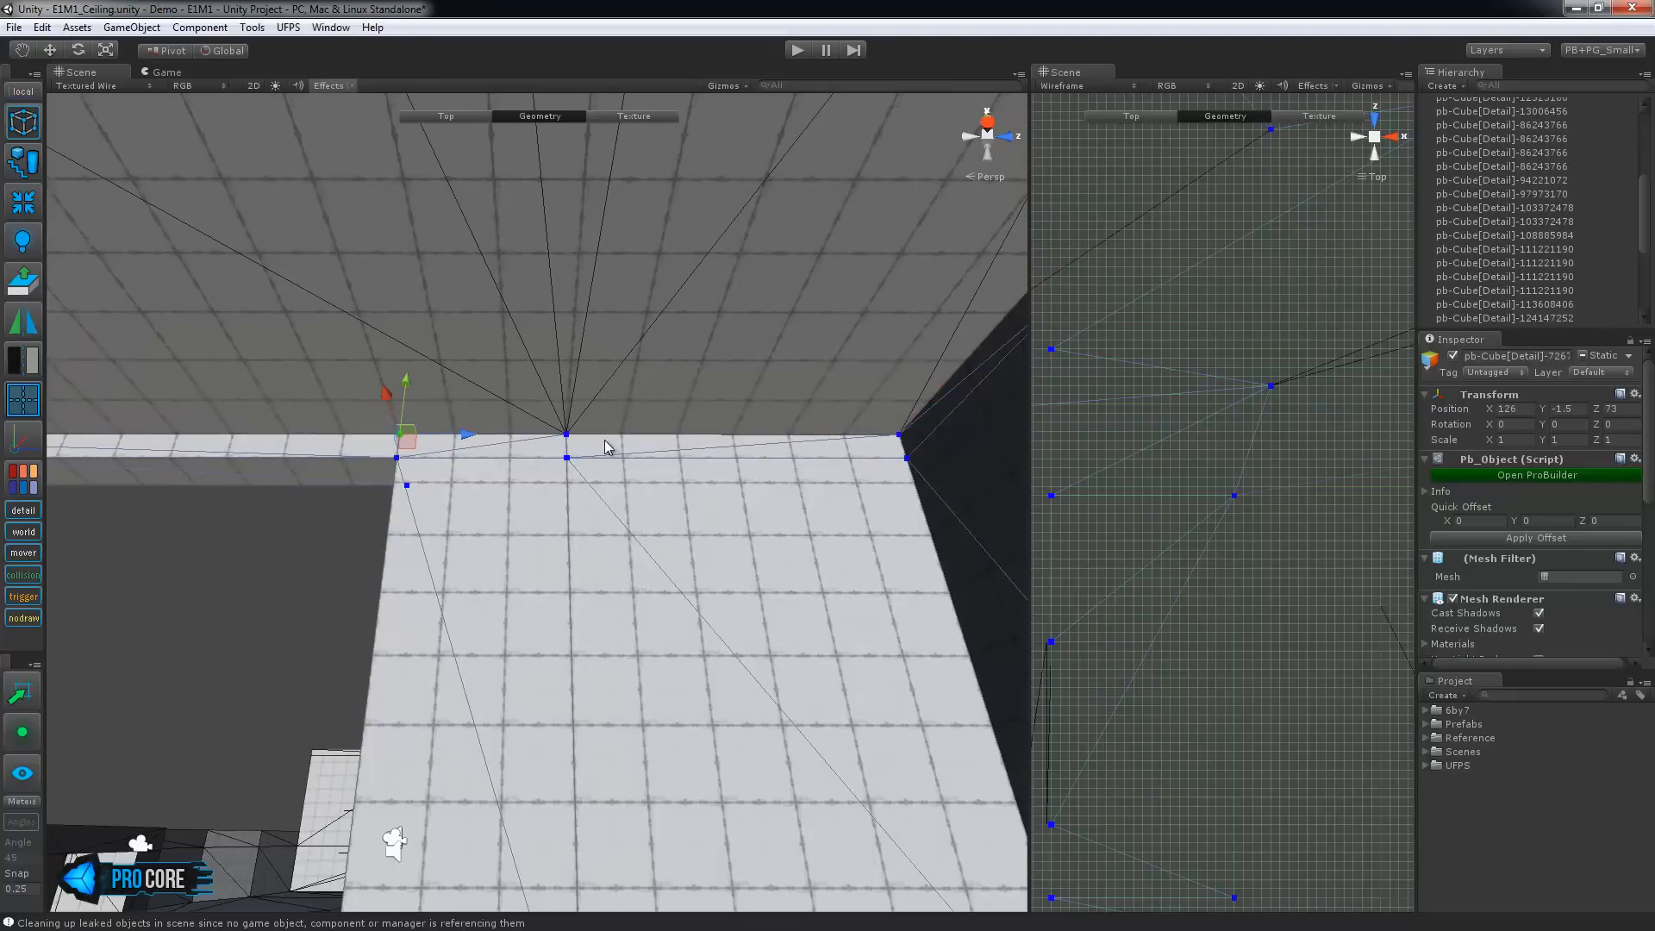
pyautogui.hotkey('alt', 'c')
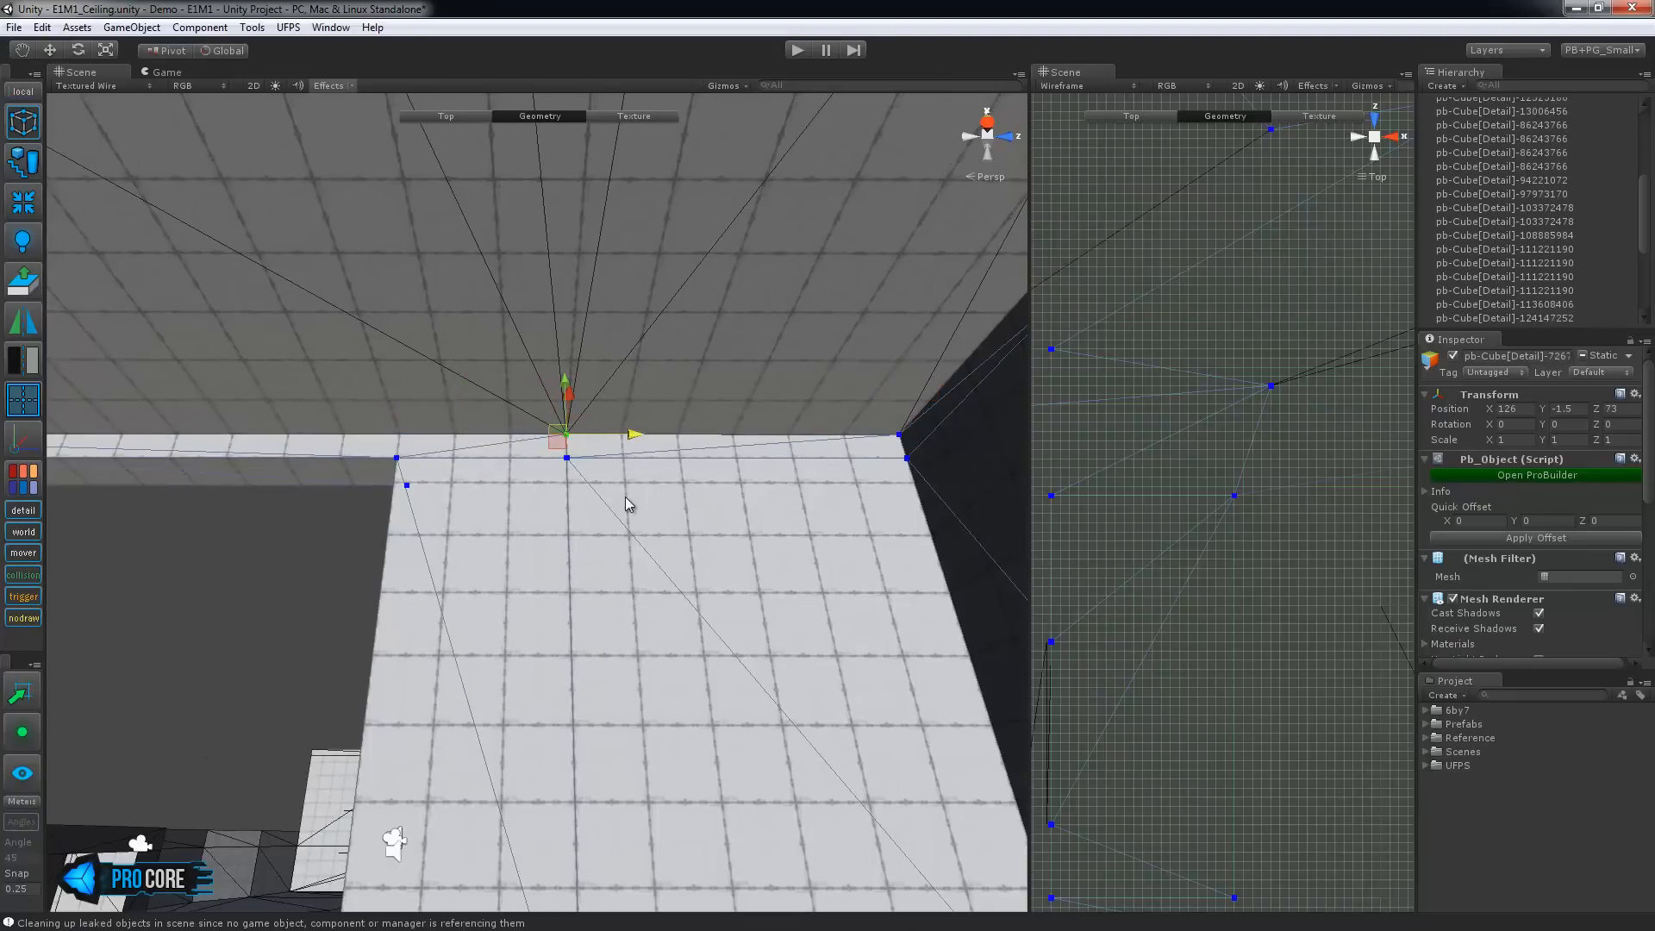
# Return to object selection, merge the ceiling with the room's wall mesh and delete the originals
pyautogui.keyDown('alt'); pyautogui.moveTo(642, 577); pyautogui.dragTo(542, 614); pyautogui.keyUp('alt')
pyautogui.moveTo(542, 613); pyautogui.dragTo(584, 569, button='middle')
pyautogui.scroll(-3, 583, 569)
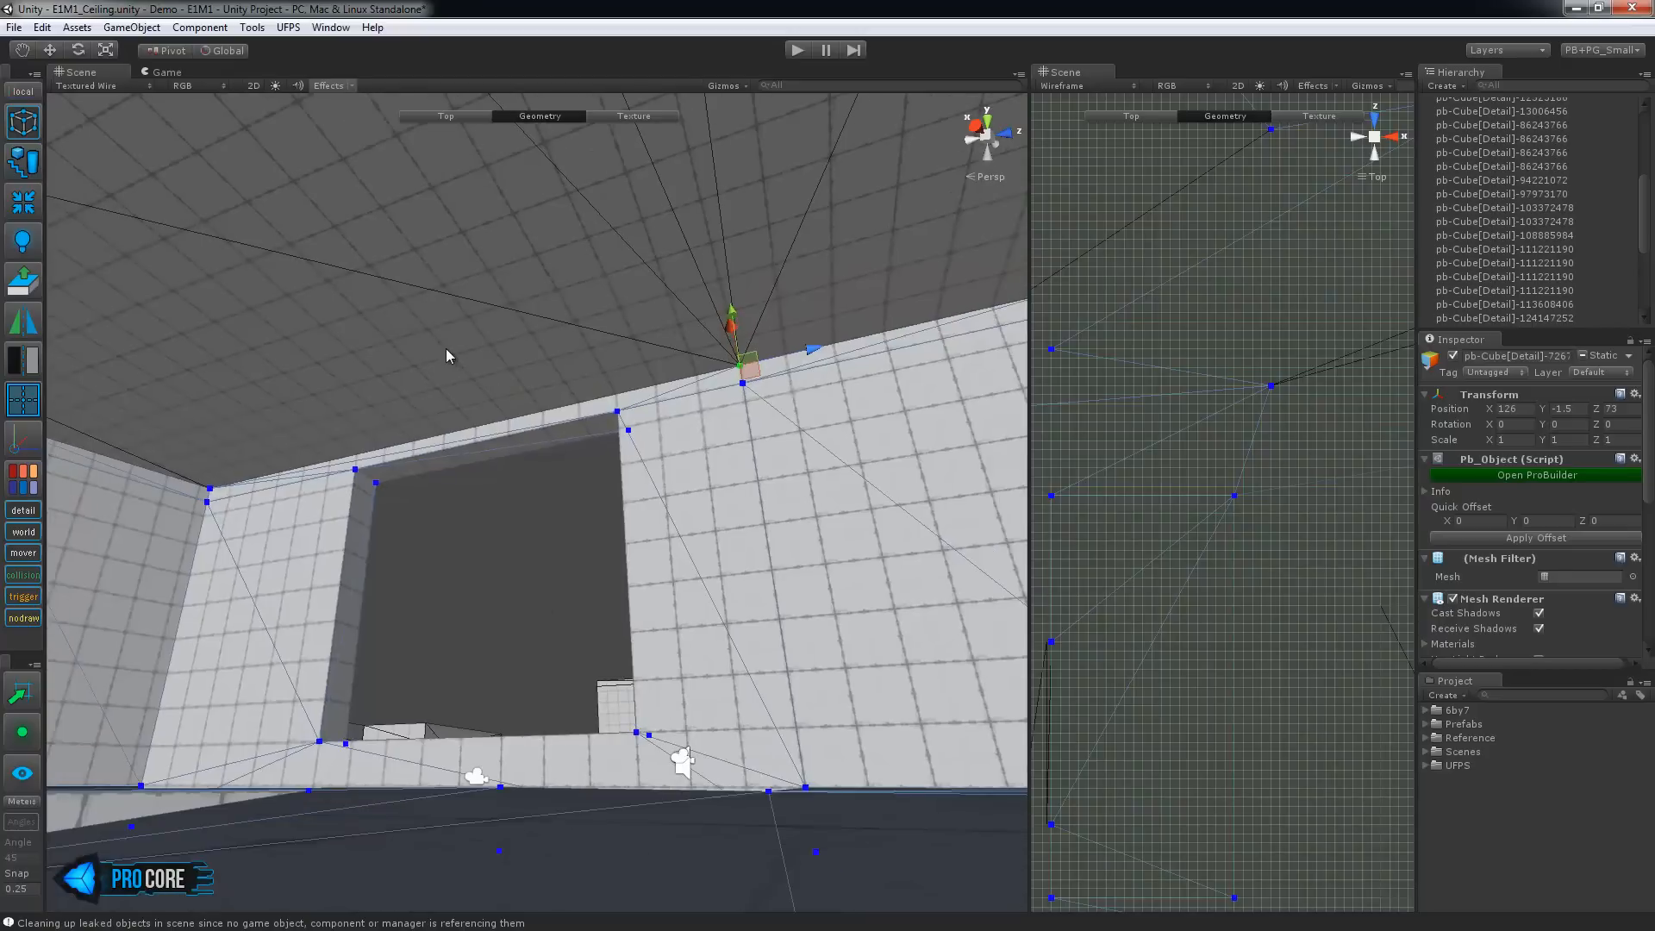
pyautogui.click(447, 350)
pyautogui.moveTo(566, 443); pyautogui.dragTo(573, 472, button='middle')
pyautogui.press('Escape')
pyautogui.click(685, 474)
pyautogui.keyDown('shift'); pyautogui.click(579, 351); pyautogui.keyUp('shift')
pyautogui.click(33, 207)
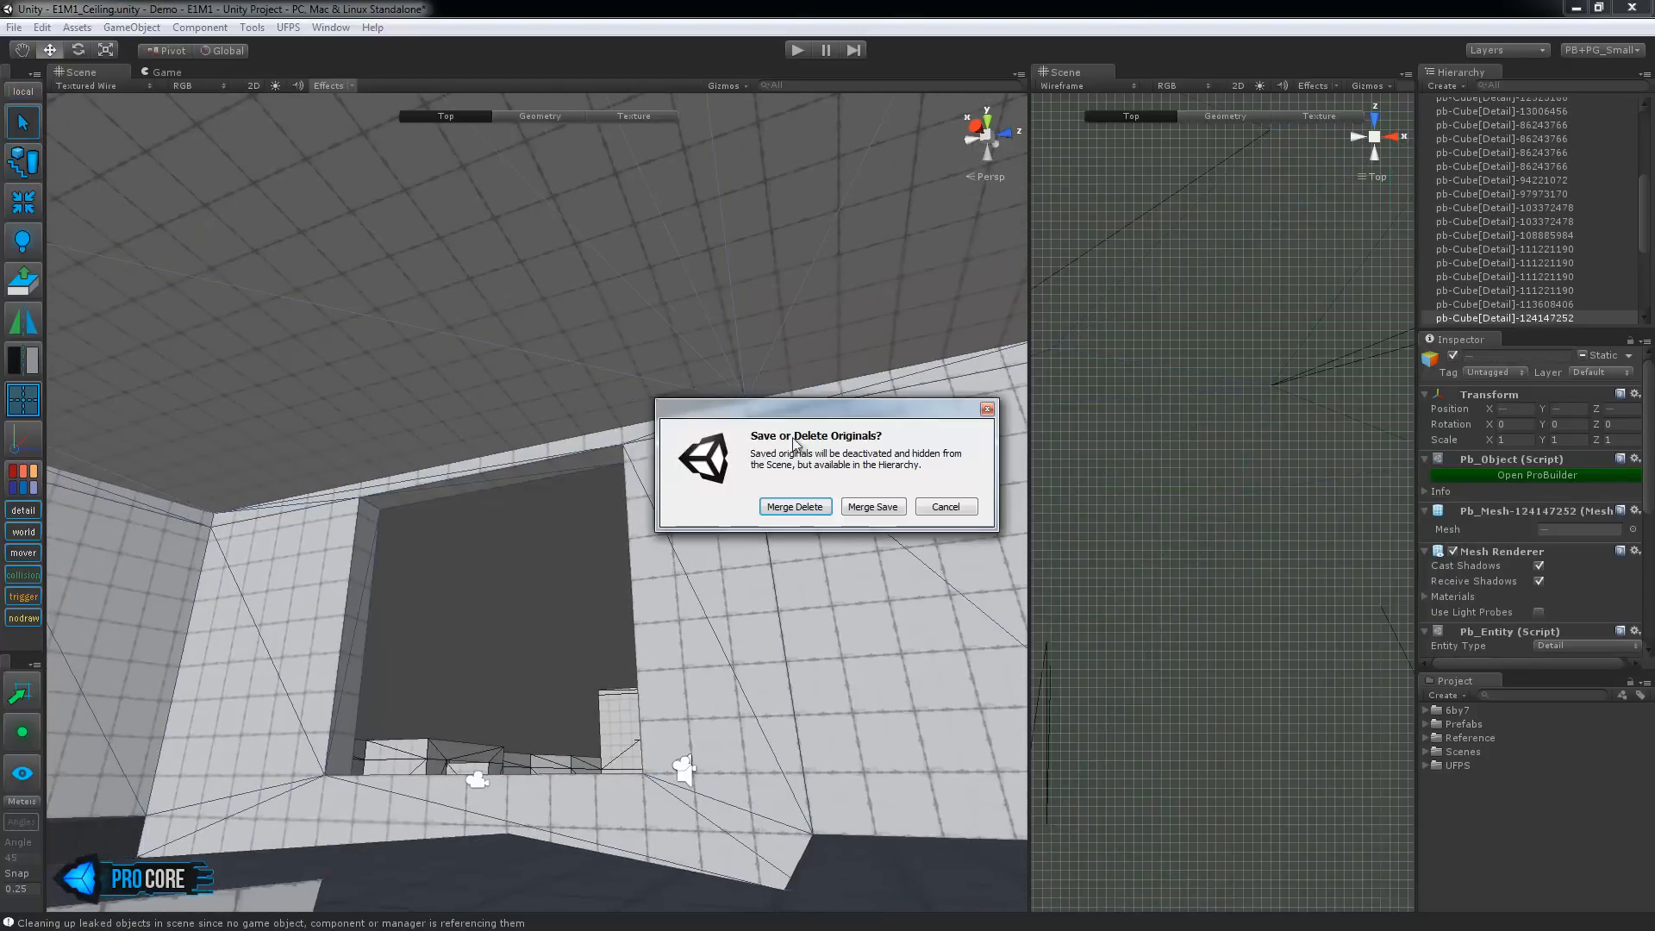
pyautogui.click(793, 507)
# Switch the merged mesh to vertex editing and collapse the paired vertices at the wall corner beside the passage
pyautogui.keyDown('alt'); pyautogui.moveTo(447, 548); pyautogui.dragTo(422, 407); pyautogui.keyUp('alt')
pyautogui.press('g')
pyautogui.click(422, 405)
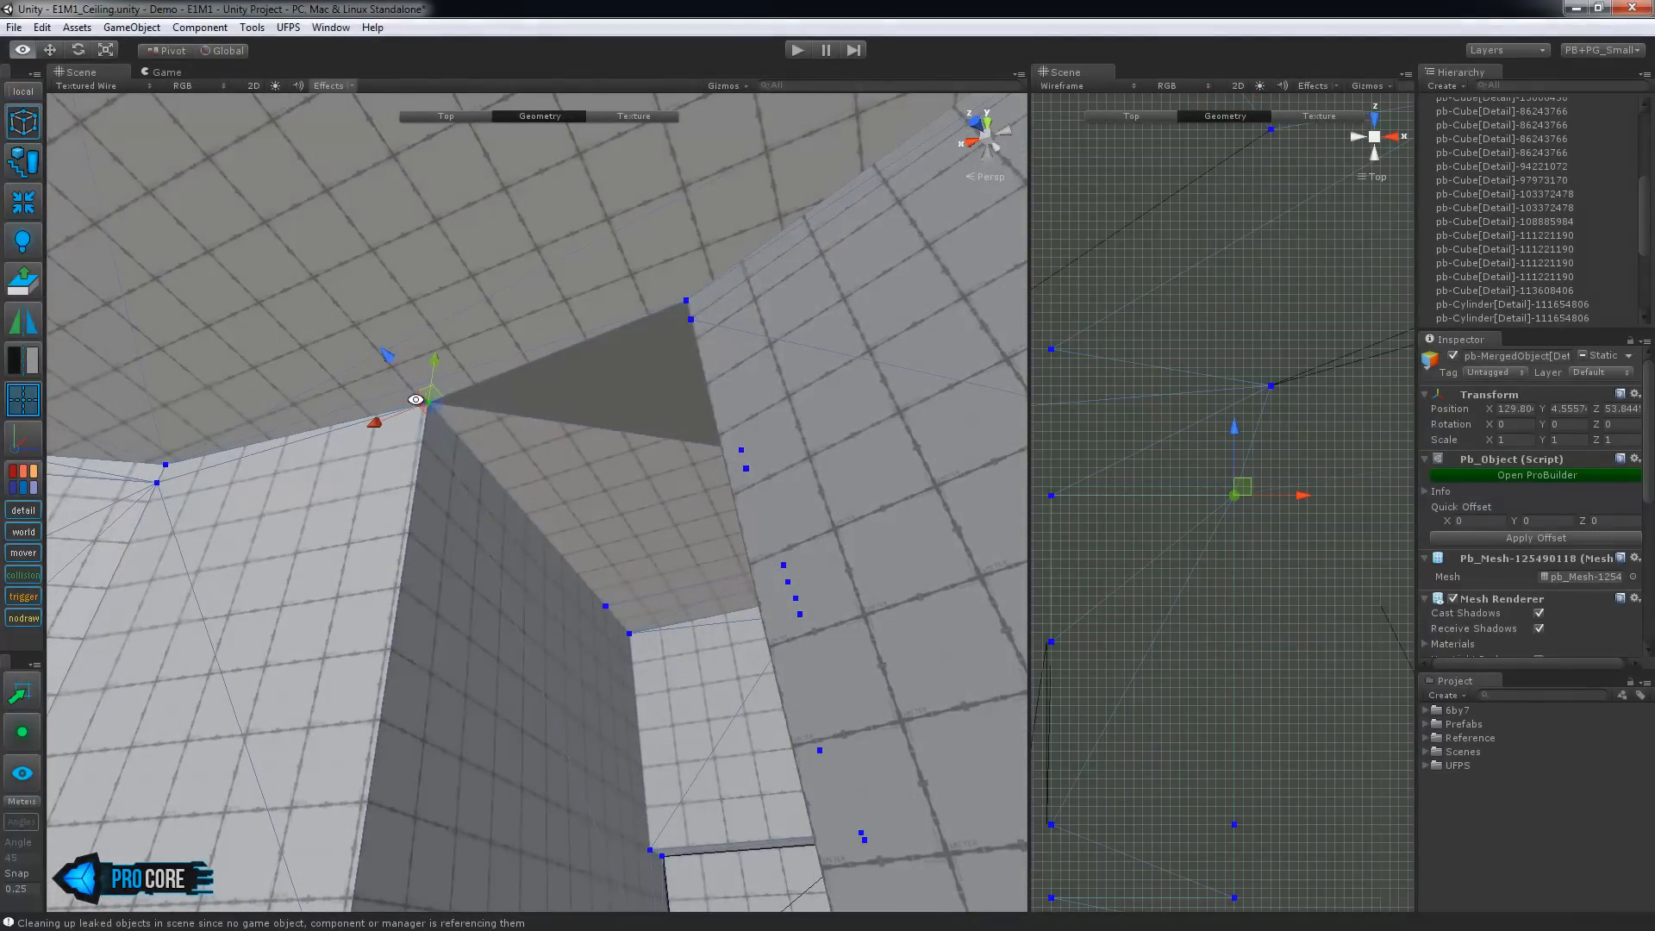
pyautogui.hotkey('alt', 'c')
# Select the ceiling vertices around the recess and align a ceiling vertex with the recess corner in the top view
pyautogui.keyDown('alt'); pyautogui.moveTo(584, 606); pyautogui.dragTo(526, 395); pyautogui.keyUp('alt')
pyautogui.keyDown('alt'); pyautogui.moveTo(372, 553); pyautogui.dragTo(613, 431); pyautogui.keyUp('alt')
pyautogui.click(488, 443)
pyautogui.click(608, 389)
pyautogui.click(843, 457)
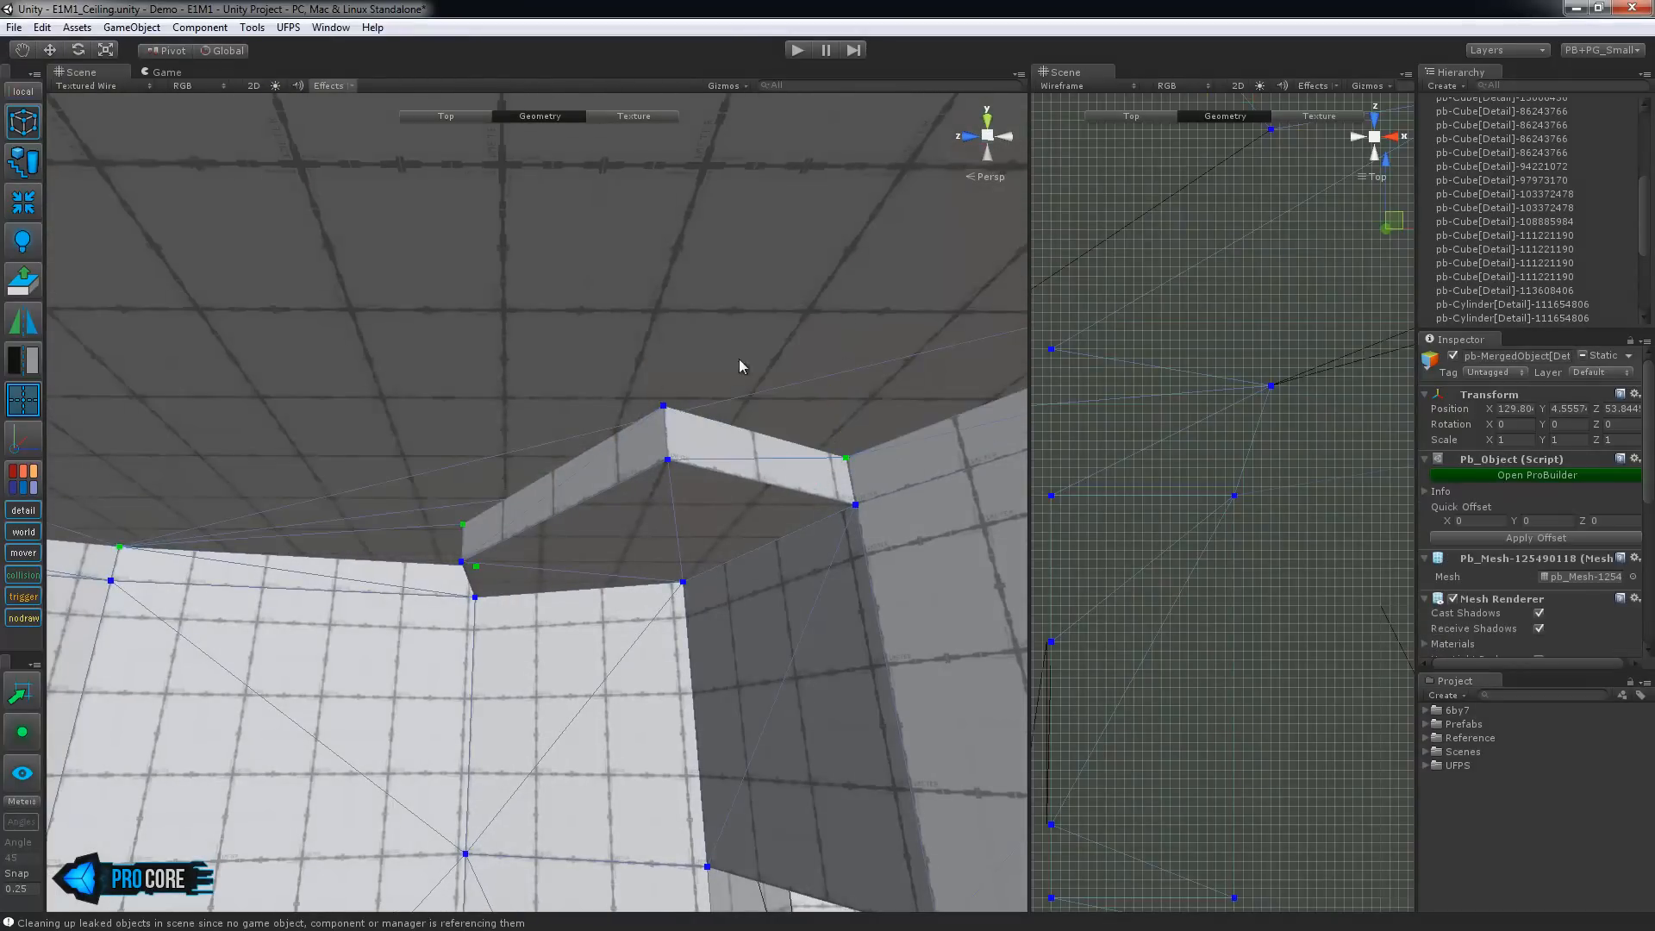
pyautogui.scroll(-3, 509, 323)
pyautogui.keyDown('alt'); pyautogui.moveTo(751, 511); pyautogui.dragTo(700, 527); pyautogui.keyUp('alt')
pyautogui.press('f')
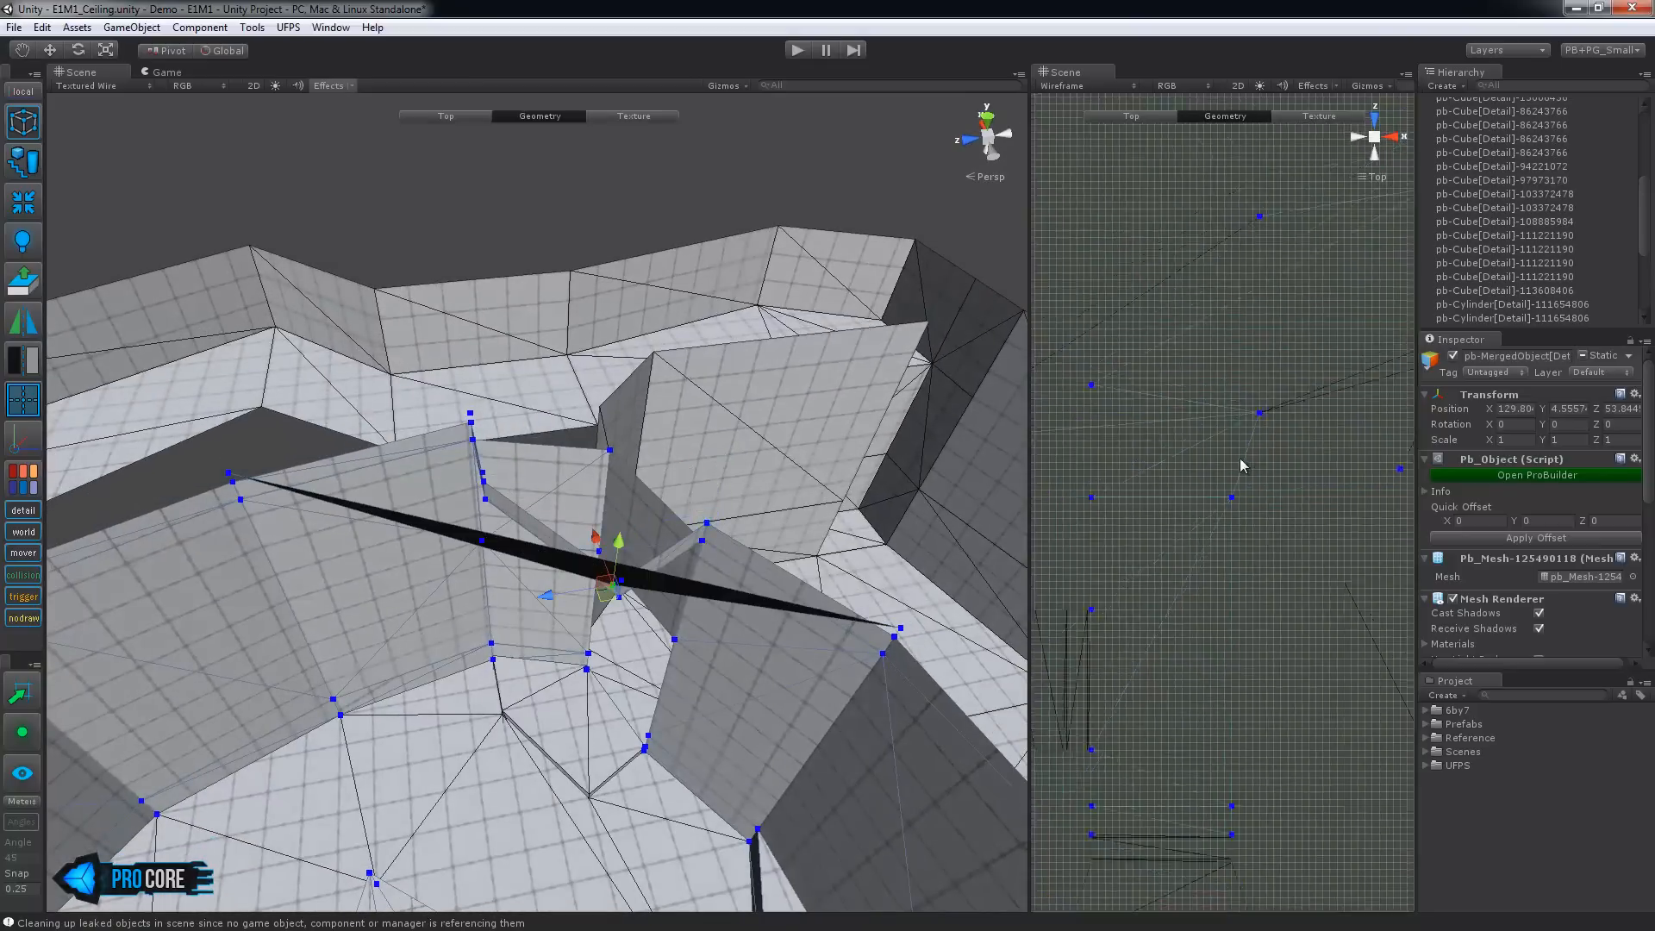
pyautogui.moveTo(1233, 492); pyautogui.dragTo(1332, 566)
pyautogui.keyDown('alt'); pyautogui.moveTo(758, 647); pyautogui.dragTo(770, 376); pyautogui.keyUp('alt')
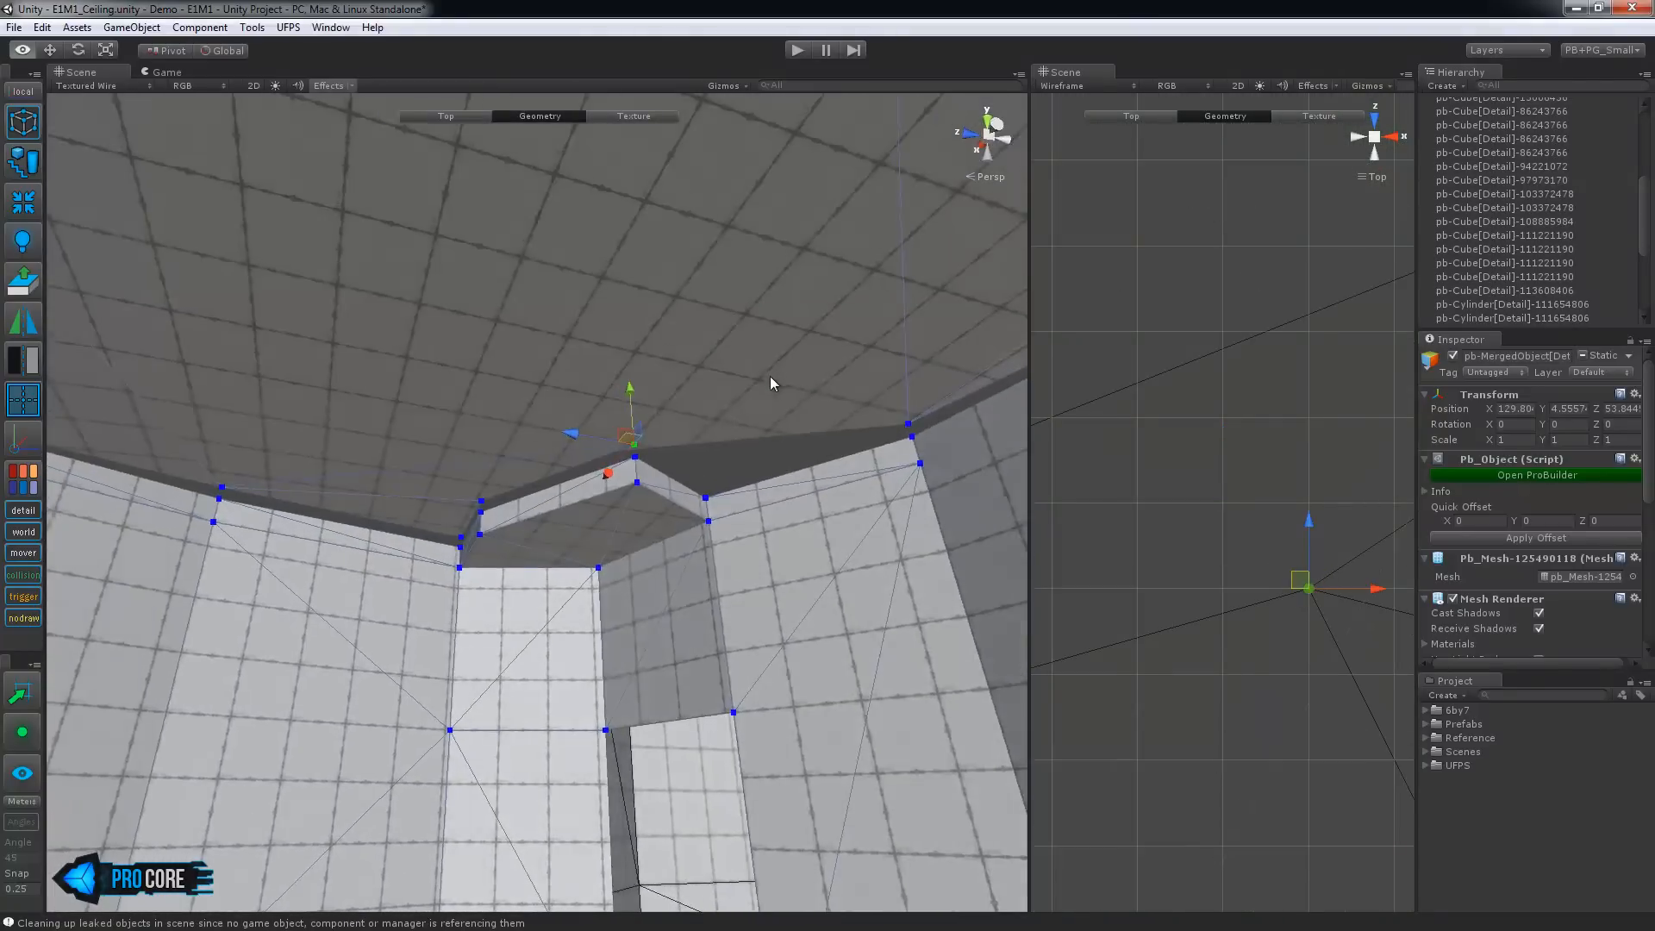
pyautogui.press('f')
# Switch to edge editing, select the ceiling edges that fan out across the room and connect them
pyautogui.press('q')
pyautogui.moveTo(818, 559); pyautogui.dragTo(721, 559, button='middle')
pyautogui.keyDown('alt'); pyautogui.moveTo(721, 558); pyautogui.dragTo(905, 483); pyautogui.keyUp('alt')
pyautogui.press('h')
pyautogui.keyDown('shift'); pyautogui.click(570, 433); pyautogui.keyUp('shift')
pyautogui.scroll(-2, 697, 540)
pyautogui.hotkey('alt', 'e')
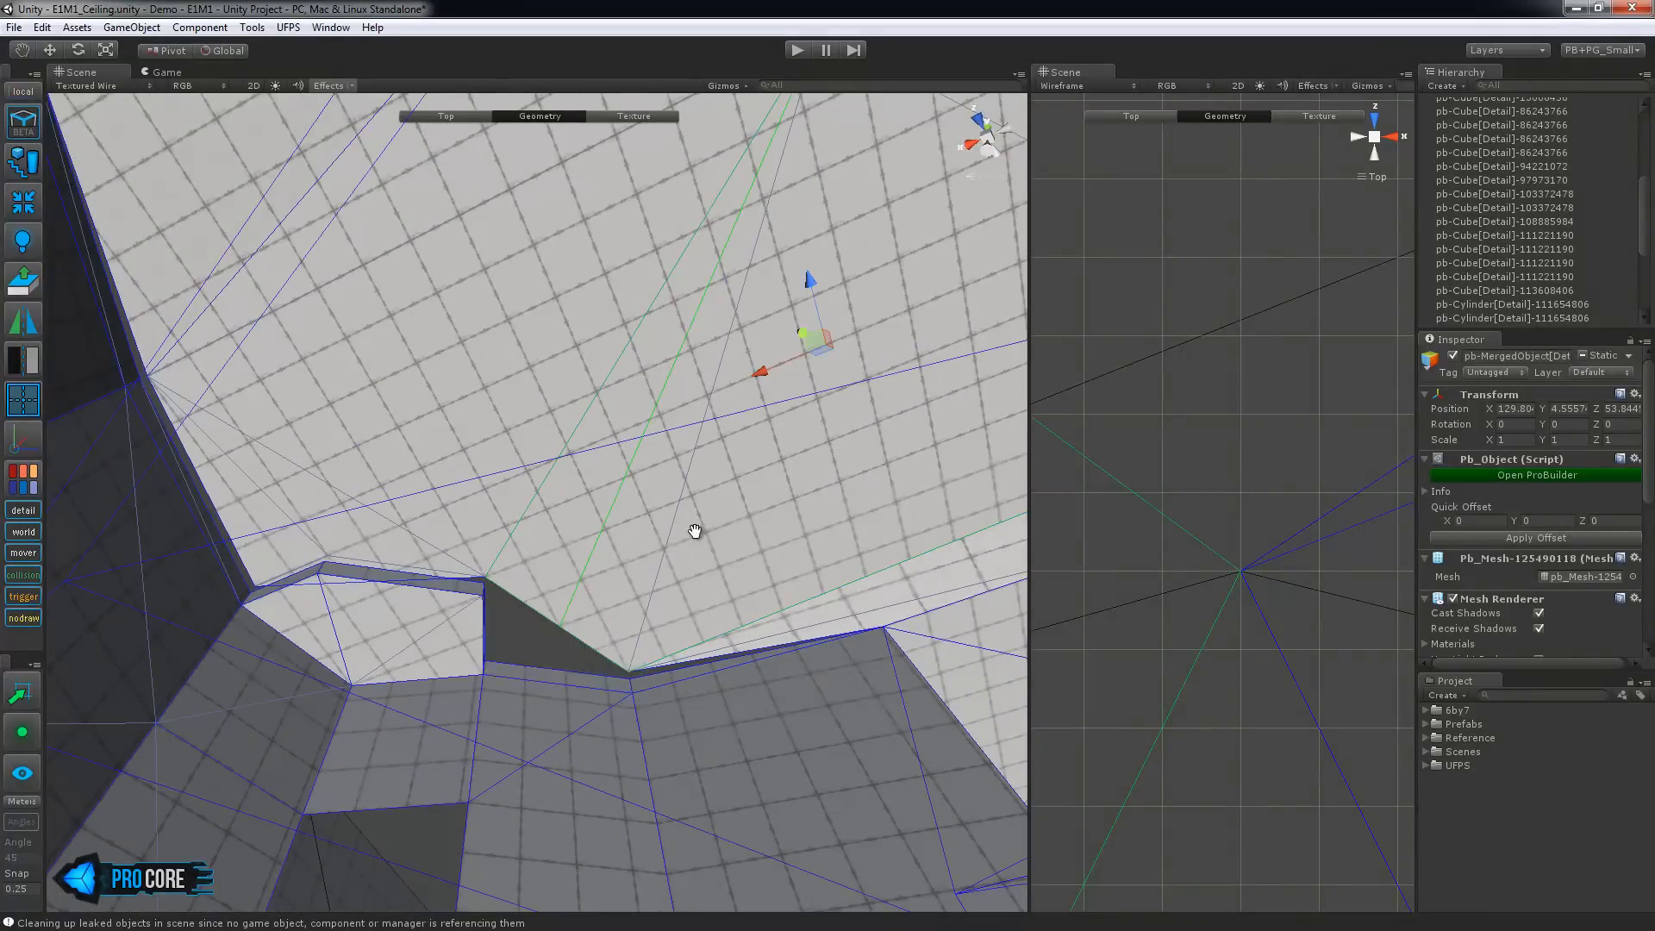
# Move the newly connected ceiling vertices onto the recess corner and the neighbouring wall corner in the top view
pyautogui.scroll(2, 696, 538)
pyautogui.press('h')
pyautogui.click(617, 589)
pyautogui.keyDown('alt'); pyautogui.moveTo(575, 632); pyautogui.dragTo(676, 506); pyautogui.keyUp('alt')
pyautogui.press('f')
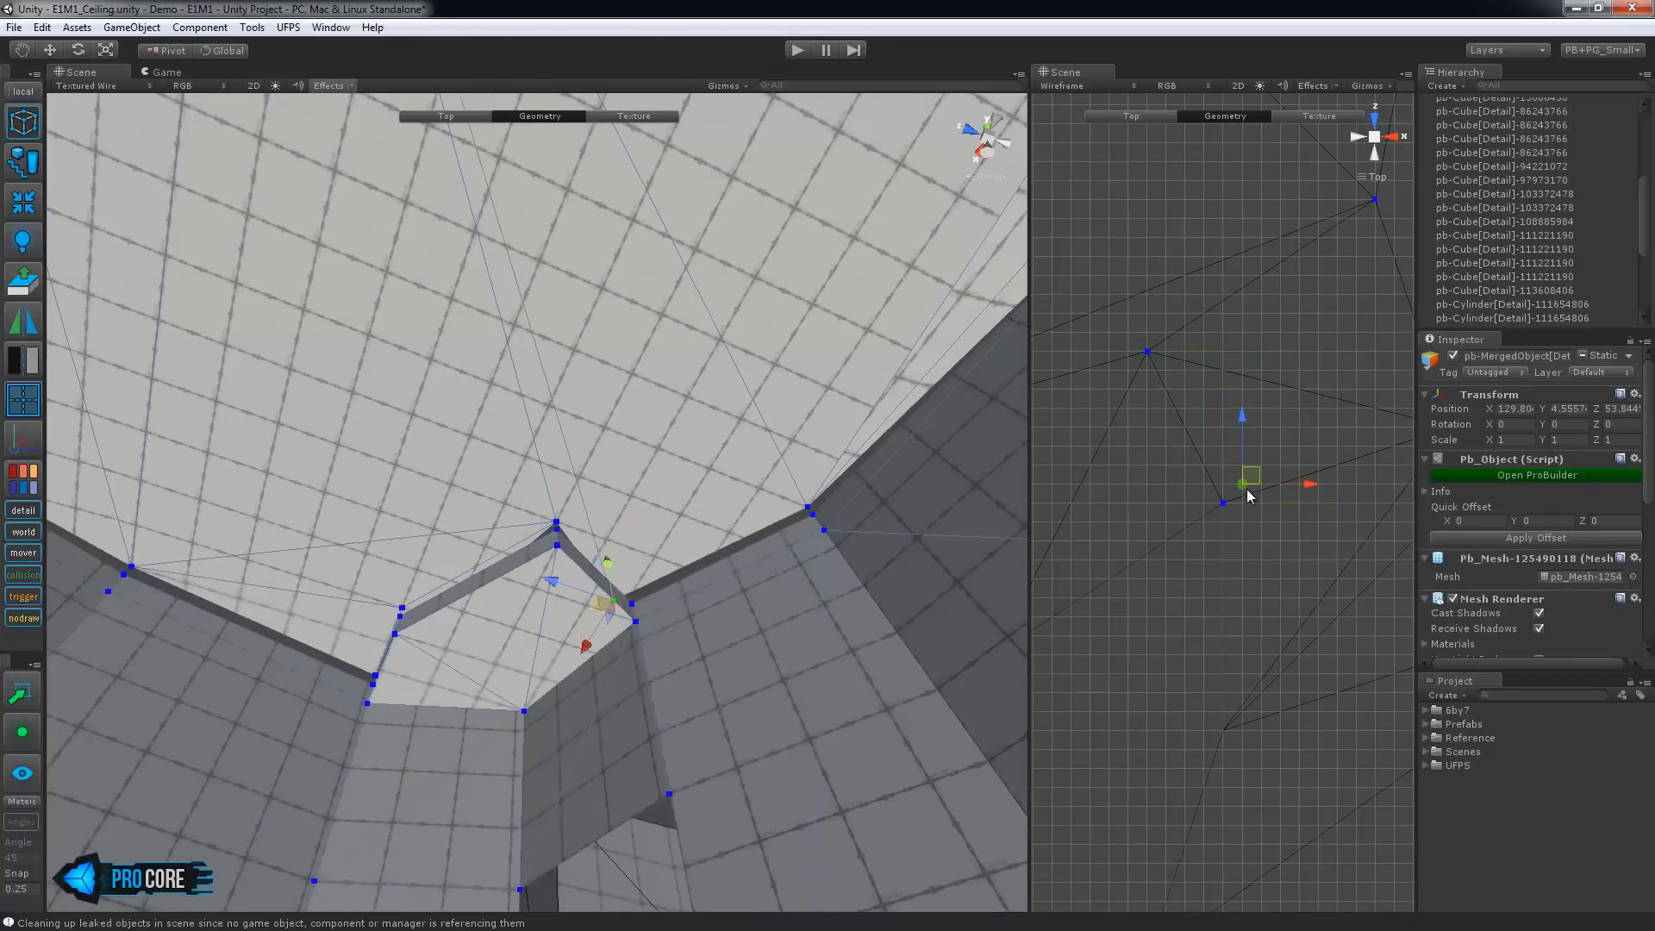
pyautogui.keyDown('alt'); pyautogui.moveTo(559, 370); pyautogui.dragTo(621, 505); pyautogui.keyUp('alt')
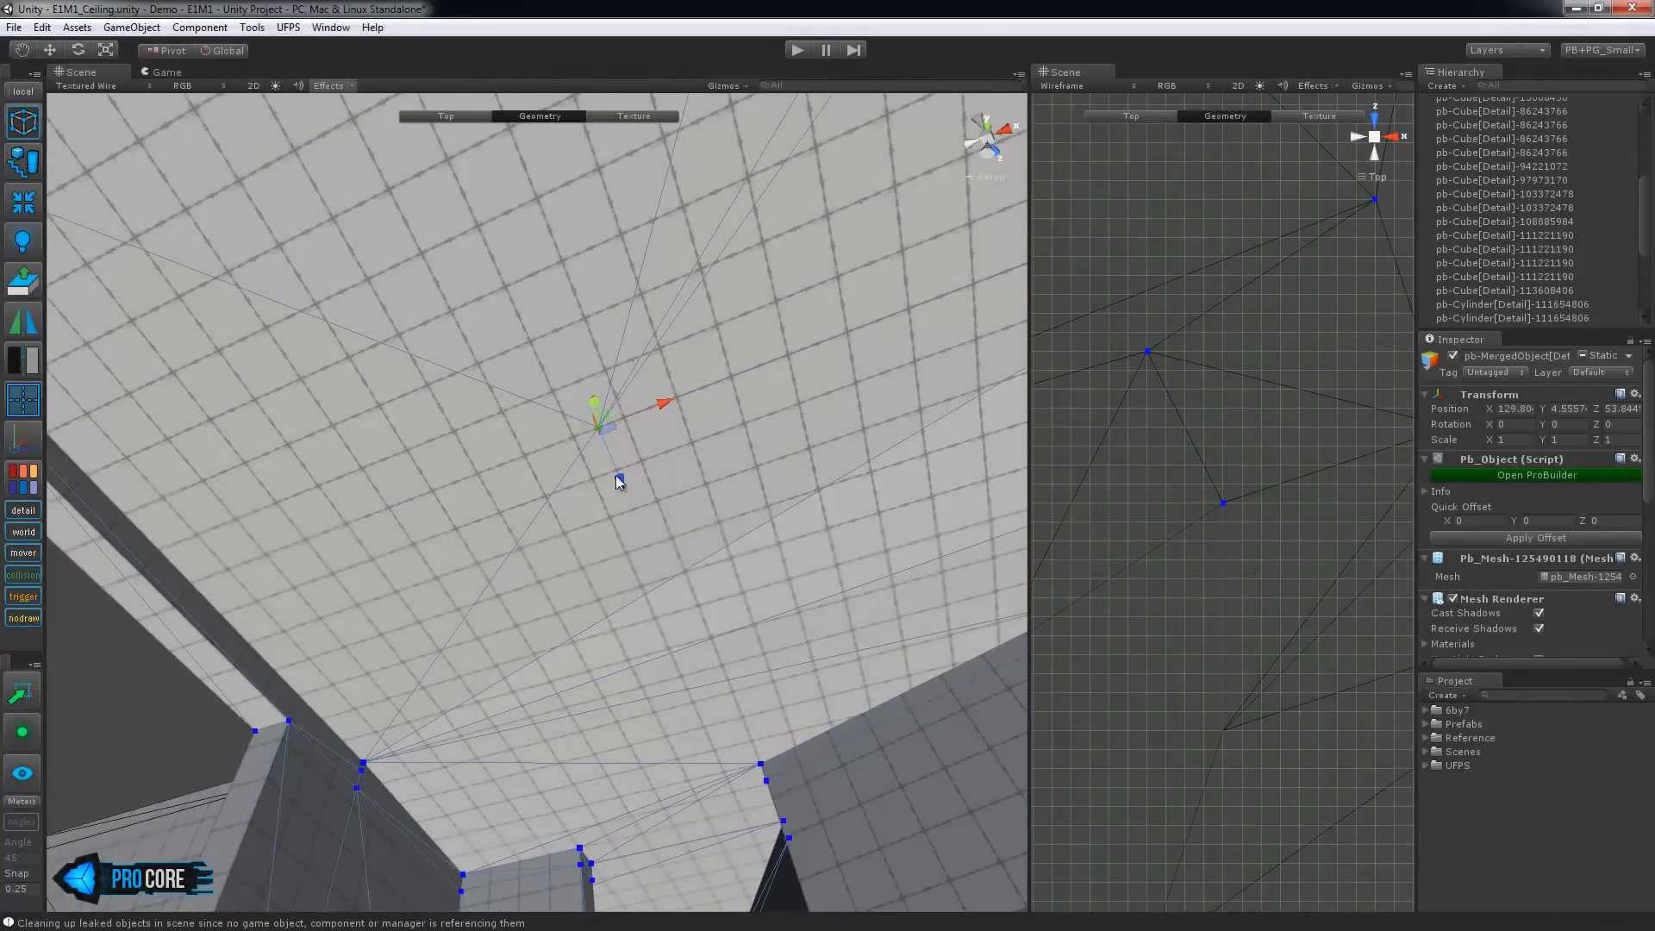
pyautogui.press('f')
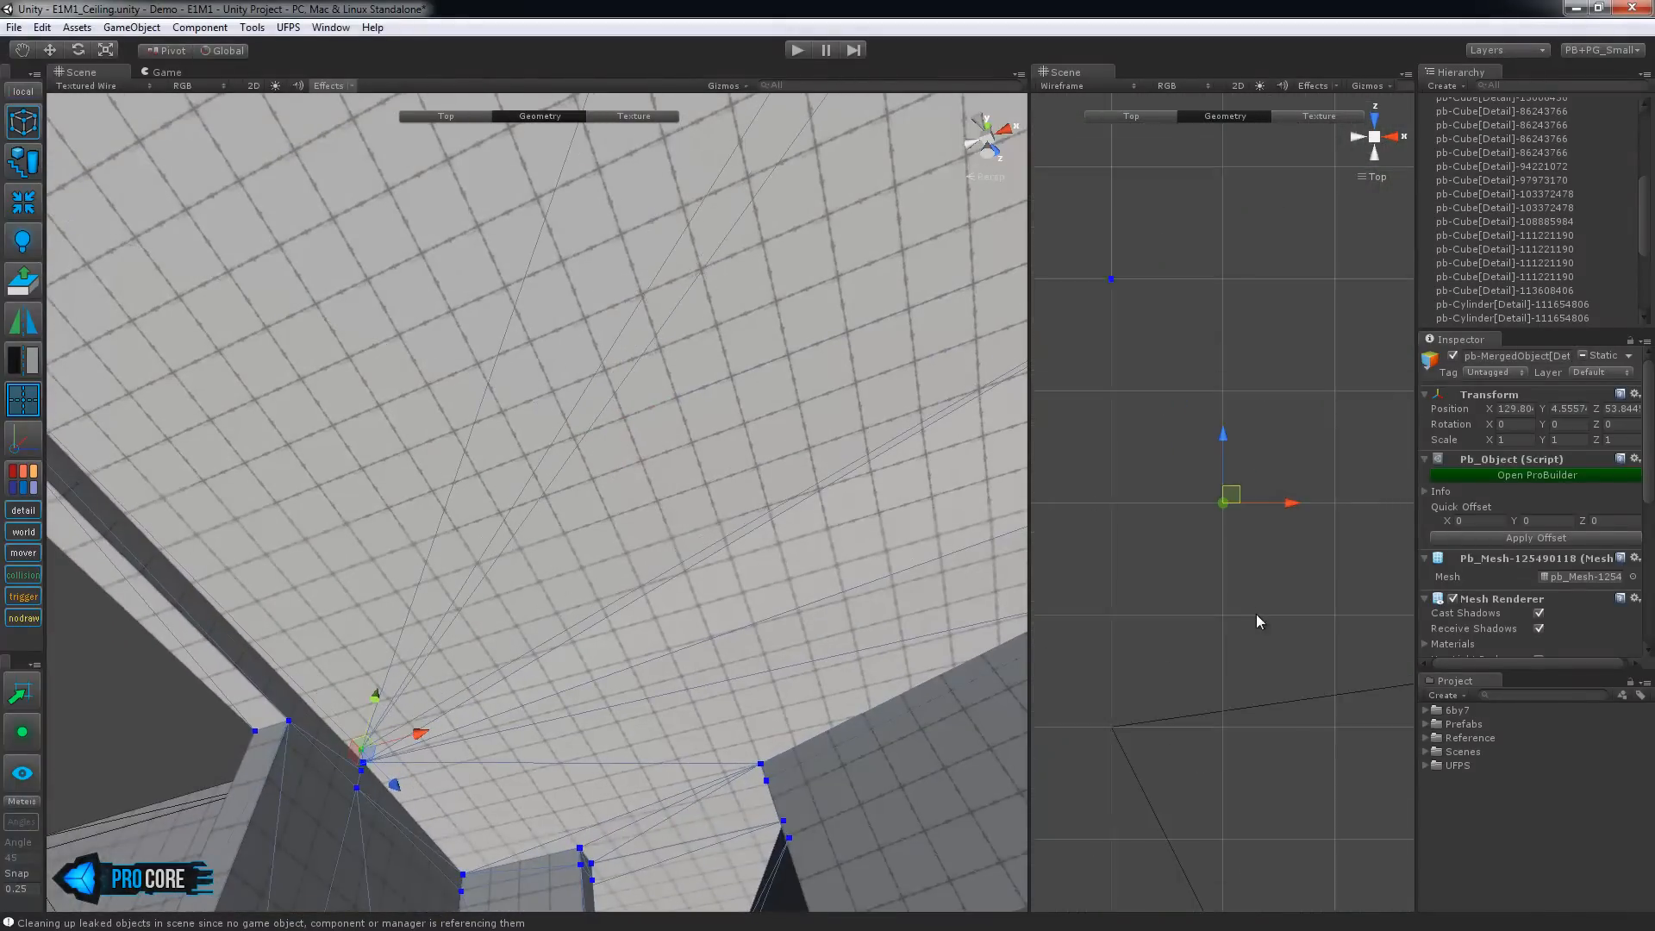
# Move the remaining ceiling vertex to the same wall corner and collapse it with the vertex there
pyautogui.moveTo(834, 631); pyautogui.dragTo(929, 544, button='middle')
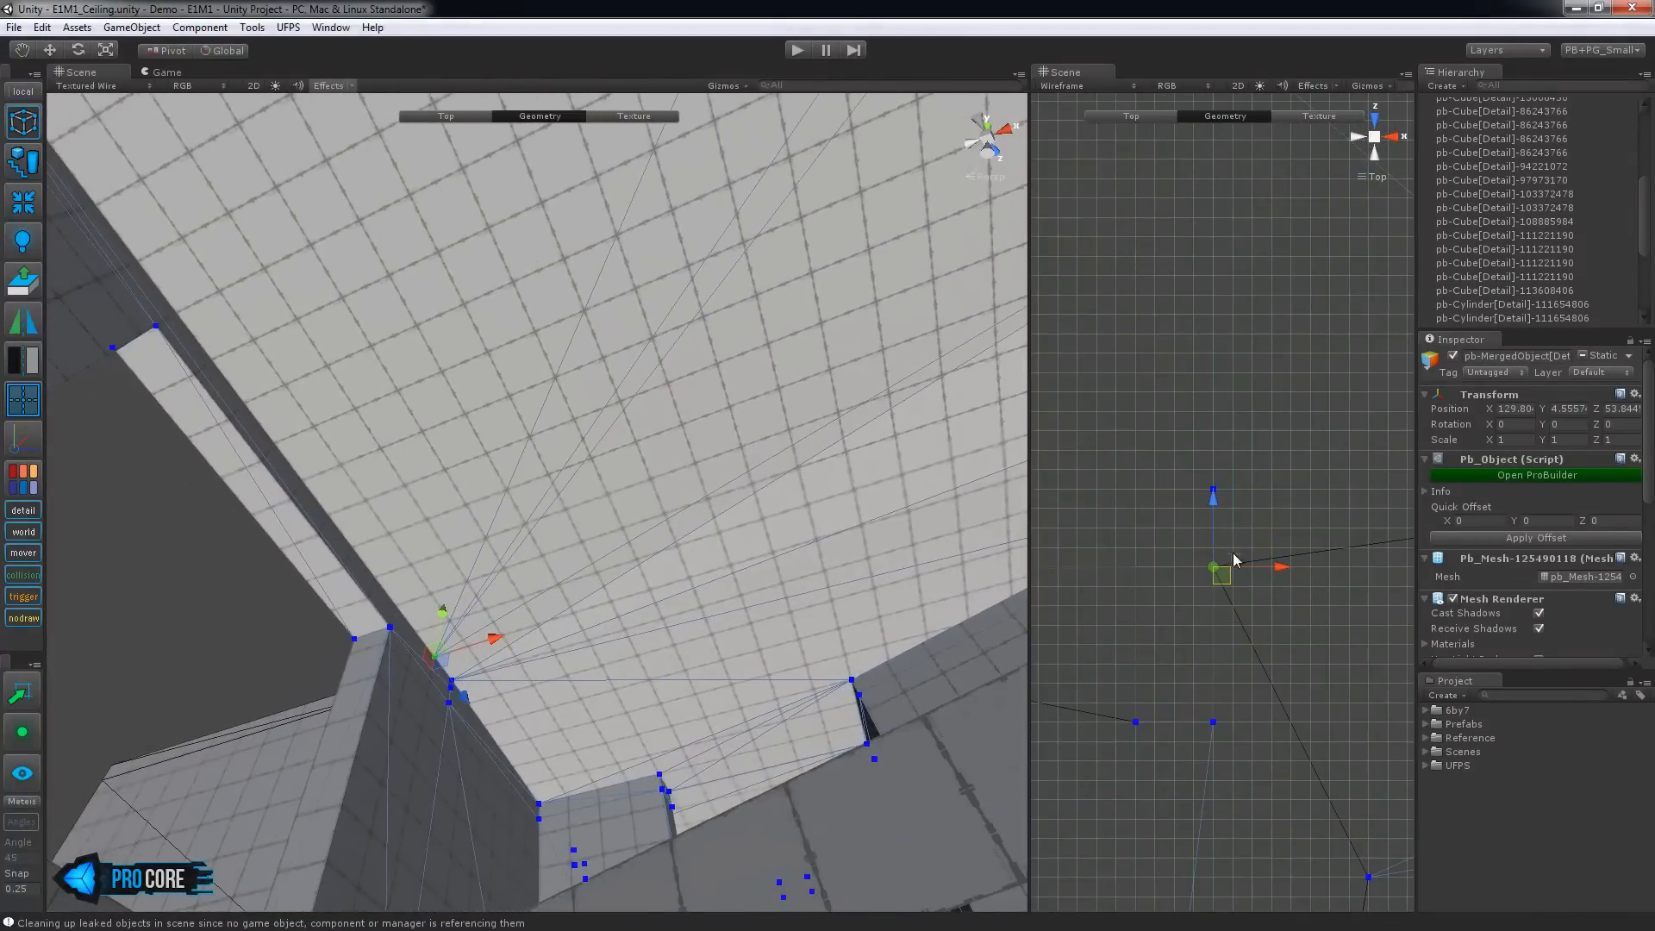
pyautogui.moveTo(536, 676); pyautogui.dragTo(617, 612, button='middle')
pyautogui.scroll(5, 617, 612)
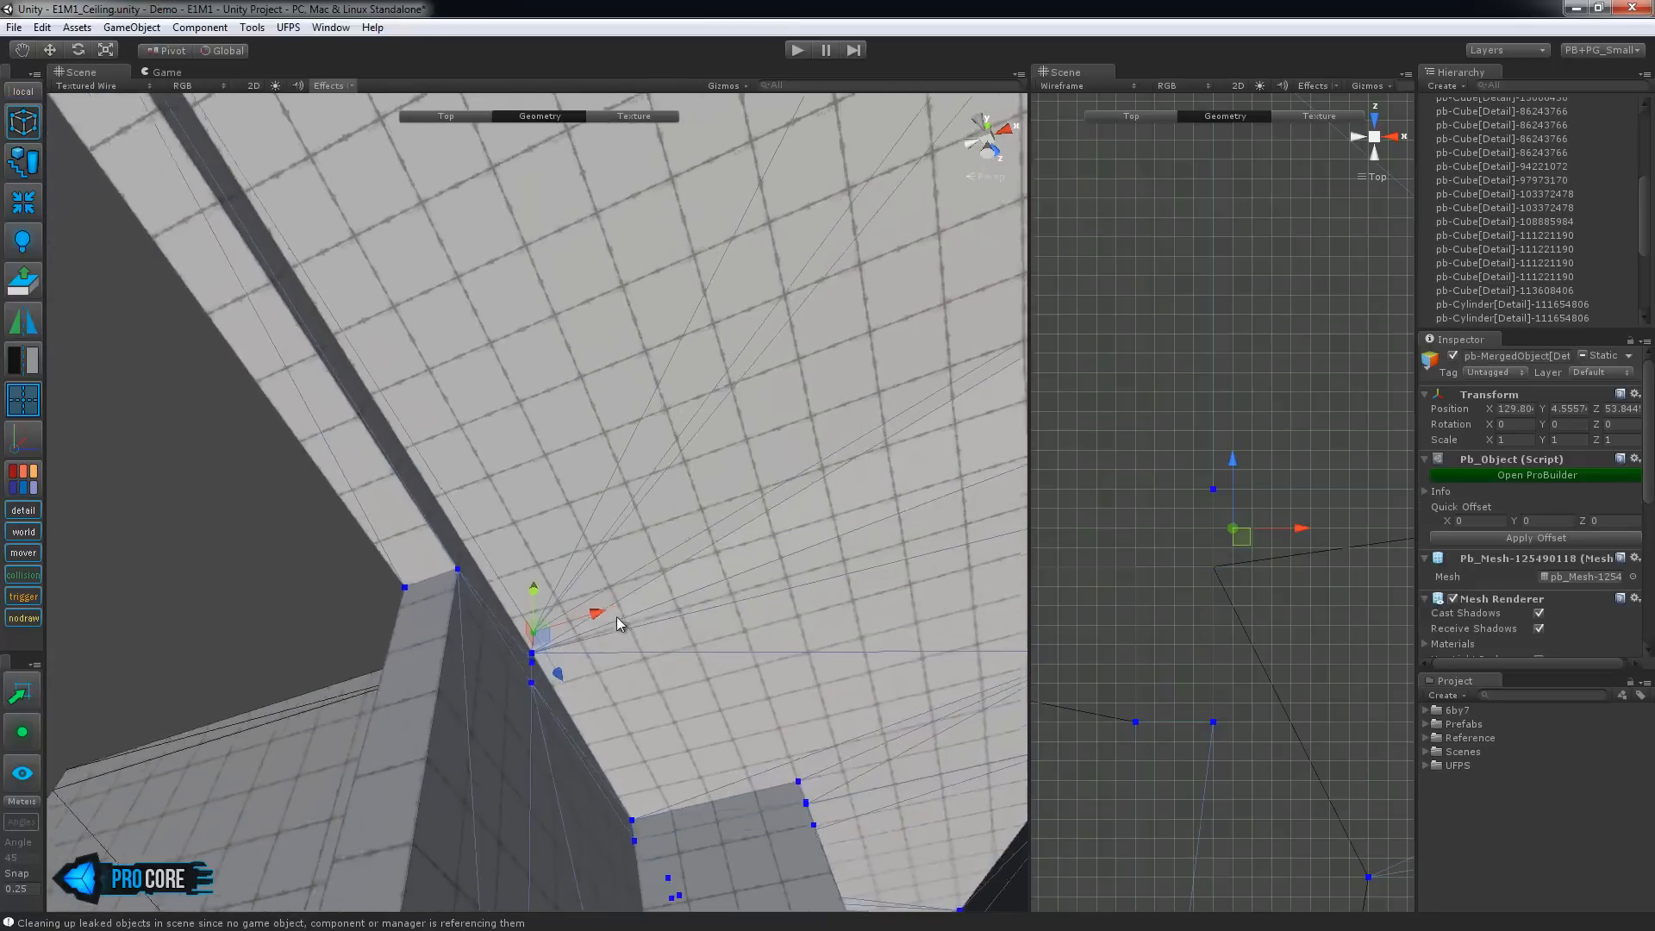
pyautogui.keyDown('alt'); pyautogui.moveTo(741, 701); pyautogui.dragTo(775, 660); pyautogui.keyUp('alt')
pyautogui.hotkey('alt', 'c')
pyautogui.scroll(-6, 641, 607)
pyautogui.moveTo(330, 197); pyautogui.dragTo(489, 261, button='middle')
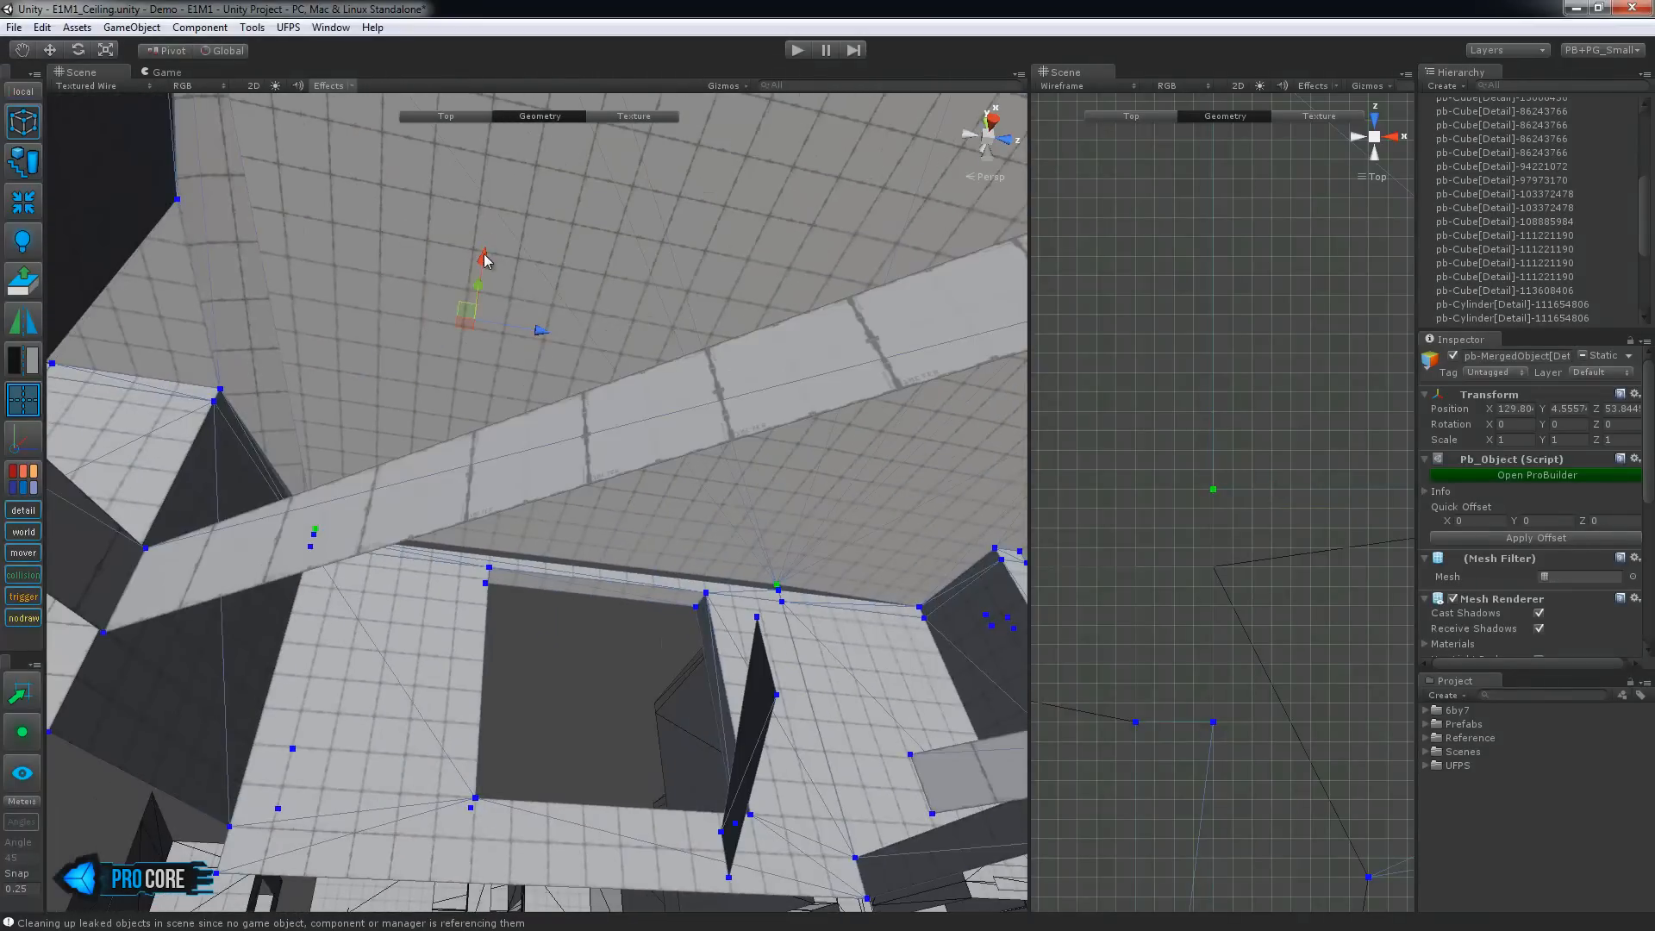
pyautogui.keyDown('alt'); pyautogui.moveTo(487, 261); pyautogui.dragTo(666, 405); pyautogui.keyUp('alt')
pyautogui.keyDown('alt'); pyautogui.moveTo(630, 483); pyautogui.dragTo(491, 470); pyautogui.keyUp('alt')
pyautogui.click(538, 507)
pyautogui.press('BackSpace')
pyautogui.hotkey('ctrl', 'z')
# Grow the vertex selection across the ceiling and raise the selected vertices slightly
pyautogui.keyDown('alt'); pyautogui.moveTo(777, 417); pyautogui.dragTo(749, 388); pyautogui.keyUp('alt')
pyautogui.hotkey('alt', 'g')
pyautogui.scroll(-3, 574, 468)
pyautogui.moveTo(578, 471); pyautogui.dragTo(786, 581, button='middle')
pyautogui.moveTo(630, 377); pyautogui.dragTo(632, 333)
pyautogui.moveTo(845, 510); pyautogui.dragTo(704, 498, button='middle')
pyautogui.keyDown('alt'); pyautogui.moveTo(704, 498); pyautogui.dragTo(819, 486); pyautogui.keyUp('alt')
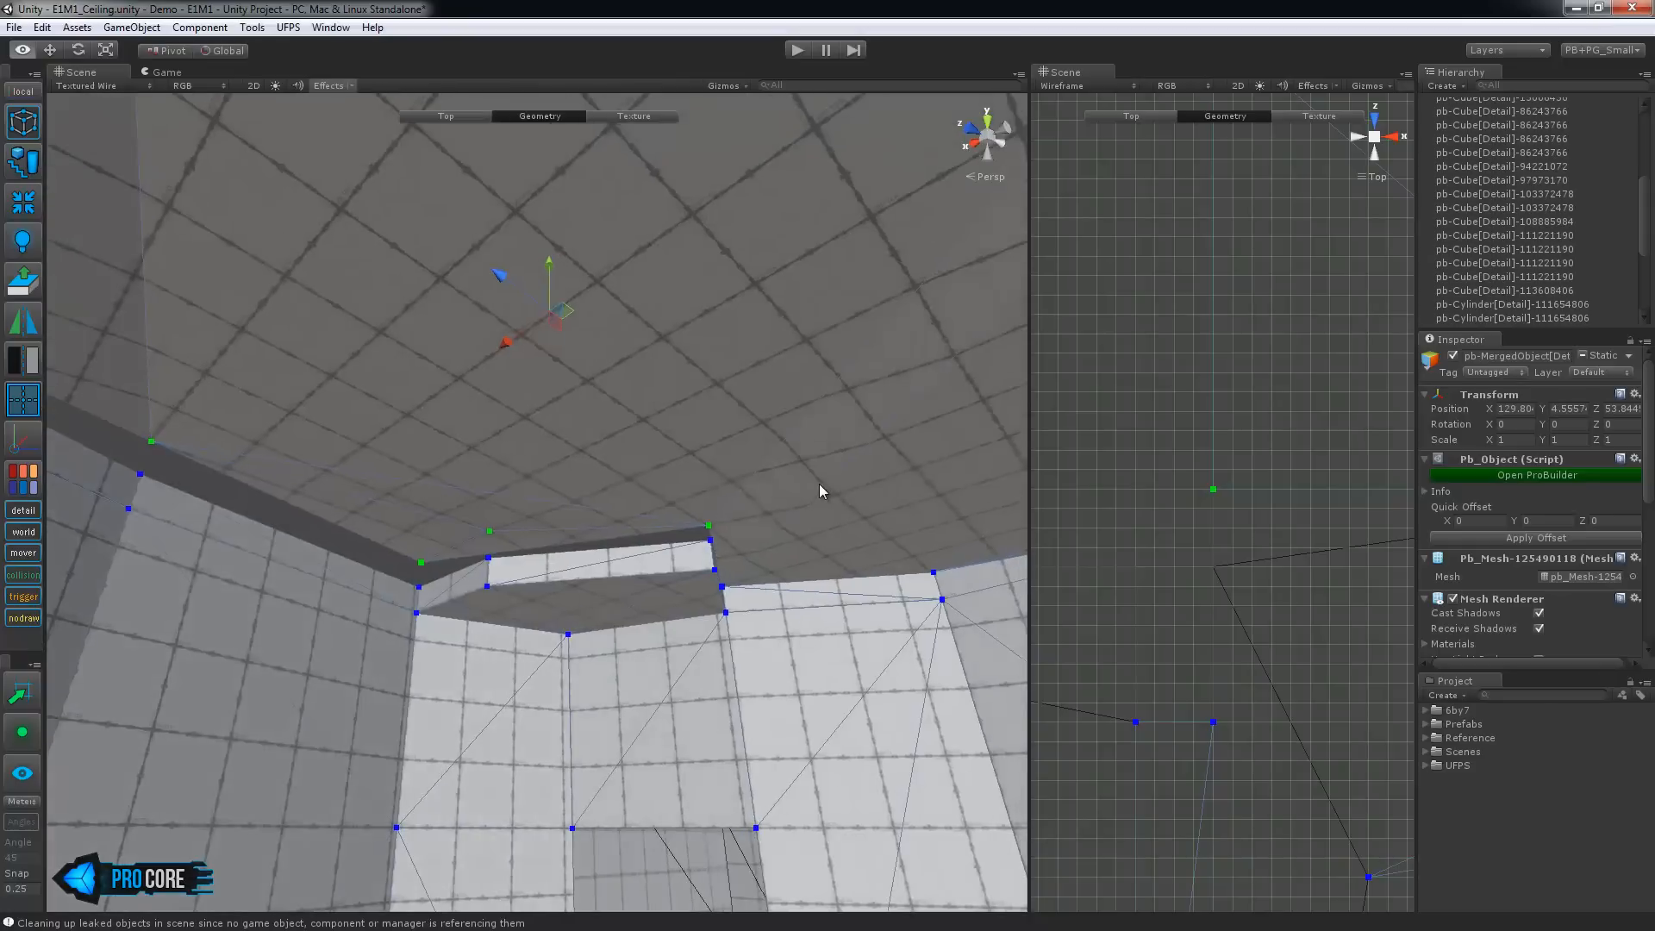
# Select the two ceiling vertices above the recess and connect them
pyautogui.press('h')
pyautogui.press('h')
pyautogui.click(490, 513)
pyautogui.click(490, 513)
pyautogui.press('h')
pyautogui.click(490, 531)
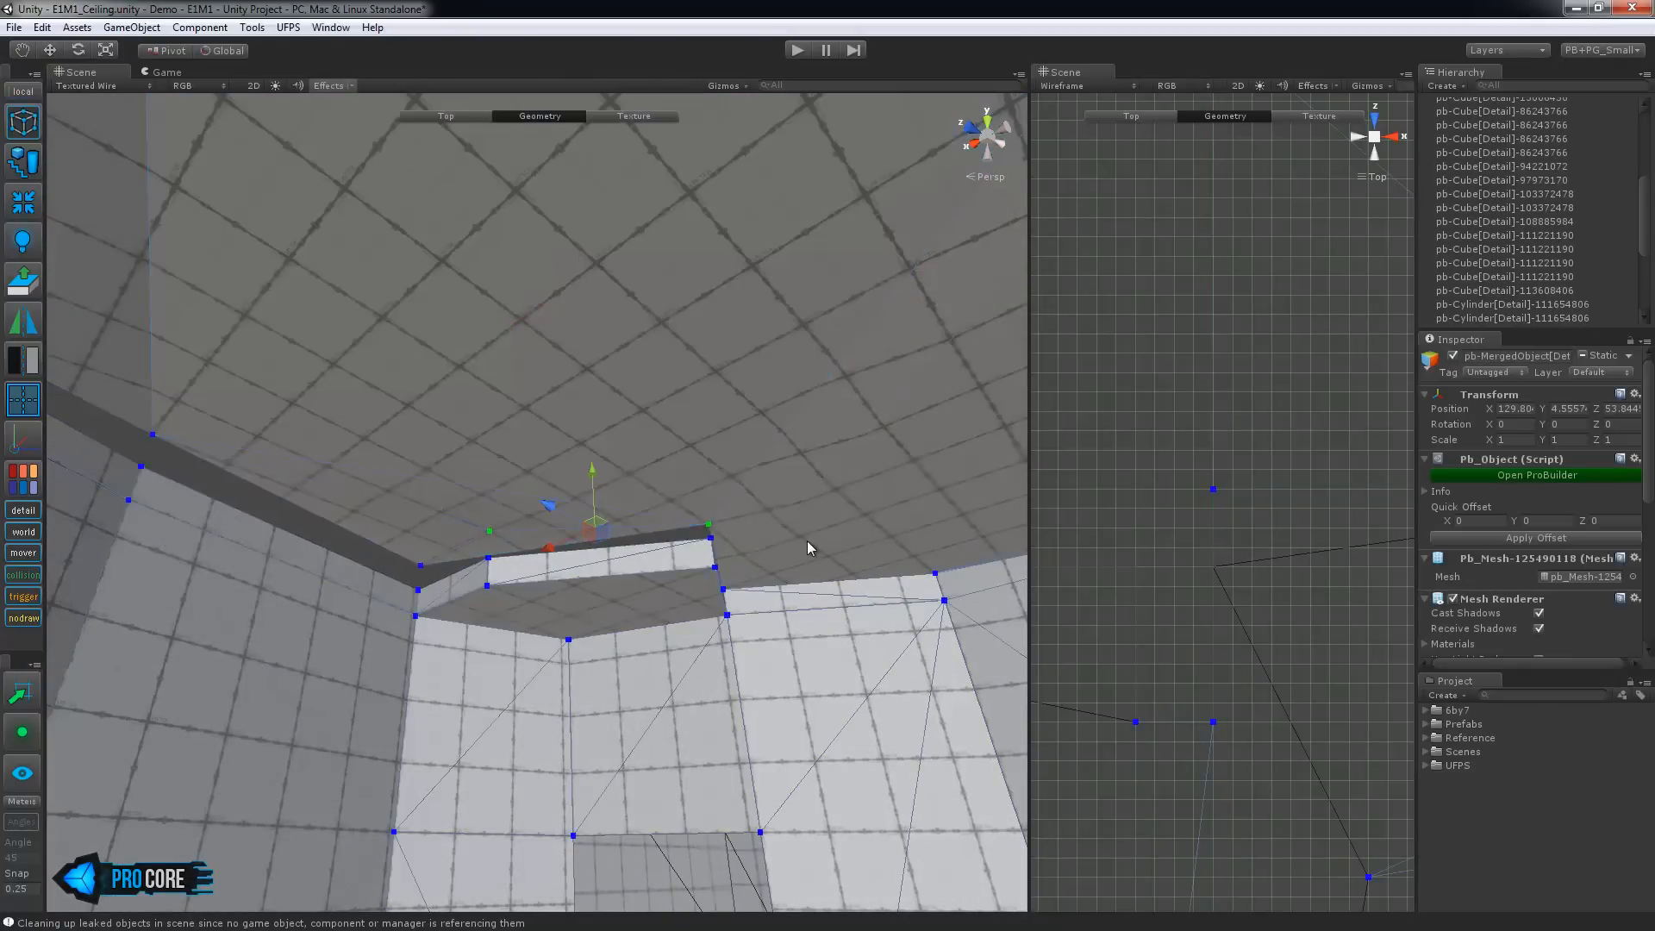
pyautogui.hotkey('alt', 'e')
# Select the triangular ceiling face above the recess in face mode and delete it
pyautogui.keyDown('alt'); pyautogui.moveTo(807, 542); pyautogui.dragTo(588, 538); pyautogui.keyUp('alt')
pyautogui.click(555, 482)
pyautogui.press('h')
pyautogui.press('h')
pyautogui.click(518, 541)
pyautogui.moveTo(341, 590); pyautogui.dragTo(426, 596, button='middle')
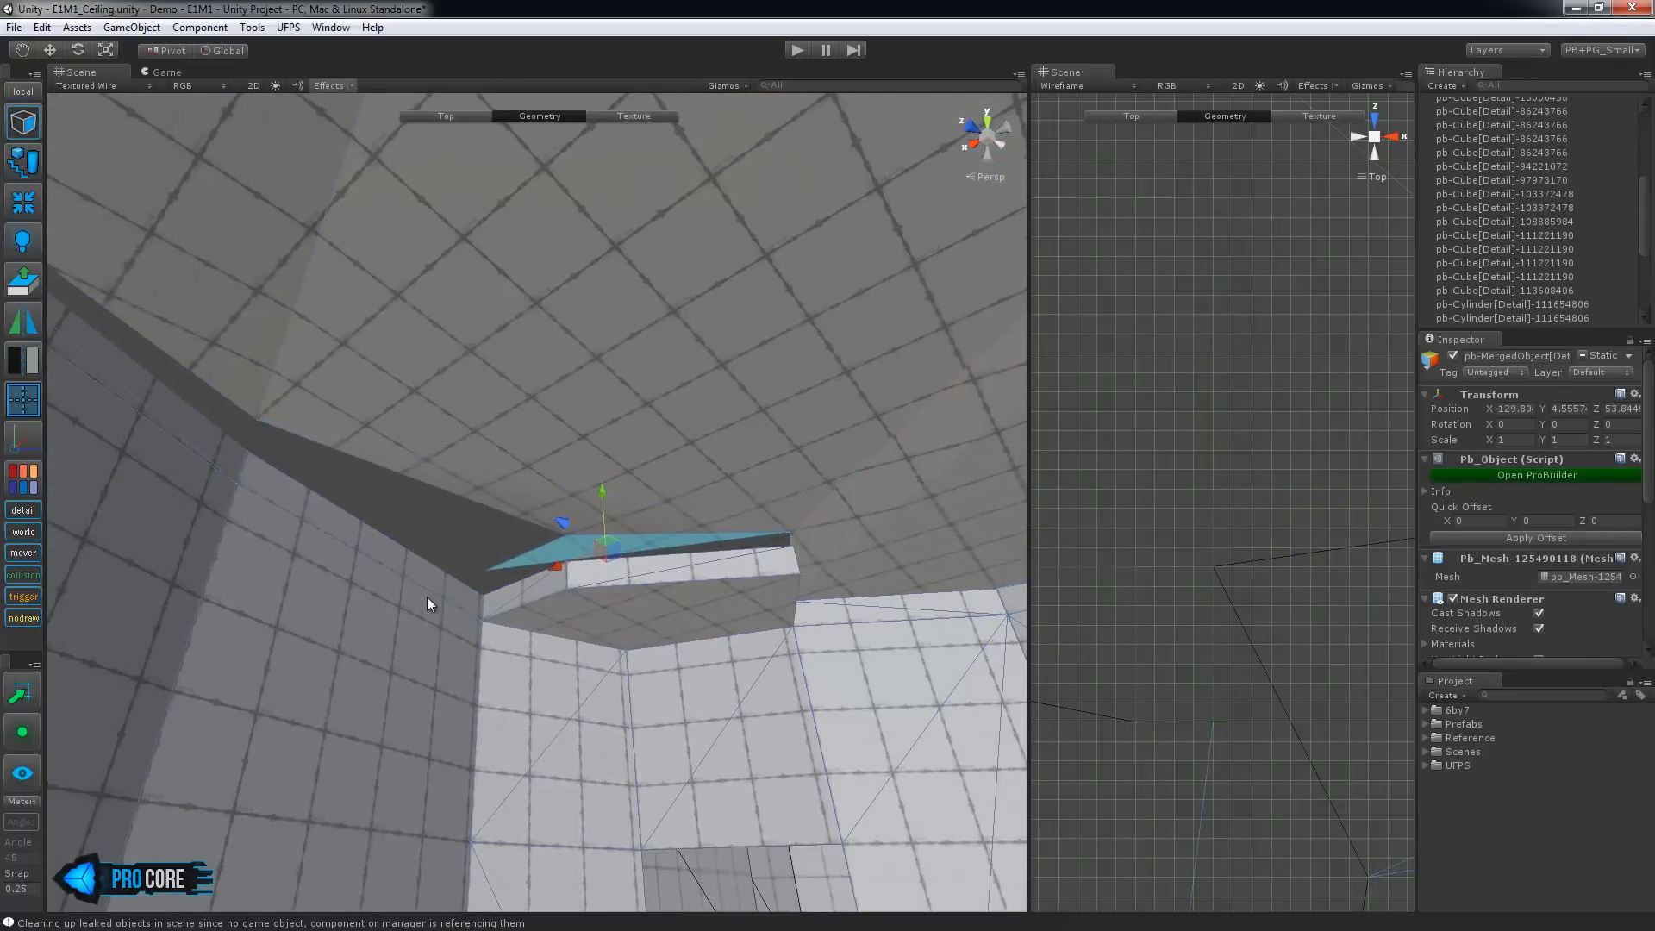
pyautogui.press('Delete')
# Select the ceiling's open border edge beside the recess in edge mode and extrude it slightly toward the wall
pyautogui.press('h')
pyautogui.press('h')
pyautogui.click(515, 521)
pyautogui.click(515, 521)
pyautogui.keyDown('alt'); pyautogui.moveTo(515, 520); pyautogui.dragTo(424, 577); pyautogui.keyUp('alt')
pyautogui.keyDown('shift'); pyautogui.moveTo(395, 506); pyautogui.dragTo(386, 519); pyautogui.keyUp('shift')
pyautogui.keyDown('alt'); pyautogui.moveTo(440, 564); pyautogui.dragTo(531, 596); pyautogui.keyUp('alt')
# Switch back to vertex editing and collapse the paired vertices at the far wall corner of the extruded edge
pyautogui.press('h')
pyautogui.moveTo(540, 564); pyautogui.dragTo(412, 519, button='middle')
pyautogui.press('h')
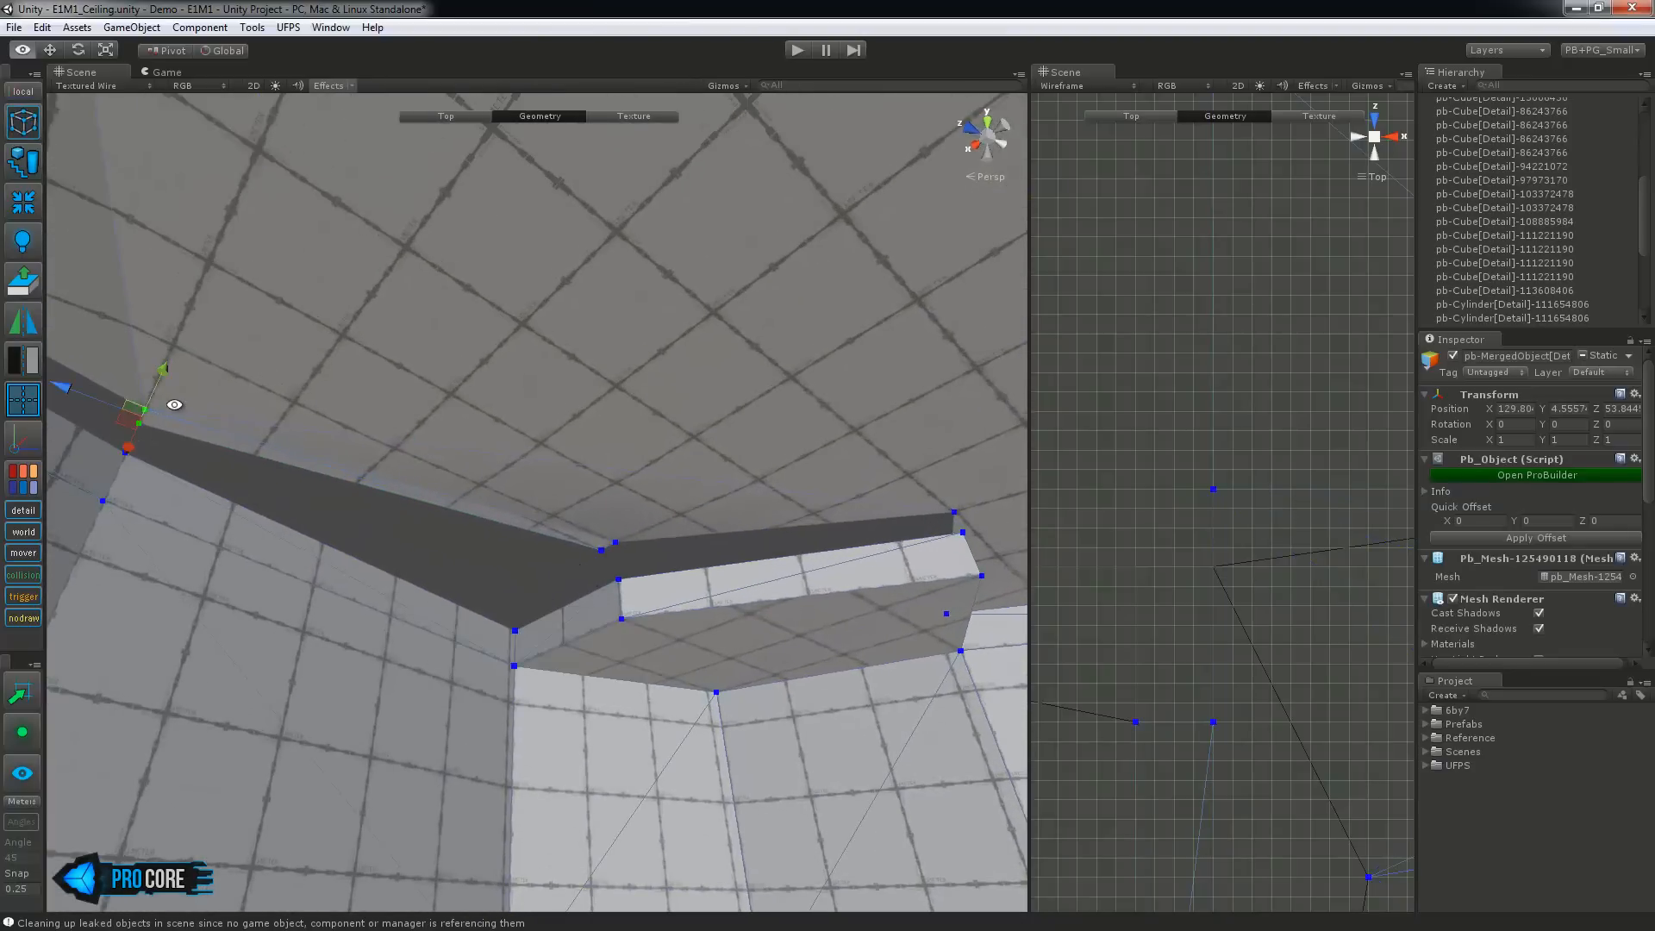
pyautogui.hotkey('alt', 'c')
# Move the ceiling's far corner vertex so that it lines up with the top corner of the side wall
pyautogui.moveTo(184, 509); pyautogui.dragTo(167, 508, button='right')
pyautogui.scroll(-3, 1270, 687)
pyautogui.press('f')
pyautogui.scroll(-8, 1274, 515)
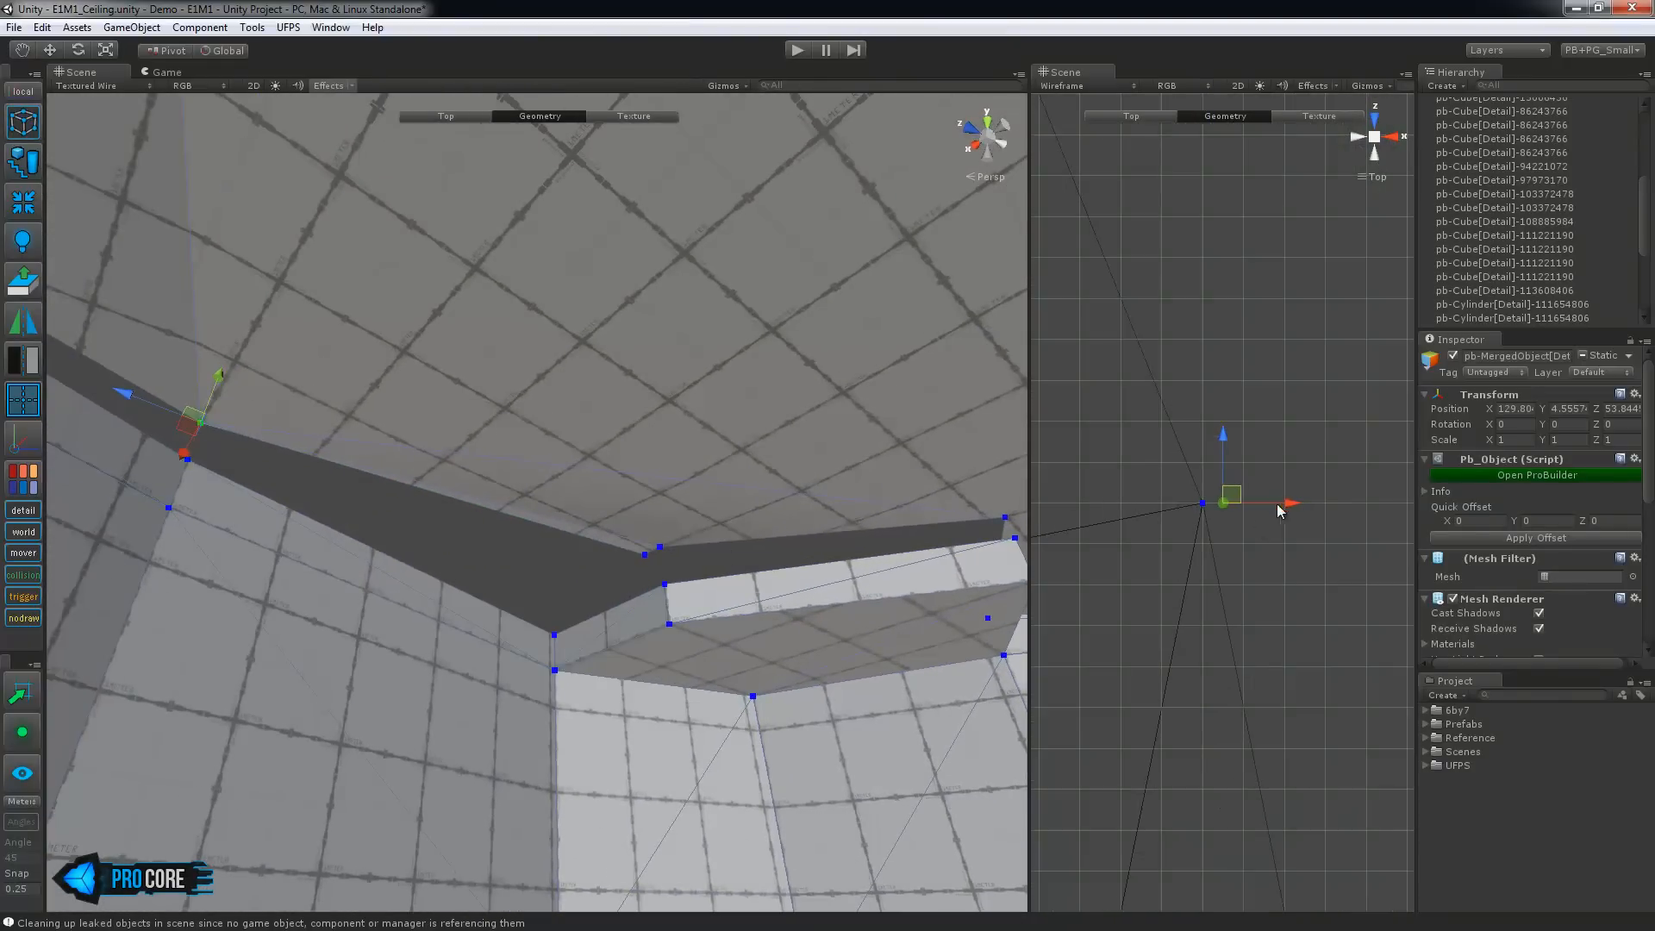
pyautogui.moveTo(225, 370); pyautogui.dragTo(215, 400)
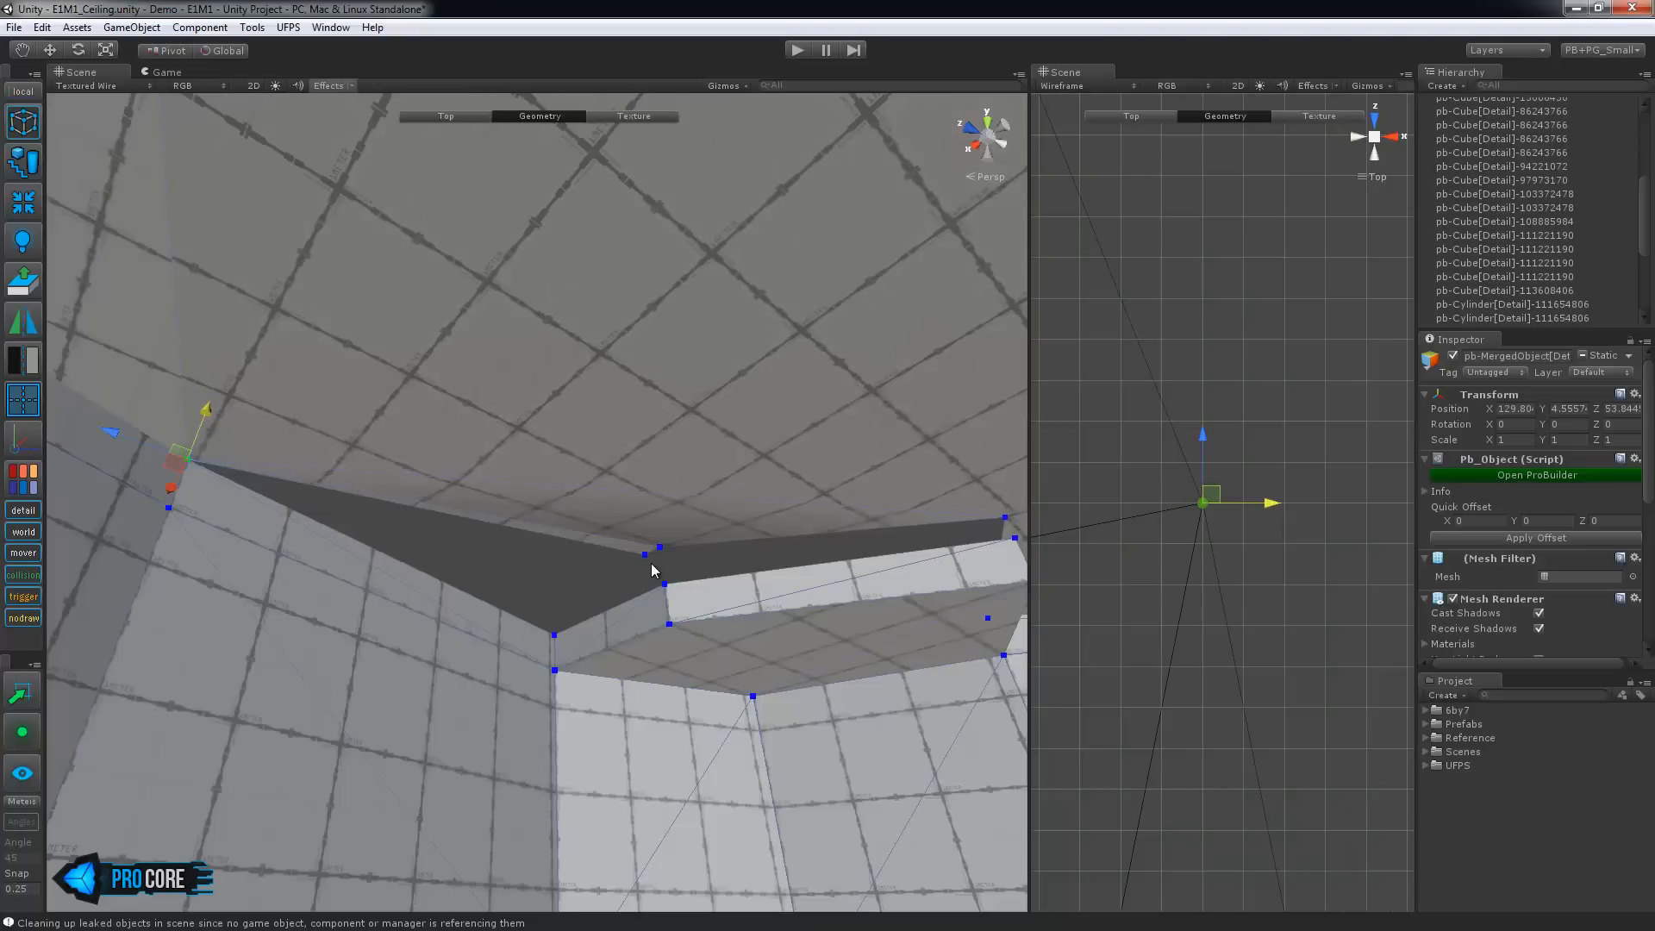
# Shift the ceiling vertex beside the recess sideways until it sits above the wall's near top corner
pyautogui.moveTo(650, 571); pyautogui.dragTo(661, 522, button='middle')
pyautogui.moveTo(602, 532); pyautogui.dragTo(555, 561)
pyautogui.press('f')
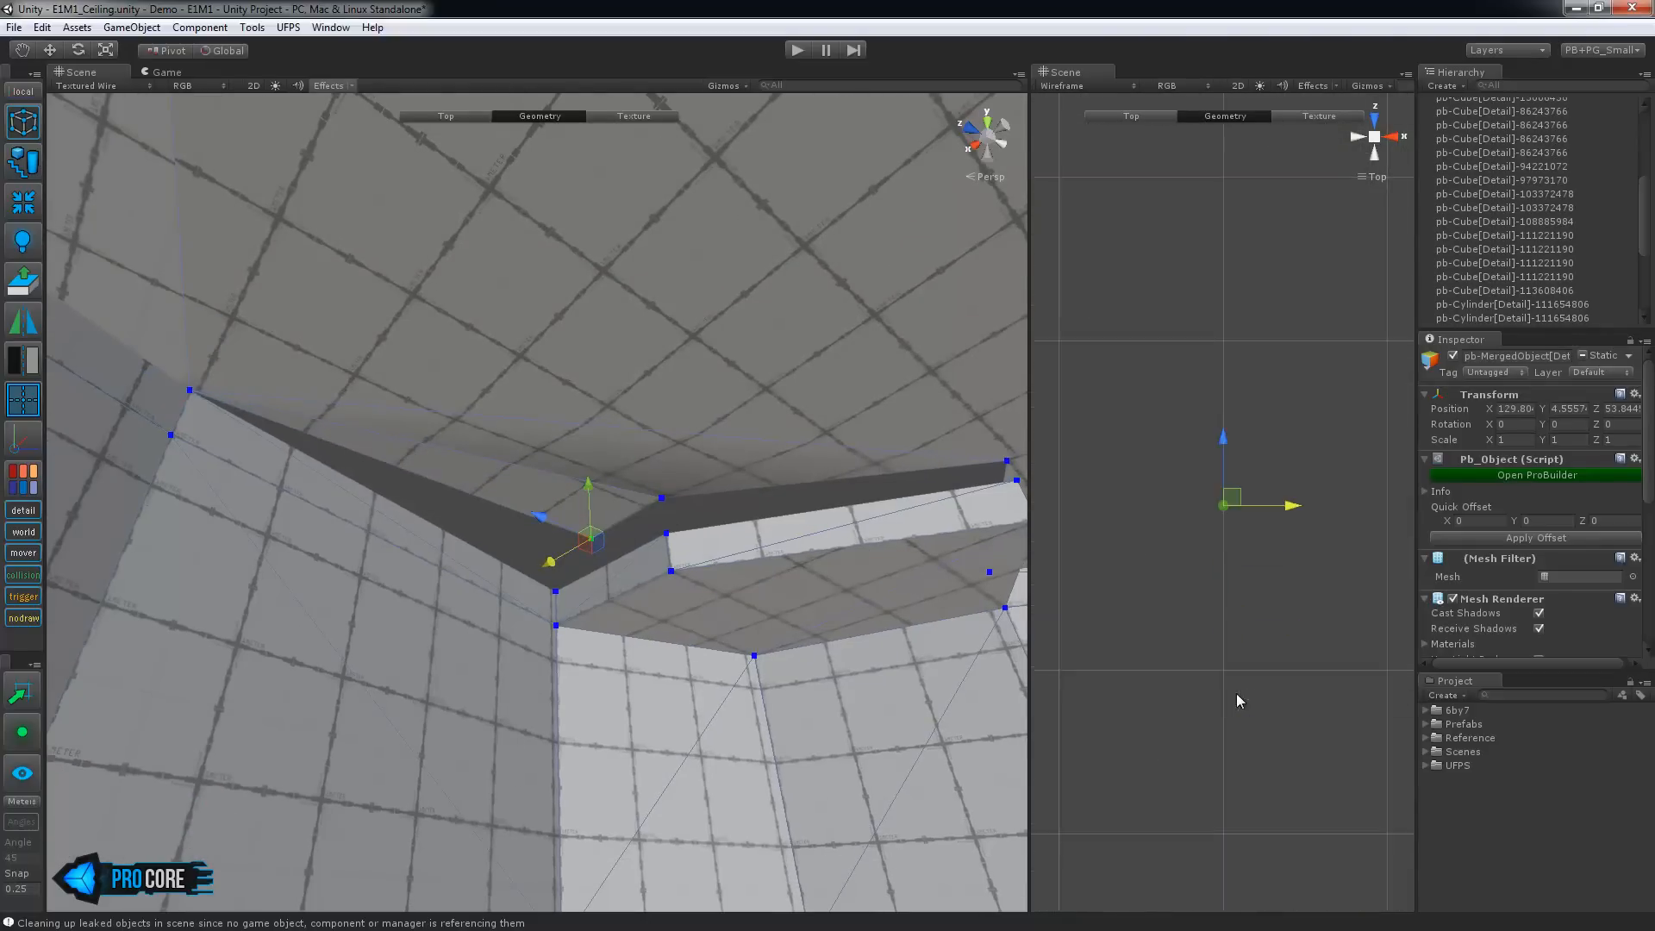
pyautogui.moveTo(1279, 504); pyautogui.dragTo(1392, 518)
# Adjust the heights of the two ceiling vertices beside the recess to meet the tops of the walls
pyautogui.click(661, 498)
pyautogui.moveTo(660, 439); pyautogui.dragTo(661, 479)
pyautogui.click(555, 560)
pyautogui.moveTo(554, 505); pyautogui.dragTo(558, 539)
# Select the merged room's vertices and weld the coincident ones together
pyautogui.keyDown('alt'); pyautogui.moveTo(686, 595); pyautogui.dragTo(572, 683); pyautogui.keyUp('alt')
pyautogui.scroll(-3, 572, 683)
pyautogui.scroll(-3, 590, 619)
pyautogui.keyDown('alt'); pyautogui.moveTo(590, 619); pyautogui.dragTo(642, 675); pyautogui.keyUp('alt')
pyautogui.keyDown('alt'); pyautogui.moveTo(420, 486); pyautogui.dragTo(216, 405); pyautogui.keyUp('alt')
pyautogui.scroll(4, 216, 405)
pyautogui.moveTo(215, 405); pyautogui.dragTo(391, 419, button='middle')
pyautogui.keyDown('alt'); pyautogui.moveTo(392, 356); pyautogui.dragTo(541, 701); pyautogui.keyUp('alt')
pyautogui.scroll(-8, 576, 635)
pyautogui.moveTo(1071, 846); pyautogui.dragTo(1073, 848)
pyautogui.hotkey('alt', 'v')
pyautogui.scroll(8, 768, 720)
pyautogui.keyDown('alt'); pyautogui.moveTo(768, 720); pyautogui.dragTo(550, 702); pyautogui.keyUp('alt')
pyautogui.scroll(-8, 550, 701)
# Leave the merged room, select the adjoining room's mesh and open it for vertex editing
pyautogui.press('Escape')
pyautogui.click(285, 405)
pyautogui.click(449, 671)
pyautogui.keyDown('alt'); pyautogui.moveTo(450, 671); pyautogui.dragTo(530, 495); pyautogui.keyUp('alt')
pyautogui.scroll(5, 527, 483)
pyautogui.press('g')
pyautogui.click(461, 548)
pyautogui.keyDown('alt'); pyautogui.moveTo(461, 548); pyautogui.dragTo(686, 550); pyautogui.keyUp('alt')
# Collapse each pair of neighbouring vertices at the corners of the adjoining room's open gap
pyautogui.moveTo(552, 515); pyautogui.dragTo(441, 533)
pyautogui.moveTo(438, 479); pyautogui.dragTo(348, 555)
pyautogui.hotkey('alt', 'c')
pyautogui.keyDown('alt'); pyautogui.moveTo(509, 556); pyautogui.dragTo(726, 551); pyautogui.keyUp('alt')
pyautogui.hotkey('alt', 'c')
pyautogui.hotkey('alt', 'c')
pyautogui.keyDown('alt'); pyautogui.moveTo(670, 606); pyautogui.dragTo(583, 586); pyautogui.keyUp('alt')
pyautogui.hotkey('alt', 'c')
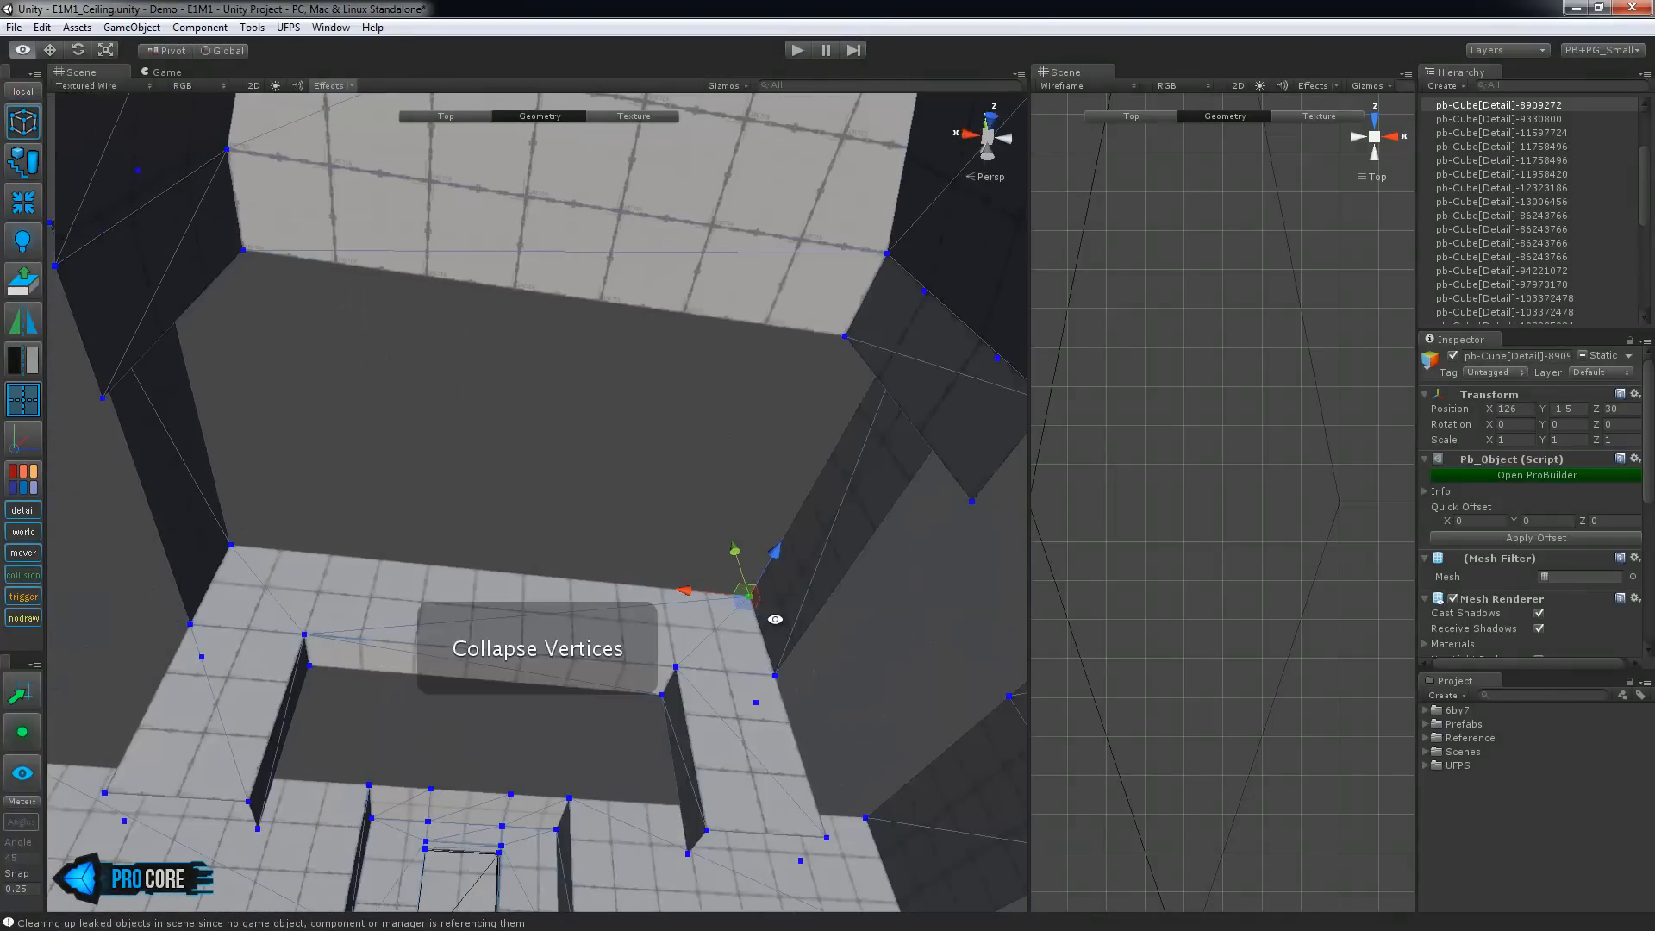
# Switch to edge editing and bridge the opposing open edges across the adjoining room's gaps
pyautogui.press('h')
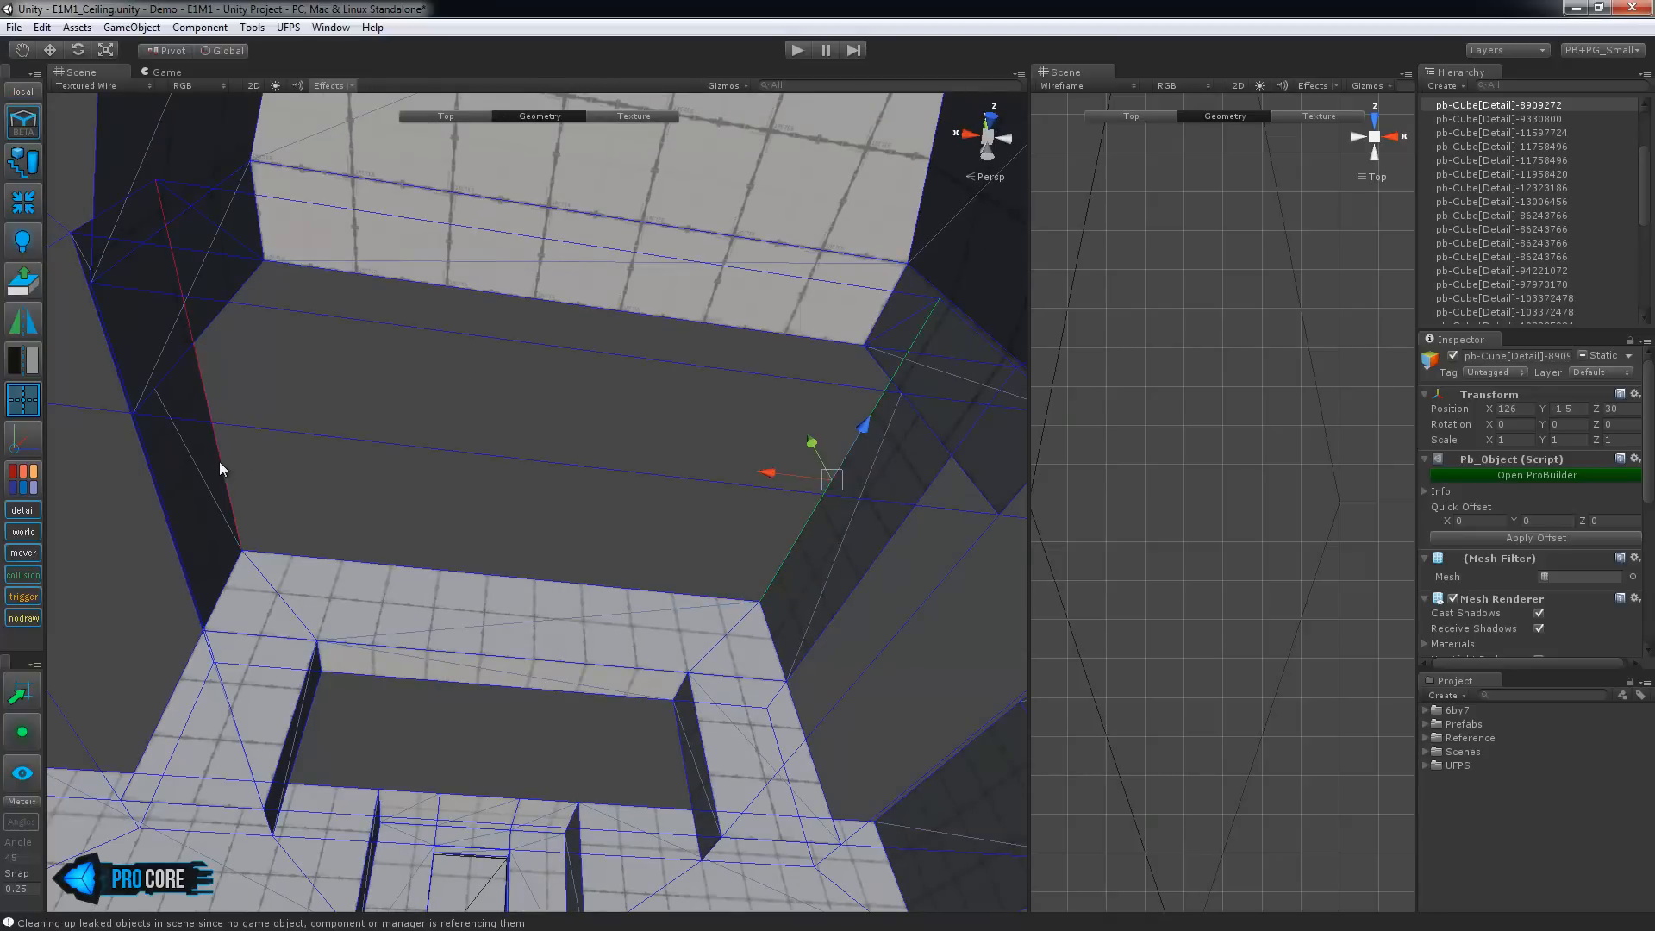
pyautogui.hotkey('alt', 'b')
pyautogui.keyDown('alt'); pyautogui.moveTo(439, 532); pyautogui.dragTo(547, 687); pyautogui.keyUp('alt')
pyautogui.hotkey('alt', 'b')
pyautogui.moveTo(666, 495)
pyautogui.keyDown('alt'); pyautogui.mouseDown()
pyautogui.moveTo(695, 344)
pyautogui.moveTo(695, 498)
pyautogui.mouseUp(); pyautogui.keyUp('alt')
pyautogui.keyDown('alt'); pyautogui.moveTo(422, 407); pyautogui.dragTo(691, 499); pyautogui.keyUp('alt')
pyautogui.hotkey('alt', 'b')
pyautogui.keyDown('alt'); pyautogui.moveTo(478, 546); pyautogui.dragTo(661, 489); pyautogui.keyUp('alt')
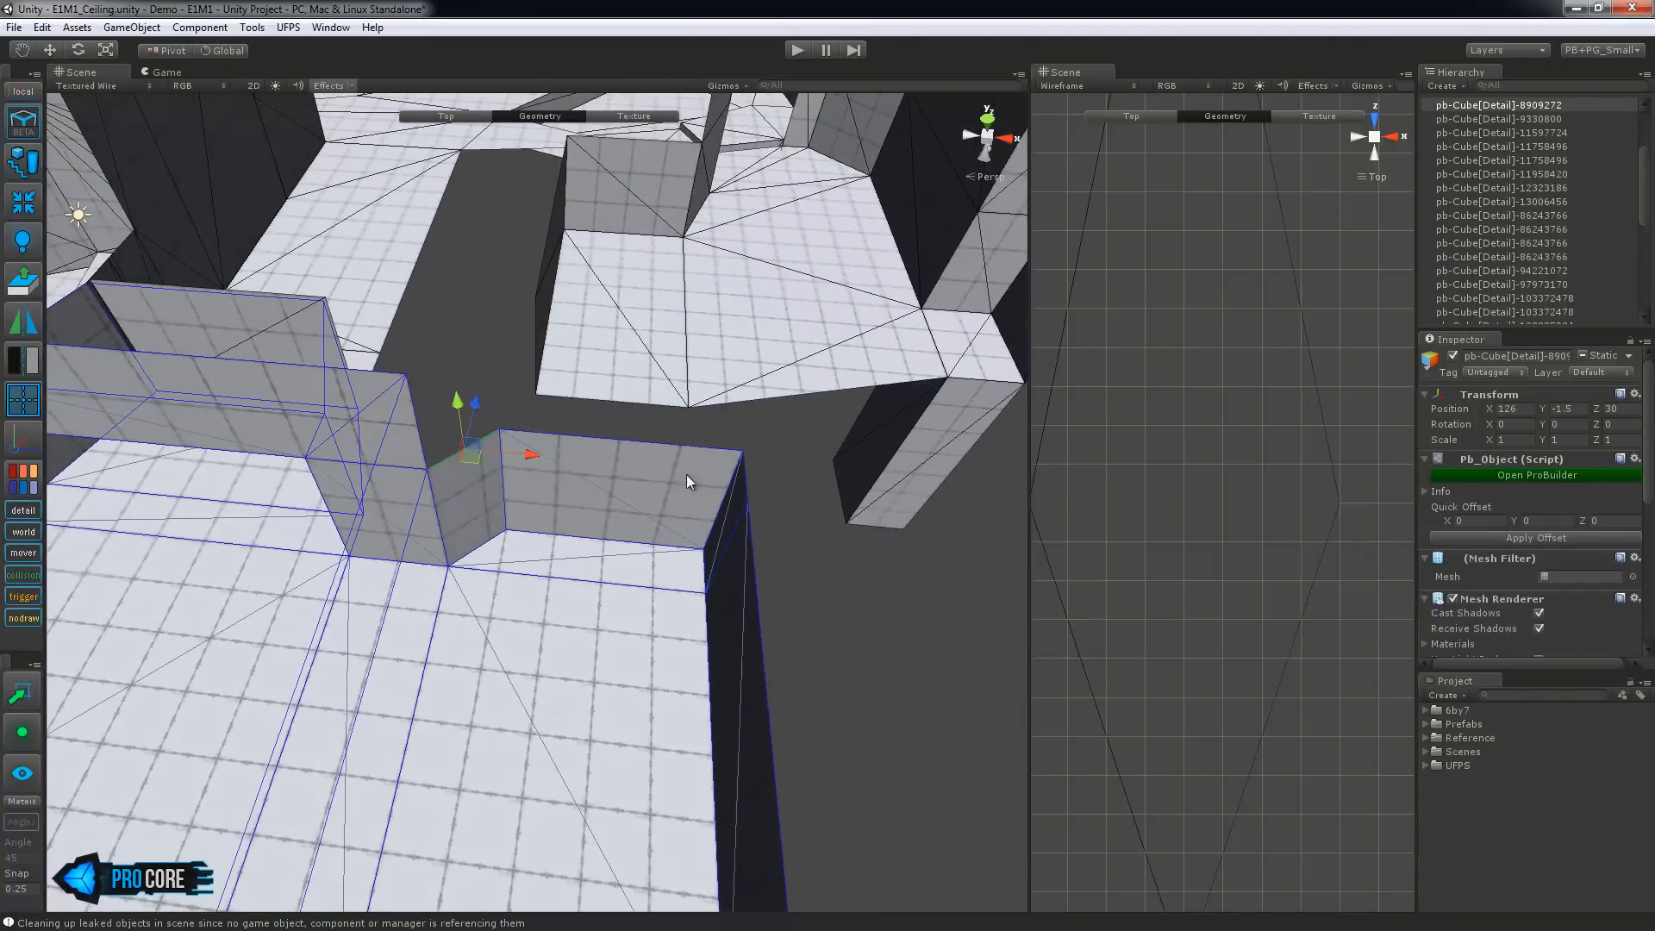
# Bridge the remaining pairs of open top edges around the recess in the room's wall
pyautogui.keyDown('shift'); pyautogui.click(742, 485); pyautogui.keyUp('shift')
pyautogui.hotkey('alt', 'b')
pyautogui.click(432, 510)
pyautogui.hotkey('alt', 'b')
# Select the wall's open edge beside the recess and extrude it to extend the wall
pyautogui.keyDown('alt'); pyautogui.moveTo(875, 587); pyautogui.dragTo(690, 515); pyautogui.keyUp('alt')
pyautogui.click(477, 469)
pyautogui.keyDown('alt'); pyautogui.moveTo(552, 517); pyautogui.dragTo(332, 547); pyautogui.keyUp('alt')
pyautogui.keyDown('shift'); pyautogui.moveTo(349, 425); pyautogui.dragTo(303, 556); pyautogui.keyUp('shift')
# Switch to vertex editing and collapse the paired vertices where the extruded wall edge meets the neighbouring wall
pyautogui.press('h')
pyautogui.click(522, 453)
pyautogui.keyDown('alt'); pyautogui.moveTo(459, 561); pyautogui.dragTo(375, 595); pyautogui.keyUp('alt')
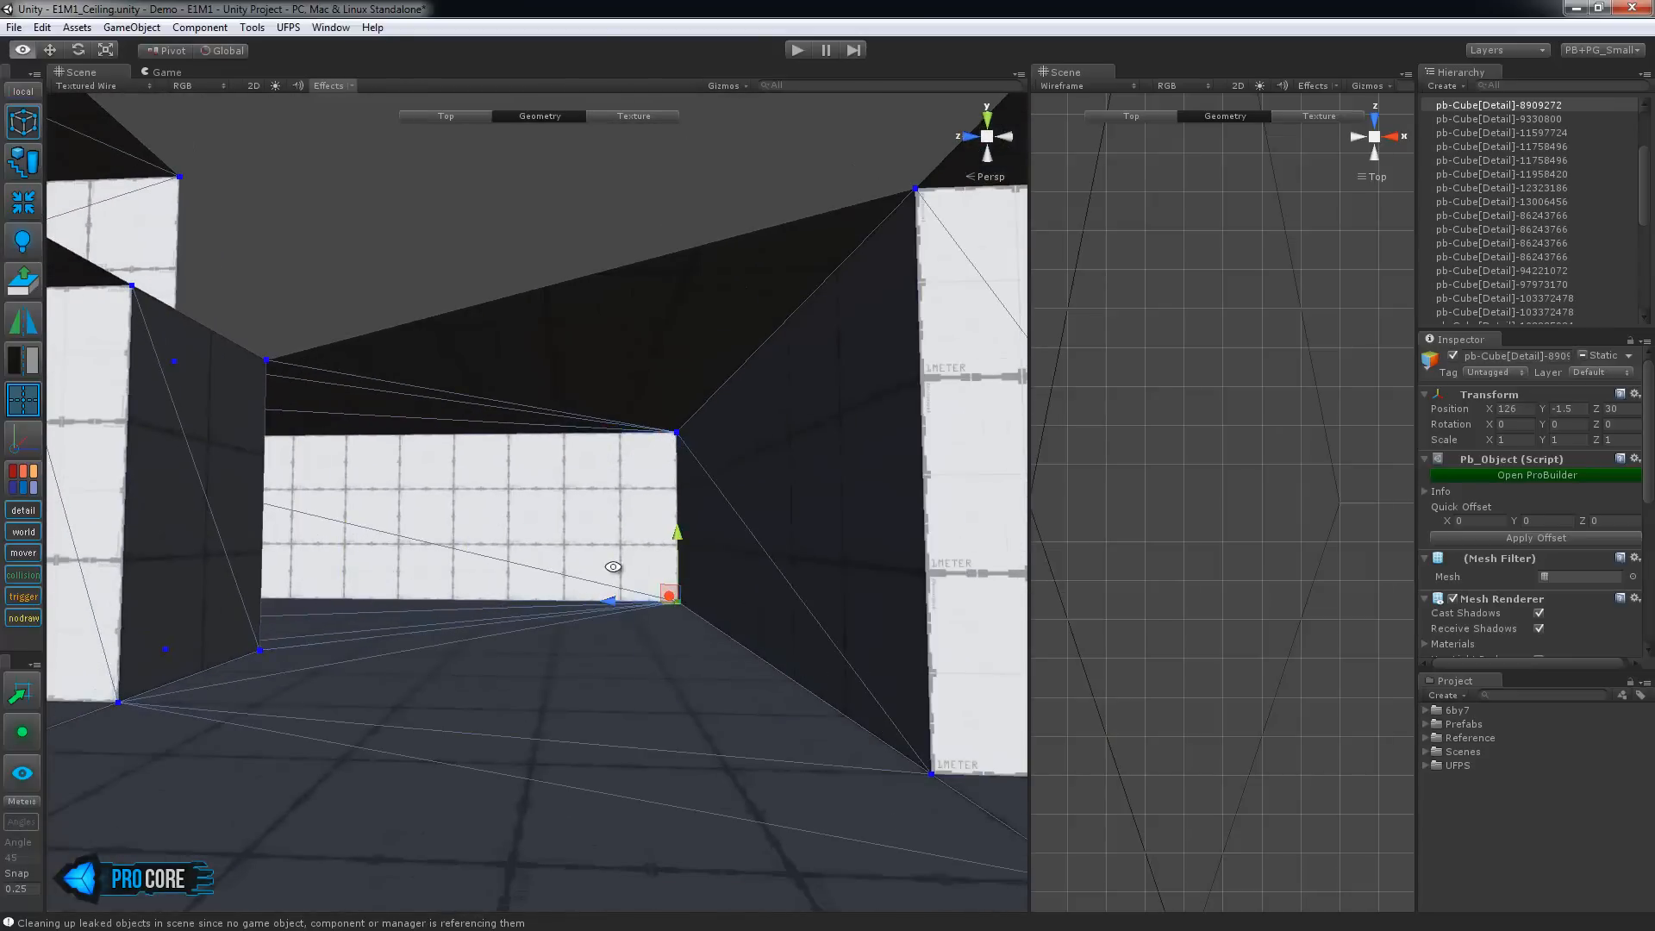
pyautogui.hotkey('alt', 'c')
pyautogui.click(677, 432)
pyautogui.keyDown('alt'); pyautogui.moveTo(677, 439); pyautogui.dragTo(450, 472); pyautogui.keyUp('alt')
pyautogui.click(396, 432)
pyautogui.moveTo(334, 436)
pyautogui.mouseDown()
pyautogui.moveTo(277, 441)
pyautogui.moveTo(330, 453)
pyautogui.mouseUp()
pyautogui.hotkey('alt', 'c')
# Collapse the remaining lower and upper vertex pairs at the next wall corner
pyautogui.click(393, 590)
pyautogui.moveTo(342, 593); pyautogui.dragTo(594, 501)
pyautogui.hotkey('alt', 'c')
pyautogui.click(344, 440)
pyautogui.hotkey('alt', 'c')
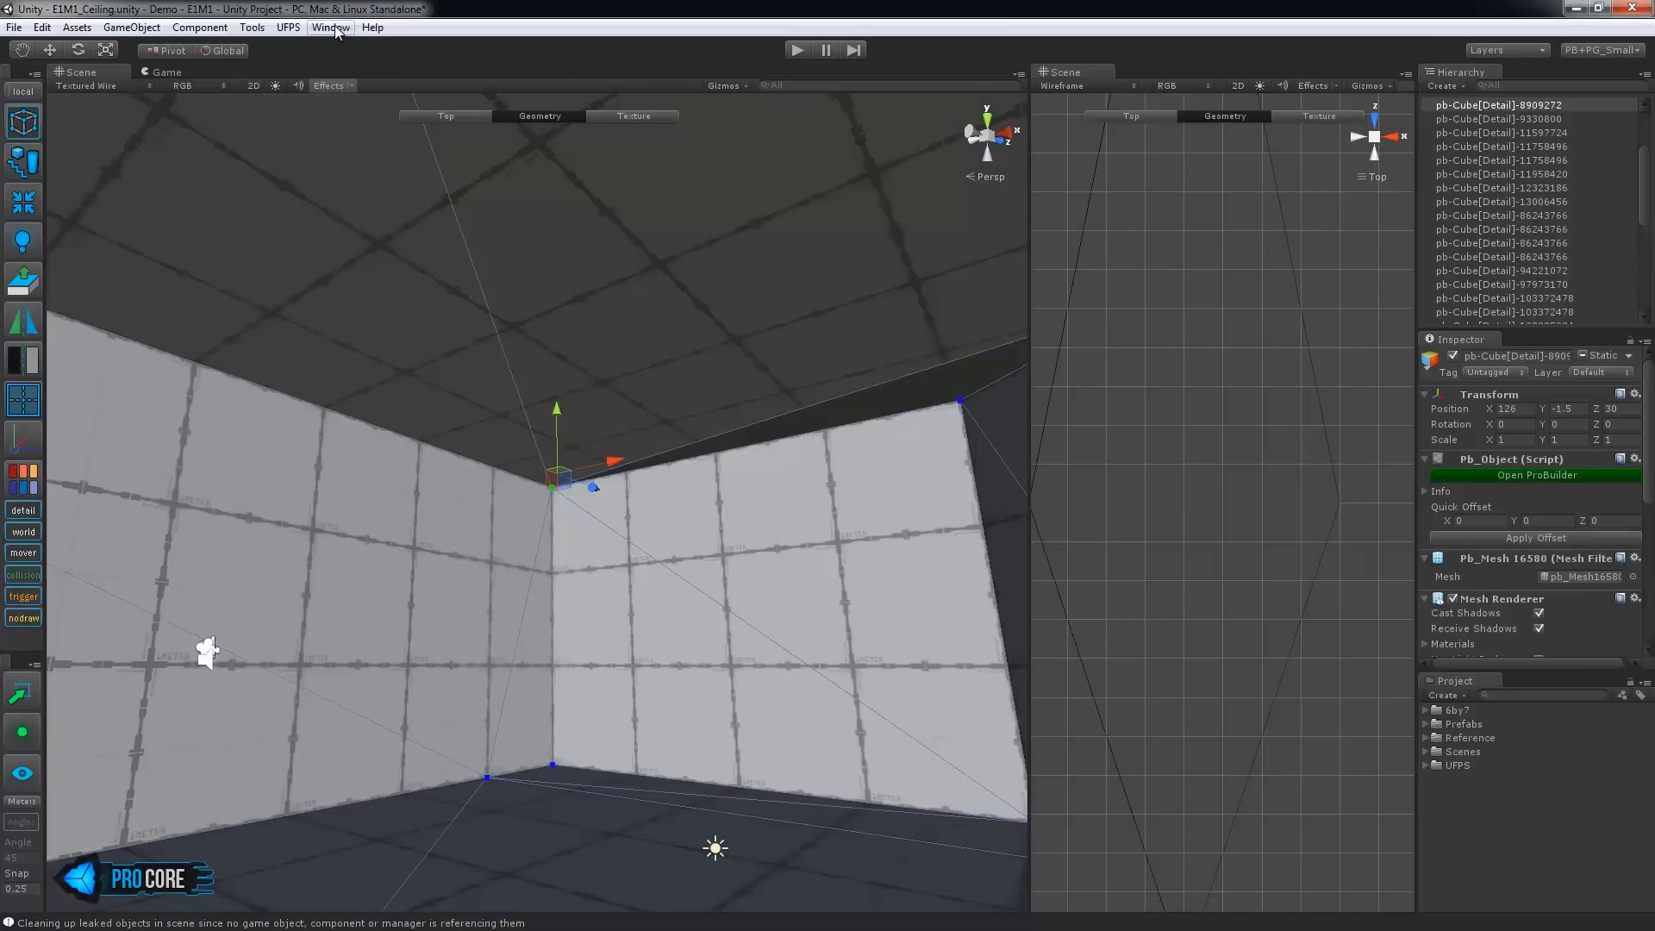
# Try to collapse the top vertices of the narrow wall strip in the room's corner, and undo it
pyautogui.keyDown('alt'); pyautogui.moveTo(431, 450); pyautogui.dragTo(744, 597); pyautogui.keyUp('alt')
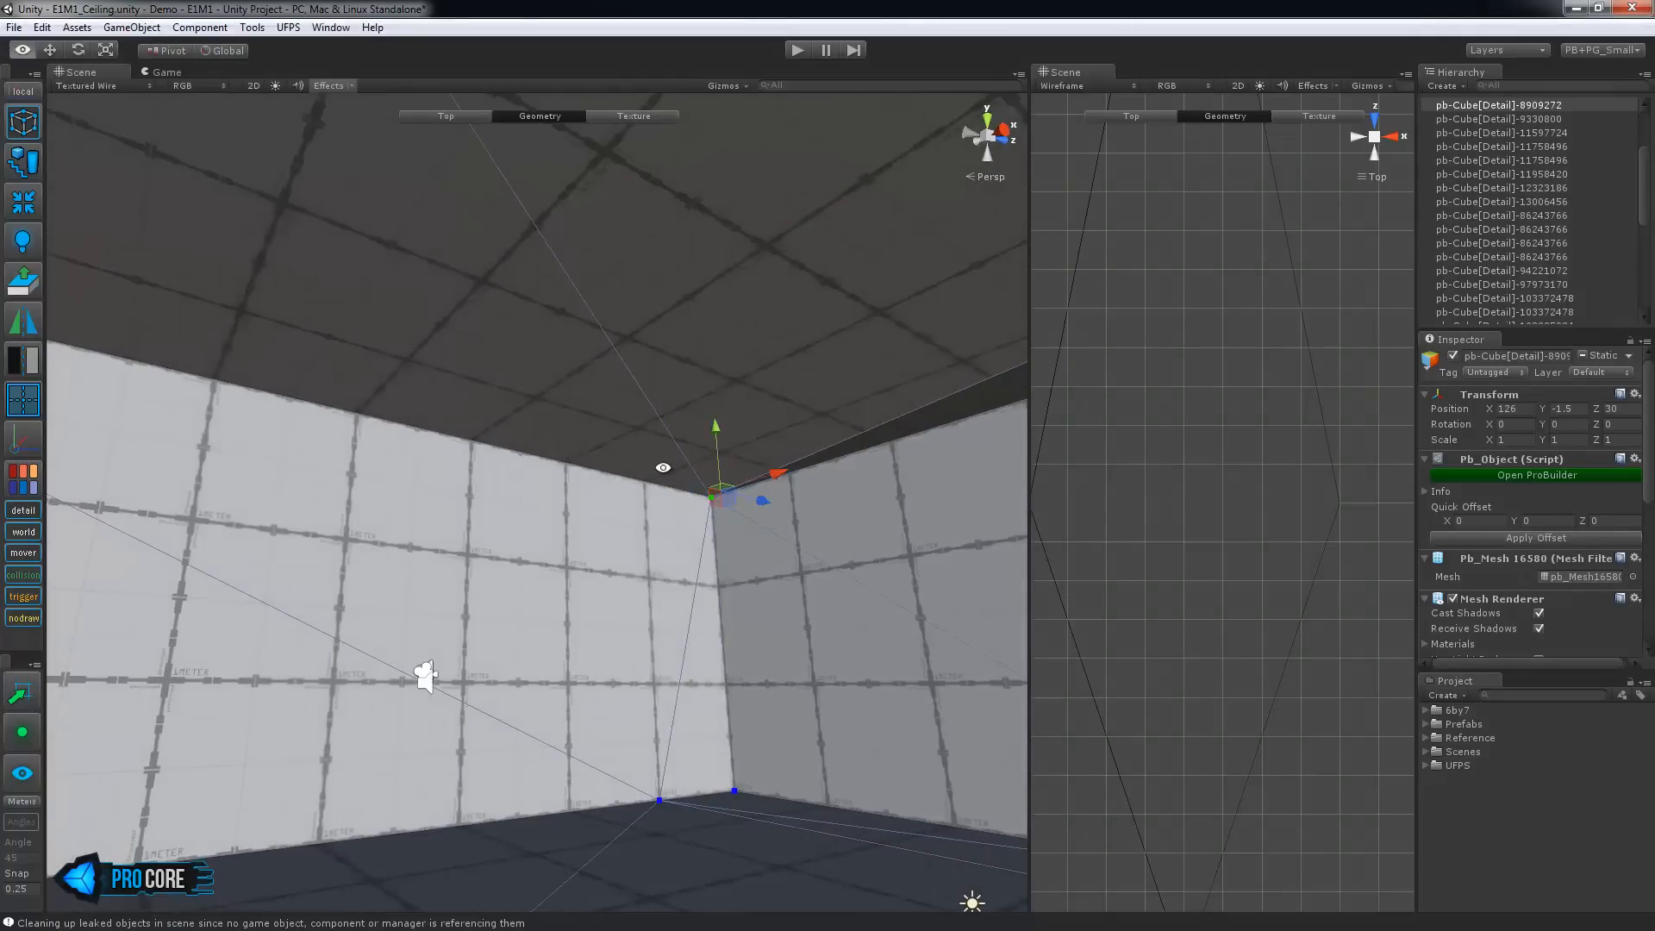
pyautogui.click(666, 484)
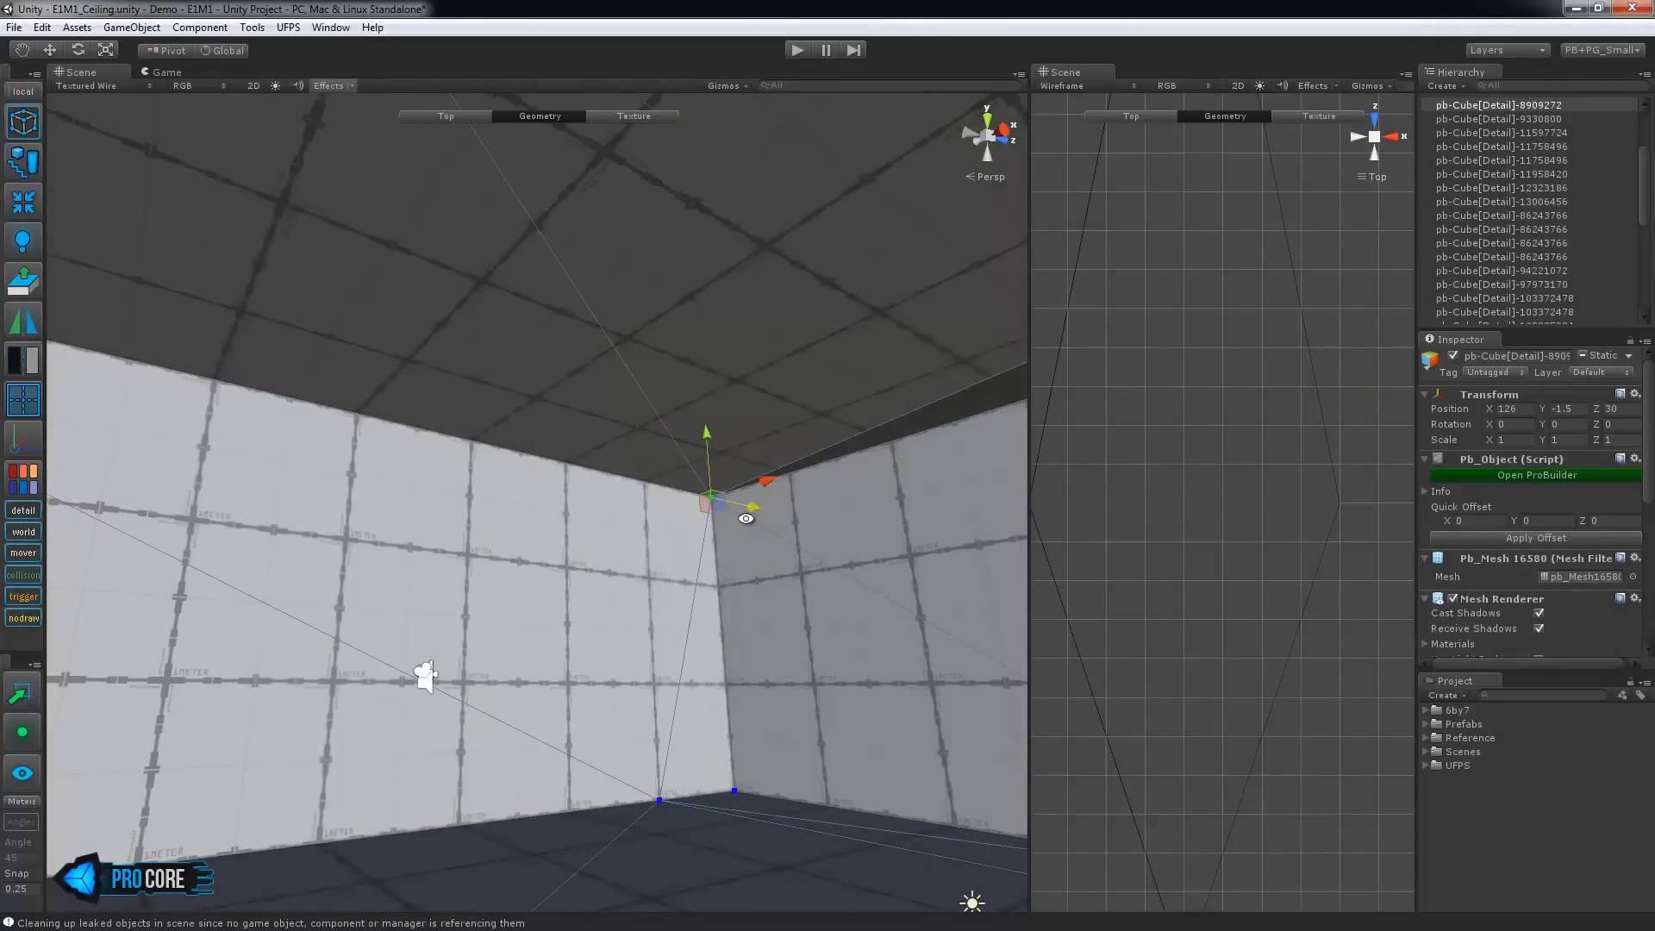
pyautogui.hotkey('alt', 'c')
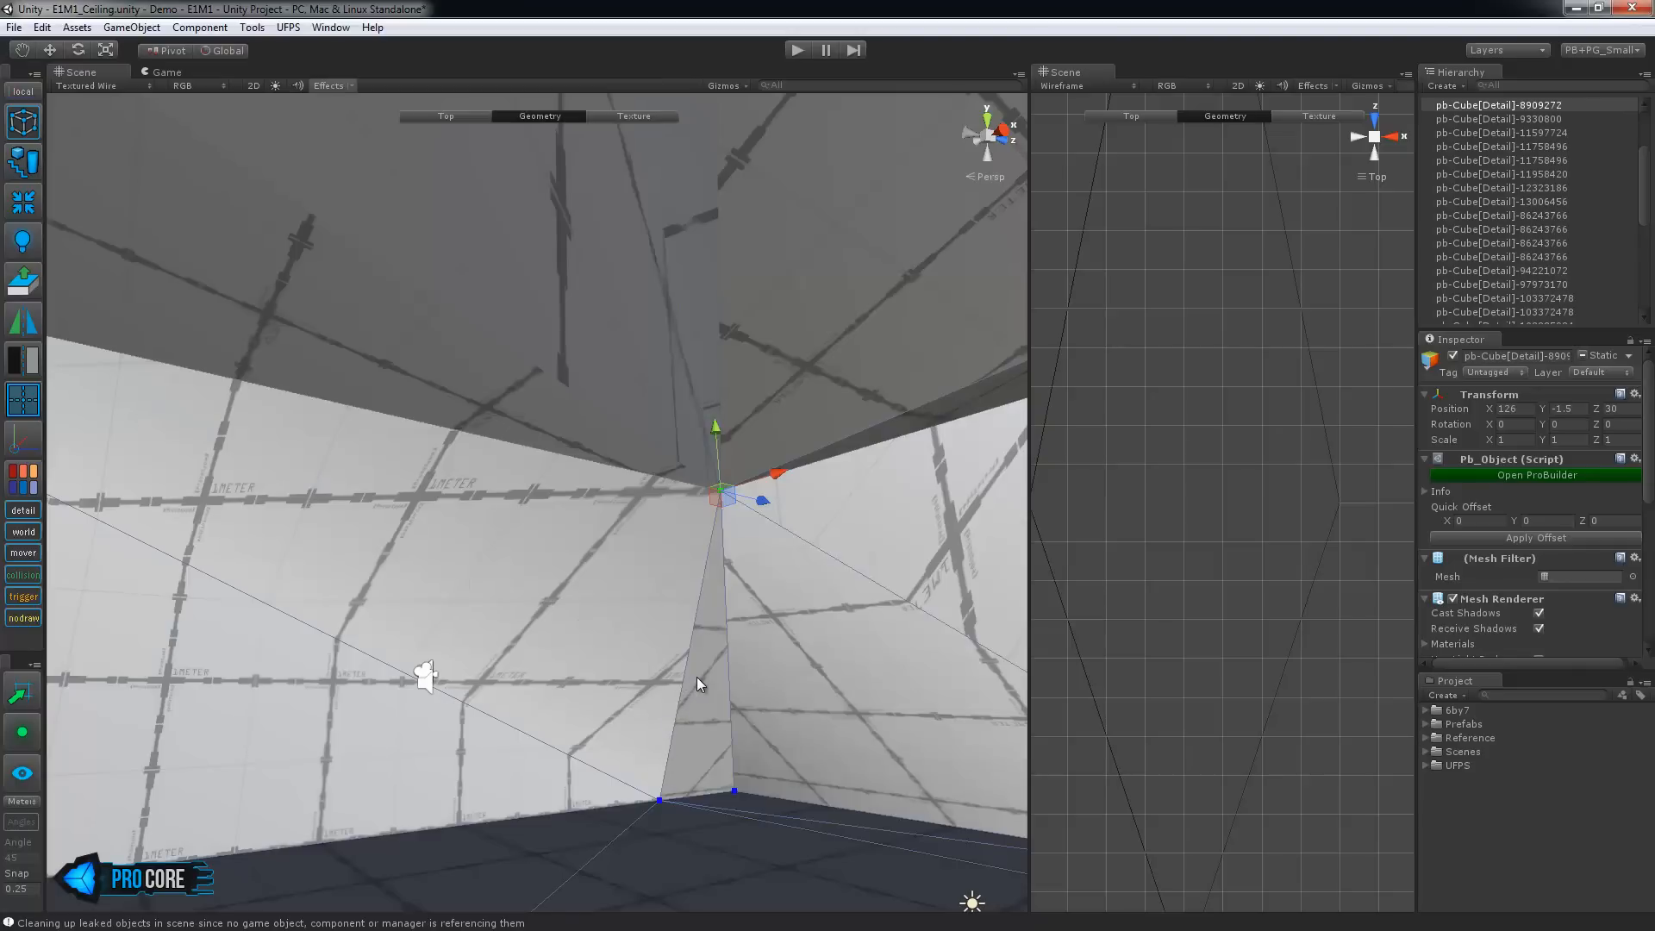
pyautogui.hotkey('ctrl', 'z')
# Collapse the narrow strip's upper and lower vertices separately into the room's corner
pyautogui.click(653, 598)
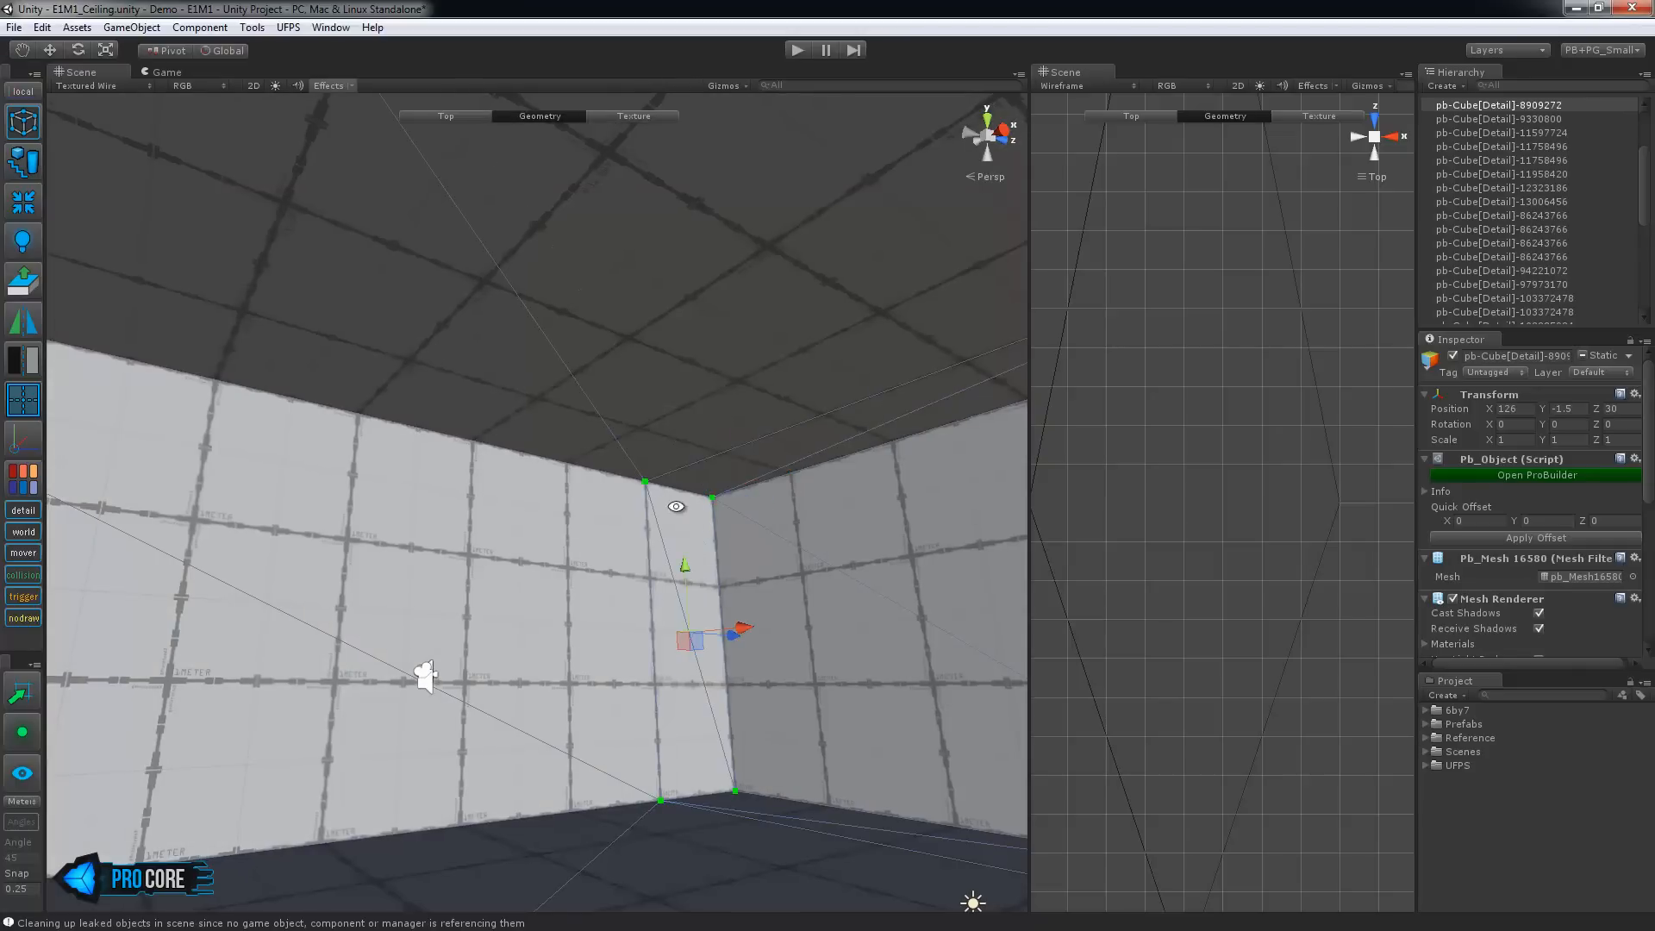
pyautogui.keyDown('alt'); pyautogui.moveTo(671, 500); pyautogui.dragTo(610, 467); pyautogui.keyUp('alt')
pyautogui.click(784, 550)
pyautogui.moveTo(720, 554); pyautogui.dragTo(651, 517, button='middle')
pyautogui.moveTo(774, 519); pyautogui.dragTo(718, 547)
pyautogui.hotkey('alt', 'c')
pyautogui.click(683, 862)
pyautogui.keyDown('alt'); pyautogui.moveTo(752, 800); pyautogui.dragTo(908, 566); pyautogui.keyUp('alt')
pyautogui.hotkey('alt', 'c')
# Move the far wall's vertical edge vertices along the wall into the room corner and collapse them there
pyautogui.scroll(-3, 626, 571)
pyautogui.scroll(-3, 670, 645)
pyautogui.keyDown('alt'); pyautogui.moveTo(670, 645); pyautogui.dragTo(457, 560); pyautogui.keyUp('alt')
pyautogui.moveTo(312, 386); pyautogui.dragTo(317, 395)
pyautogui.keyDown('alt'); pyautogui.moveTo(317, 395); pyautogui.dragTo(270, 510); pyautogui.keyUp('alt')
pyautogui.moveTo(271, 510); pyautogui.dragTo(498, 543, button='middle')
pyautogui.keyDown('alt'); pyautogui.moveTo(499, 543); pyautogui.dragTo(556, 639); pyautogui.keyUp('alt')
pyautogui.moveTo(588, 544); pyautogui.dragTo(209, 542)
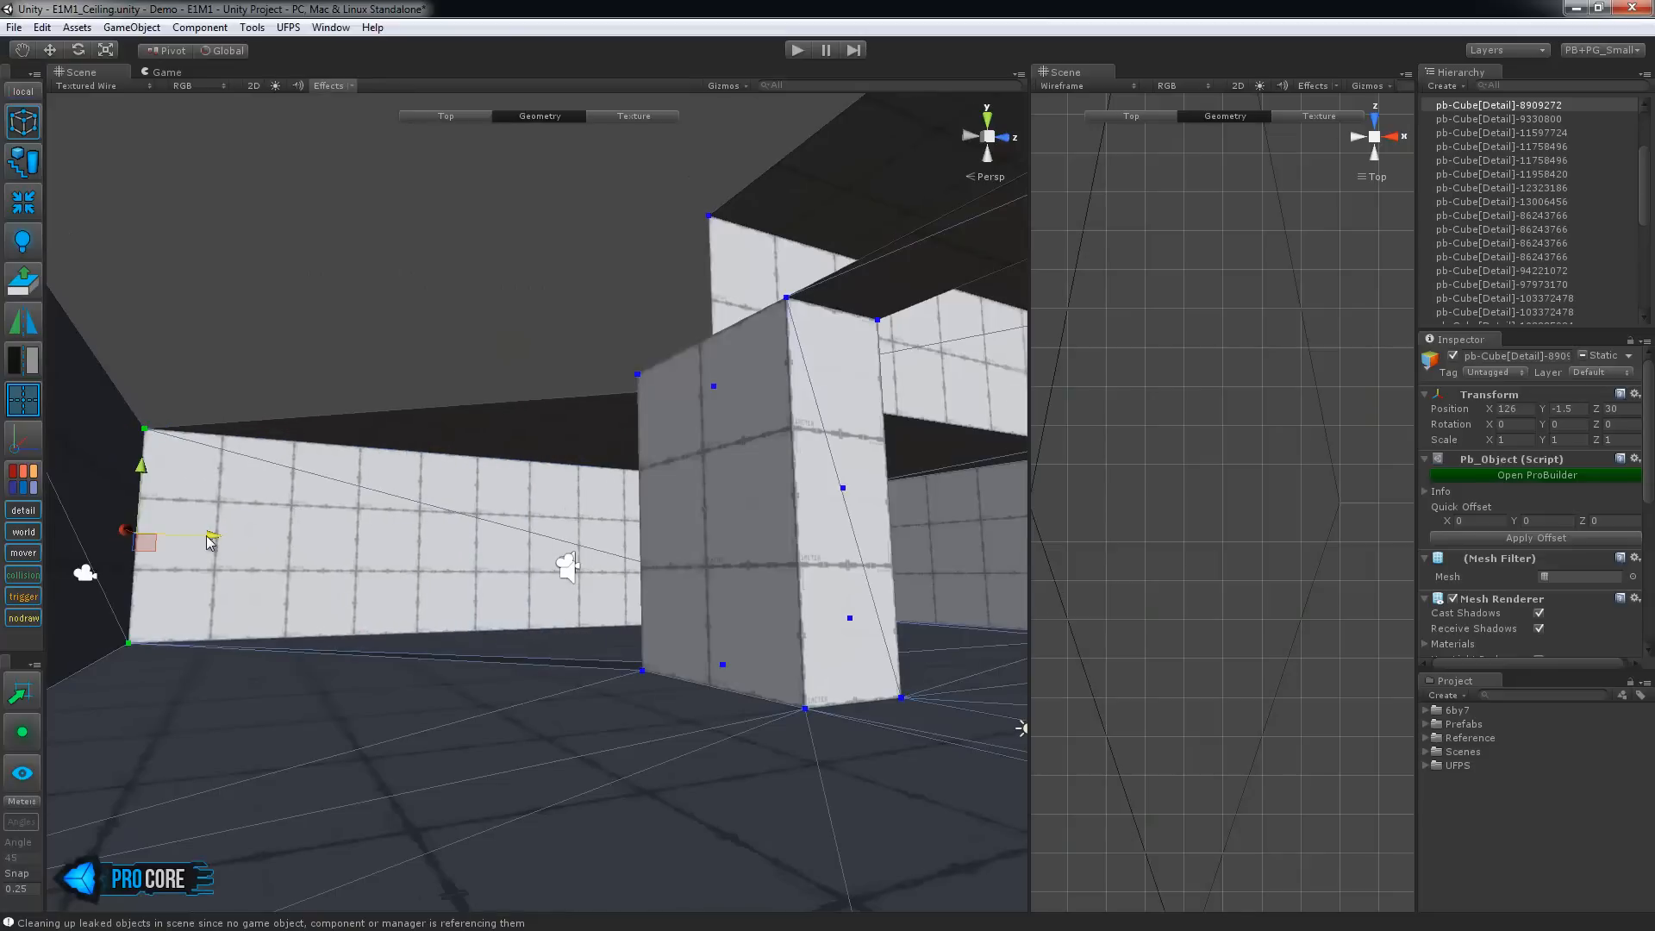
pyautogui.hotkey('alt', 'c')
# Select the edge beside the free-standing pillar in edge mode, extrude it, and return to vertex editing
pyautogui.keyDown('alt'); pyautogui.moveTo(527, 429); pyautogui.dragTo(835, 445); pyautogui.keyUp('alt')
pyautogui.keyDown('alt'); pyautogui.moveTo(830, 556); pyautogui.dragTo(579, 532); pyautogui.keyUp('alt')
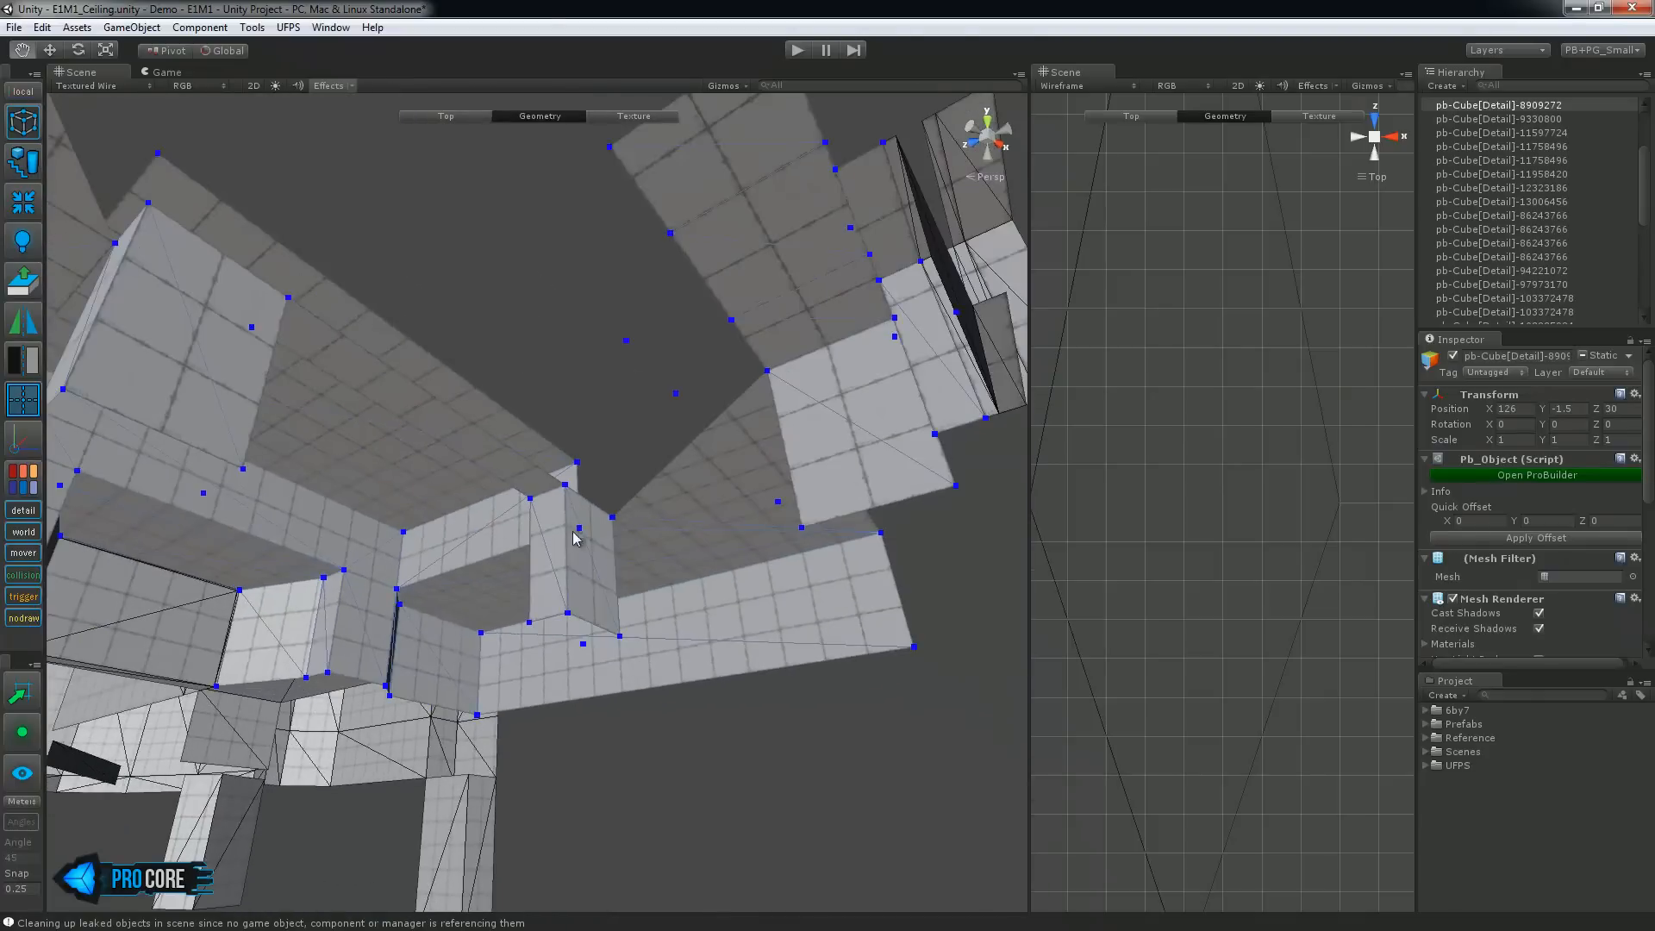
pyautogui.moveTo(579, 533); pyautogui.dragTo(318, 467, button='middle')
pyautogui.keyDown('alt'); pyautogui.moveTo(317, 468); pyautogui.dragTo(495, 544); pyautogui.keyUp('alt')
pyautogui.moveTo(495, 544); pyautogui.dragTo(473, 473, button='middle')
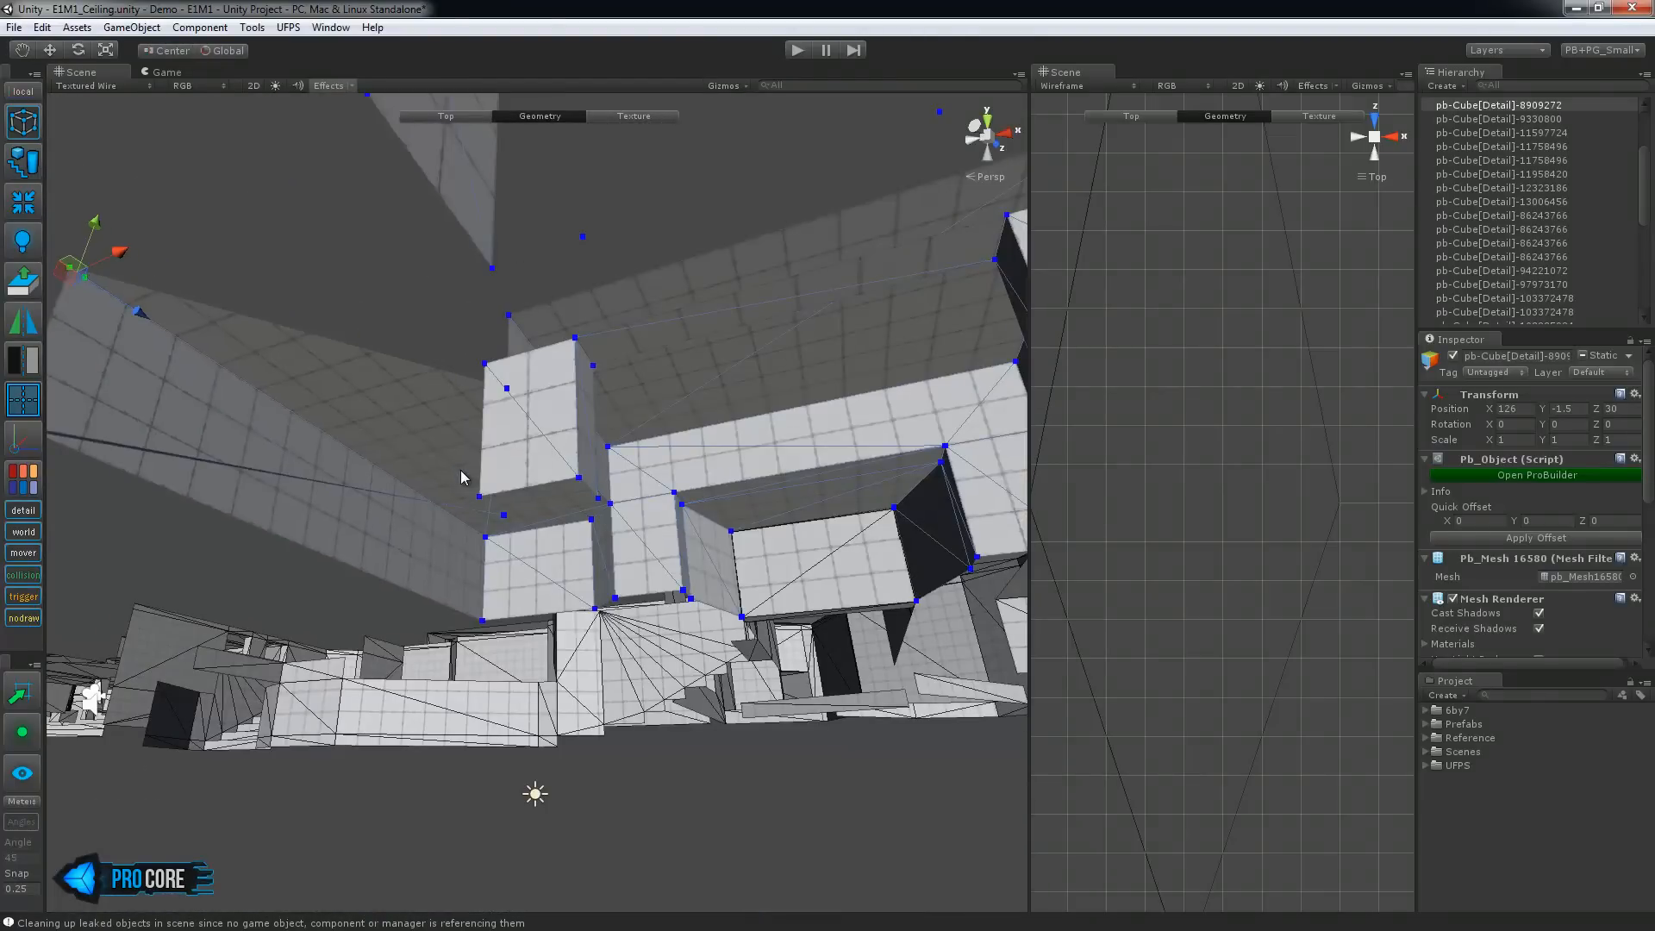
pyautogui.keyDown('alt'); pyautogui.moveTo(515, 500); pyautogui.dragTo(724, 761); pyautogui.keyUp('alt')
pyautogui.scroll(4, 511, 459)
pyautogui.moveTo(510, 459); pyautogui.dragTo(656, 529, button='middle')
pyautogui.press('h')
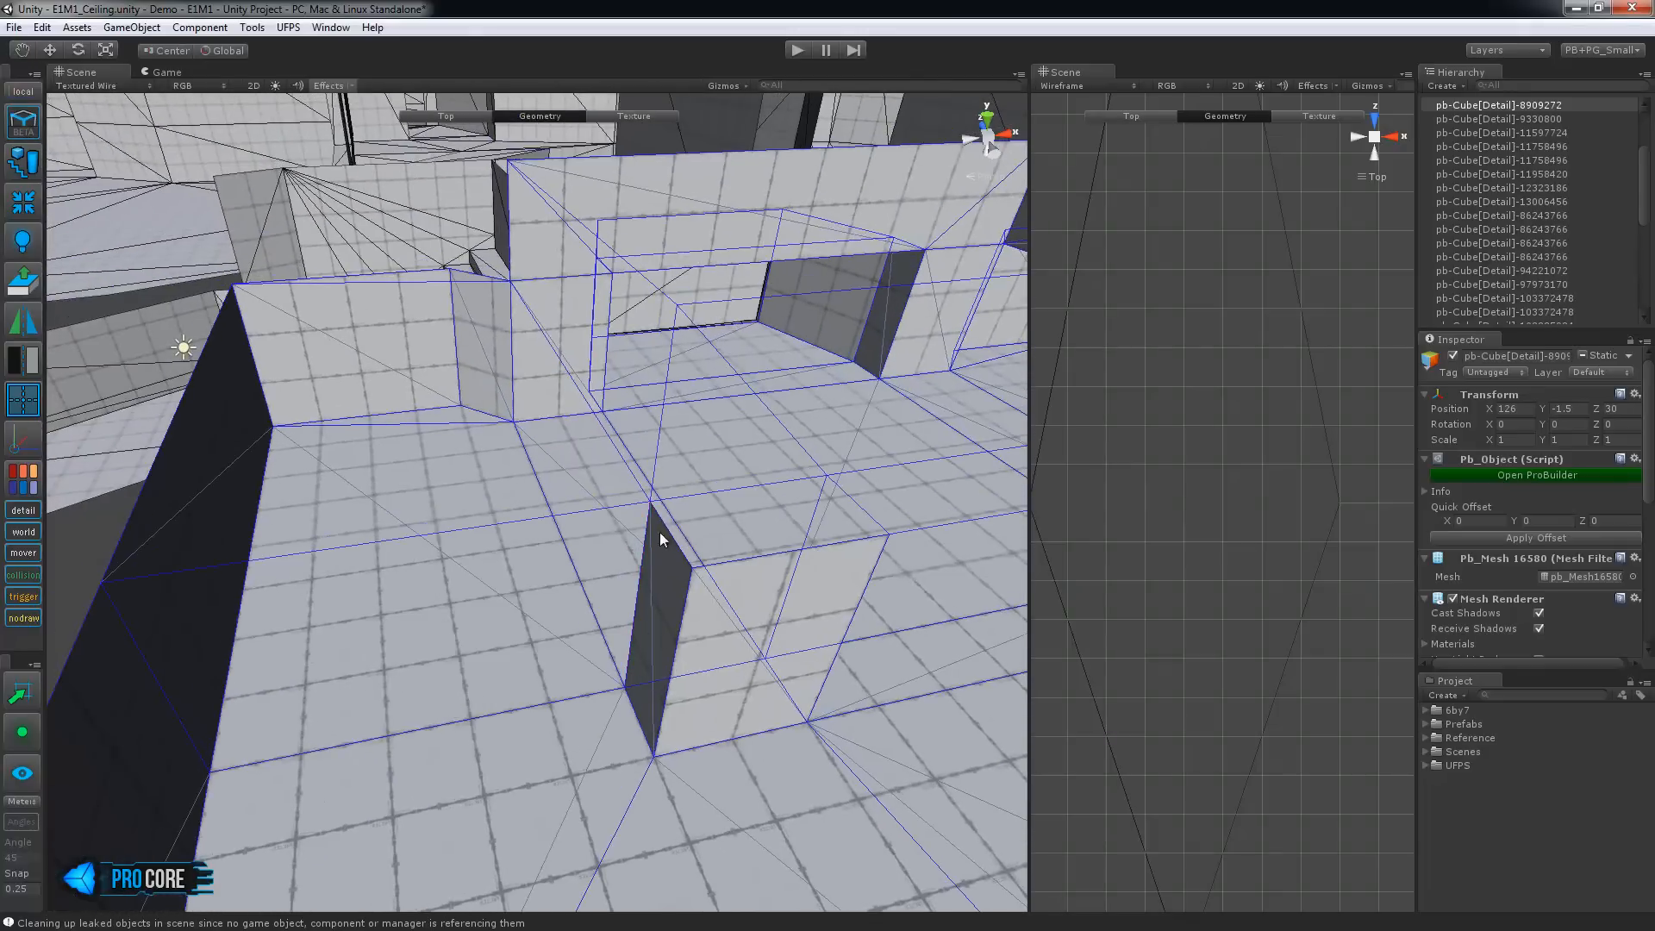
pyautogui.keyDown('alt'); pyautogui.moveTo(805, 643); pyautogui.dragTo(737, 674); pyautogui.keyUp('alt')
pyautogui.click(718, 508)
pyautogui.keyDown('shift'); pyautogui.moveTo(747, 437); pyautogui.dragTo(681, 474); pyautogui.keyUp('shift')
pyautogui.press('h')
pyautogui.press('h')
# Try to move the outer wall's mid-span top vertex to the wall corner and inspect the ceiling from below
pyautogui.click(572, 346)
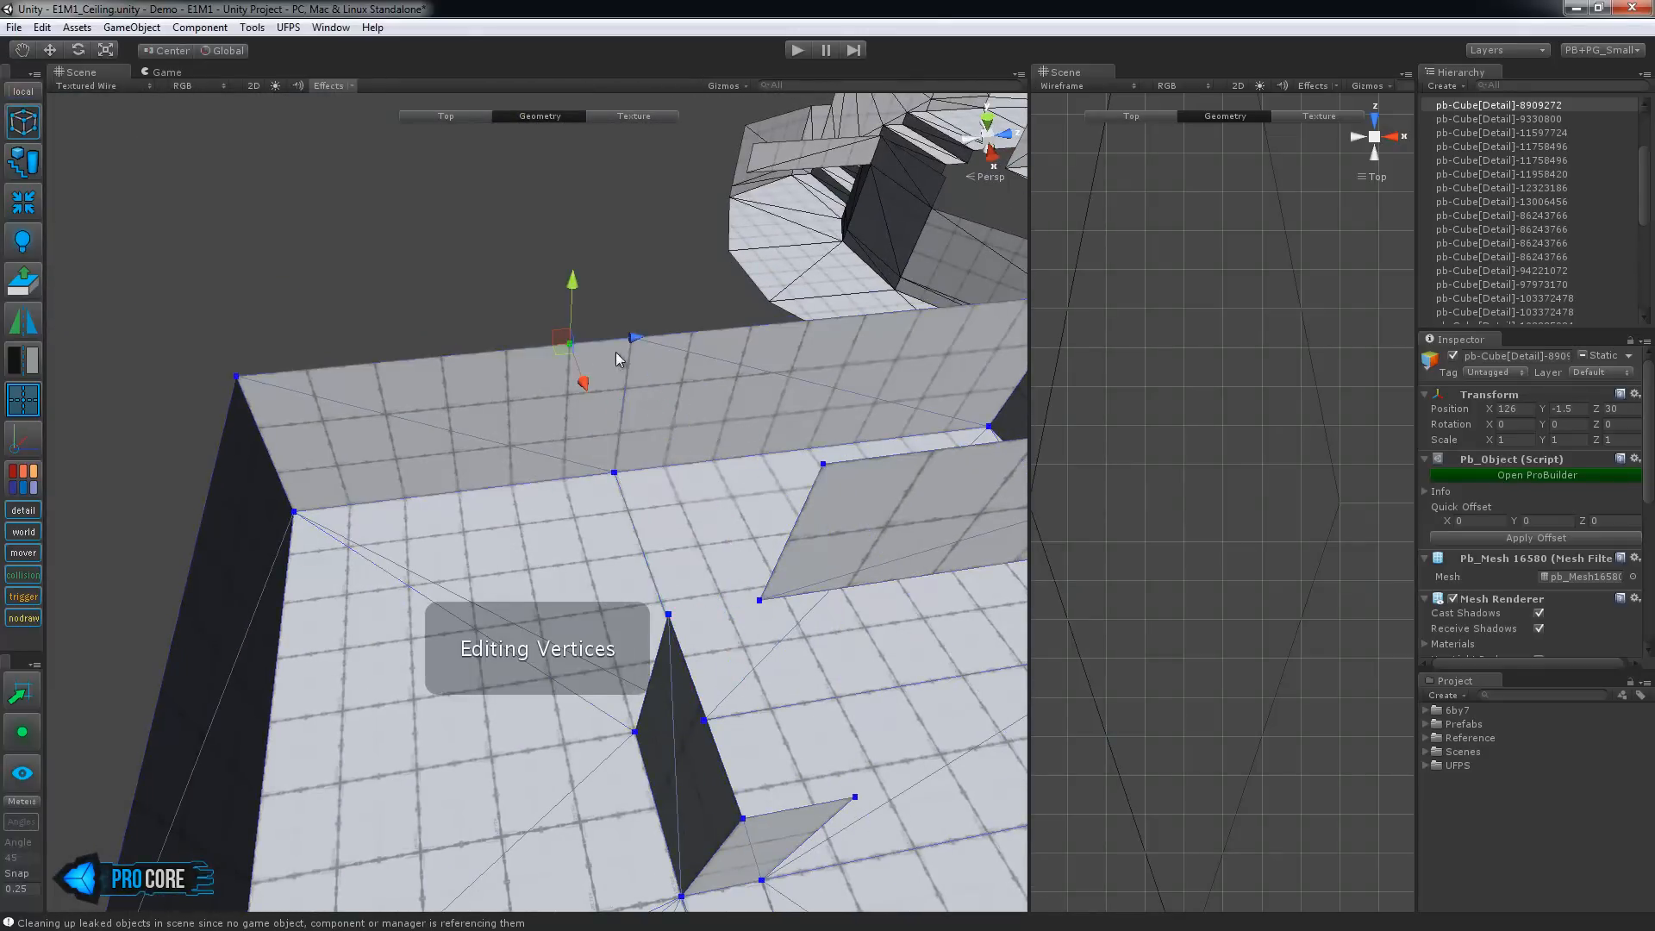
pyautogui.moveTo(635, 338); pyautogui.dragTo(376, 412)
pyautogui.keyDown('alt'); pyautogui.moveTo(409, 595); pyautogui.dragTo(138, 616); pyautogui.keyUp('alt')
pyautogui.moveTo(447, 331); pyautogui.dragTo(577, 576)
pyautogui.click(590, 527)
pyautogui.keyDown('shift'); pyautogui.click(579, 653); pyautogui.keyUp('shift')
pyautogui.press('h')
pyautogui.press('h')
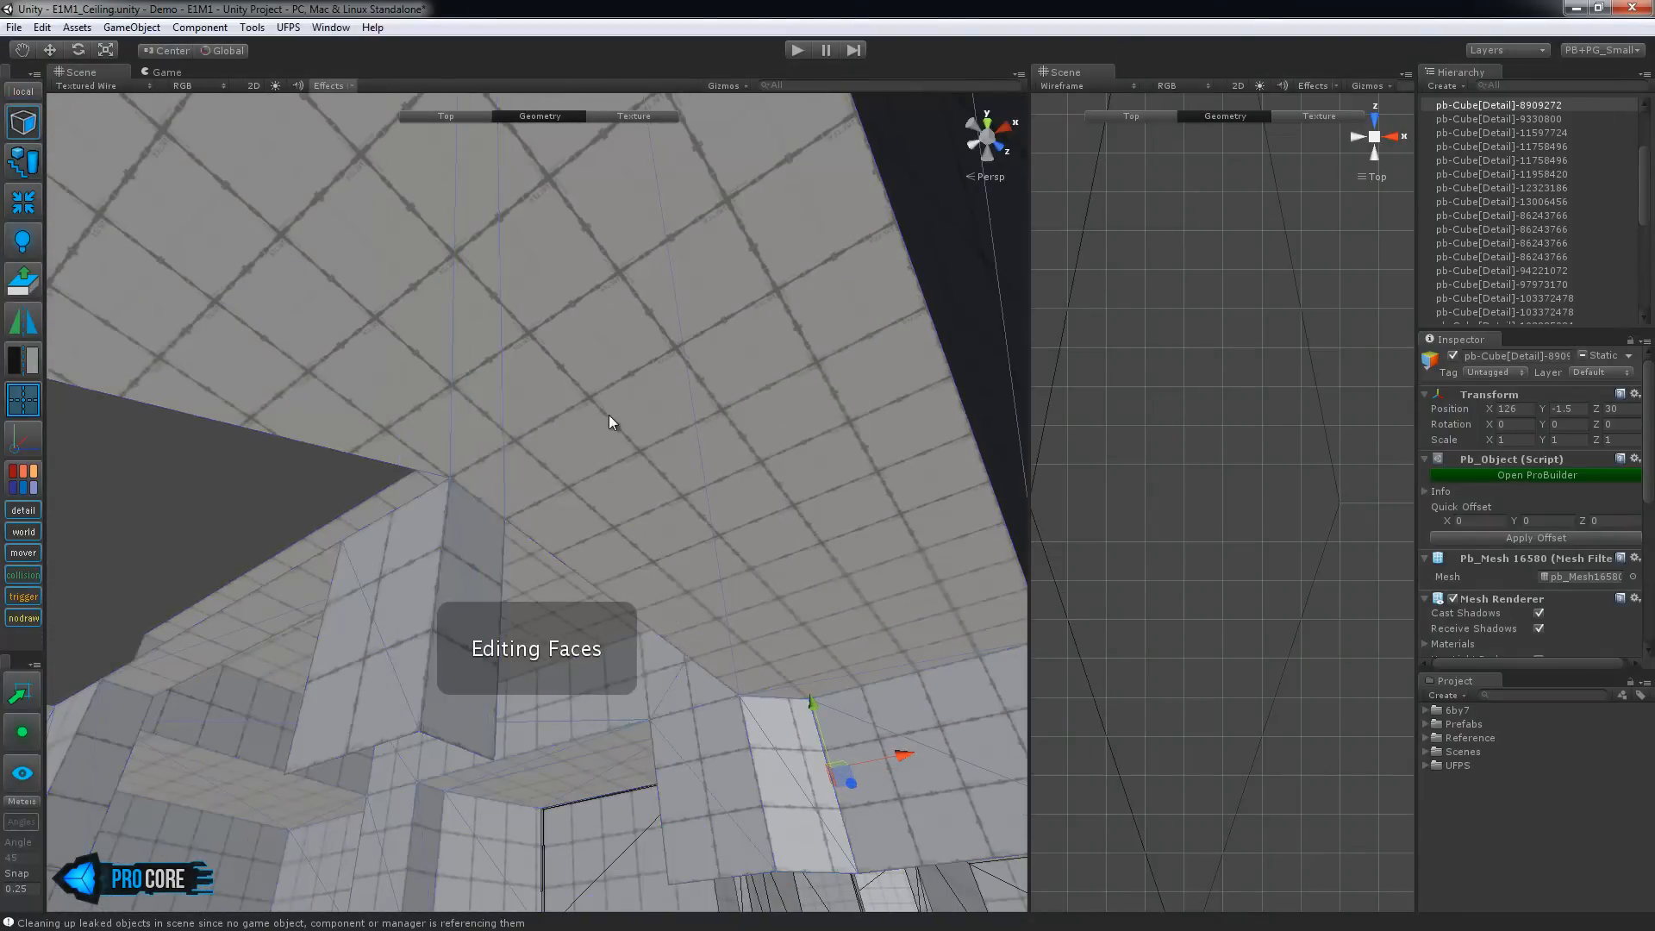
pyautogui.keyDown('alt'); pyautogui.moveTo(580, 417); pyautogui.dragTo(381, 360); pyautogui.keyUp('alt')
pyautogui.keyDown('alt'); pyautogui.moveTo(280, 477); pyautogui.dragTo(643, 561); pyautogui.keyUp('alt')
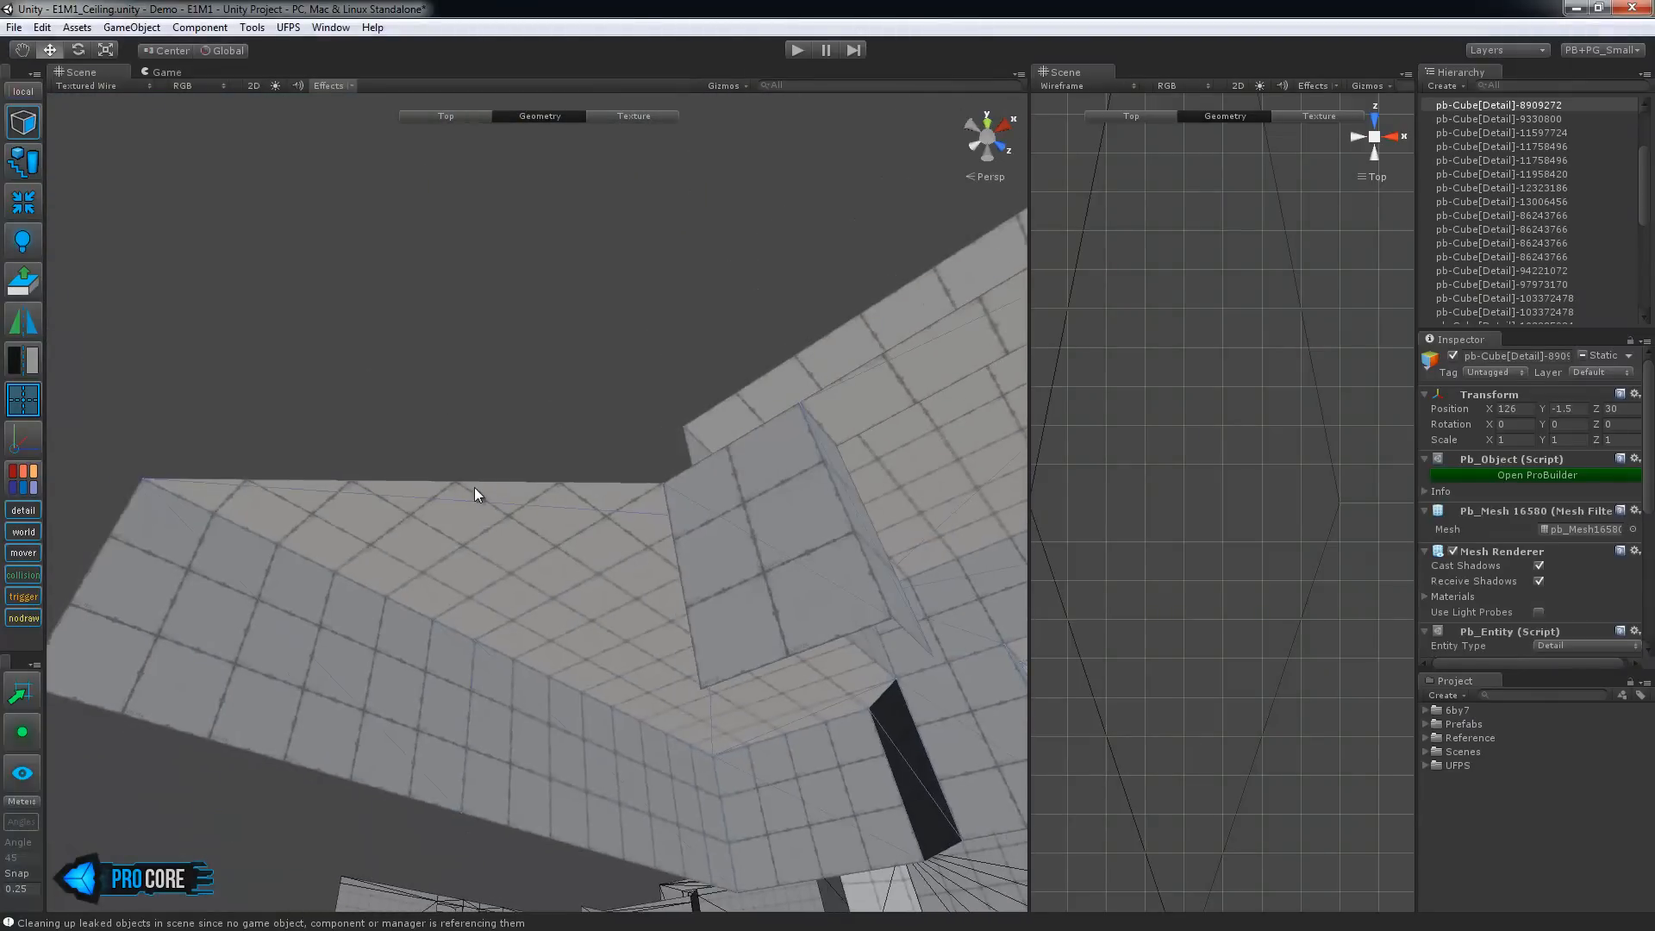
# Undo the last changes to the outer wall and the ceiling attached to it
pyautogui.click(197, 30)
pyautogui.hotkey('ctrl', 'z')
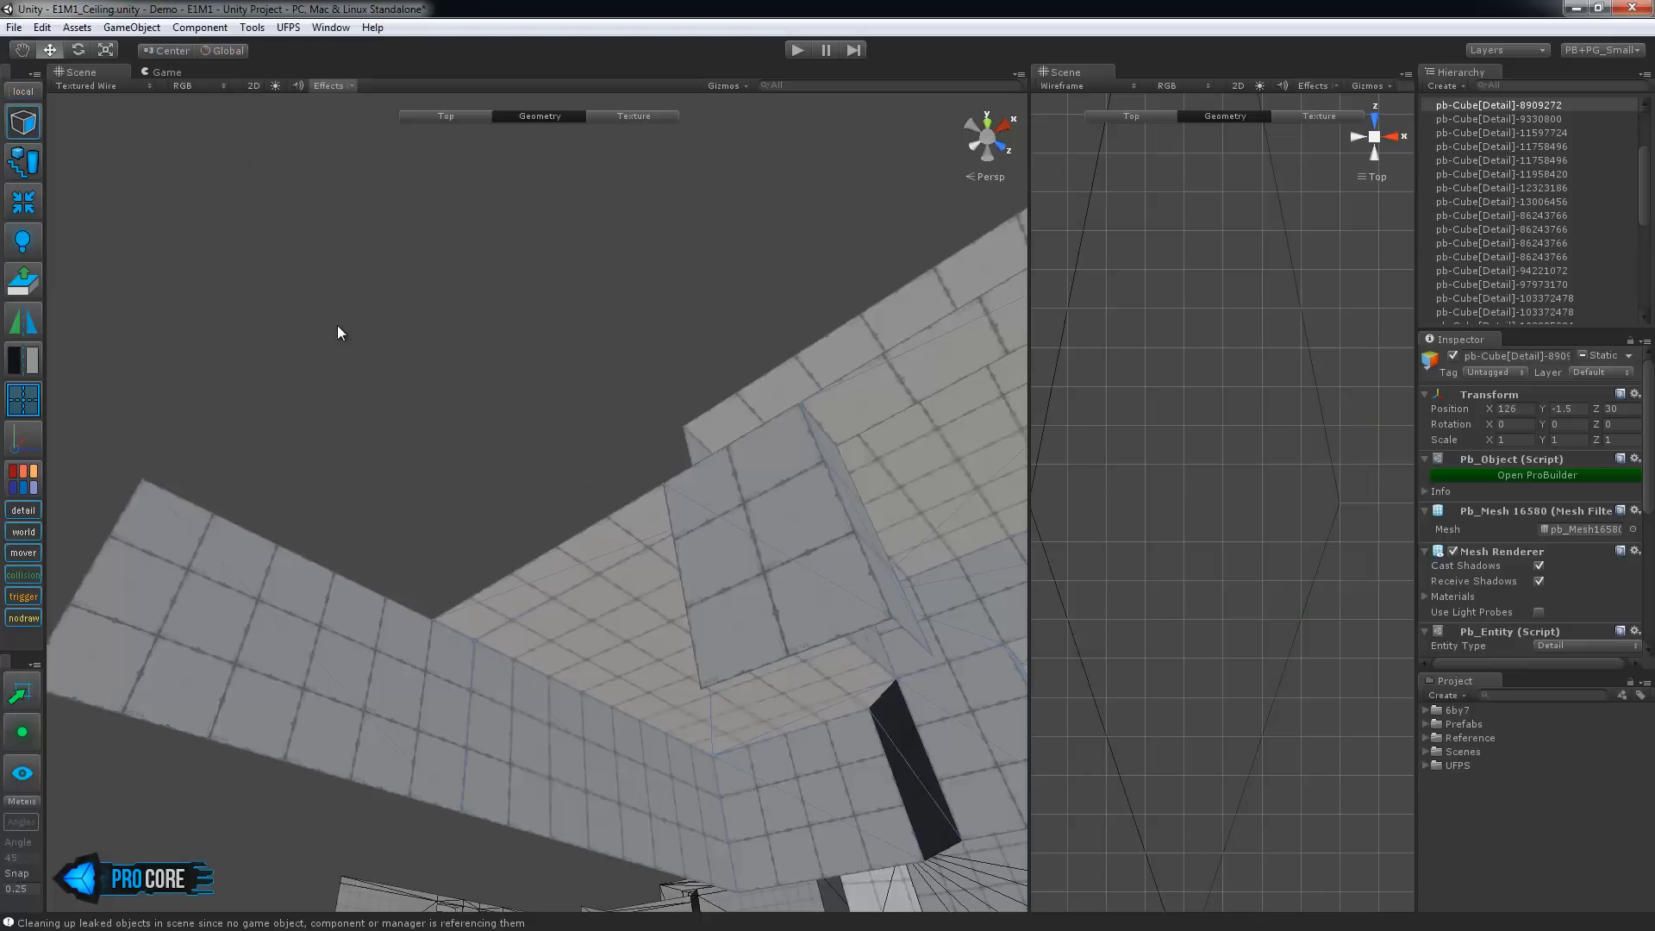
pyautogui.hotkey('ctrl', 'z')
# Select the vertices of the outer wall's mid-span vertical edge and move them along the wall to the corner
pyautogui.press('h')
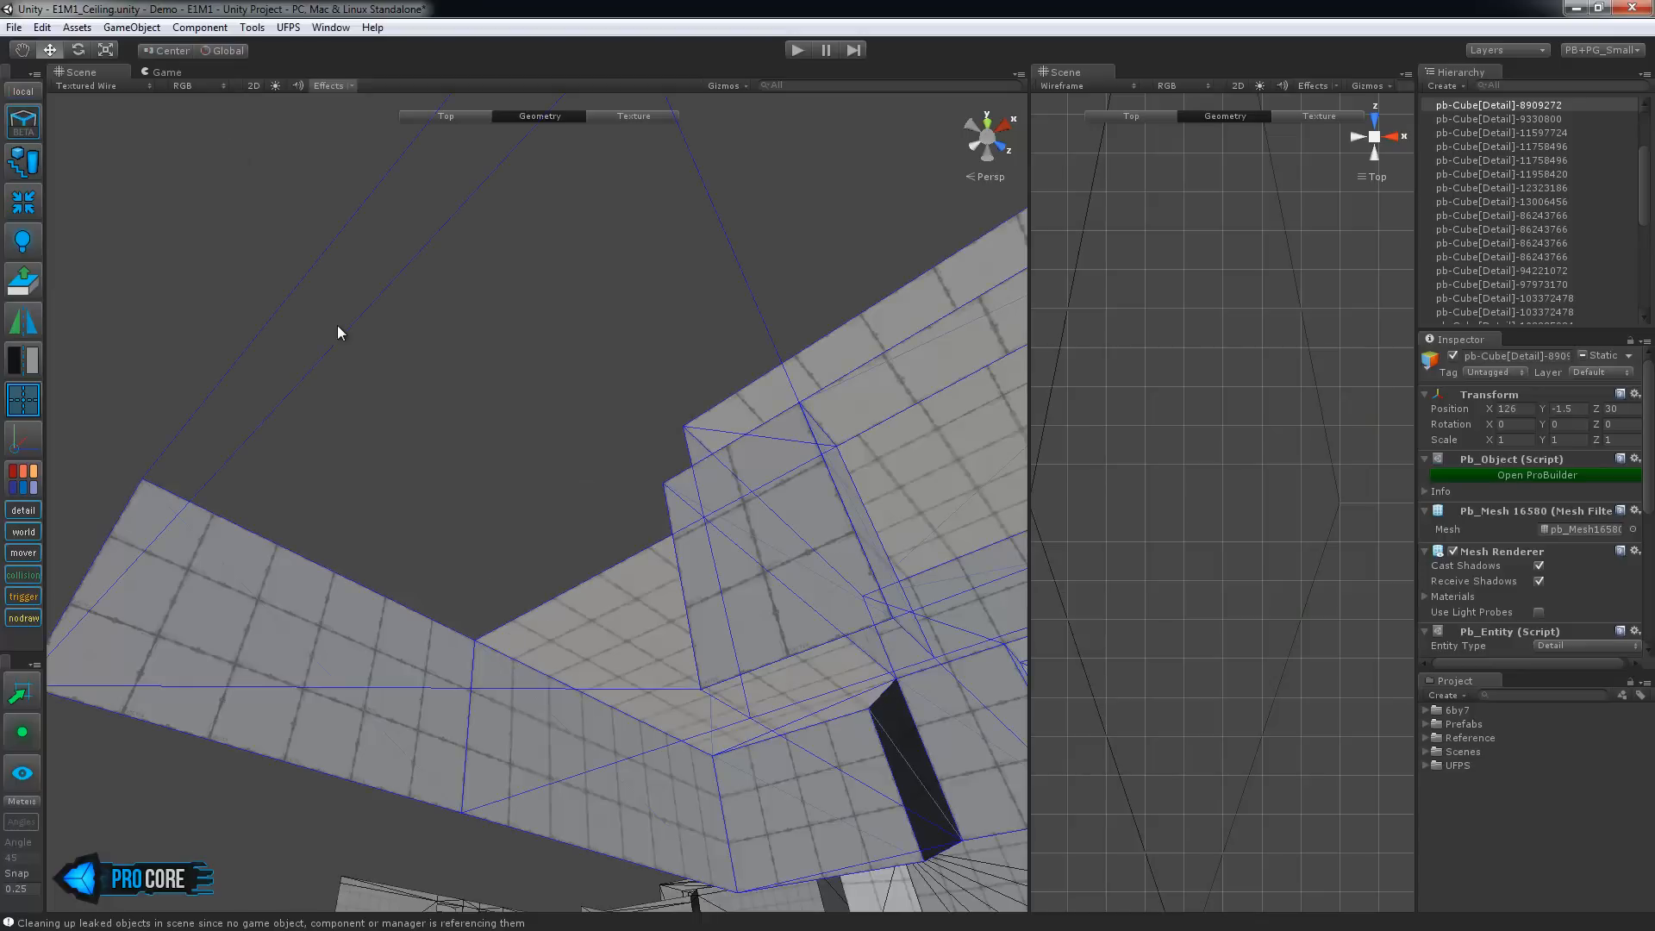
pyautogui.click(610, 572)
pyautogui.keyDown('alt'); pyautogui.moveTo(611, 573); pyautogui.dragTo(757, 407); pyautogui.keyUp('alt')
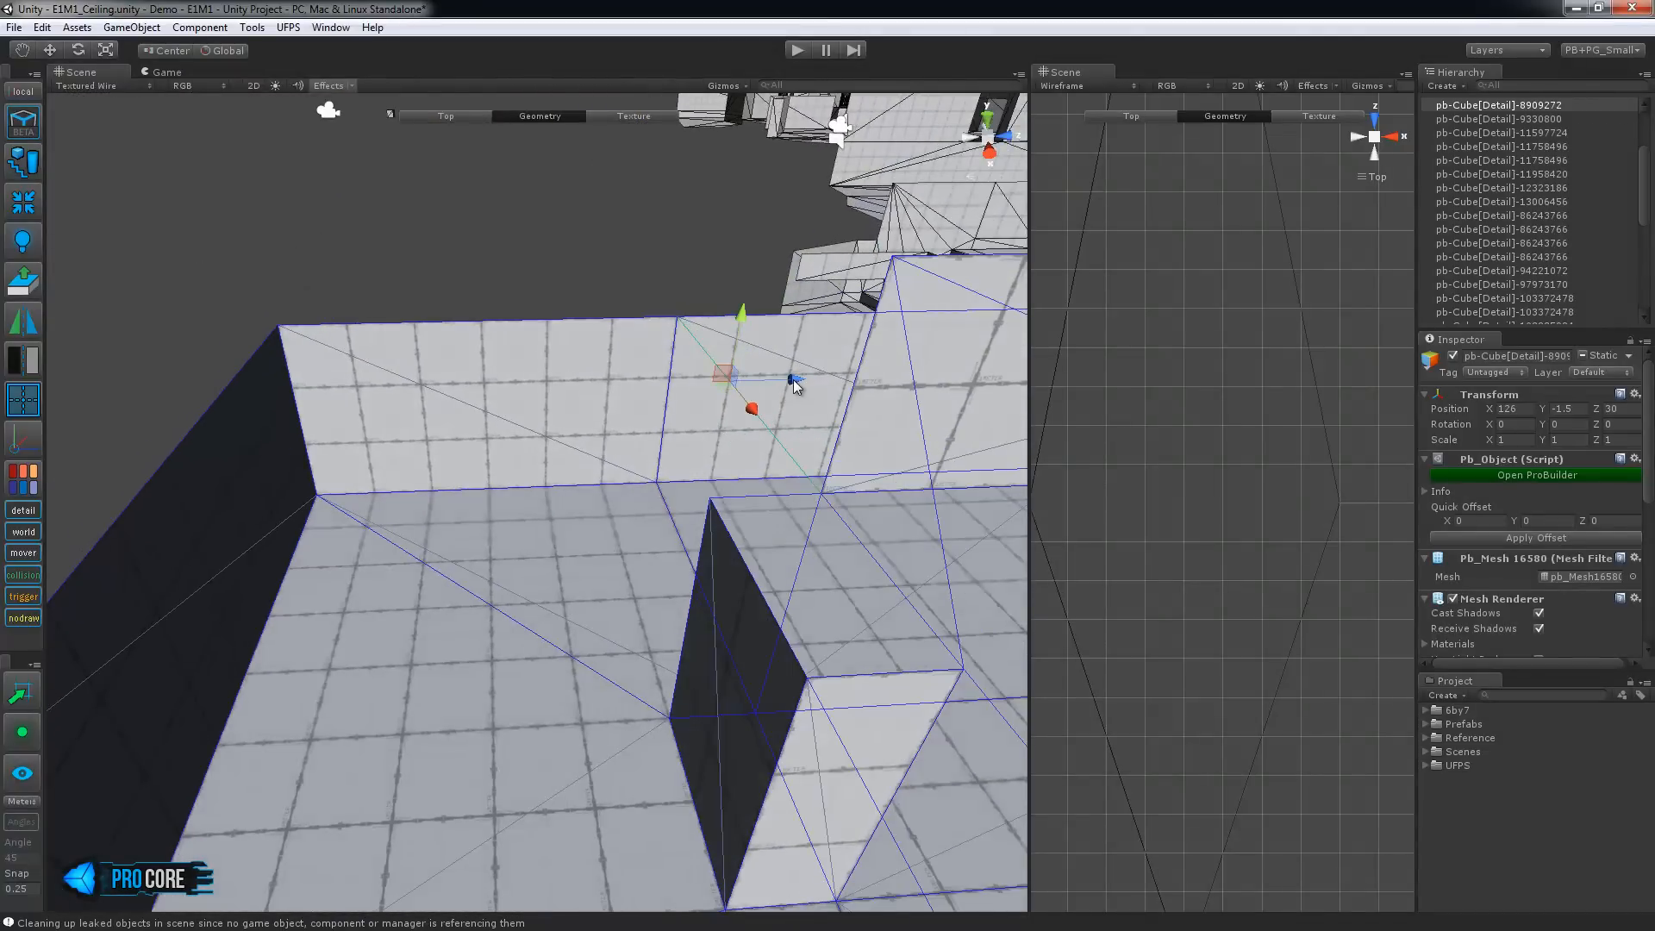
pyautogui.press('h')
pyautogui.keyDown('alt'); pyautogui.moveTo(689, 536); pyautogui.dragTo(591, 553); pyautogui.keyUp('alt')
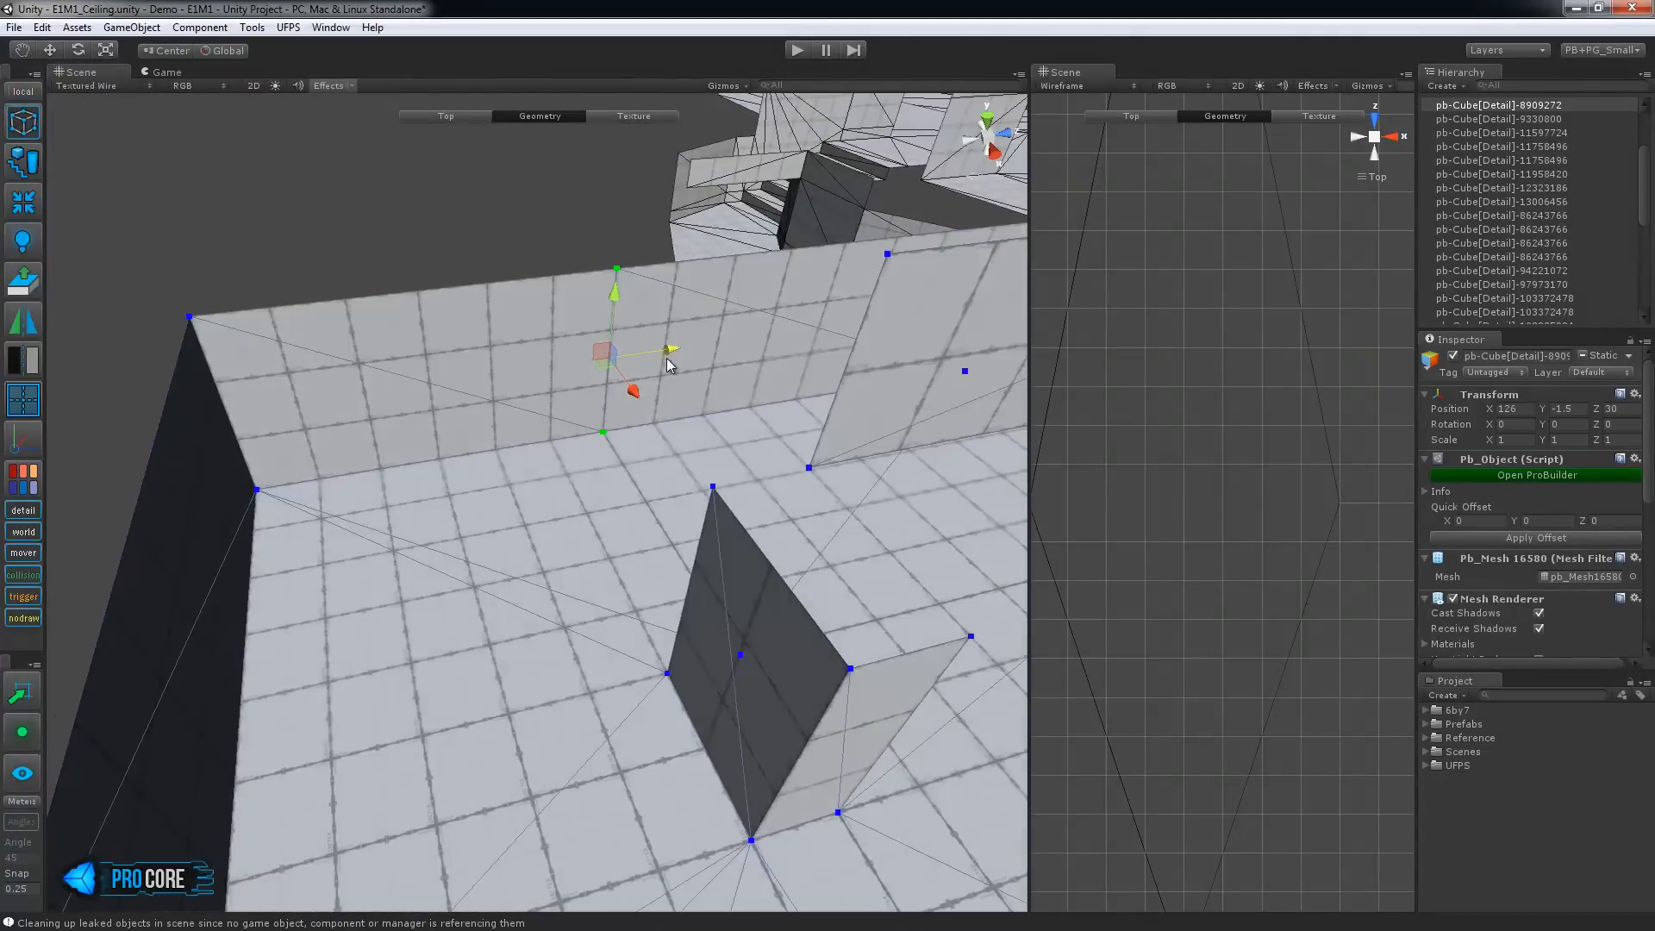
pyautogui.moveTo(671, 354); pyautogui.dragTo(346, 443)
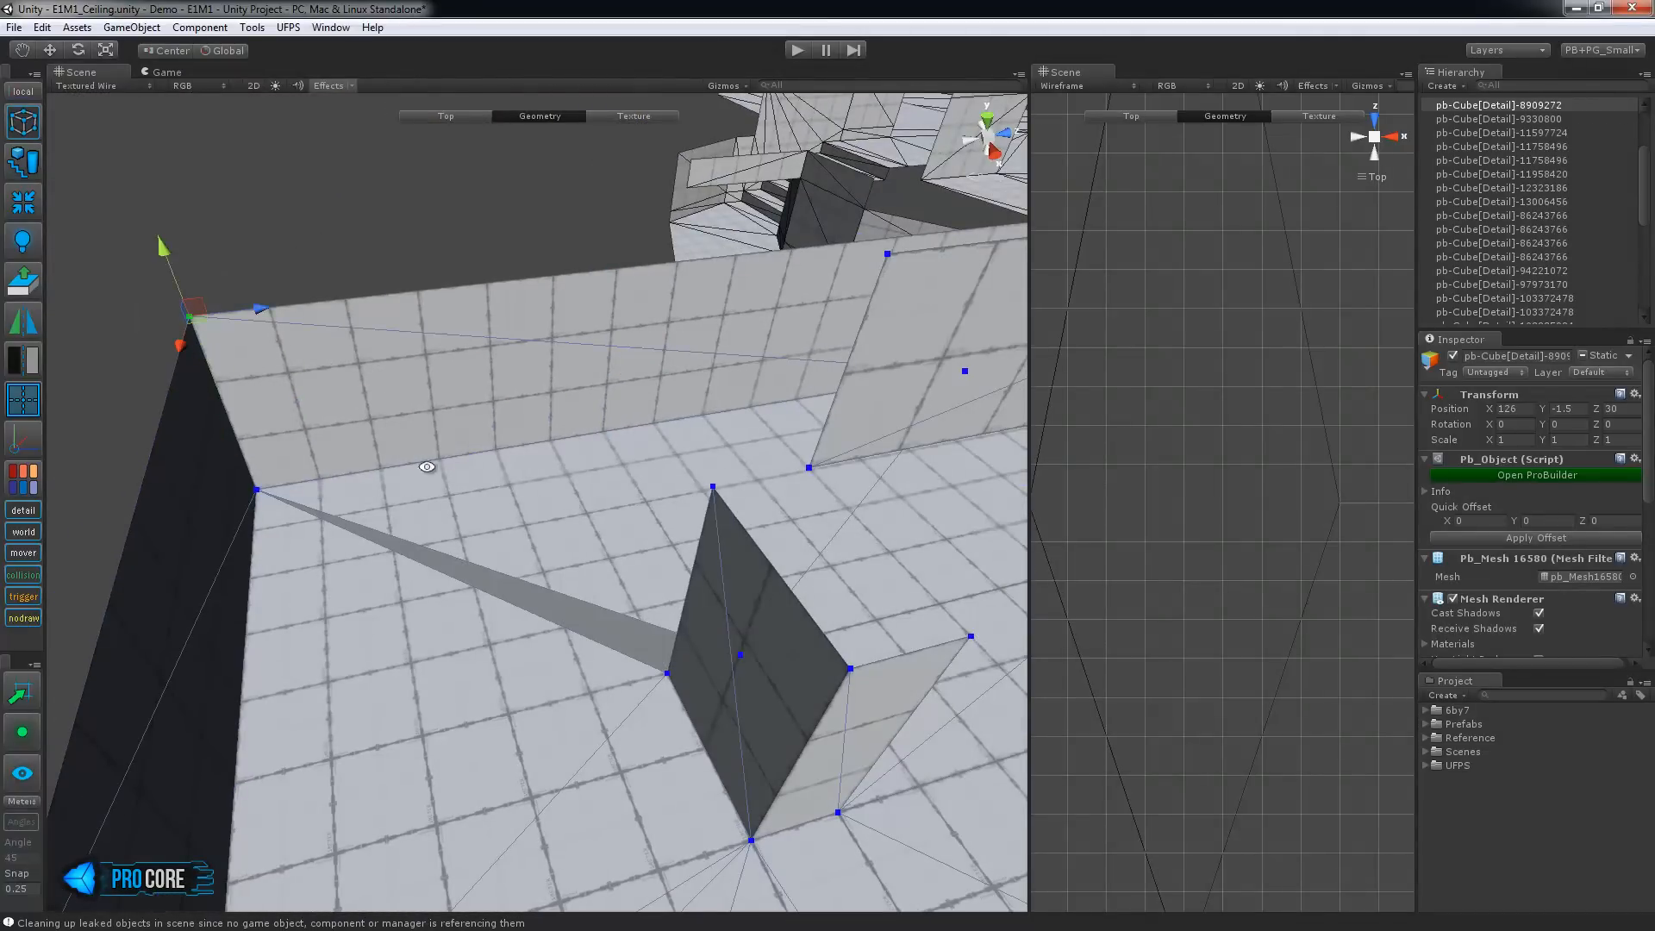
# Collapse the overlapping vertices at the bottom of the outer wall's corner
pyautogui.keyDown('alt'); pyautogui.moveTo(285, 344); pyautogui.dragTo(362, 332); pyautogui.keyUp('alt')
pyautogui.moveTo(409, 445); pyautogui.dragTo(241, 526)
pyautogui.hotkey('alt', 'c')
# Select the side wall's long top edge and the pillar's short top edge in edge mode and bridge them
pyautogui.keyDown('alt'); pyautogui.moveTo(526, 537); pyautogui.dragTo(630, 309); pyautogui.keyUp('alt')
pyautogui.press('h')
pyautogui.keyDown('alt'); pyautogui.moveTo(628, 436); pyautogui.dragTo(553, 395); pyautogui.keyUp('alt')
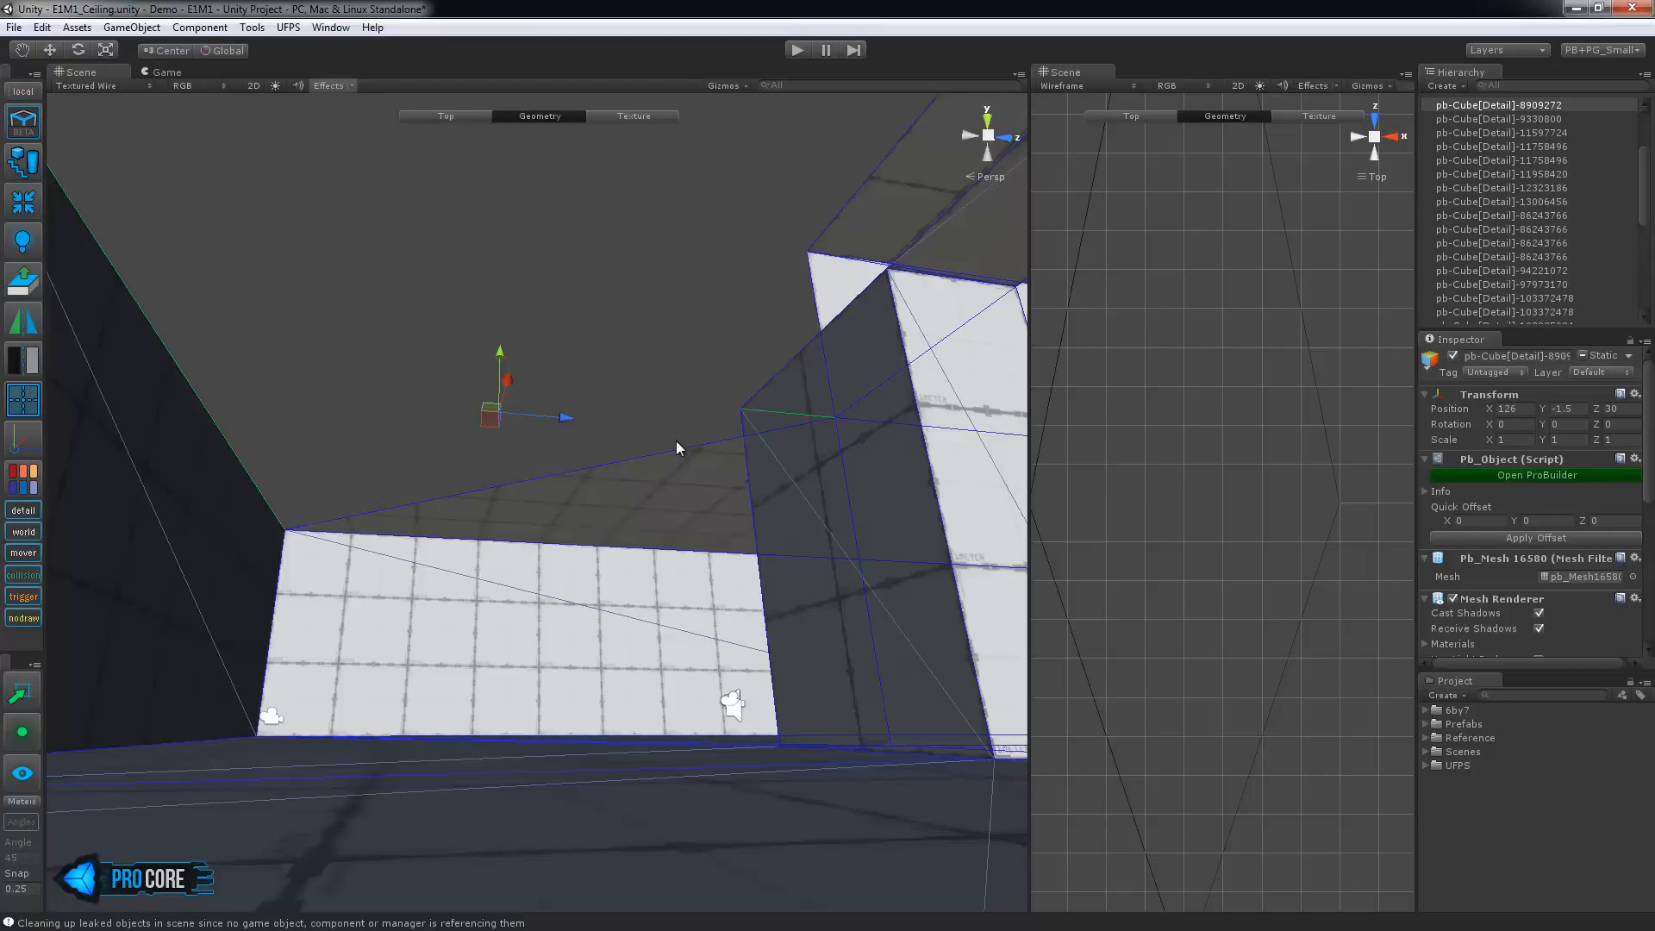
pyautogui.keyDown('alt'); pyautogui.moveTo(674, 437); pyautogui.dragTo(540, 558); pyautogui.keyUp('alt')
pyautogui.hotkey('alt', 'b')
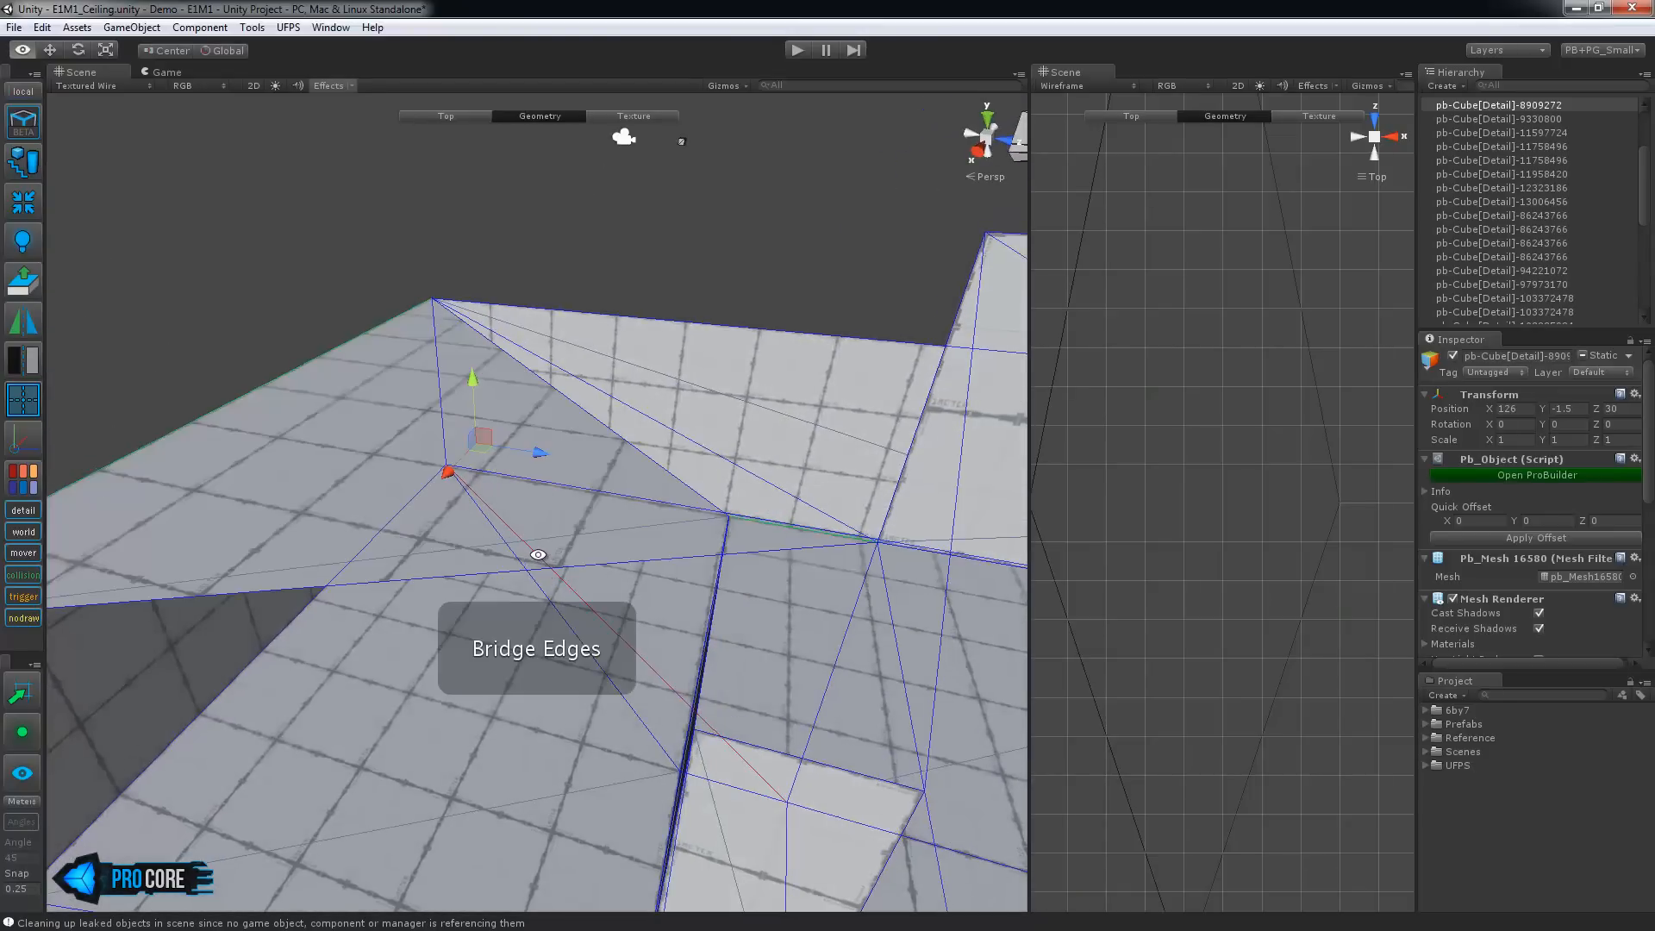
# Switch to vertex editing and connect the ceiling vertices beside the pillar
pyautogui.moveTo(736, 548); pyautogui.dragTo(742, 567, button='middle')
pyautogui.press('h')
pyautogui.press('h')
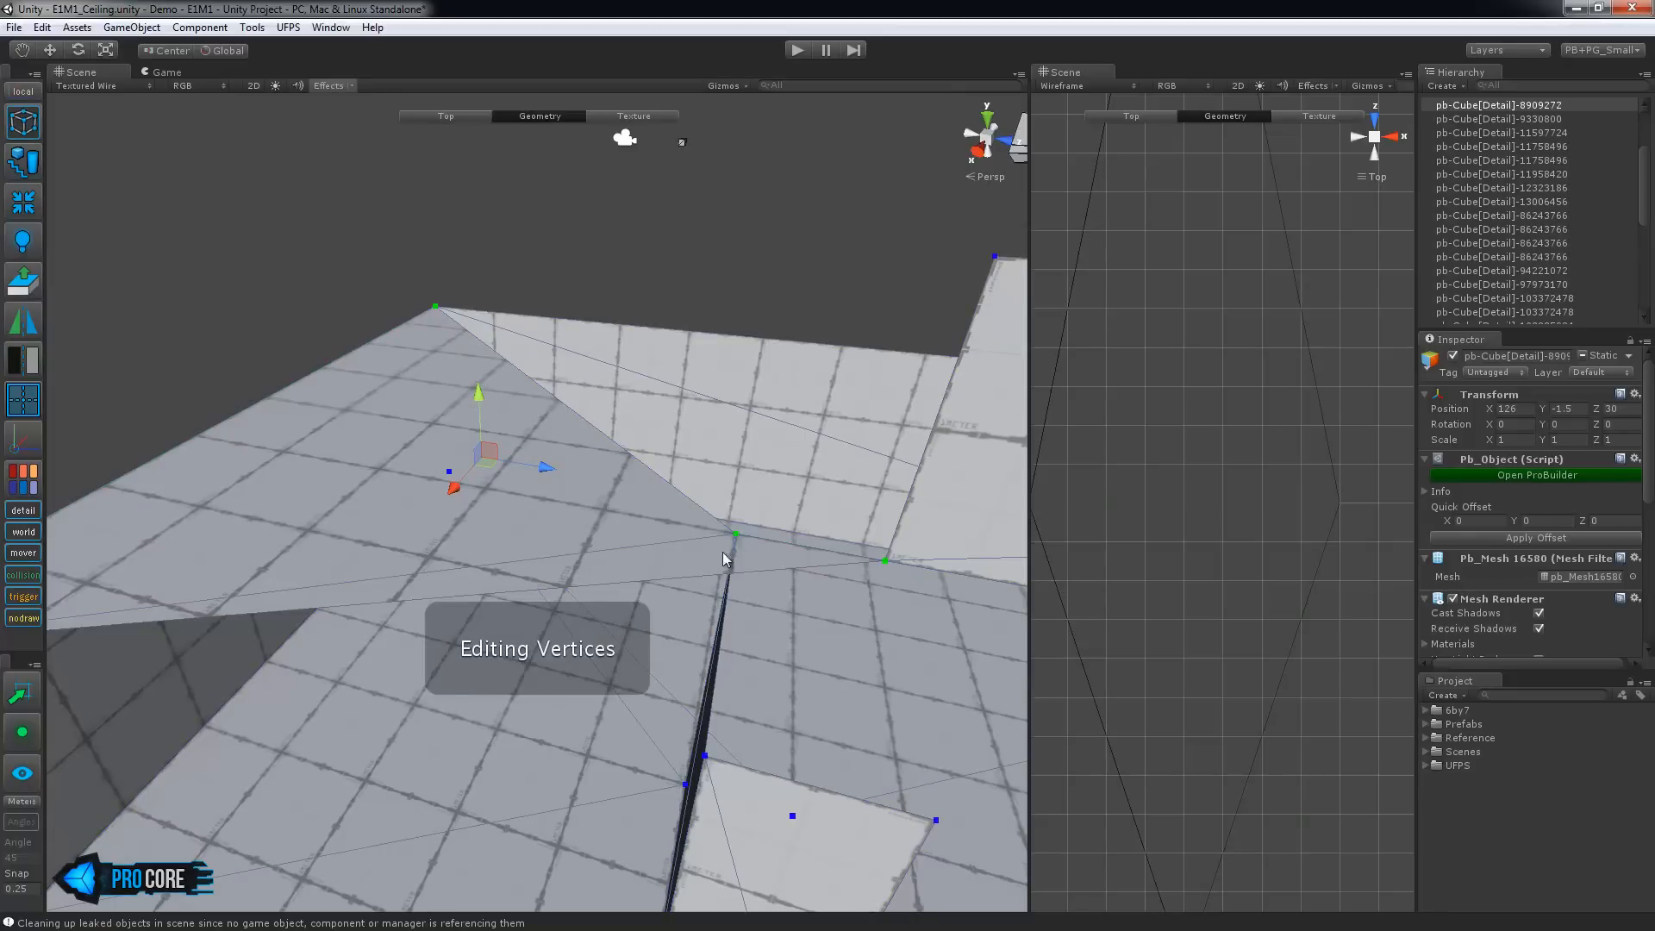
pyautogui.click(738, 547)
pyautogui.hotkey('alt', 'e')
# Select the two facing open ceiling edges on either side of the gap in edge mode and bridge them
pyautogui.keyDown('alt'); pyautogui.moveTo(412, 613); pyautogui.dragTo(684, 590); pyautogui.keyUp('alt')
pyautogui.press('h')
pyautogui.press('h')
pyautogui.keyDown('shift'); pyautogui.click(679, 424); pyautogui.keyUp('shift')
pyautogui.click(31, 366)
pyautogui.keyDown('alt'); pyautogui.moveTo(565, 483); pyautogui.dragTo(725, 584); pyautogui.keyUp('alt')
pyautogui.press('h')
pyautogui.press('h')
pyautogui.click(683, 452)
pyautogui.keyDown('alt'); pyautogui.moveTo(683, 452); pyautogui.dragTo(385, 524); pyautogui.keyUp('alt')
pyautogui.moveTo(507, 324); pyautogui.dragTo(608, 581, button='right')
pyautogui.press('h')
pyautogui.press('h')
pyautogui.moveTo(485, 551); pyautogui.dragTo(731, 546, button='right')
pyautogui.keyDown('shift'); pyautogui.click(843, 612); pyautogui.keyUp('shift')
pyautogui.hotkey('alt', 'b')
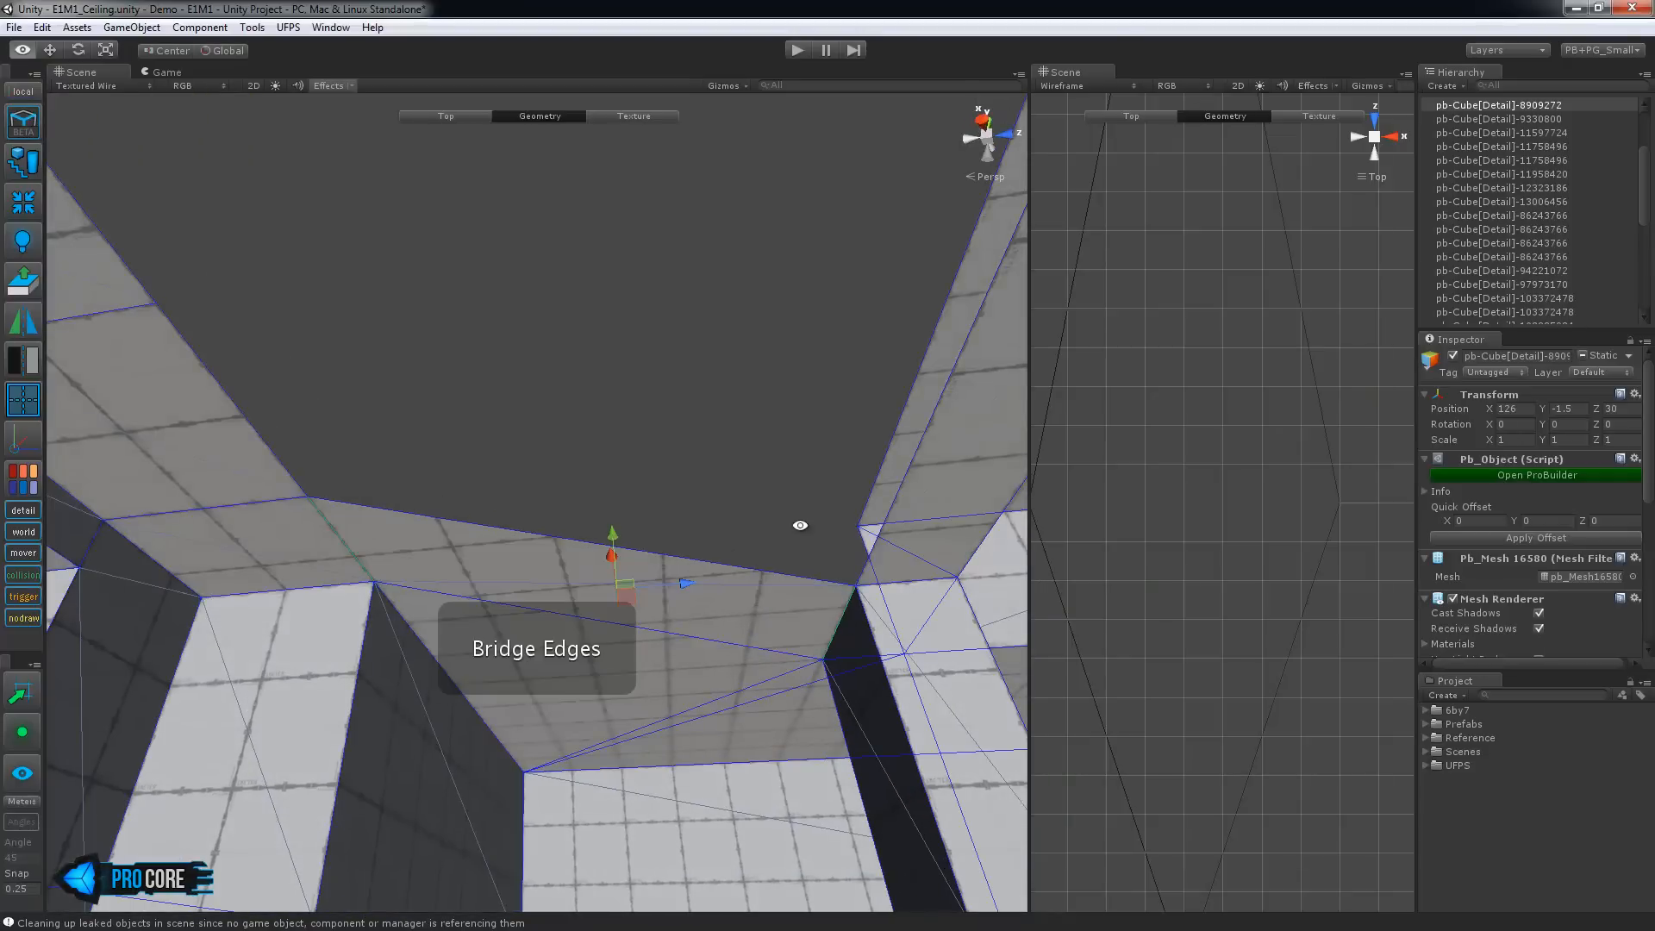
# Bridge the remaining pairs of facing open ceiling edges on either side of the gap
pyautogui.moveTo(262, 441); pyautogui.dragTo(698, 444, button='right')
pyautogui.keyDown('shift'); pyautogui.click(851, 560); pyautogui.keyUp('shift')
pyautogui.hotkey('alt', 'b')
pyautogui.keyDown('alt'); pyautogui.moveTo(609, 675); pyautogui.dragTo(857, 529); pyautogui.keyUp('alt')
pyautogui.click(857, 529)
pyautogui.keyDown('shift'); pyautogui.click(214, 654); pyautogui.keyUp('shift')
pyautogui.hotkey('alt', 'b')
# Switch to vertex editing and collapse the overlapping vertices at the ceiling's first unmerged corner
pyautogui.keyDown('alt'); pyautogui.moveTo(595, 625); pyautogui.dragTo(720, 660); pyautogui.keyUp('alt')
pyautogui.moveTo(720, 660); pyautogui.dragTo(670, 643, button='middle')
pyautogui.press('h')
pyautogui.press('h')
pyautogui.click(742, 391)
pyautogui.keyDown('alt'); pyautogui.moveTo(756, 484); pyautogui.dragTo(643, 481); pyautogui.keyUp('alt')
pyautogui.moveTo(534, 531); pyautogui.dragTo(547, 483)
pyautogui.hotkey('alt', 'c')
# Collapse the overlapping vertices at the other wall and ceiling corners around the doorway
pyautogui.click(769, 530)
pyautogui.moveTo(712, 556); pyautogui.dragTo(605, 438)
pyautogui.hotkey('alt', 'c')
pyautogui.keyDown('alt'); pyautogui.moveTo(739, 587); pyautogui.dragTo(609, 532); pyautogui.keyUp('alt')
pyautogui.hotkey('alt', 'c')
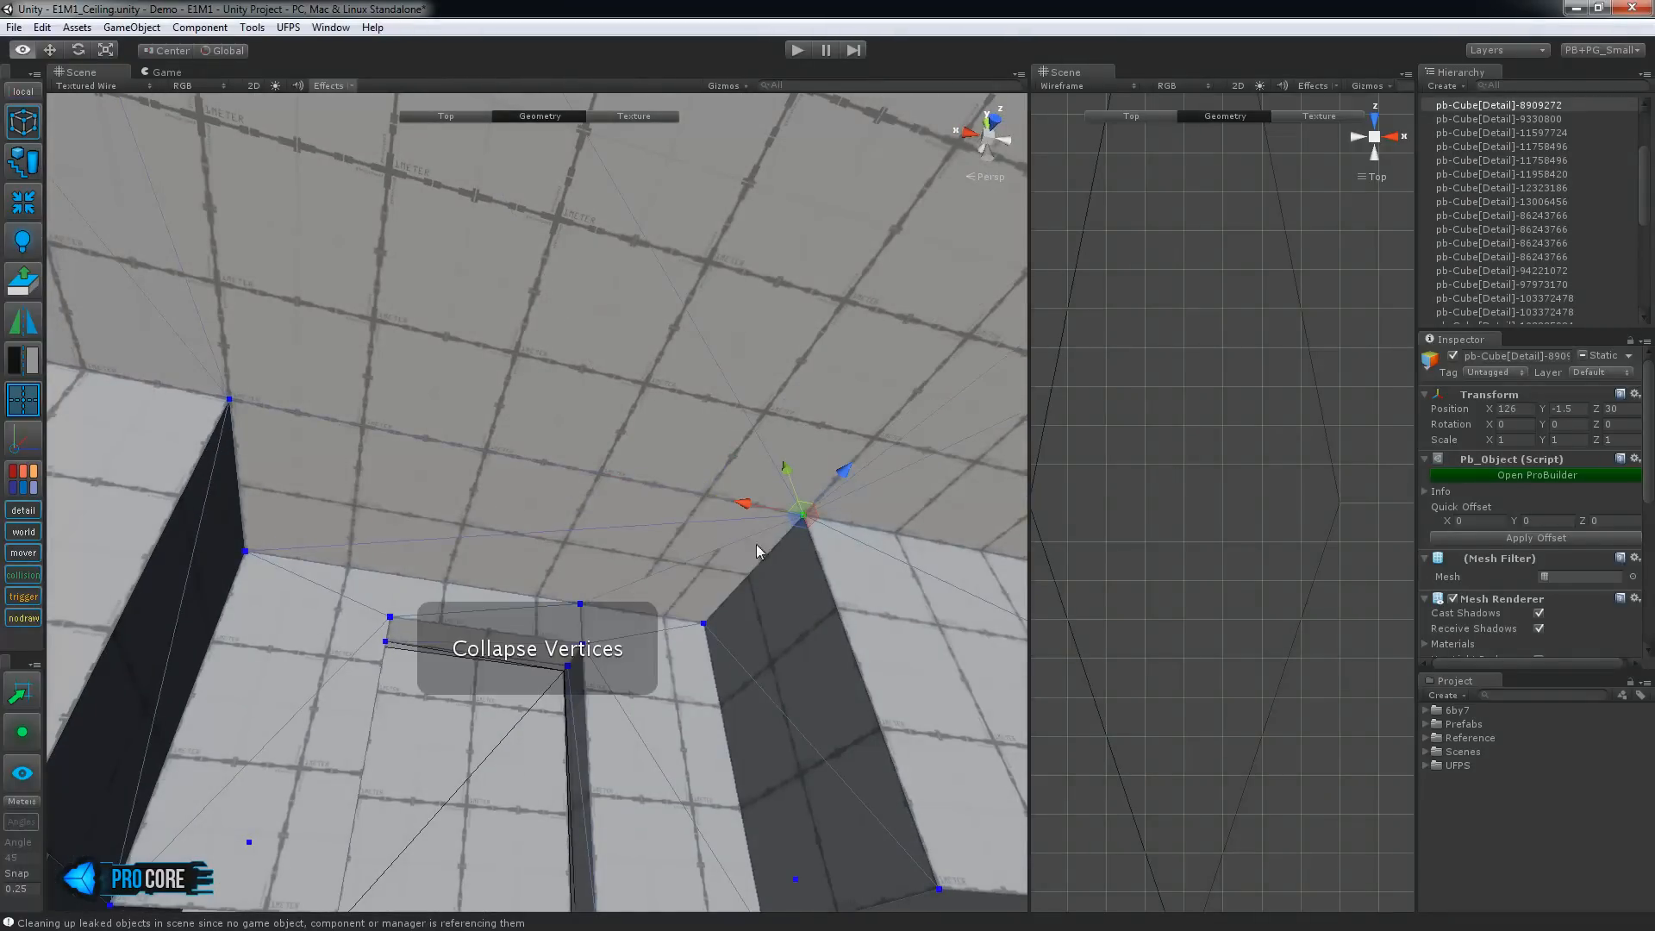
pyautogui.keyDown('alt'); pyautogui.moveTo(644, 622); pyautogui.dragTo(1154, 519); pyautogui.keyUp('alt')
pyautogui.hotkey('alt', 'c')
# Select the adjoining room beyond the doorway and collapse the overlapping vertices of its doorway wall
pyautogui.moveTo(638, 448); pyautogui.dragTo(379, 404, button='middle')
pyautogui.keyDown('alt'); pyautogui.moveTo(379, 410); pyautogui.dragTo(443, 479); pyautogui.keyUp('alt')
pyautogui.scroll(-5, 443, 479)
pyautogui.keyDown('alt'); pyautogui.moveTo(514, 545); pyautogui.dragTo(629, 478); pyautogui.keyUp('alt')
pyautogui.click(587, 478)
pyautogui.press('f')
pyautogui.click(786, 471)
pyautogui.press('f')
pyautogui.keyDown('alt'); pyautogui.moveTo(362, 508); pyautogui.dragTo(626, 504); pyautogui.keyUp('alt')
pyautogui.hotkey('alt', 'c')
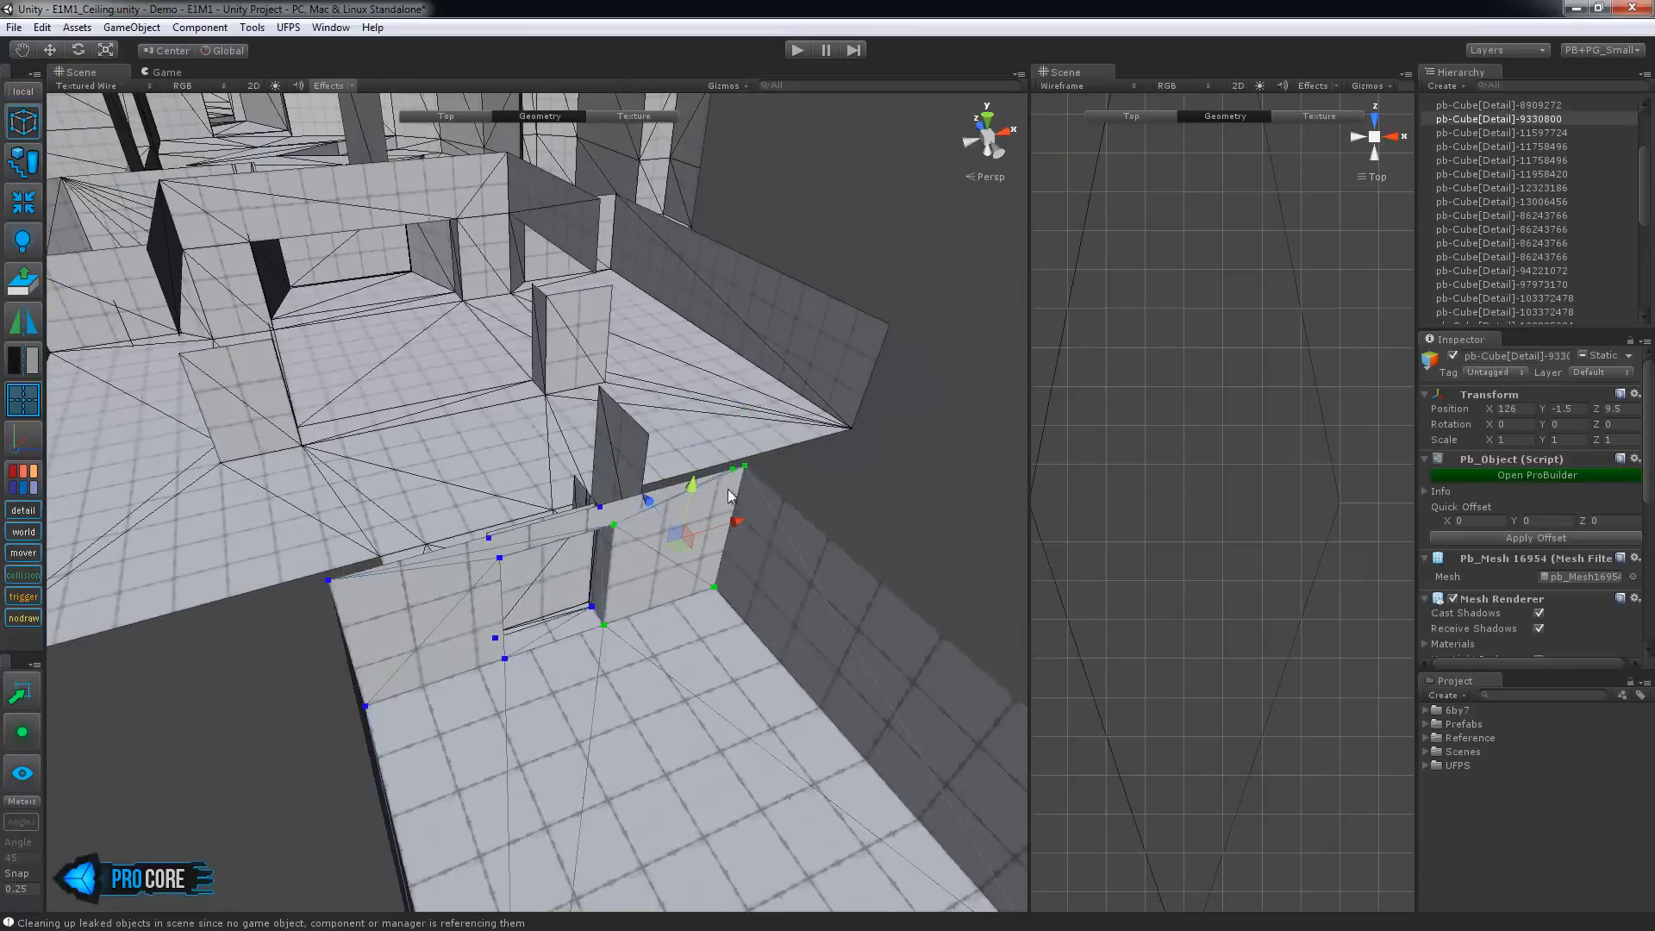
# Bridge the top edges of the adjoining room's facing walls into a ceiling and leave geometry editing
pyautogui.scroll(3, 815, 472)
pyautogui.scroll(-3, 770, 469)
pyautogui.keyDown('alt'); pyautogui.moveTo(770, 470); pyautogui.dragTo(679, 493); pyautogui.keyUp('alt')
pyautogui.press('h')
pyautogui.click(783, 486)
pyautogui.keyDown('alt'); pyautogui.moveTo(784, 485); pyautogui.dragTo(533, 585); pyautogui.keyUp('alt')
pyautogui.keyDown('shift'); pyautogui.click(243, 434); pyautogui.keyUp('shift')
pyautogui.hotkey('alt', 'b')
pyautogui.keyDown('alt'); pyautogui.moveTo(362, 569); pyautogui.dragTo(560, 432); pyautogui.keyUp('alt')
pyautogui.scroll(4, 542, 463)
pyautogui.press('Escape')
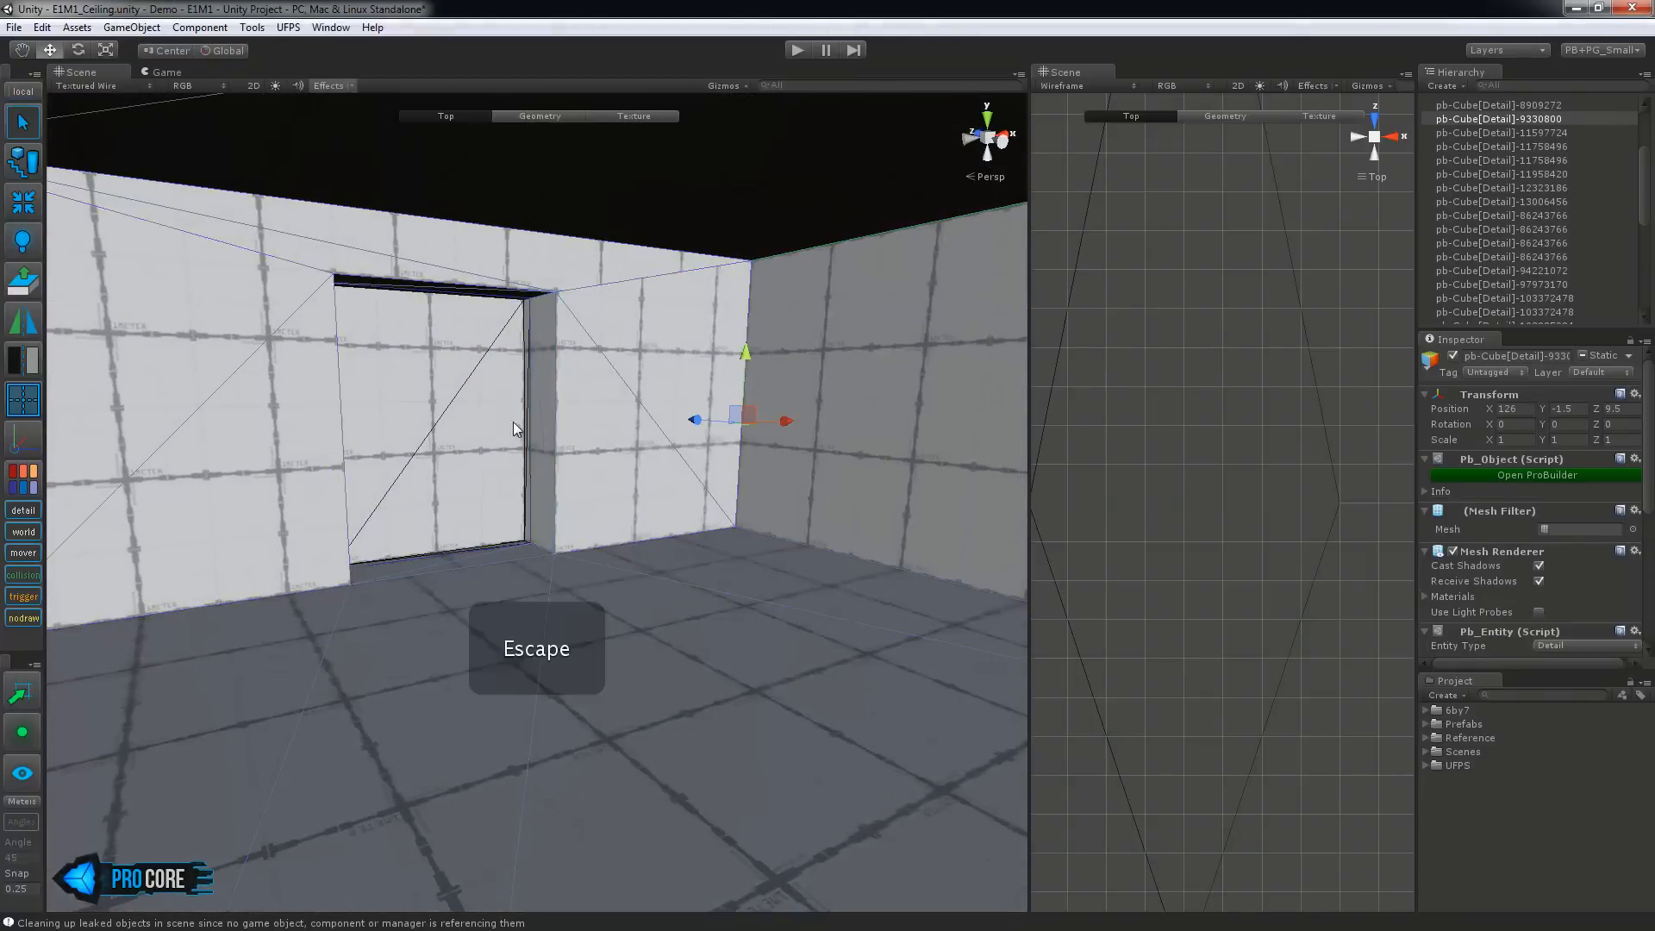
# Enter geometry editing on the curved outer corridor and bridge the first pair of facing wall top edges
pyautogui.keyDown('alt'); pyautogui.moveTo(379, 457); pyautogui.dragTo(827, 509); pyautogui.keyUp('alt')
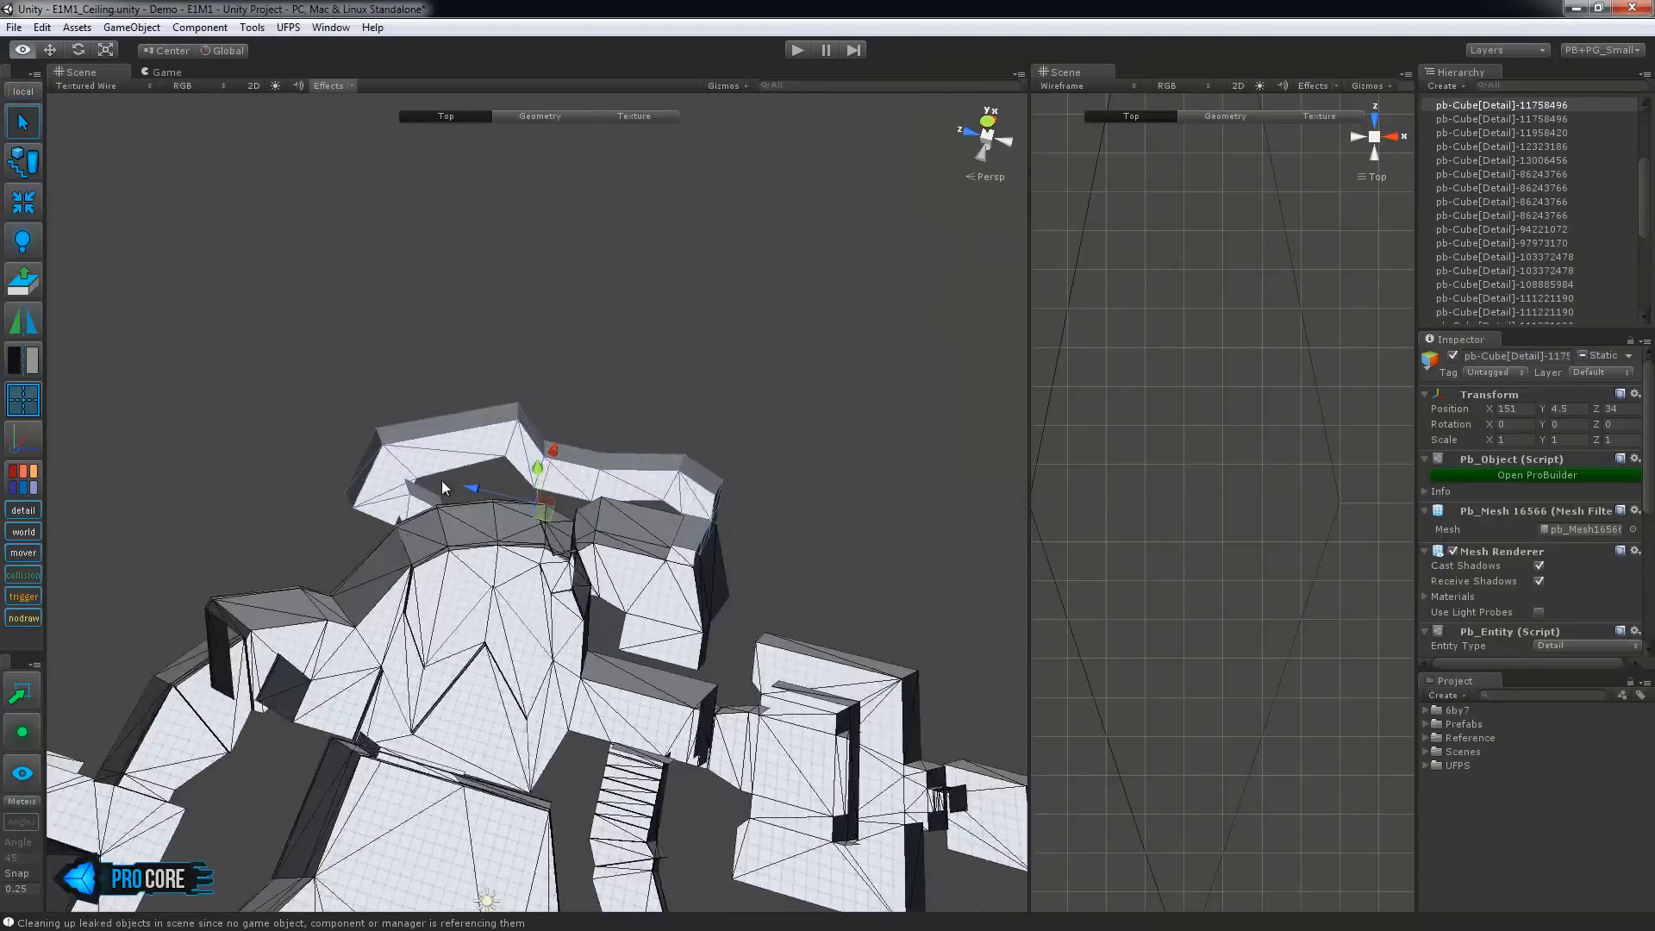
pyautogui.moveTo(827, 508); pyautogui.dragTo(588, 555, button='middle')
pyautogui.scroll(4, 588, 555)
pyautogui.press('g')
pyautogui.moveTo(464, 495); pyautogui.dragTo(648, 507, button='middle')
pyautogui.press('h')
pyautogui.click(680, 451)
pyautogui.keyDown('alt'); pyautogui.moveTo(684, 551); pyautogui.dragTo(643, 551); pyautogui.keyUp('alt')
pyautogui.keyDown('shift'); pyautogui.click(634, 489); pyautogui.keyUp('shift')
pyautogui.scroll(3, 696, 493)
pyautogui.hotkey('alt', 'b')
# Bridge the short outer wall top edge at the corridor's end to the facing inner wall top edge
pyautogui.press('h')
pyautogui.moveTo(599, 549); pyautogui.dragTo(586, 366, button='middle')
pyautogui.press('h')
pyautogui.click(637, 335)
pyautogui.keyDown('alt'); pyautogui.moveTo(638, 348); pyautogui.dragTo(628, 549); pyautogui.keyUp('alt')
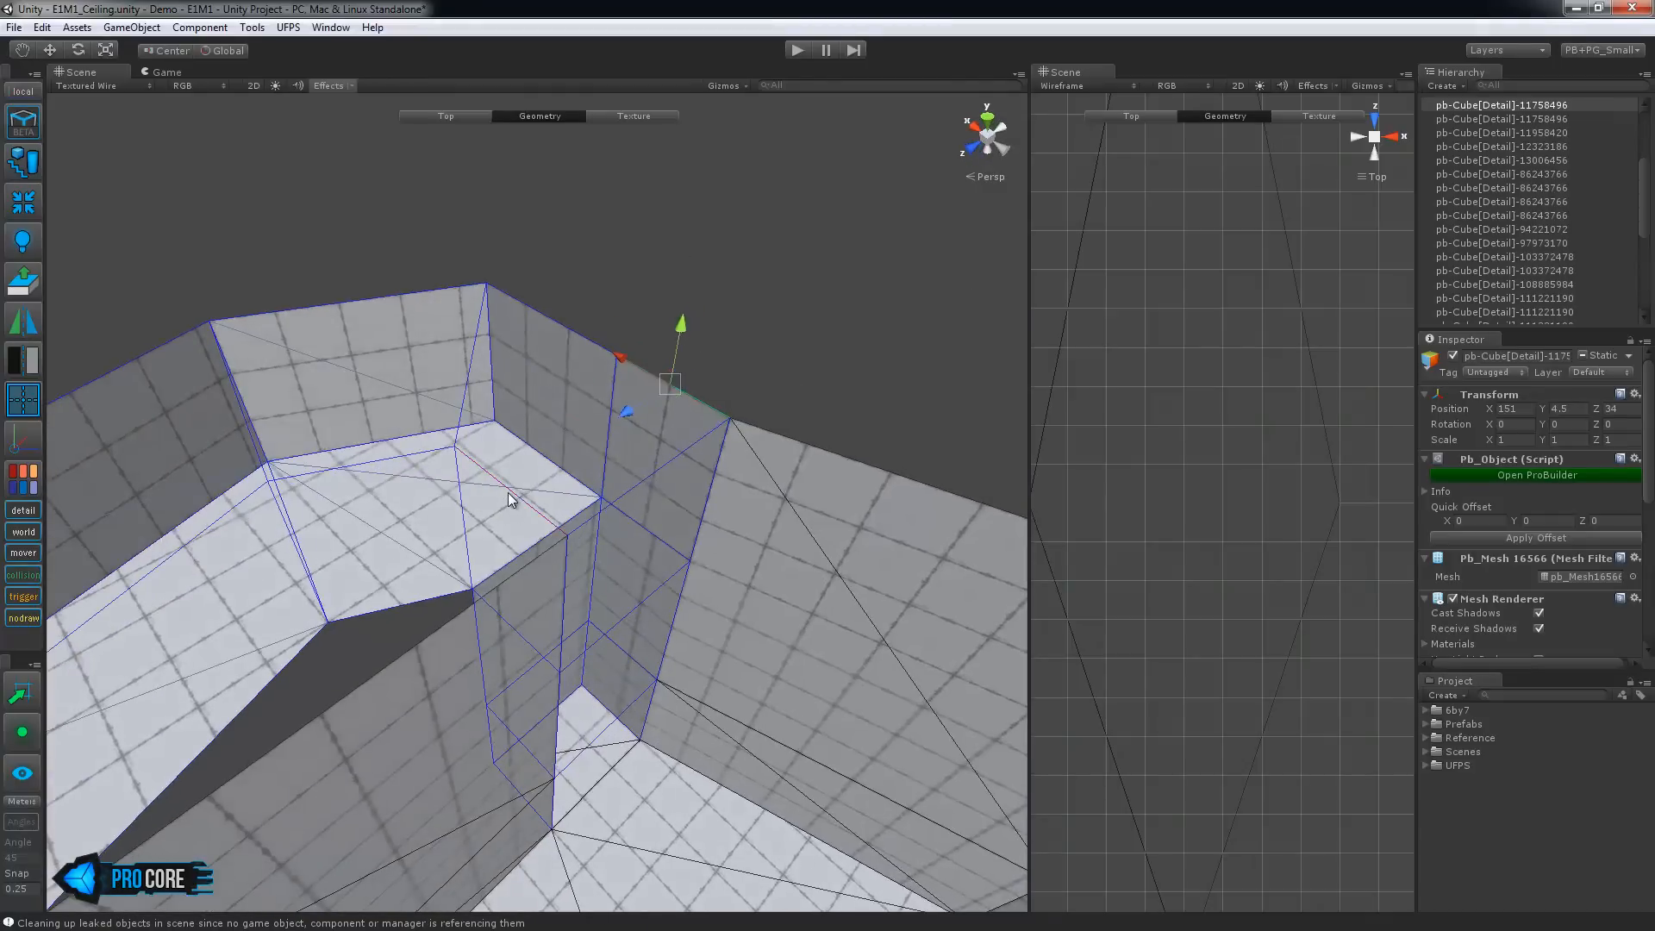
pyautogui.hotkey('alt', 'b')
# Bridge the outer and inner wall top edges of the corridor's next straight section
pyautogui.moveTo(597, 349); pyautogui.dragTo(627, 443, button='middle')
pyautogui.click(576, 485)
pyautogui.keyDown('alt'); pyautogui.moveTo(759, 409); pyautogui.dragTo(602, 488); pyautogui.keyUp('alt')
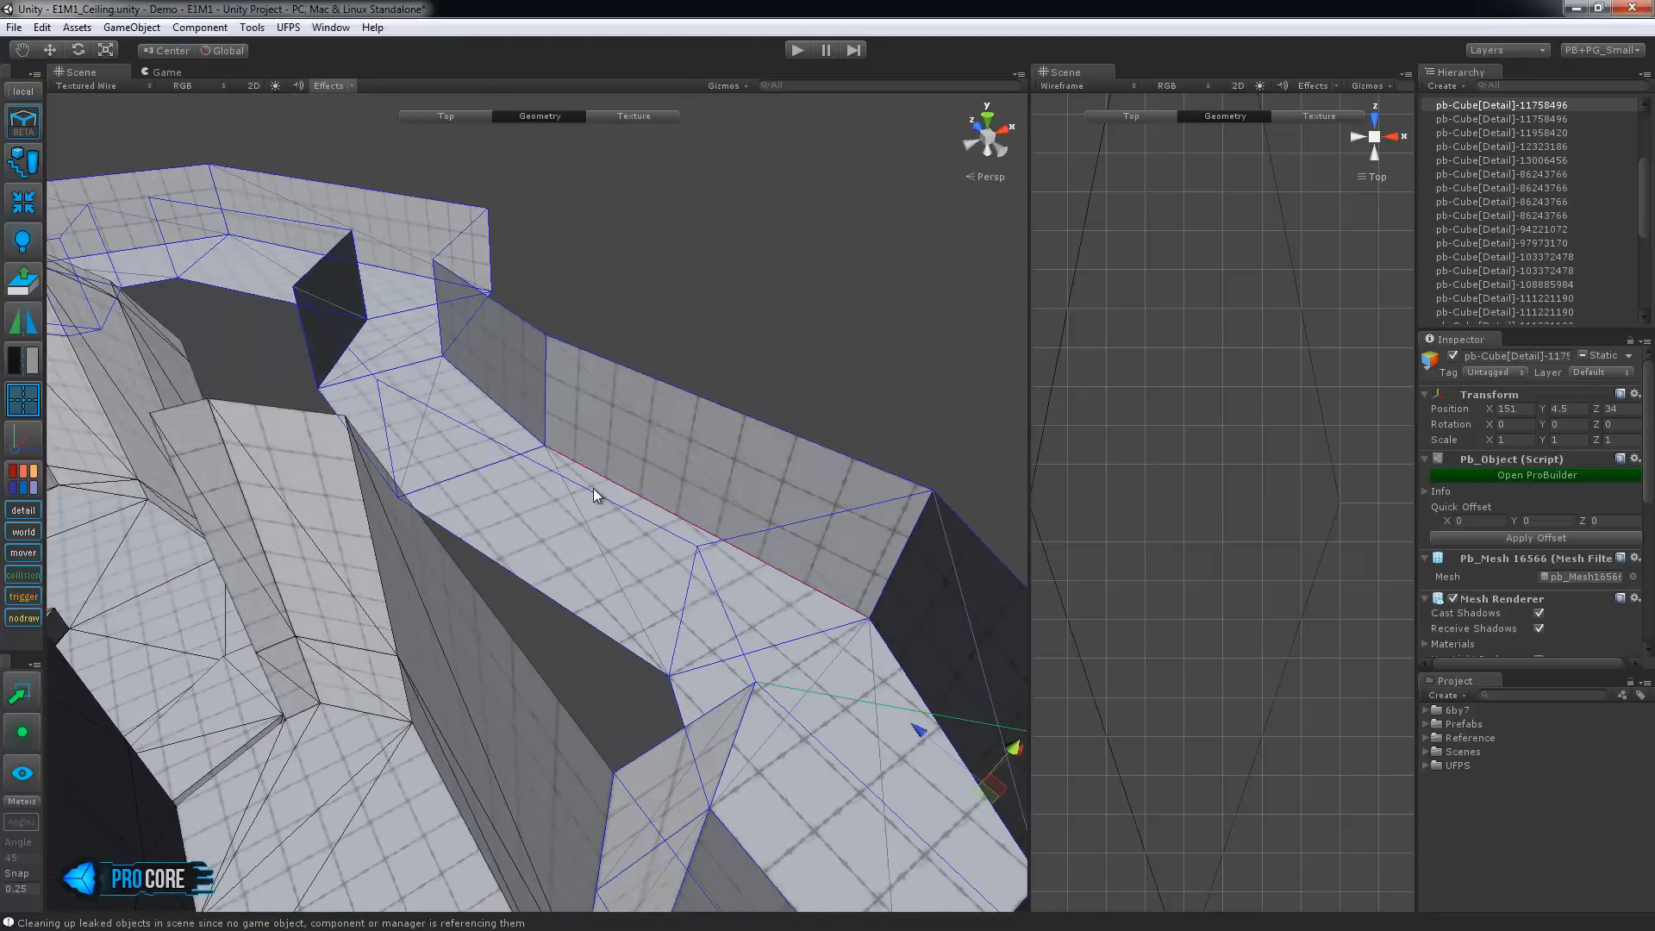
pyautogui.hotkey('alt', 'b')
# Bridge the outer wall top edges to the inner ones, section by section, along the corridor's middle bends
pyautogui.keyDown('alt'); pyautogui.moveTo(466, 458); pyautogui.dragTo(560, 509); pyautogui.keyUp('alt')
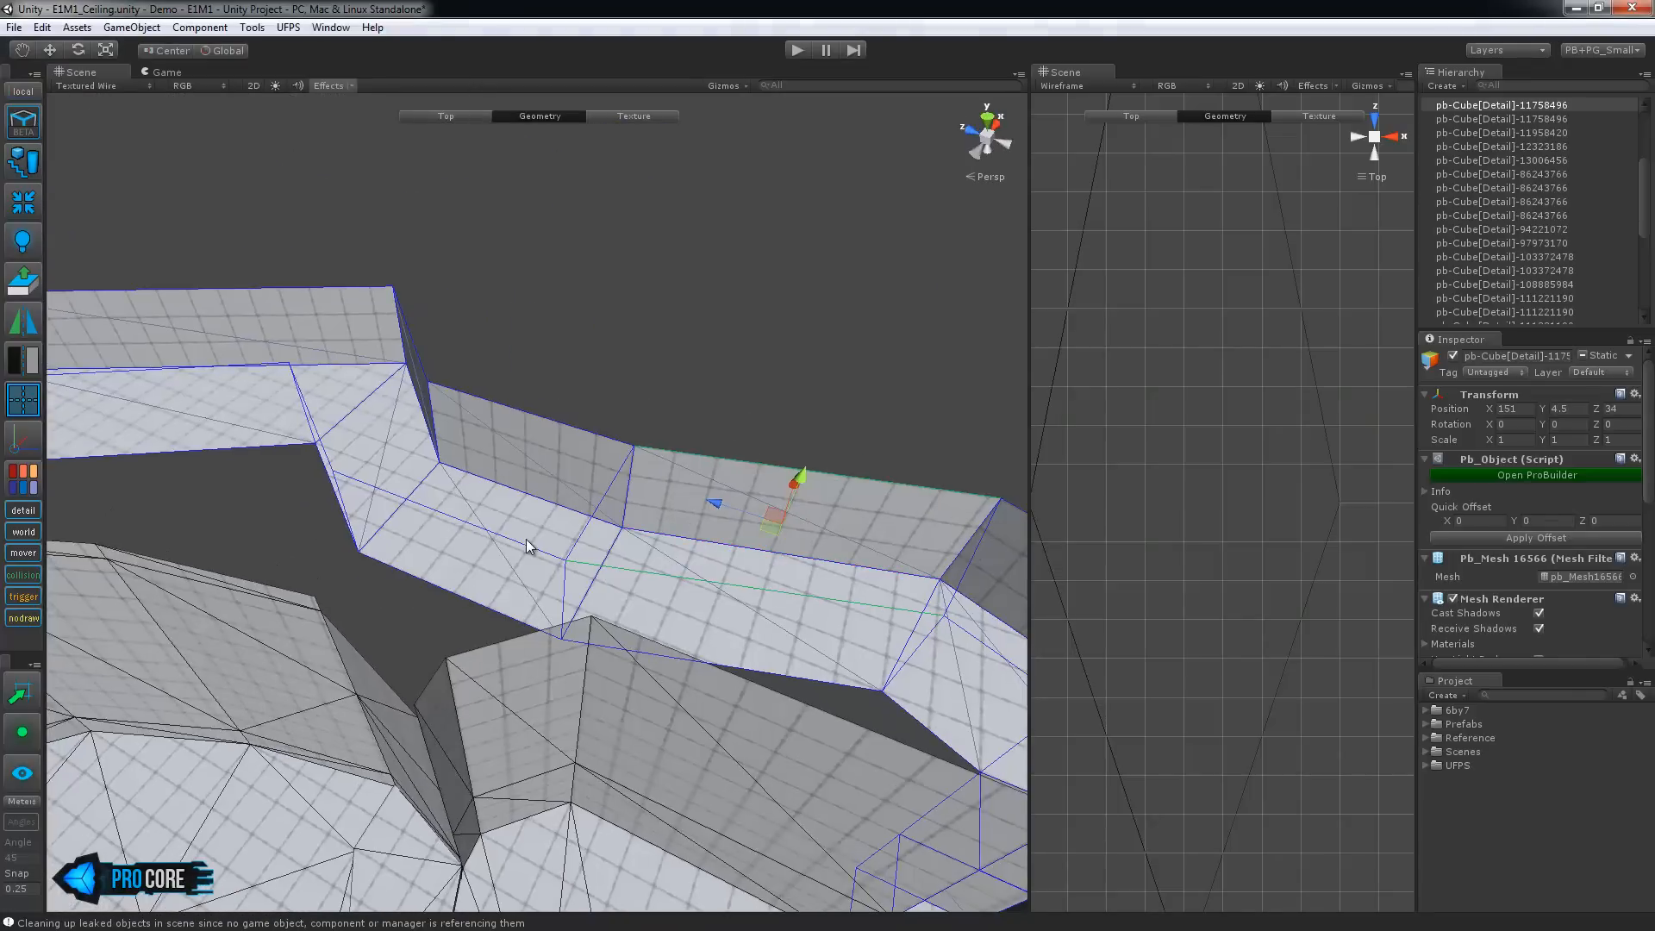
pyautogui.click(527, 536)
pyautogui.moveTo(603, 465); pyautogui.dragTo(690, 500, button='middle')
pyautogui.click(628, 574)
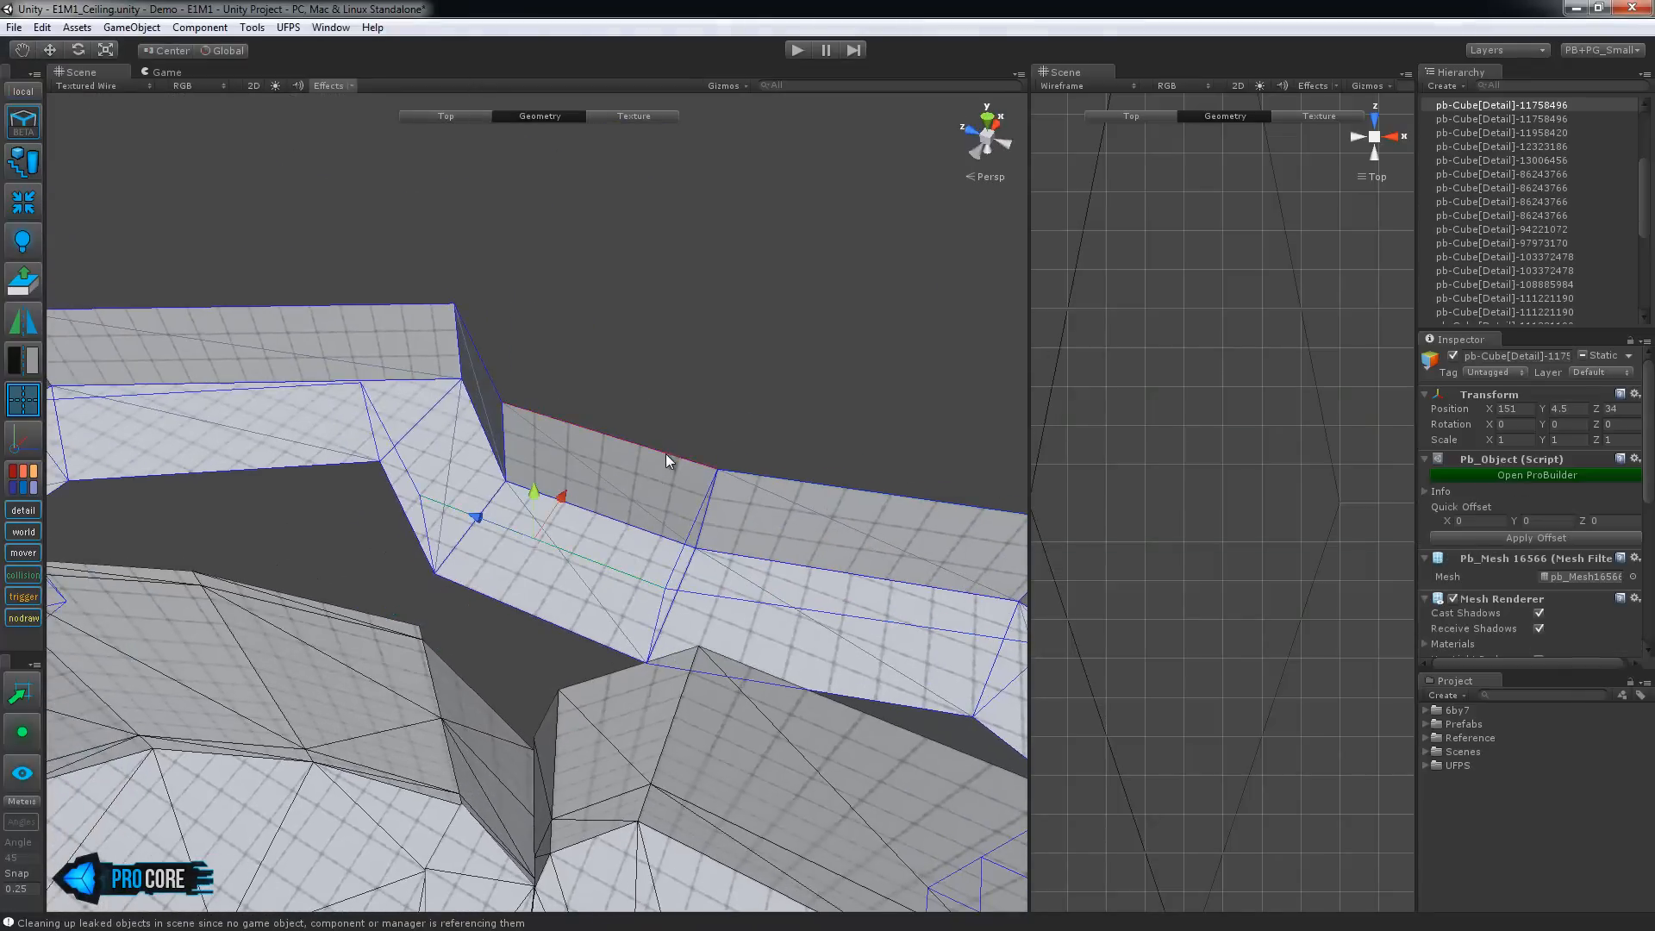
pyautogui.keyDown('alt'); pyautogui.moveTo(764, 414); pyautogui.dragTo(487, 513); pyautogui.keyUp('alt')
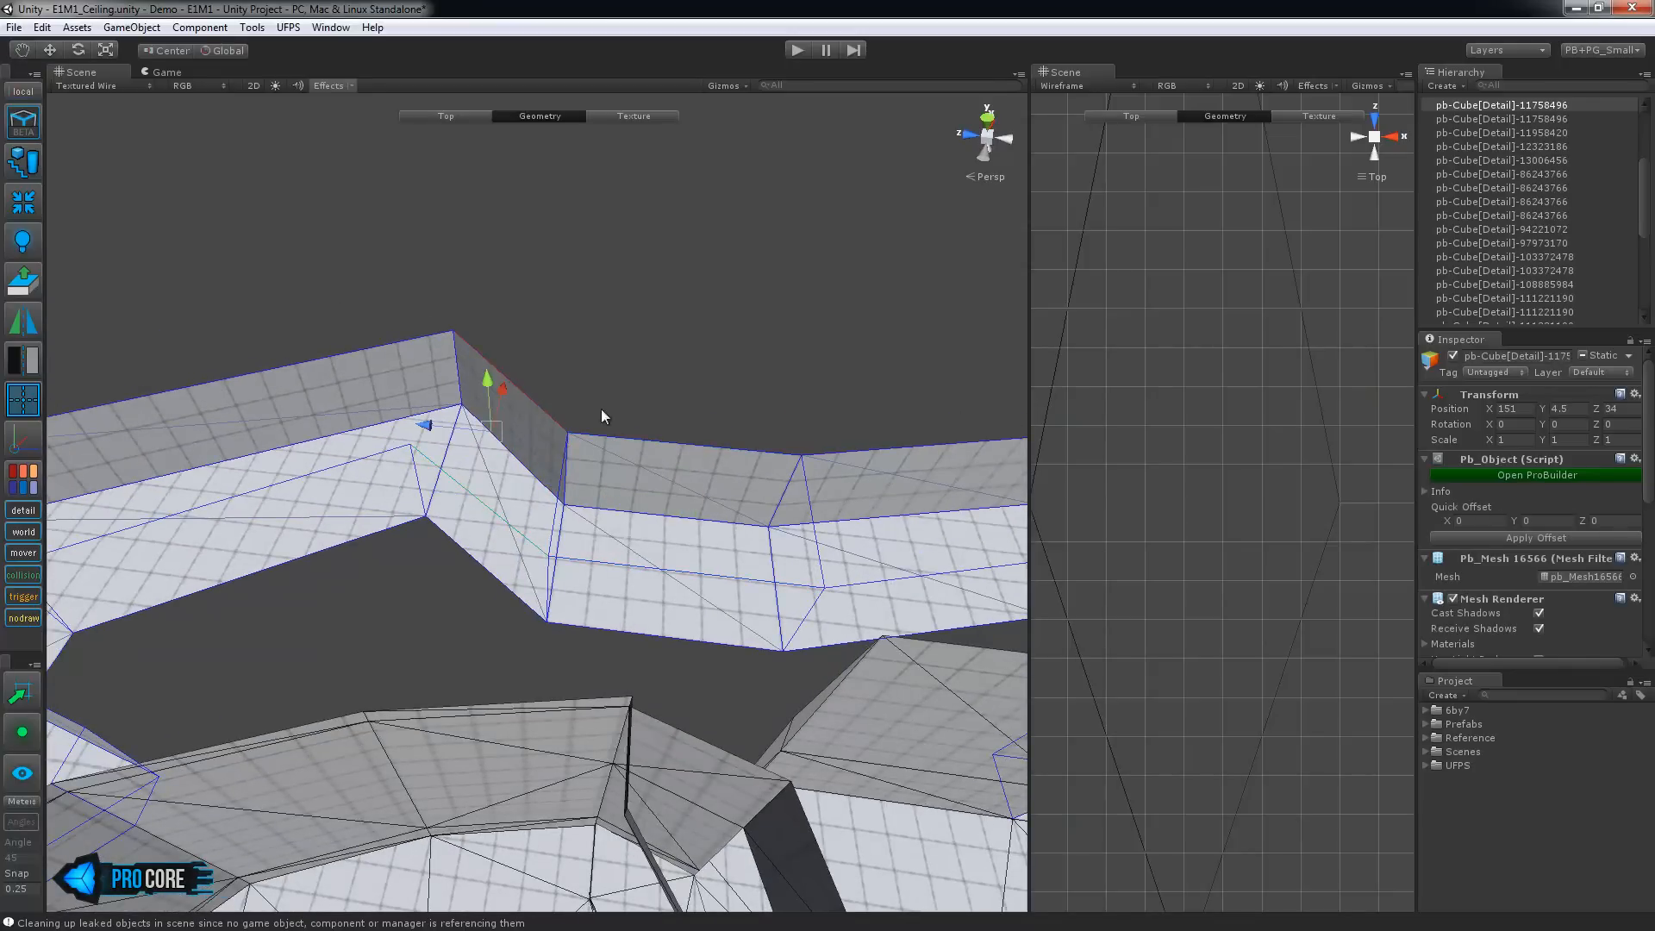
pyautogui.keyDown('shift'); pyautogui.click(351, 359); pyautogui.keyUp('shift')
pyautogui.moveTo(352, 360); pyautogui.dragTo(712, 297, button='middle')
pyautogui.hotkey('alt', 'b')
# Bridge the facing wall top edges around the corner at the corridor's other end
pyautogui.keyDown('alt'); pyautogui.moveTo(610, 500); pyautogui.dragTo(948, 516); pyautogui.keyUp('alt')
pyautogui.click(508, 638)
pyautogui.keyDown('alt'); pyautogui.moveTo(507, 638); pyautogui.dragTo(424, 642); pyautogui.keyUp('alt')
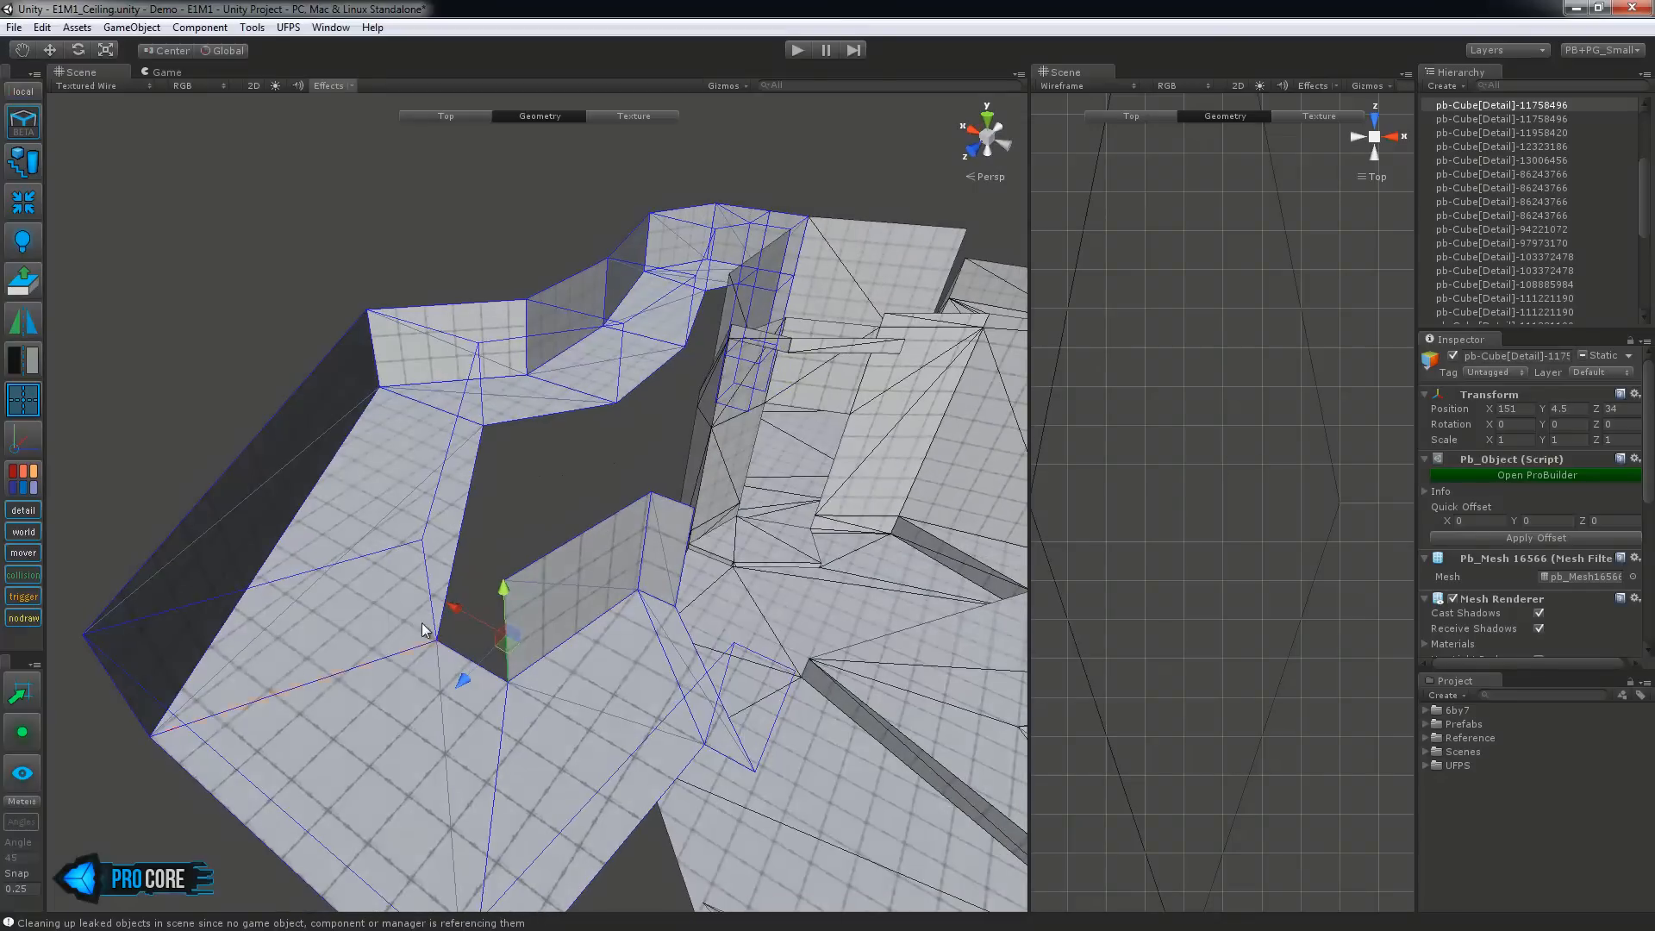
pyautogui.hotkey('alt', 'b')
pyautogui.keyDown('alt'); pyautogui.moveTo(441, 709); pyautogui.dragTo(510, 438); pyautogui.keyUp('alt')
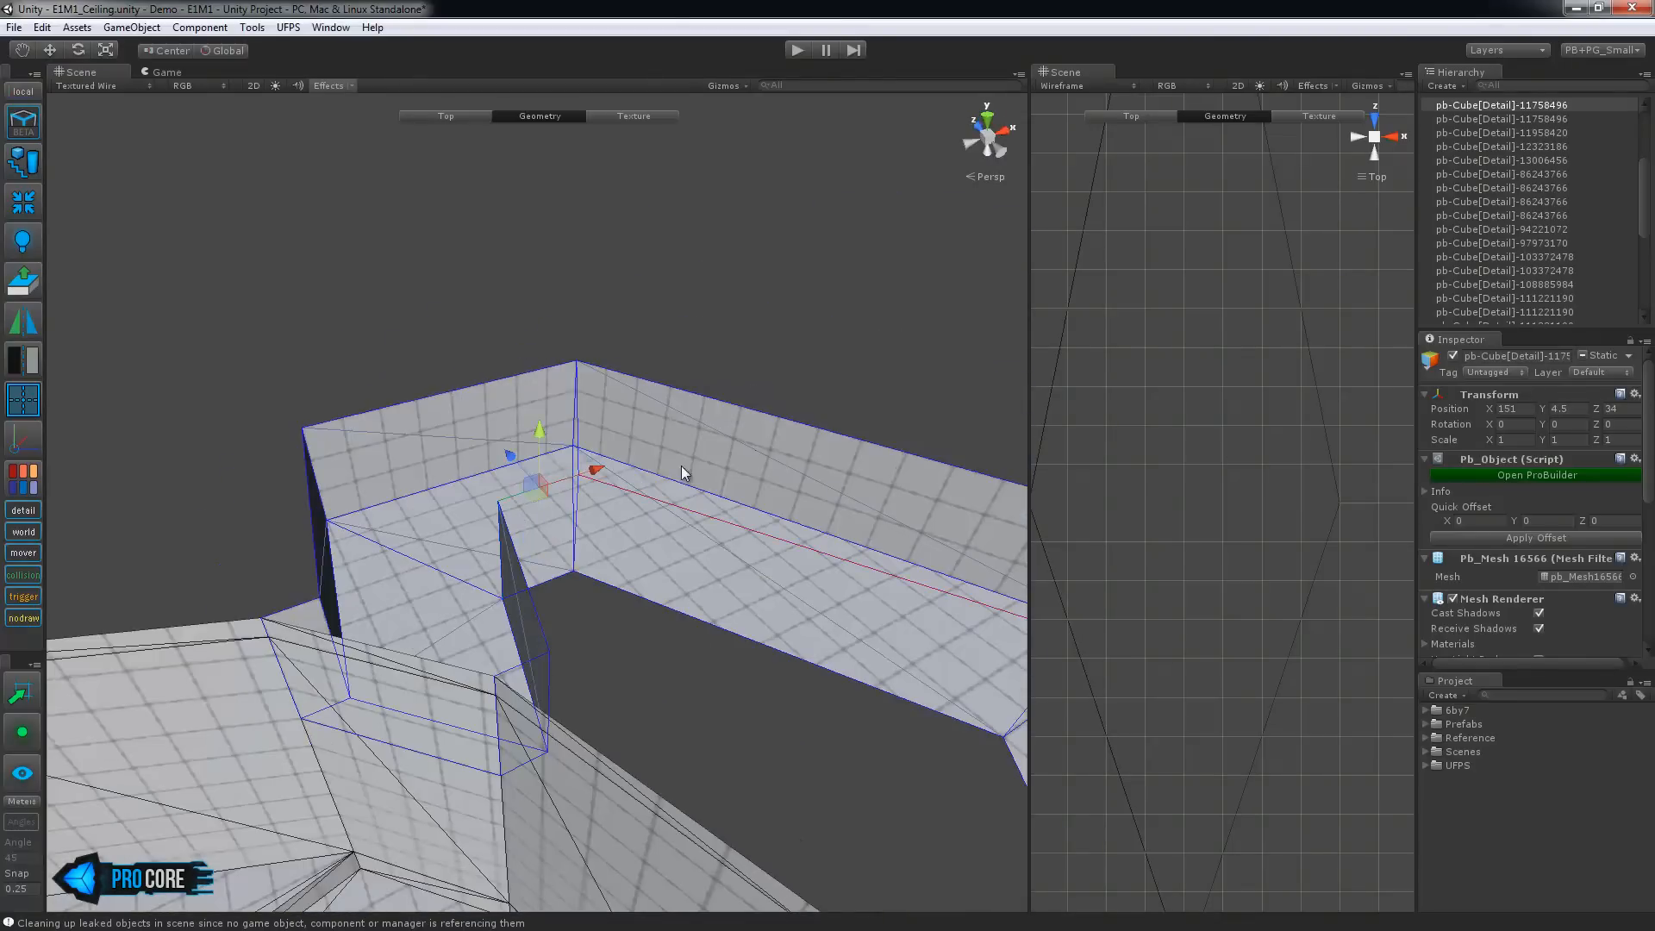
pyautogui.hotkey('alt', 'b')
# Bridge the last open pair of wall top edges to complete the curved corridor's ceiling
pyautogui.keyDown('alt'); pyautogui.moveTo(641, 433); pyautogui.dragTo(505, 493); pyautogui.keyUp('alt')
pyautogui.keyDown('alt'); pyautogui.moveTo(654, 589); pyautogui.dragTo(473, 414); pyautogui.keyUp('alt')
pyautogui.keyDown('alt'); pyautogui.moveTo(698, 385); pyautogui.dragTo(471, 612); pyautogui.keyUp('alt')
pyautogui.hotkey('alt', 'b')
pyautogui.keyDown('alt'); pyautogui.moveTo(687, 557); pyautogui.dragTo(601, 636); pyautogui.keyUp('alt')
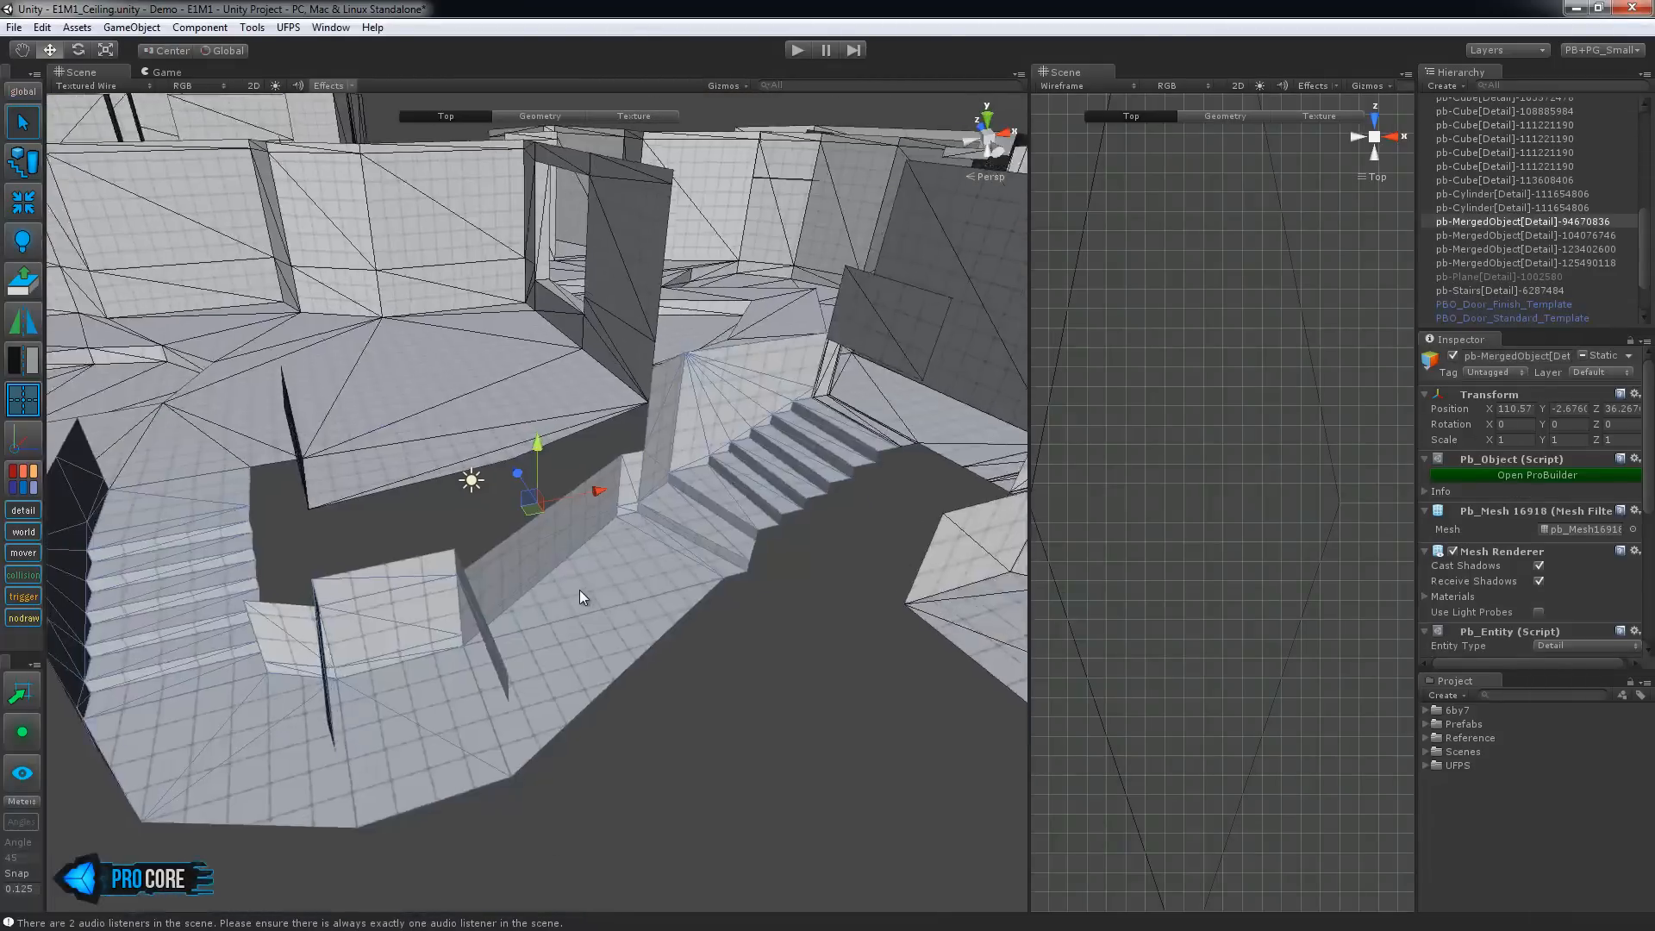
# Enter geometry editing on the merged stair area and bridge its first pair of facing wall top edges
pyautogui.press('g')
pyautogui.keyDown('alt'); pyautogui.moveTo(593, 577); pyautogui.dragTo(633, 502); pyautogui.keyUp('alt')
pyautogui.keyDown('alt'); pyautogui.moveTo(625, 435); pyautogui.dragTo(639, 520); pyautogui.keyUp('alt')
pyautogui.hotkey('alt', 'b')
# Bridge the short wall top edge beside the stairs to the edge on the facing wall
pyautogui.keyDown('alt'); pyautogui.moveTo(813, 488); pyautogui.dragTo(543, 511); pyautogui.keyUp('alt')
pyautogui.keyDown('alt'); pyautogui.moveTo(619, 562); pyautogui.dragTo(462, 474); pyautogui.keyUp('alt')
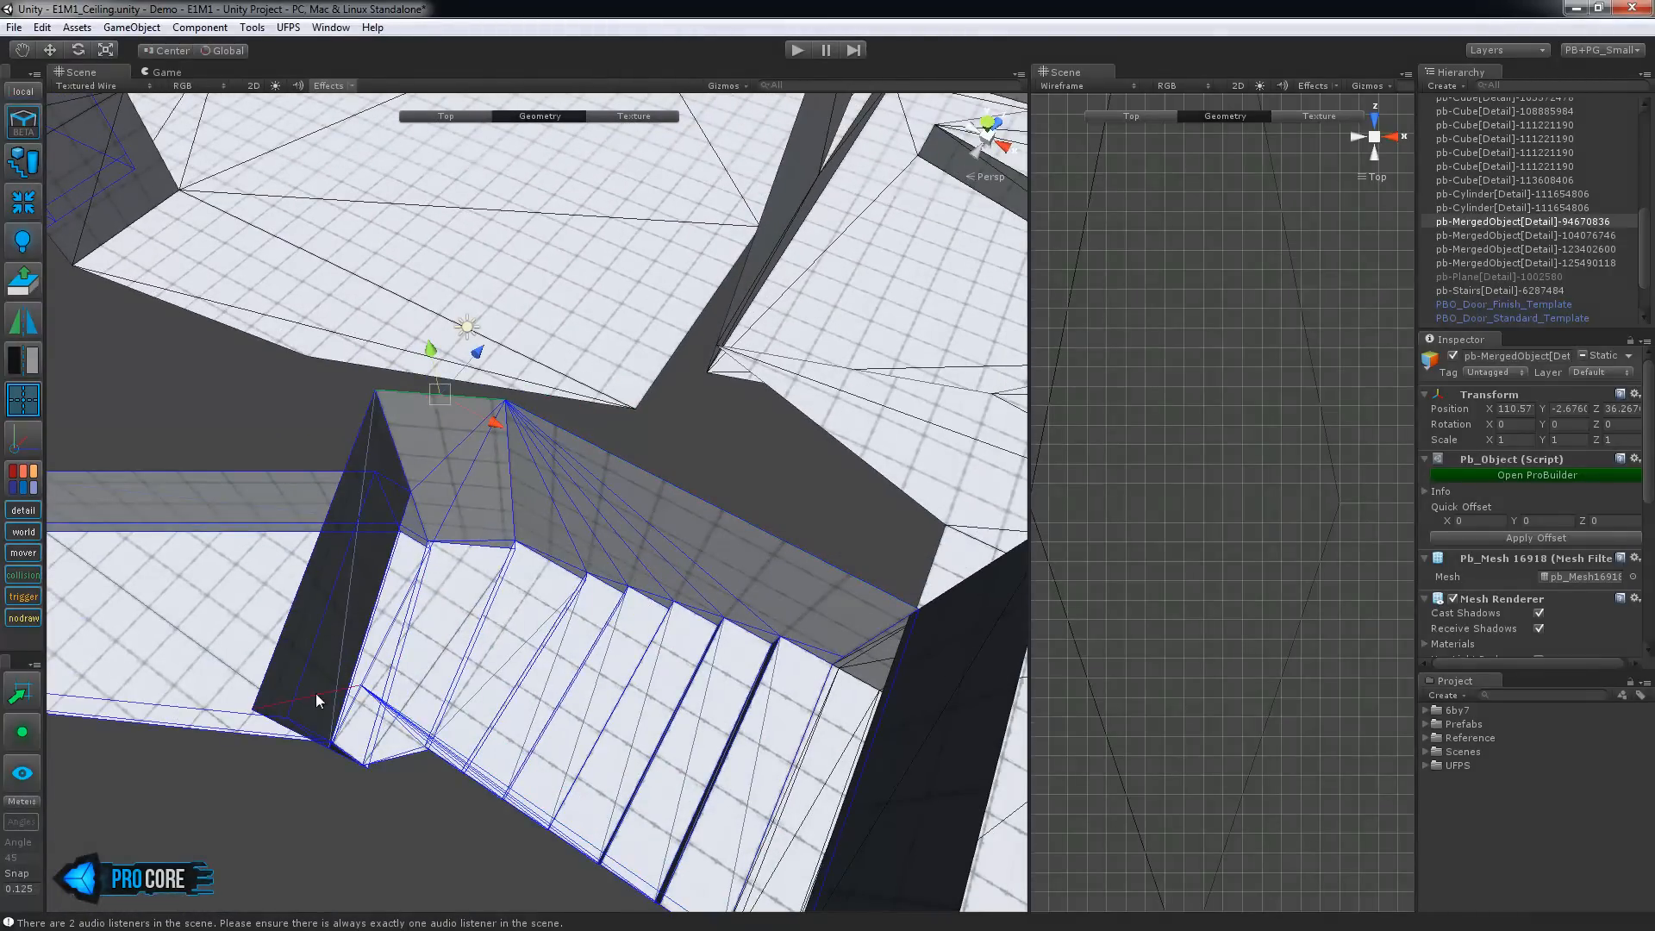
pyautogui.keyDown('alt'); pyautogui.moveTo(468, 685); pyautogui.dragTo(663, 521); pyautogui.keyUp('alt')
pyautogui.click(681, 448)
pyautogui.keyDown('alt'); pyautogui.moveTo(680, 448); pyautogui.dragTo(602, 523); pyautogui.keyUp('alt')
pyautogui.hotkey('alt', 'b')
# Bridge the next pair of facing wall top edges in the stair area's ceiling
pyautogui.keyDown('alt'); pyautogui.moveTo(677, 585); pyautogui.dragTo(546, 399); pyautogui.keyUp('alt')
pyautogui.keyDown('alt'); pyautogui.moveTo(382, 485); pyautogui.dragTo(559, 395); pyautogui.keyUp('alt')
pyautogui.keyDown('alt'); pyautogui.moveTo(725, 569); pyautogui.dragTo(483, 518); pyautogui.keyUp('alt')
pyautogui.keyDown('alt'); pyautogui.moveTo(553, 580); pyautogui.dragTo(312, 455); pyautogui.keyUp('alt')
pyautogui.hotkey('alt', 'b')
pyautogui.keyDown('alt'); pyautogui.moveTo(627, 509); pyautogui.dragTo(555, 631); pyautogui.keyUp('alt')
# Try to split the upper wall faces on both sides of the narrow doorway by connecting their side edges
pyautogui.click(663, 526)
pyautogui.press('f')
pyautogui.keyDown('alt'); pyautogui.moveTo(664, 525); pyautogui.dragTo(465, 379); pyautogui.keyUp('alt')
pyautogui.moveTo(758, 207); pyautogui.dragTo(601, 458, button='middle')
pyautogui.keyDown('alt'); pyautogui.moveTo(601, 458); pyautogui.dragTo(554, 459); pyautogui.keyUp('alt')
pyautogui.click(547, 429)
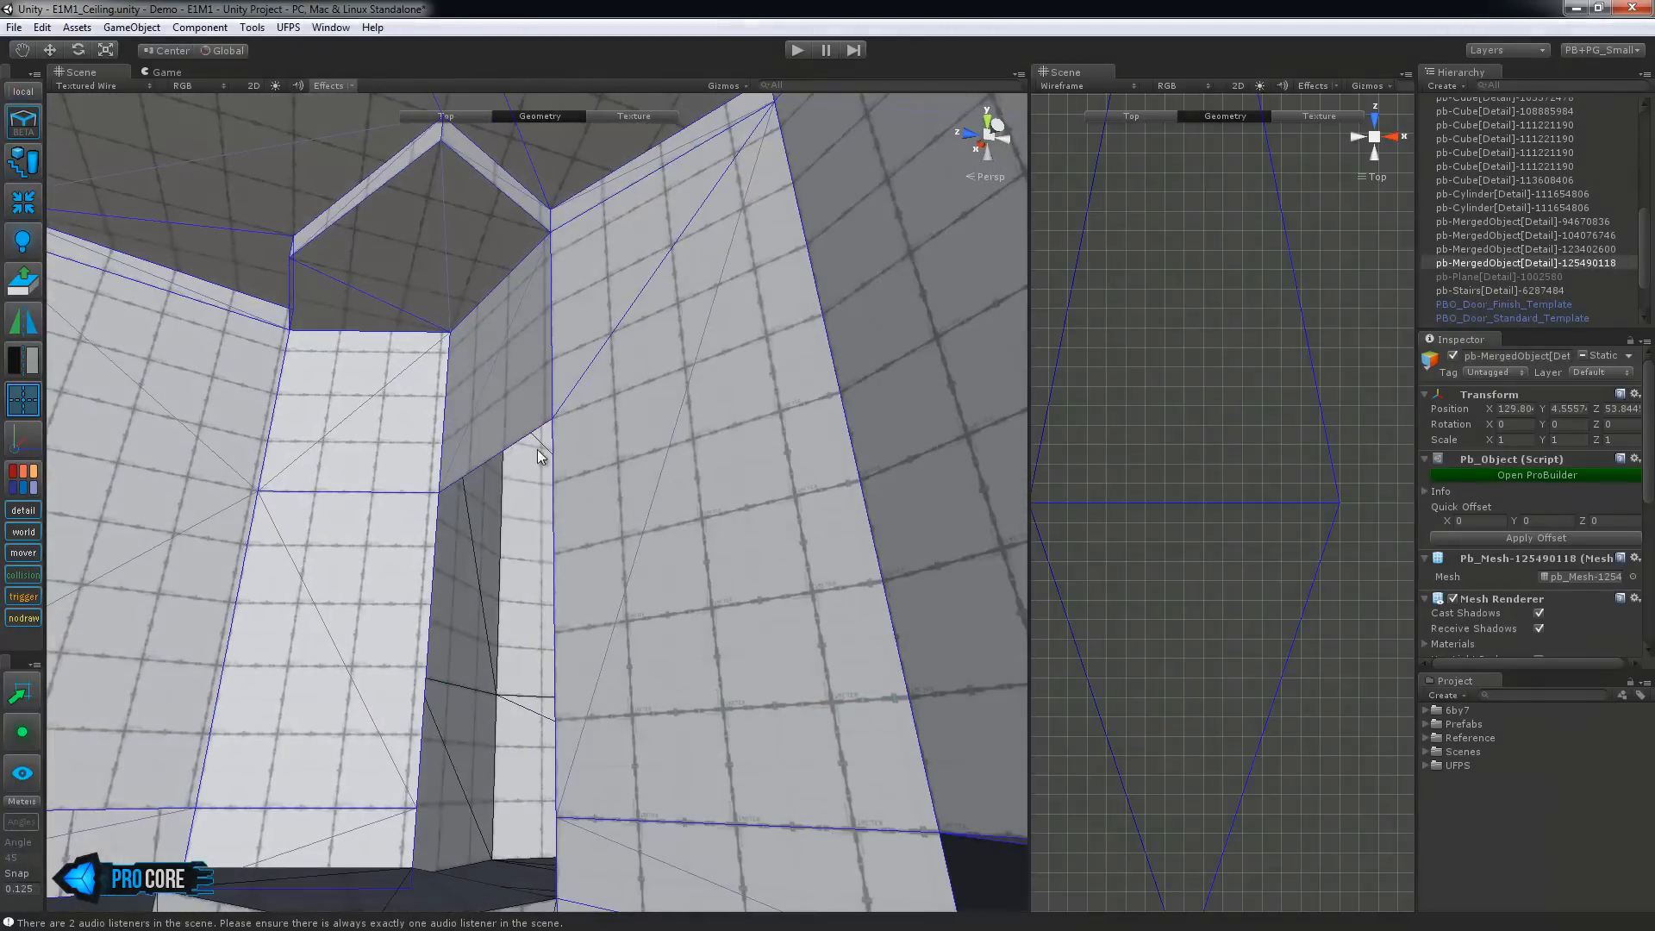
pyautogui.keyDown('alt'); pyautogui.moveTo(663, 507); pyautogui.dragTo(538, 597); pyautogui.keyUp('alt')
pyautogui.click(693, 274)
pyautogui.keyDown('alt'); pyautogui.moveTo(692, 274); pyautogui.dragTo(794, 508); pyautogui.keyUp('alt')
pyautogui.hotkey('alt', 'e')
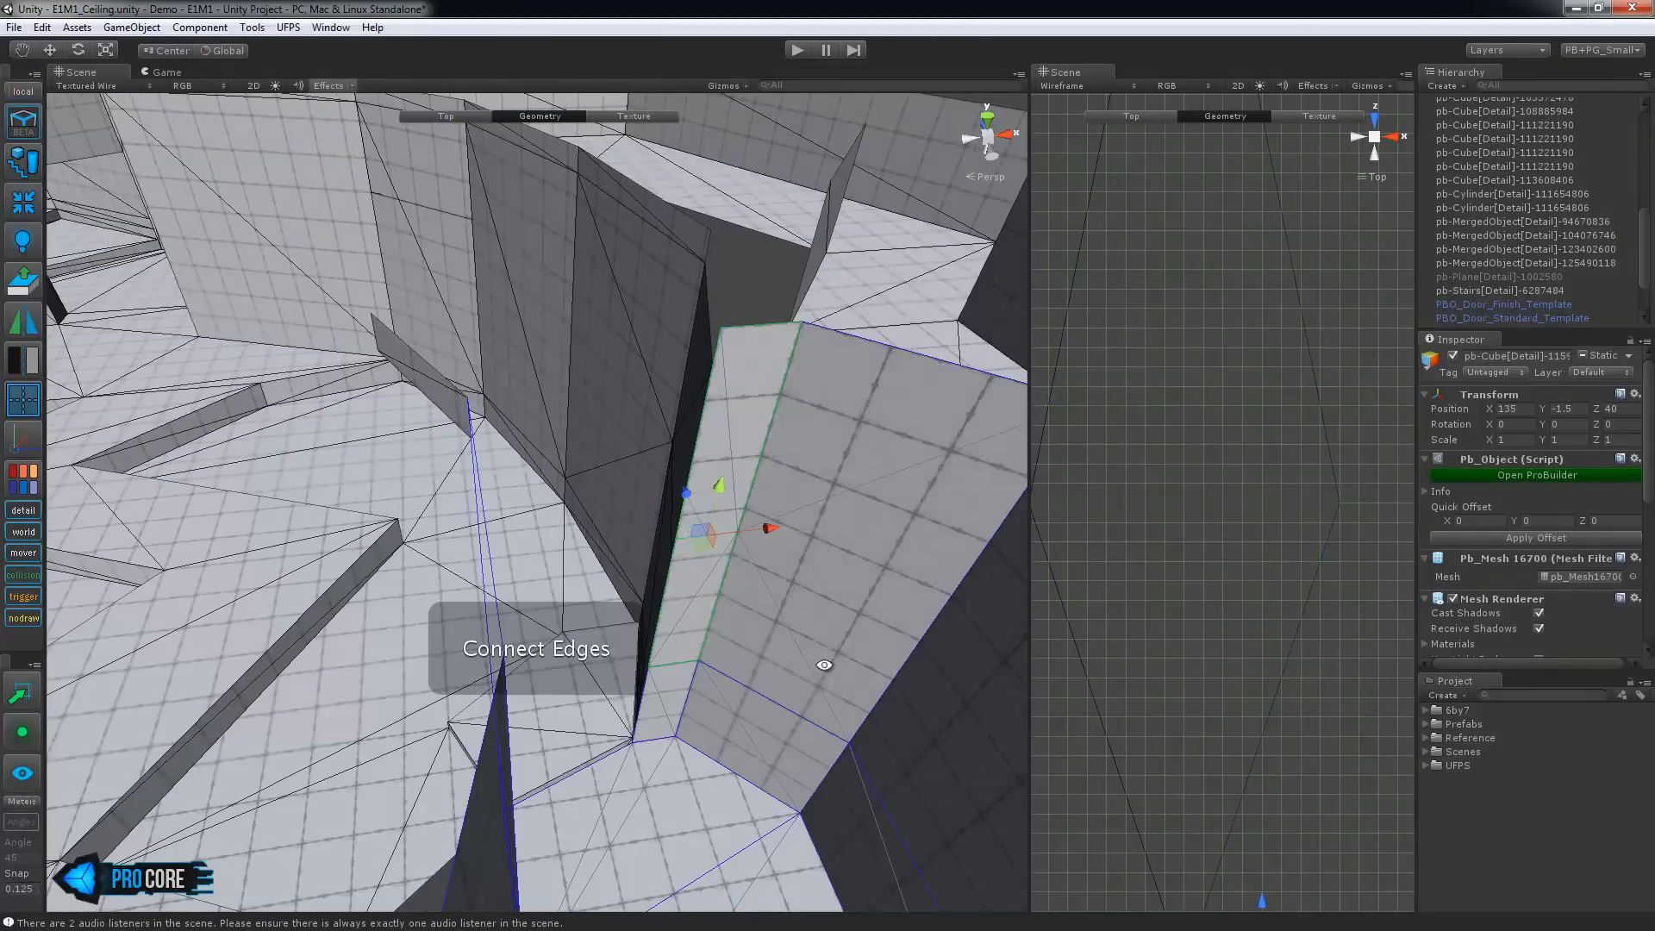
pyautogui.keyDown('alt'); pyautogui.moveTo(772, 619); pyautogui.dragTo(393, 545); pyautogui.keyUp('alt')
pyautogui.hotkey('alt', 'e')
# Try to bridge the facing vertical edges above the doorway into a header panel
pyautogui.keyDown('alt'); pyautogui.moveTo(351, 687); pyautogui.dragTo(469, 560); pyautogui.keyUp('alt')
pyautogui.press('h')
pyautogui.press('h')
pyautogui.keyDown('shift'); pyautogui.click(680, 559); pyautogui.keyUp('shift')
pyautogui.keyDown('alt'); pyautogui.moveTo(561, 716); pyautogui.dragTo(986, 580); pyautogui.keyUp('alt')
pyautogui.moveTo(605, 443); pyautogui.dragTo(607, 476)
pyautogui.keyDown('alt'); pyautogui.moveTo(834, 597); pyautogui.dragTo(98, 738); pyautogui.keyUp('alt')
pyautogui.press('h')
pyautogui.keyDown('alt'); pyautogui.moveTo(360, 470); pyautogui.dragTo(1127, 586); pyautogui.keyUp('alt')
pyautogui.hotkey('alt', 'b')
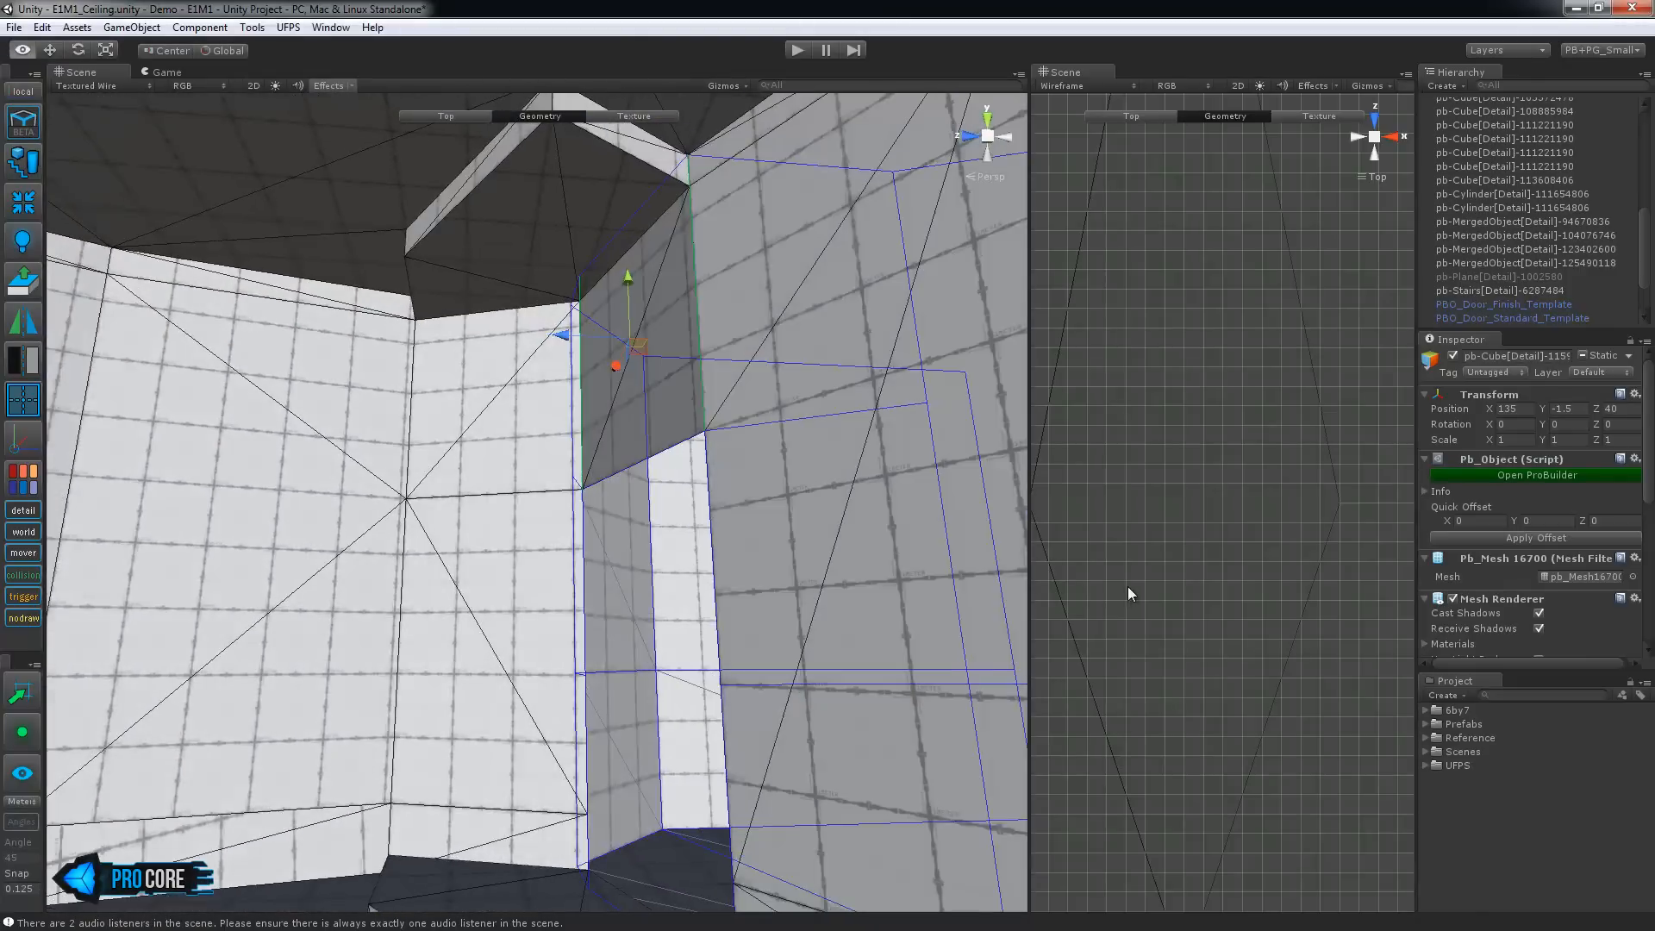
# Close the second Scene view that shows the top wireframe
pyautogui.keyDown('alt'); pyautogui.moveTo(874, 612); pyautogui.dragTo(505, 672); pyautogui.keyUp('alt')
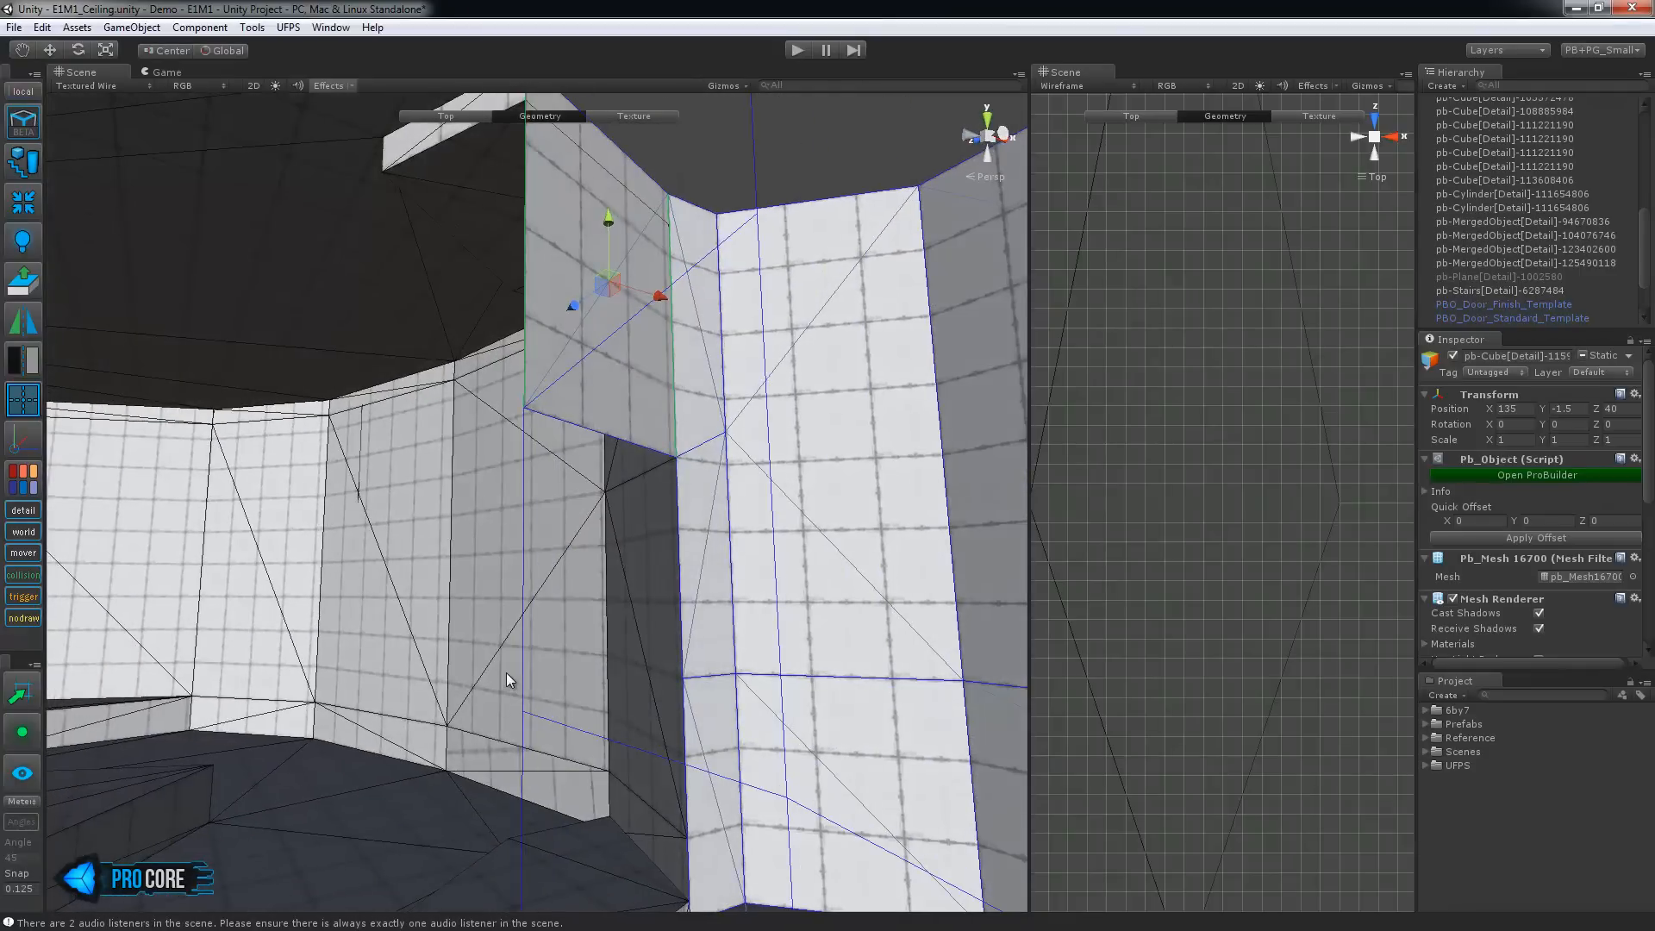
pyautogui.keyDown('alt'); pyautogui.moveTo(248, 518); pyautogui.dragTo(1130, 66); pyautogui.keyUp('alt')
pyautogui.click(1129, 107)
pyautogui.keyDown('alt'); pyautogui.moveTo(931, 358); pyautogui.dragTo(800, 511); pyautogui.keyUp('alt')
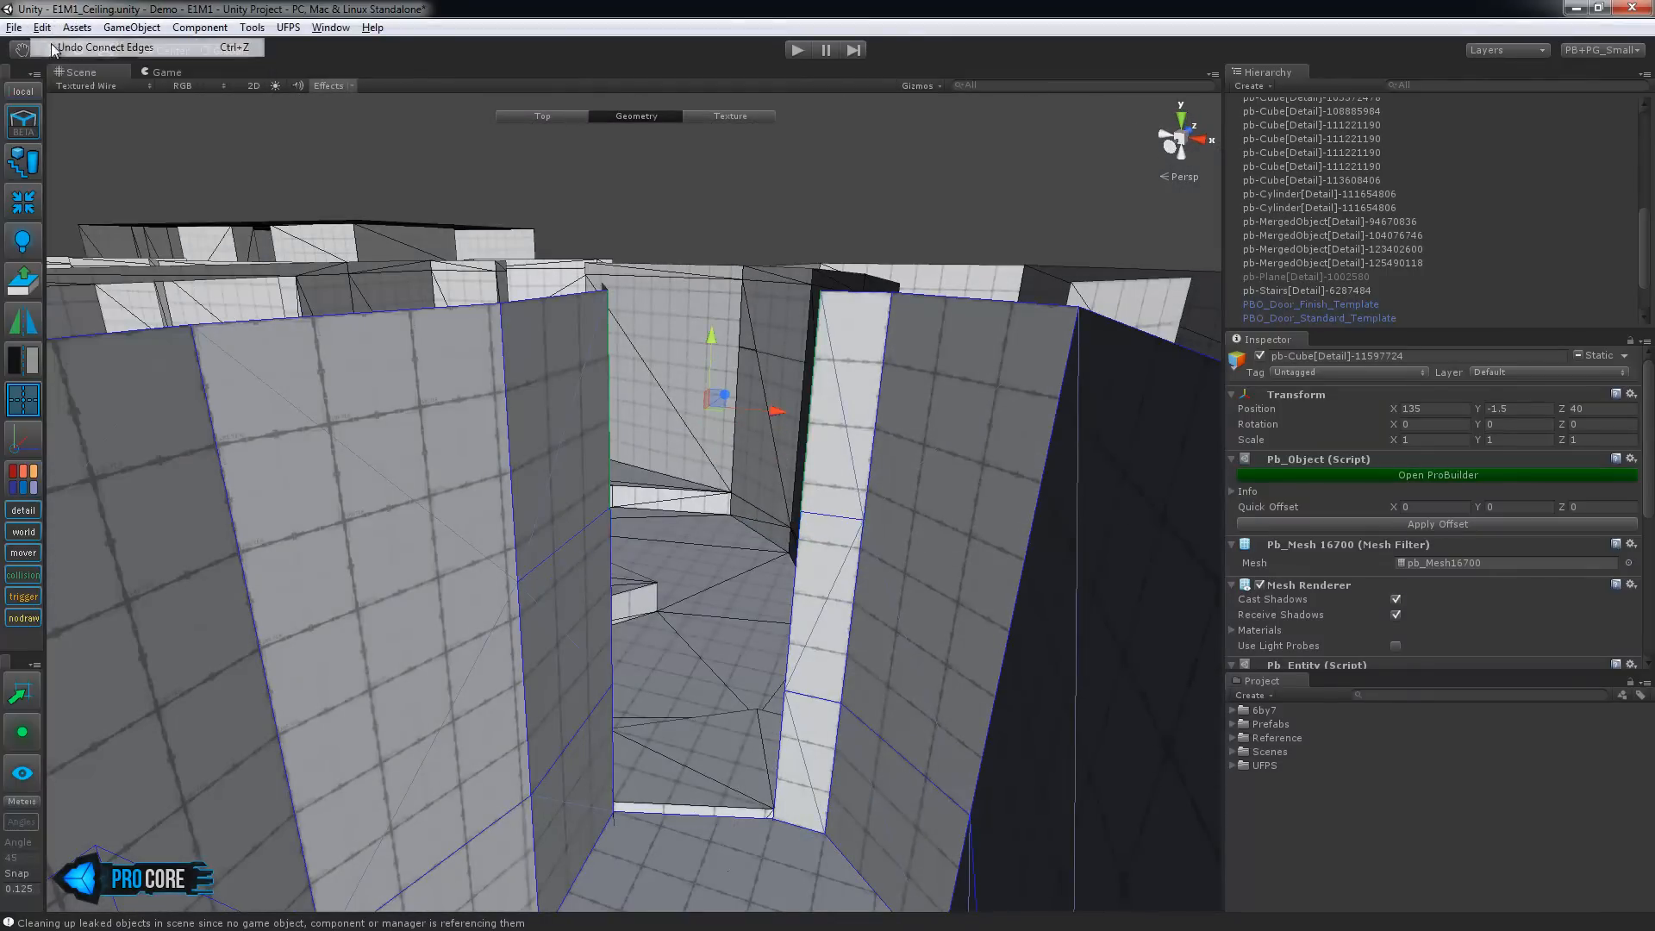
# Undo the edge connections on the walls beside the doorway
pyautogui.keyDown('alt'); pyautogui.moveTo(639, 434); pyautogui.dragTo(561, 282); pyautogui.keyUp('alt')
pyautogui.press('h')
pyautogui.press('h')
pyautogui.moveTo(983, 338); pyautogui.dragTo(991, 345)
pyautogui.keyDown('alt'); pyautogui.moveTo(974, 345); pyautogui.dragTo(786, 275); pyautogui.keyUp('alt')
pyautogui.keyDown('alt'); pyautogui.moveTo(638, 395); pyautogui.dragTo(566, 573); pyautogui.keyUp('alt')
pyautogui.scroll(2, 565, 572)
# Connect the top and bottom edges of the wall panel beside the doorway with a vertical edge
pyautogui.press('h')
pyautogui.click(716, 557)
pyautogui.keyDown('alt'); pyautogui.moveTo(717, 557); pyautogui.dragTo(974, 526); pyautogui.keyUp('alt')
pyautogui.scroll(-2, 819, 565)
pyautogui.keyDown('shift'); pyautogui.click(679, 401); pyautogui.keyUp('shift')
pyautogui.keyDown('alt'); pyautogui.moveTo(679, 402); pyautogui.dragTo(819, 535); pyautogui.keyUp('alt')
pyautogui.hotkey('alt', 'e')
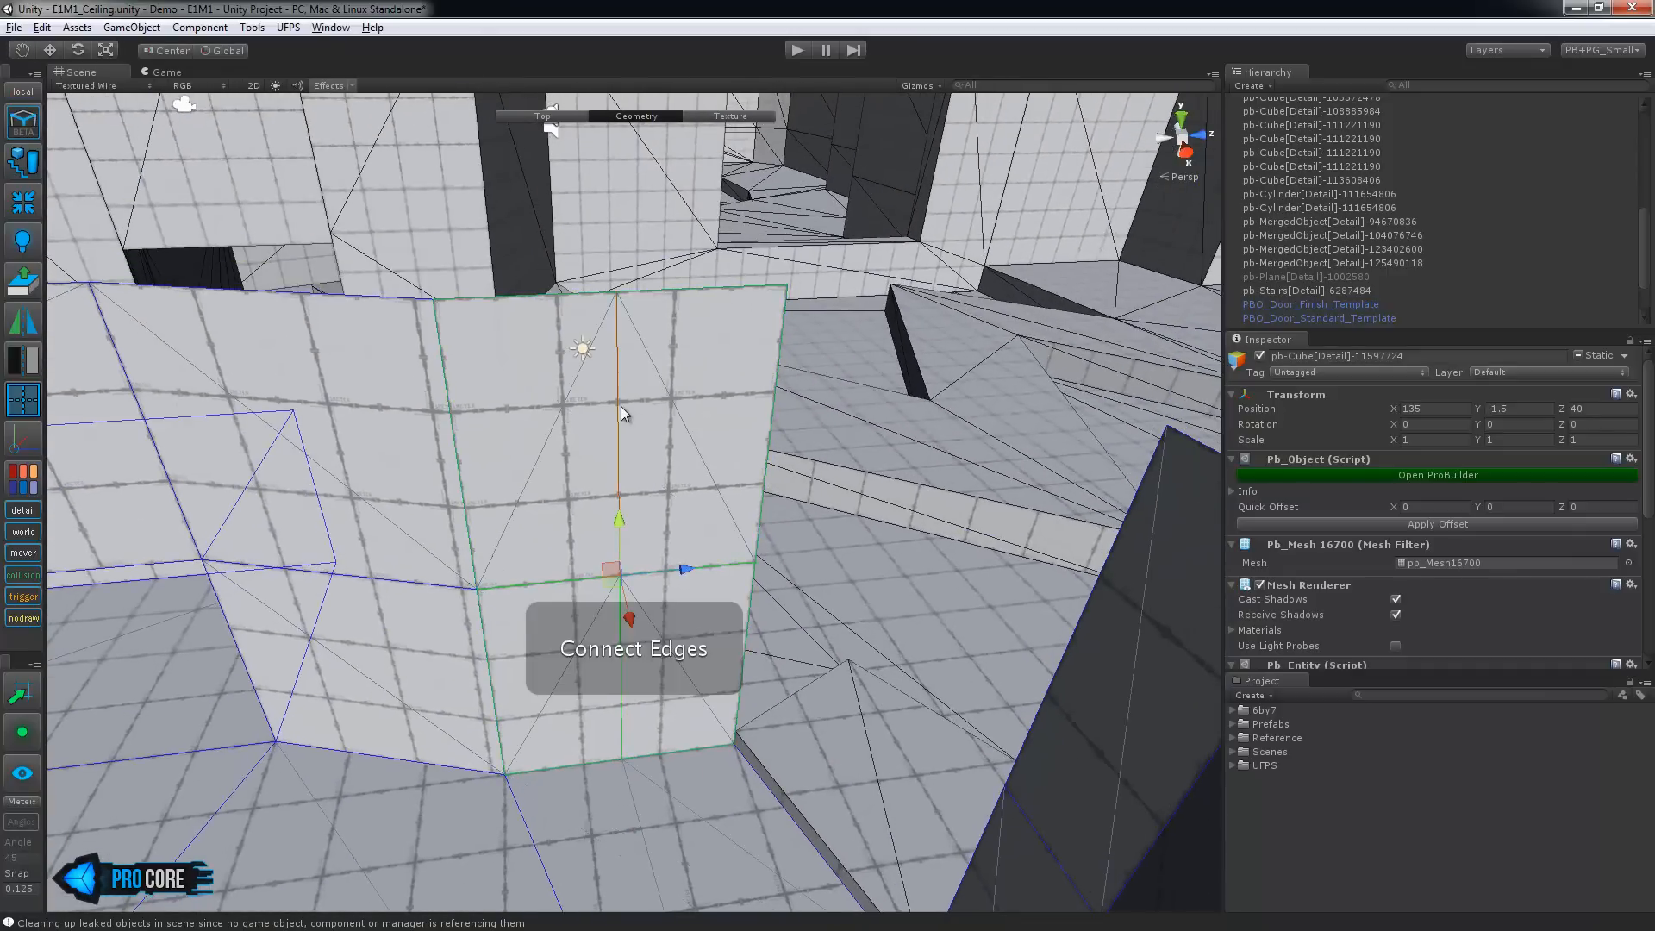
# Bridge the wall's short top edge to the pillar's top edge across the doorway, plus the next facing pair
pyautogui.keyDown('alt'); pyautogui.moveTo(732, 579); pyautogui.dragTo(482, 343); pyautogui.keyUp('alt')
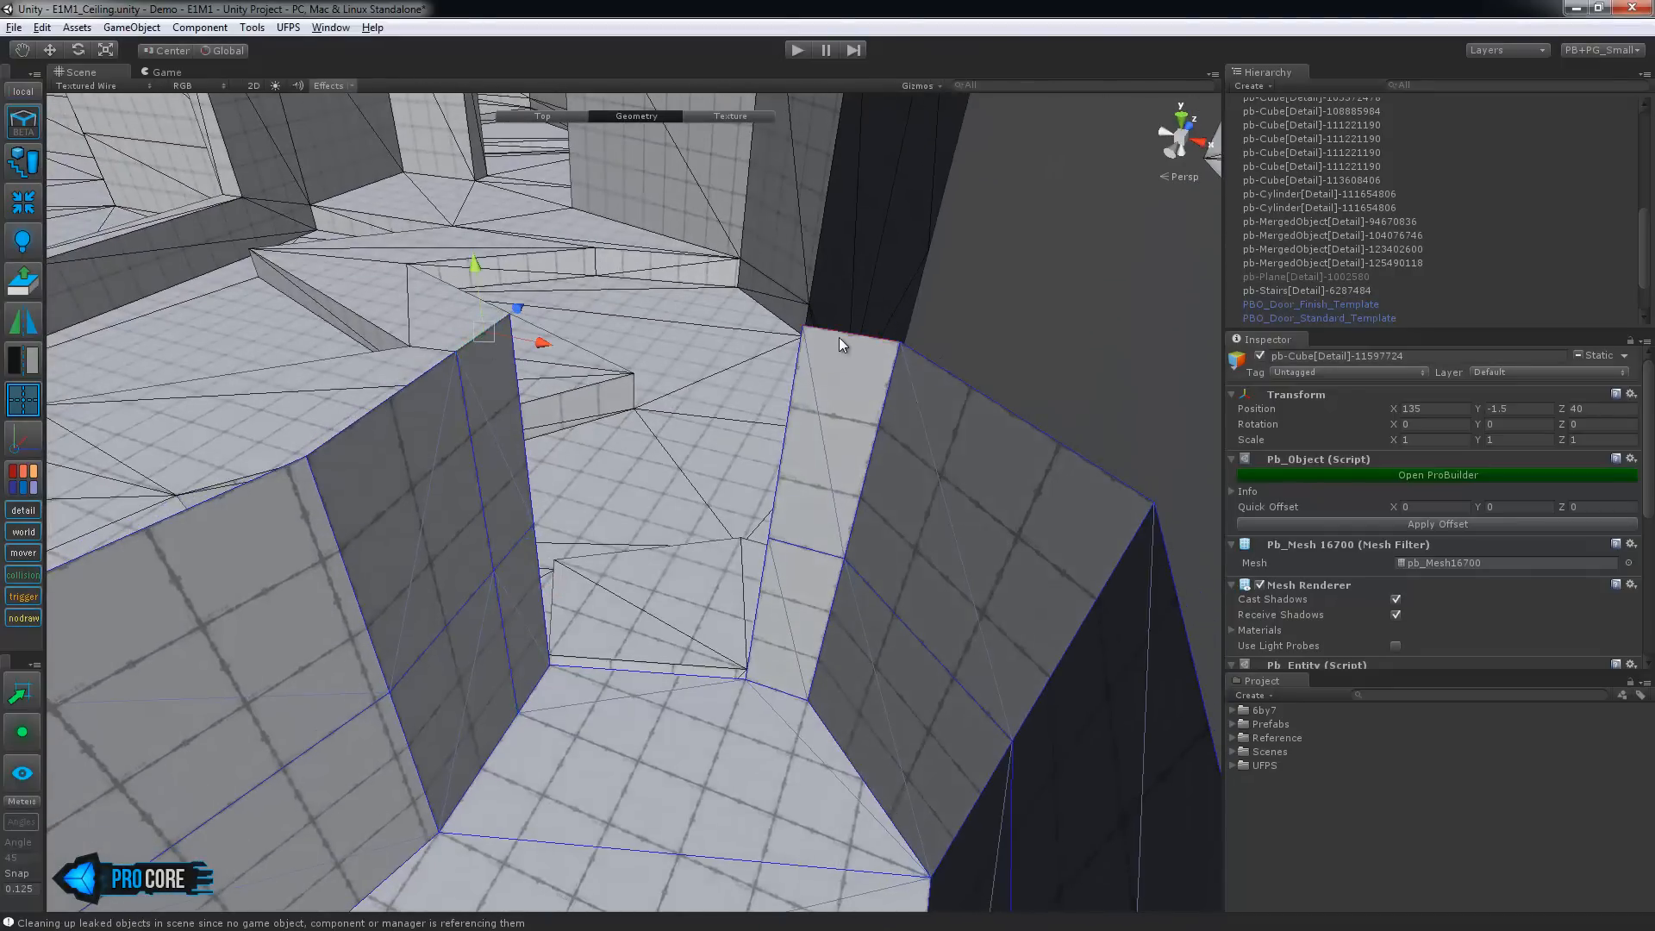
pyautogui.hotkey('alt', 'b')
pyautogui.hotkey('alt', 'b')
pyautogui.keyDown('alt'); pyautogui.moveTo(500, 430); pyautogui.dragTo(679, 534); pyautogui.keyUp('alt')
pyautogui.keyDown('alt'); pyautogui.moveTo(478, 411); pyautogui.dragTo(1005, 358); pyautogui.keyUp('alt')
pyautogui.hotkey('alt', 'b')
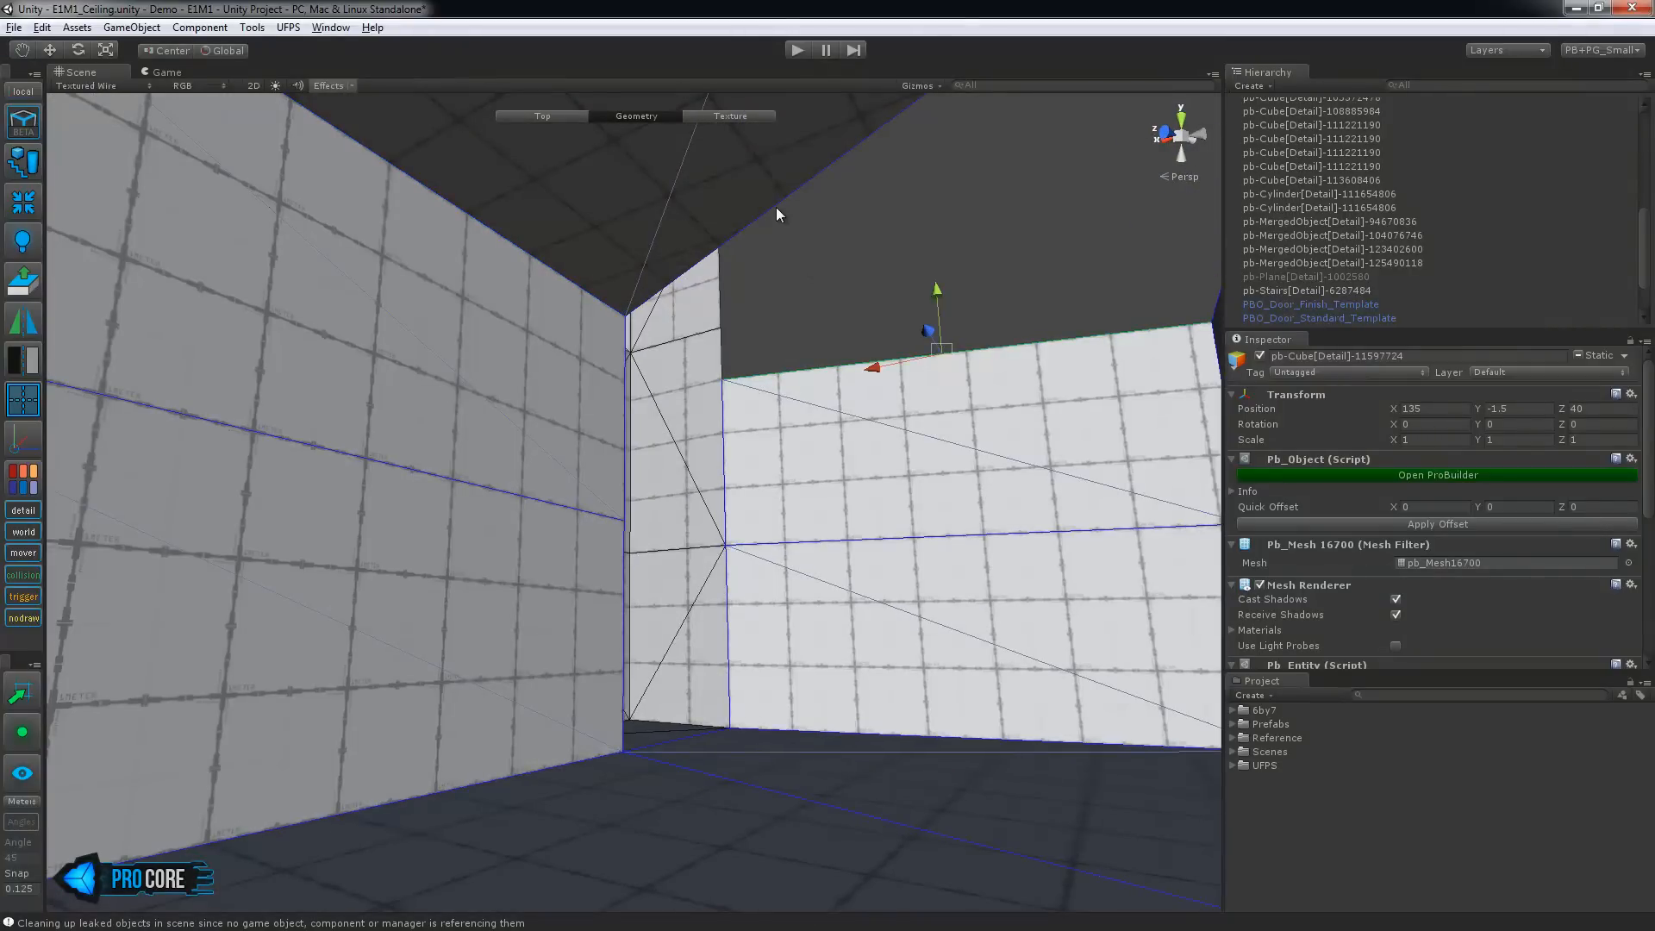
# Bridge the remaining wall's top edge to the ceiling's open edge and leave geometry editing
pyautogui.keyDown('shift'); pyautogui.click(750, 221); pyautogui.keyUp('shift')
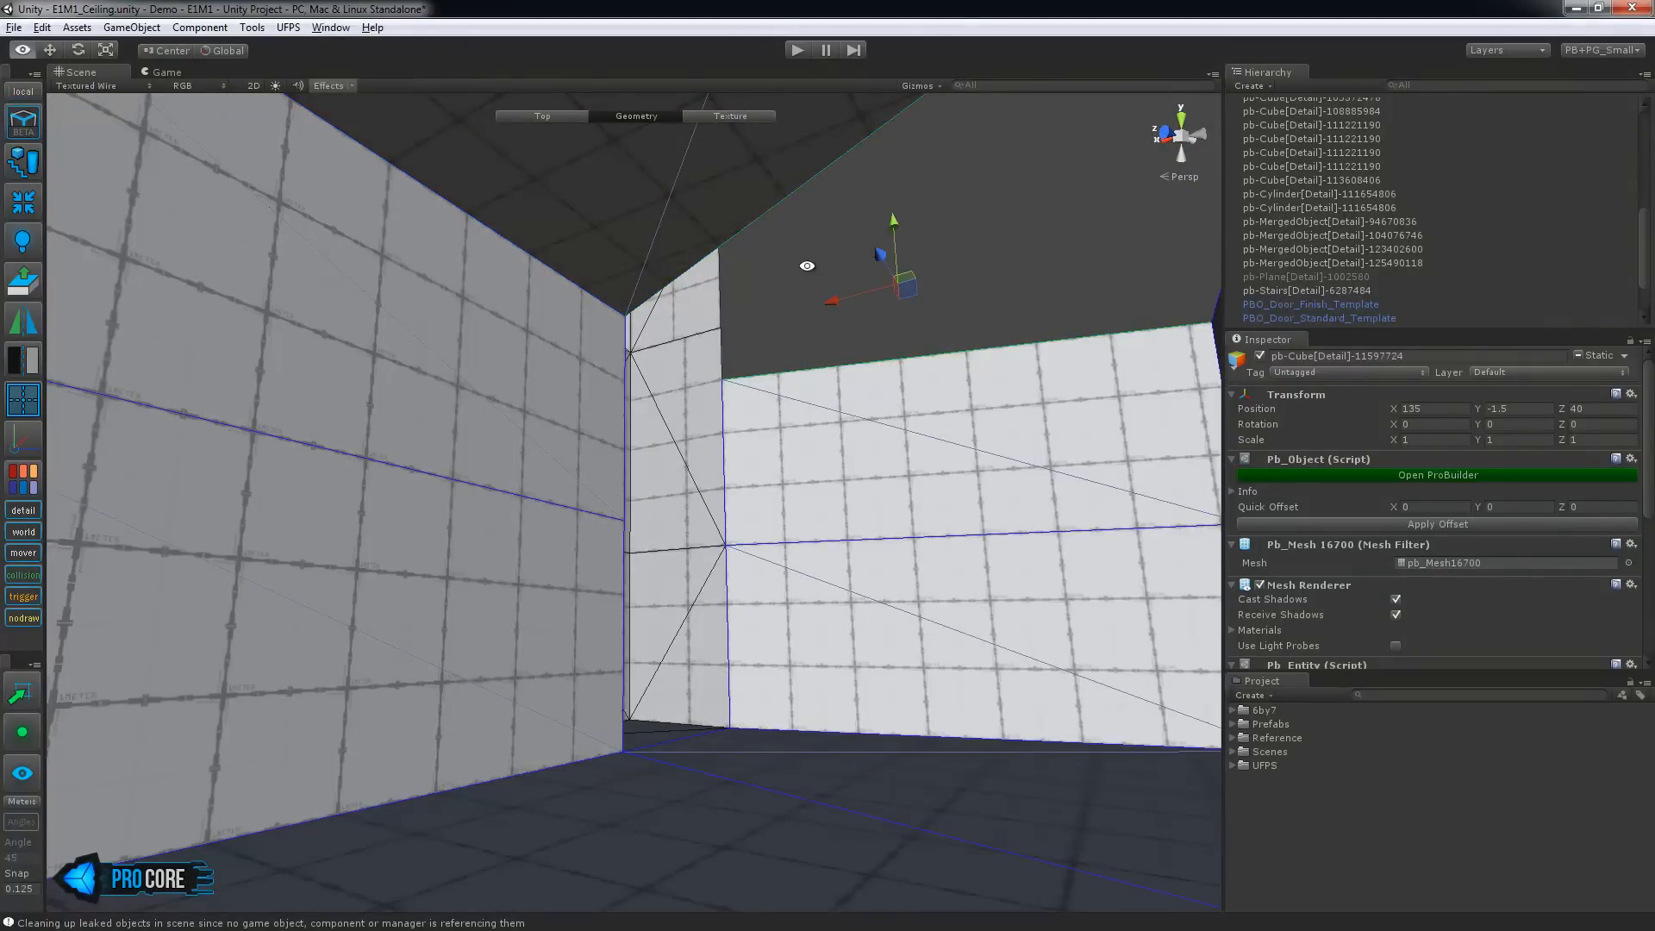
pyautogui.hotkey('alt', 'b')
pyautogui.keyDown('alt'); pyautogui.moveTo(1056, 492); pyautogui.dragTo(646, 704); pyautogui.keyUp('alt')
pyautogui.moveTo(645, 704); pyautogui.dragTo(709, 443, button='middle')
pyautogui.keyDown('alt'); pyautogui.moveTo(709, 443); pyautogui.dragTo(592, 501); pyautogui.keyUp('alt')
pyautogui.press('Escape')
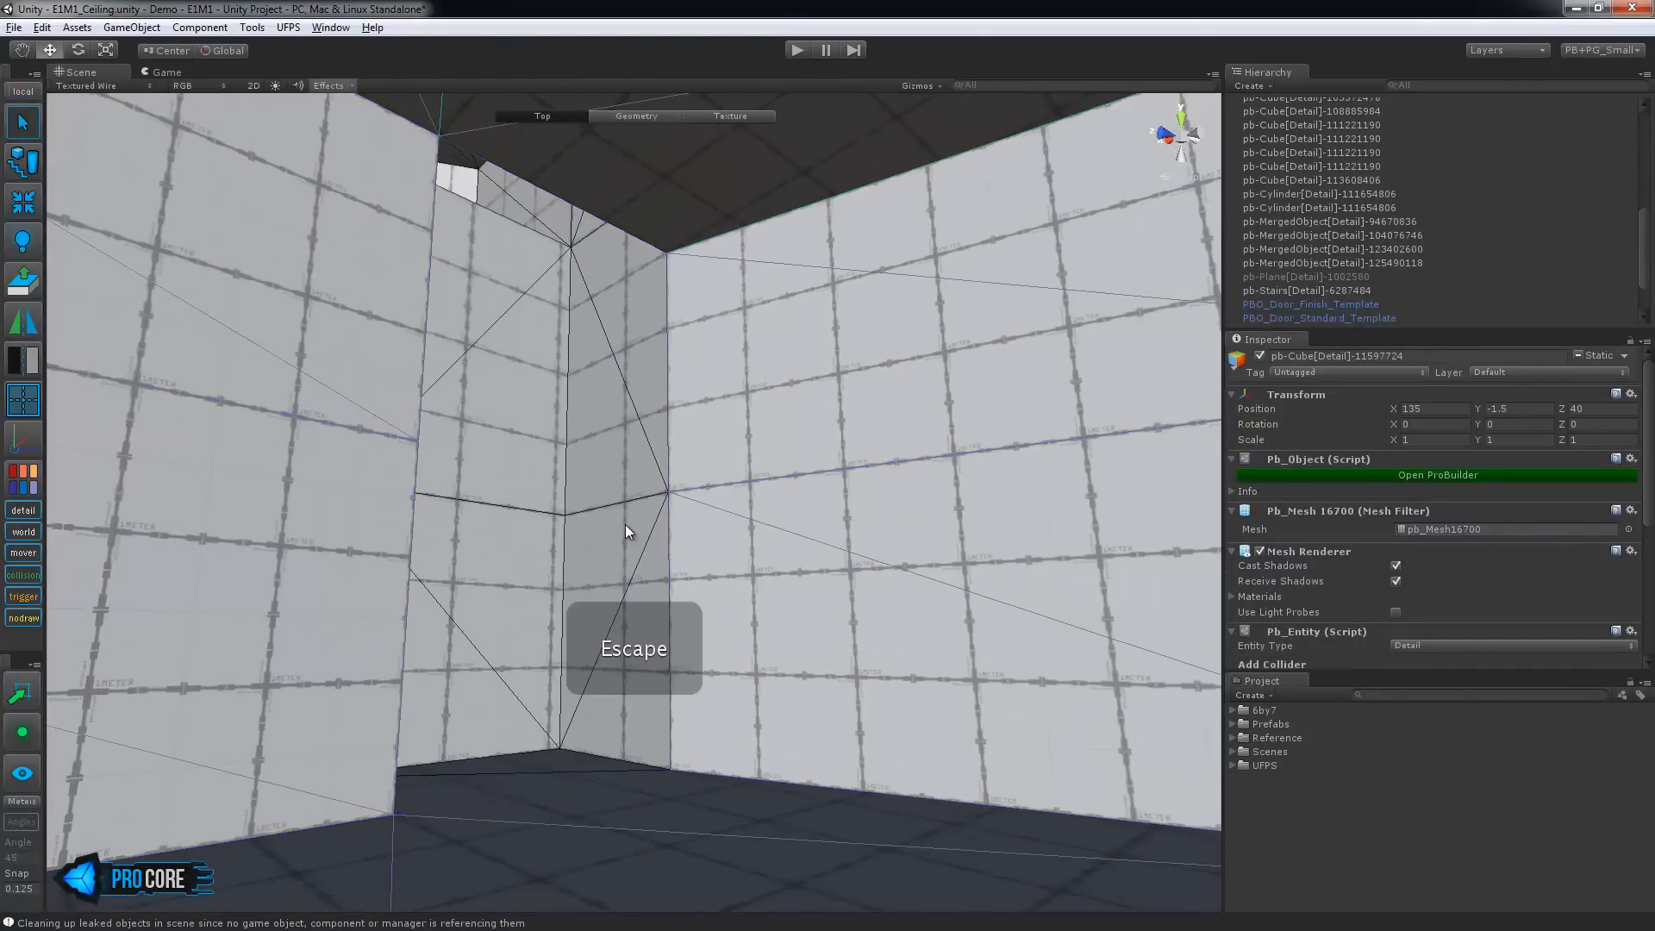
# Clear the selection and look over the level for rooms that still lack a ceiling
pyautogui.keyDown('alt'); pyautogui.moveTo(658, 445); pyautogui.dragTo(754, 574); pyautogui.keyUp('alt')
pyautogui.scroll(-6, 734, 664)
pyautogui.scroll(-6, 734, 664)
pyautogui.click(679, 491)
pyautogui.keyDown('alt'); pyautogui.moveTo(680, 492); pyautogui.dragTo(655, 446); pyautogui.keyUp('alt')
pyautogui.scroll(-5, 655, 445)
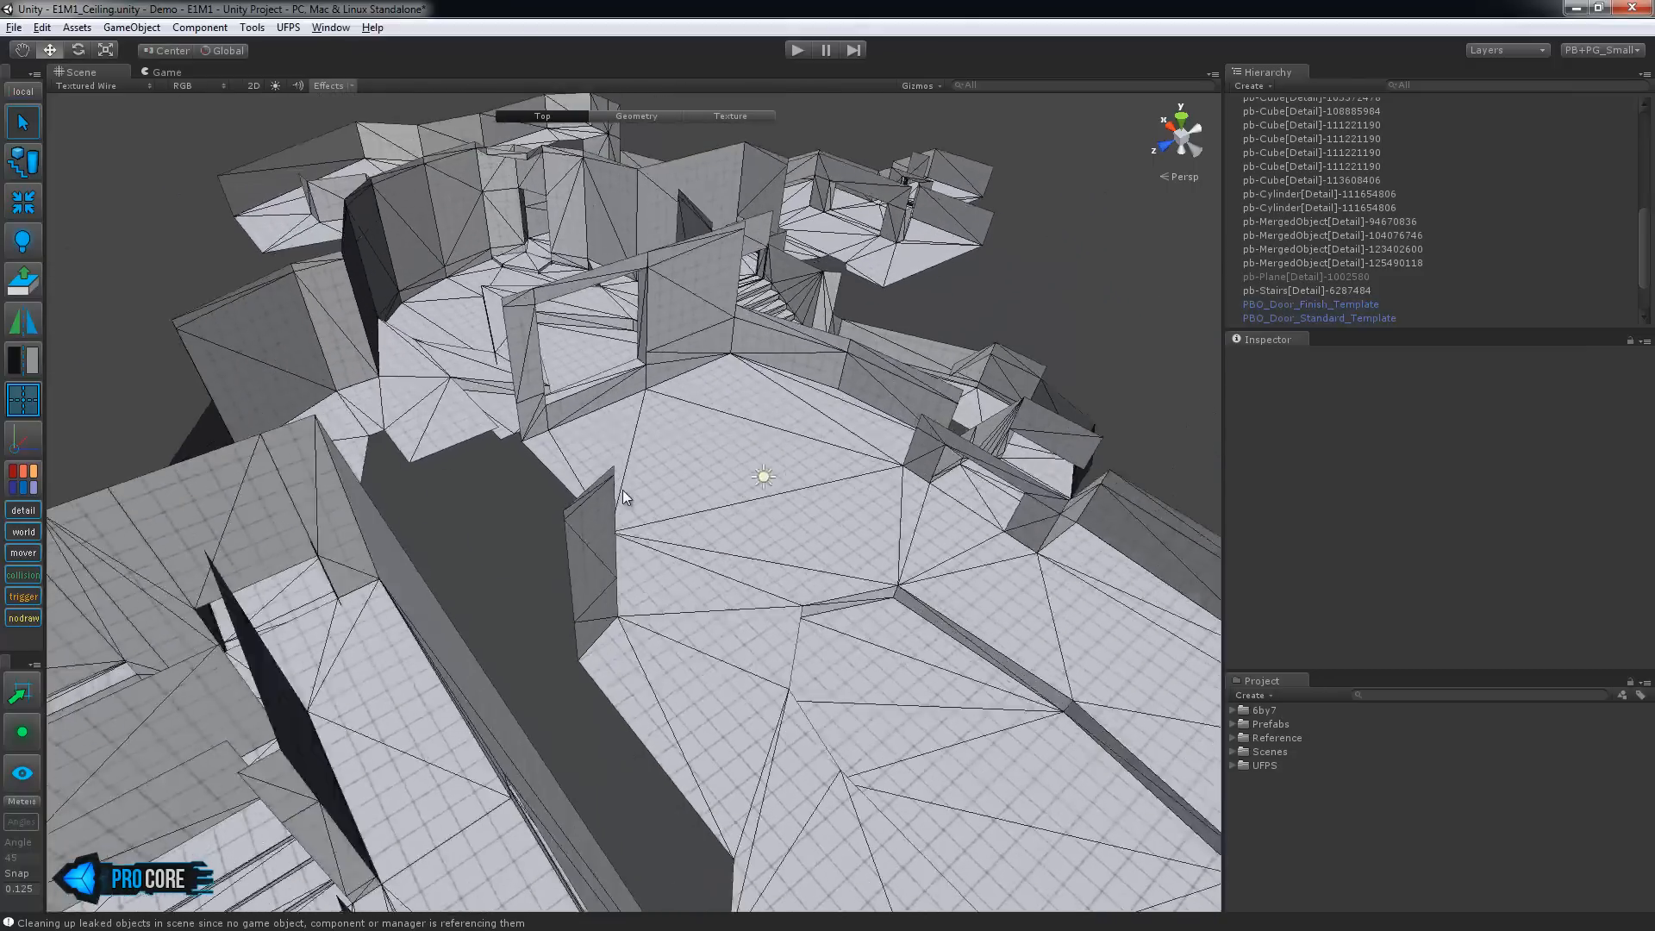